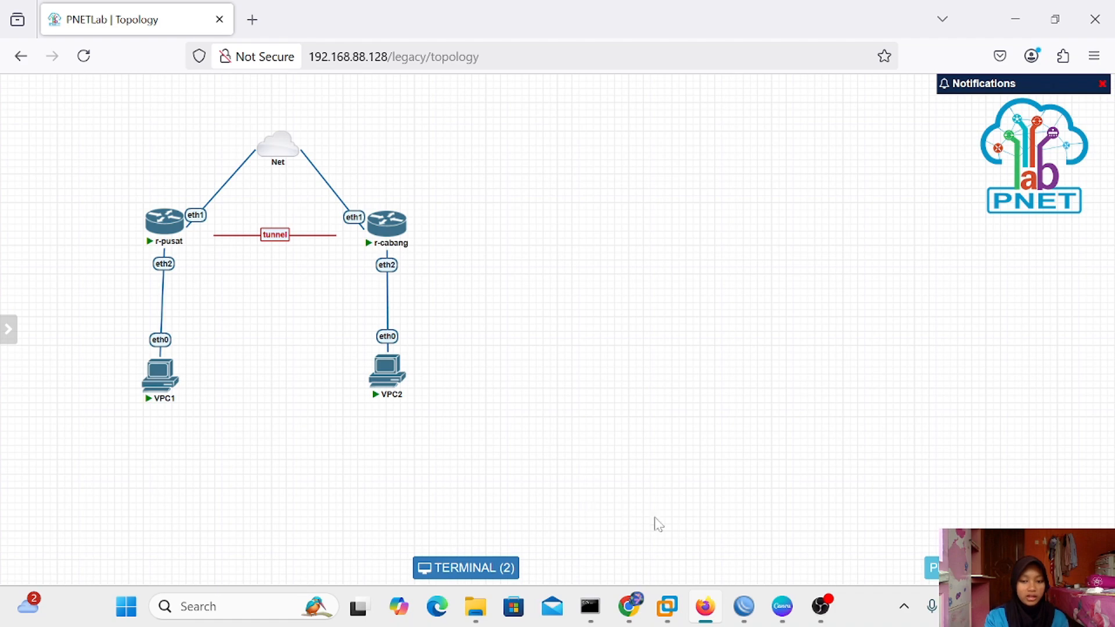
On r-pusat, start a new EoIP tunnel interface from the interface list
mouse_move(743, 604)
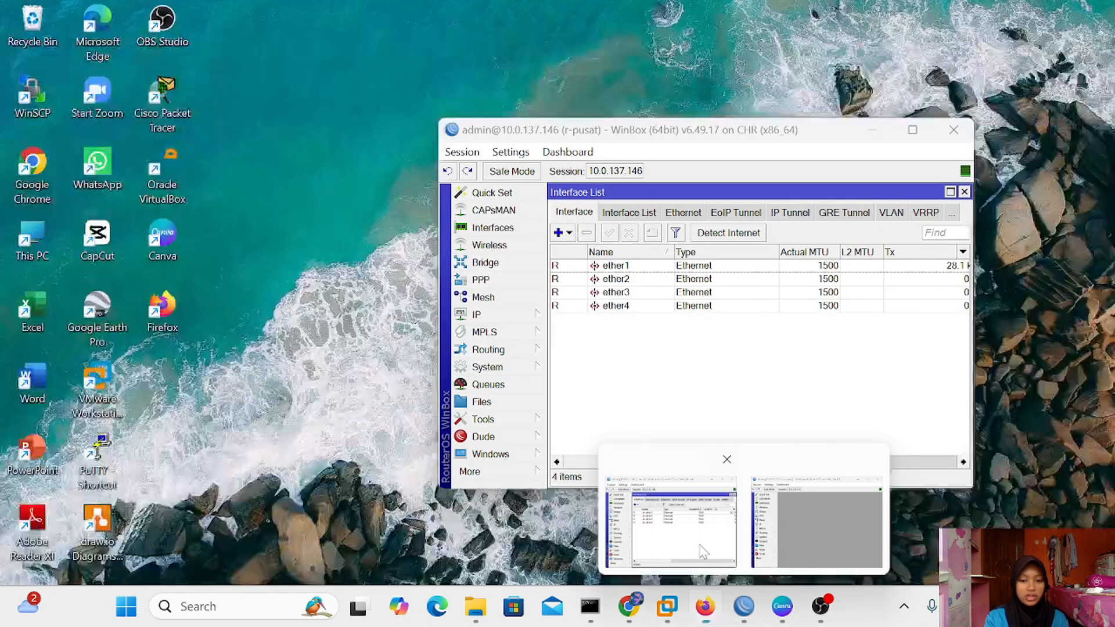
click(703, 552)
click(964, 192)
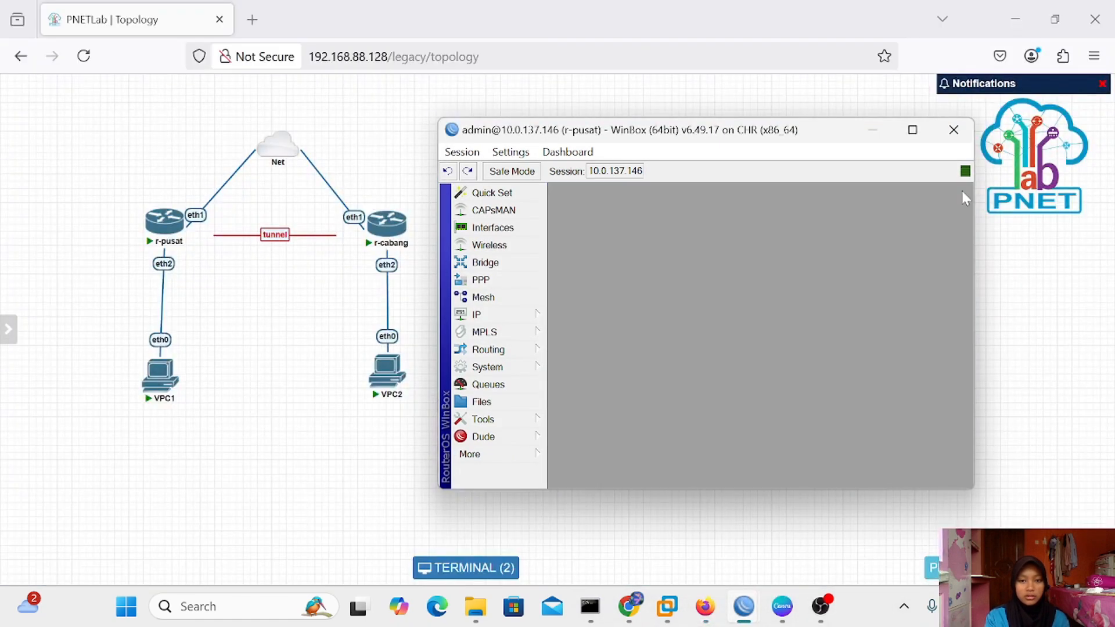
drag(751, 127, 732, 123)
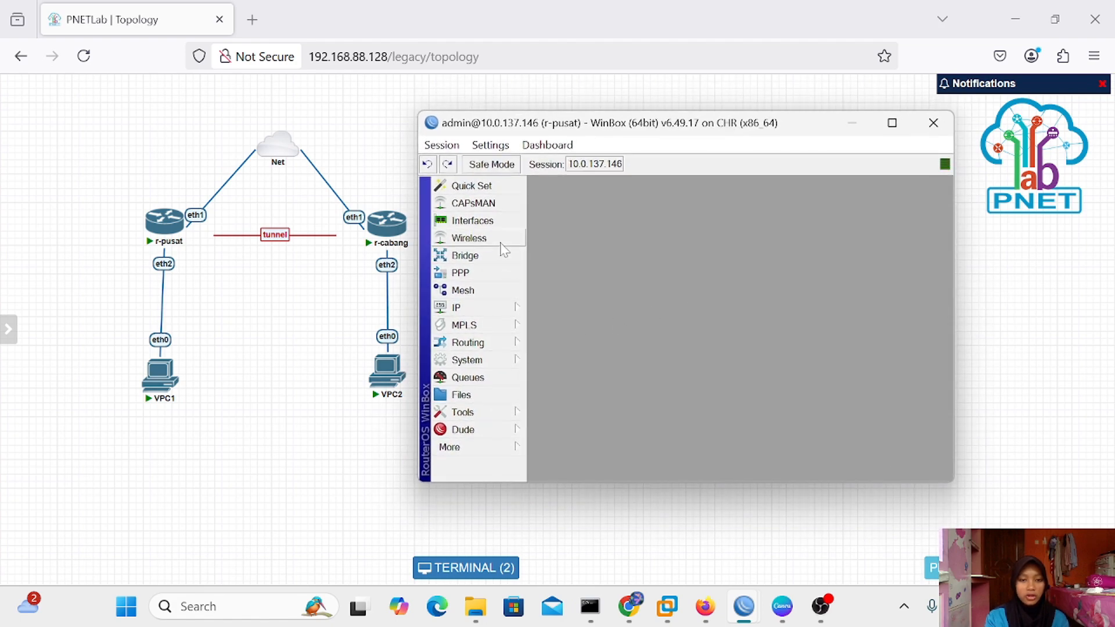
click(474, 223)
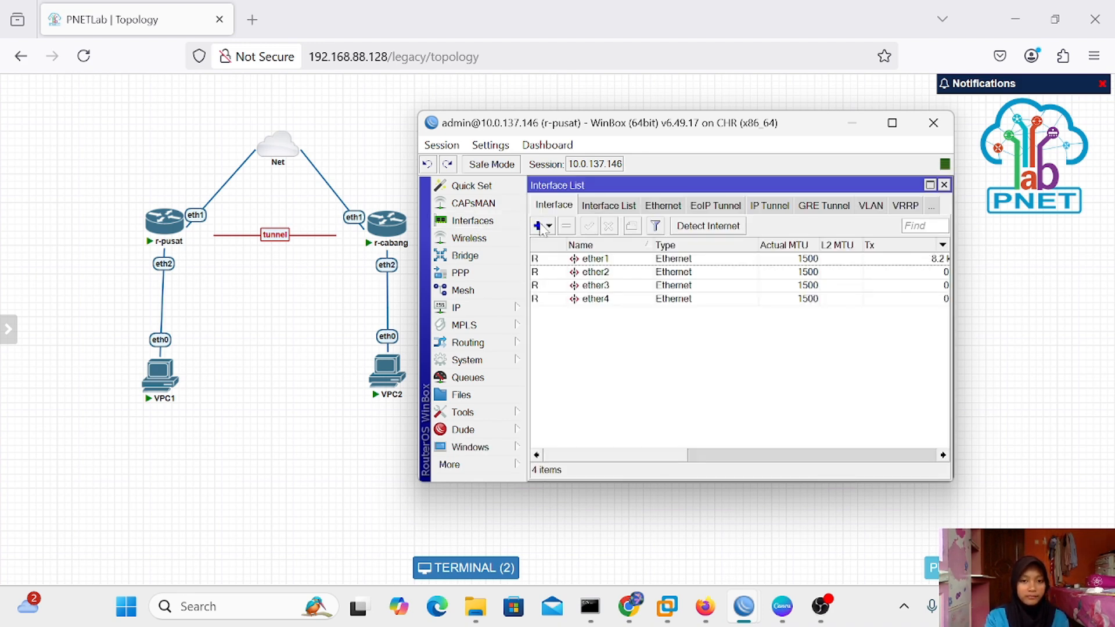
click(539, 226)
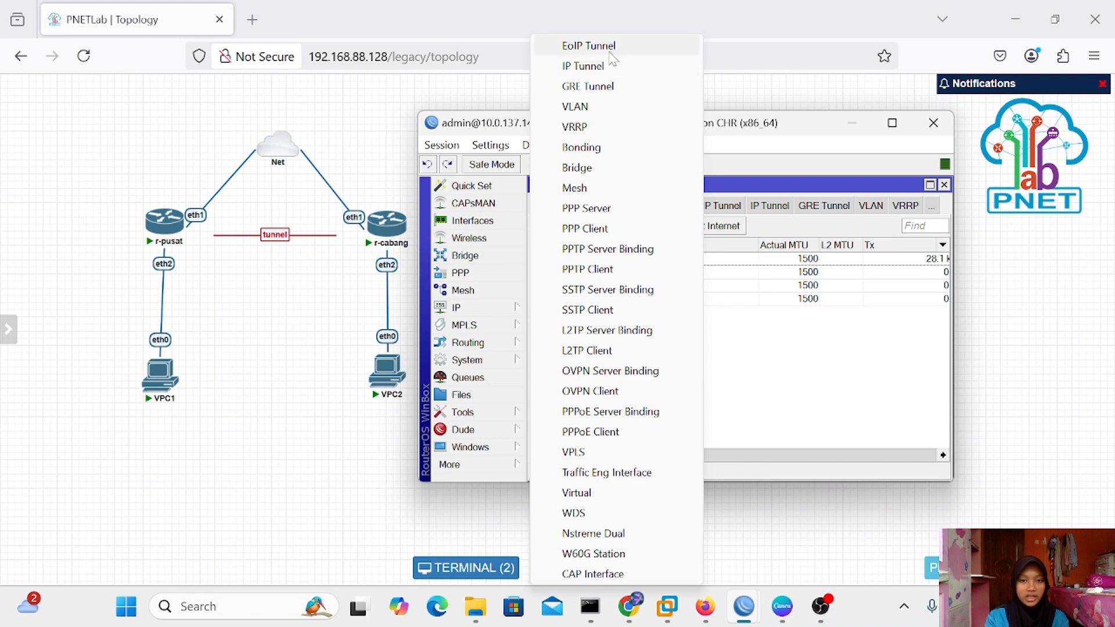
click(583, 47)
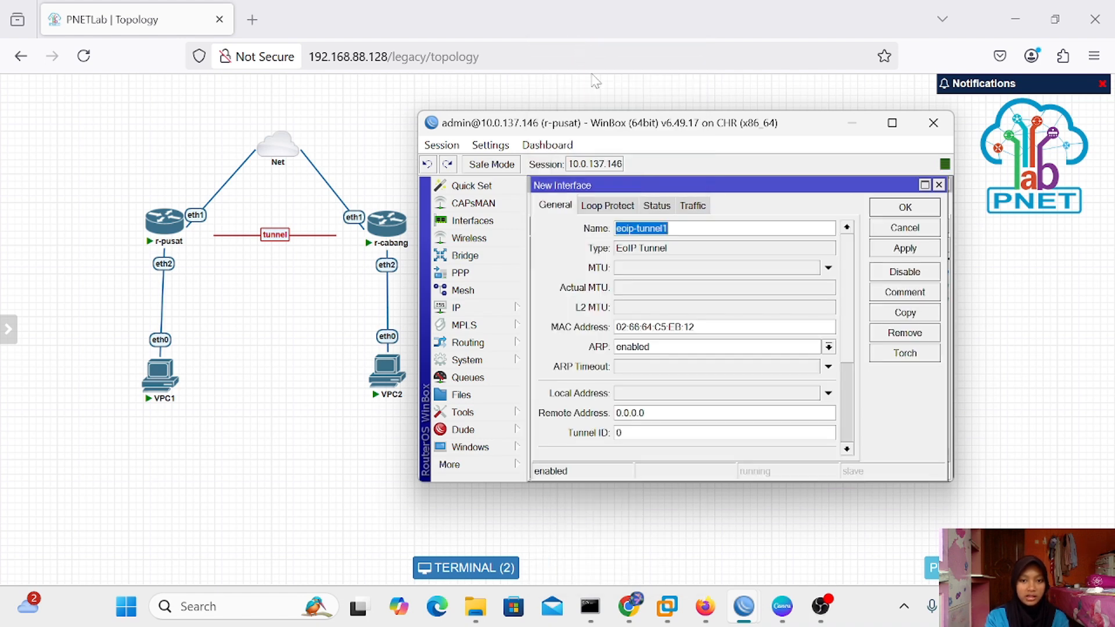
Name it eoip-tunnel-to-cabang with remote address 10.0.137.147 and tunnel ID 100, and save
click(669, 229)
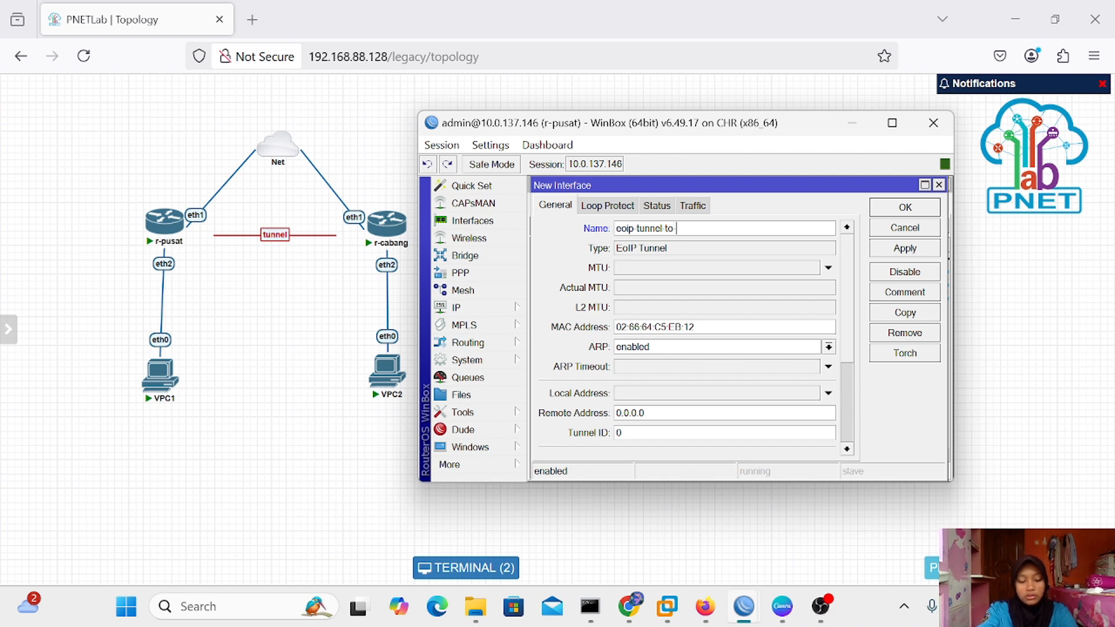
text(bang)
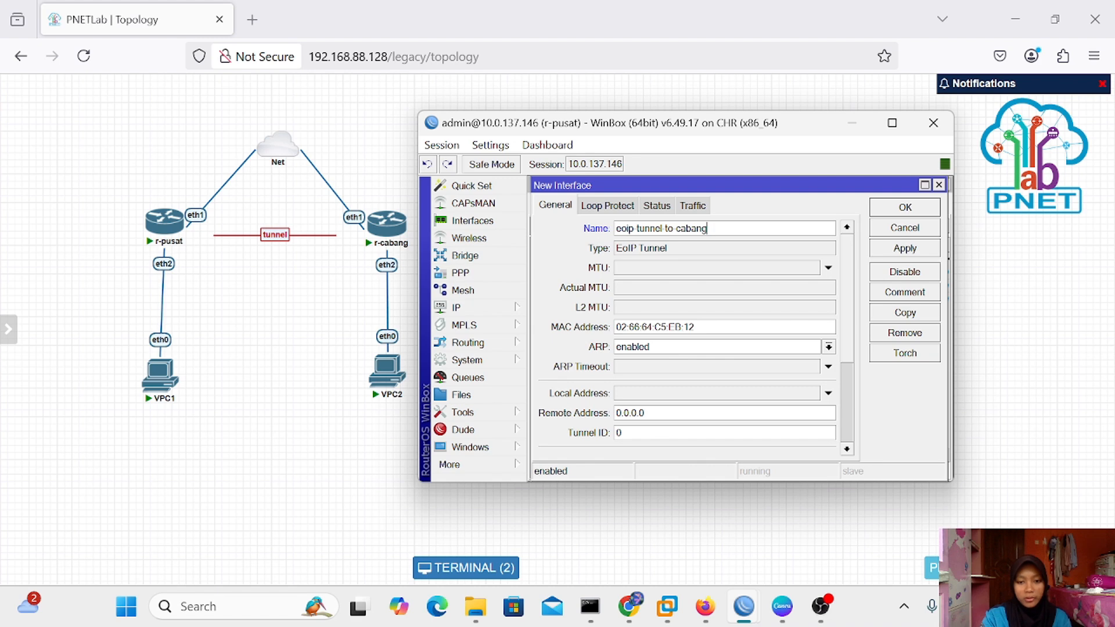
key(BackSpace)
key(BackSpace)
key(BackSpace)
key(BackSpace)
key(BackSpace)
key(BackSpace)
key(BackSpace)
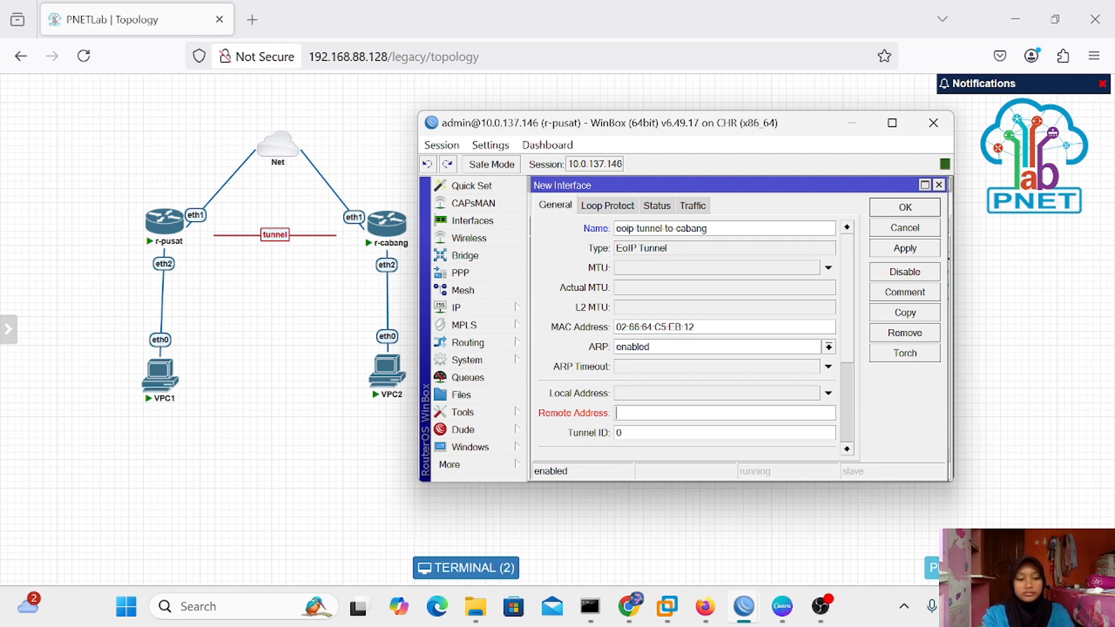
text(10)
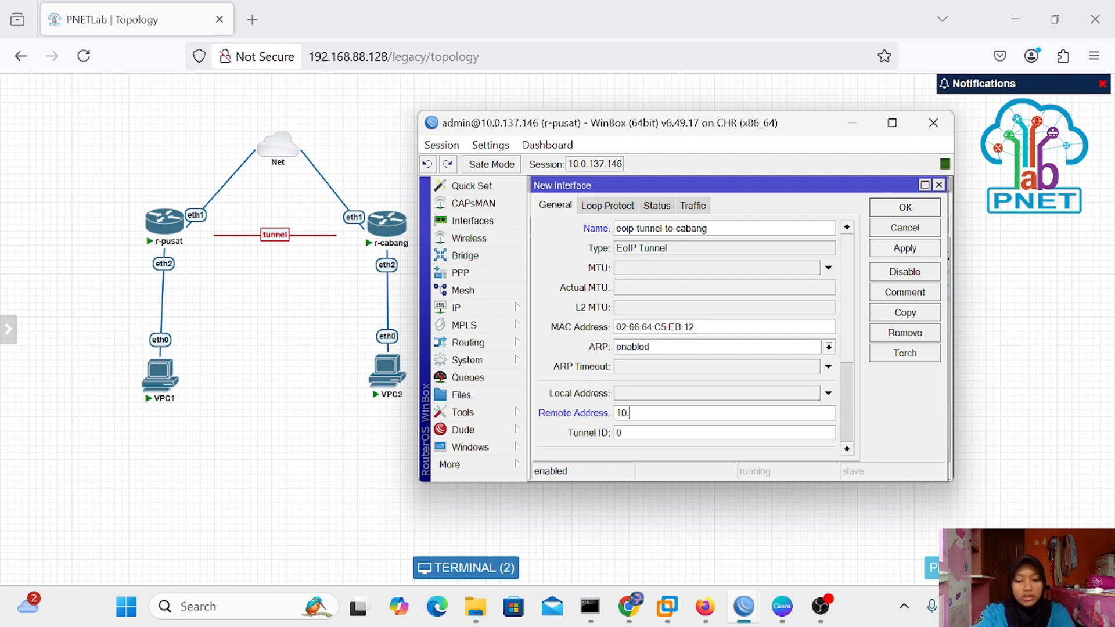
text(.0.137.147)
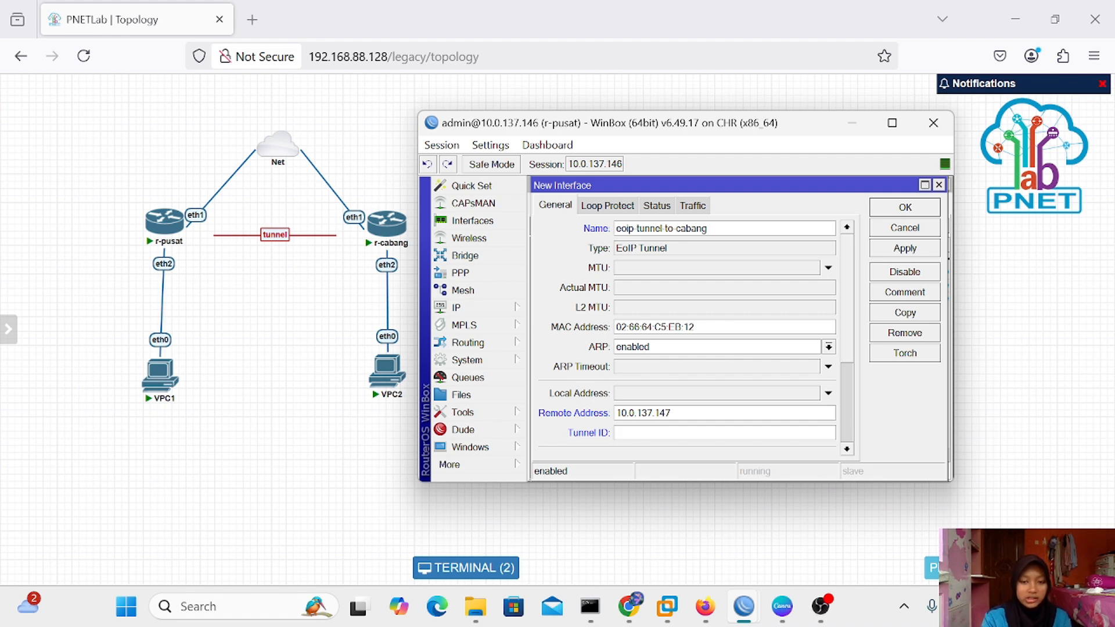
text(100)
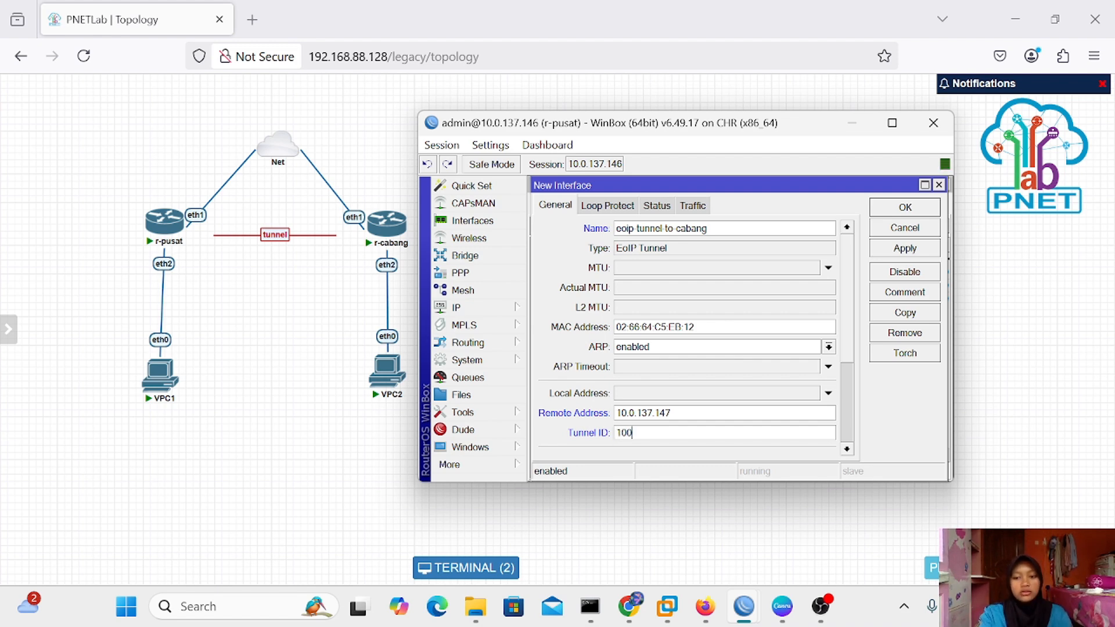
click(899, 249)
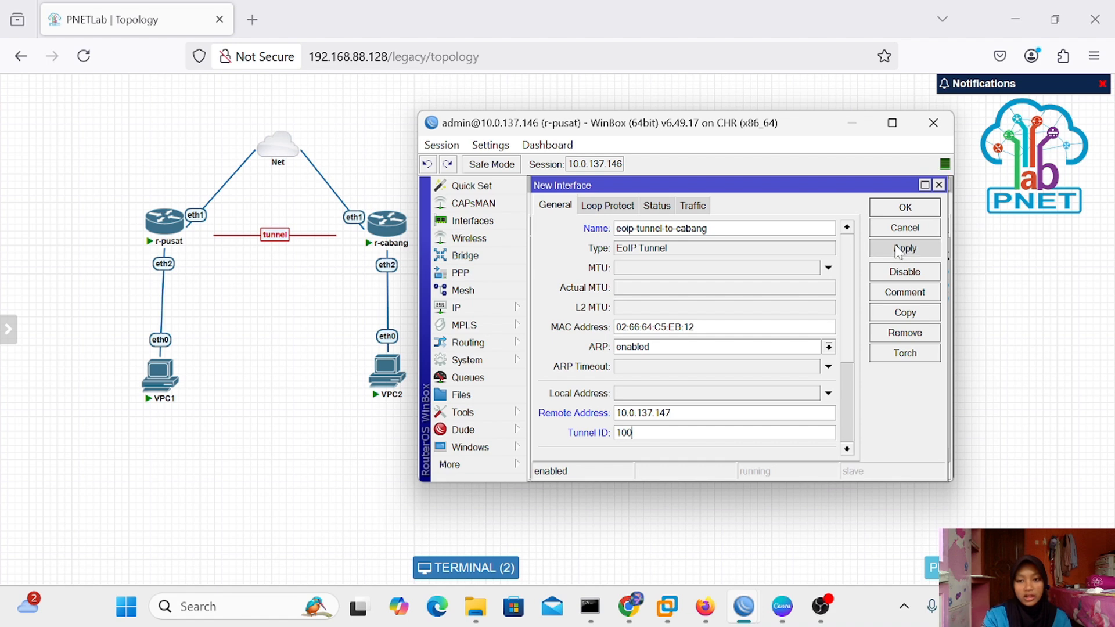
click(909, 212)
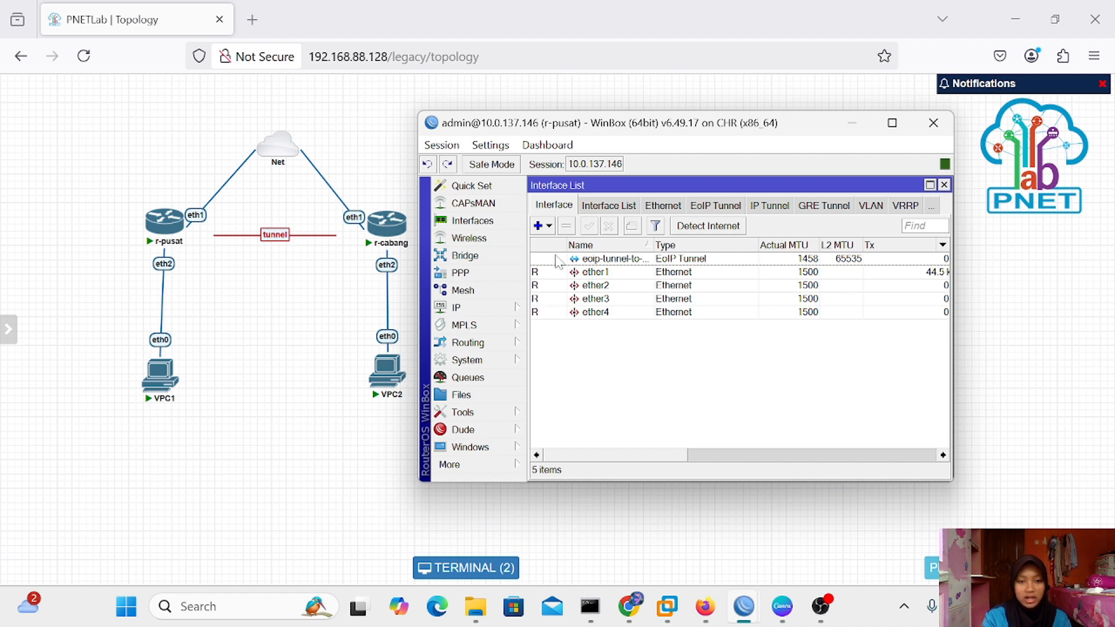
Switch to the r-cabang session and start a new EoIP tunnel interface
mouse_move(392, 230)
click(849, 133)
mouse_move(744, 606)
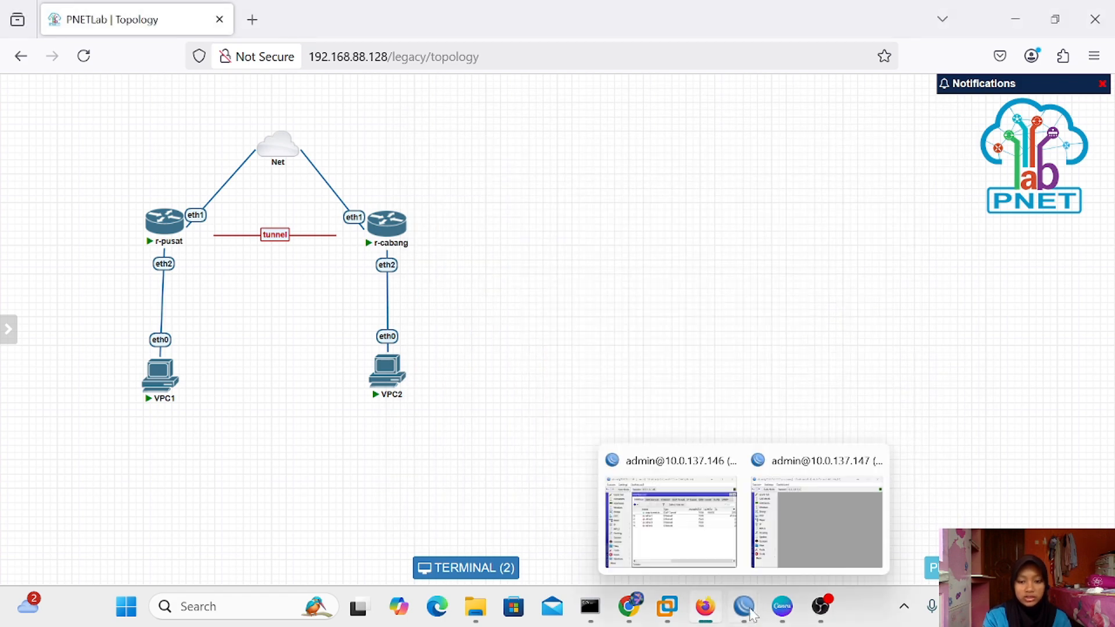
click(819, 519)
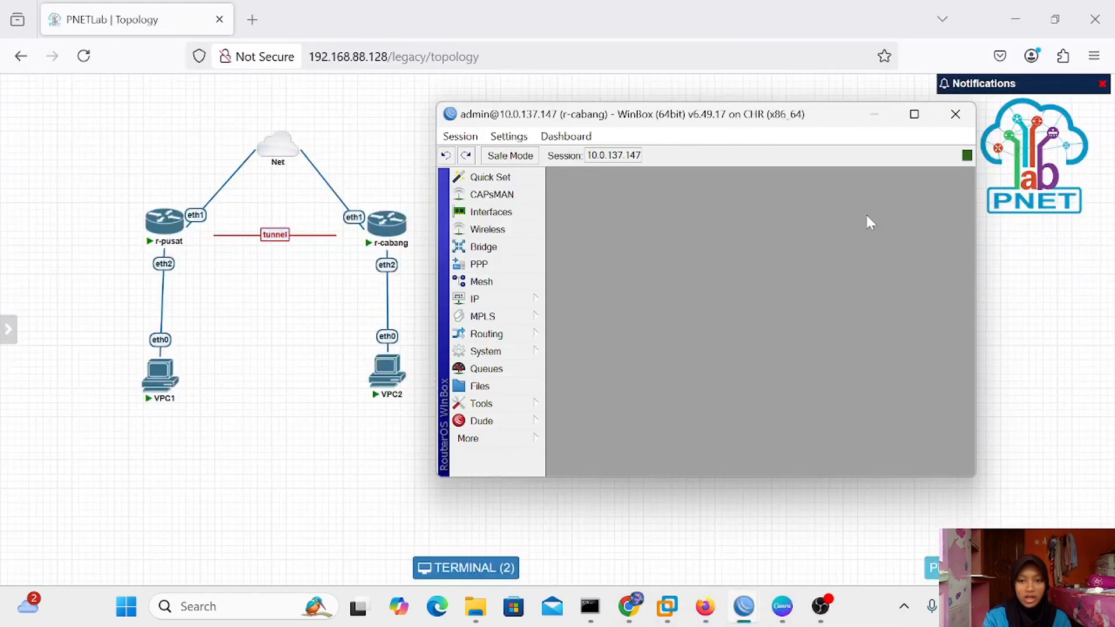
drag(735, 114, 744, 115)
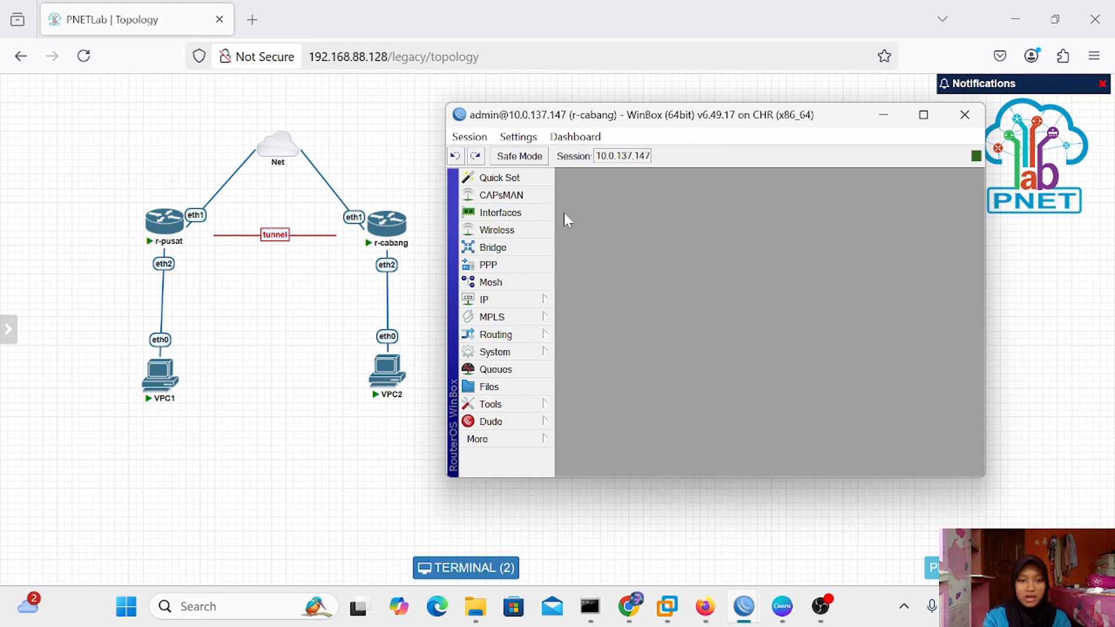
click(519, 213)
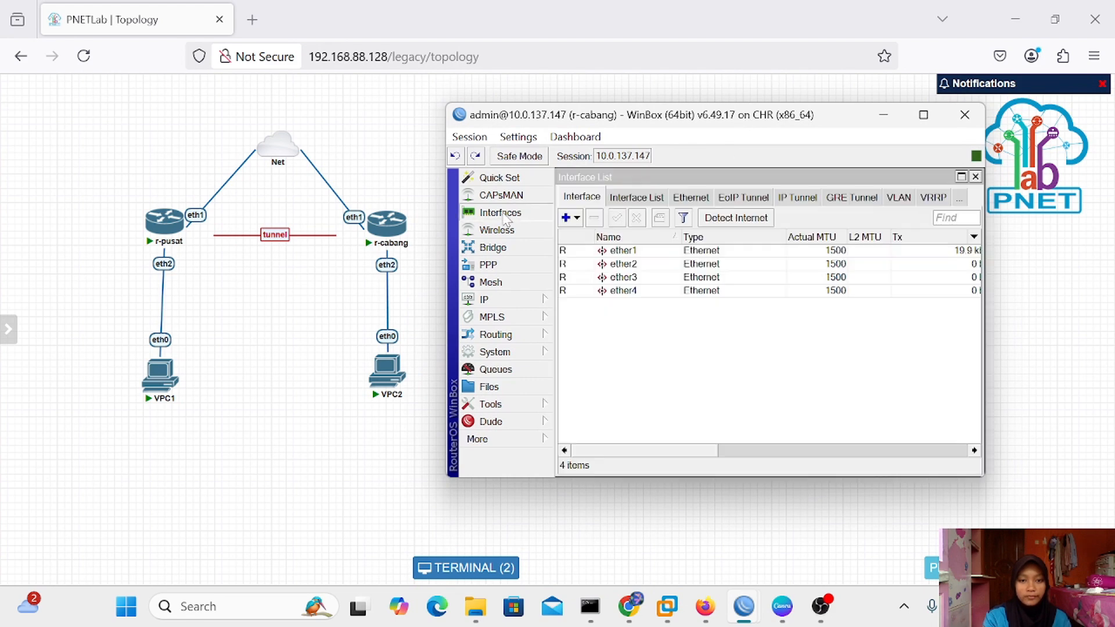
click(566, 218)
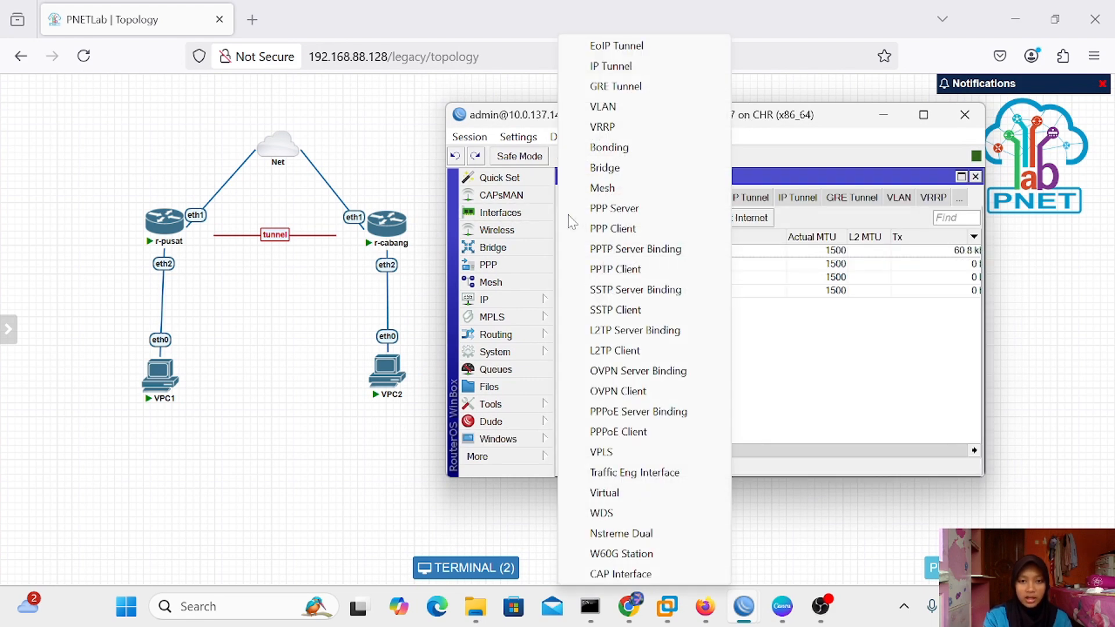
click(632, 48)
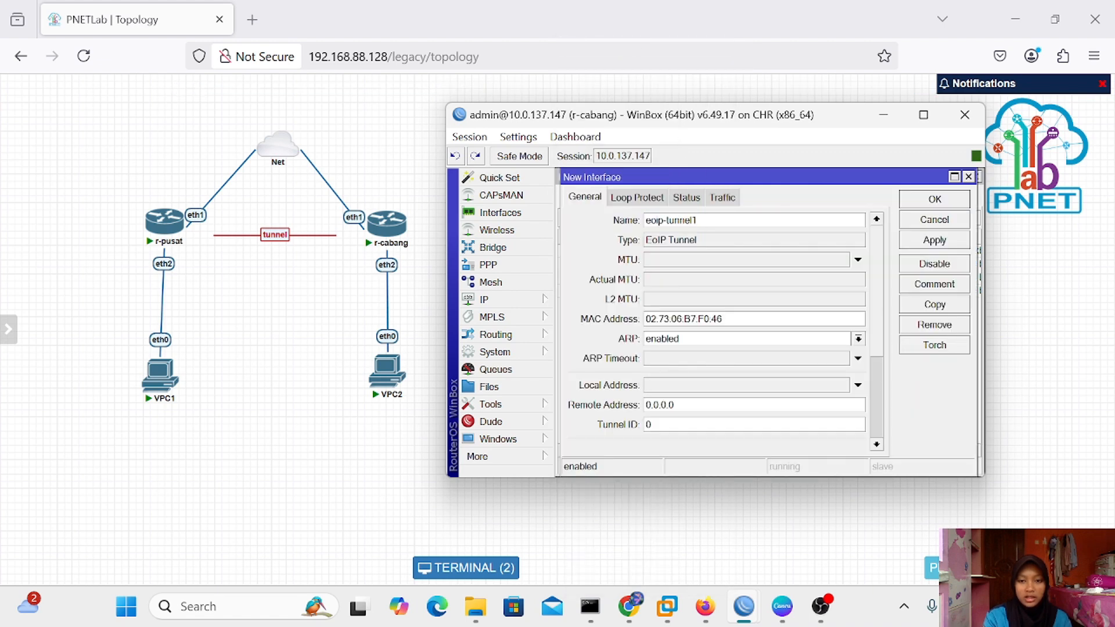
Name it eoip-tunnel-to-pusat with remote address 10.0.137.146 and tunnel ID 100, and save
text(-)
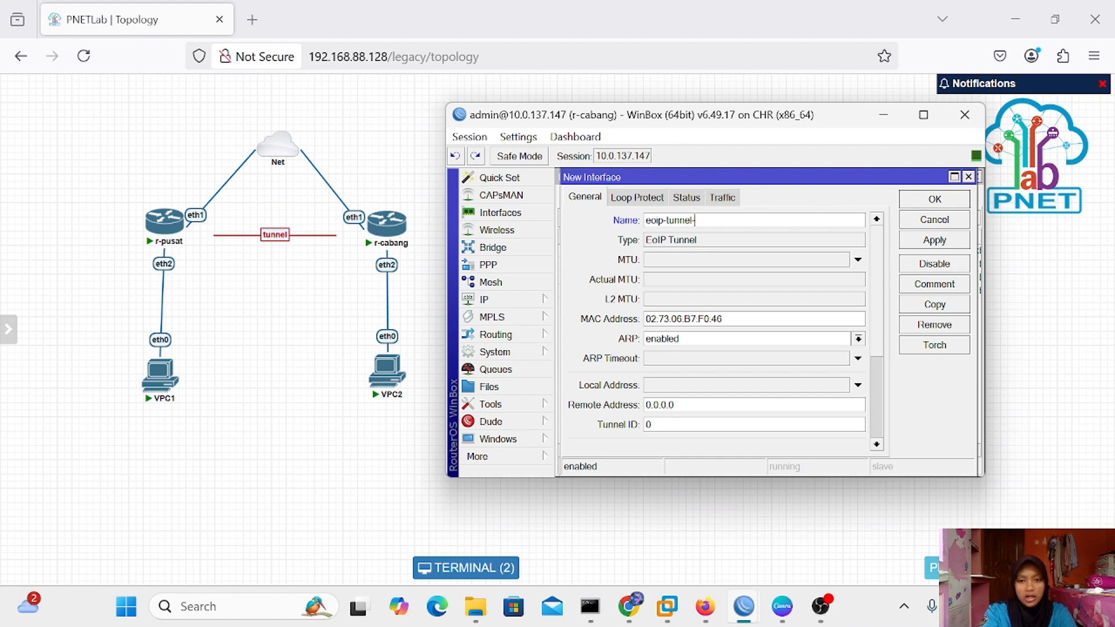
text(to)
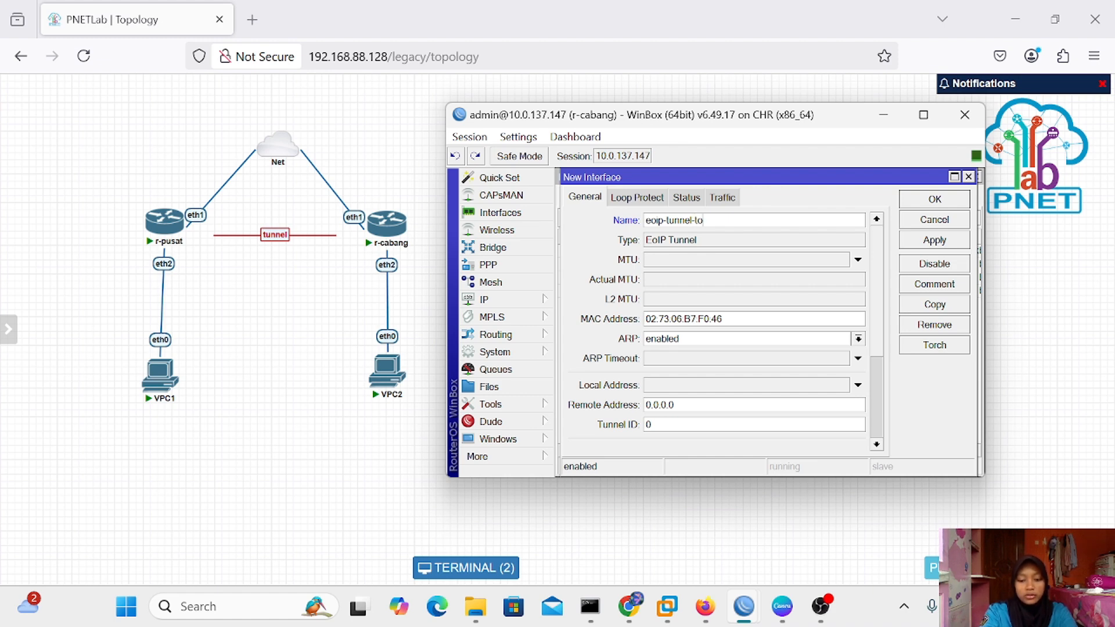
text(-pu)
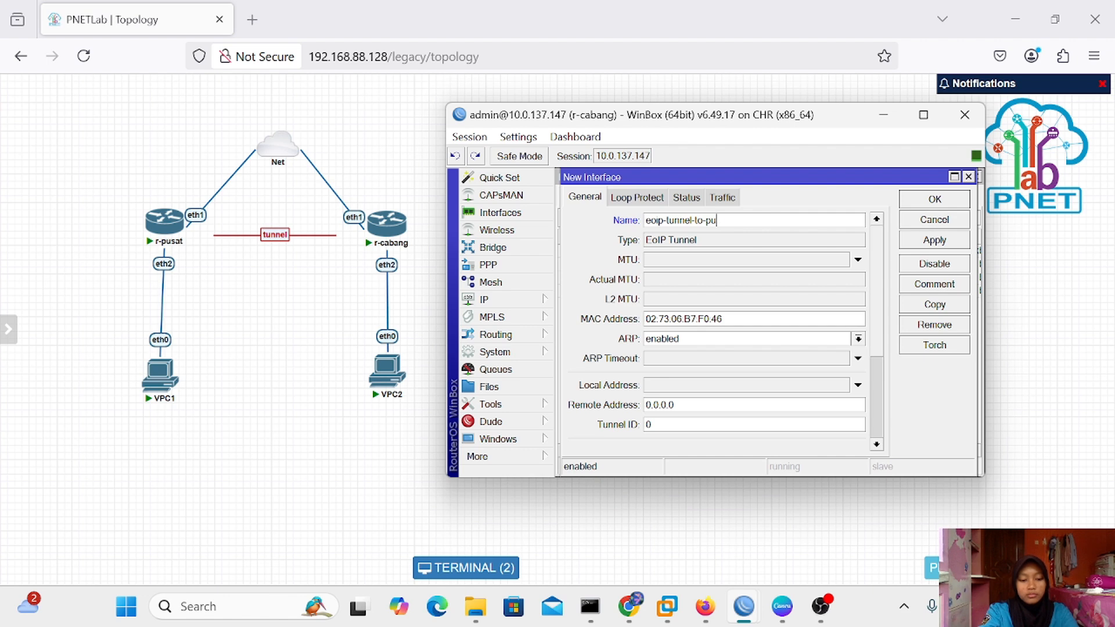
text(sat)
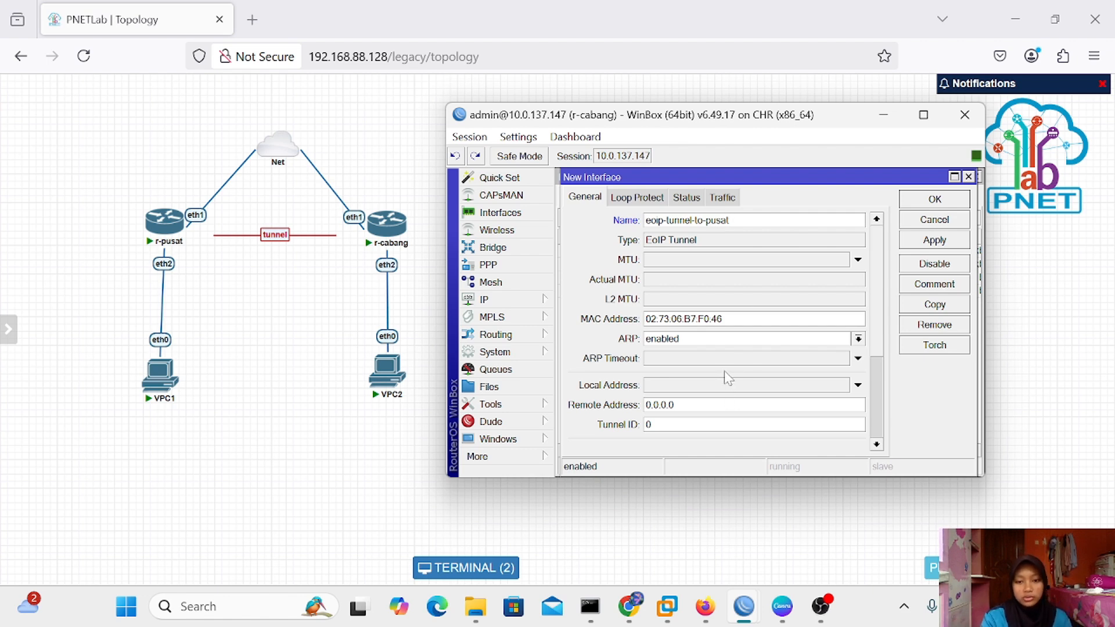
key(BackSpace)
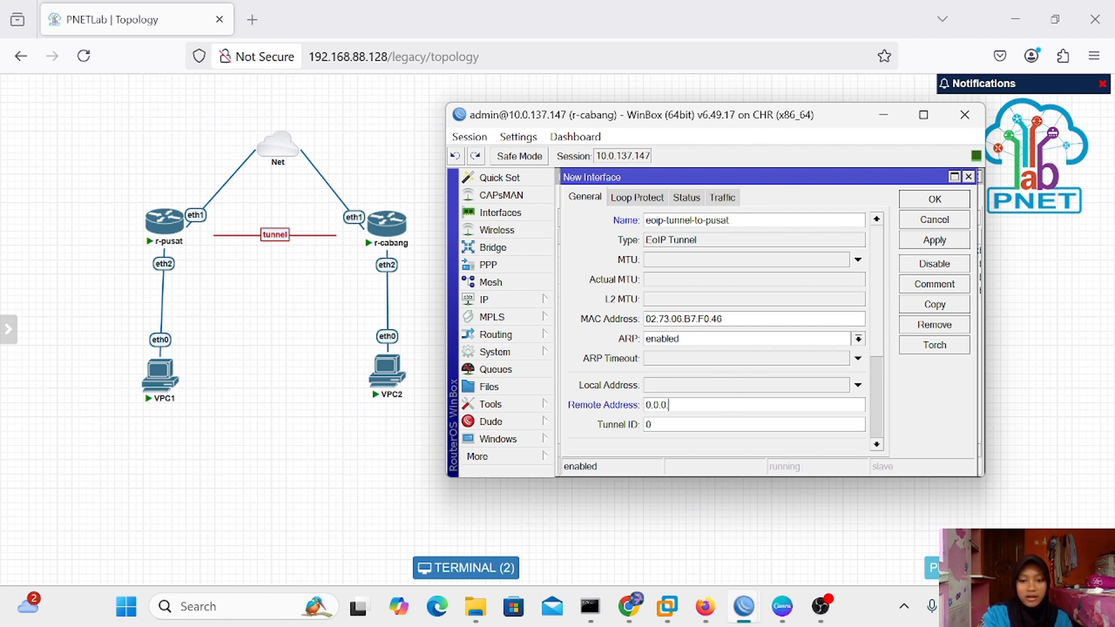
key(BackSpace)
key(BackSpace)
key(BackSpace)
key(BackSpace)
key(BackSpace)
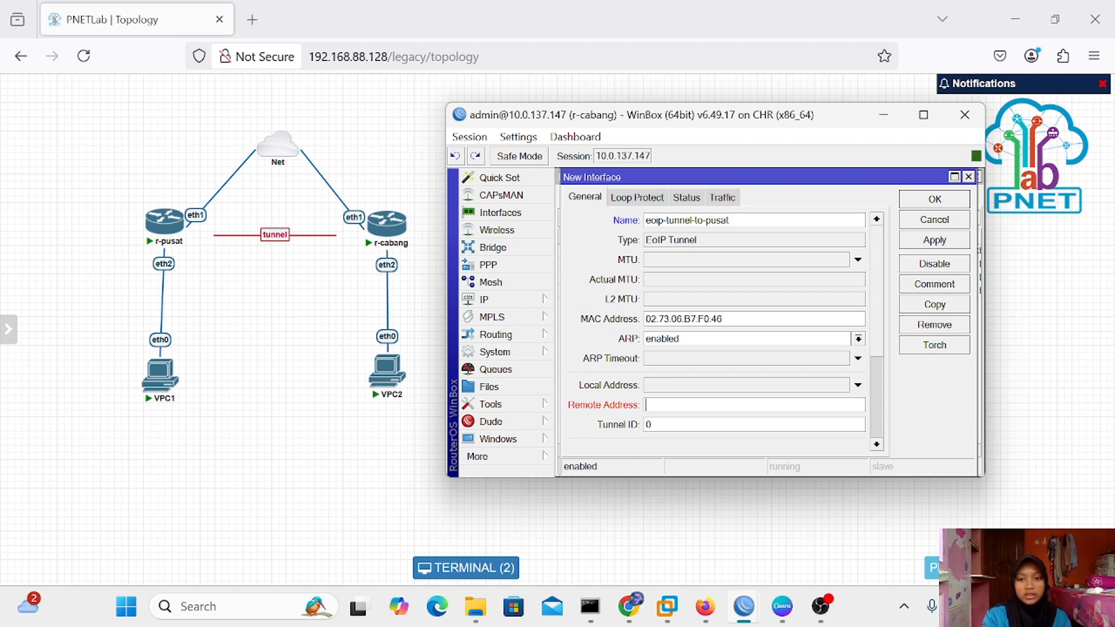
text(10.)
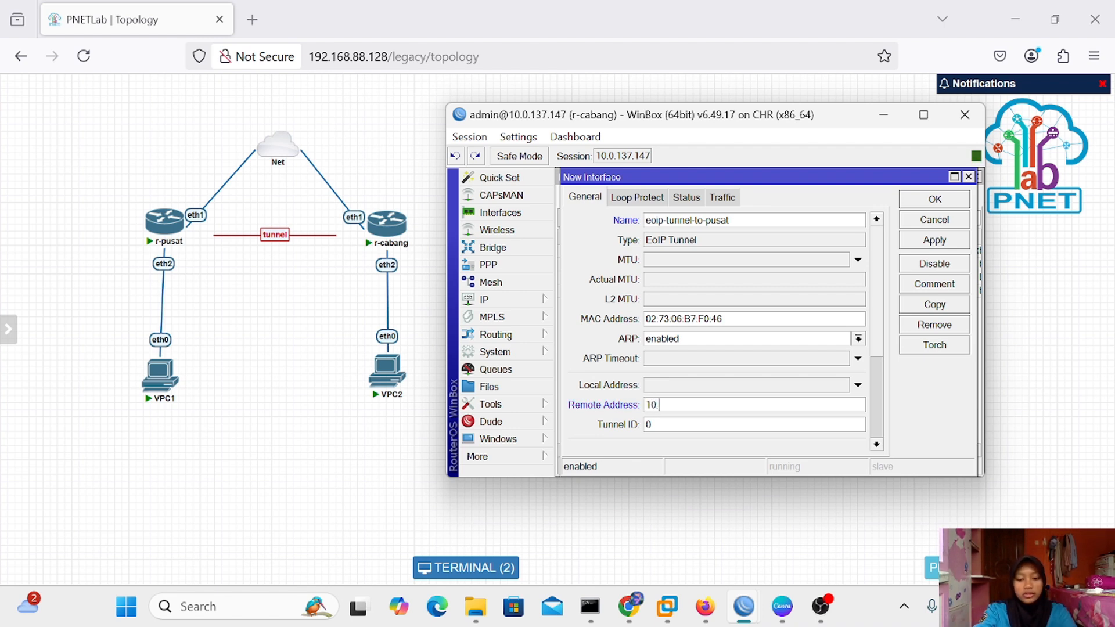
text(0.13)
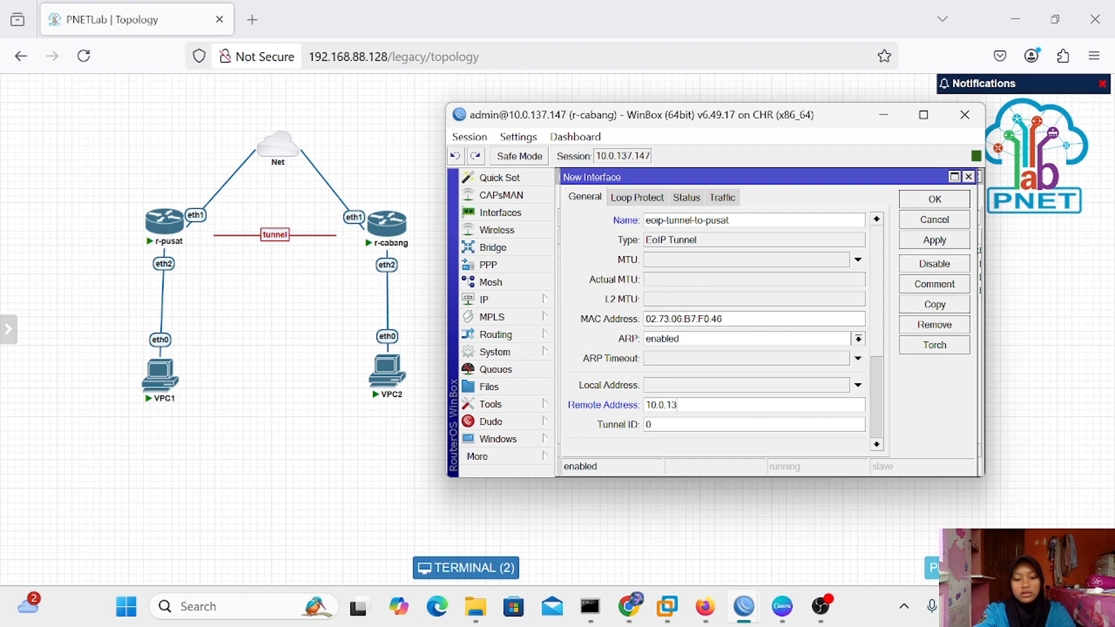
text(7.146)
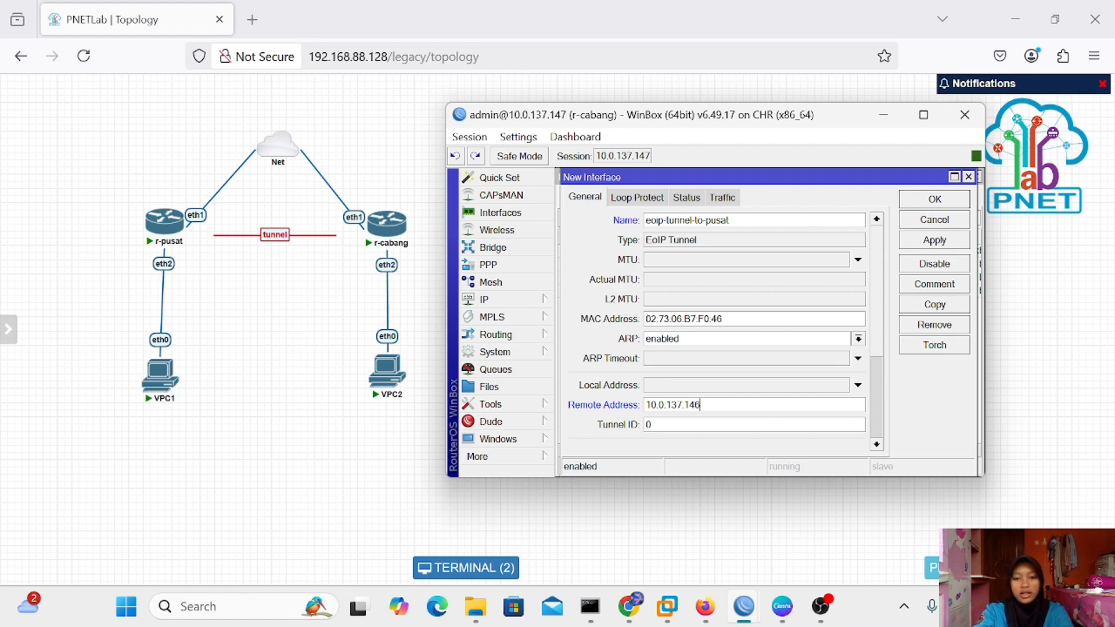
click(651, 424)
key(BackSpace)
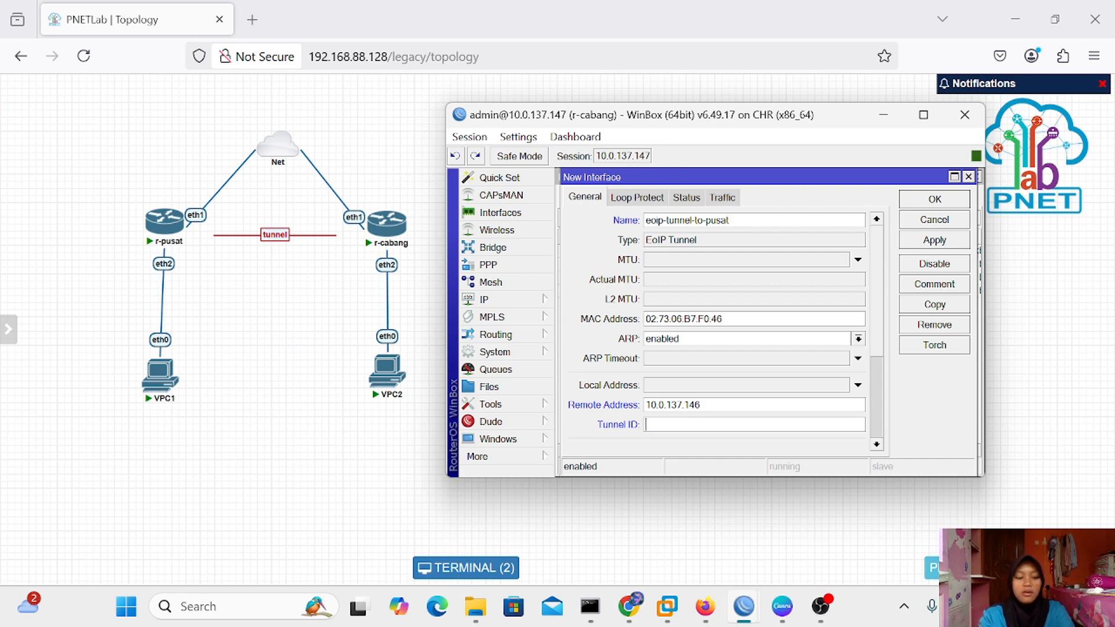
text(100)
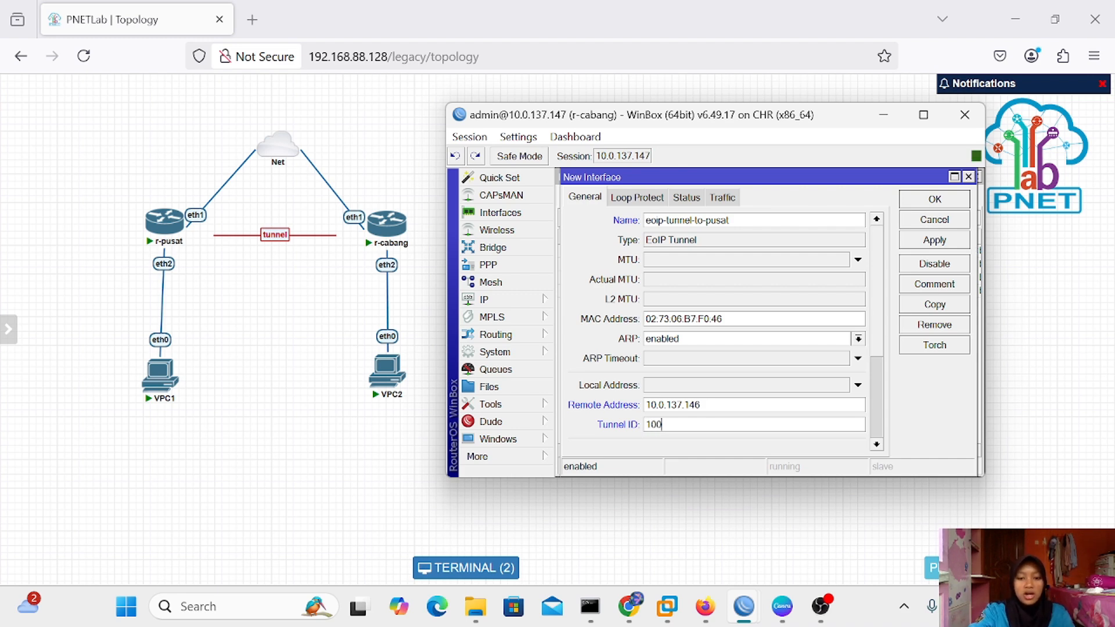
click(919, 247)
click(933, 200)
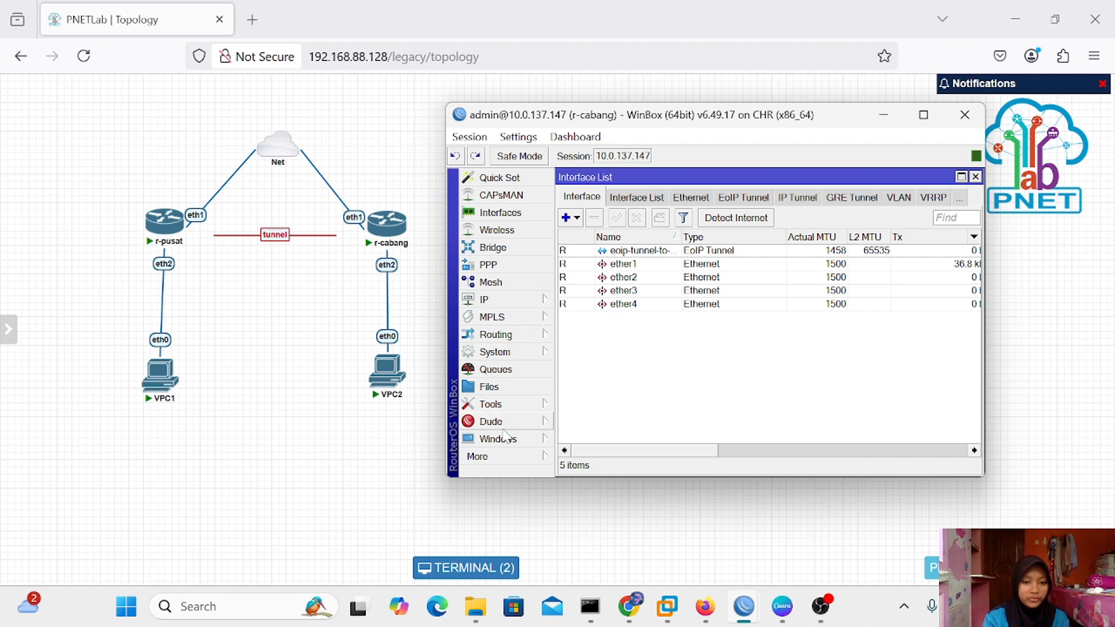
Open a new terminal on r-cabang, skipping the new-password prompt
click(490, 456)
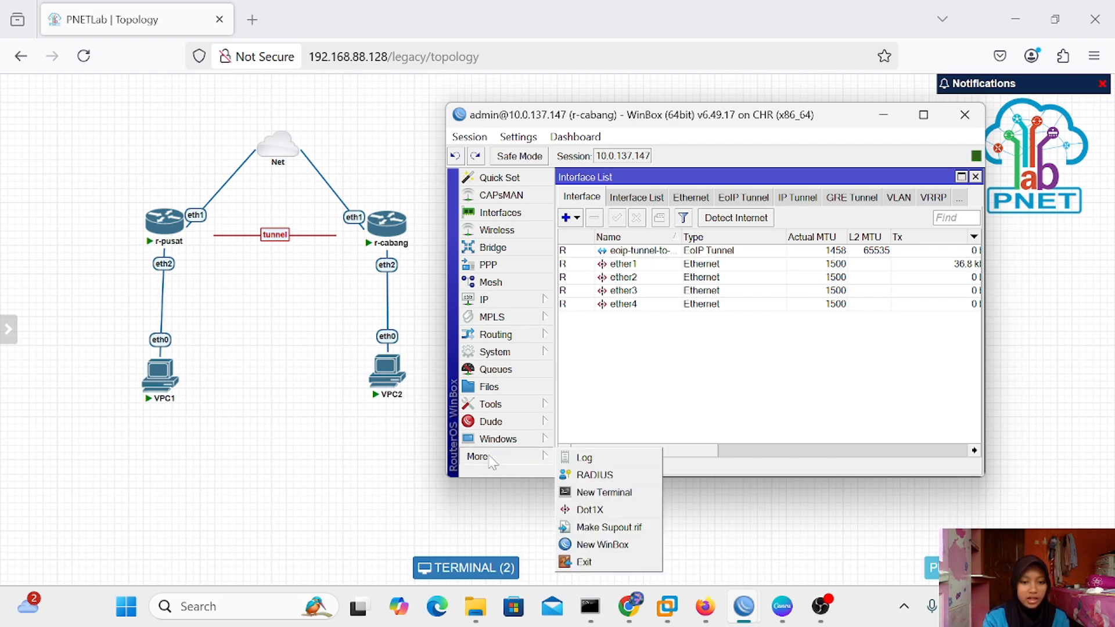
click(615, 498)
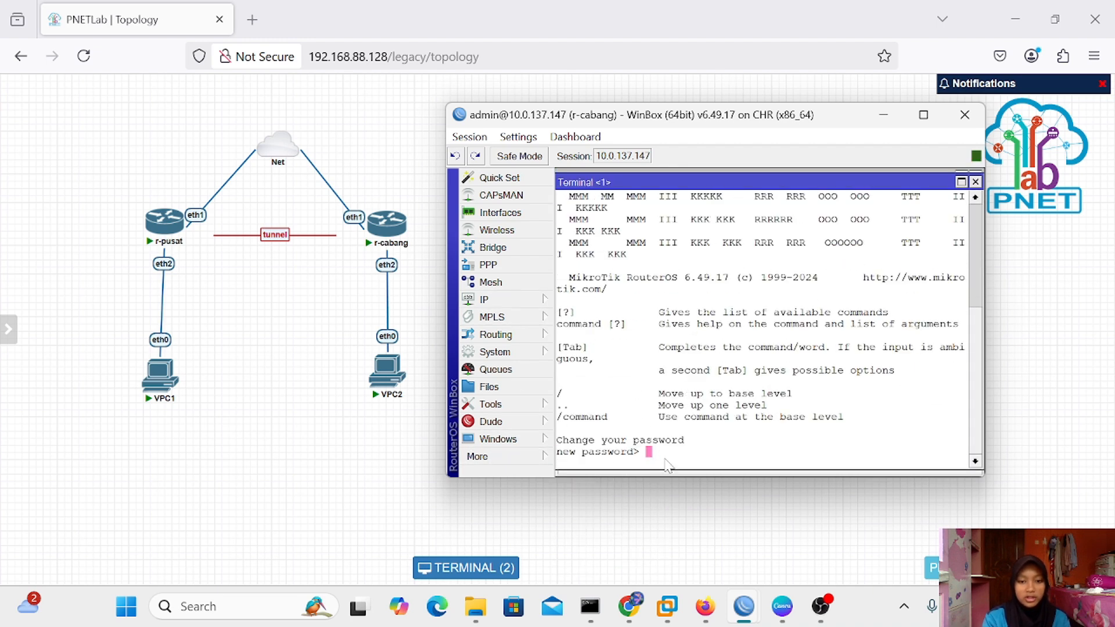
key(Return)
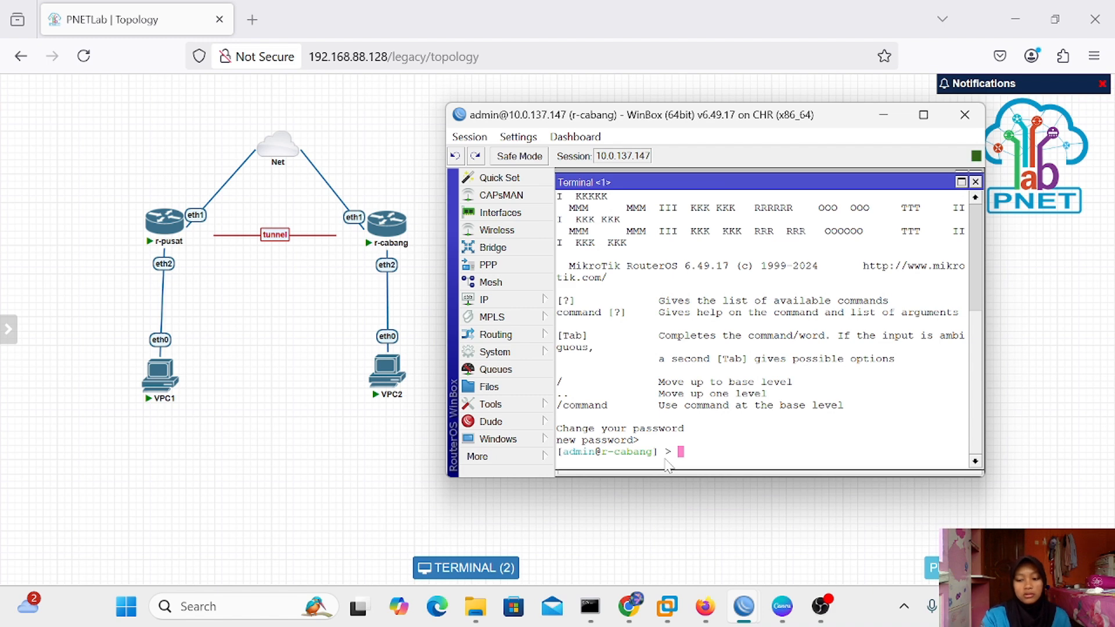
key(Return)
key(Return)
Ping 10.0.137.146 from the terminal, then minimize WinBox
text(p)
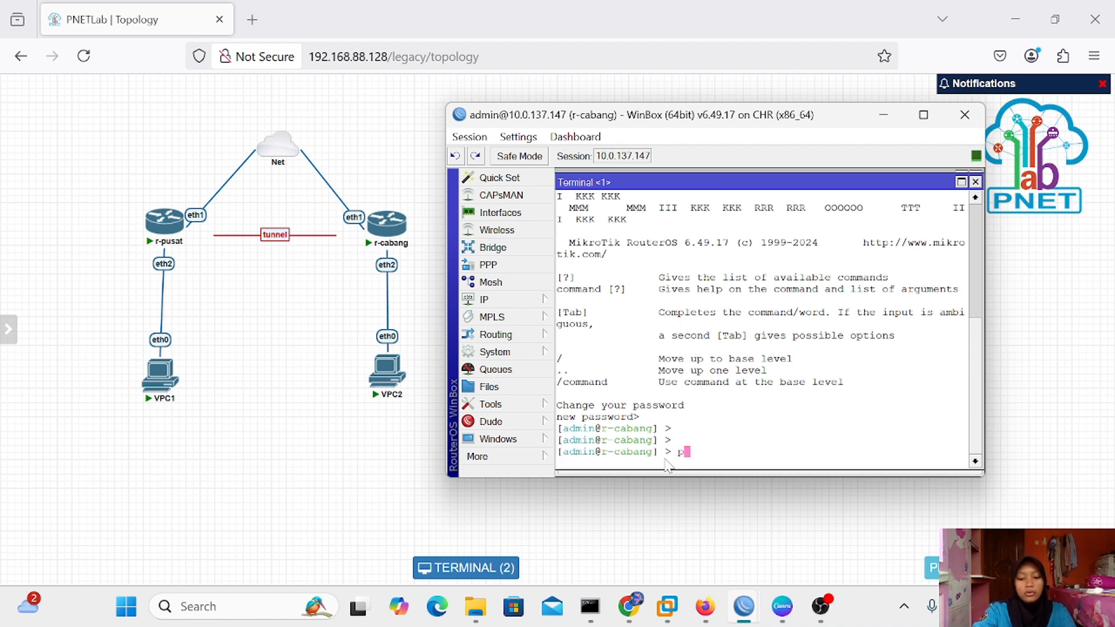
text(ing)
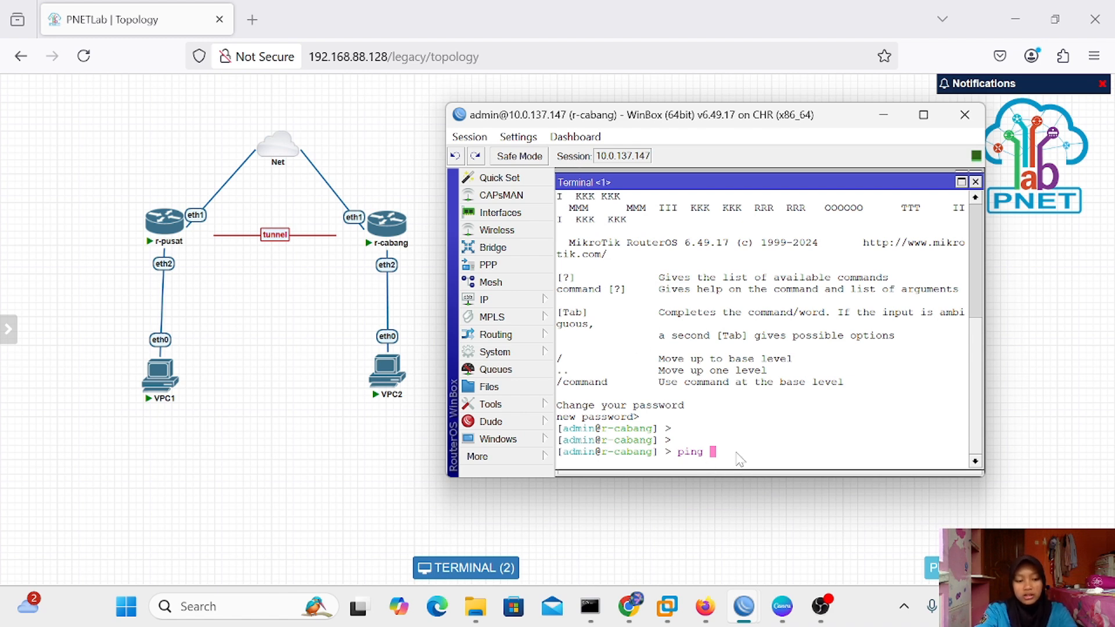
text(10.0.137.)
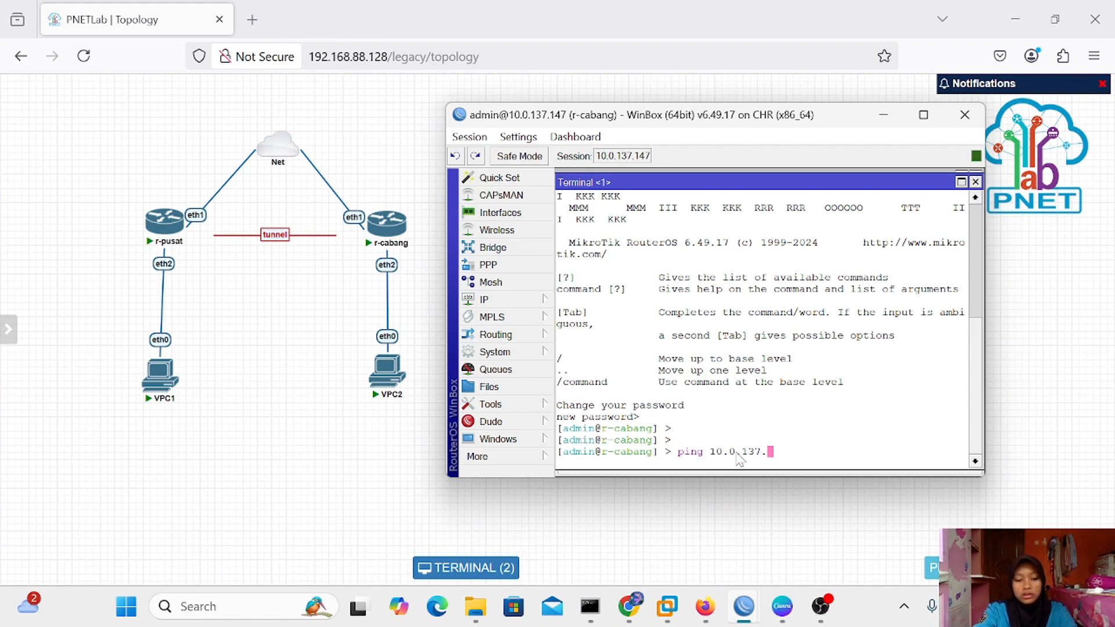
text(146)
key(Return)
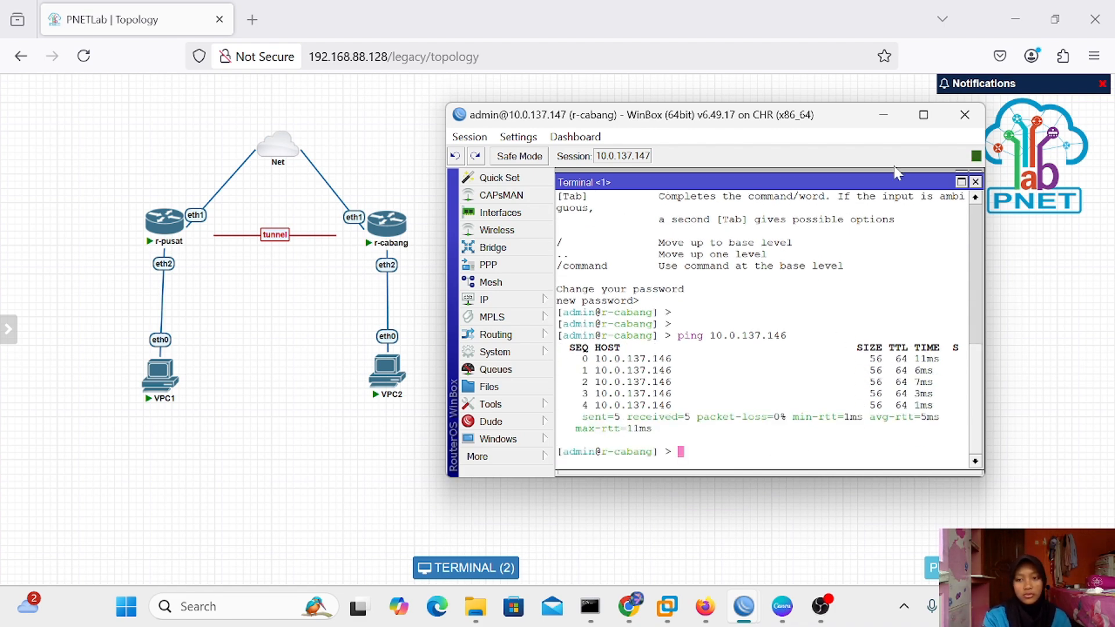
click(883, 115)
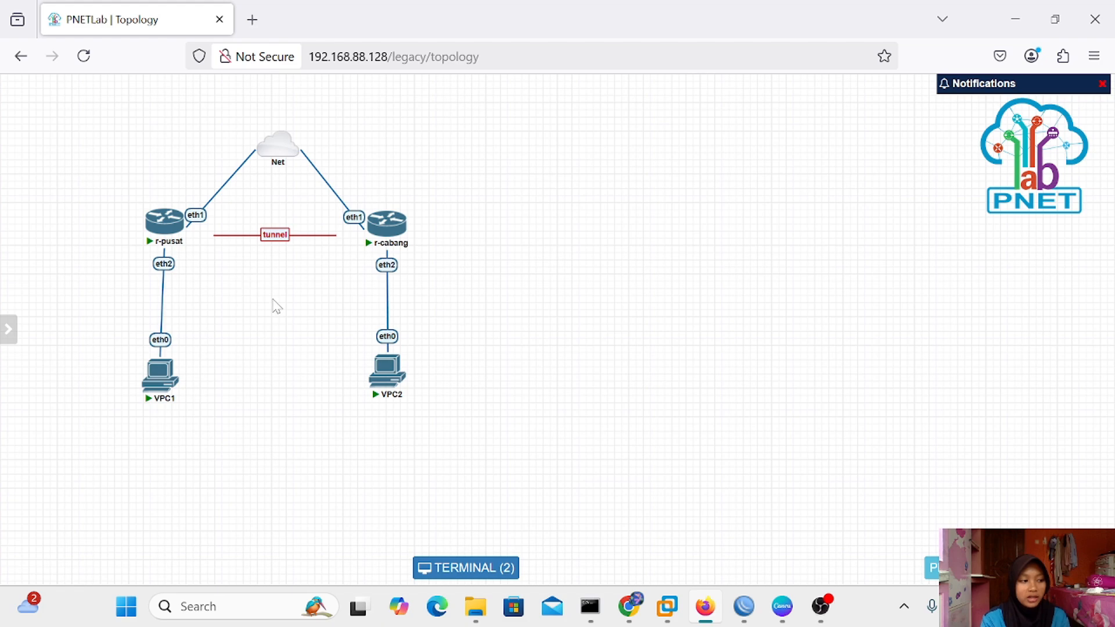
Bring r-pusat forward and open Bridge settings, discarding a premature port entry
mouse_move(745, 612)
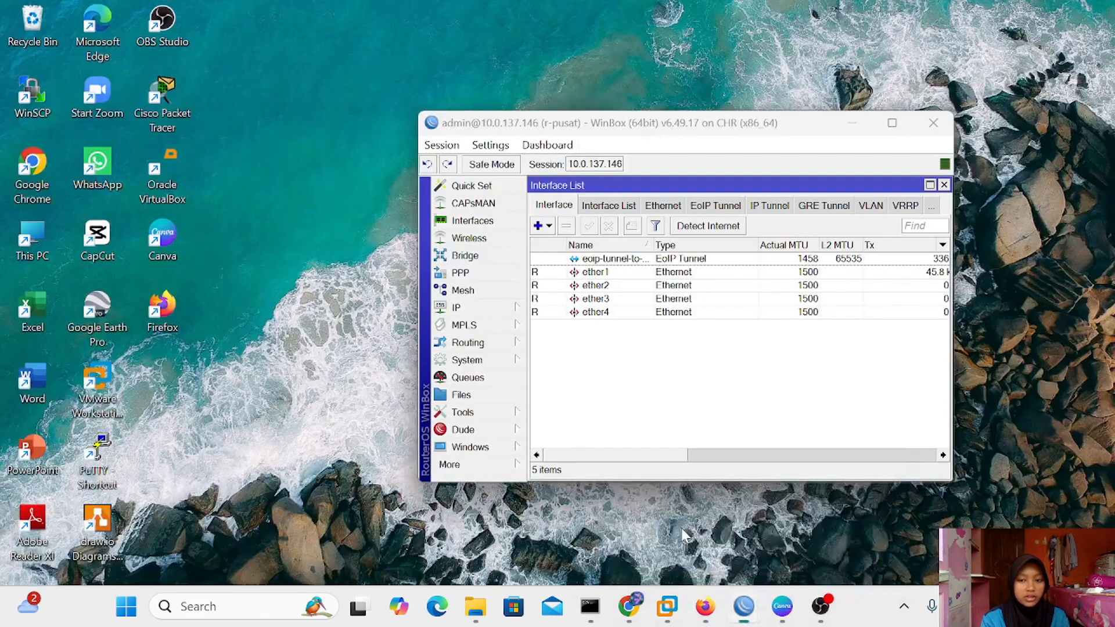
click(681, 528)
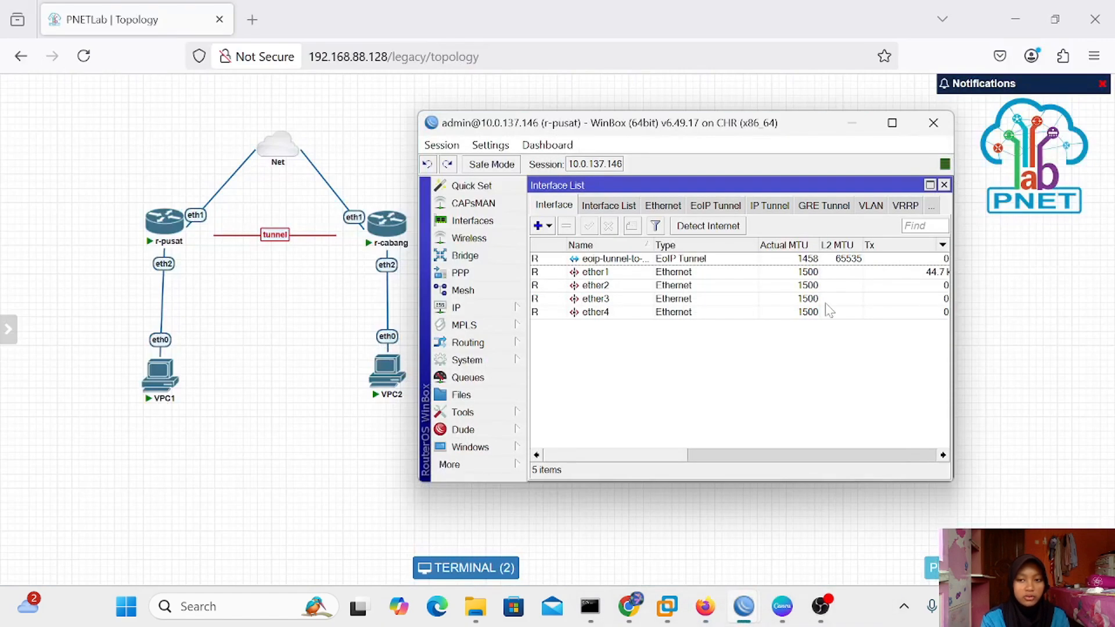
click(943, 185)
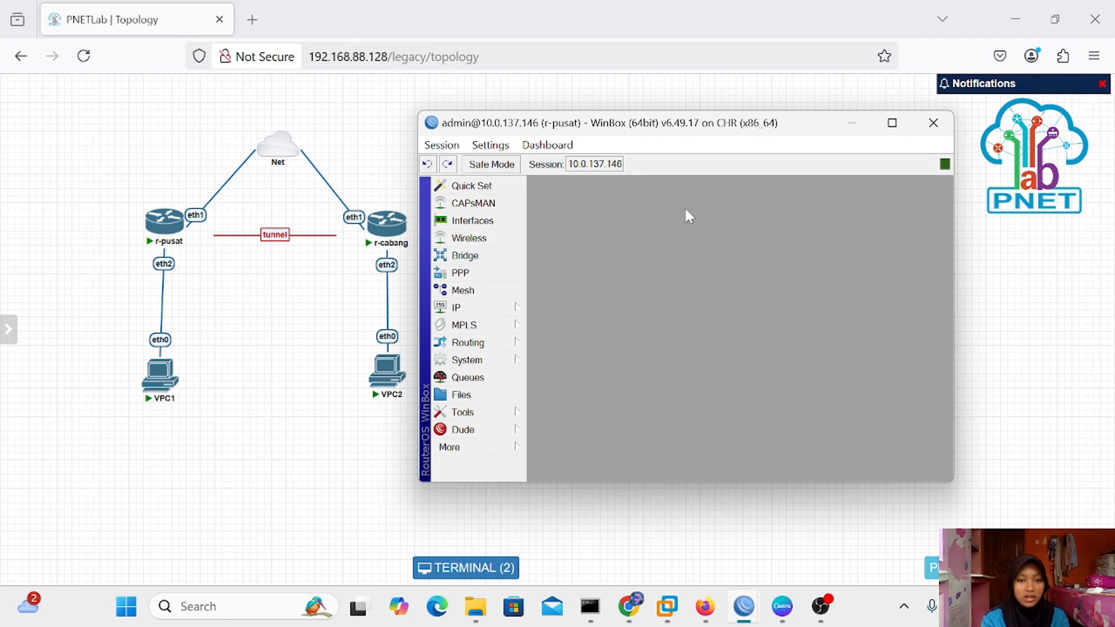
click(467, 256)
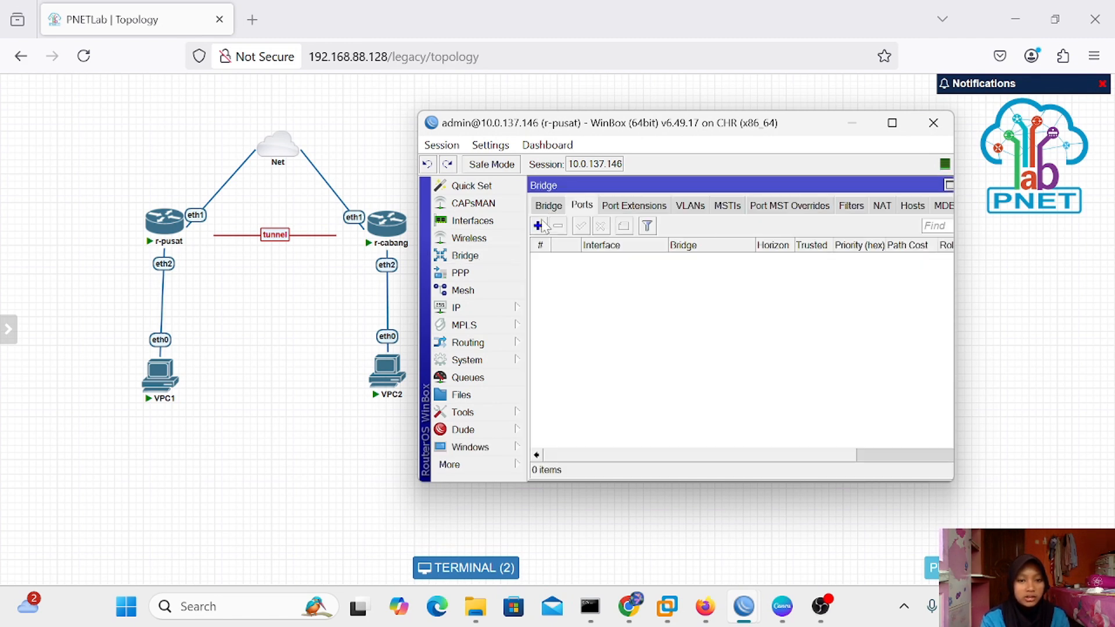
click(538, 226)
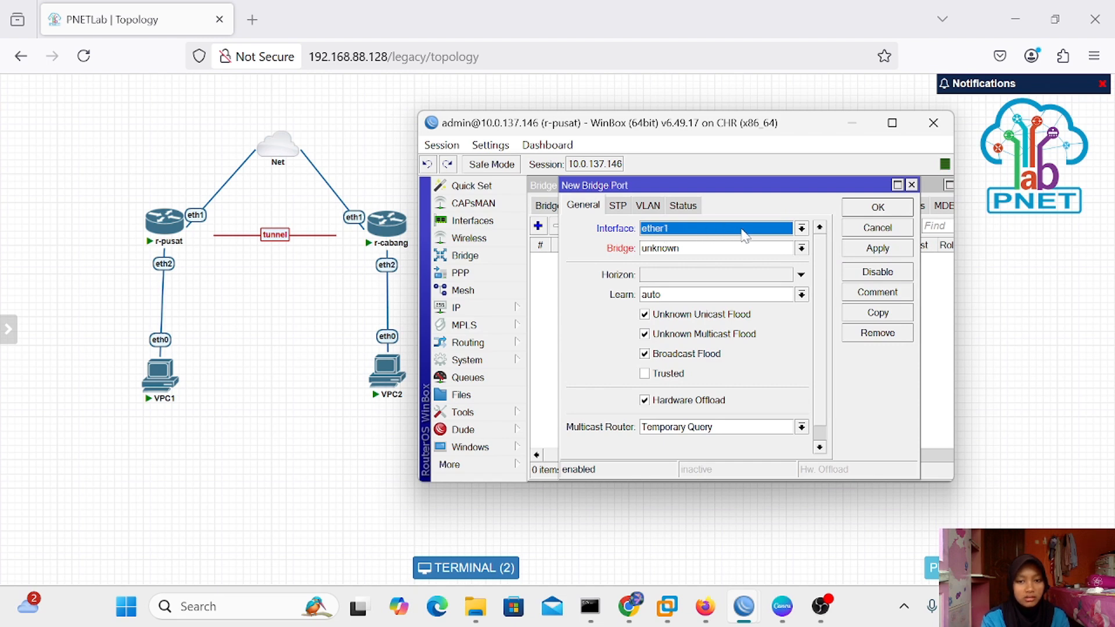
click(911, 185)
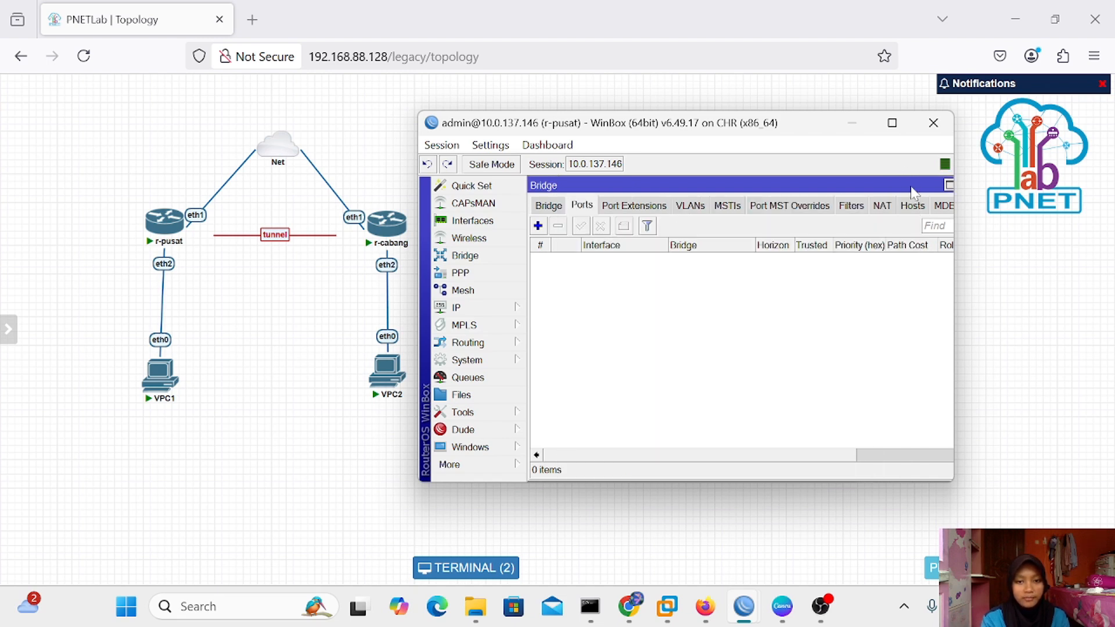
Create the bridge bridge-for-eoip on r-pusat
click(545, 206)
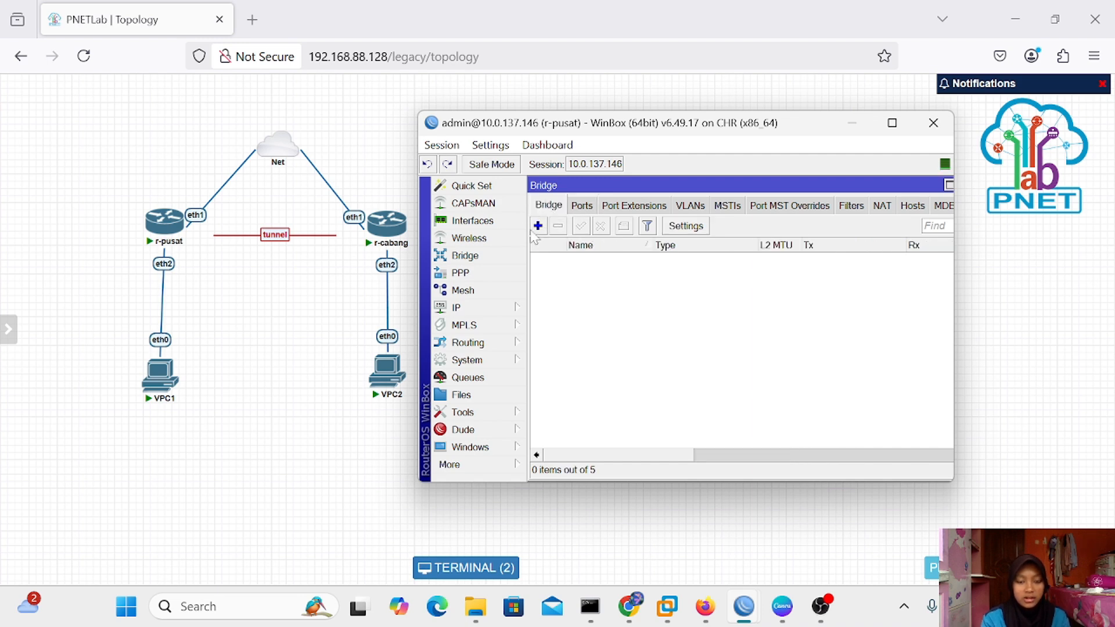
click(538, 226)
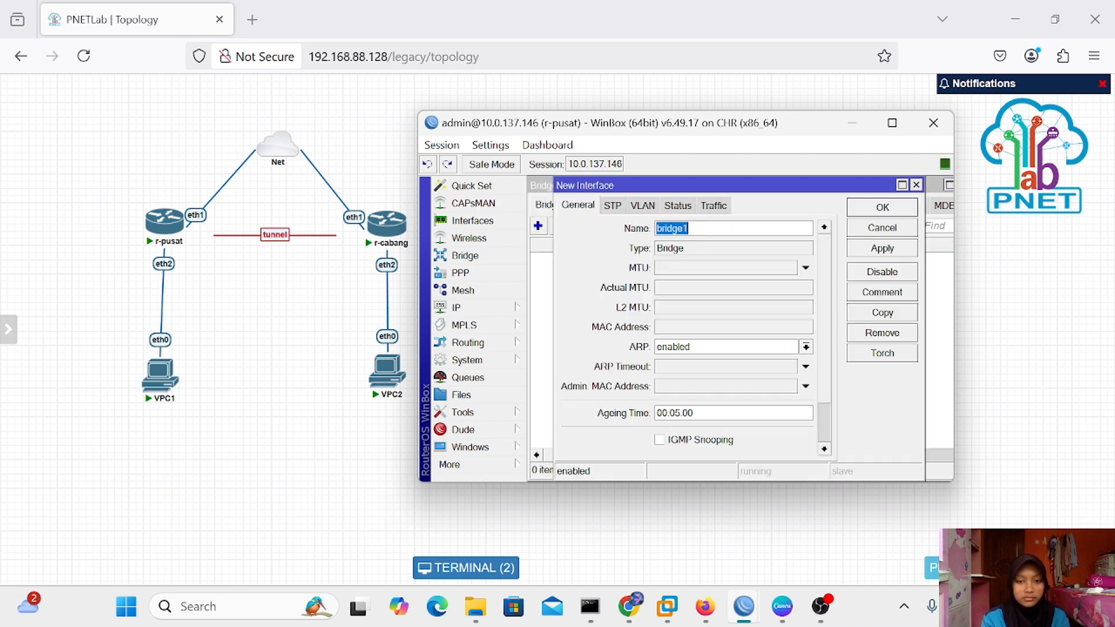
key(BackSpace)
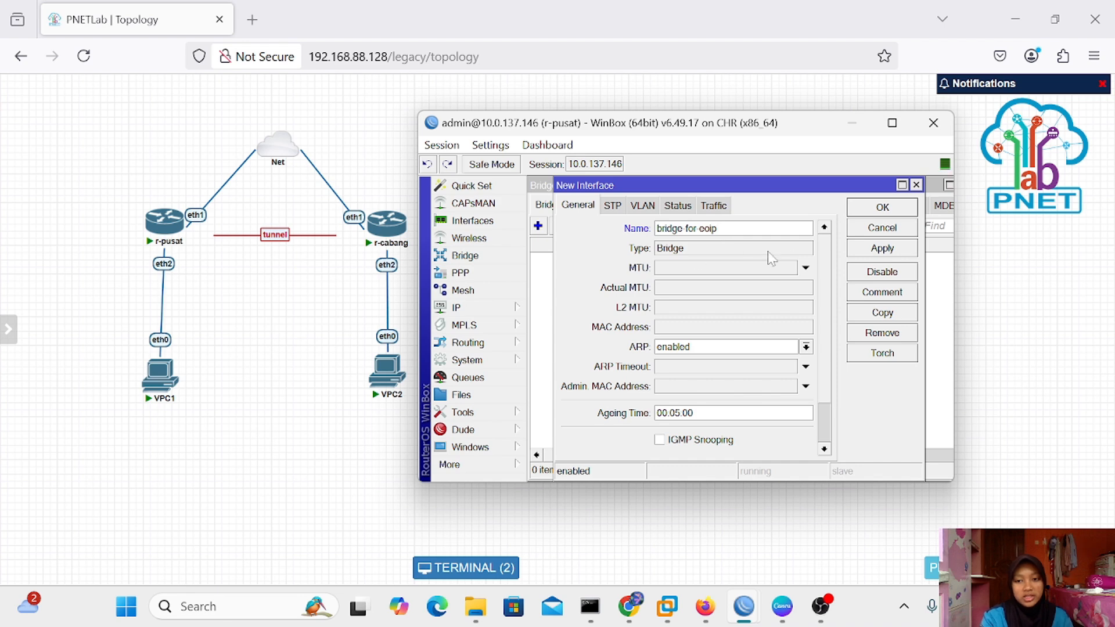
click(863, 248)
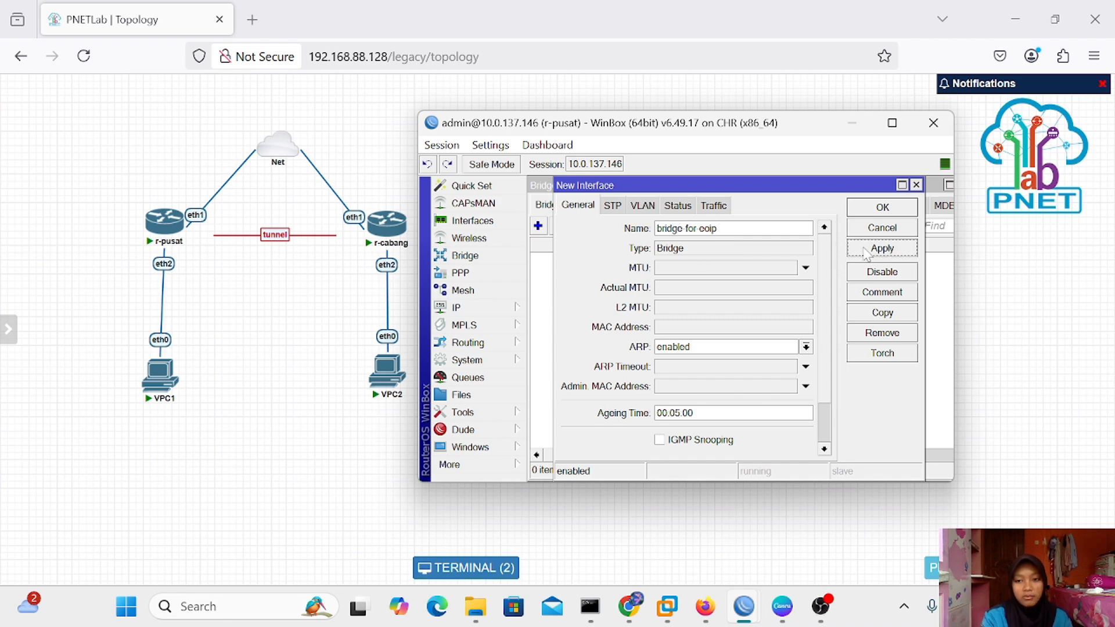
click(887, 207)
Add ether2 as a port of bridge-for-eoip
click(583, 206)
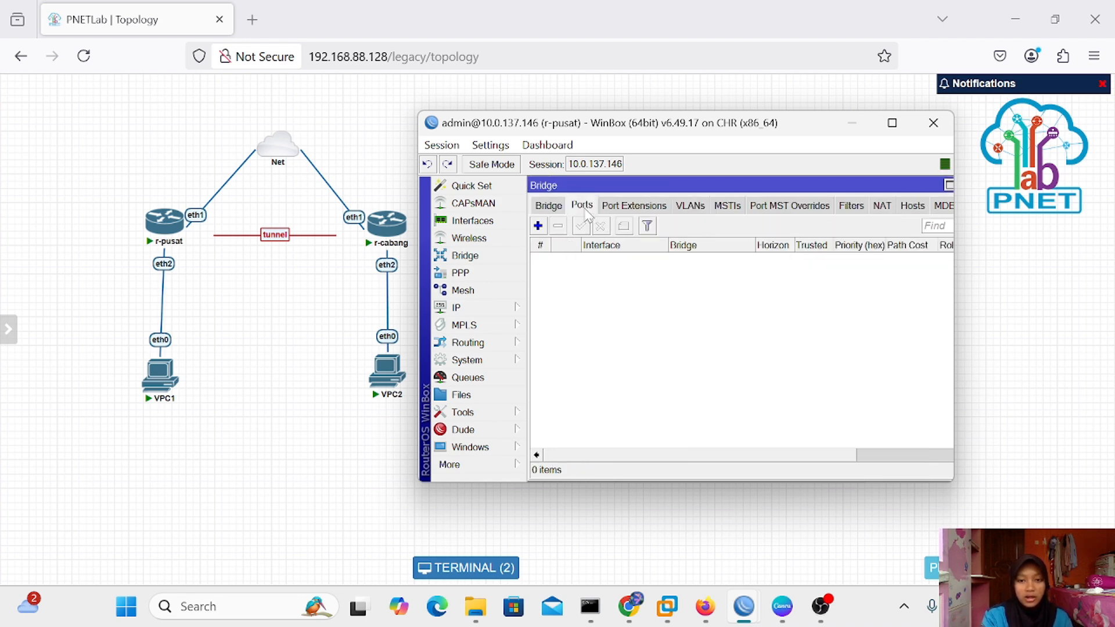
click(537, 226)
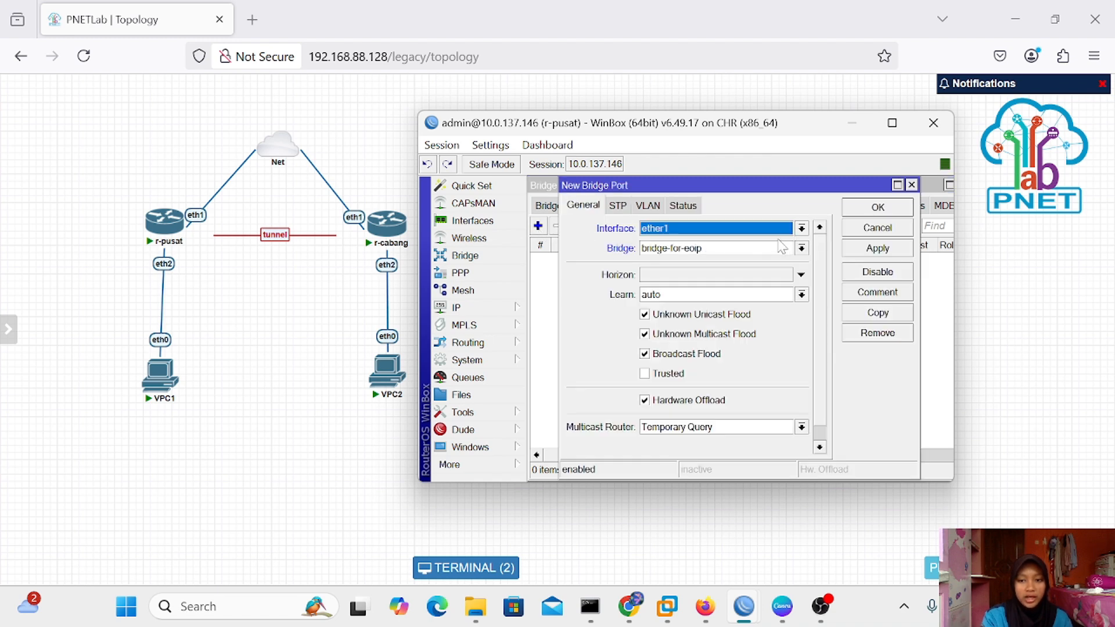
click(802, 228)
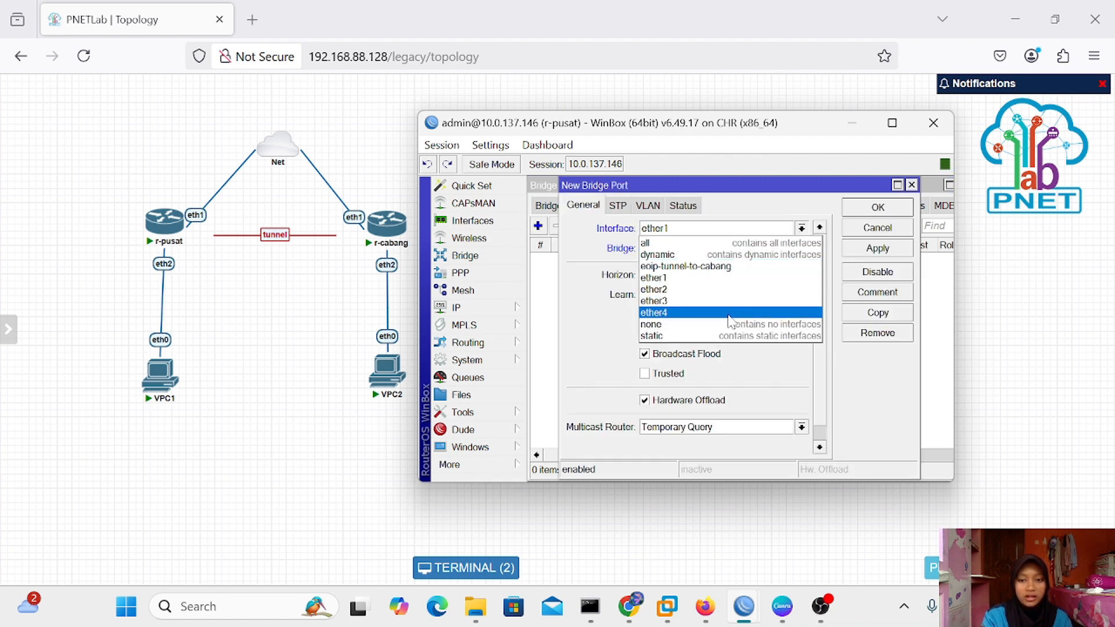
click(731, 289)
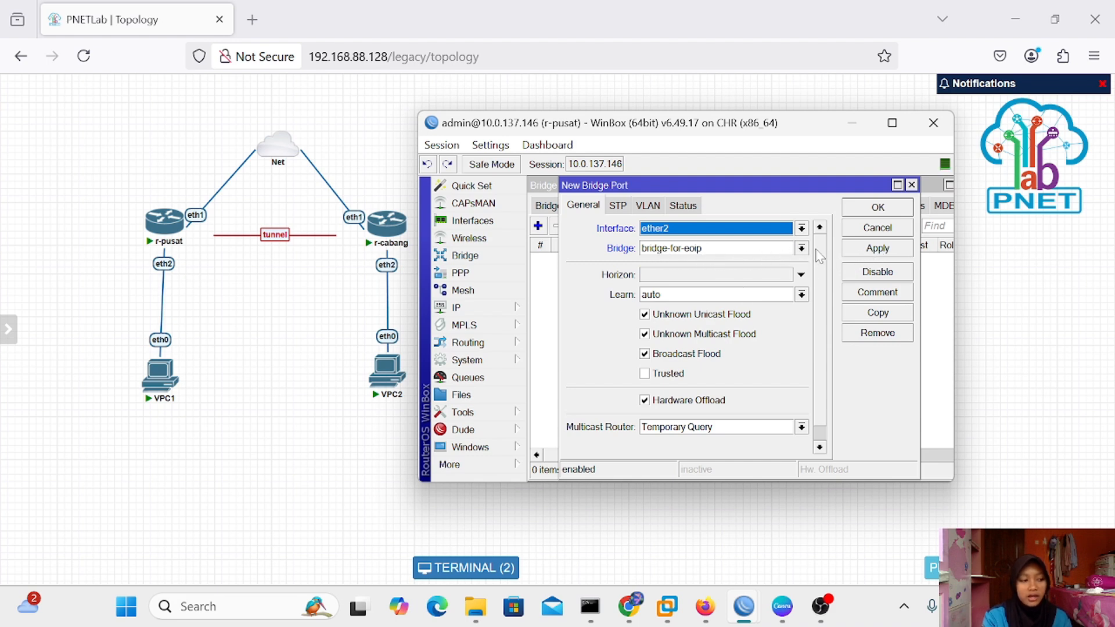
click(877, 256)
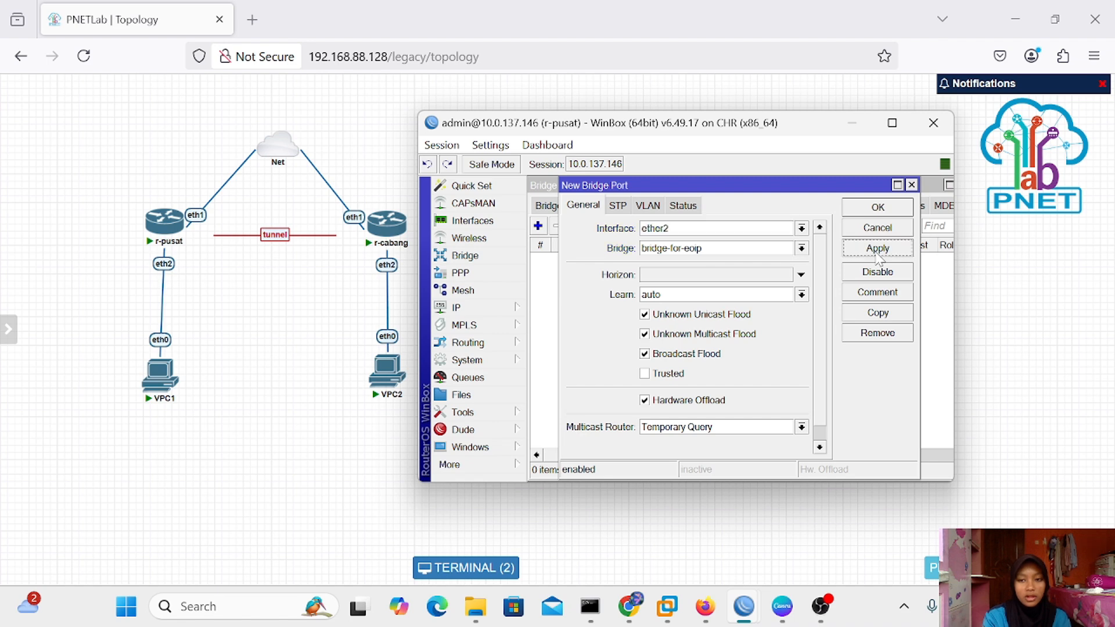
click(886, 209)
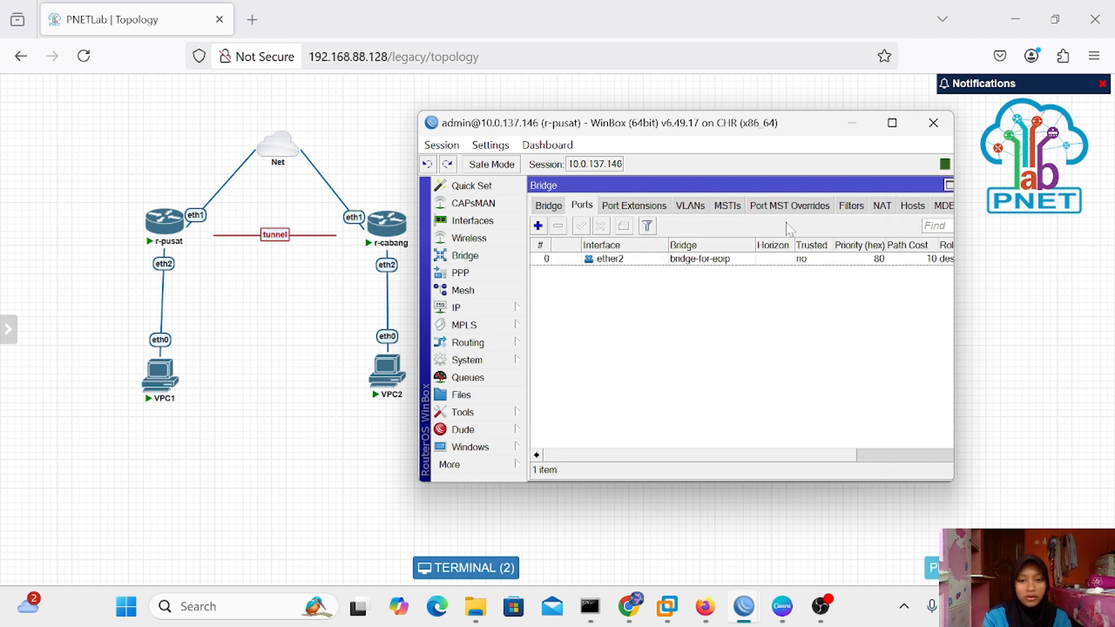
Add eoip-tunnel-to-cabang as a second bridge port, then minimize the r-pusat session
click(538, 225)
click(801, 229)
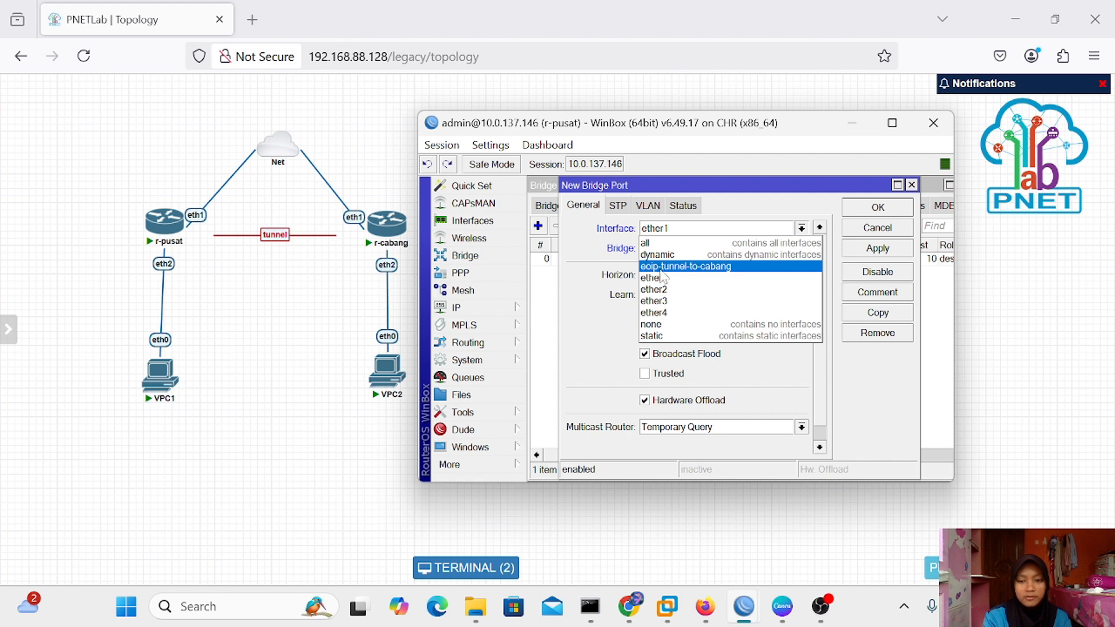
click(717, 268)
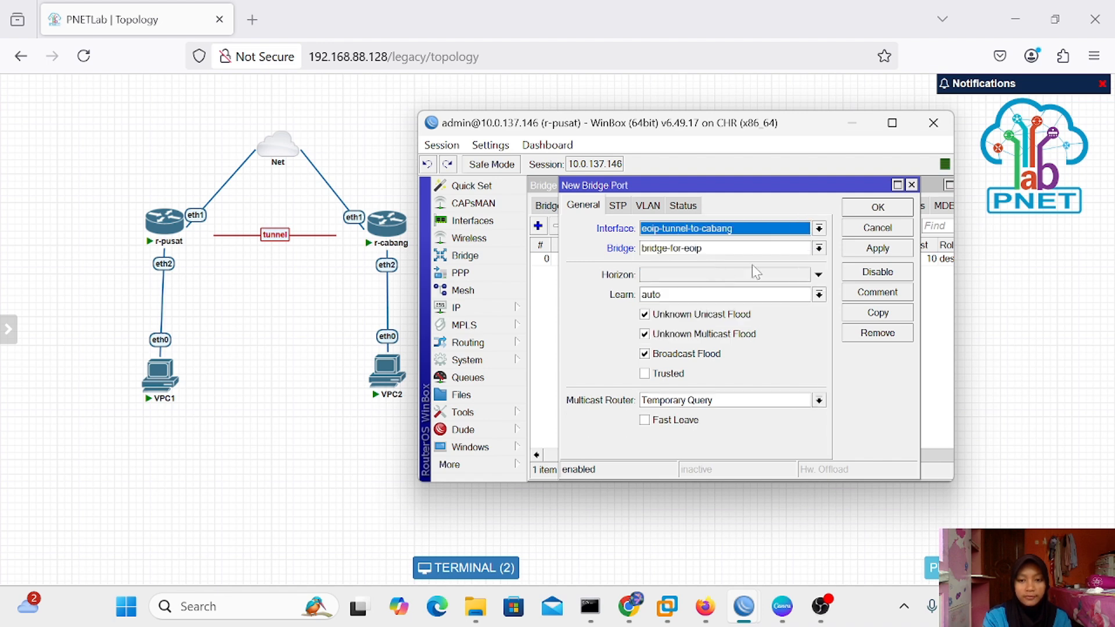
click(885, 249)
click(877, 207)
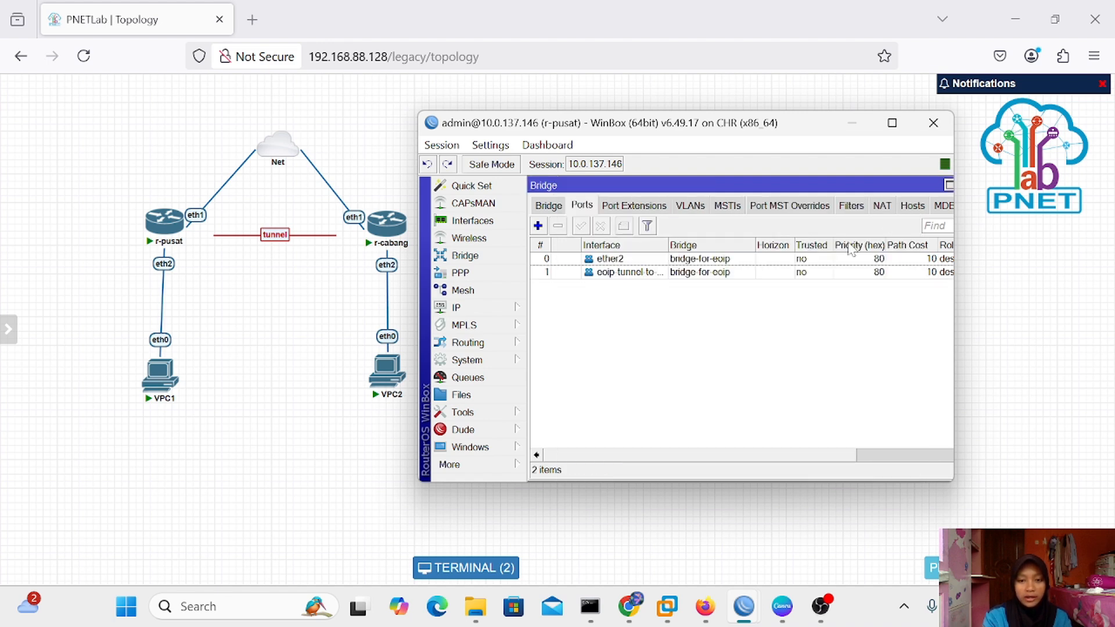
click(852, 123)
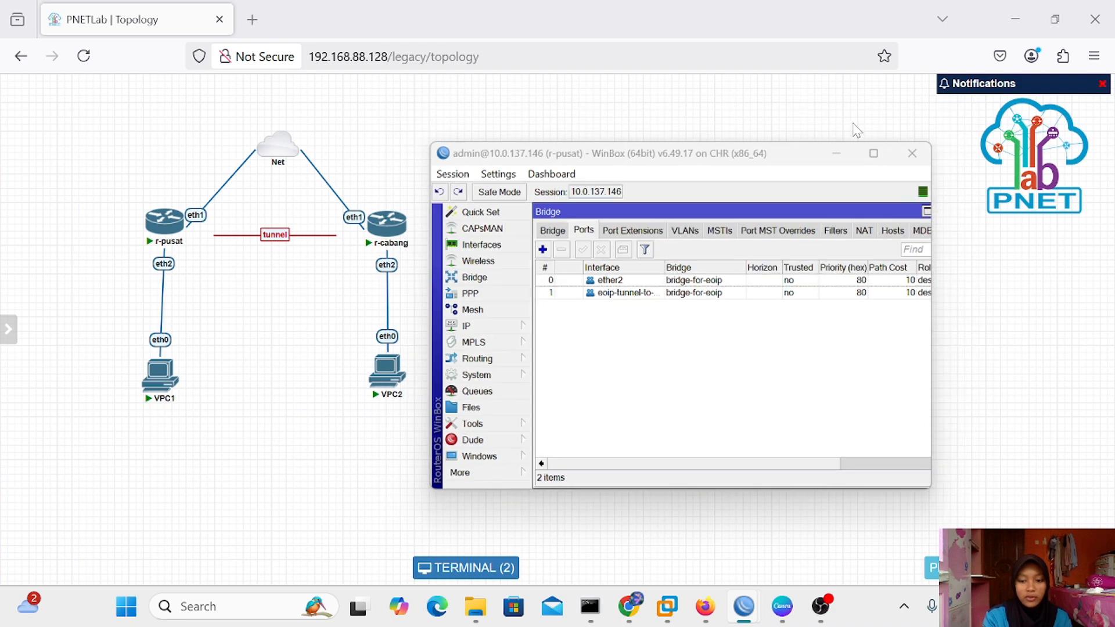
Bring back r-cabang and close its leftover terminal and interface list
mouse_move(744, 604)
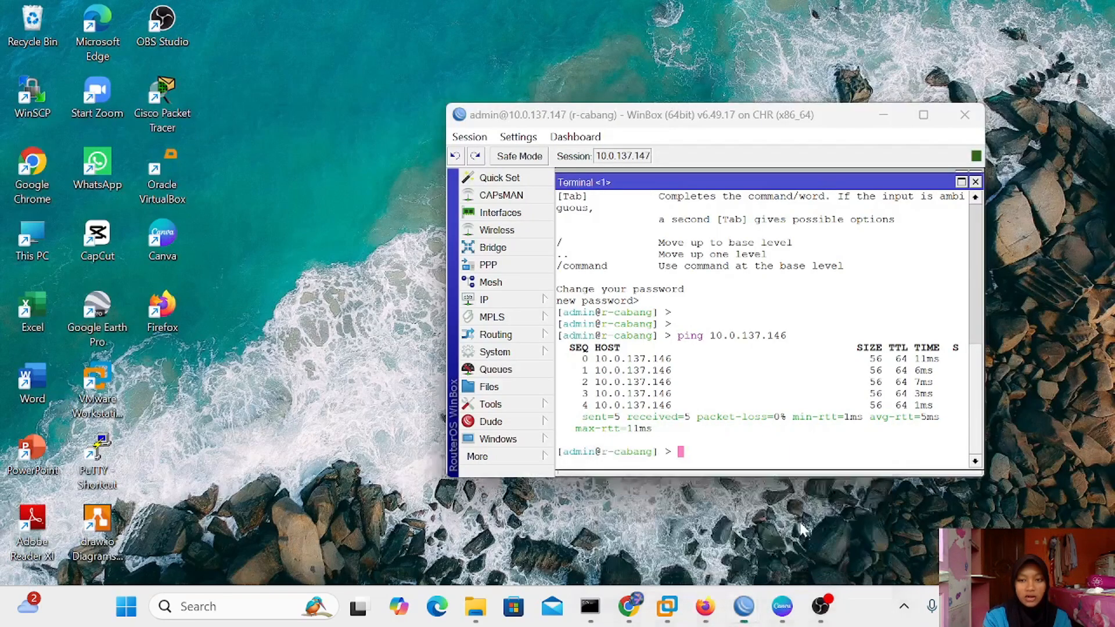
click(815, 520)
click(976, 181)
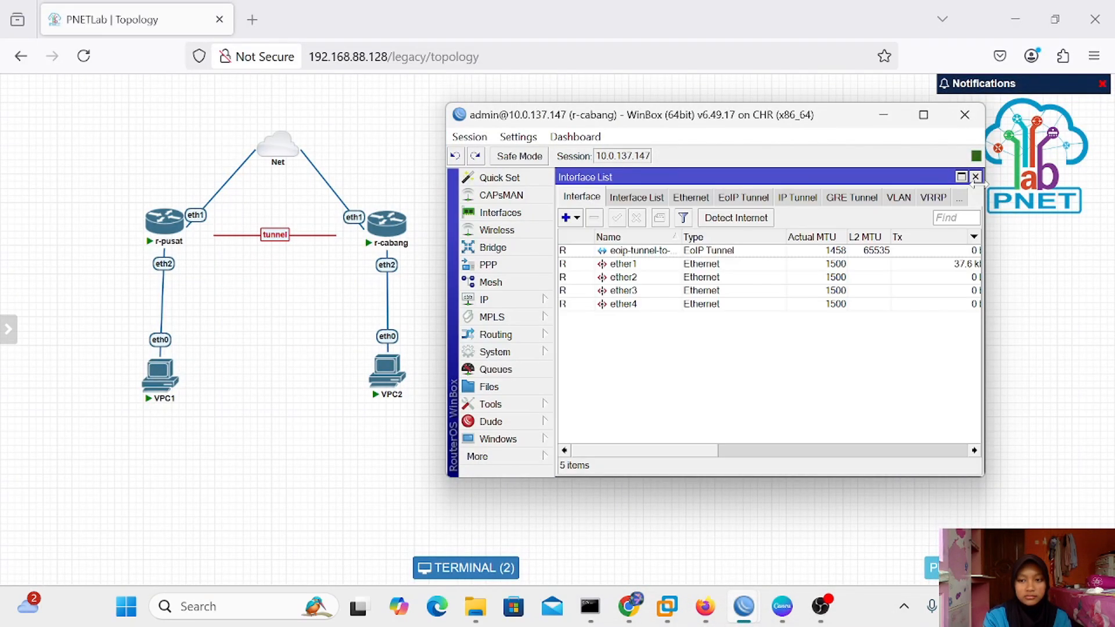
click(975, 181)
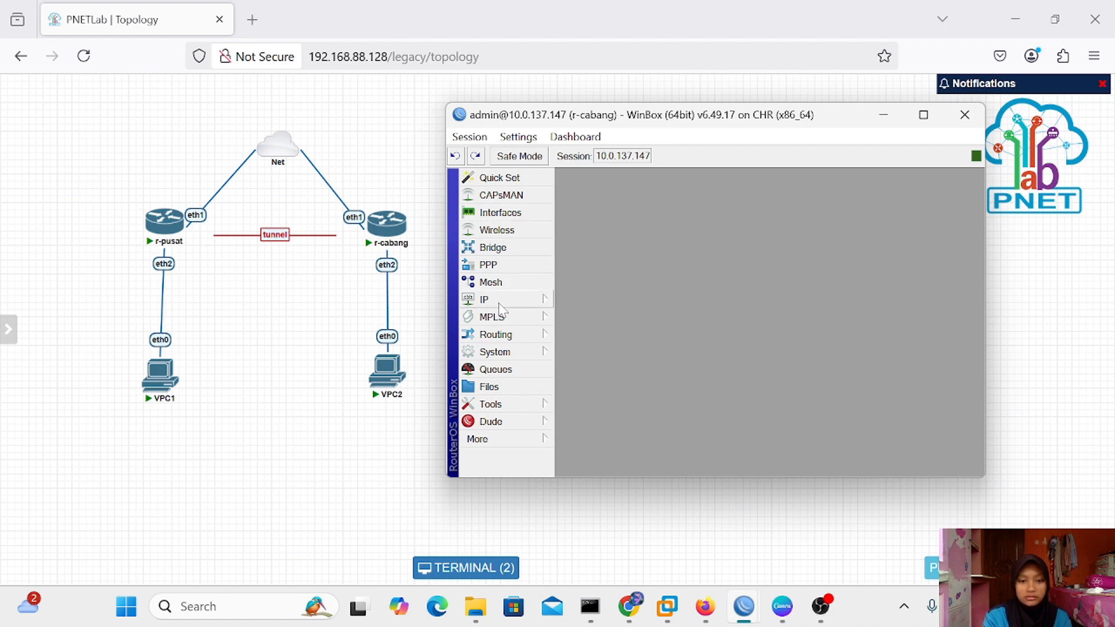
Create the bridge bridge-for-eoip on r-cabang
click(514, 250)
click(566, 218)
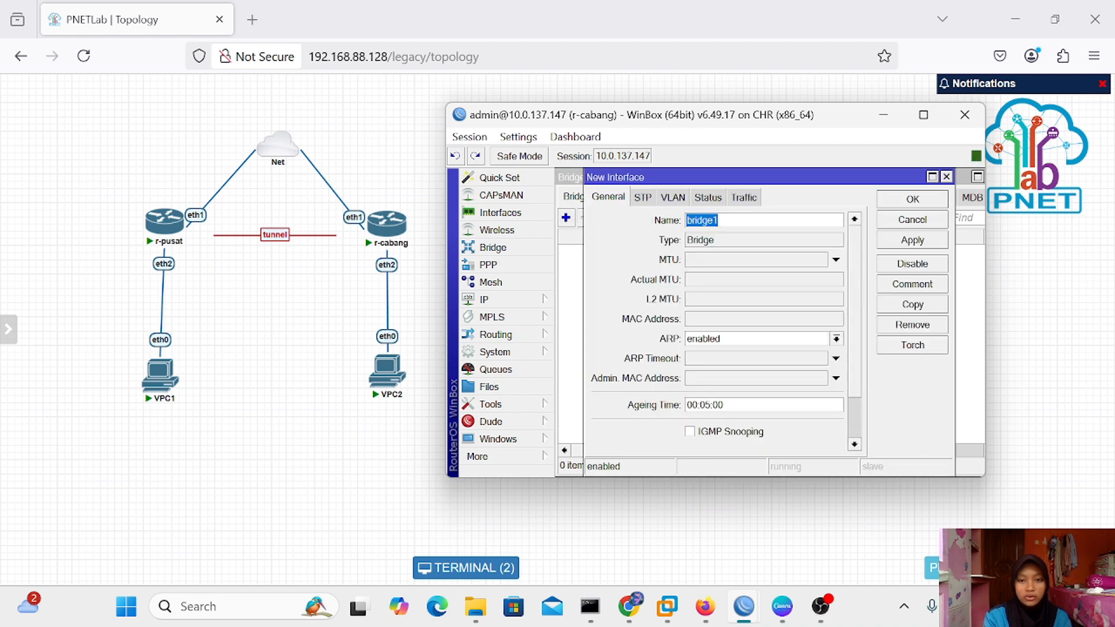
click(719, 220)
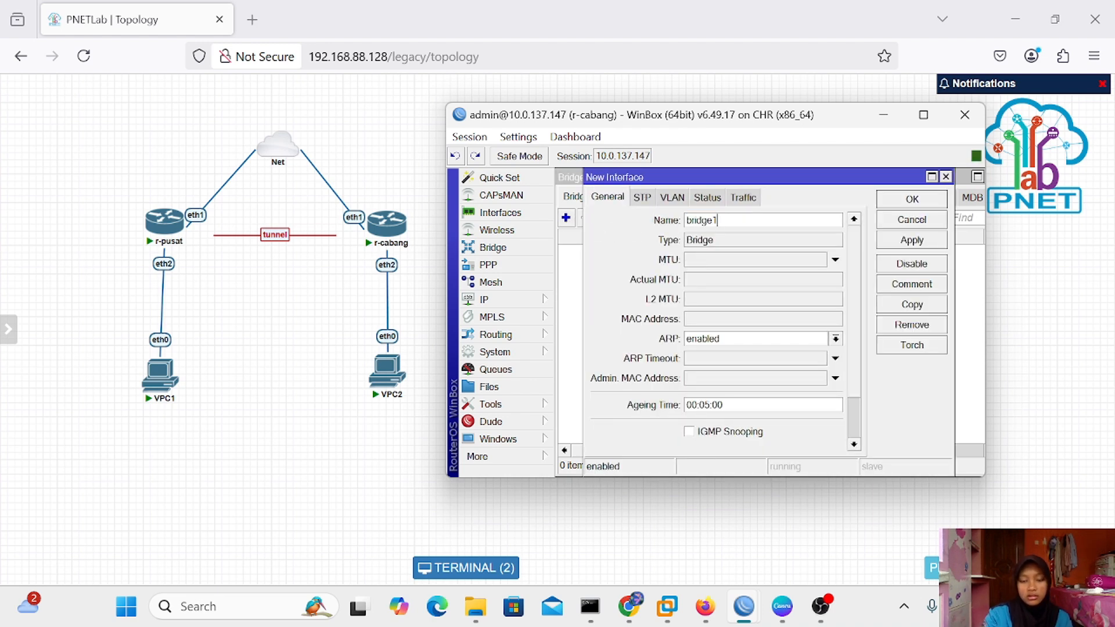
key(BackSpace)
key(BackSpace)
key(BackSpace)
key(BackSpace)
key(BackSpace)
key(BackSpace)
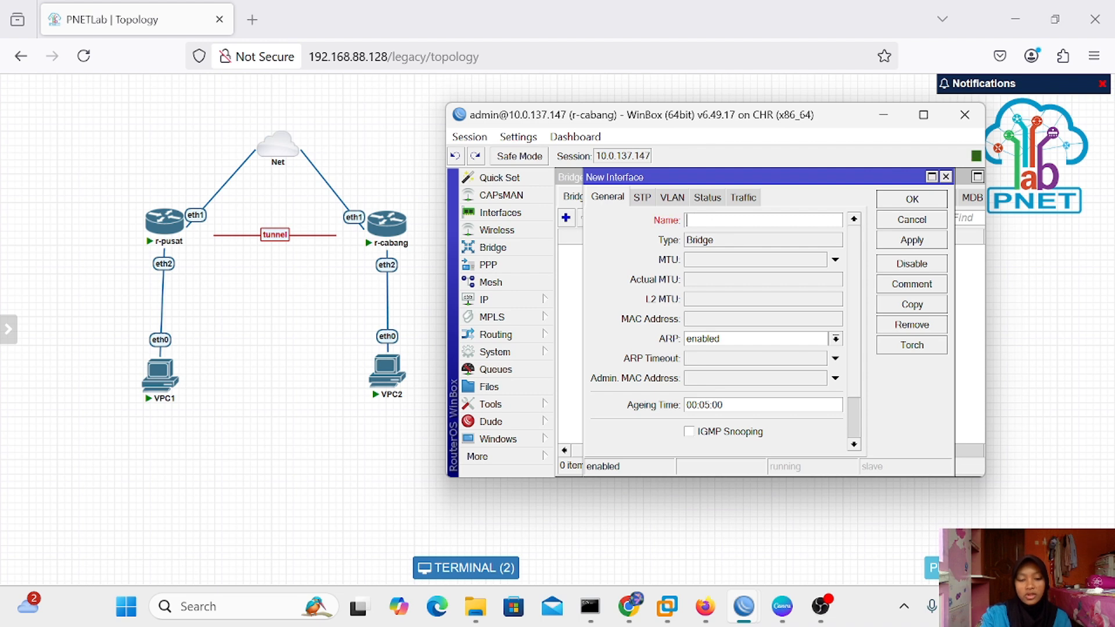
text(br)
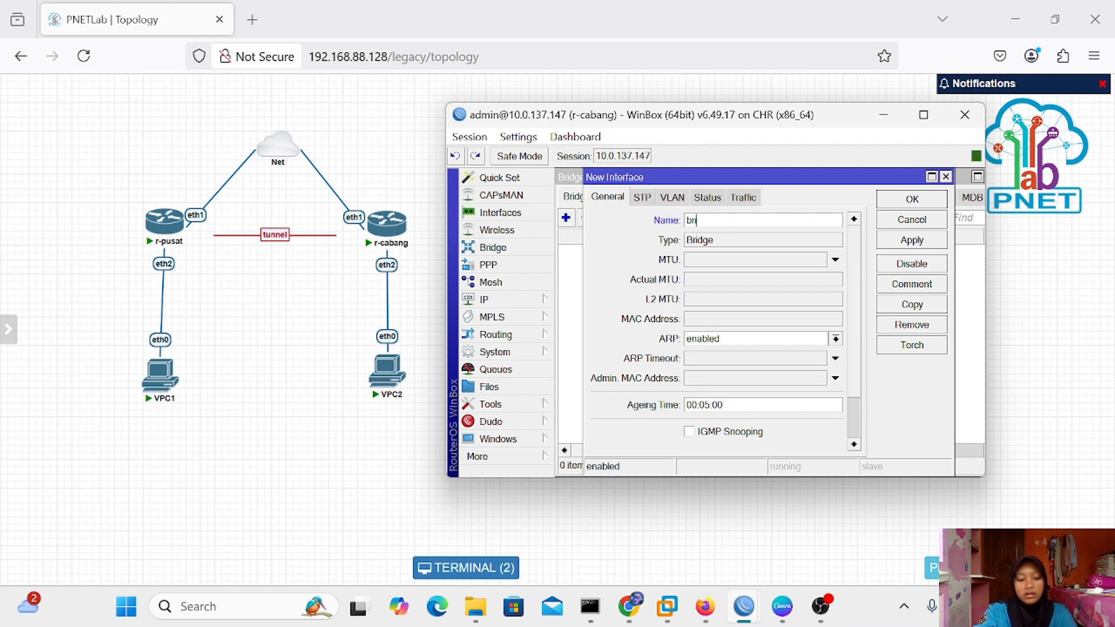
text(idge)
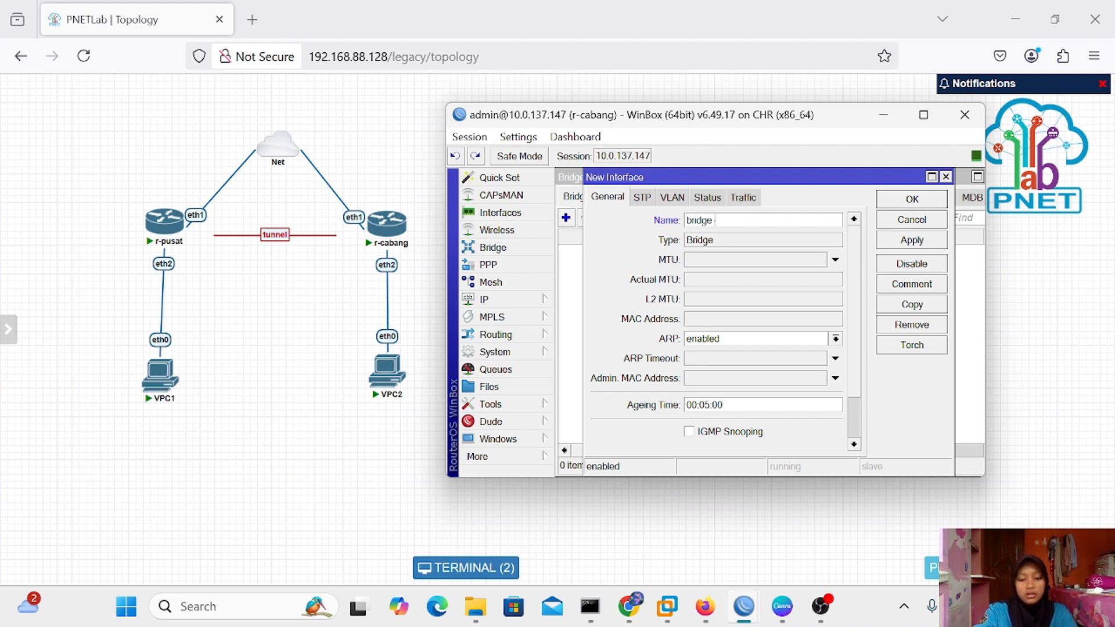
text(-for-eoip)
click(903, 243)
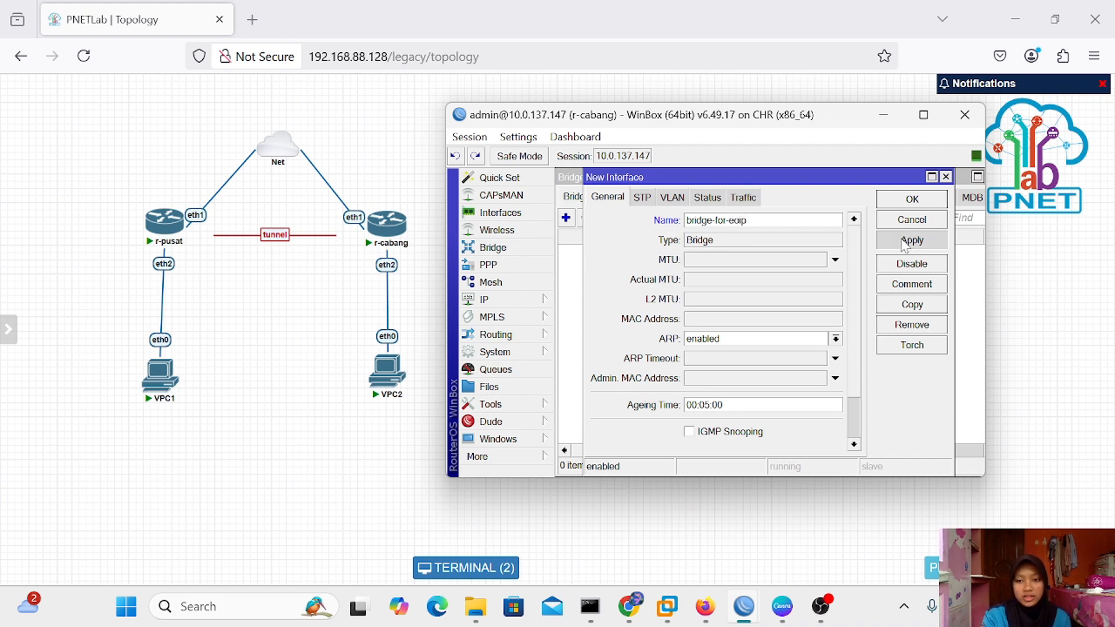
click(910, 210)
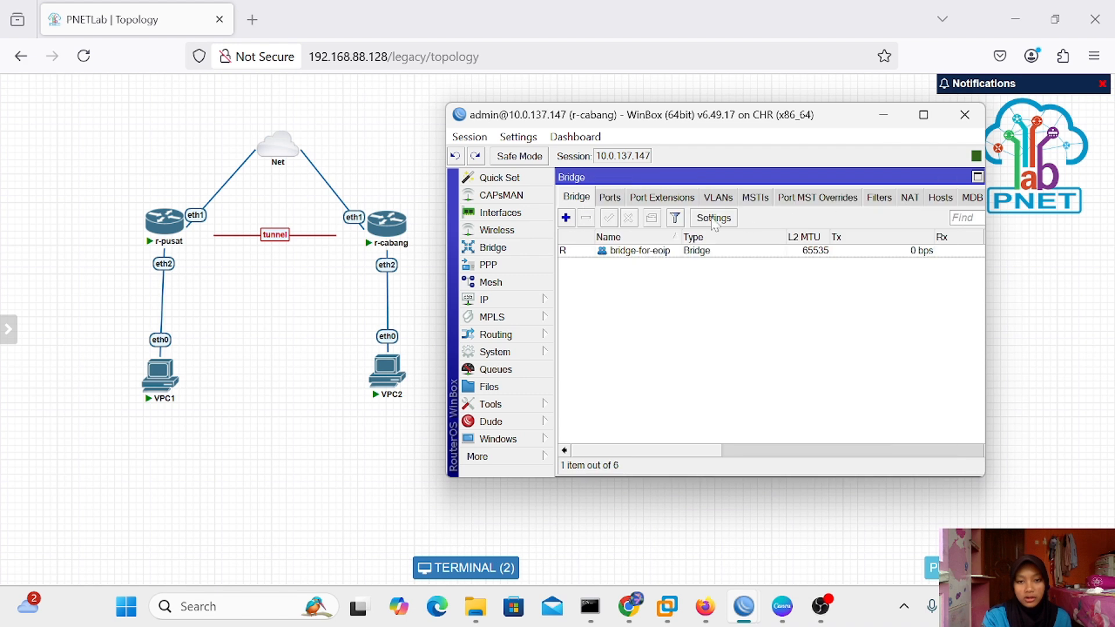
Add ether2 as a port of bridge-for-eoip
click(615, 198)
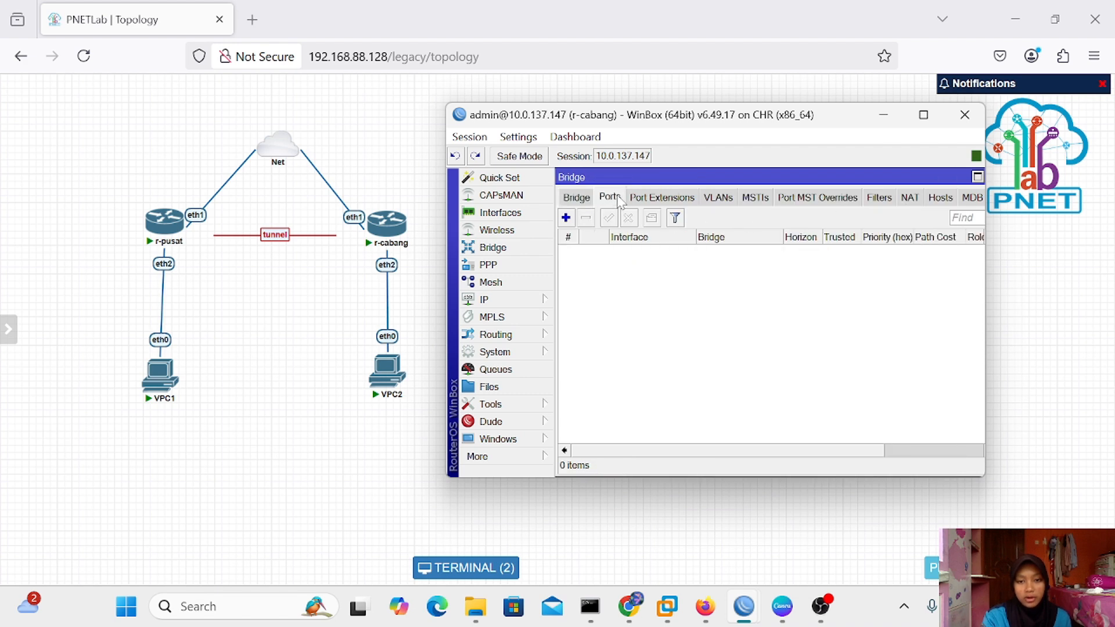
click(565, 219)
click(849, 222)
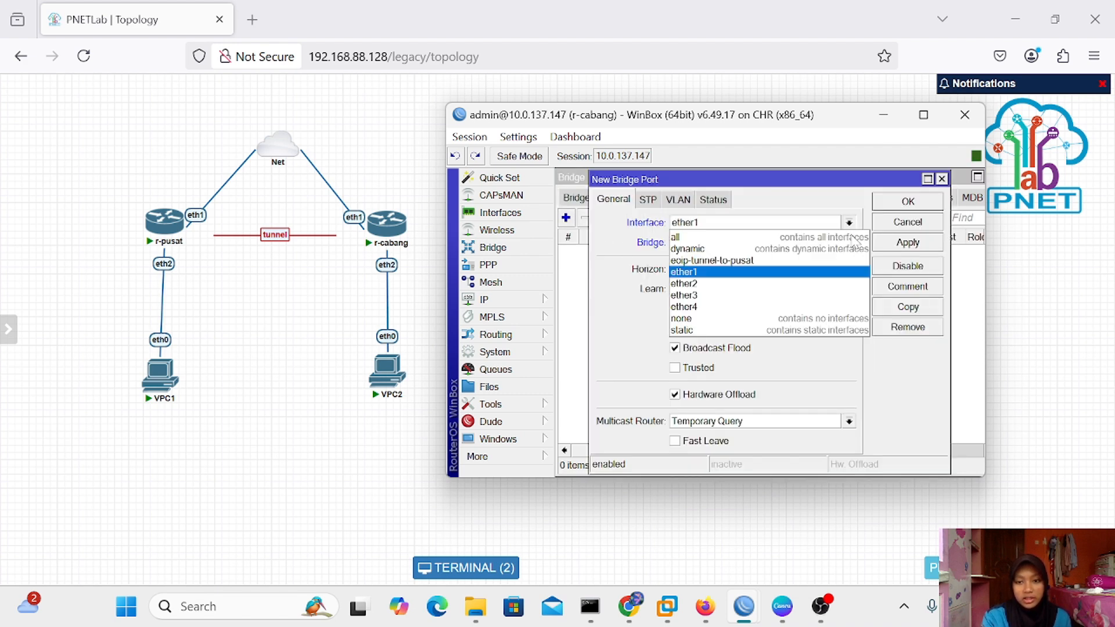
click(819, 283)
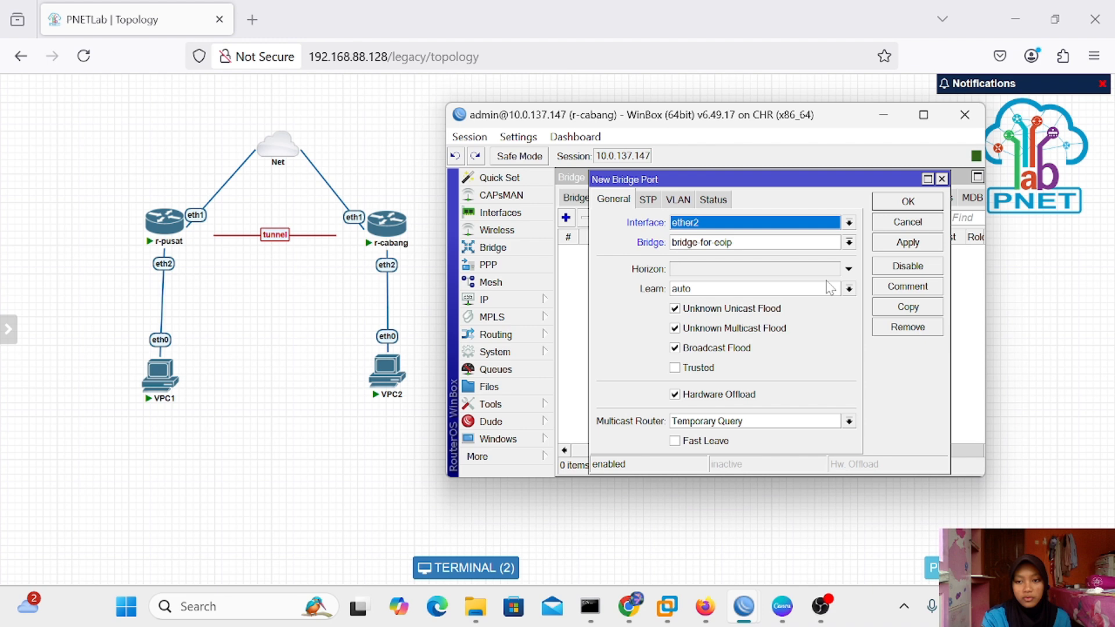
click(940, 242)
click(927, 200)
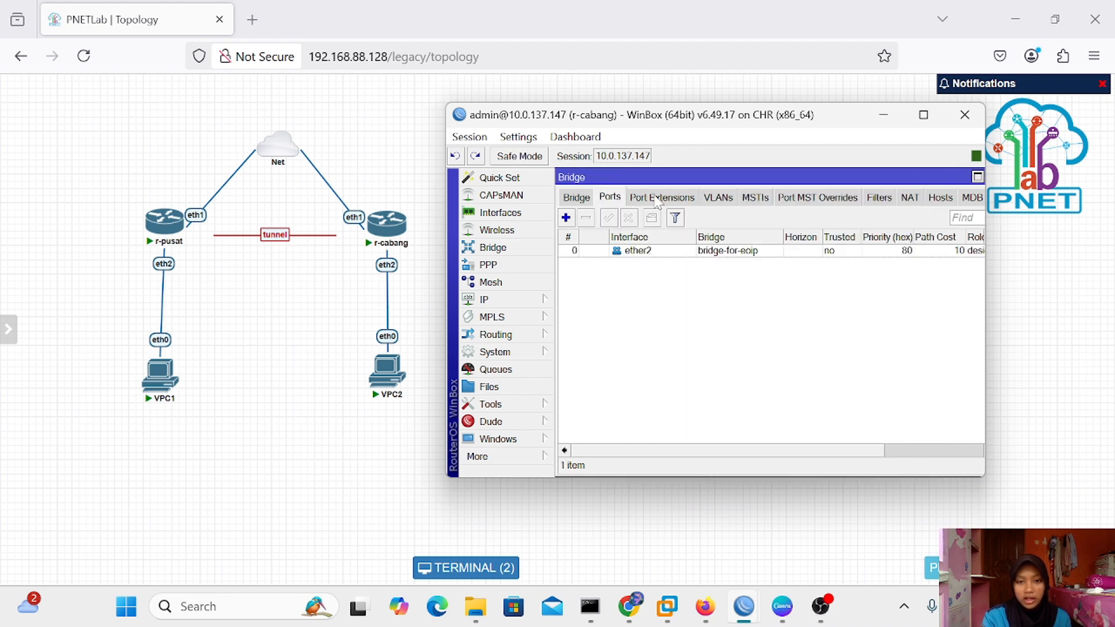
Add eoip-tunnel-to-pusat as a second bridge port, then minimize WinBox
click(566, 219)
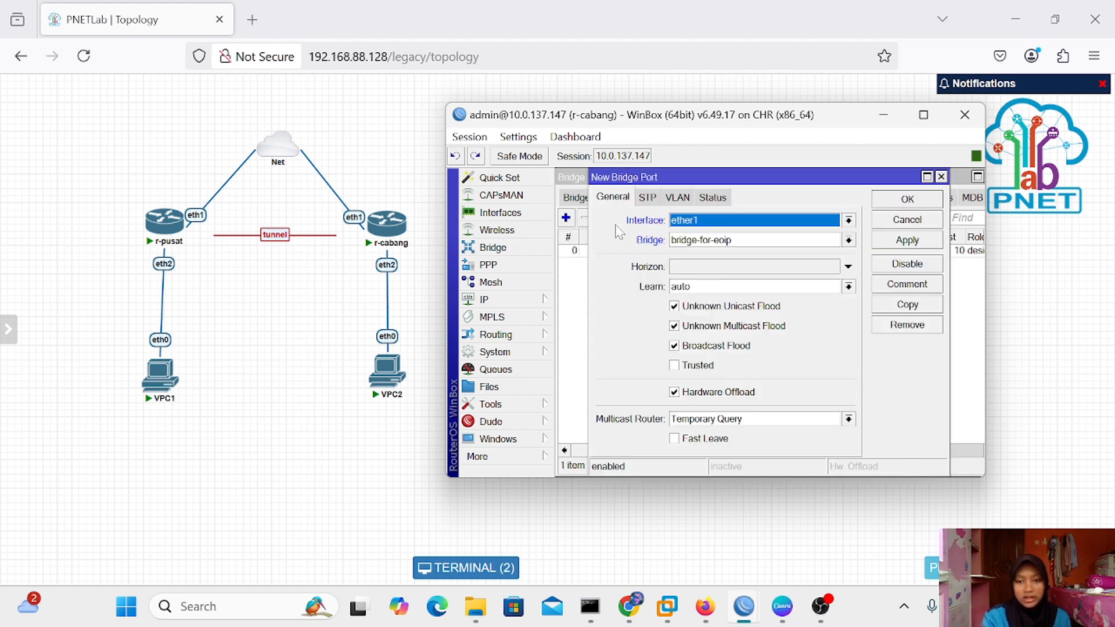
click(848, 220)
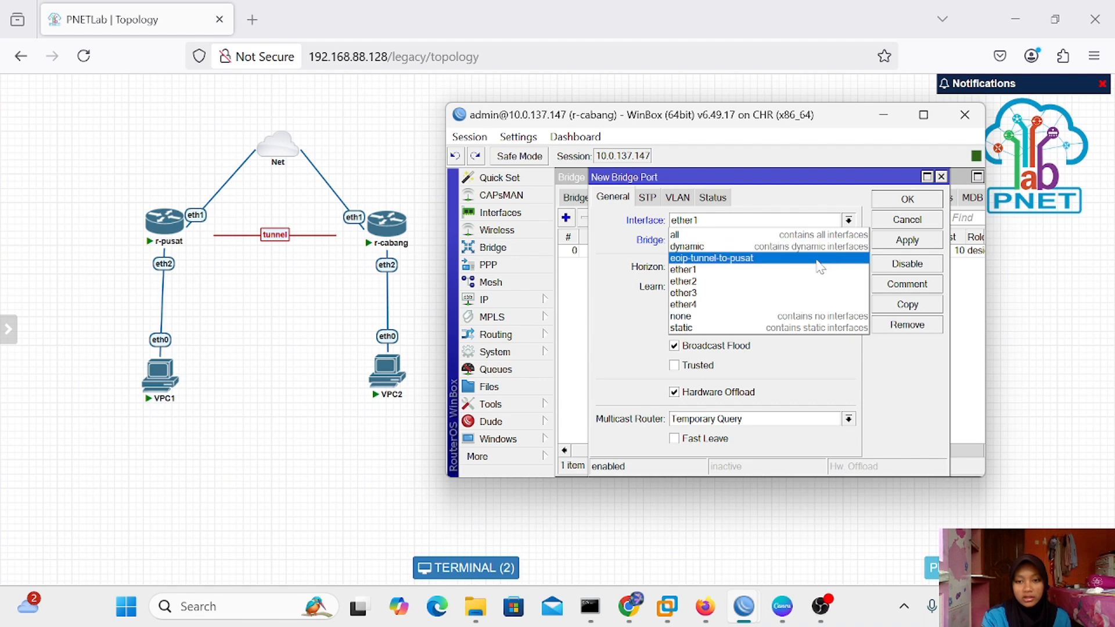
click(819, 266)
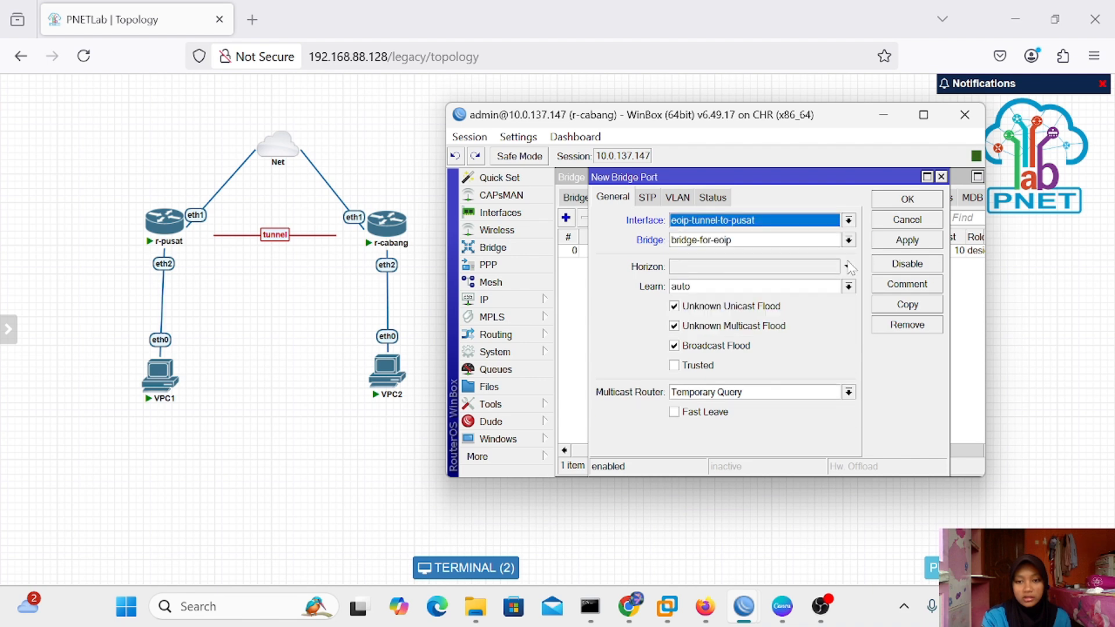
click(908, 244)
click(908, 199)
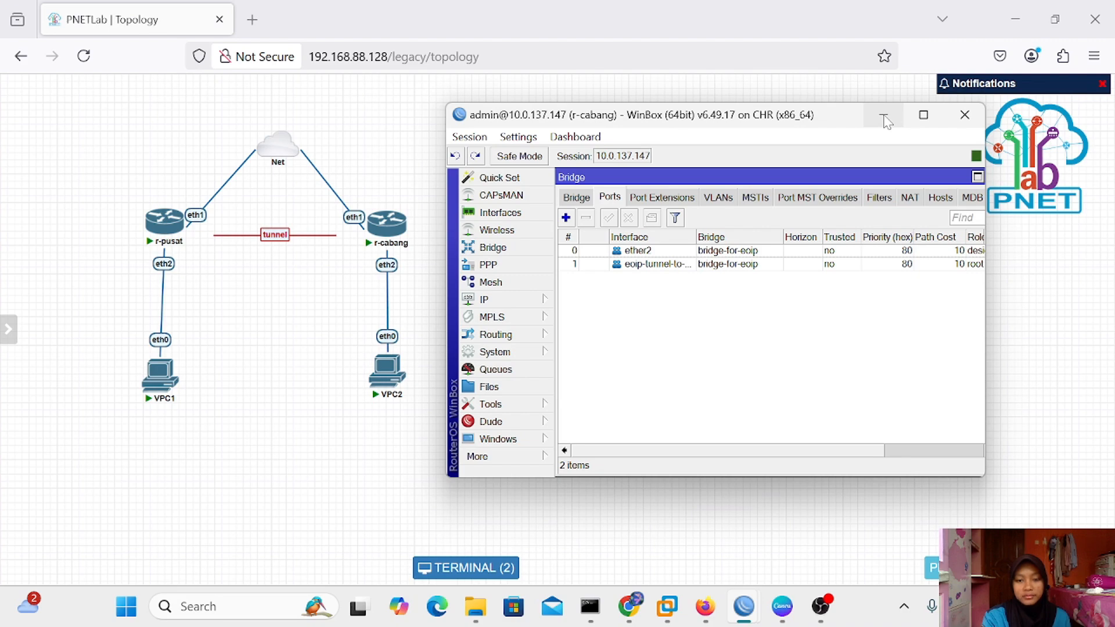
click(884, 119)
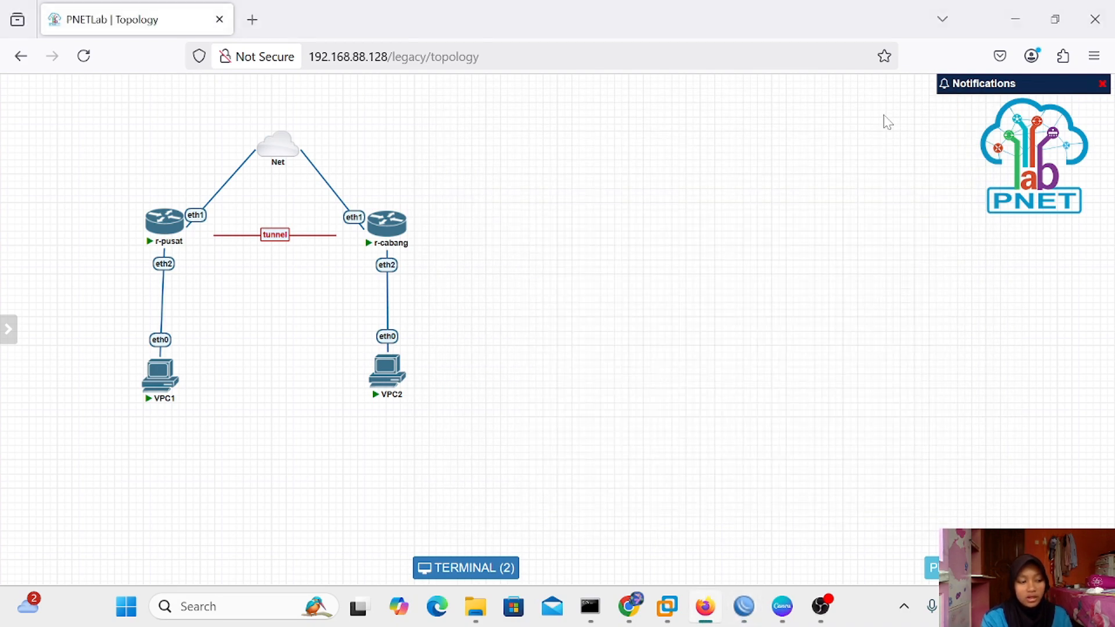
Open the VPC1 console from the lab topology
mouse_move(387, 372)
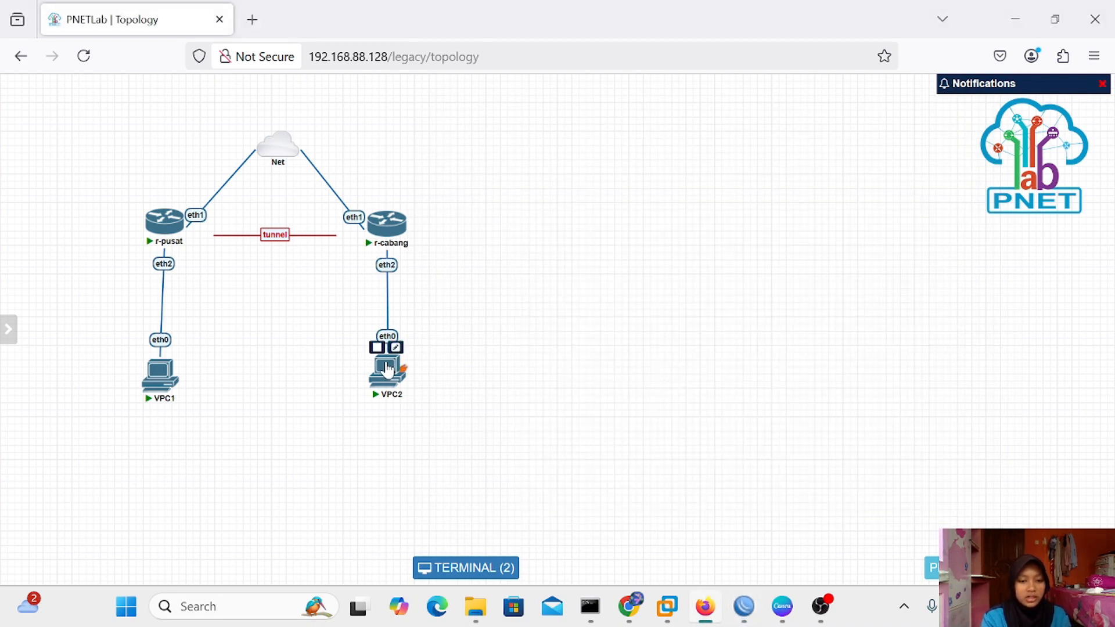
drag(388, 375, 388, 377)
mouse_move(154, 378)
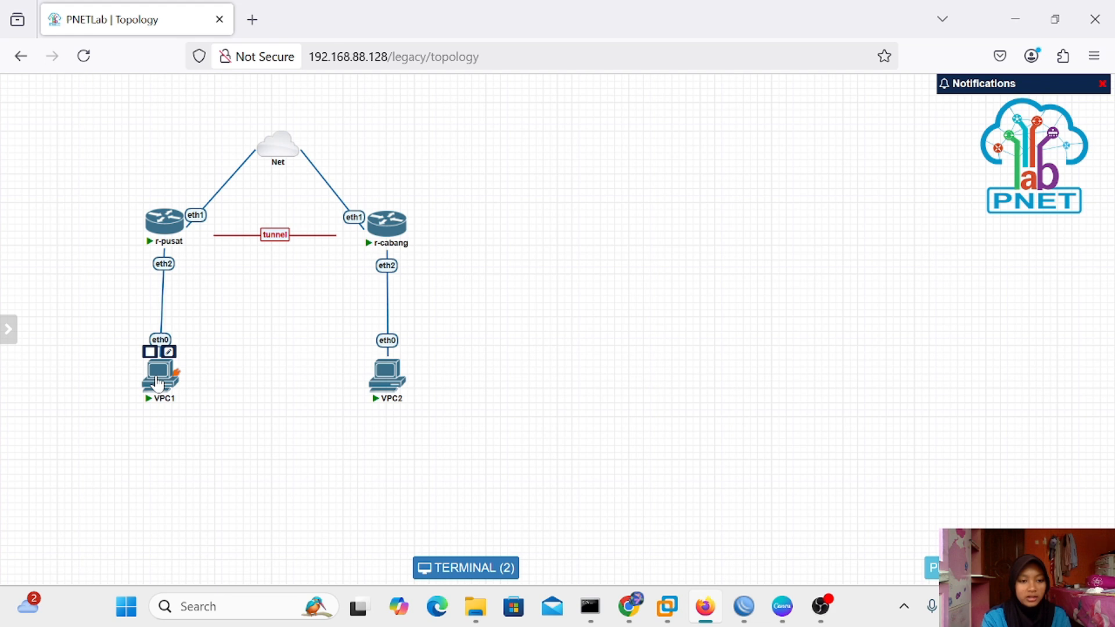
click(157, 384)
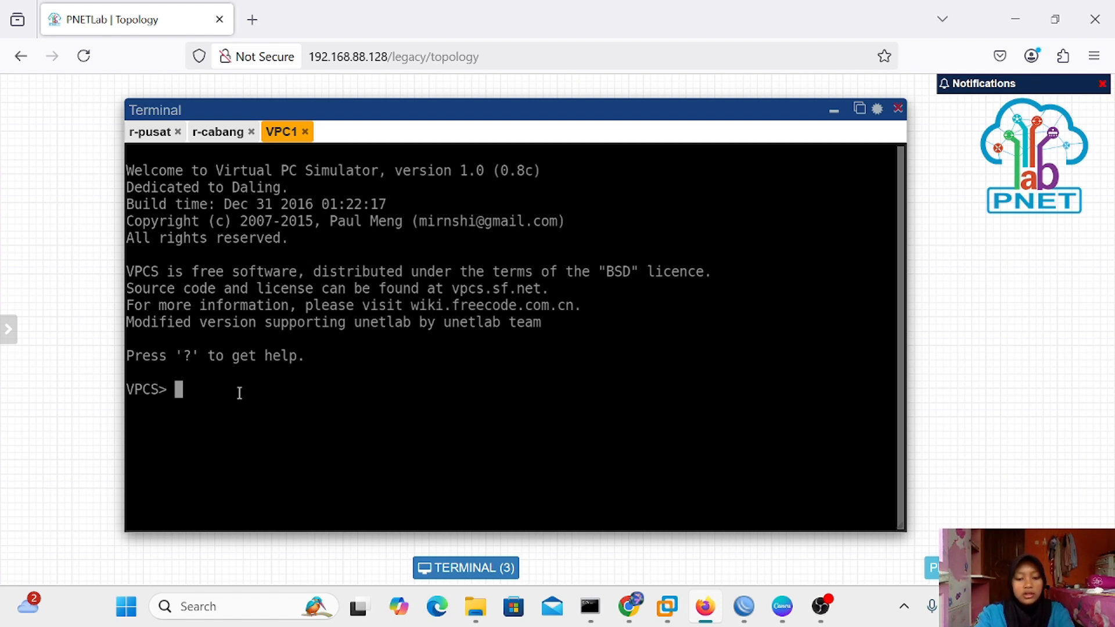
Assign VPC1 the address 192.168.1.6, verify with show ip, and return to the topology
text(1)
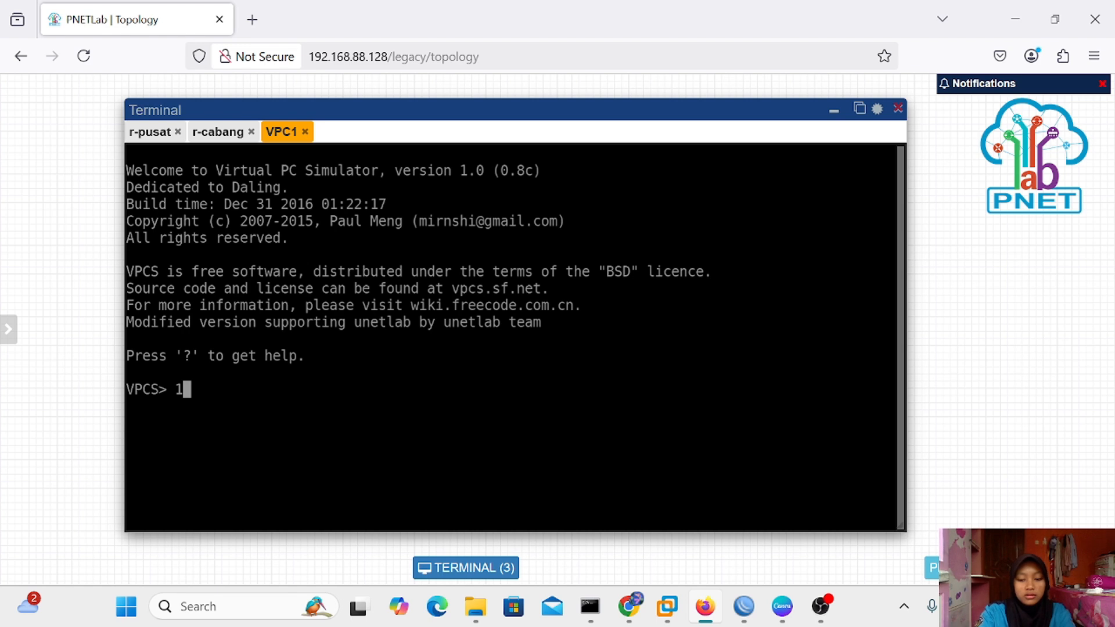
key(BackSpace)
text(ip 1)
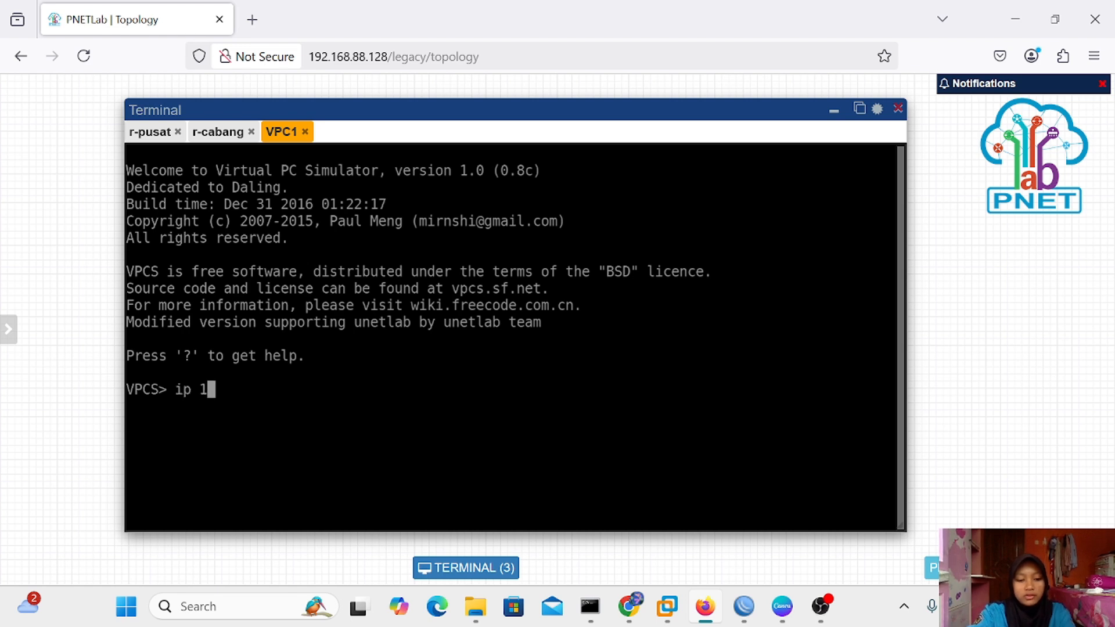
text(92.1)
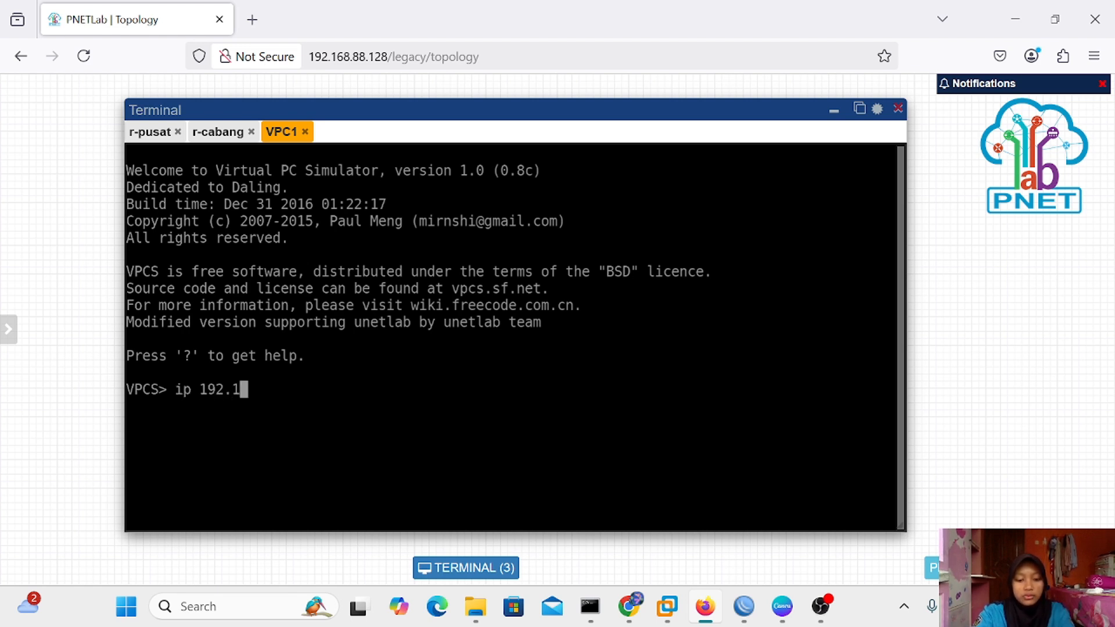
text(68.)
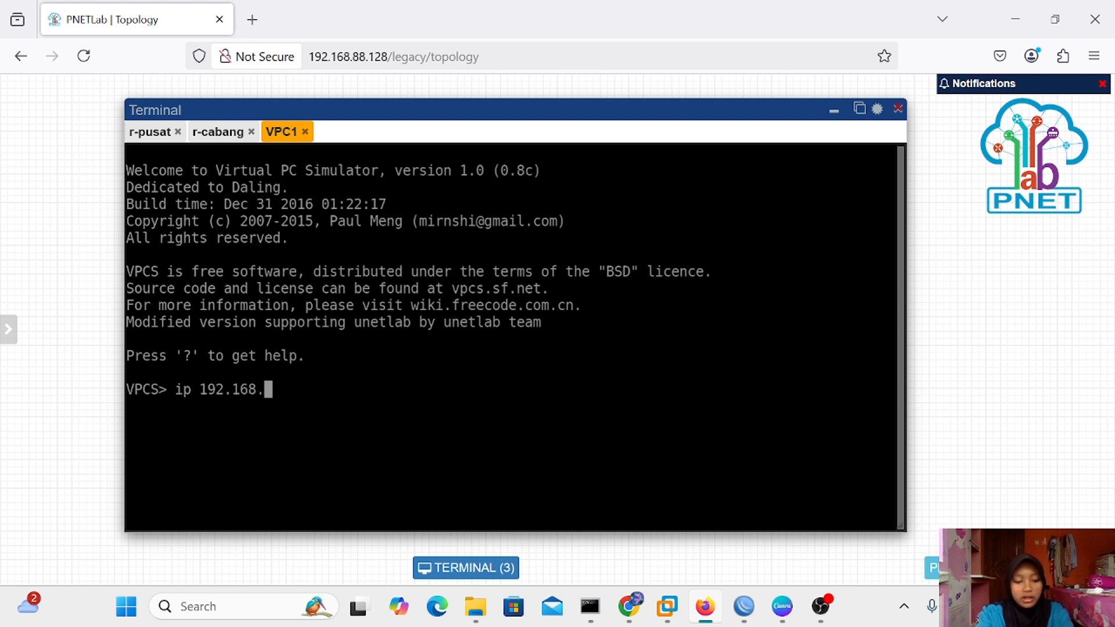
text(1.6)
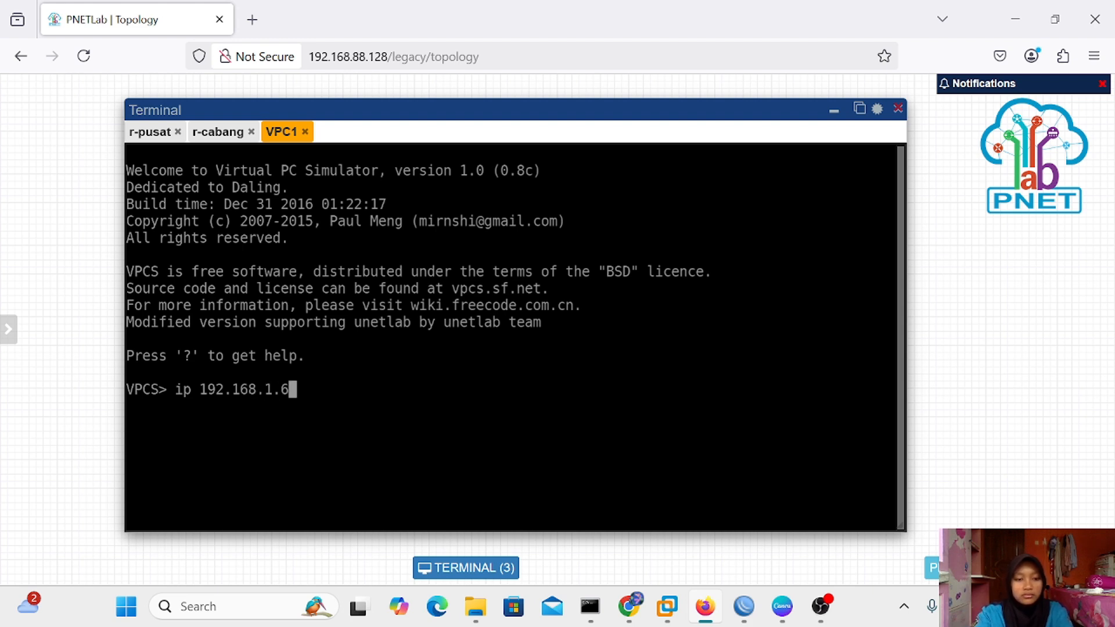
key(Return)
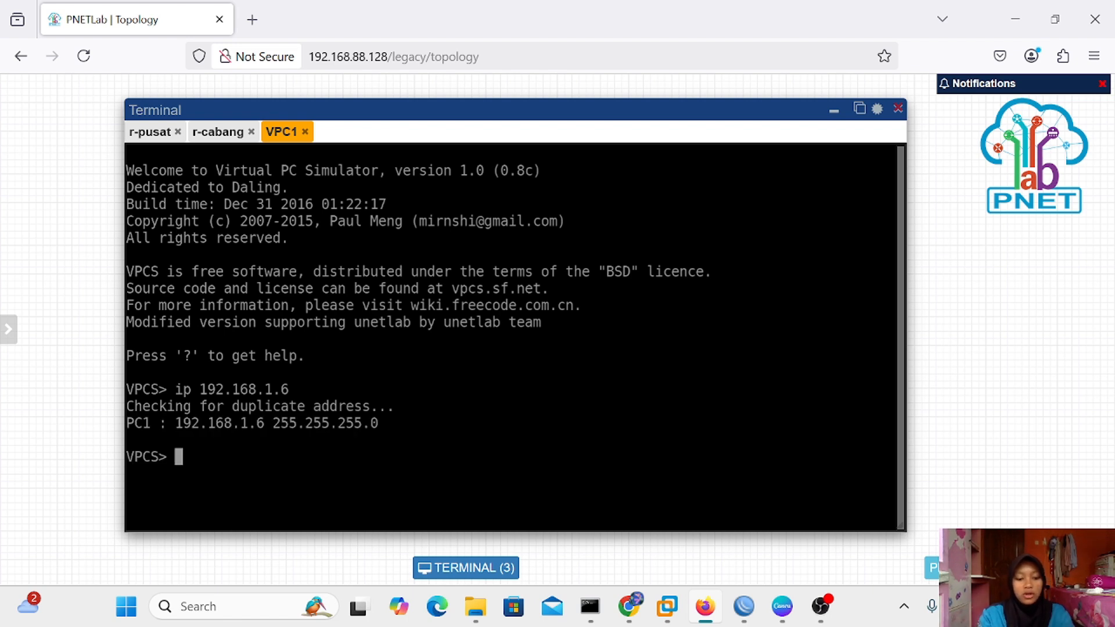
text(show)
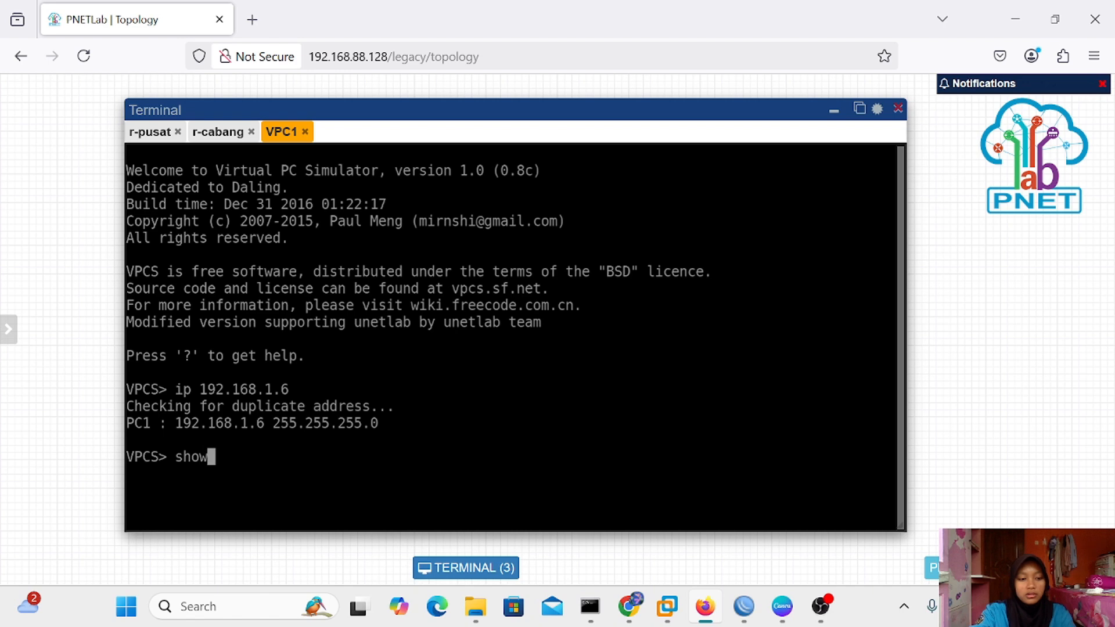
text( ip)
key(Return)
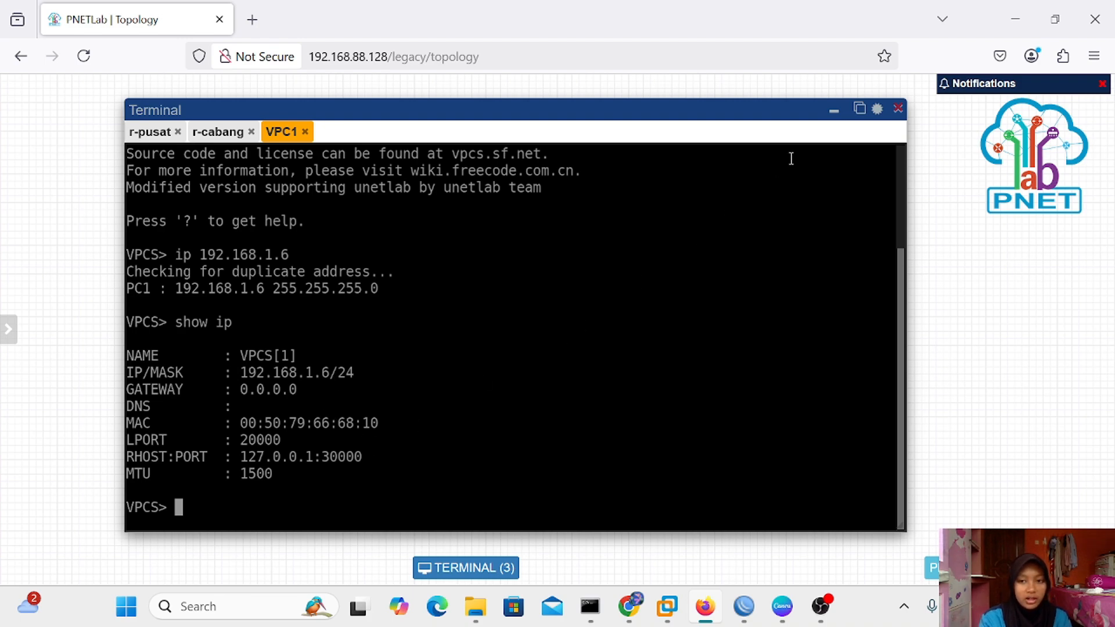
click(835, 112)
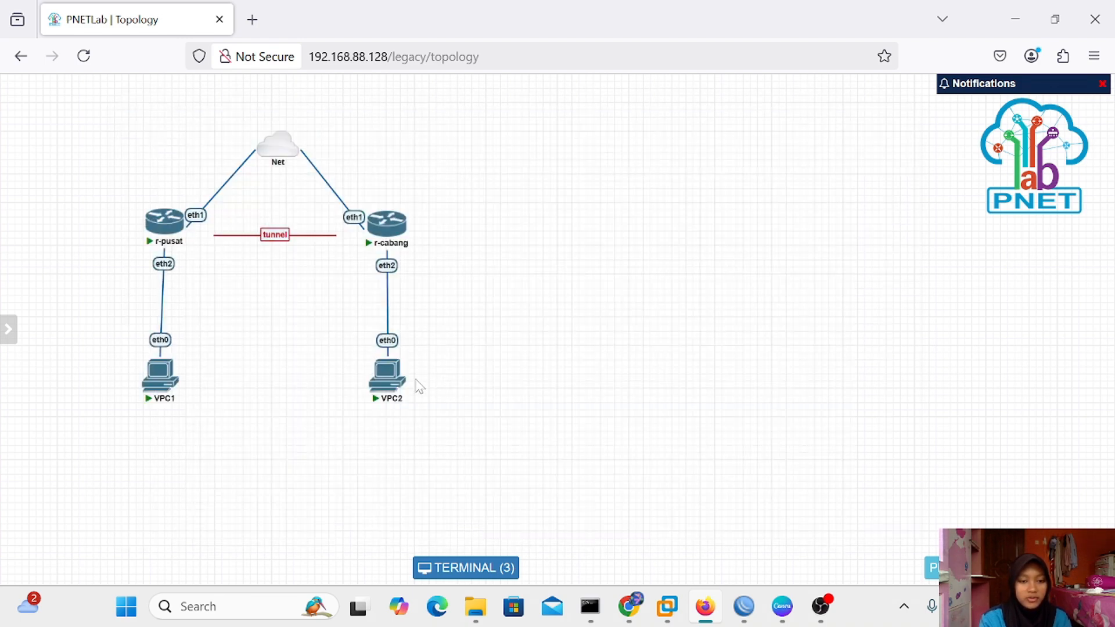
In VPC2's console, set ip 192.168.1.7 and verify it with show ip
click(395, 386)
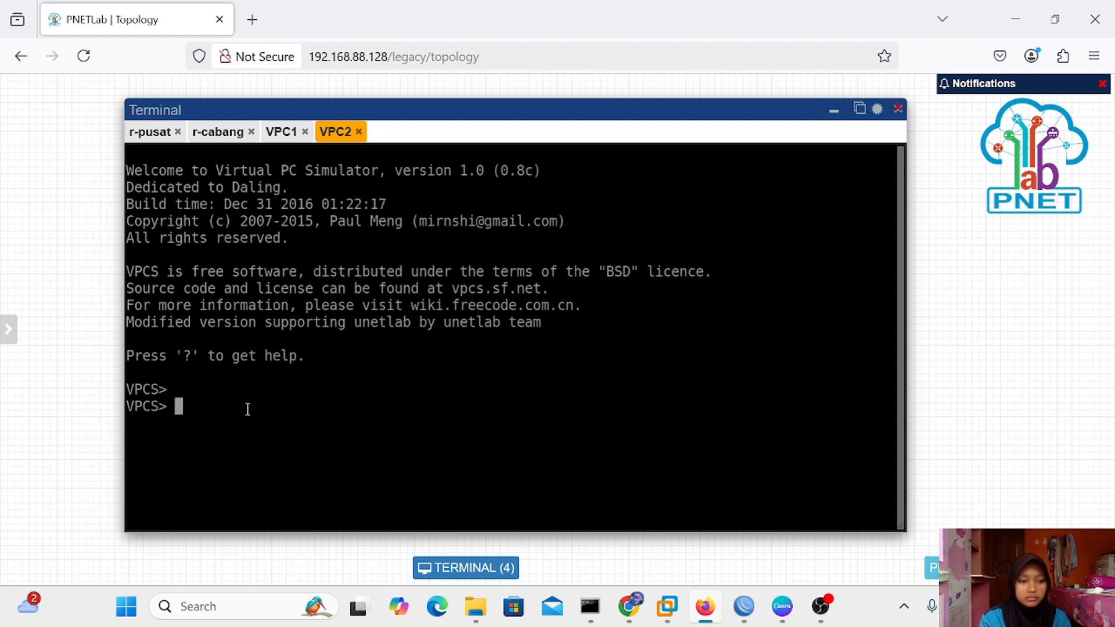
text(ip)
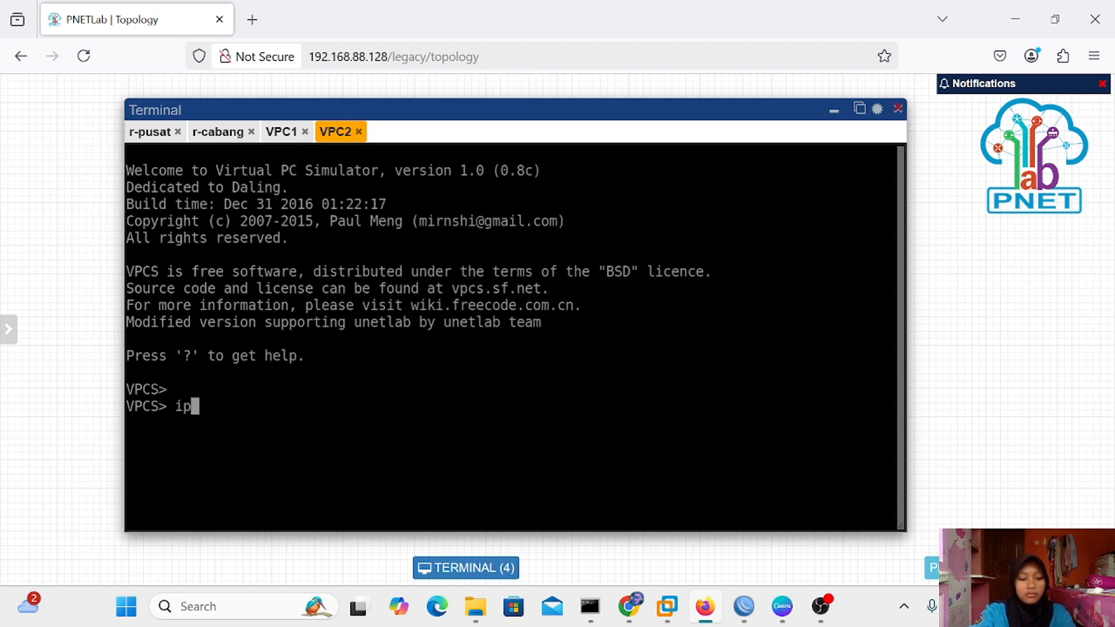
text( 19)
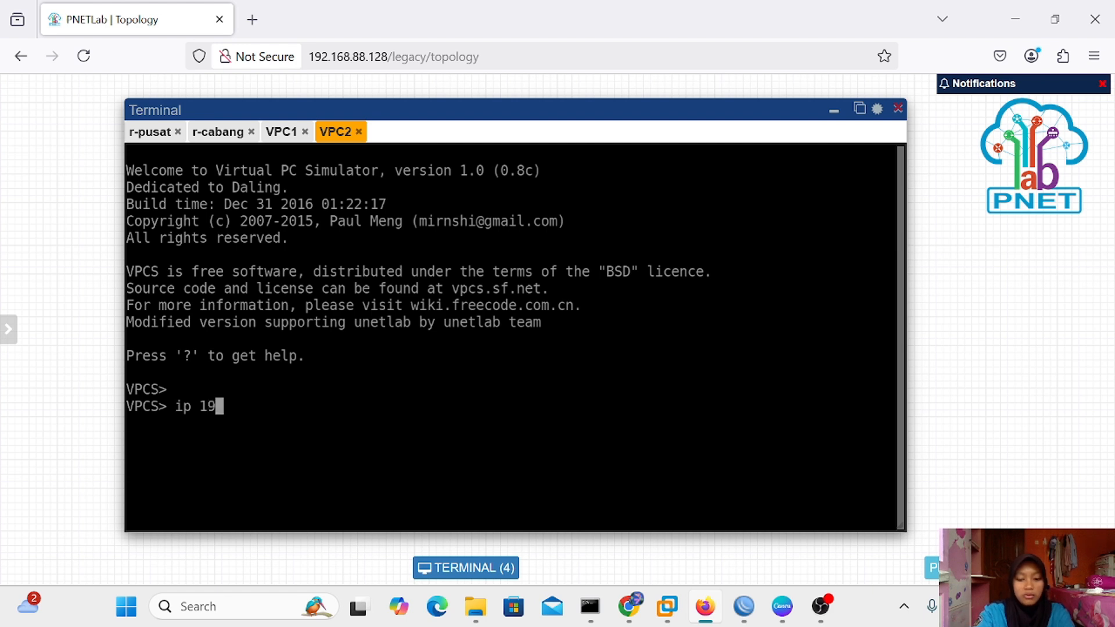
text(2.1)
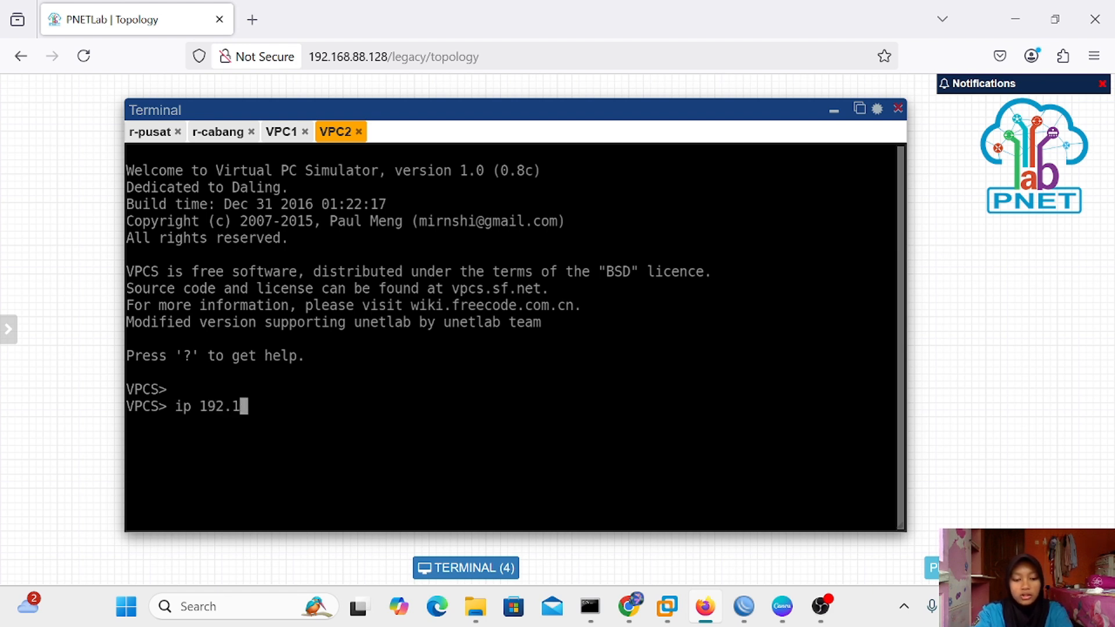
text(68.1.)
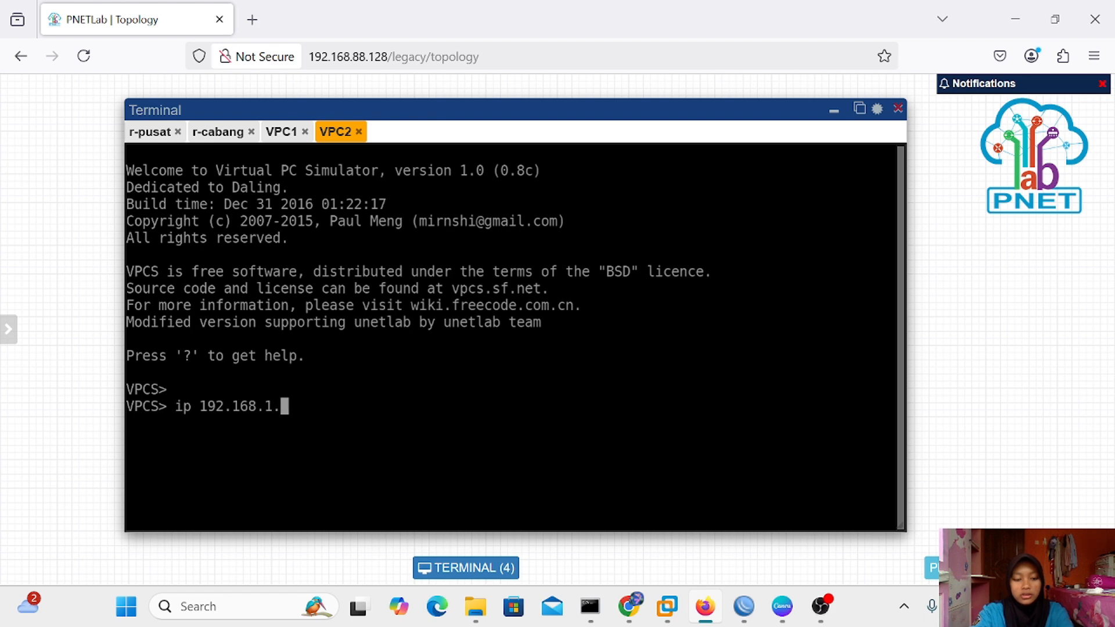
text(7)
key(Return)
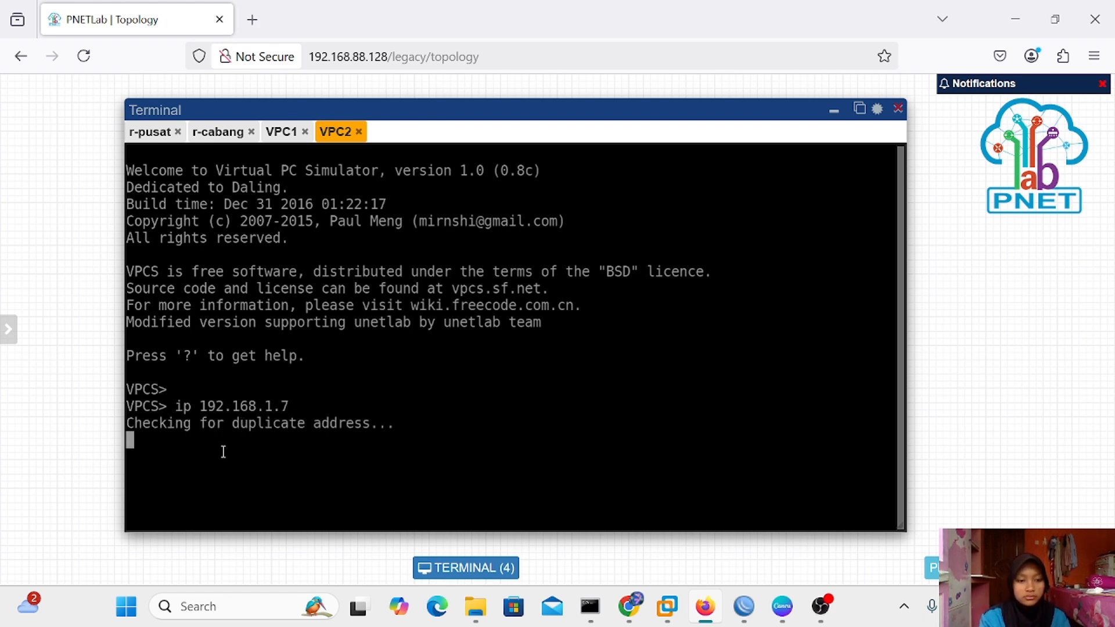
text(s)
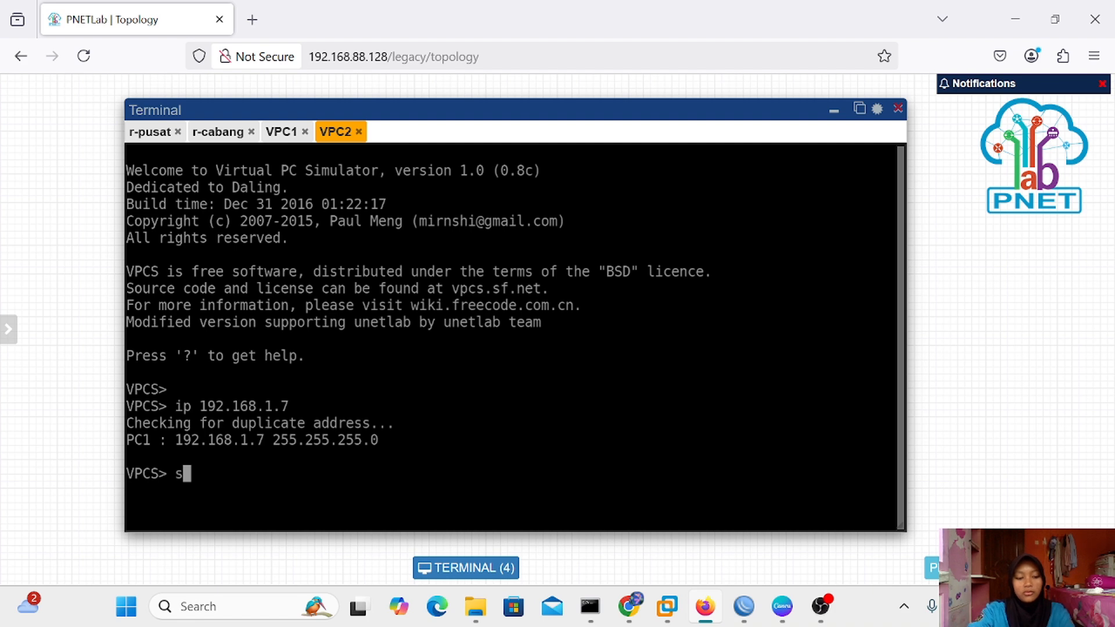
text(hwo)
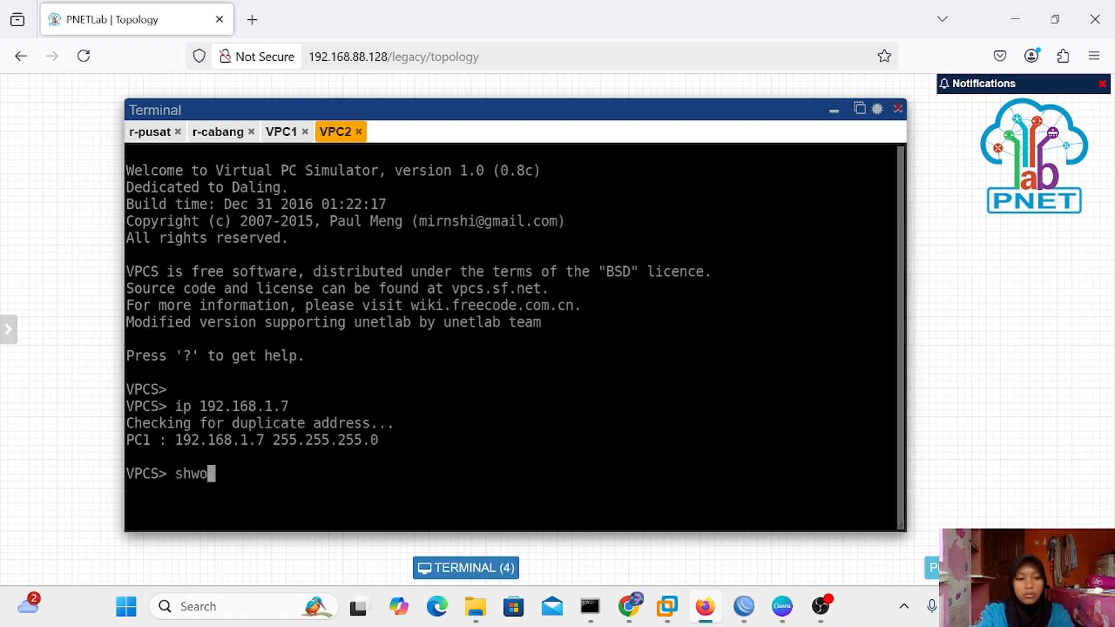
key(BackSpace)
key(BackSpace)
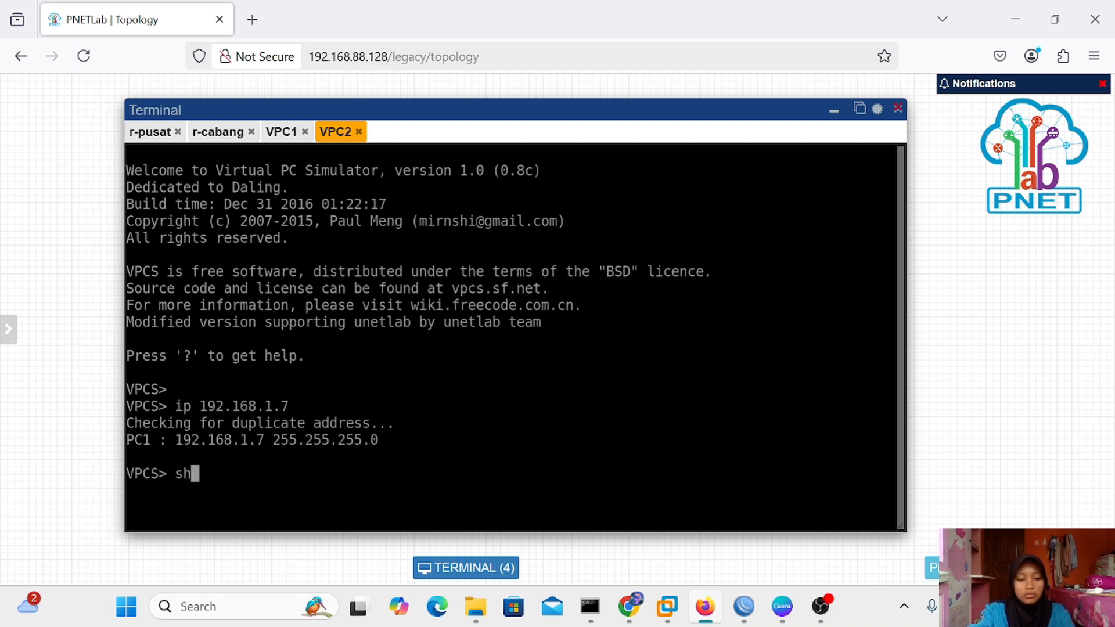
text(ow ip)
key(Return)
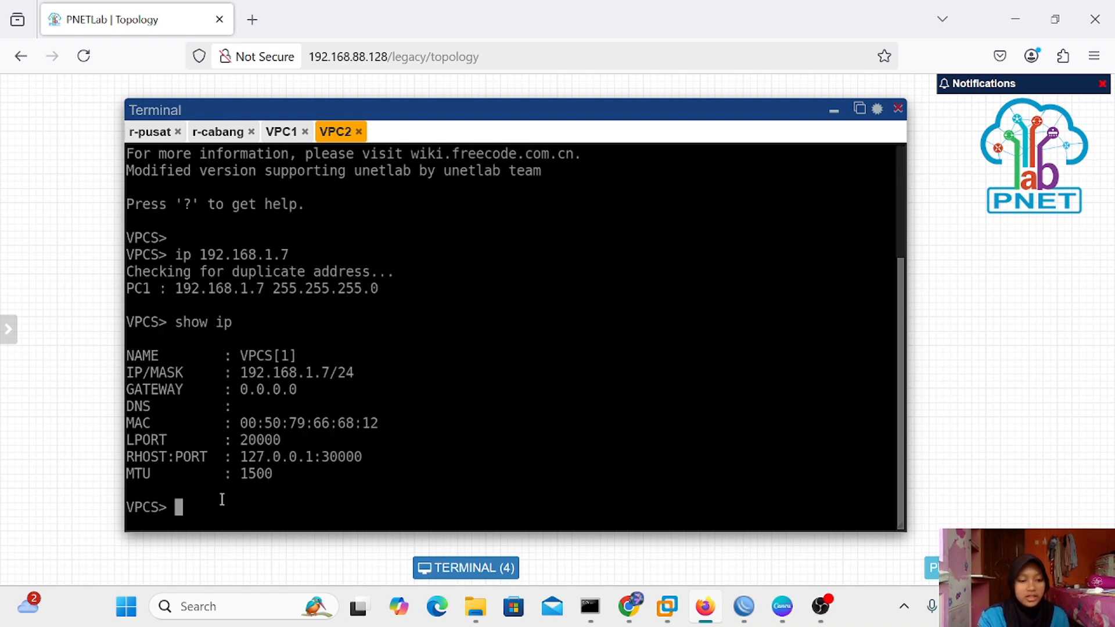
Ping 192.168.1.6 from VPC2 and stop the ping after the replies arrive
text(ping )
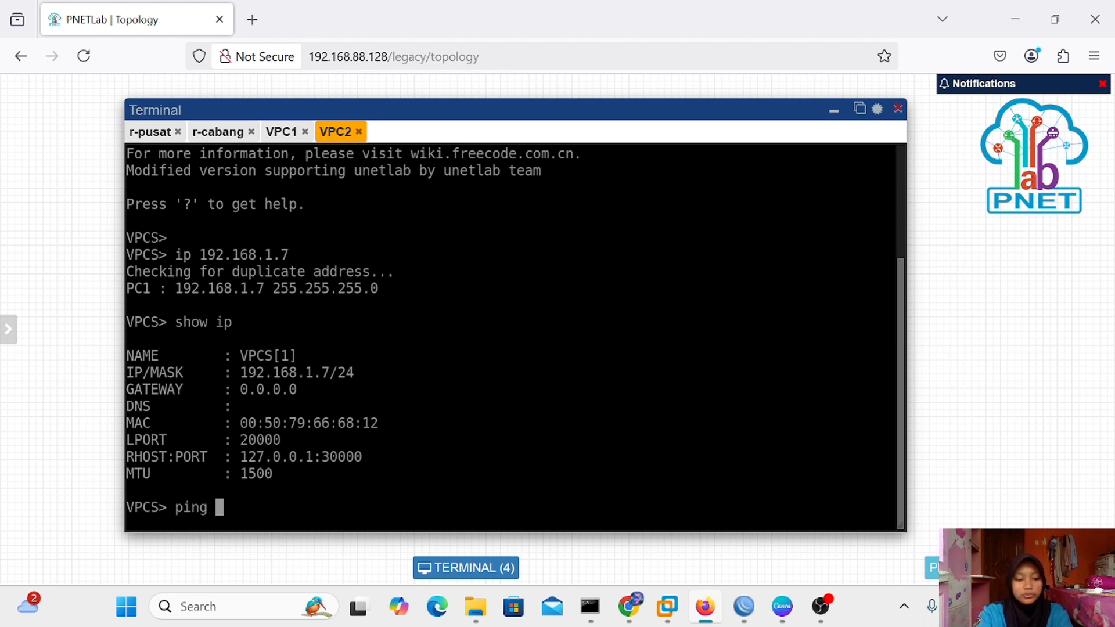
text(19)
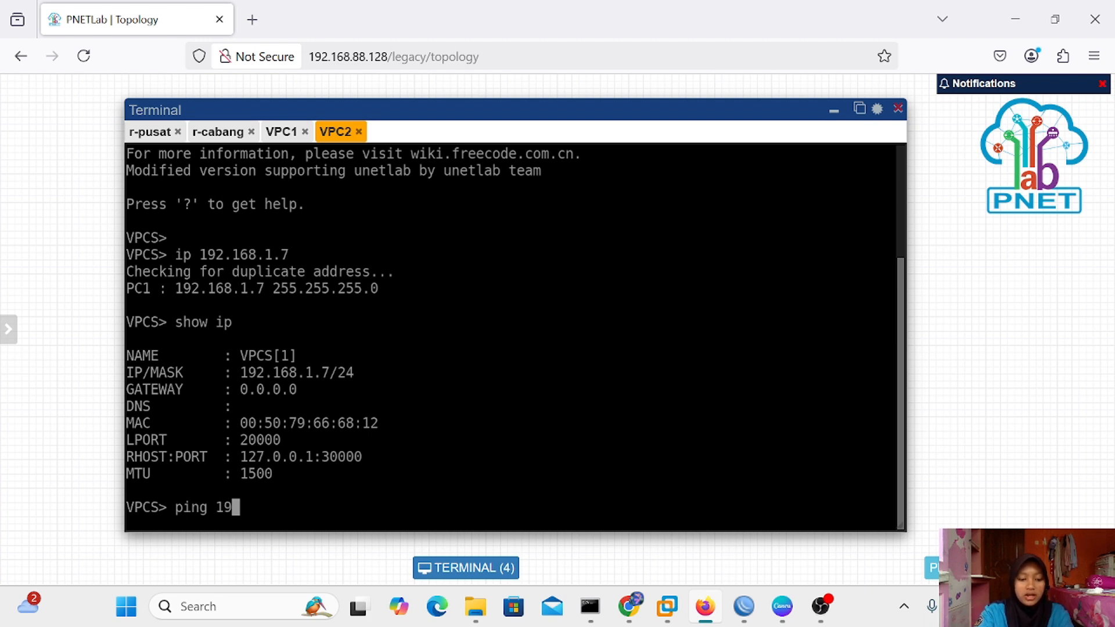
text(2.)
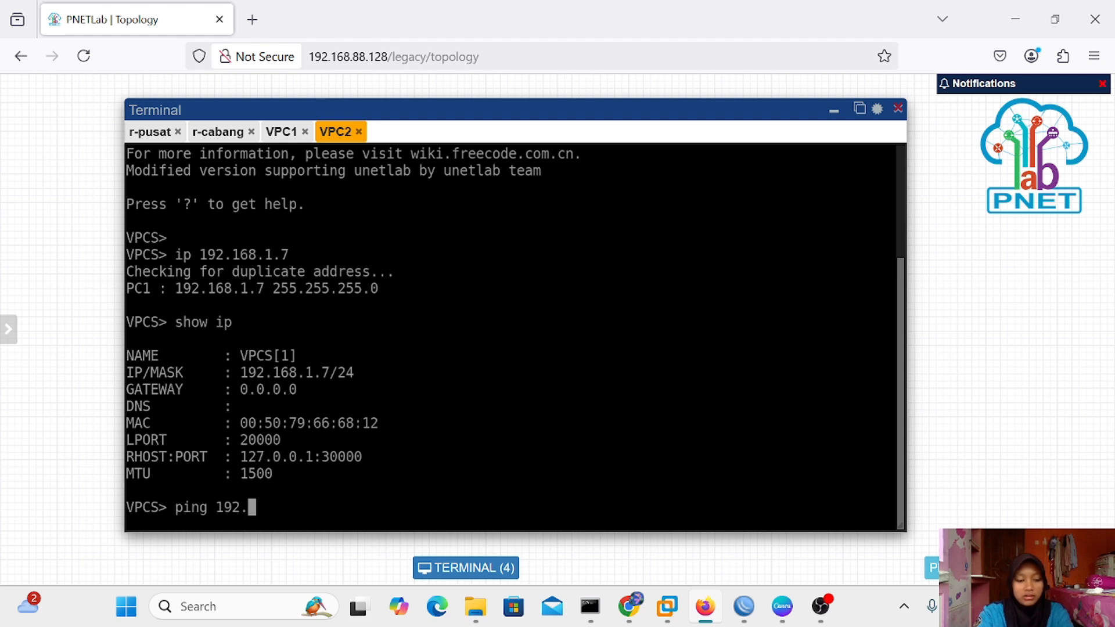
text(168.)
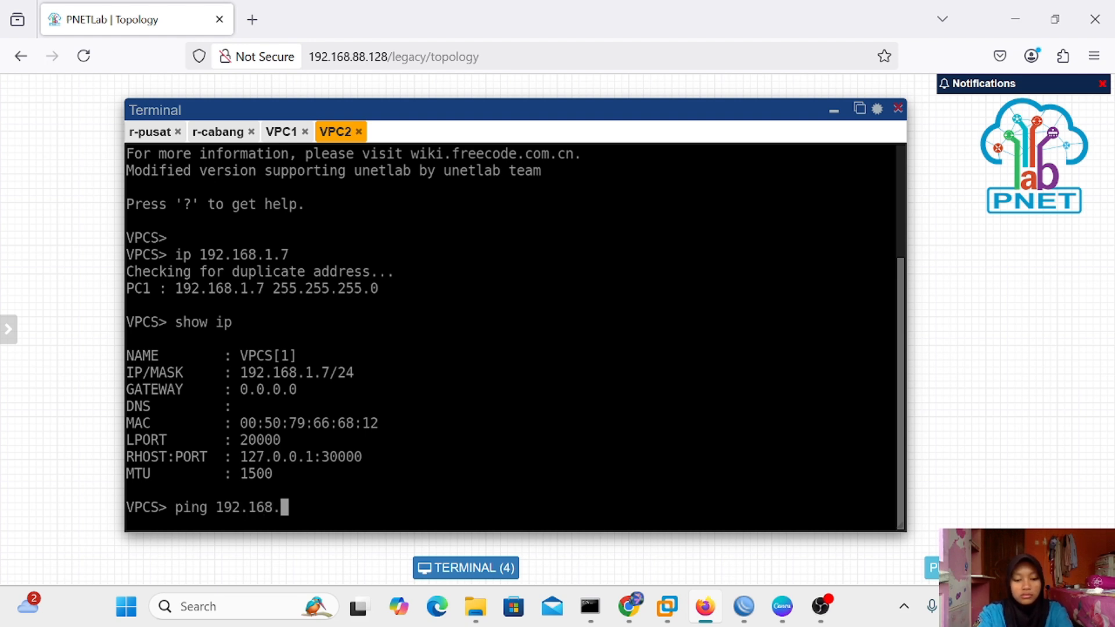
text(1.6)
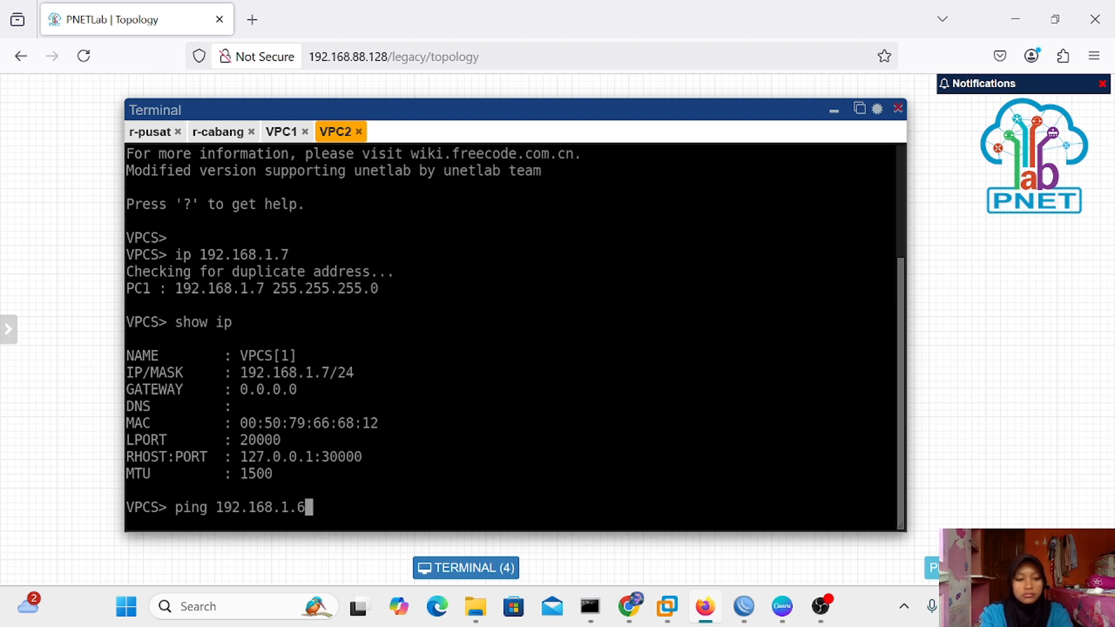
key(Return)
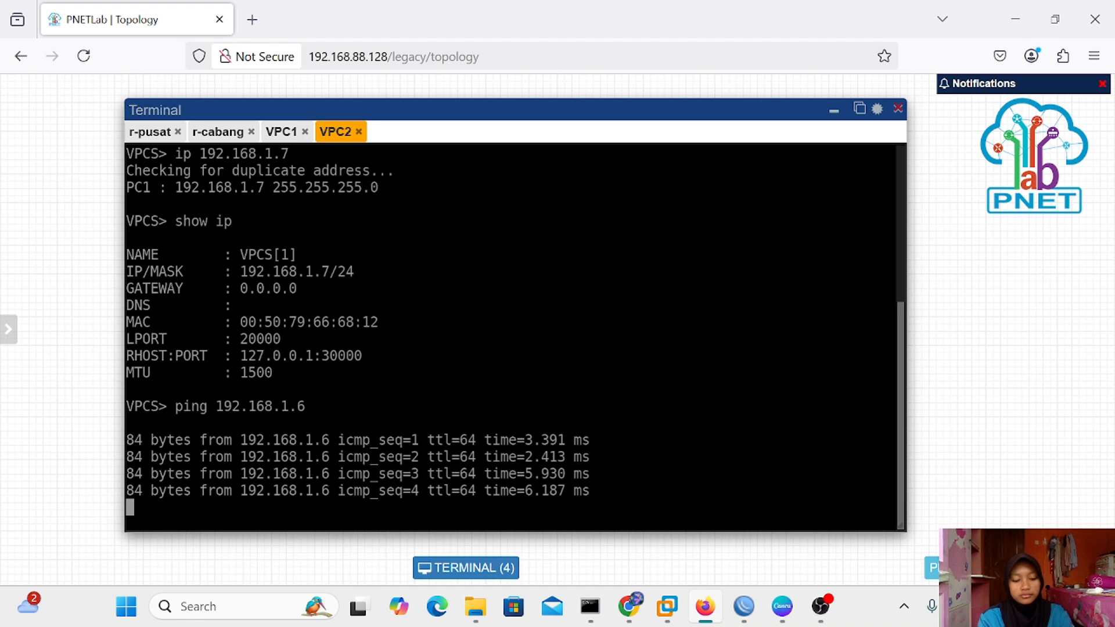
key(ctrl+c)
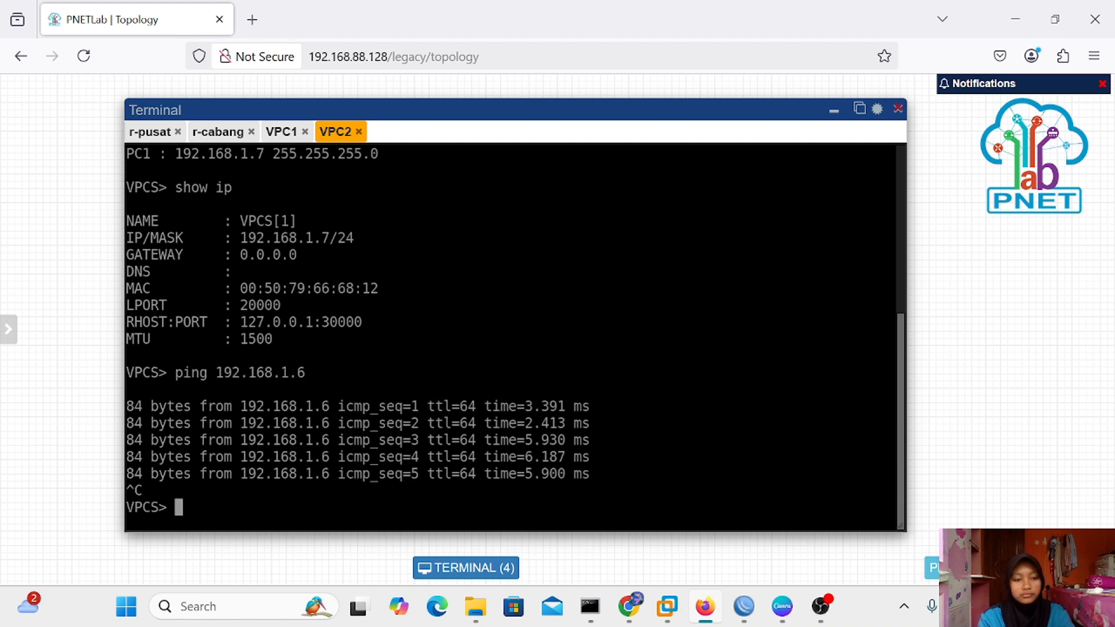
Ping 192.168.1.7 from VPC1, stop it, and hide the terminal
click(282, 133)
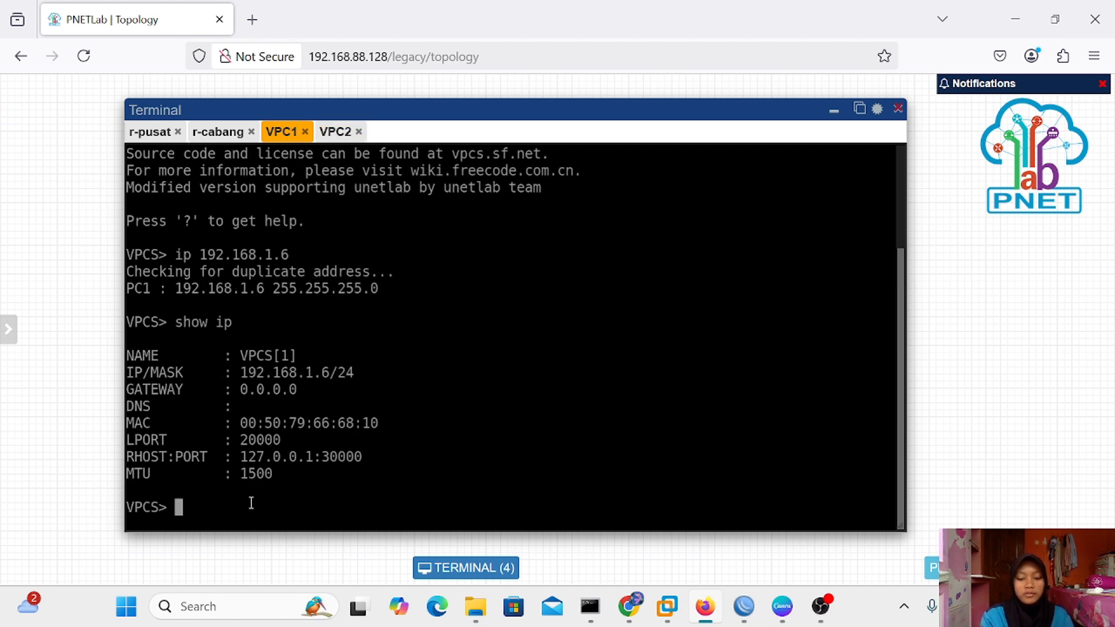
text(ping)
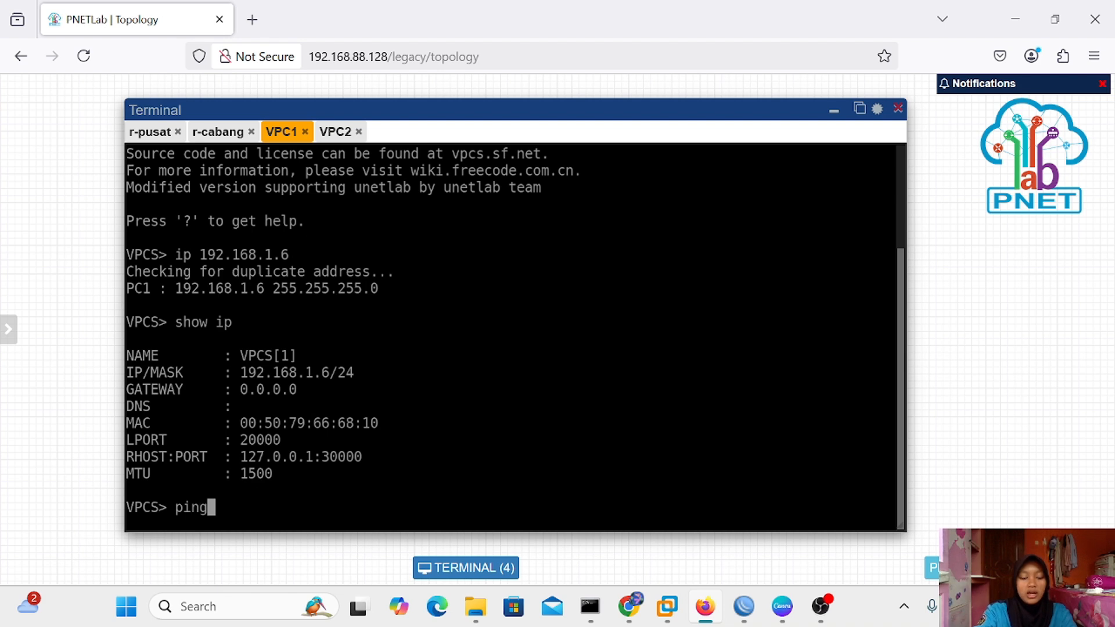
text( 1)
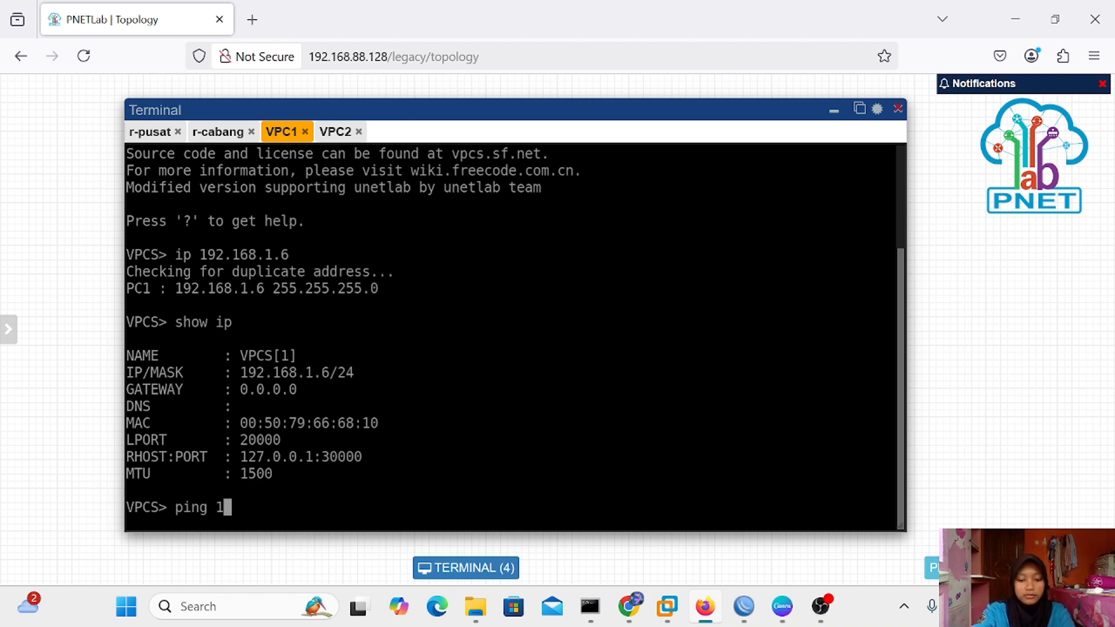
text(92.1)
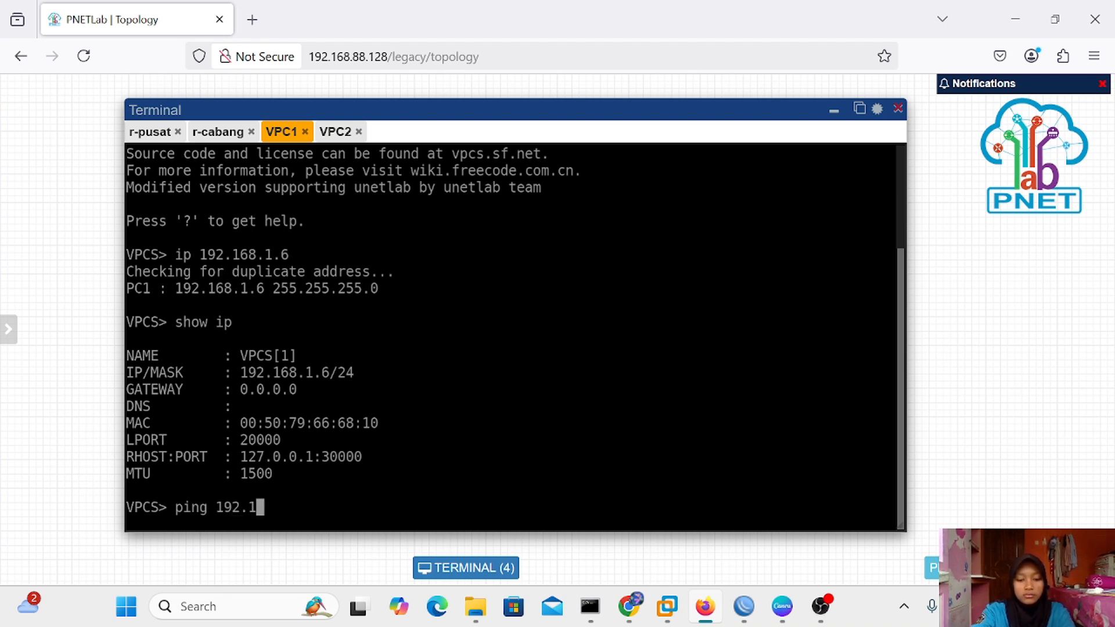
text(68.1.)
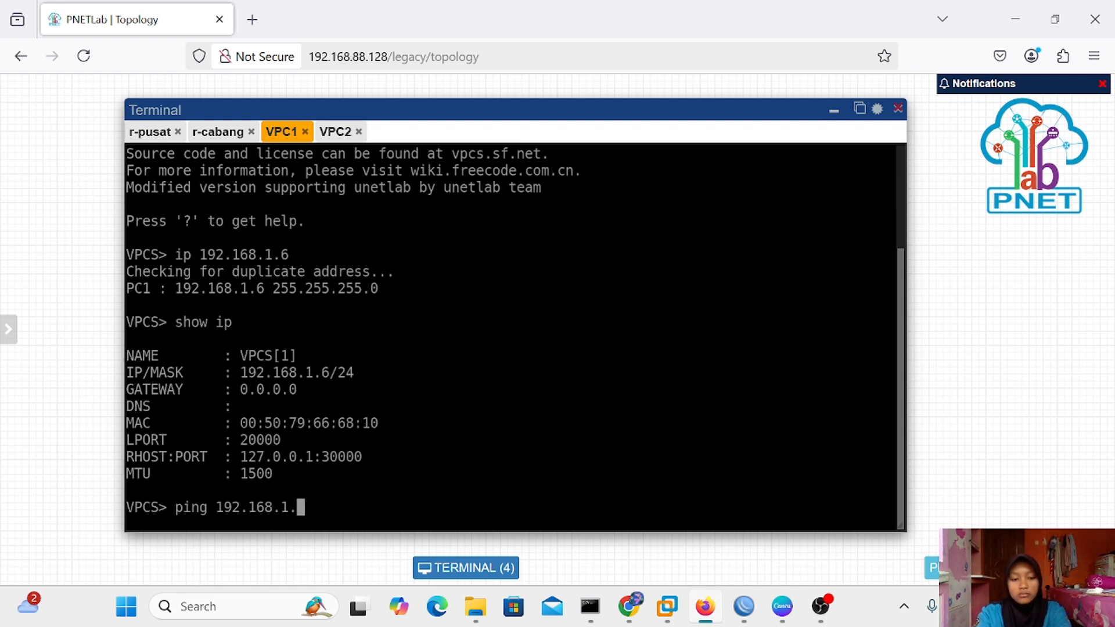
text(7)
key(Return)
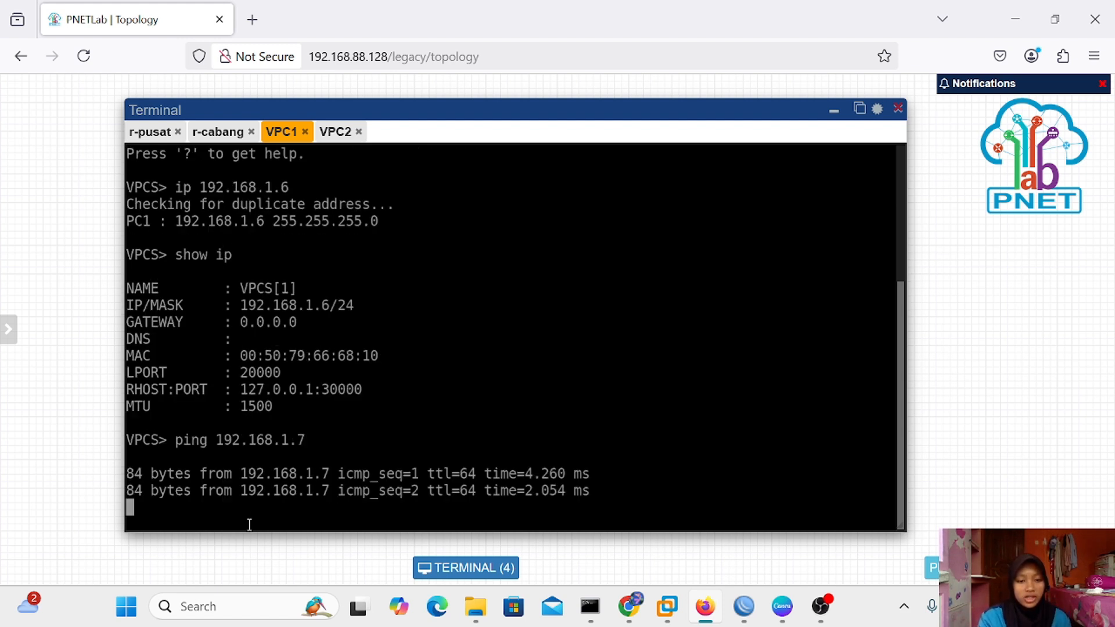
key(ctrl+c)
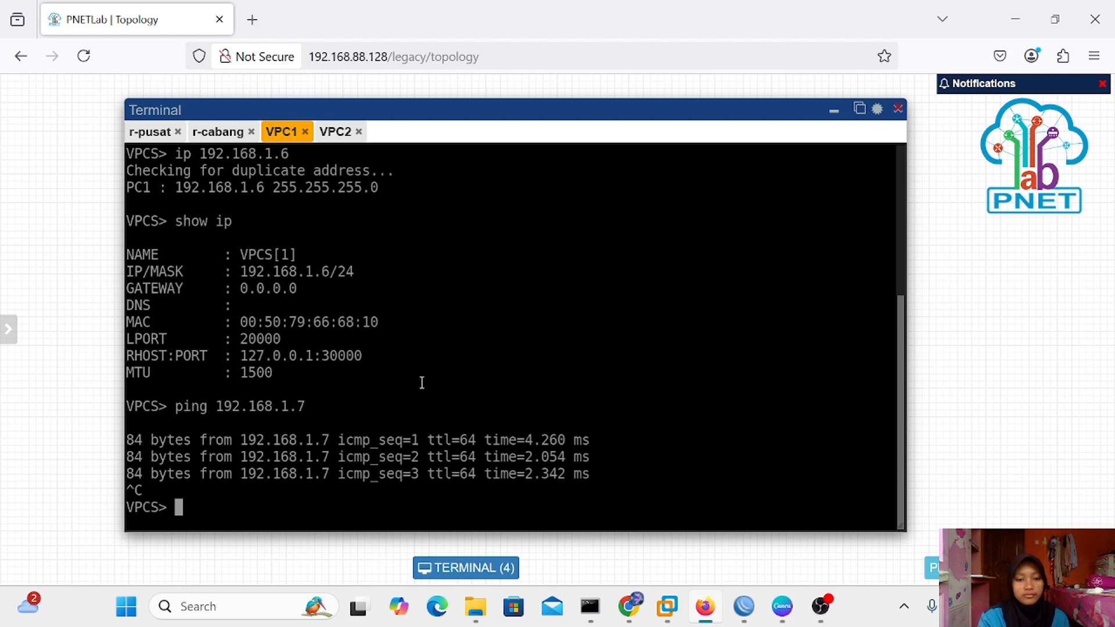
click(833, 111)
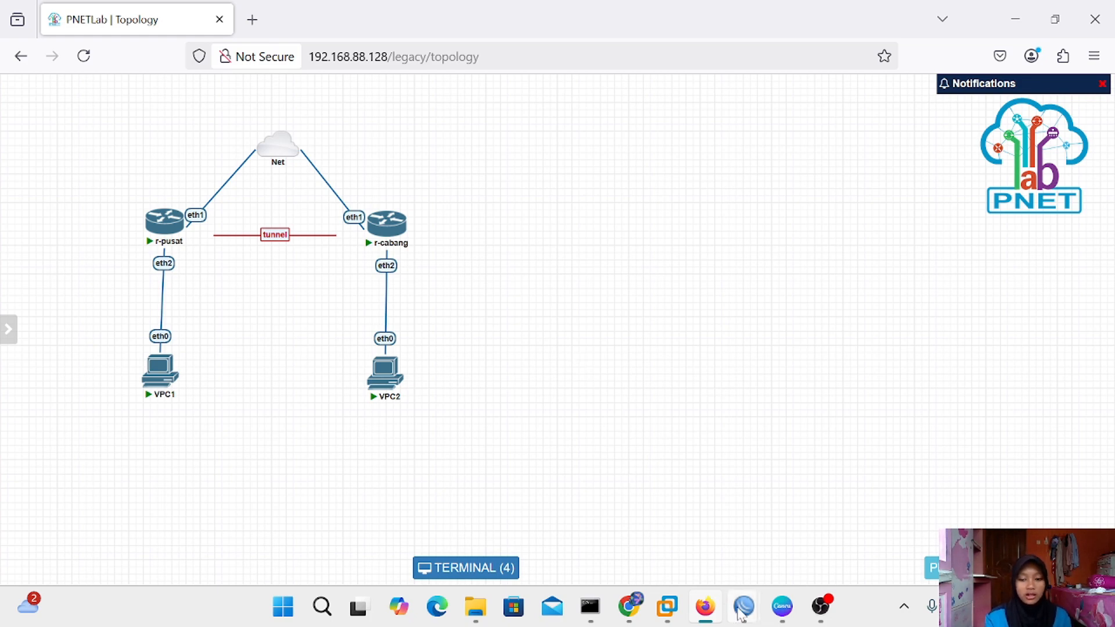
Bring r-pusat forward and open its IP address list
mouse_move(742, 607)
click(657, 501)
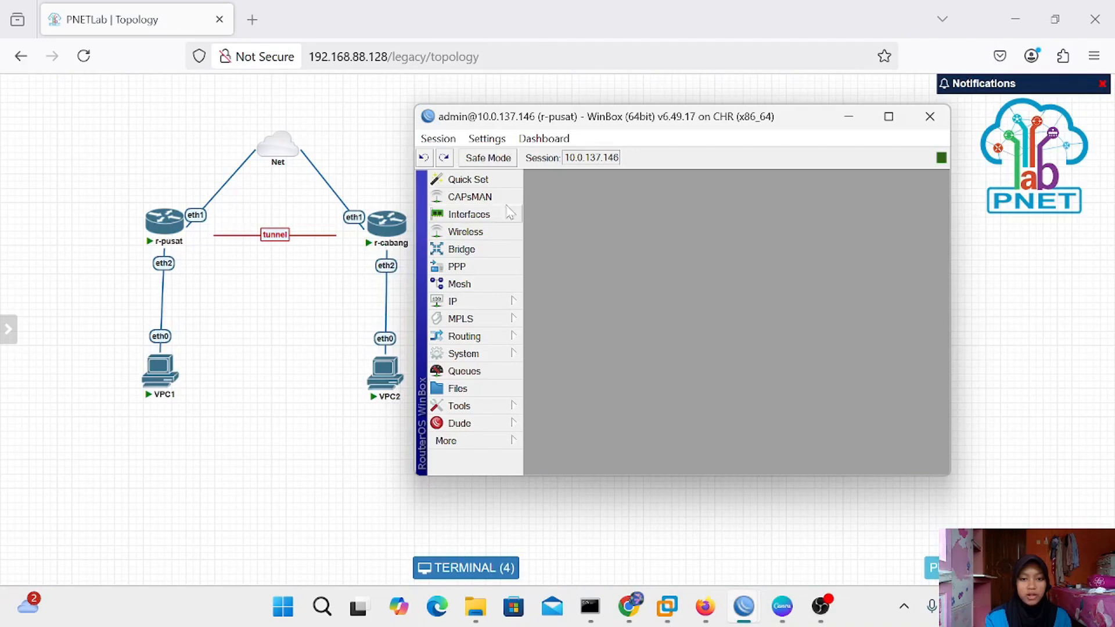
click(490, 305)
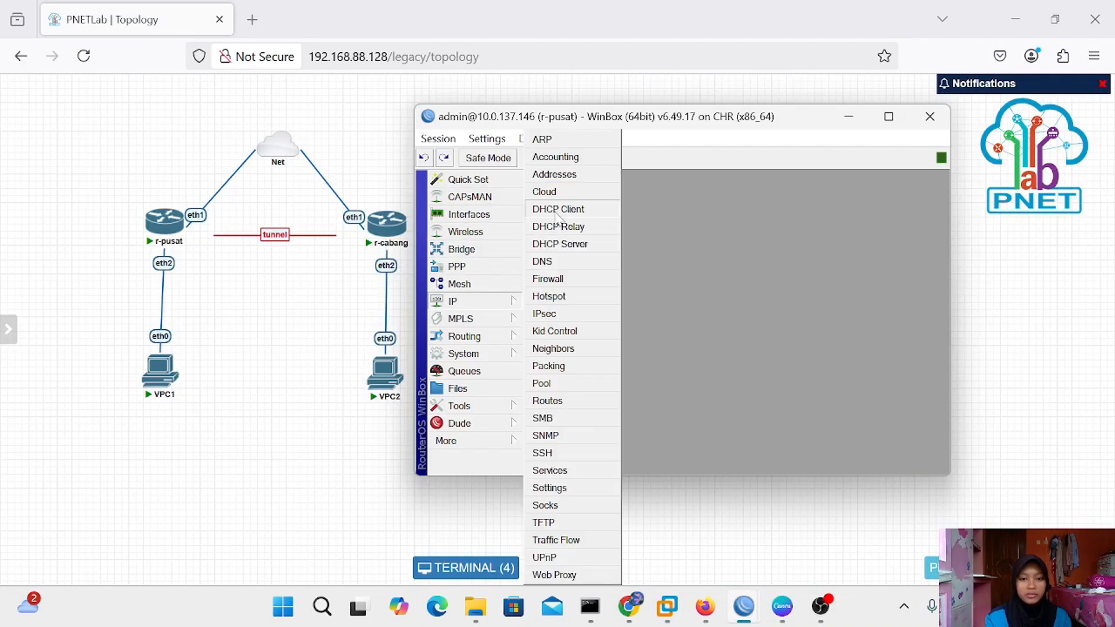
click(560, 176)
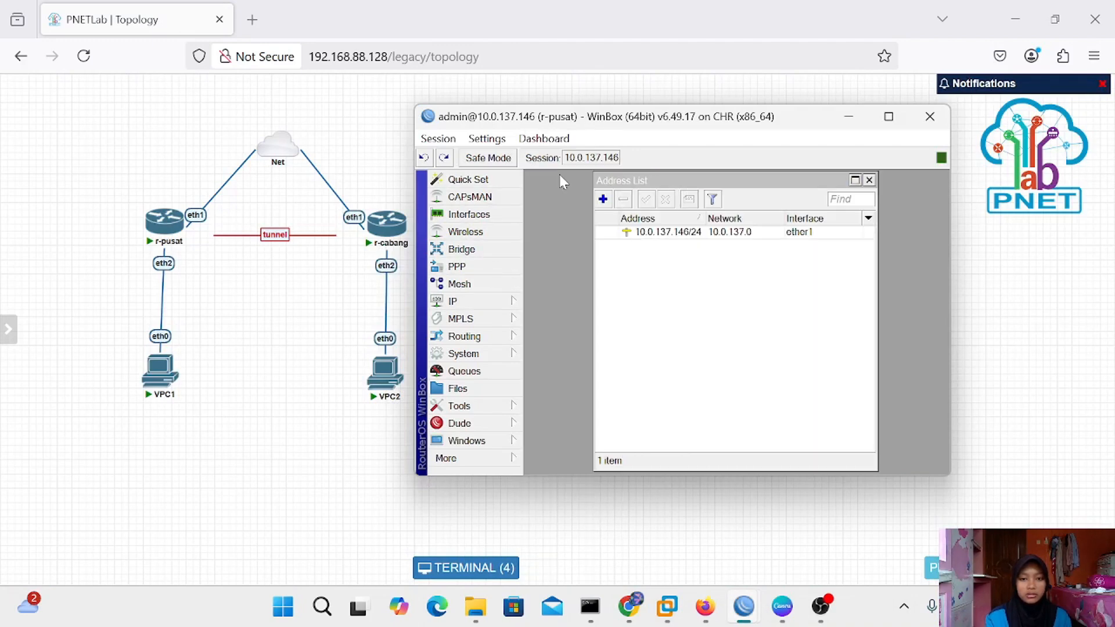
Add address 192.168.1.1/24 on bridge-for-cabang and close the address list
click(603, 199)
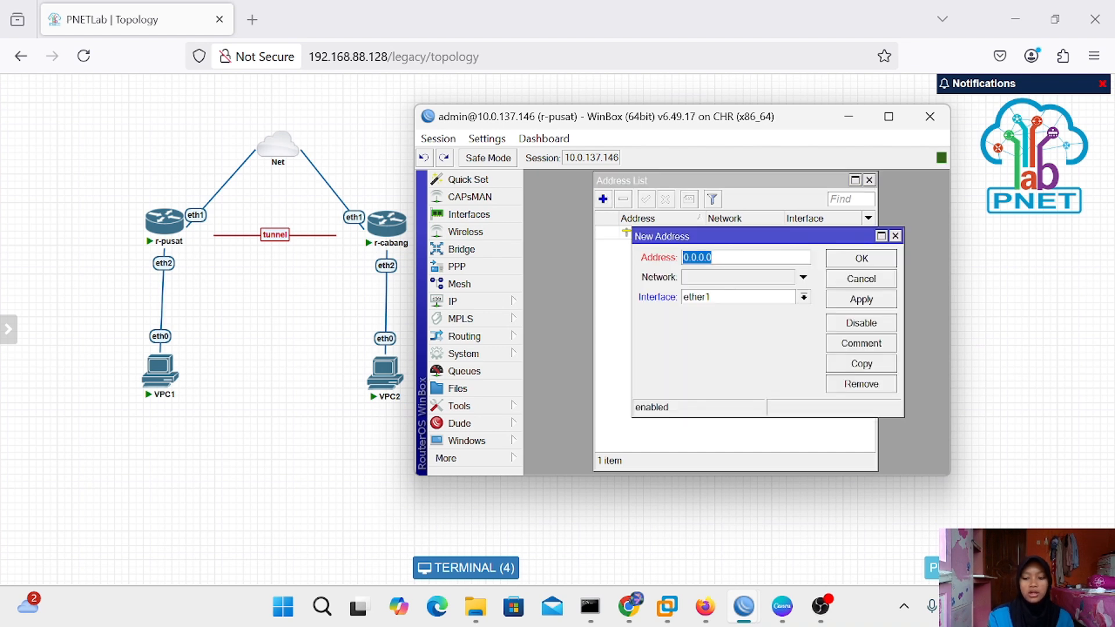
key(BackSpace)
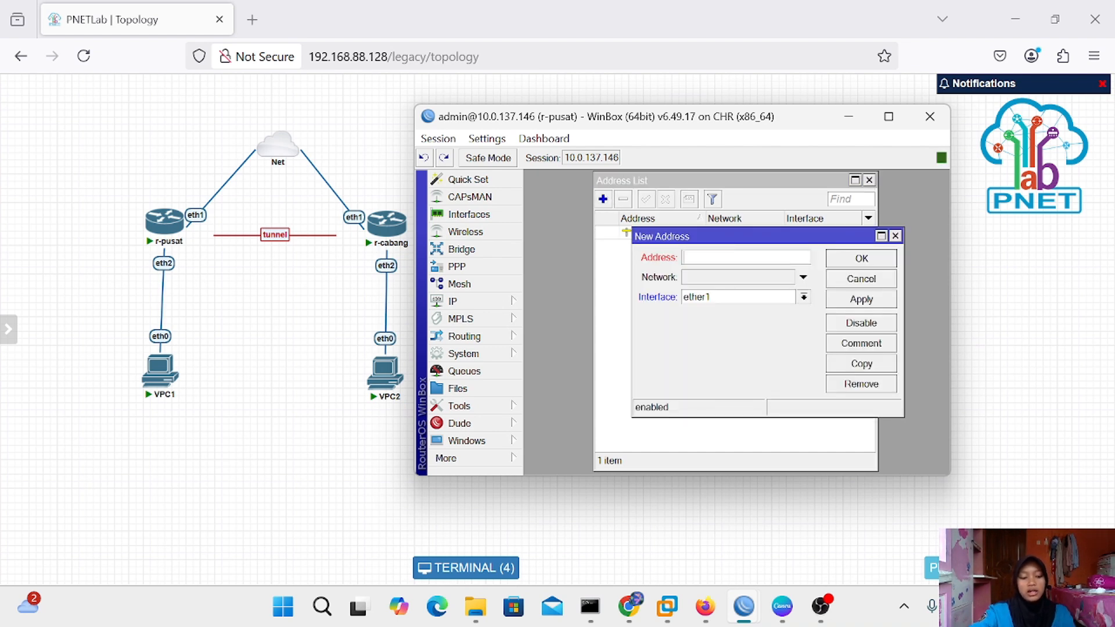
text(19)
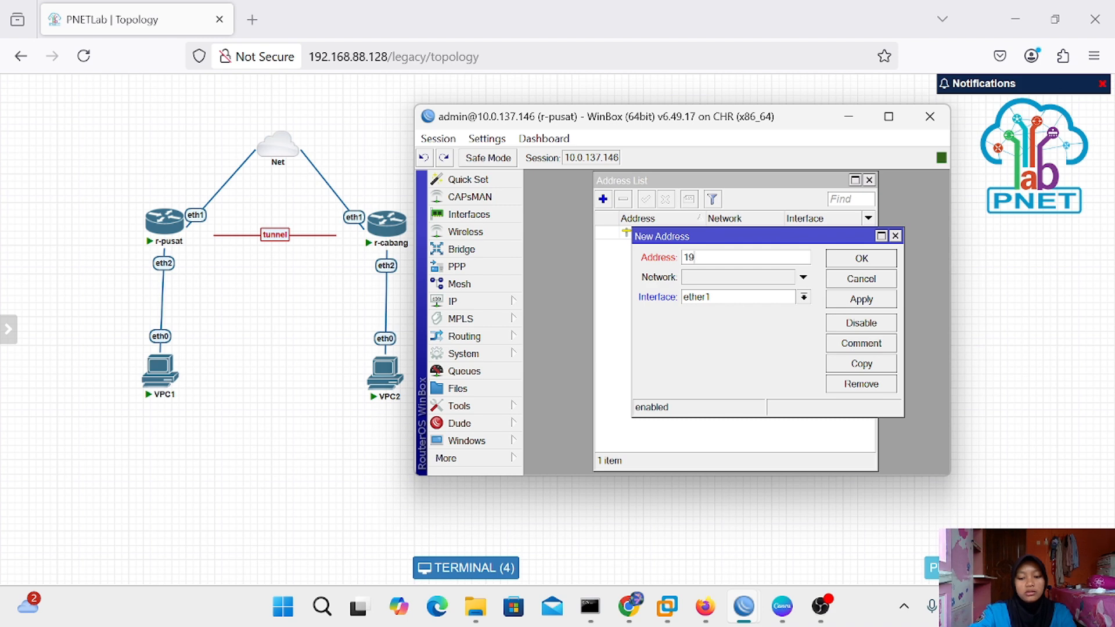
text(2.168.1)
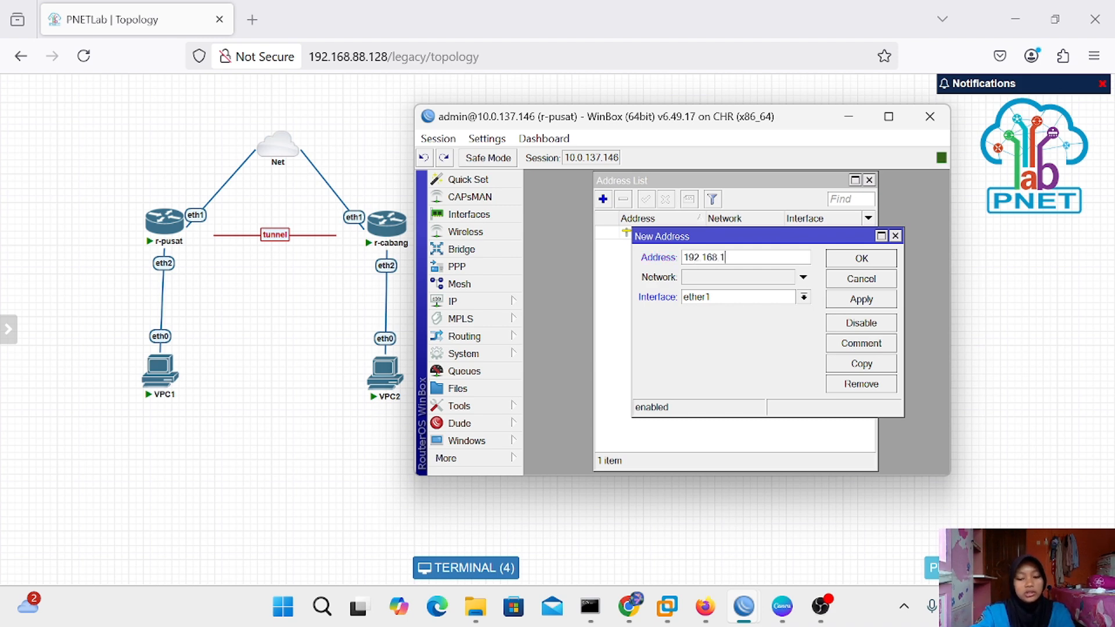
text(.1/24)
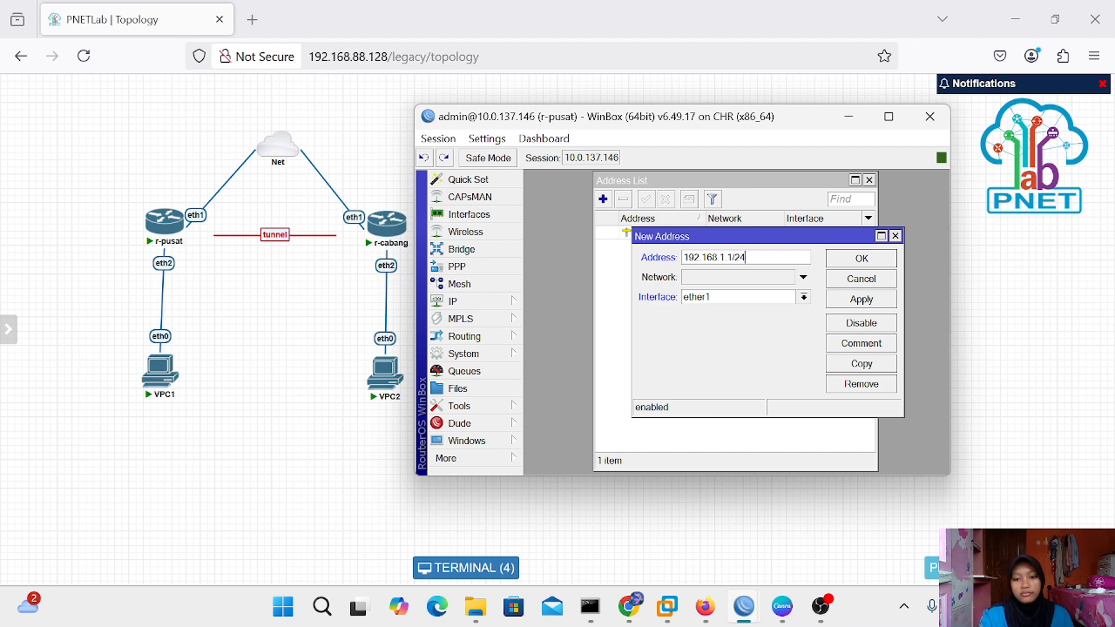
click(805, 298)
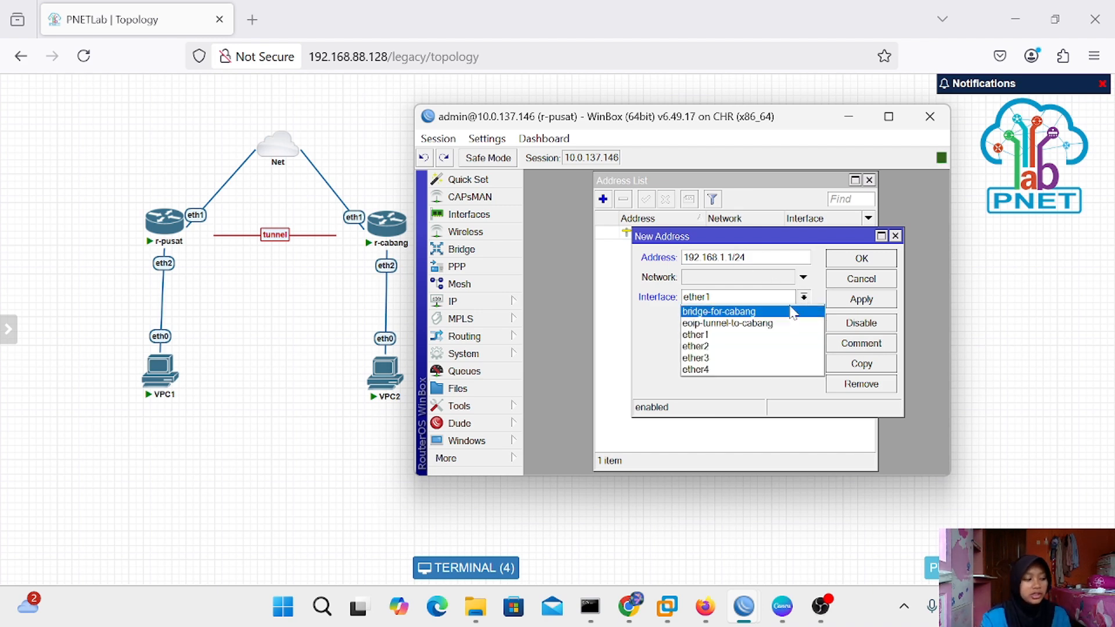
click(791, 312)
click(862, 300)
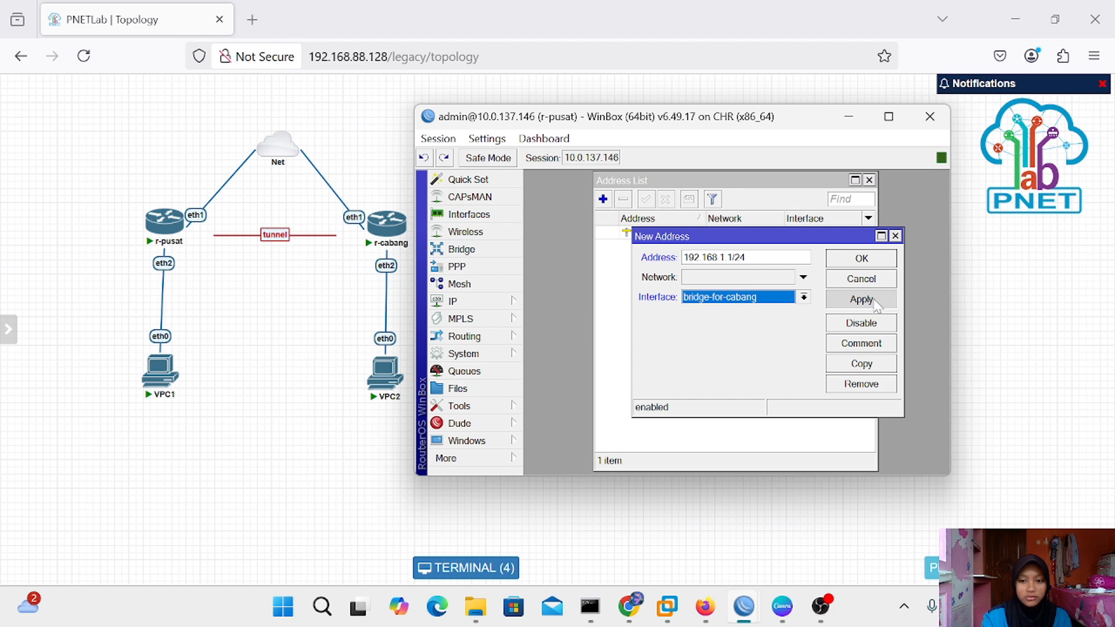
click(866, 261)
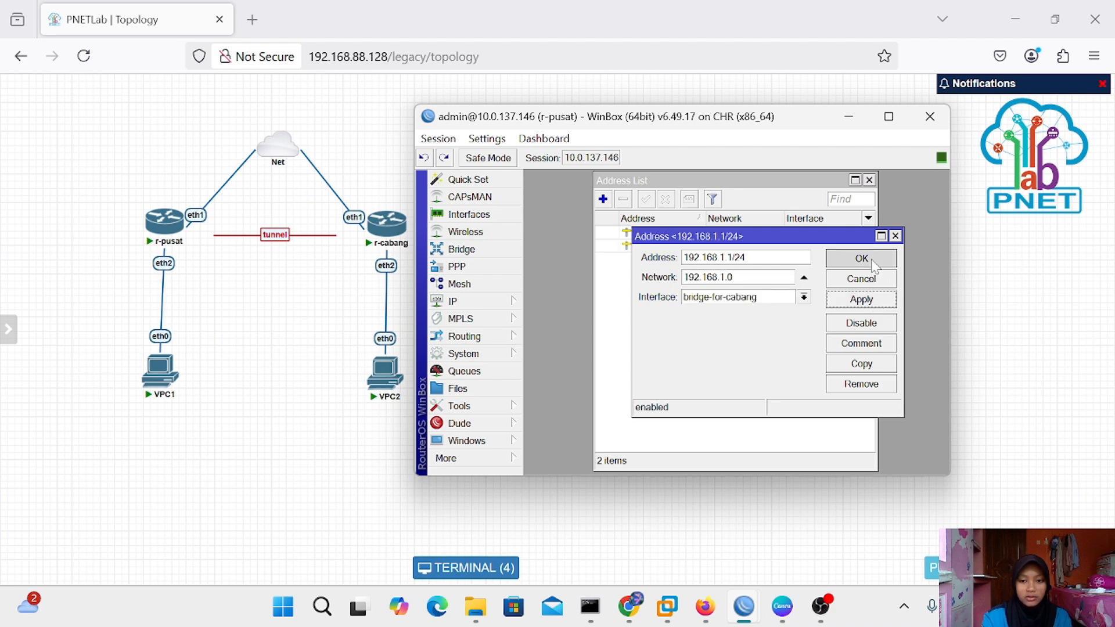
click(869, 180)
Ping 192.168.1.1 from VPC1's console and stop once replies arrive
click(848, 116)
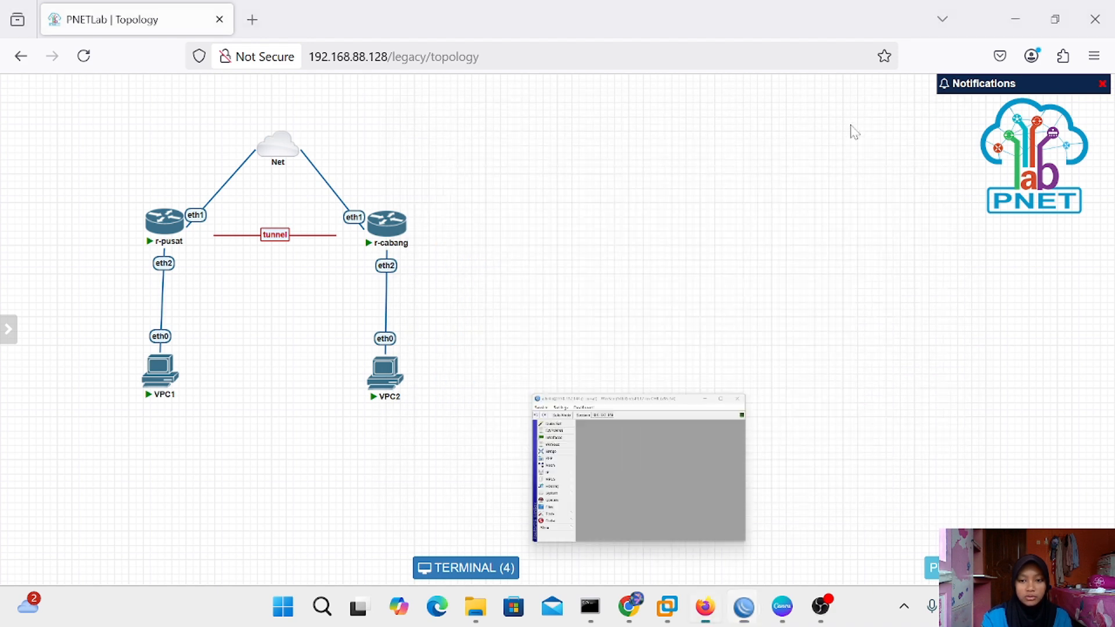
mouse_move(174, 382)
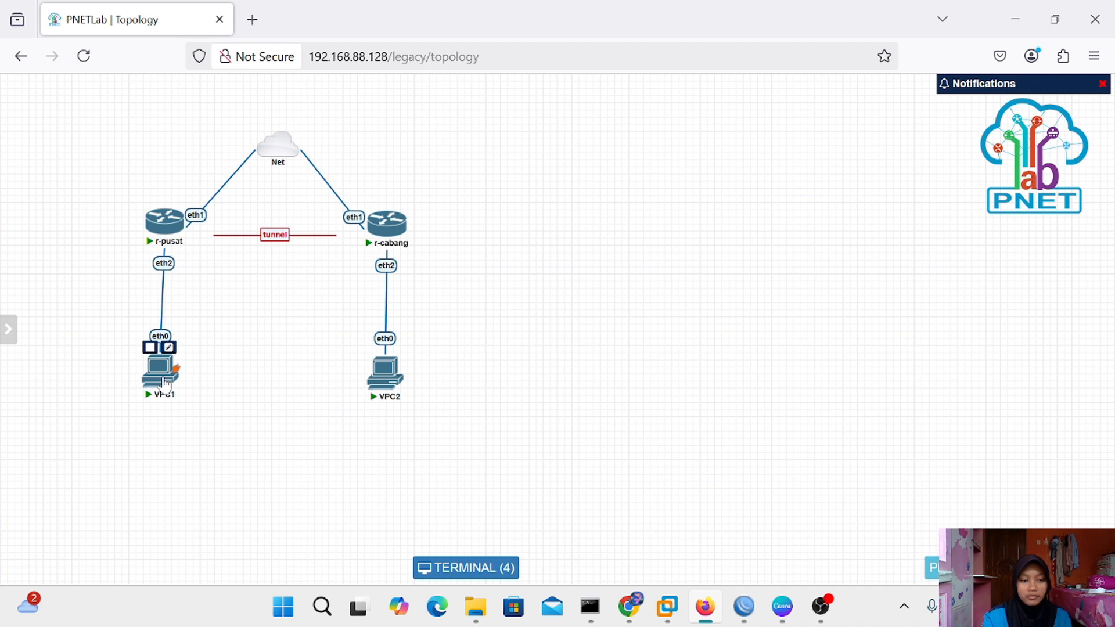
click(165, 383)
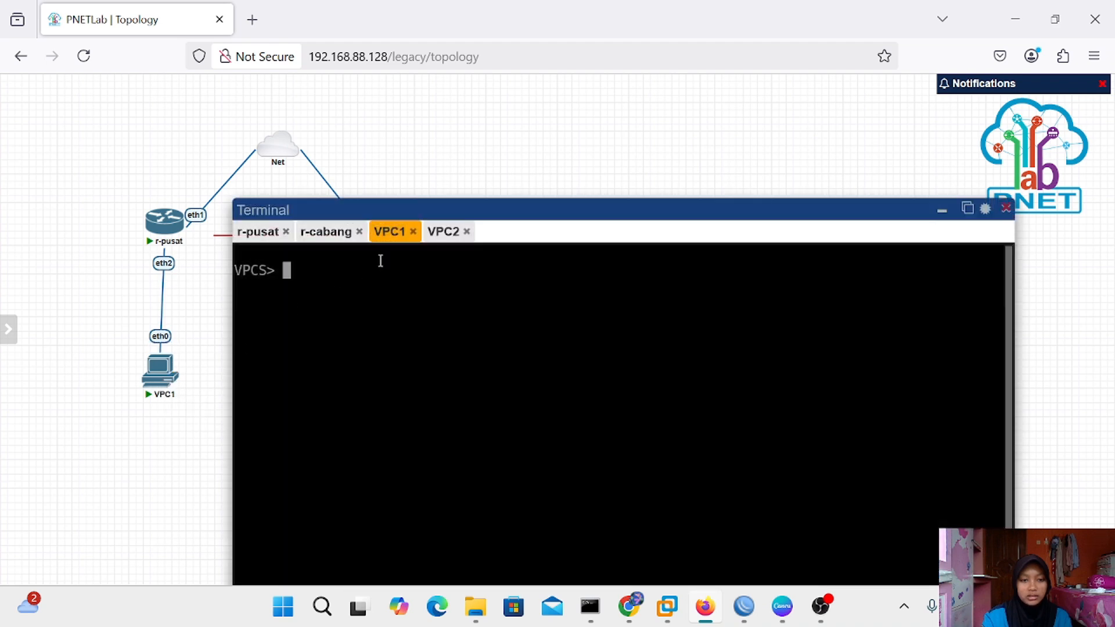
drag(498, 210, 473, 121)
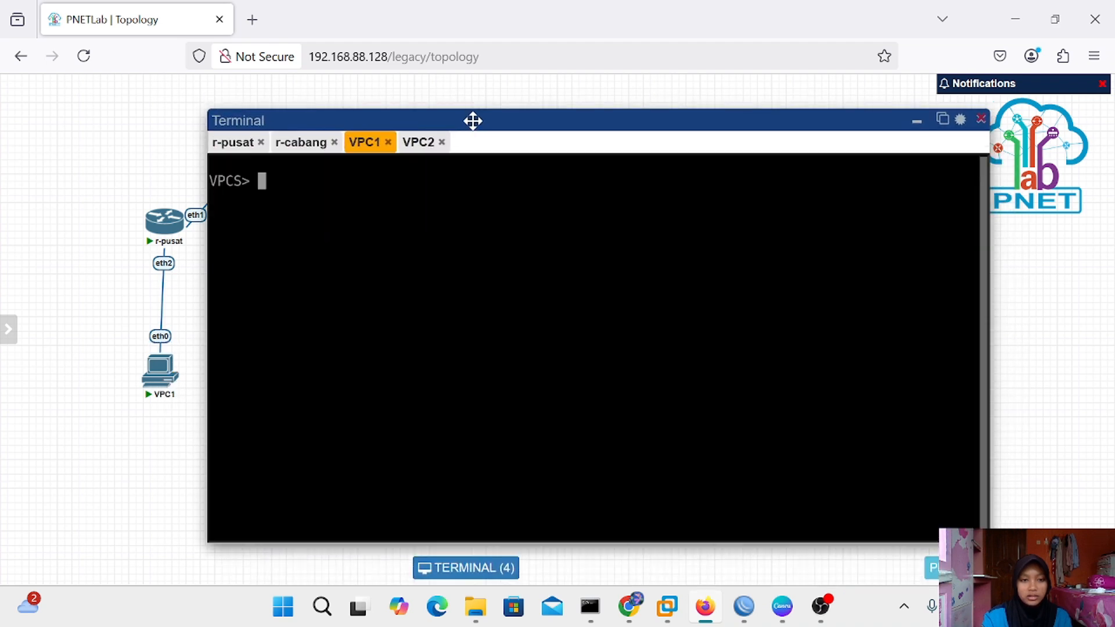
text(pin)
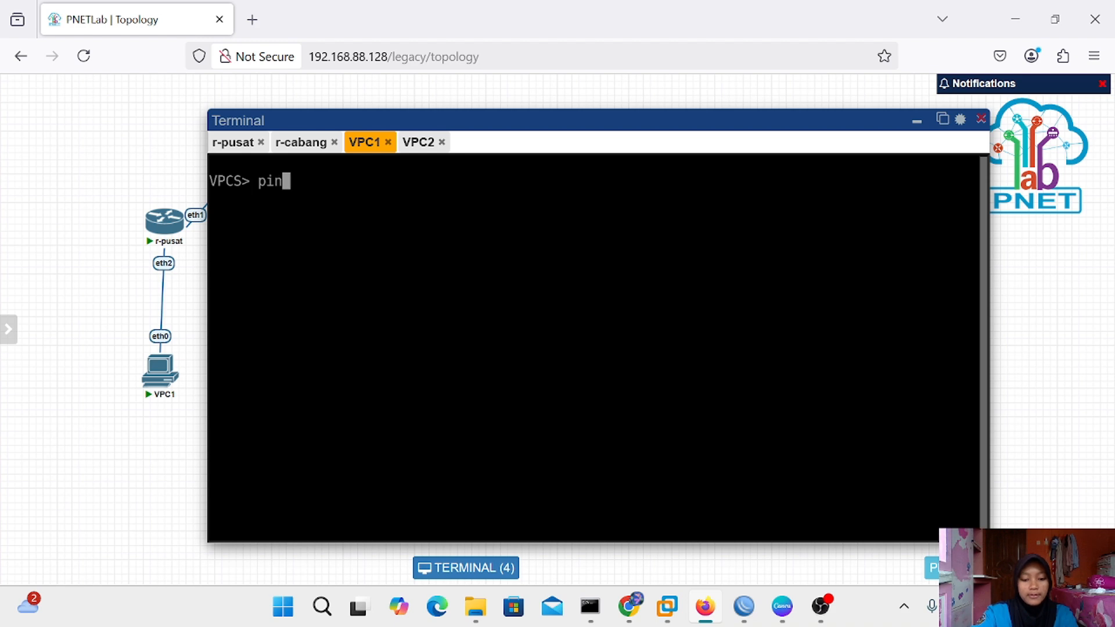
text(g 192.1)
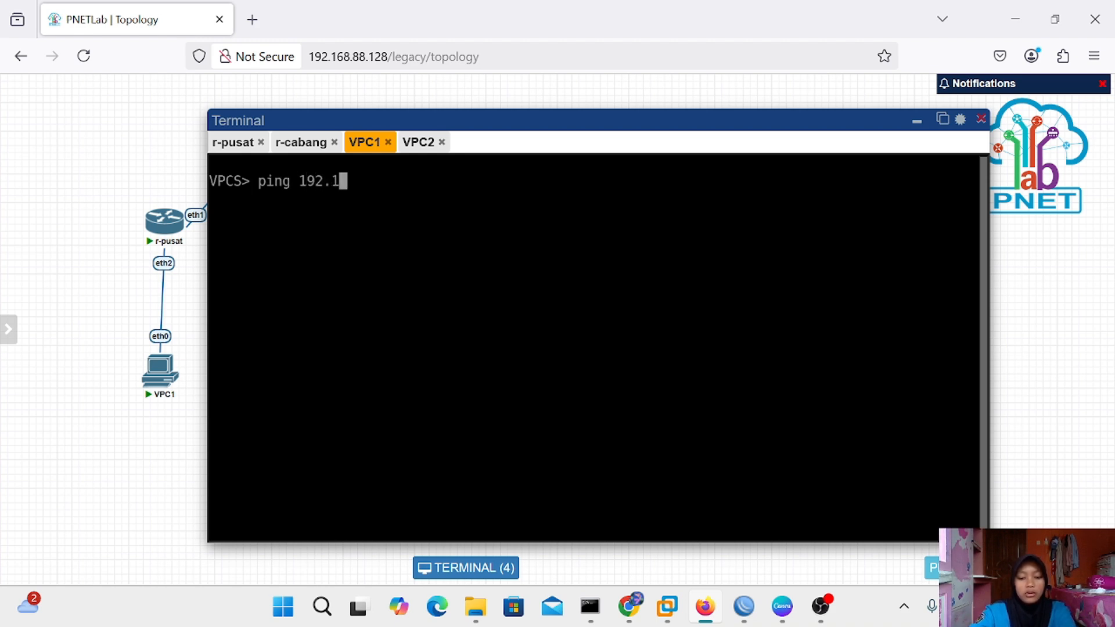
text(68.1.)
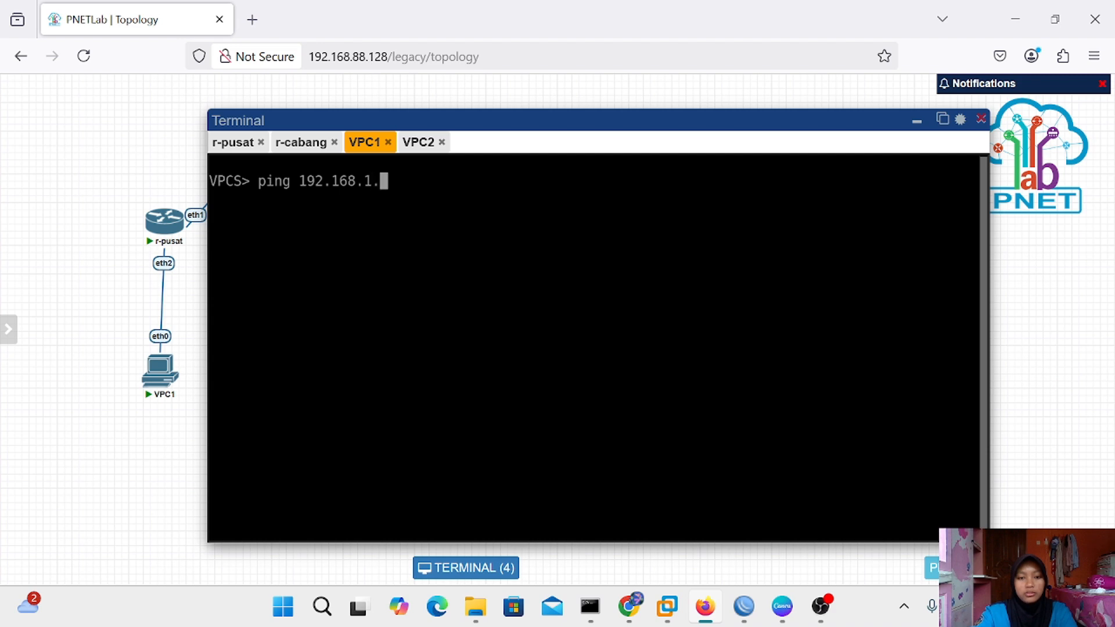
text(1)
key(Return)
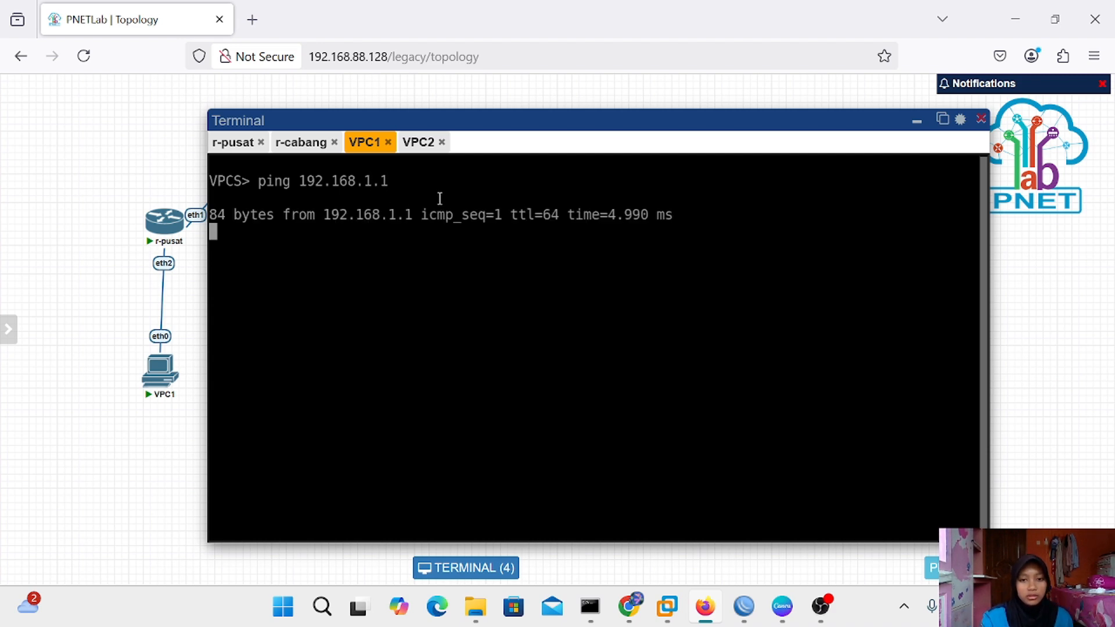
key(ctrl+c)
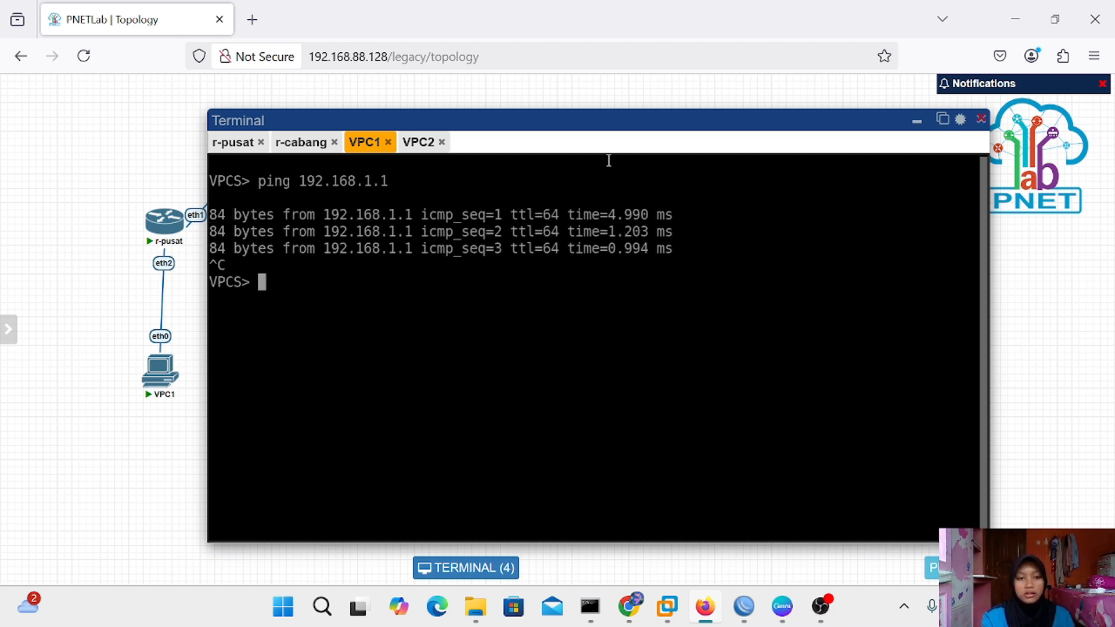
Switch to r-cabang's WinBox session and close its Firewall window
click(916, 122)
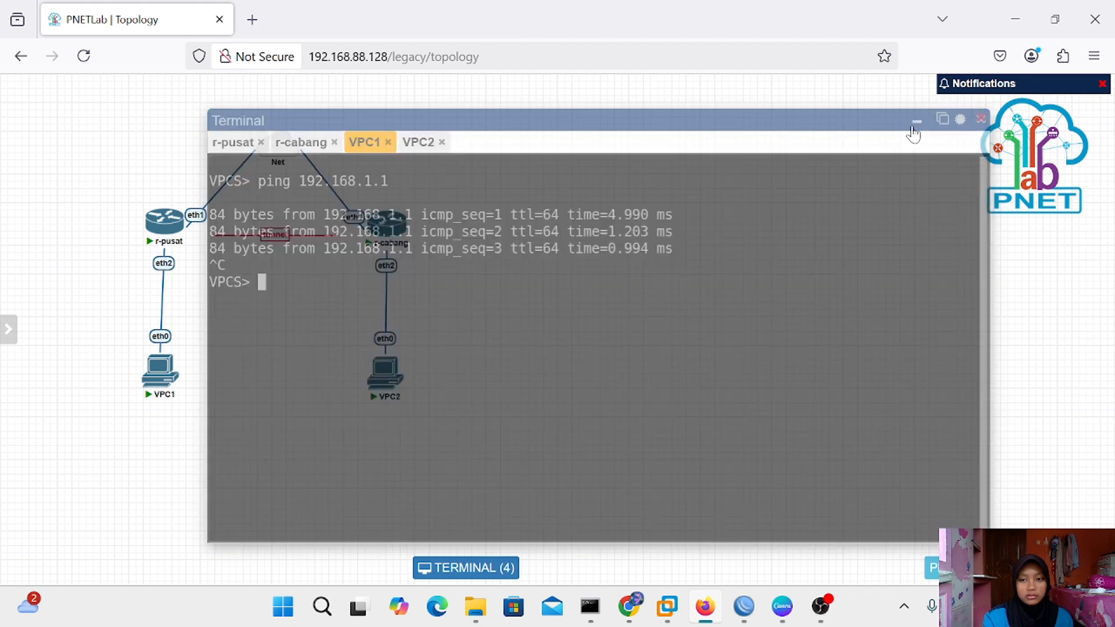
mouse_move(753, 621)
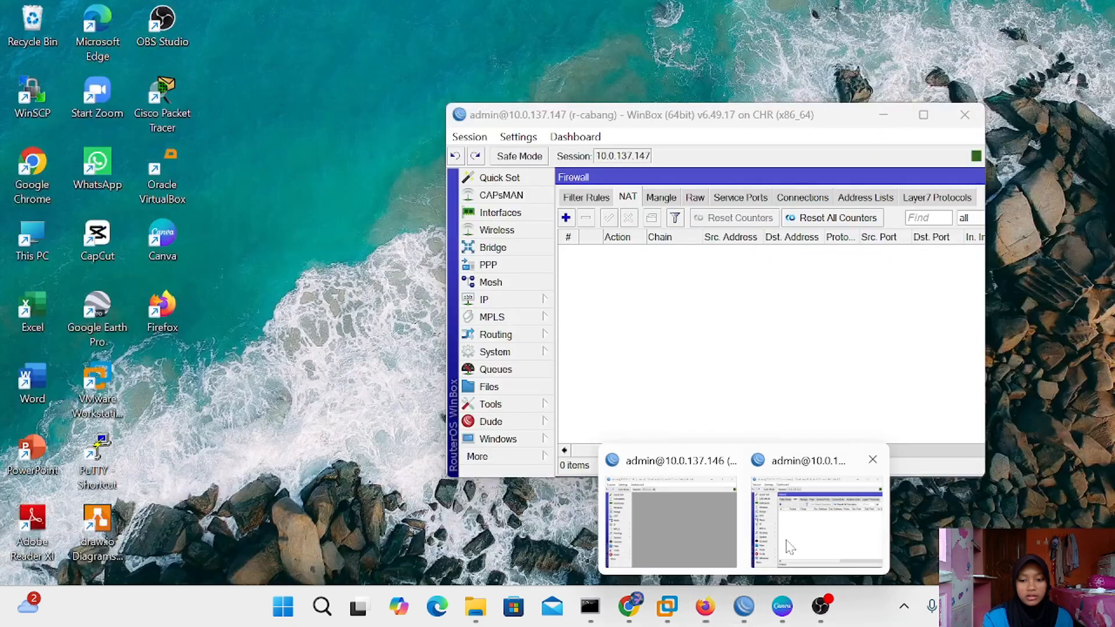
click(785, 545)
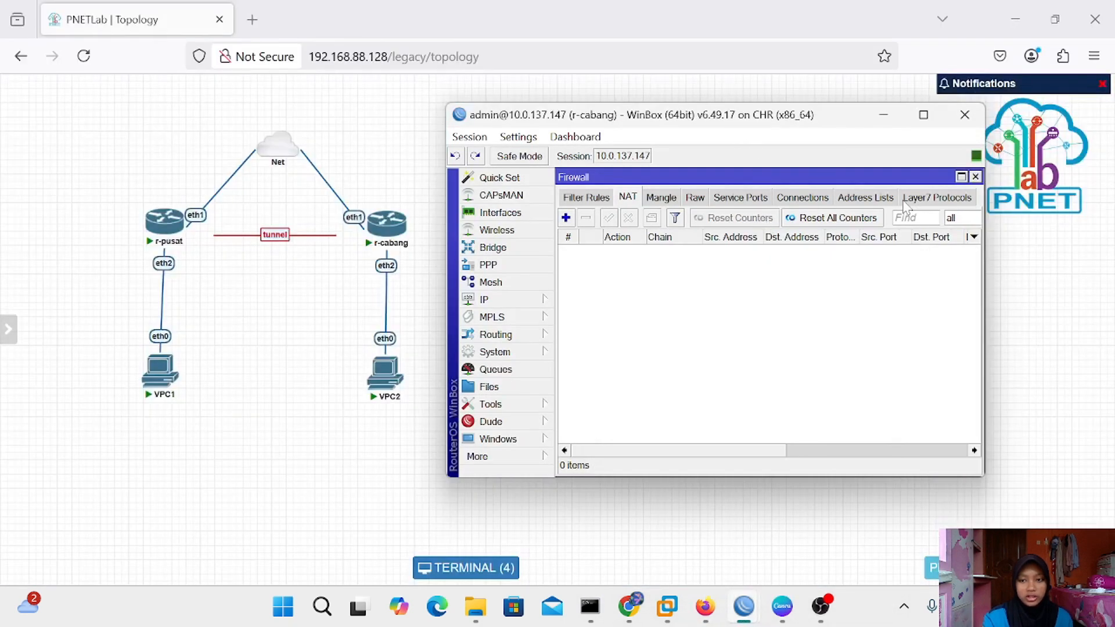
click(975, 176)
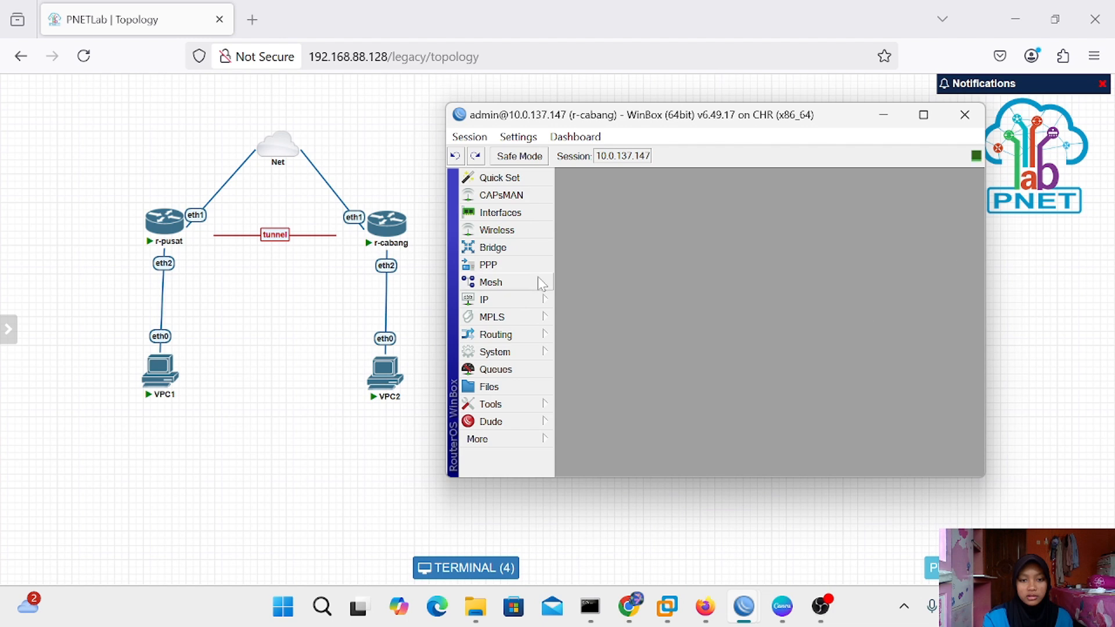
click(538, 299)
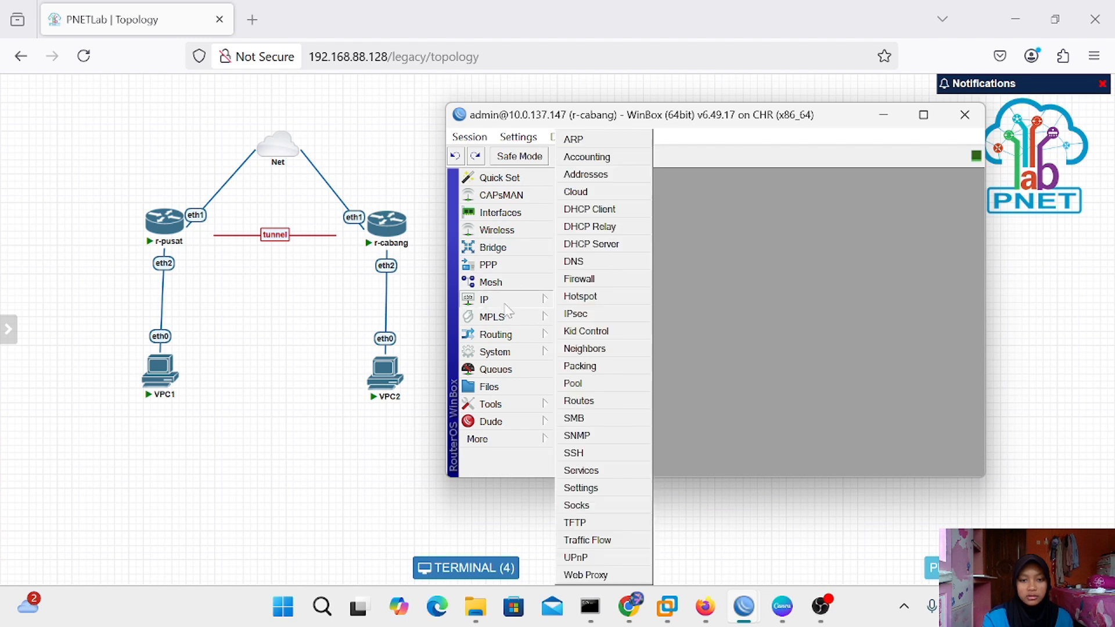
Add address 192.168.1.2/24 on interface bridge-for-pusat to r-cabang's IP address list
click(587, 175)
click(635, 199)
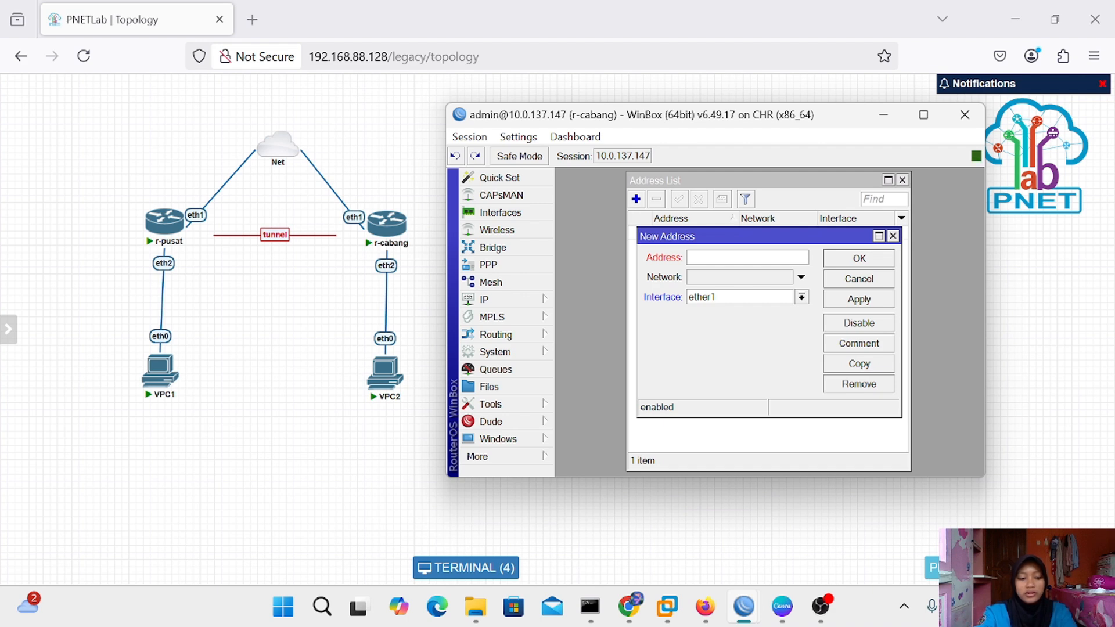
text(192)
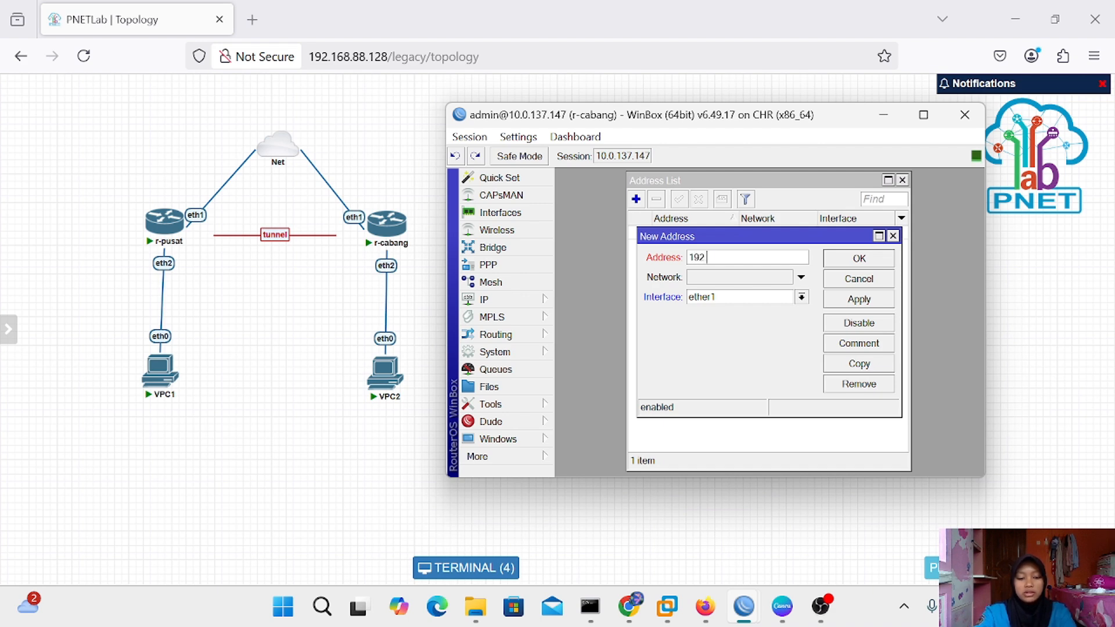
text(.168.1.2/)
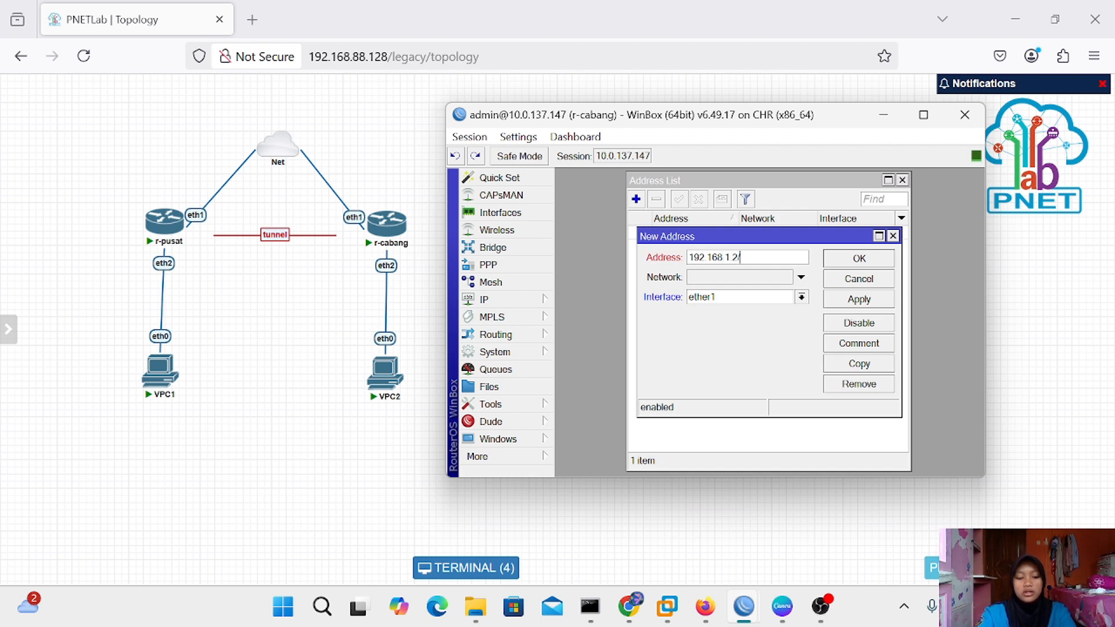
text(24)
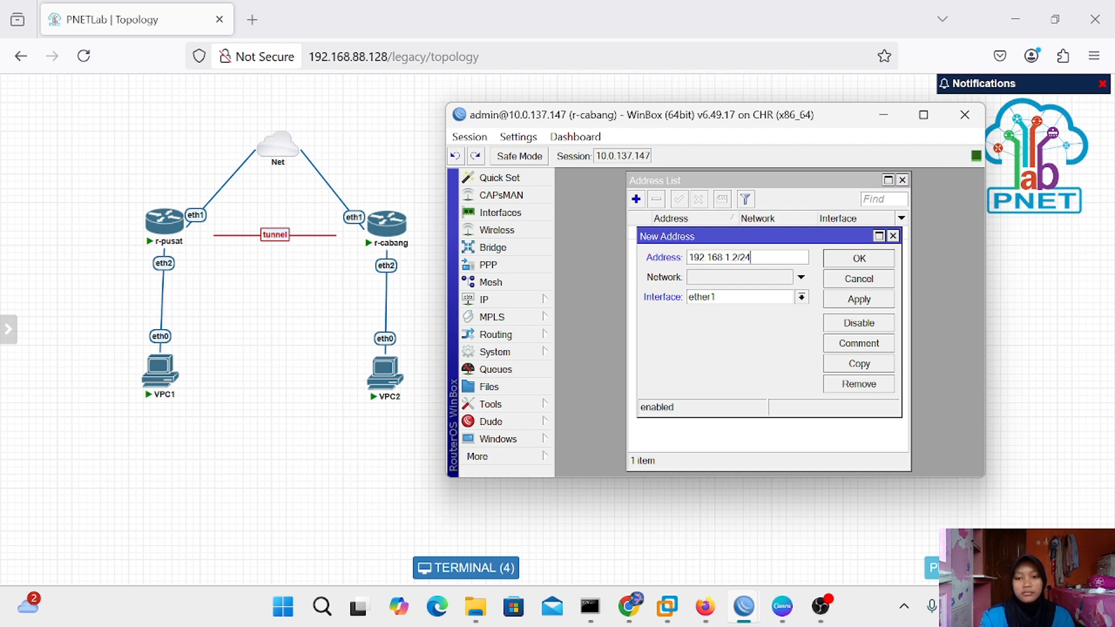
click(800, 297)
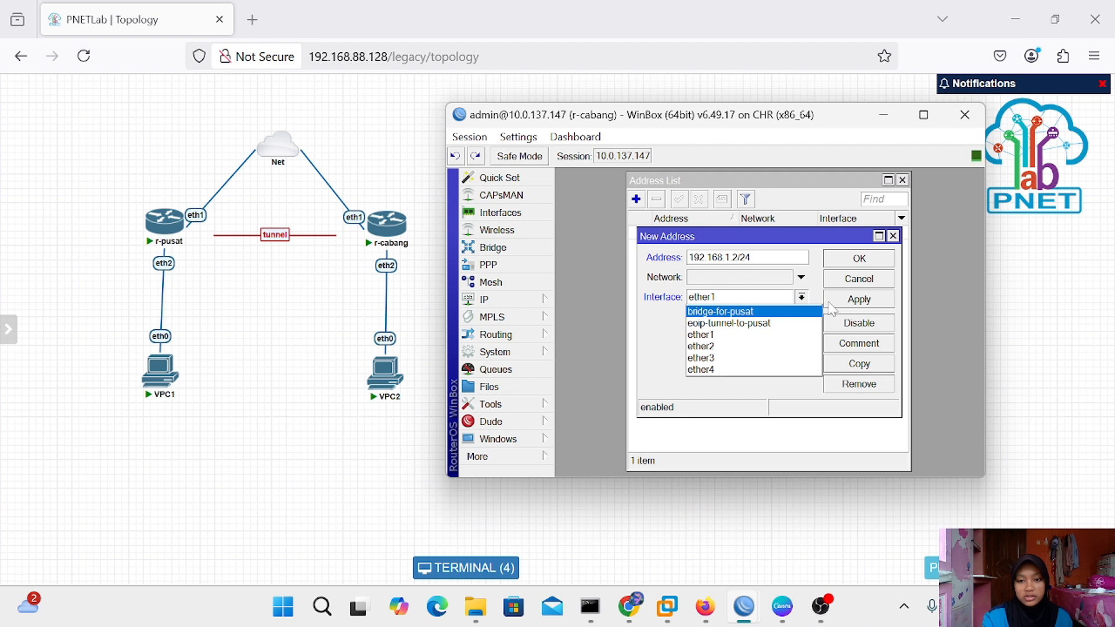
click(777, 310)
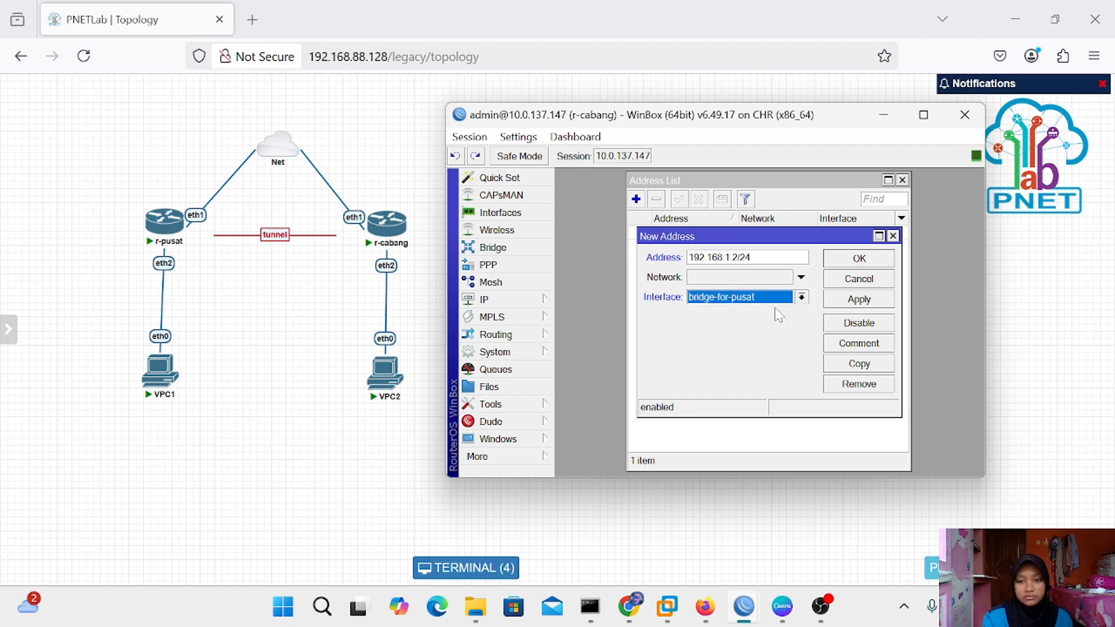
click(865, 301)
click(865, 260)
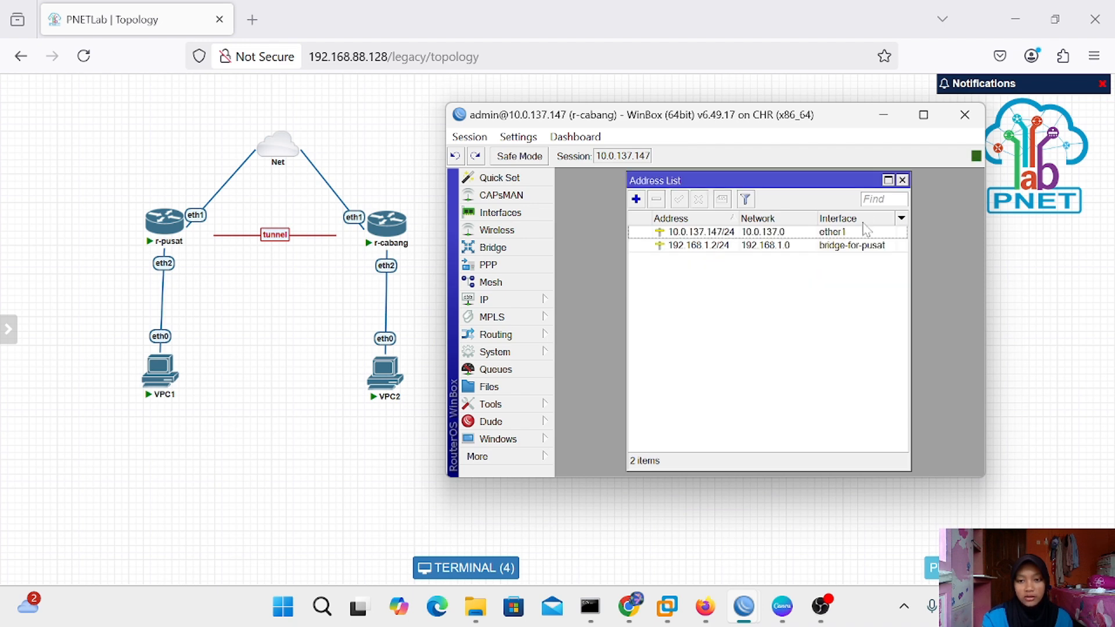
Ping 192.168.1.2 from VPC2's console, stopping after two replies
click(902, 180)
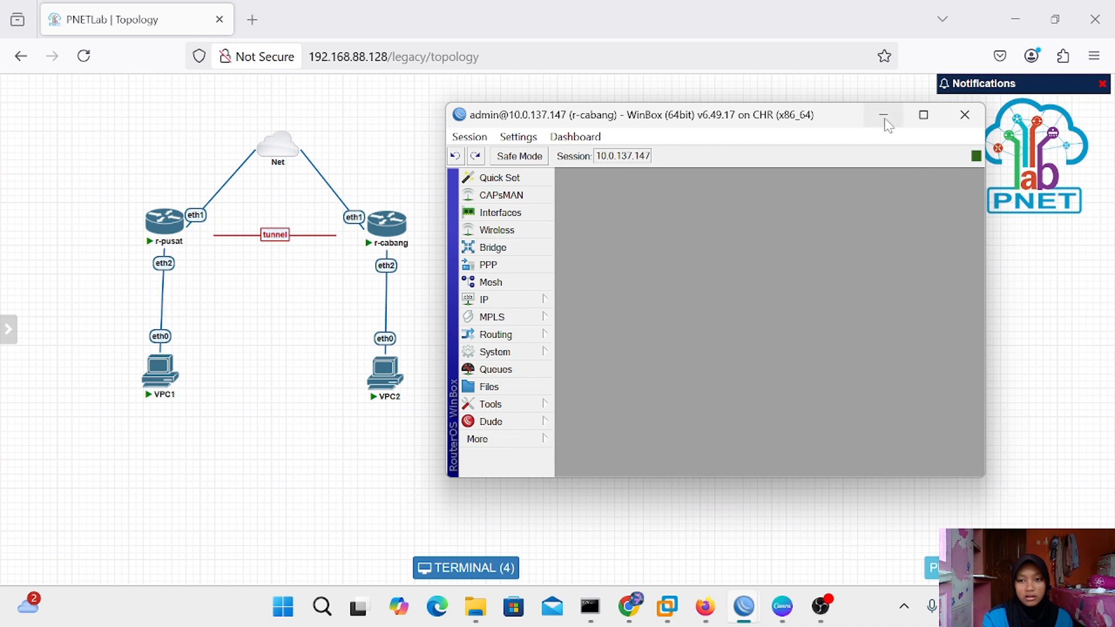
click(883, 118)
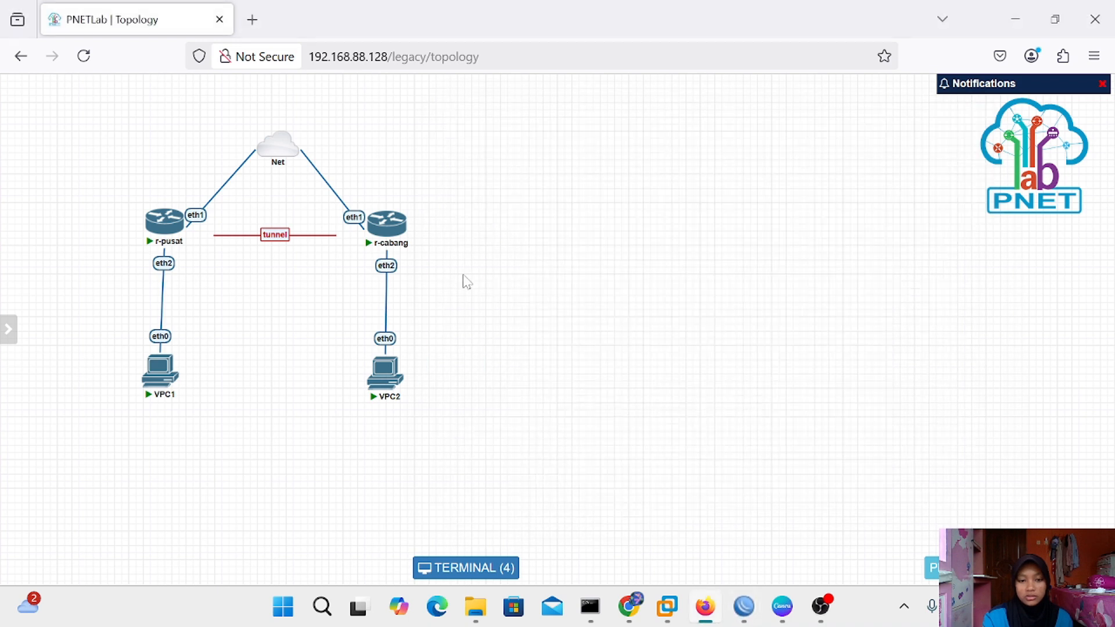
click(389, 384)
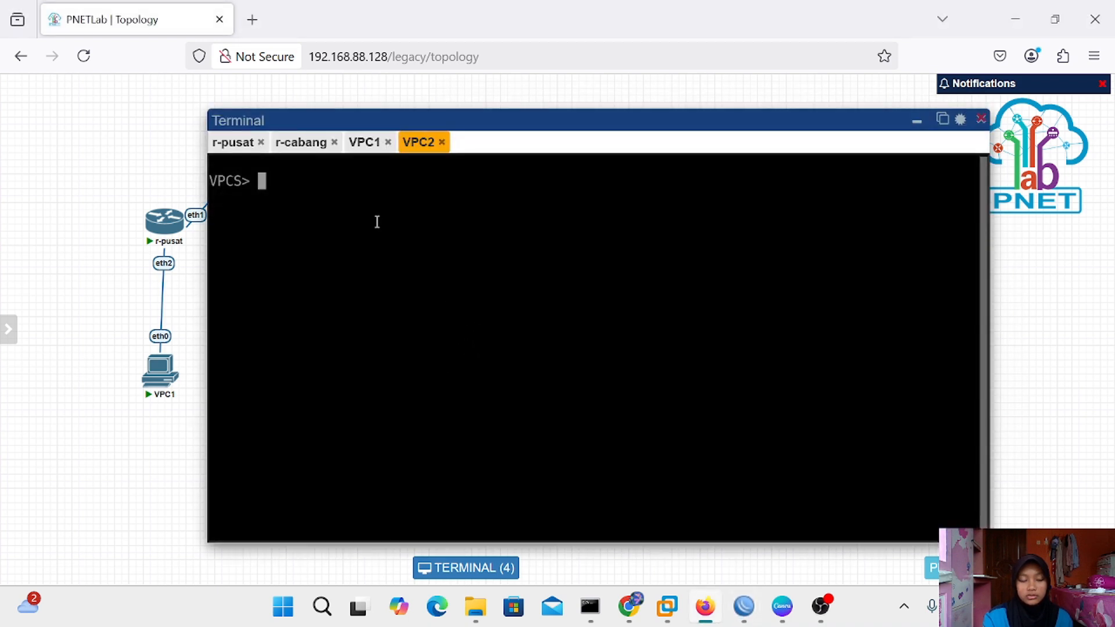
text(ping)
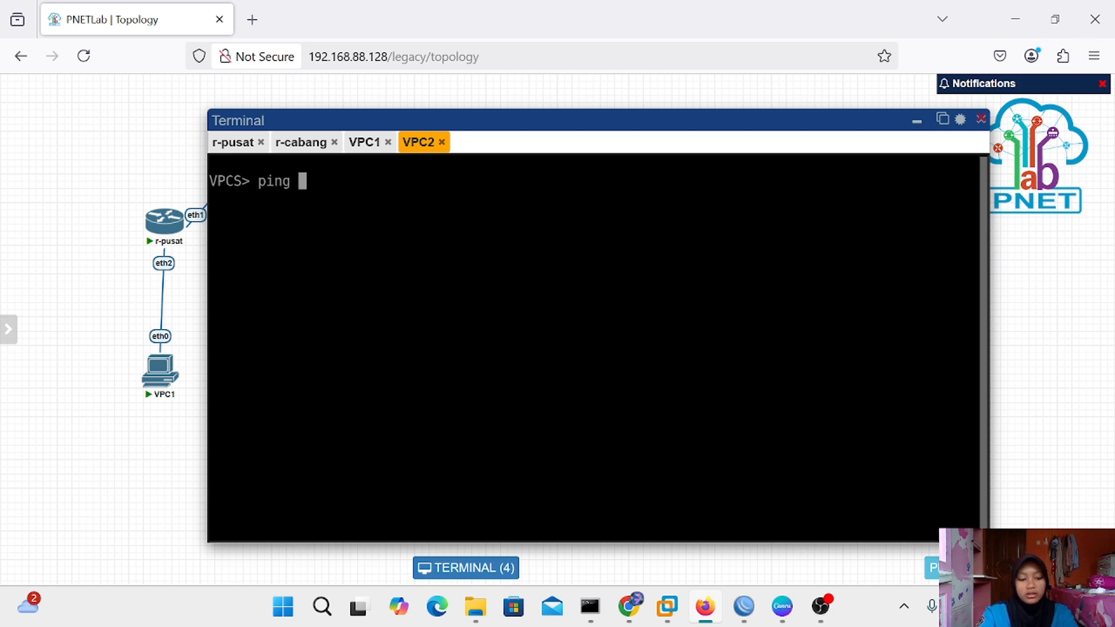
text( 192)
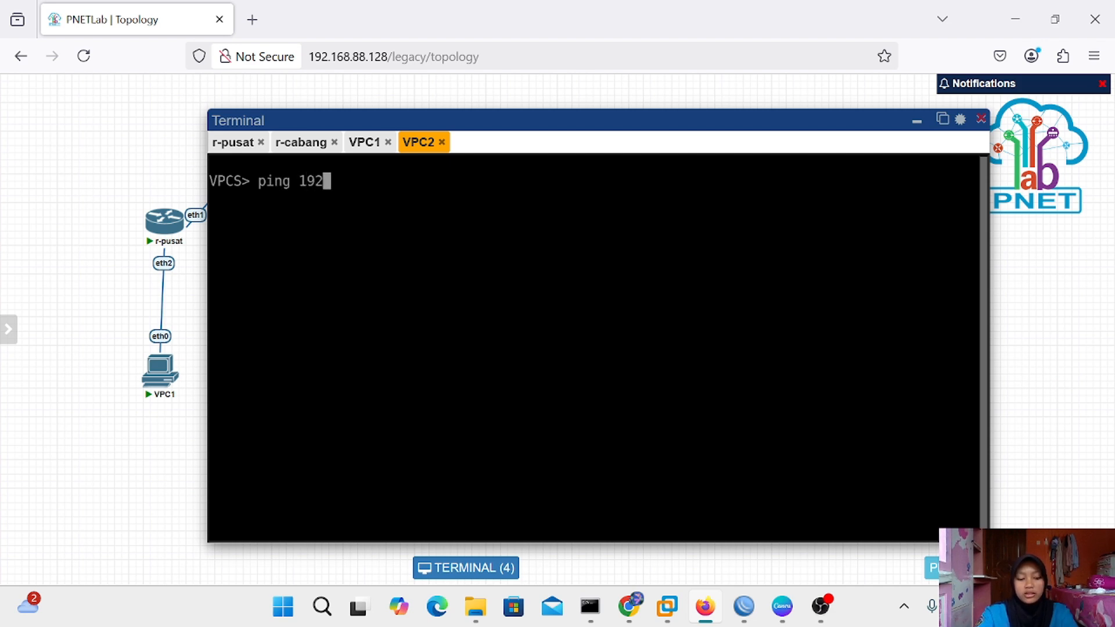
text(.168)
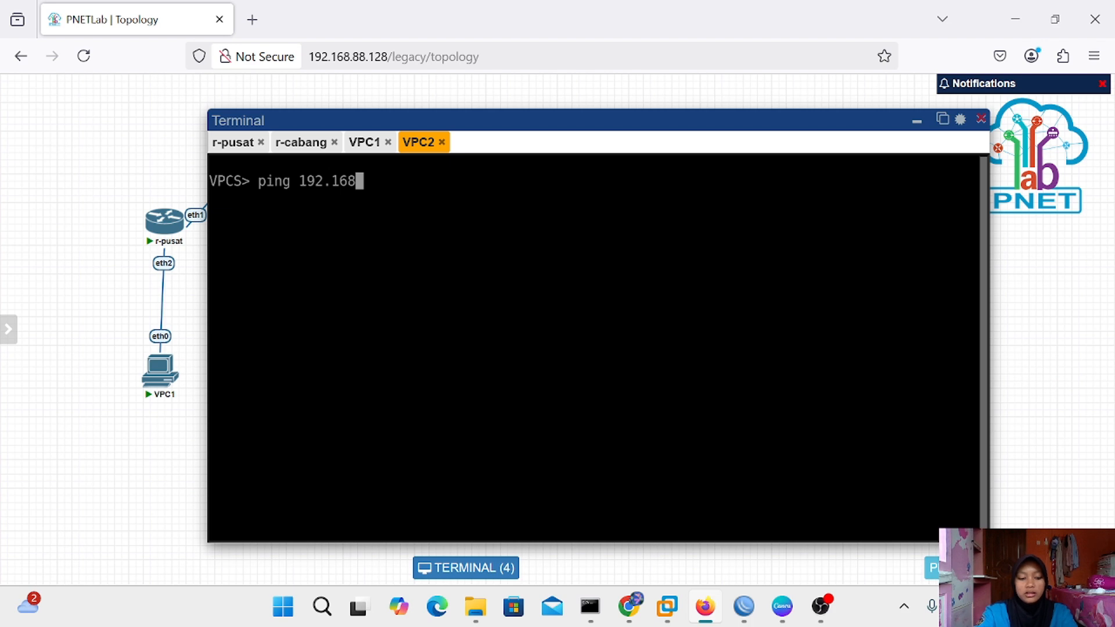
text(.1.2)
key(Return)
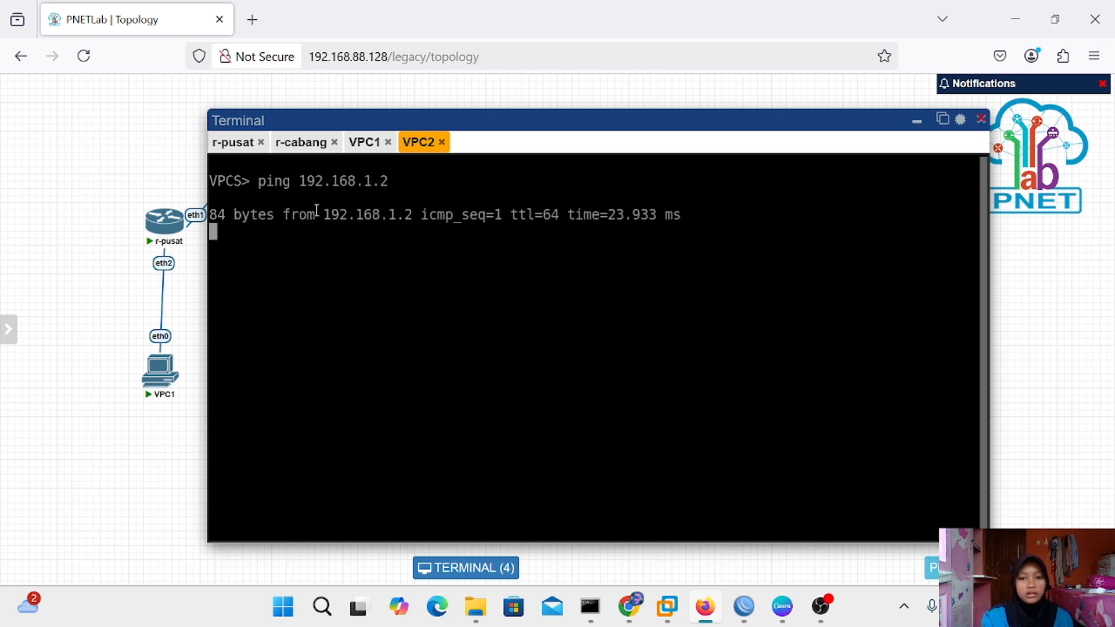
key(ctrl+c)
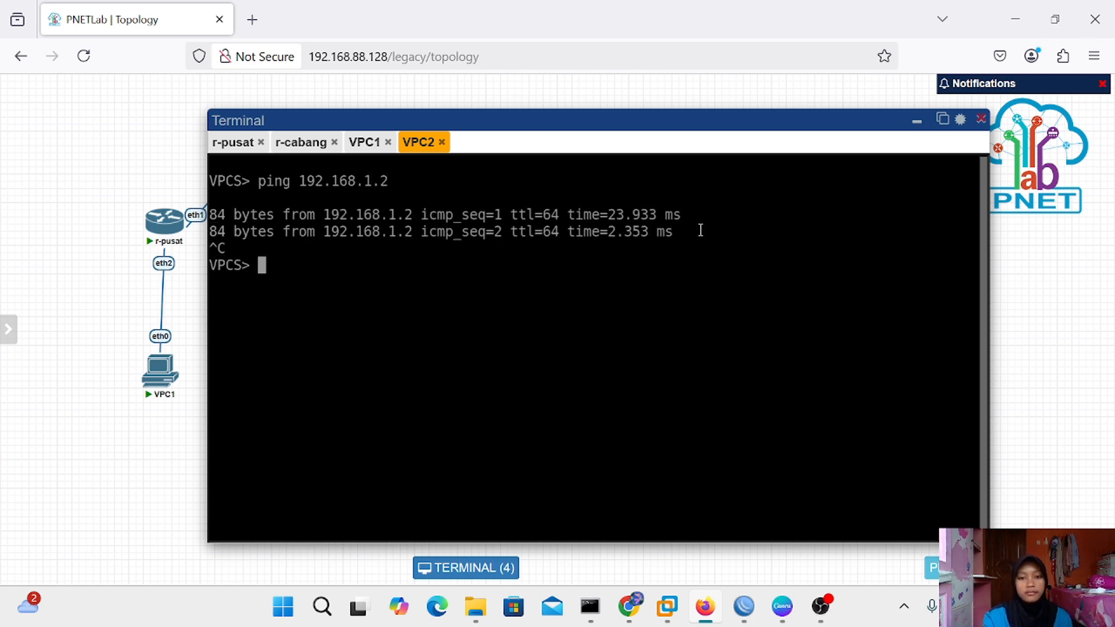
click(916, 123)
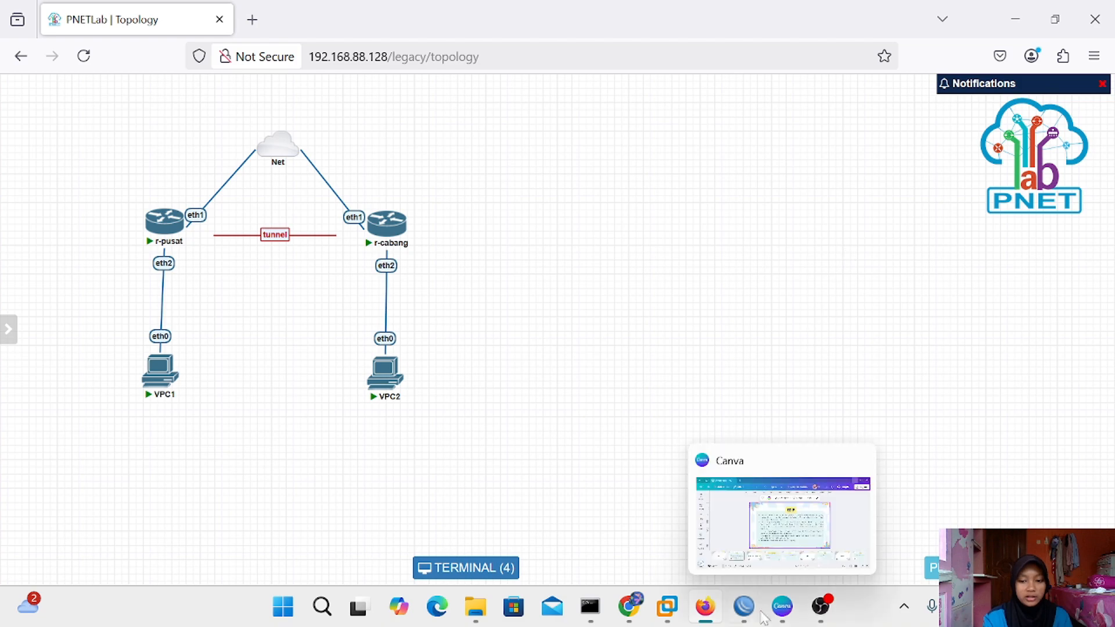
Open the IP Firewall NAT rules on r-pusat's WinBox
mouse_move(744, 607)
click(690, 500)
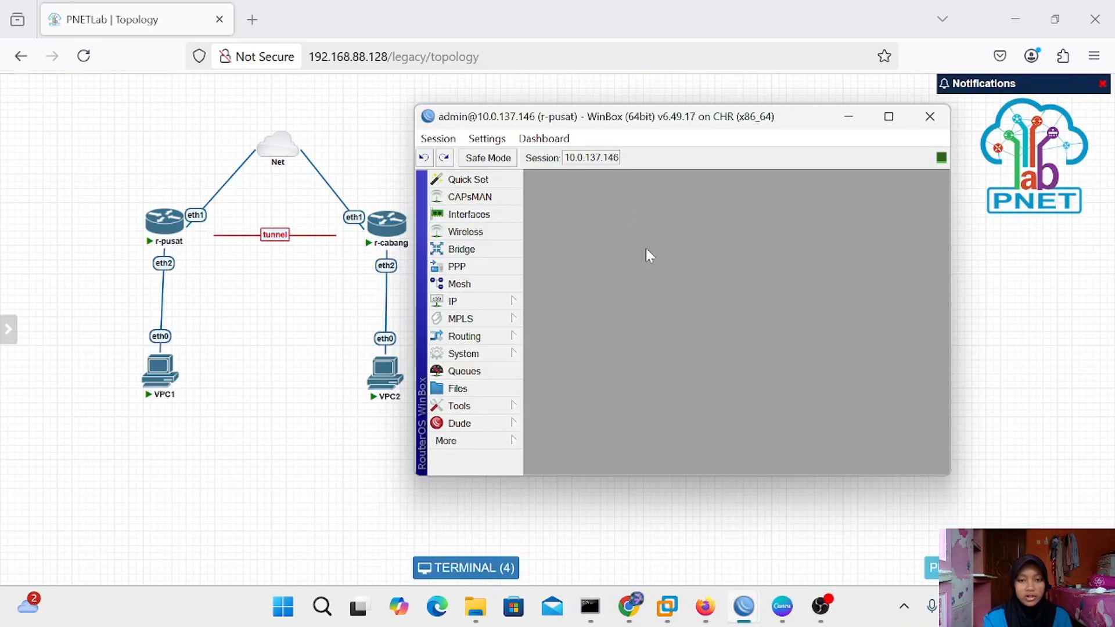
click(455, 302)
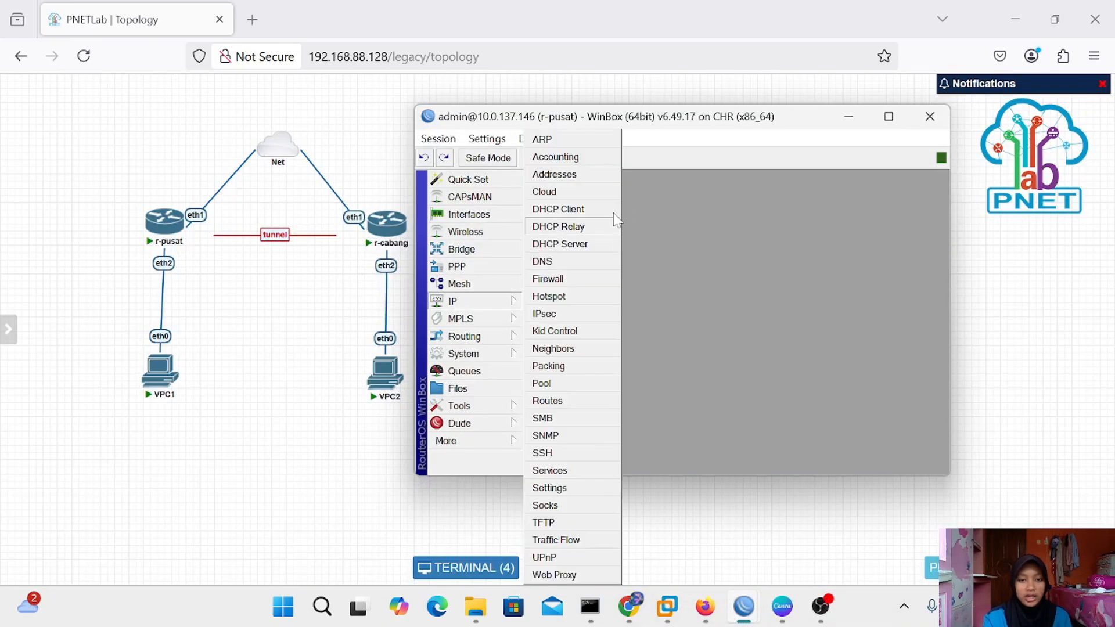
click(585, 284)
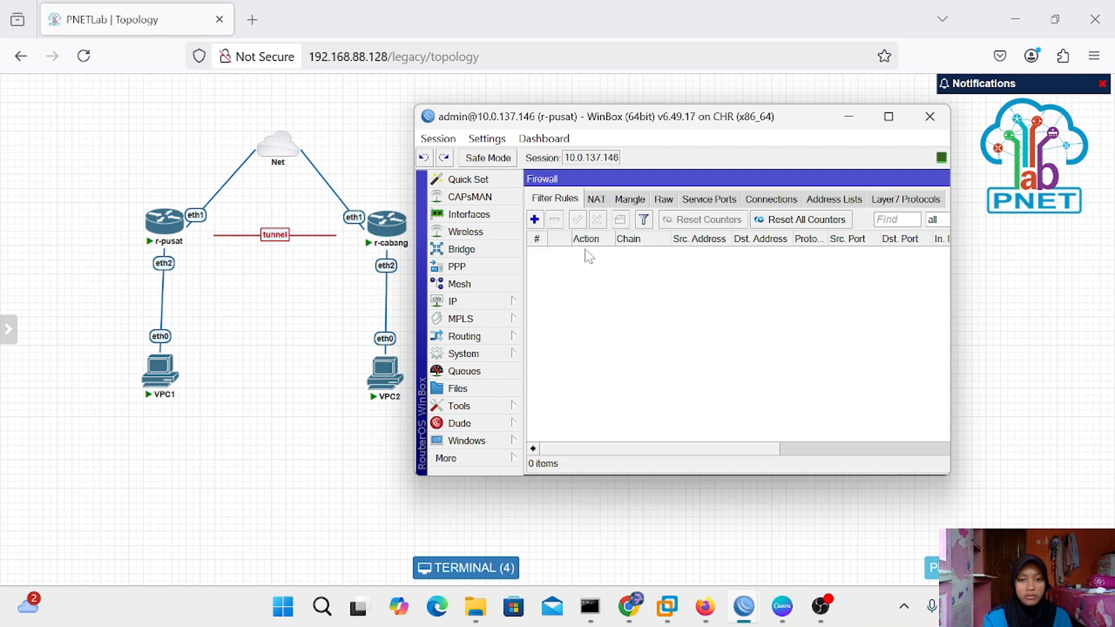
click(596, 200)
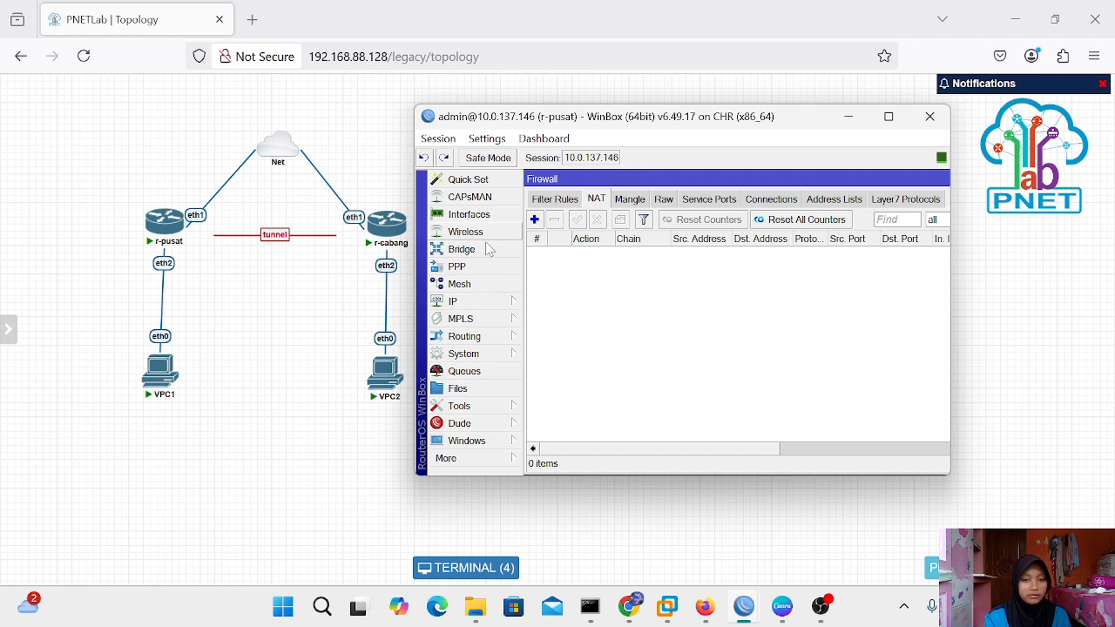
Add a srcnat masquerade rule with out-interface ether1, then minimize WinBox
click(534, 220)
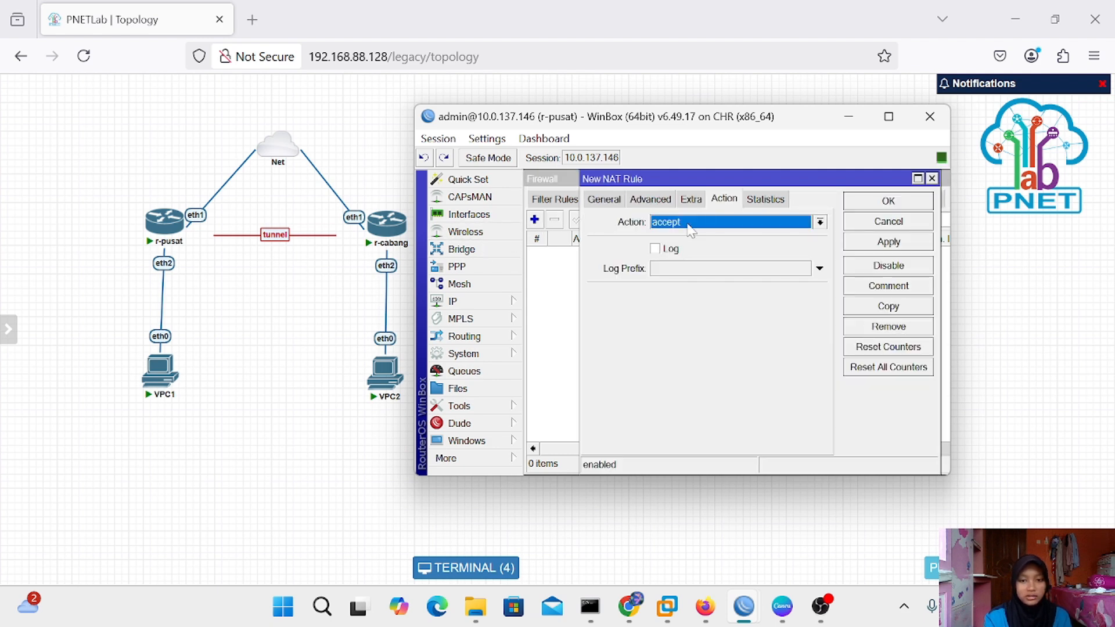
click(594, 202)
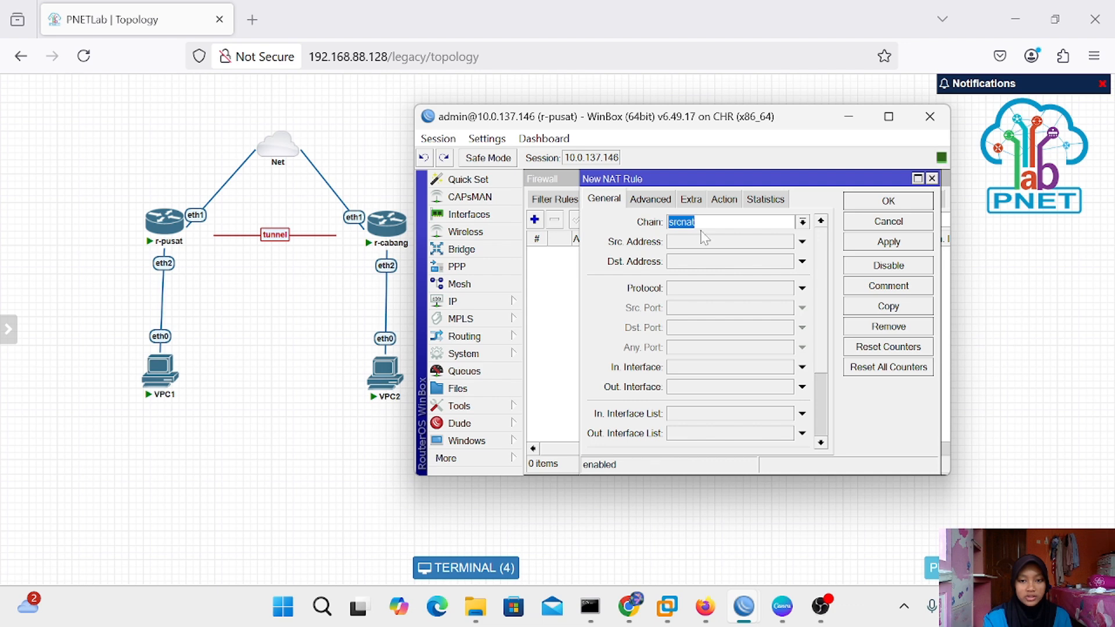
click(803, 386)
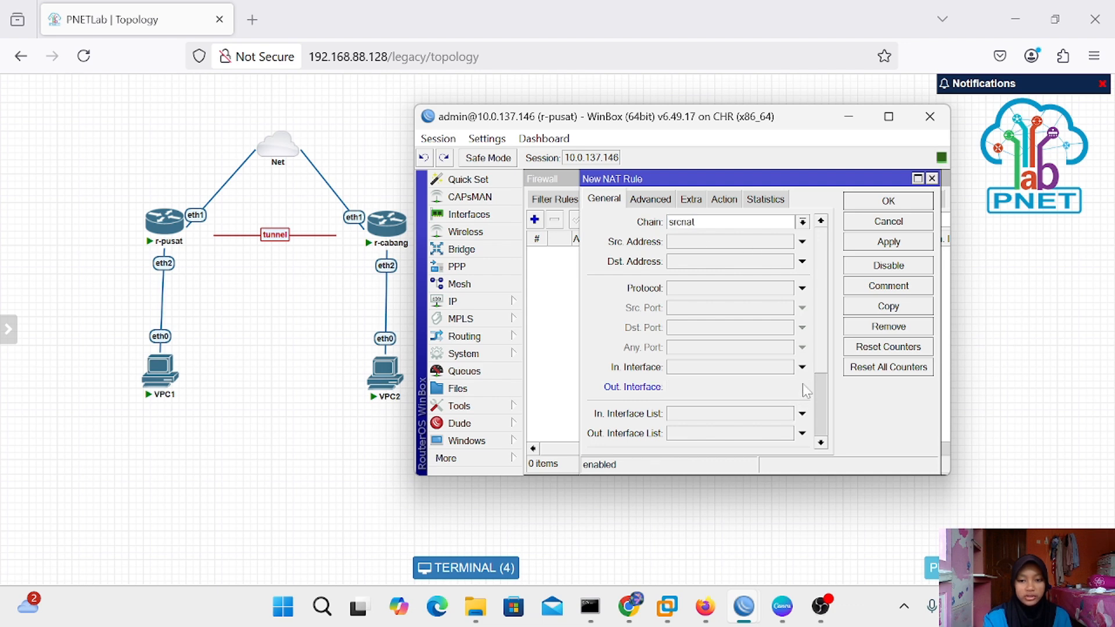
click(724, 201)
click(821, 222)
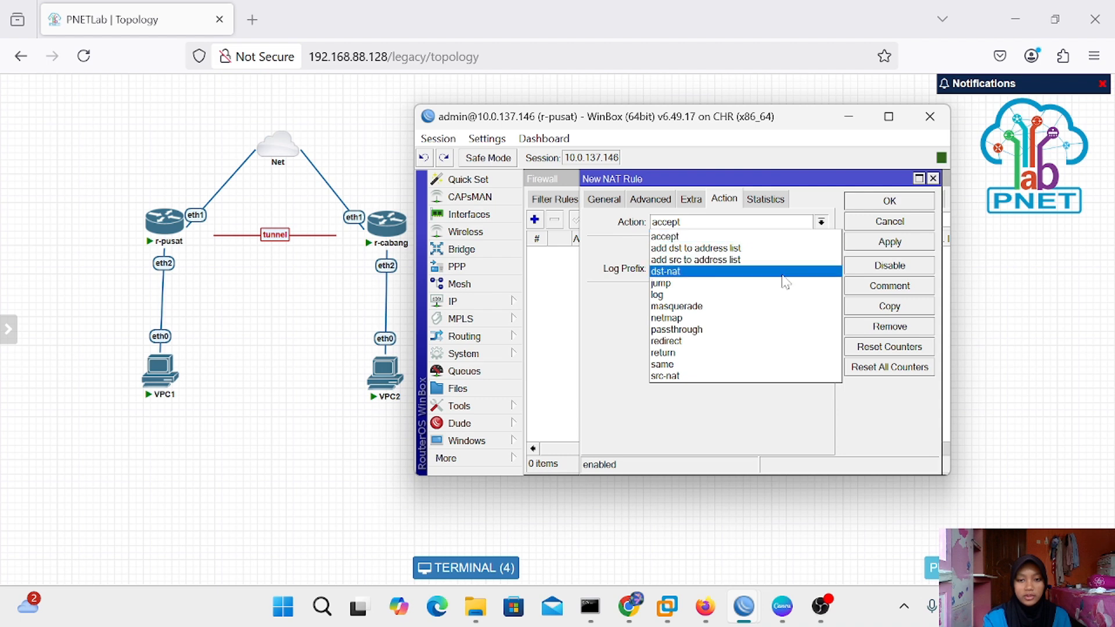
click(793, 306)
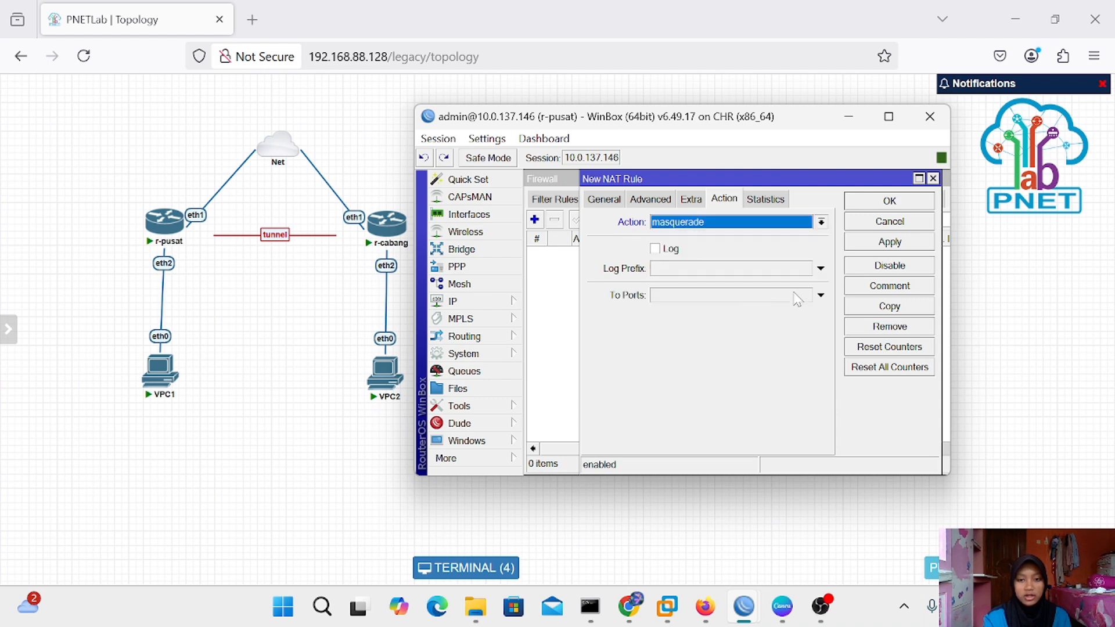
click(917, 242)
click(900, 195)
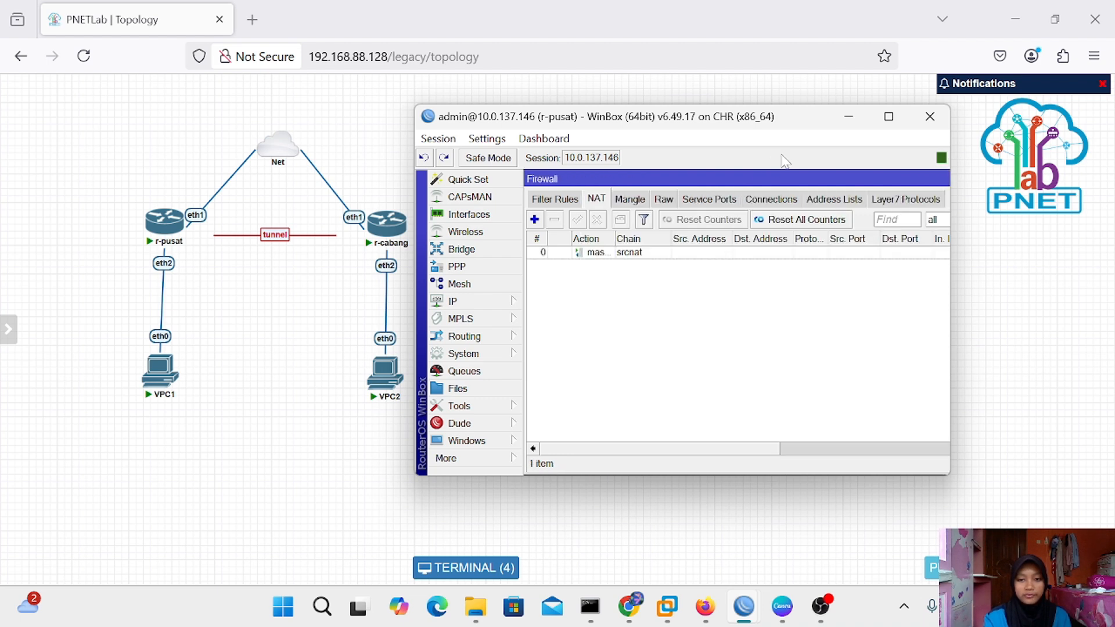
click(851, 123)
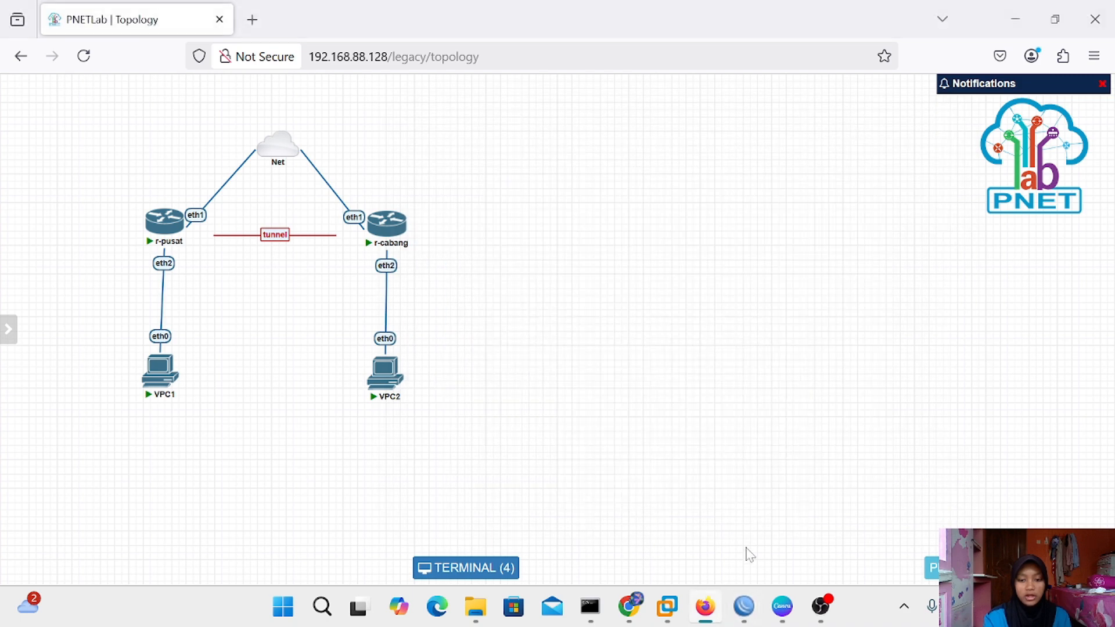
Open the IP Firewall NAT rules on r-cabang's WinBox
mouse_move(743, 607)
click(803, 508)
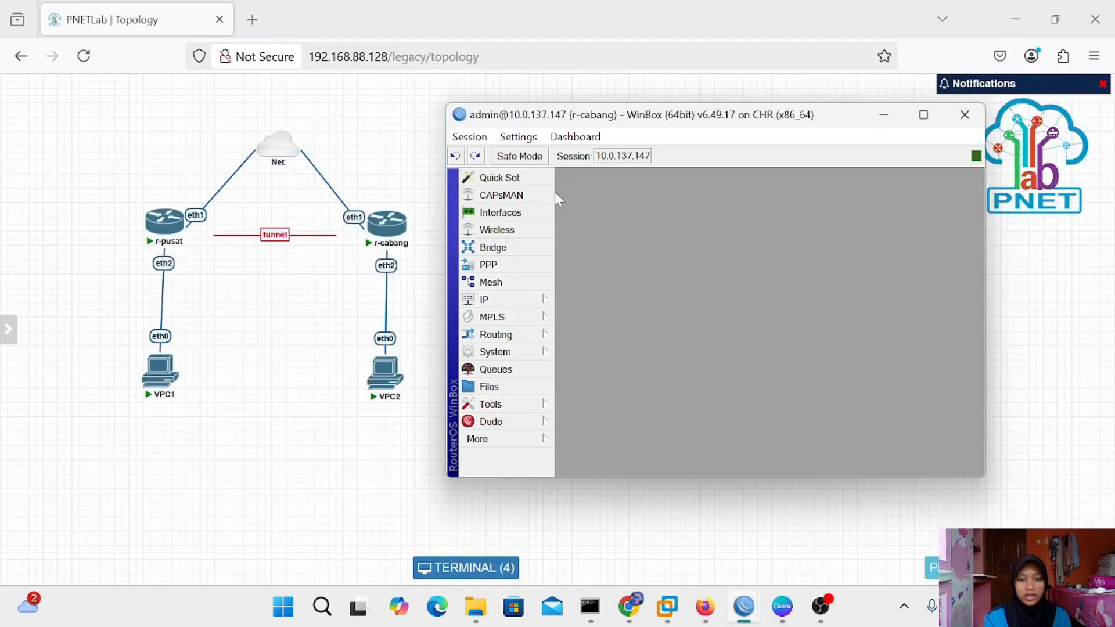
click(493, 299)
click(581, 280)
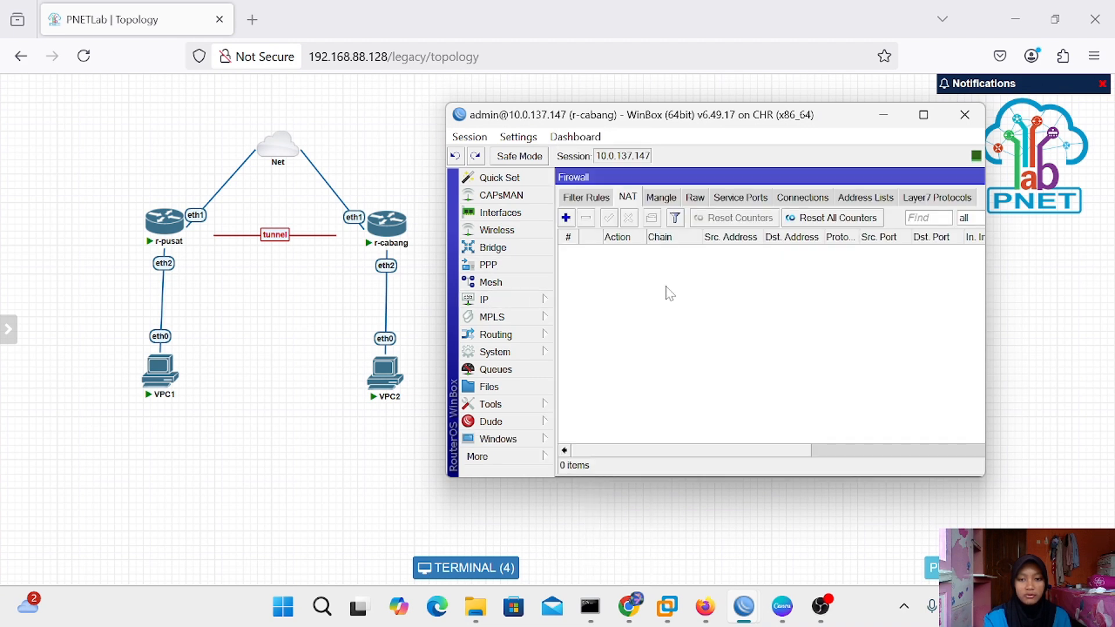
Add a srcnat masquerade rule with out-interface ether1, then hide WinBox
click(570, 216)
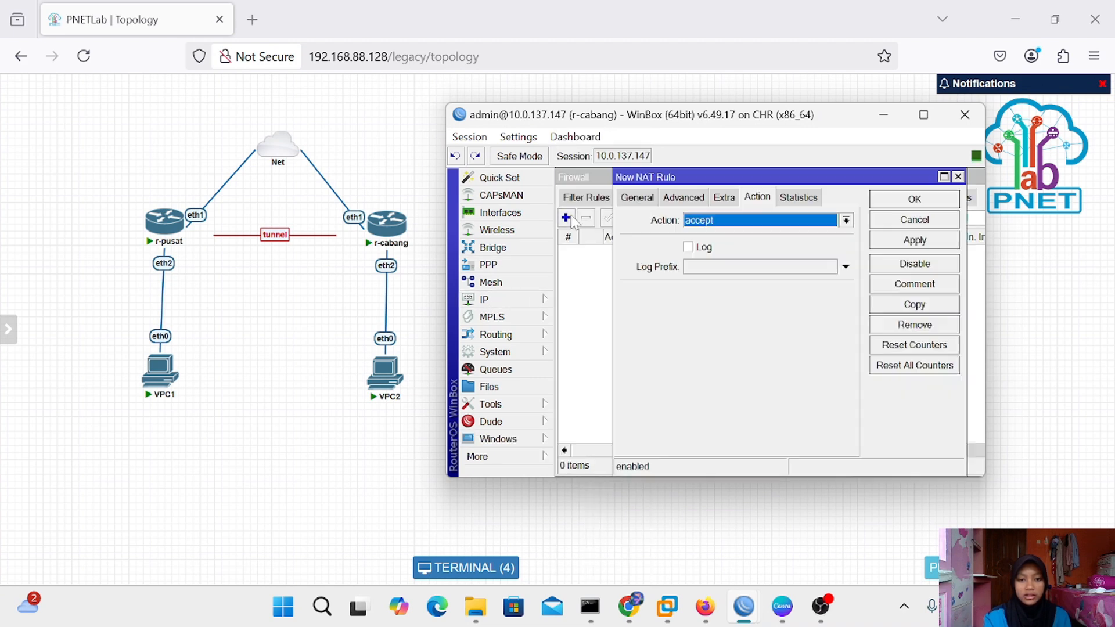
click(620, 197)
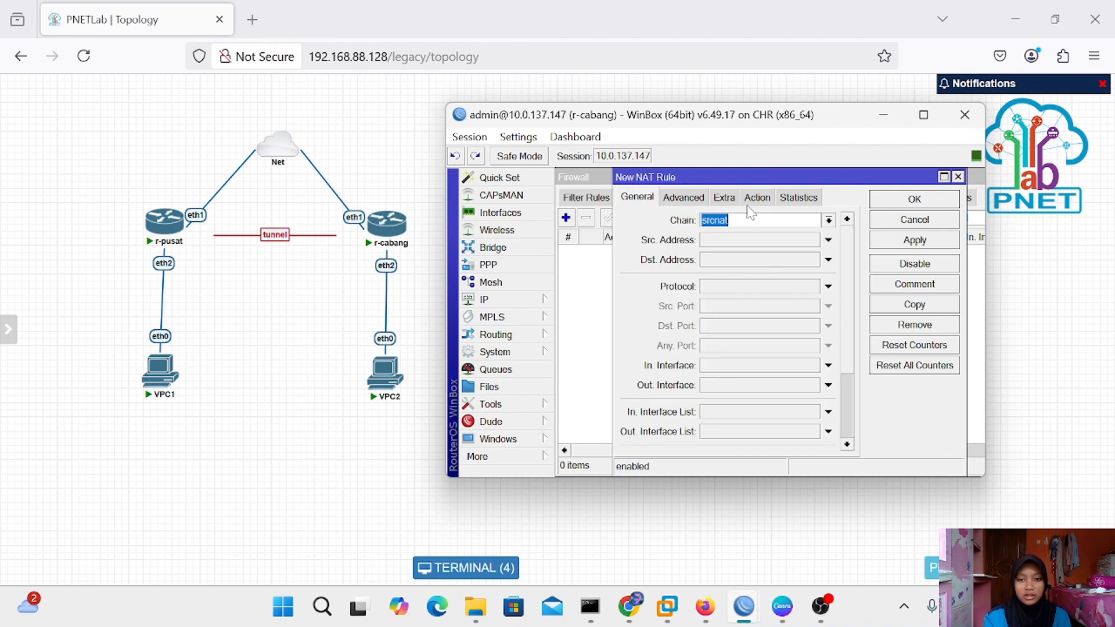
click(828, 386)
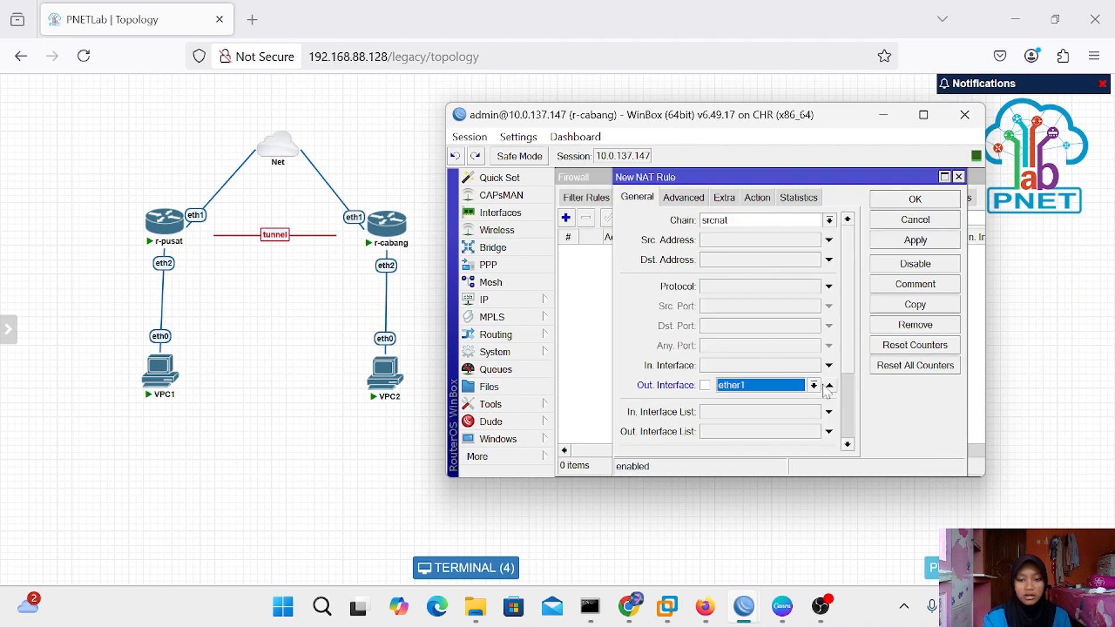
click(757, 197)
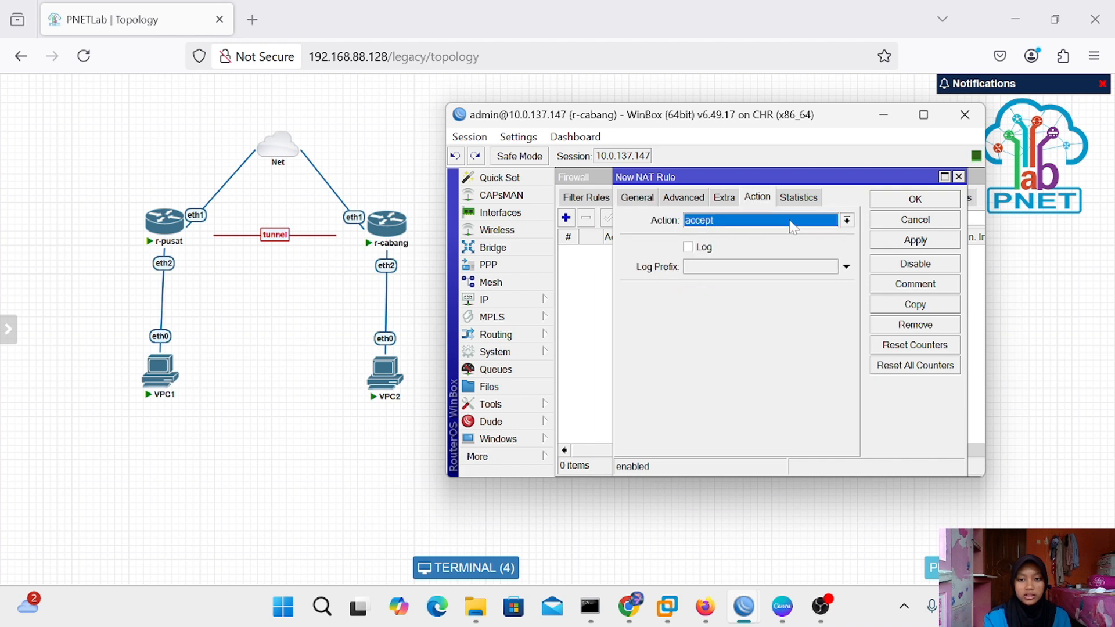
click(847, 221)
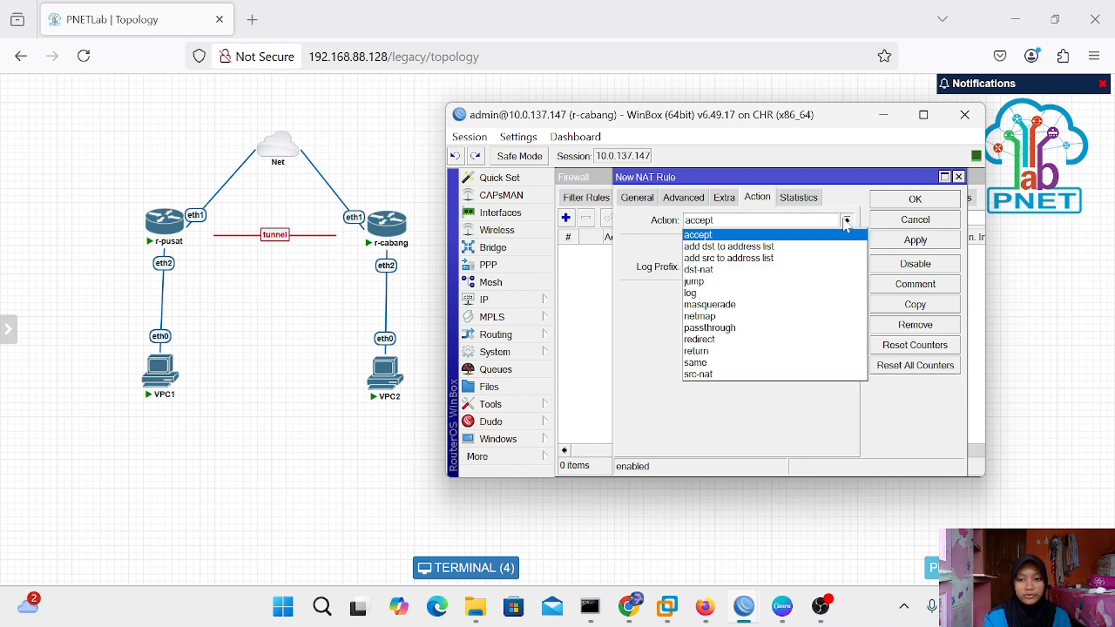
click(796, 306)
click(938, 242)
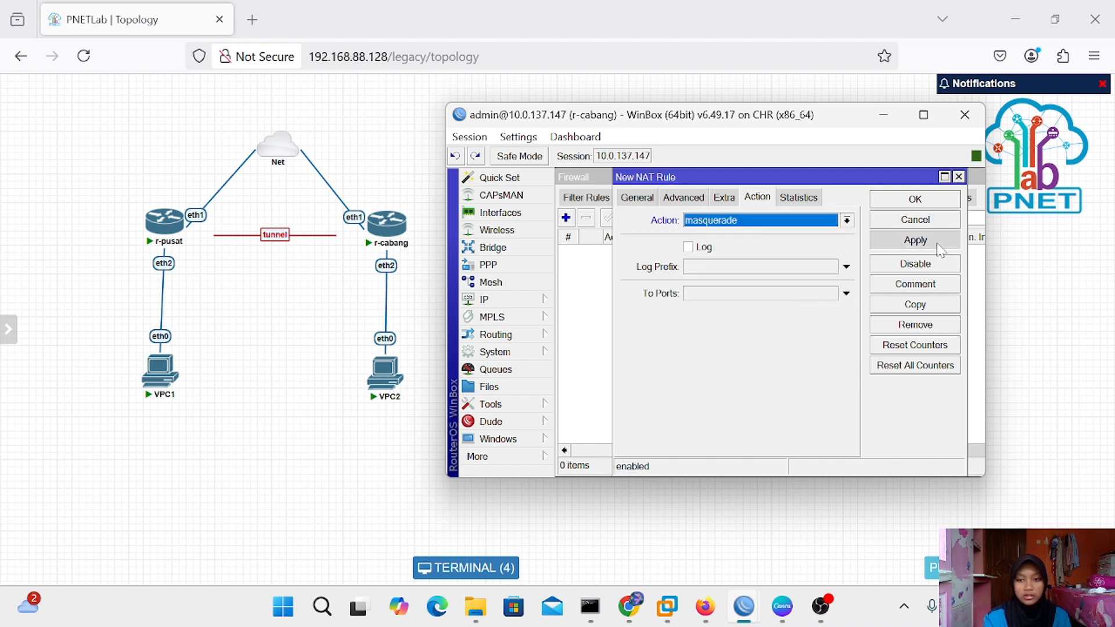
click(931, 200)
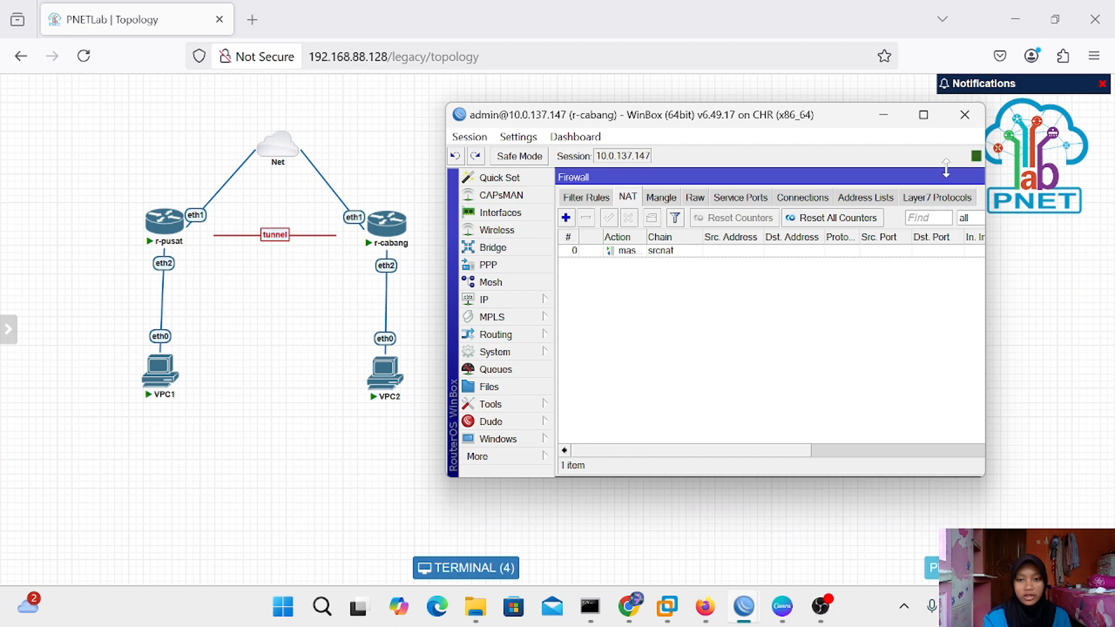
click(883, 114)
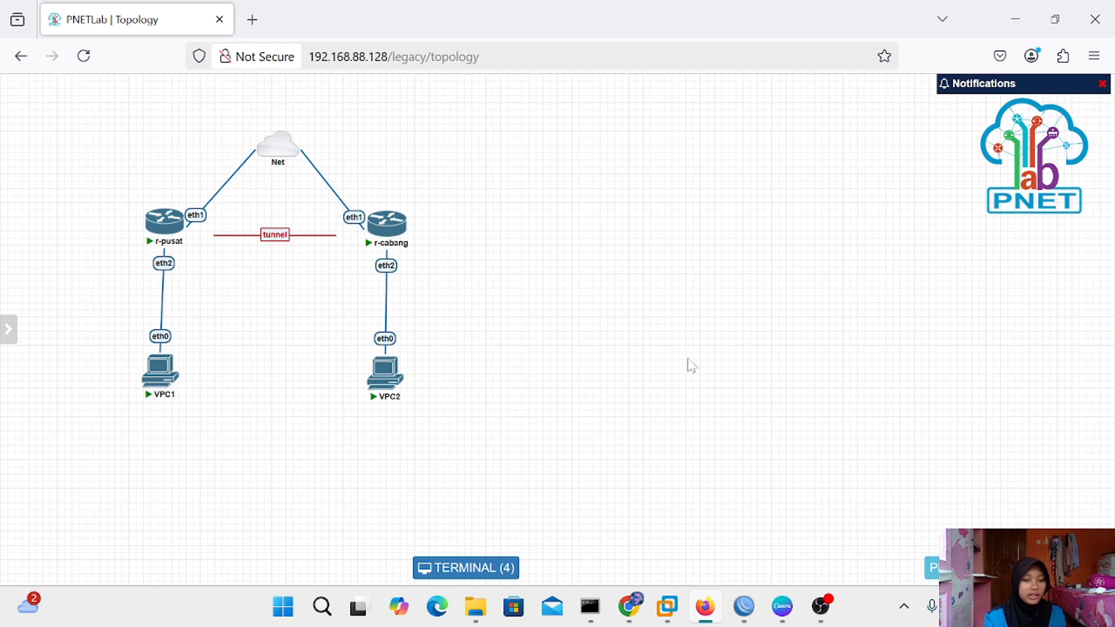
Check VPC2's IP settings, then set address 192.168.1.7 with gateway 192.168.1.2
click(378, 377)
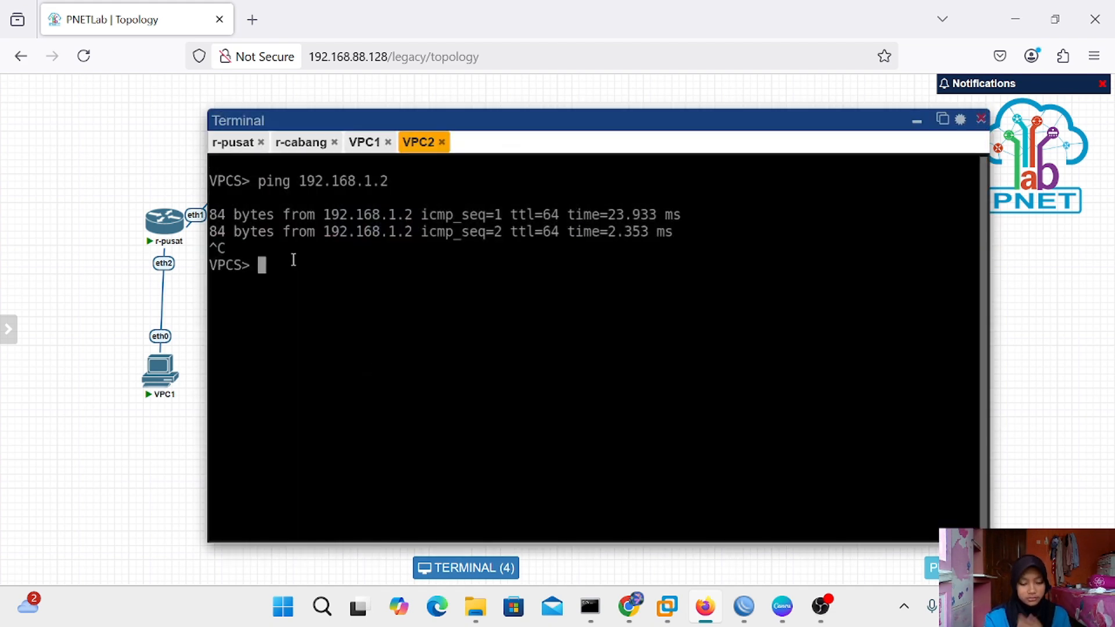
text(sho)
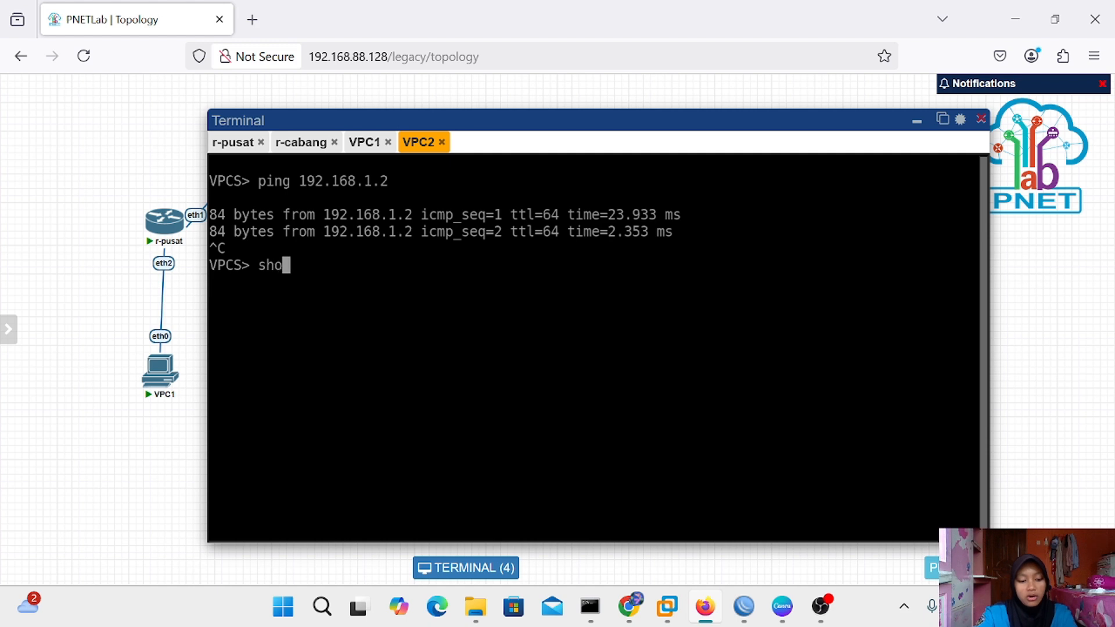
text(w ip)
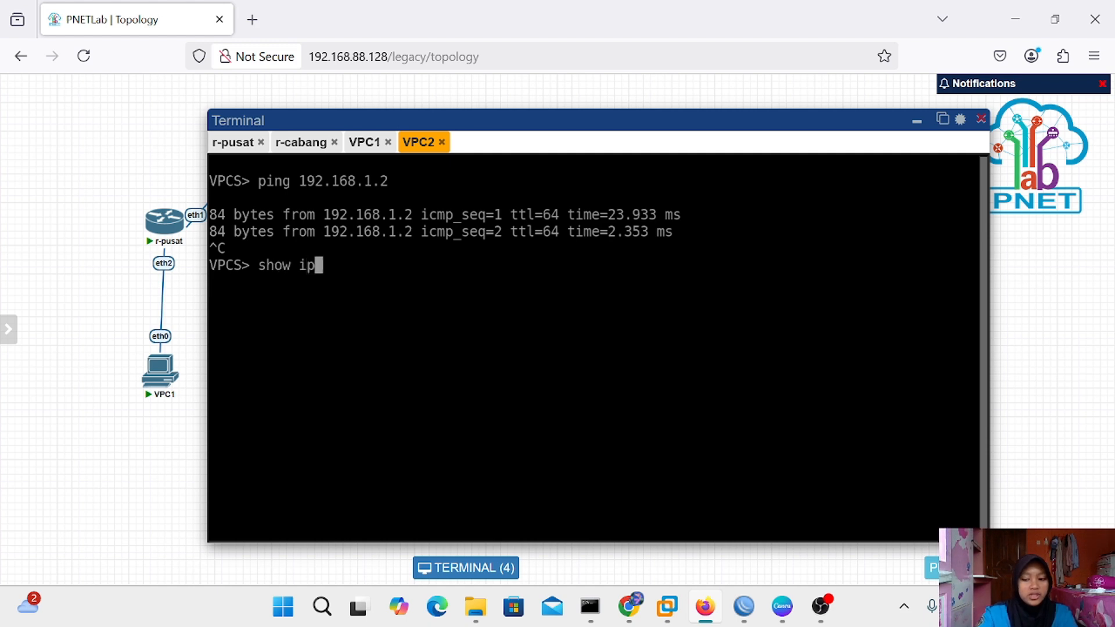
key(Return)
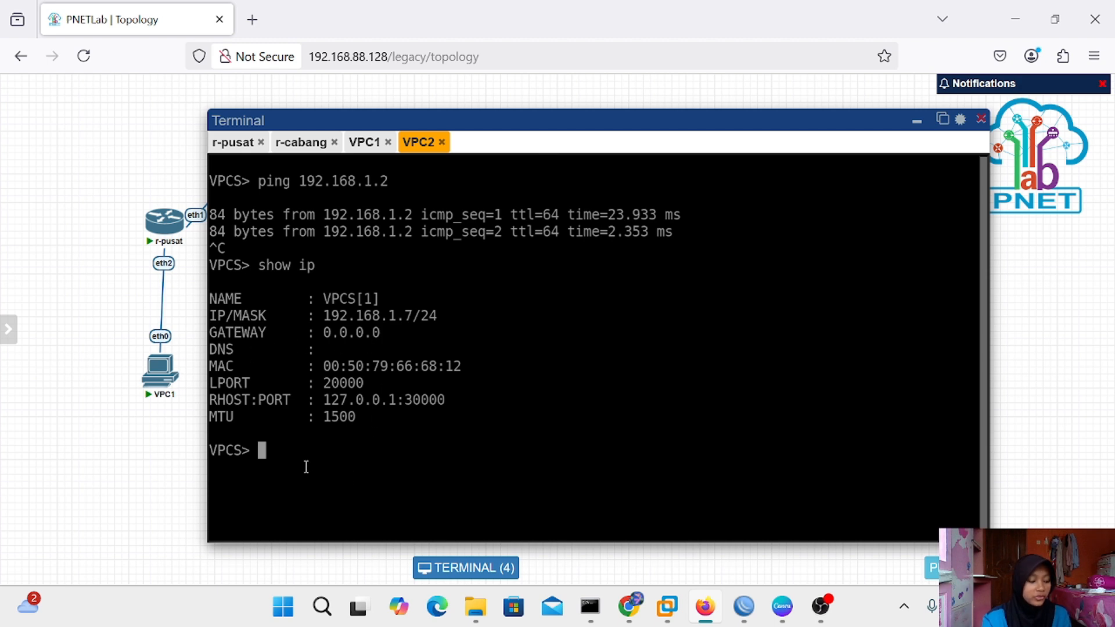
text(ip)
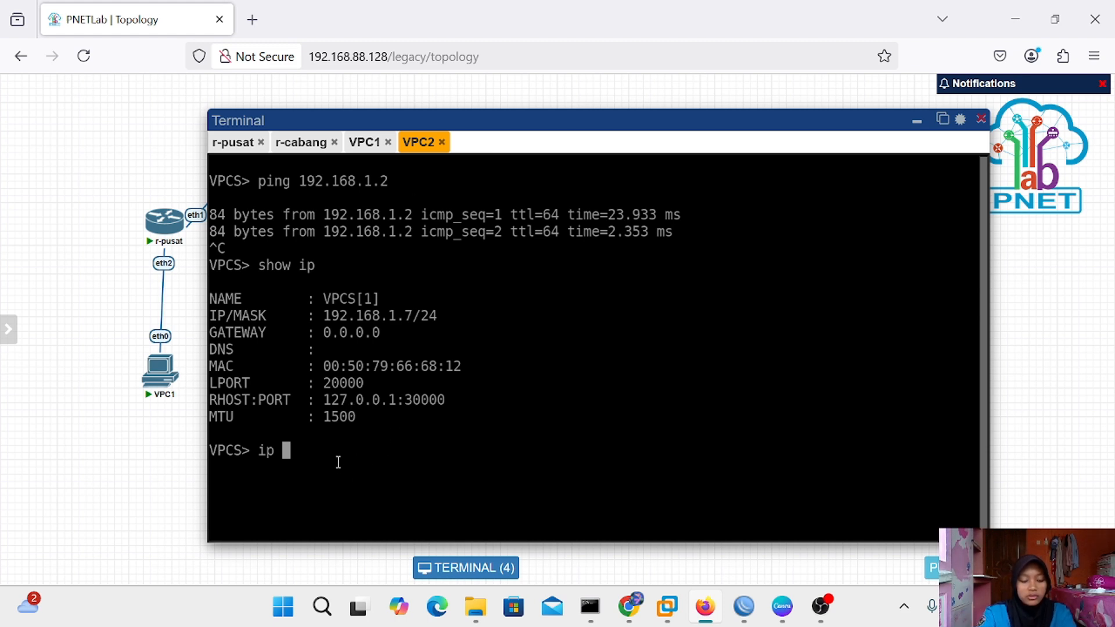
text(192.1)
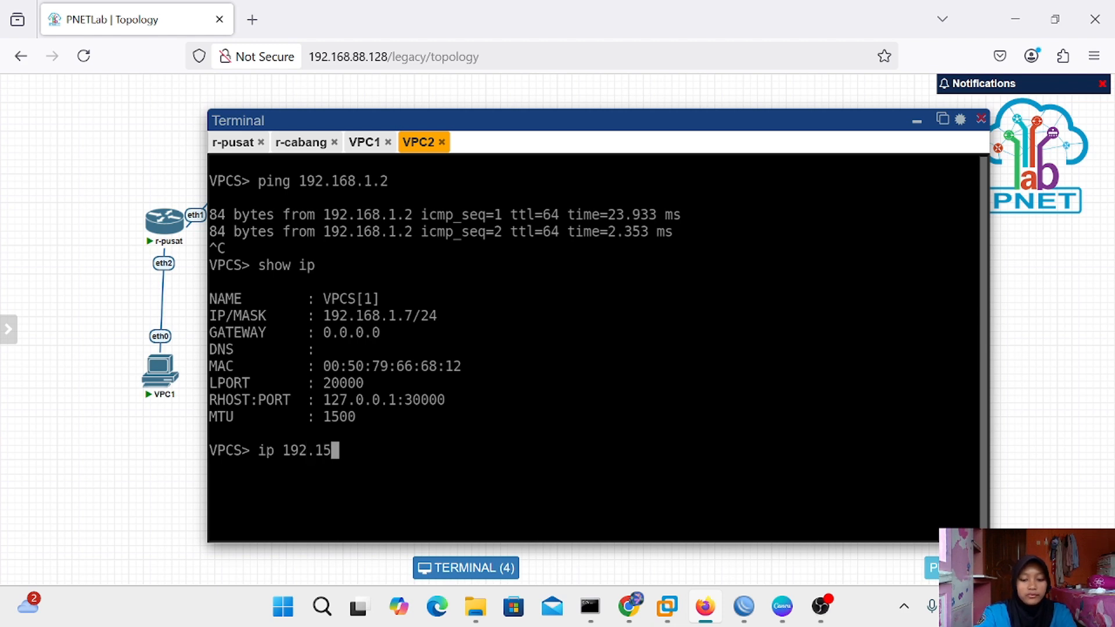
text(68.)
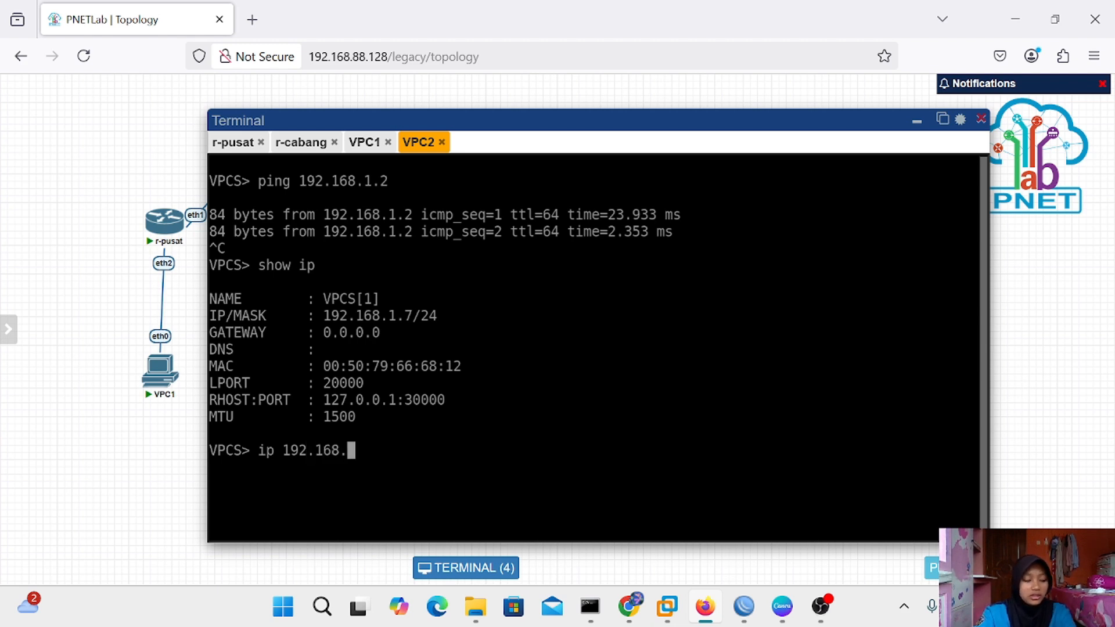
text(1)
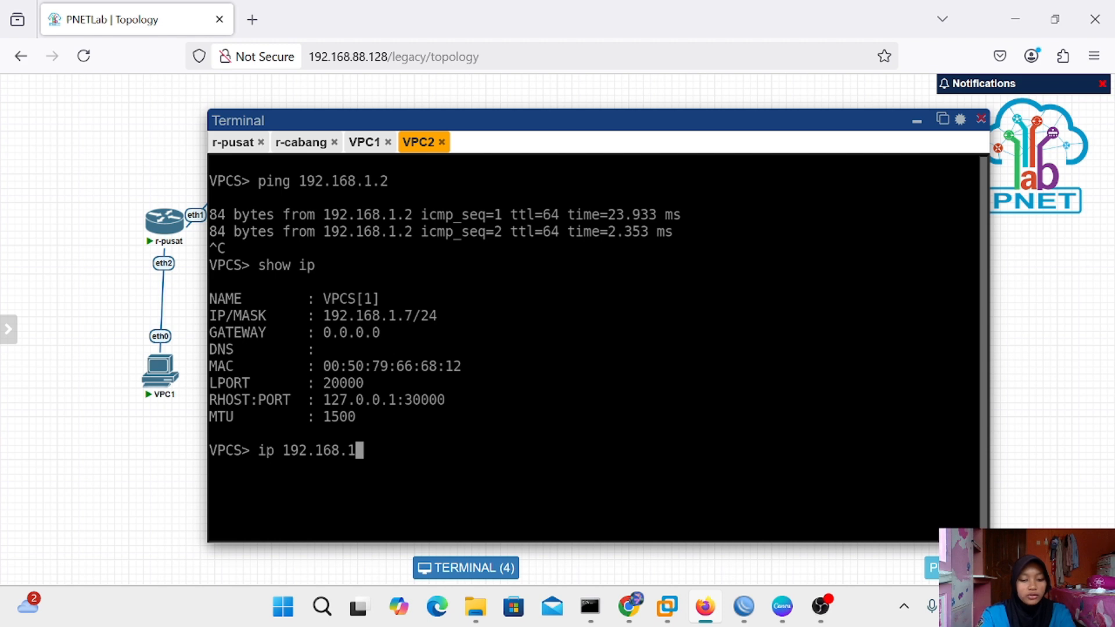
text(.7 )
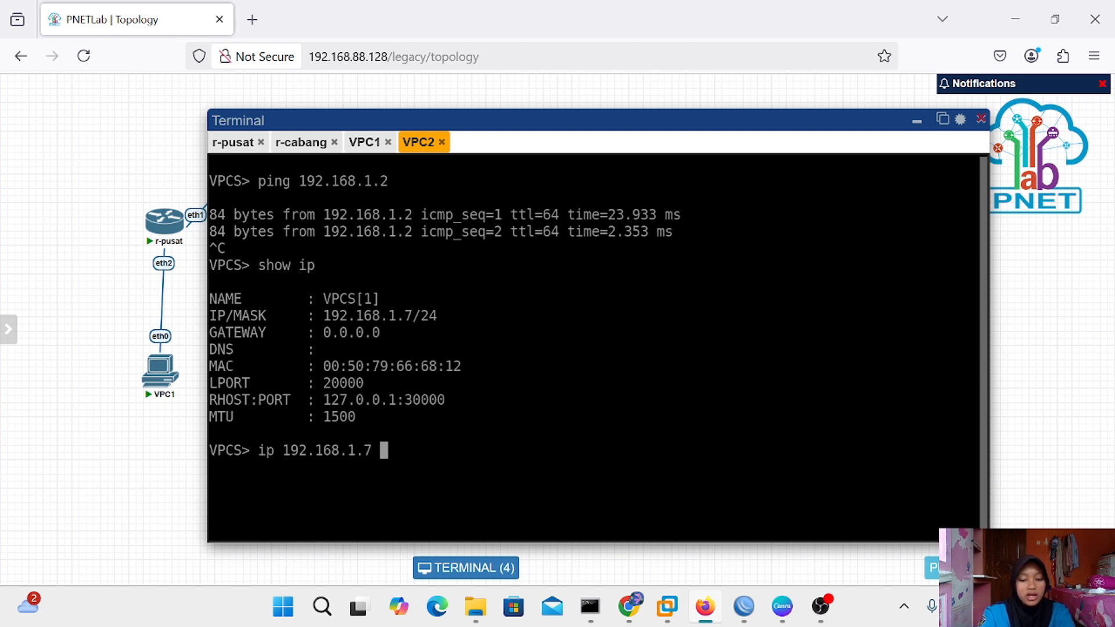
text(19)
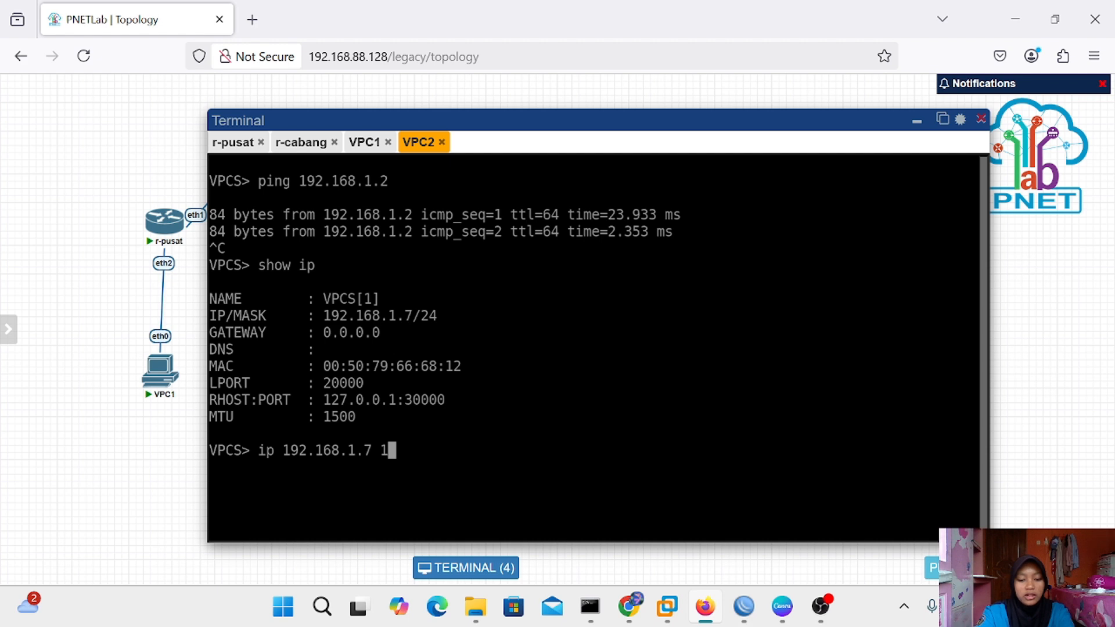
key(BackSpace)
text(92.1)
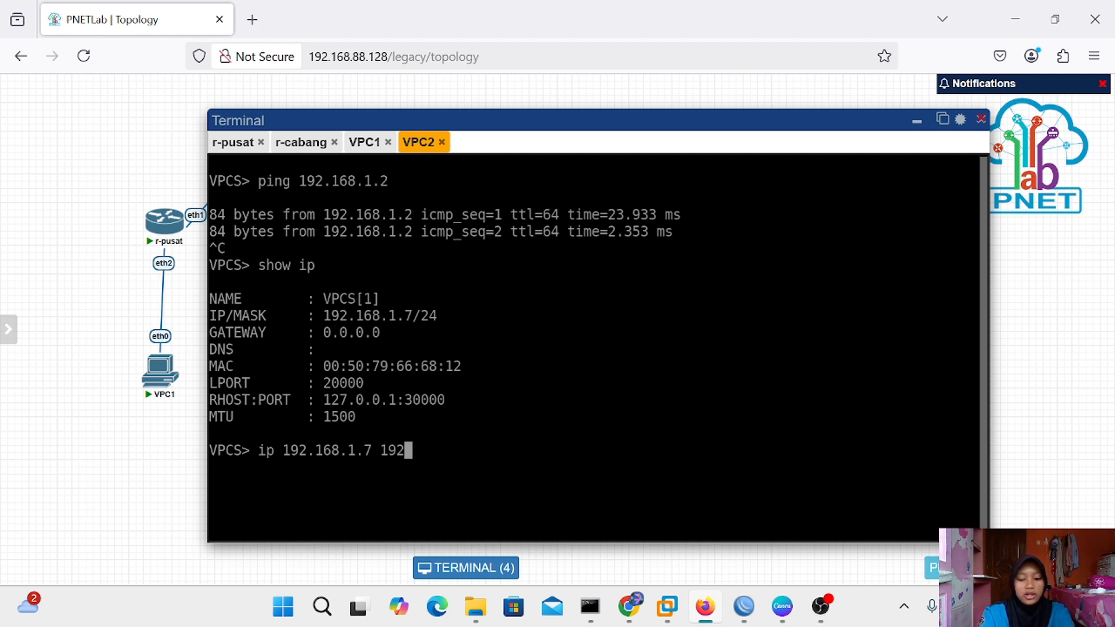
text(68.1.)
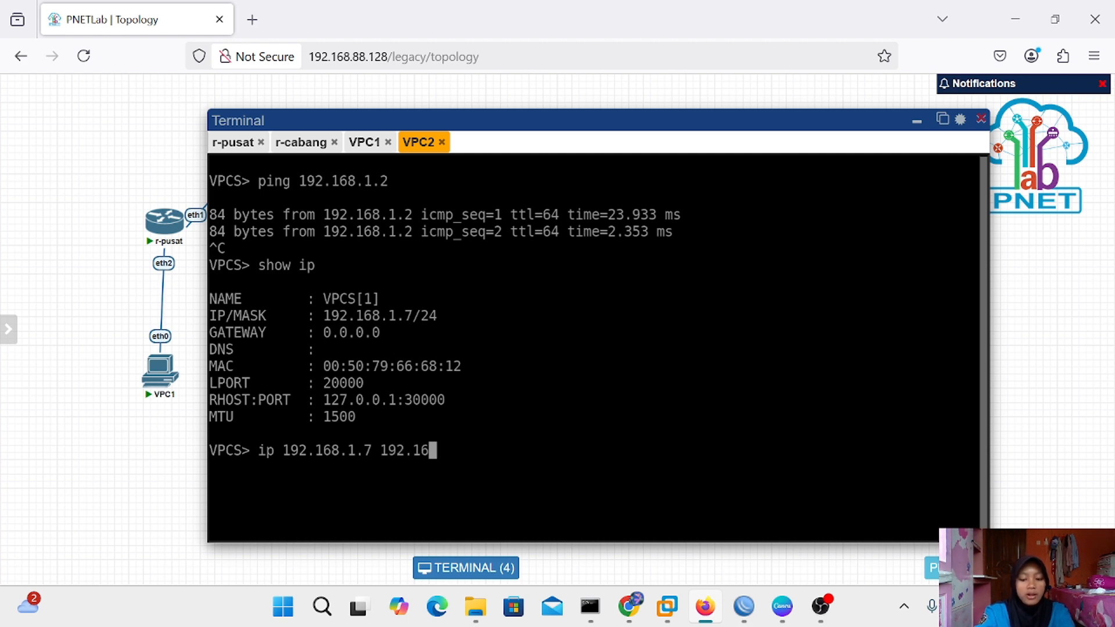
text(2)
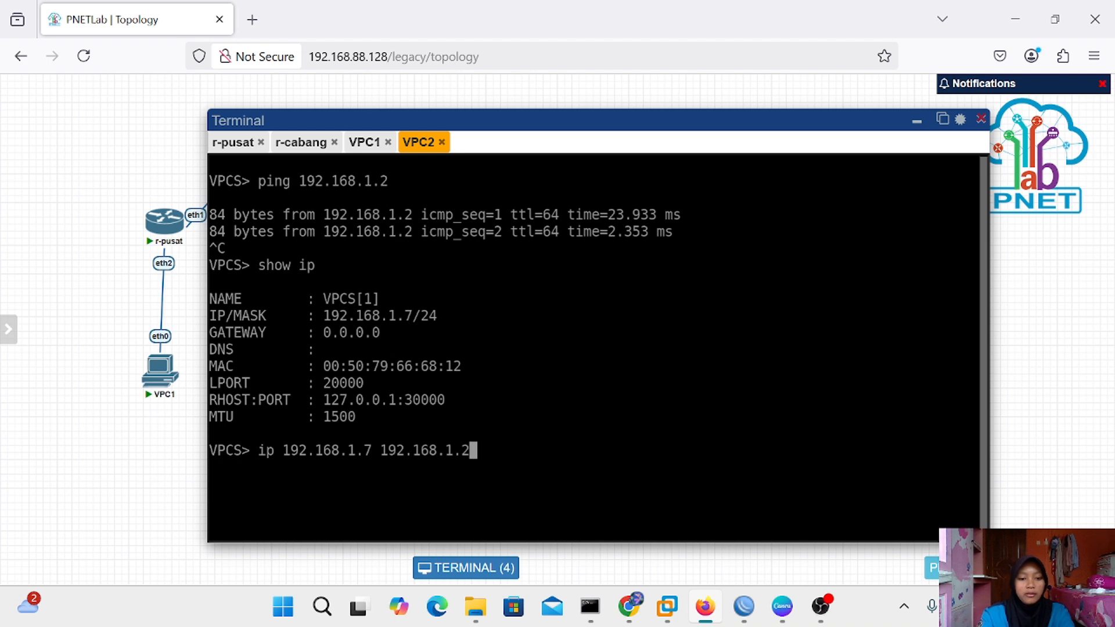
key(Return)
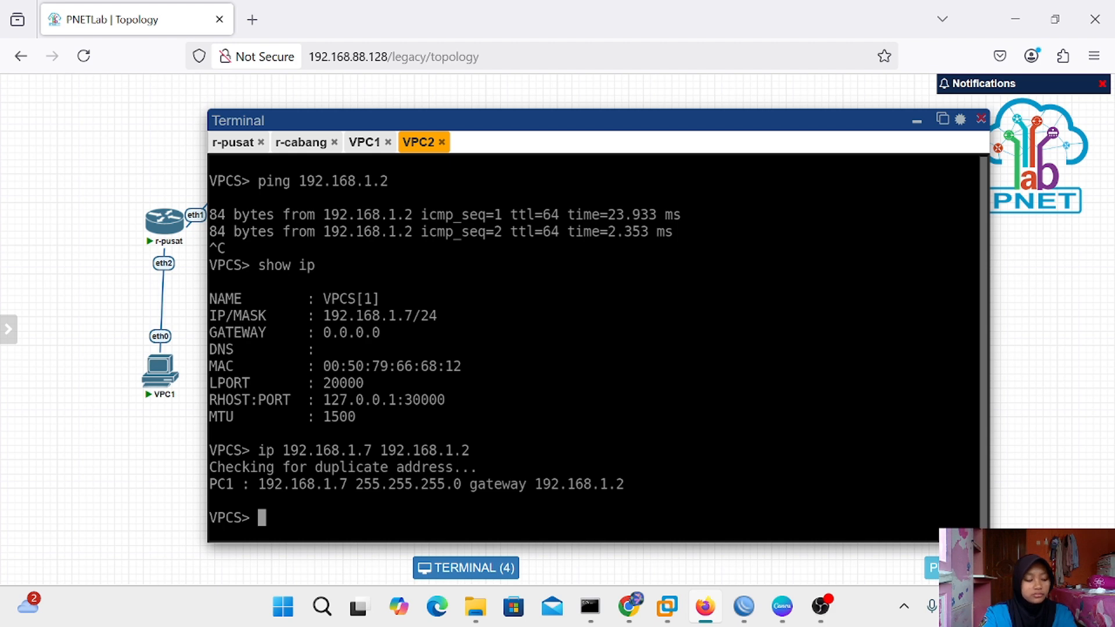
Set VPC2's DNS to 8.8.8.8, review its settings, and ping 8.8.8.8 for three replies
text(i)
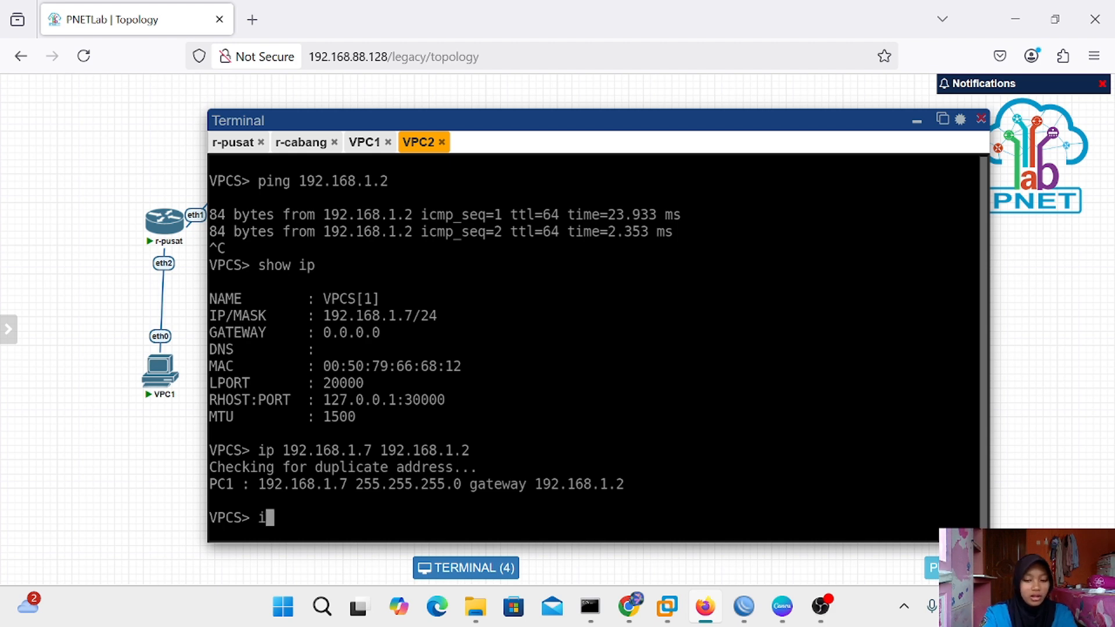
text(p dns)
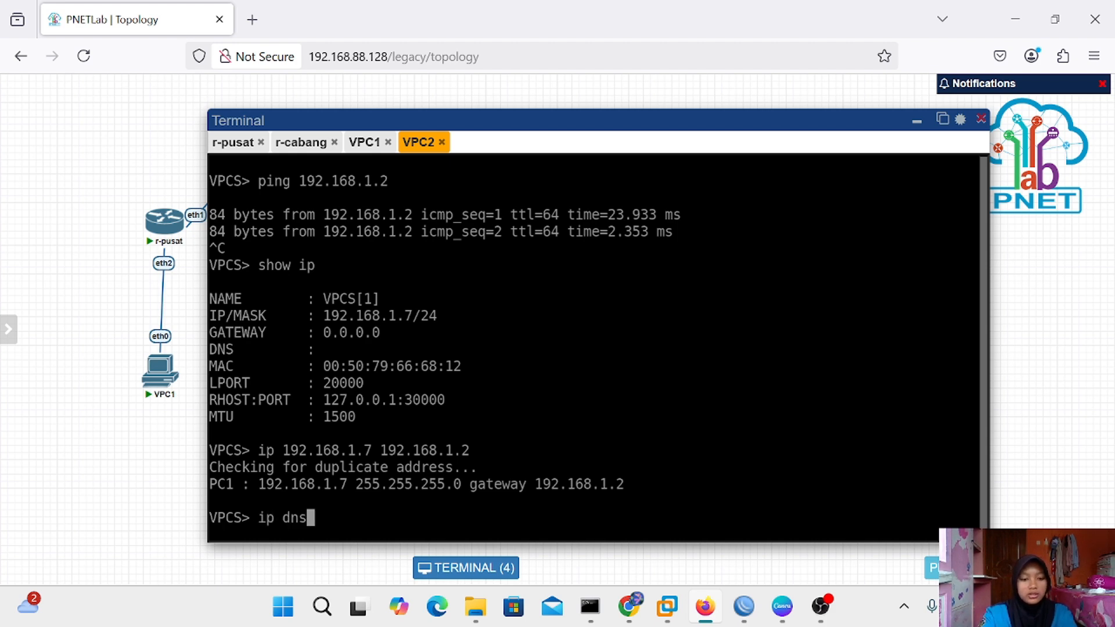
text( 8.8)
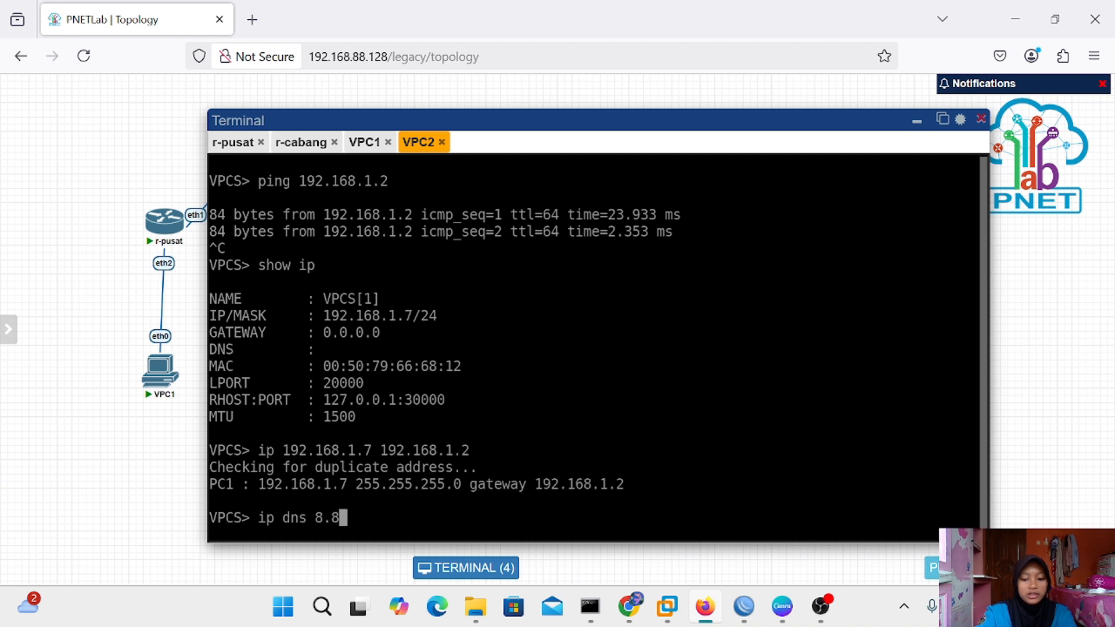
text(.8.8)
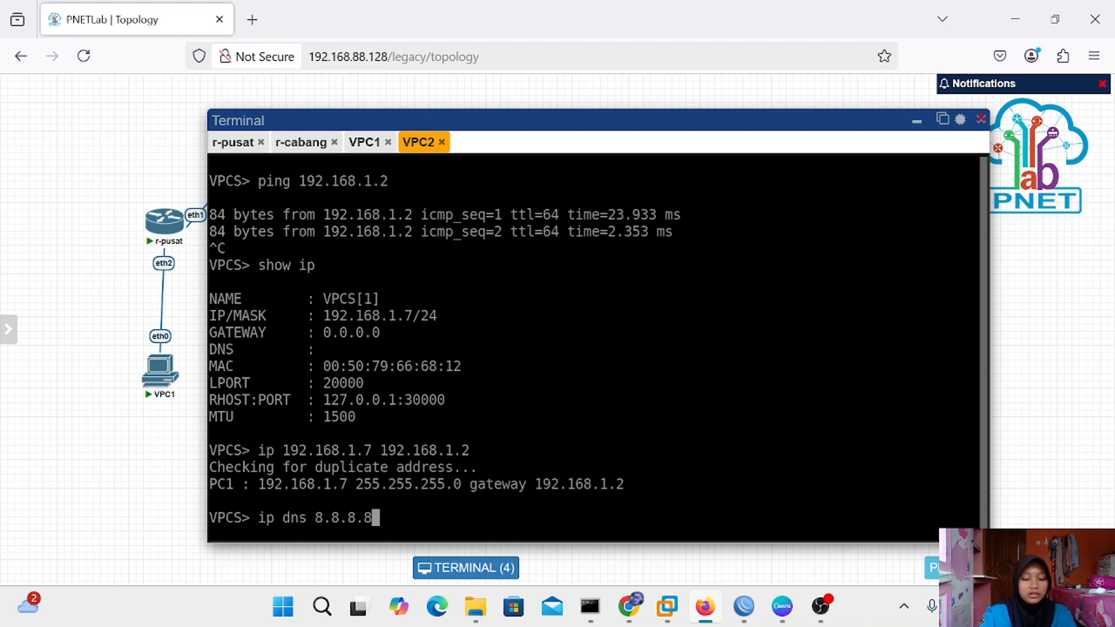
key(Return)
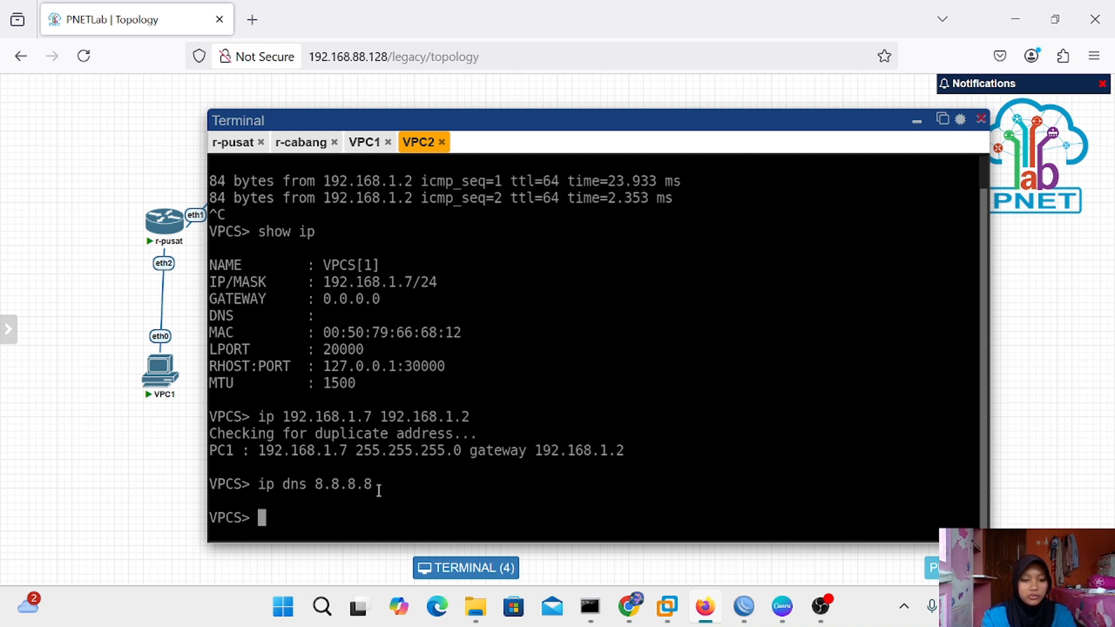
text(sw)
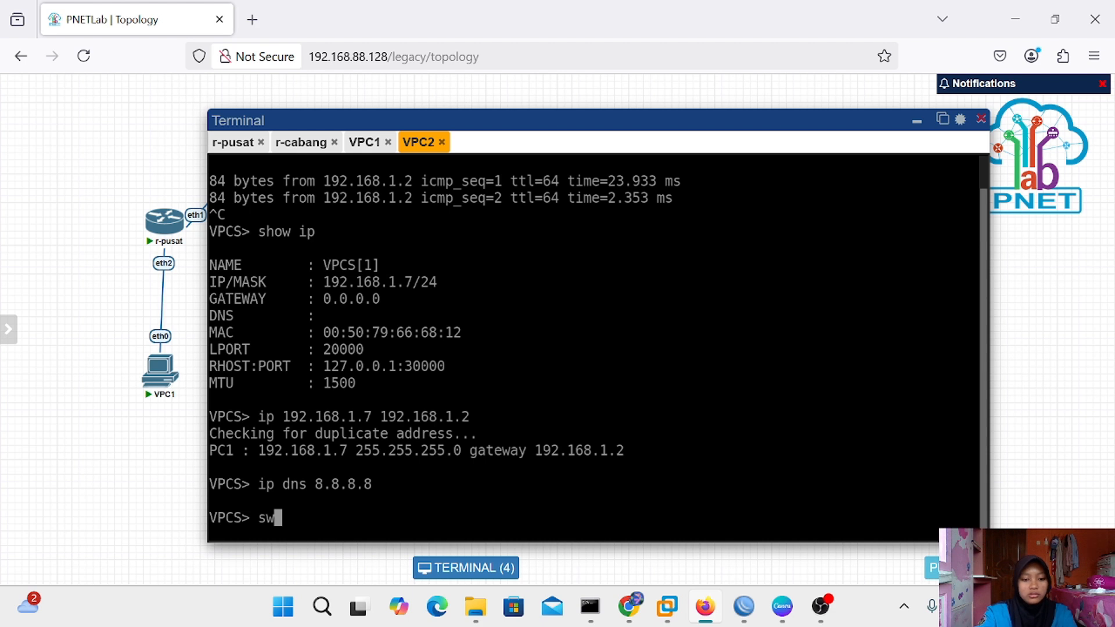
key(BackSpace)
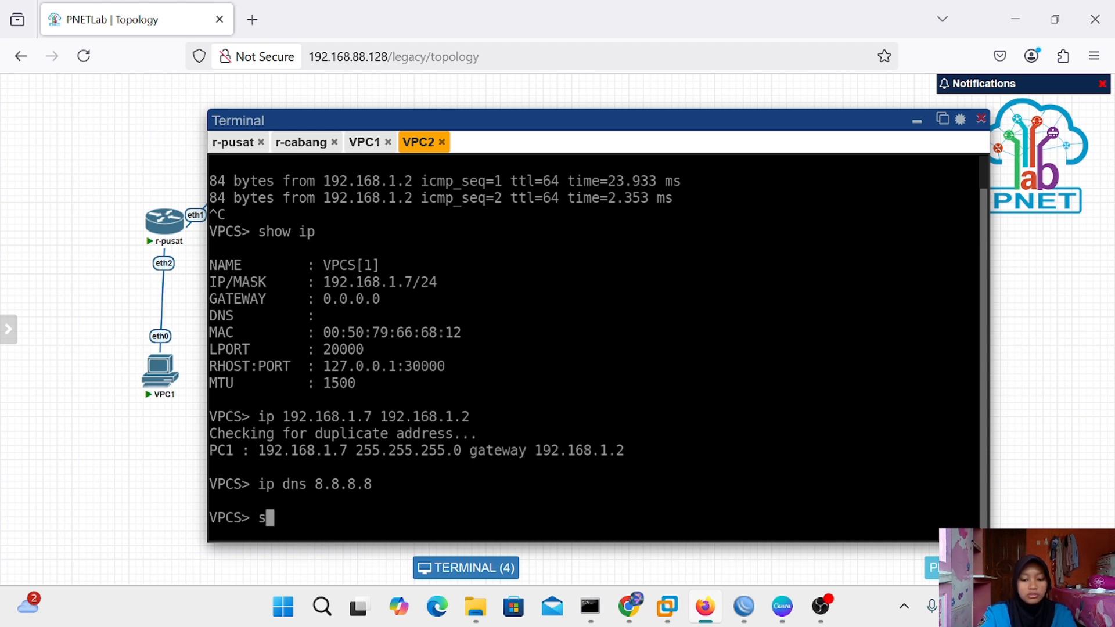
text(how ip)
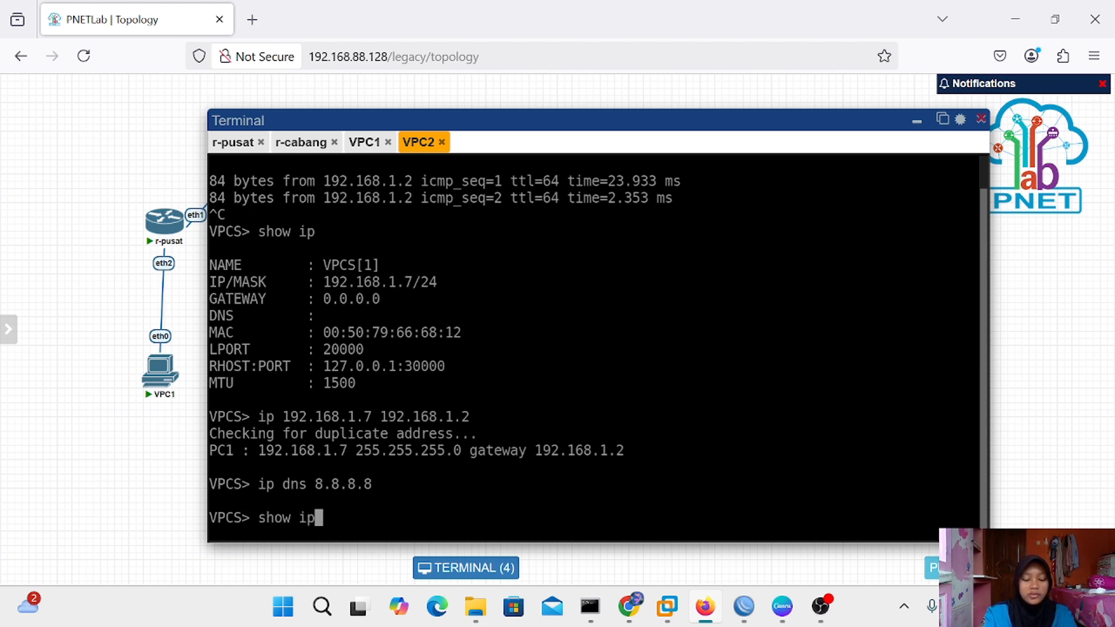
key(Return)
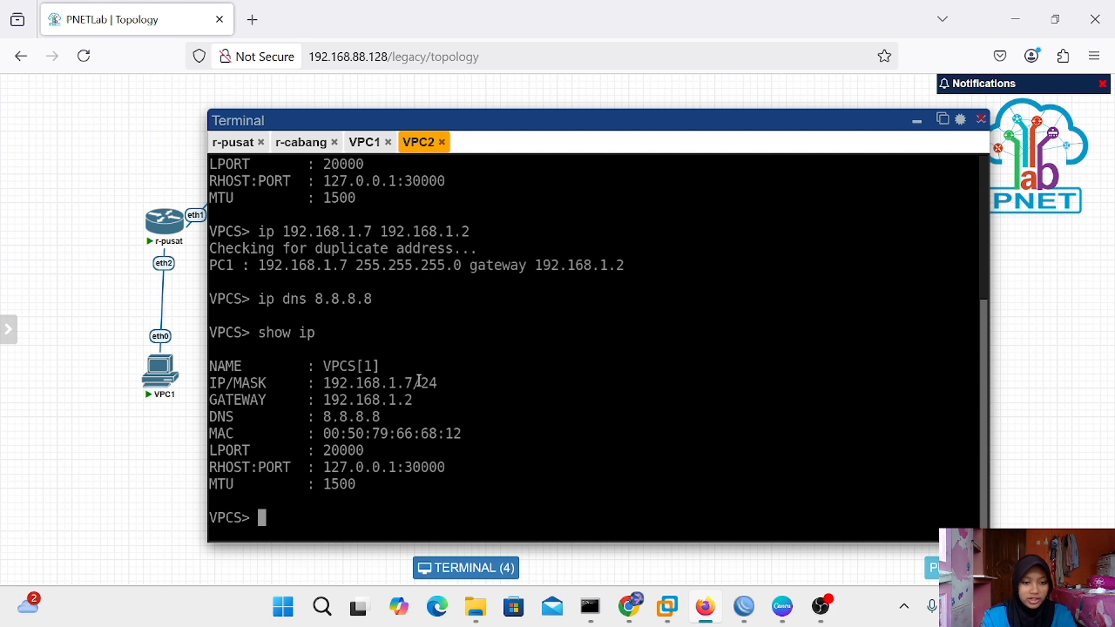
text(ping )
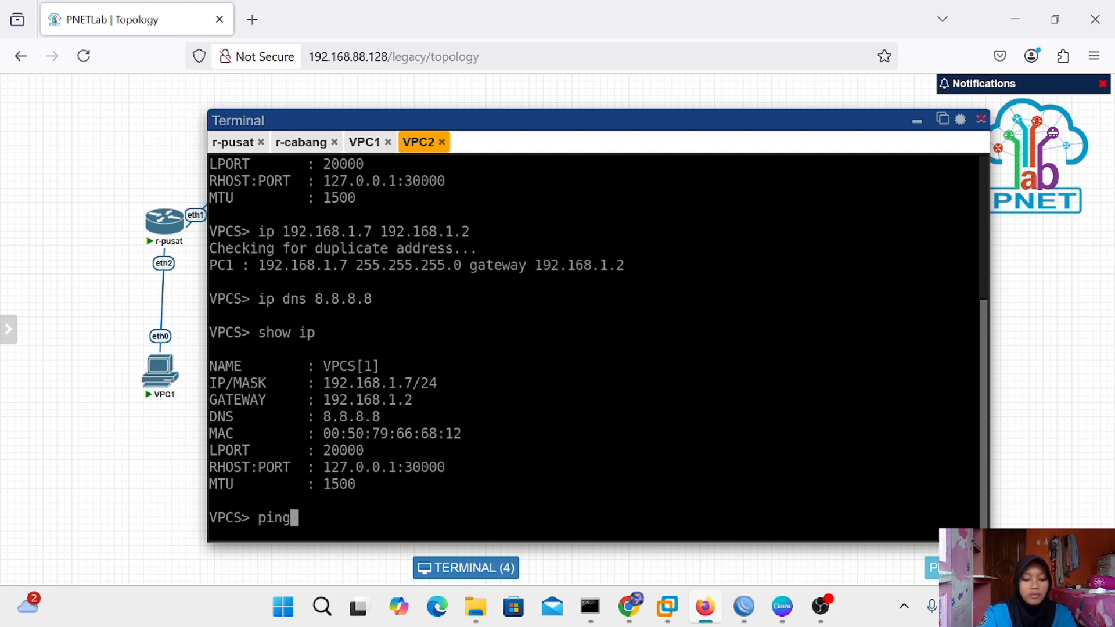
text(8.8)
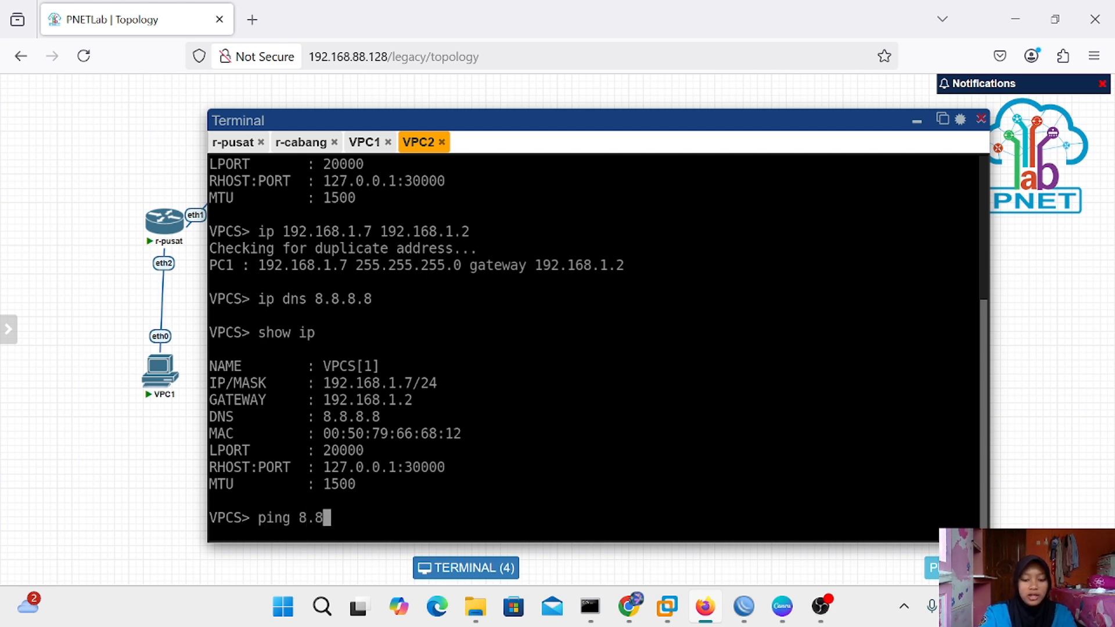
text(.8.8)
key(Return)
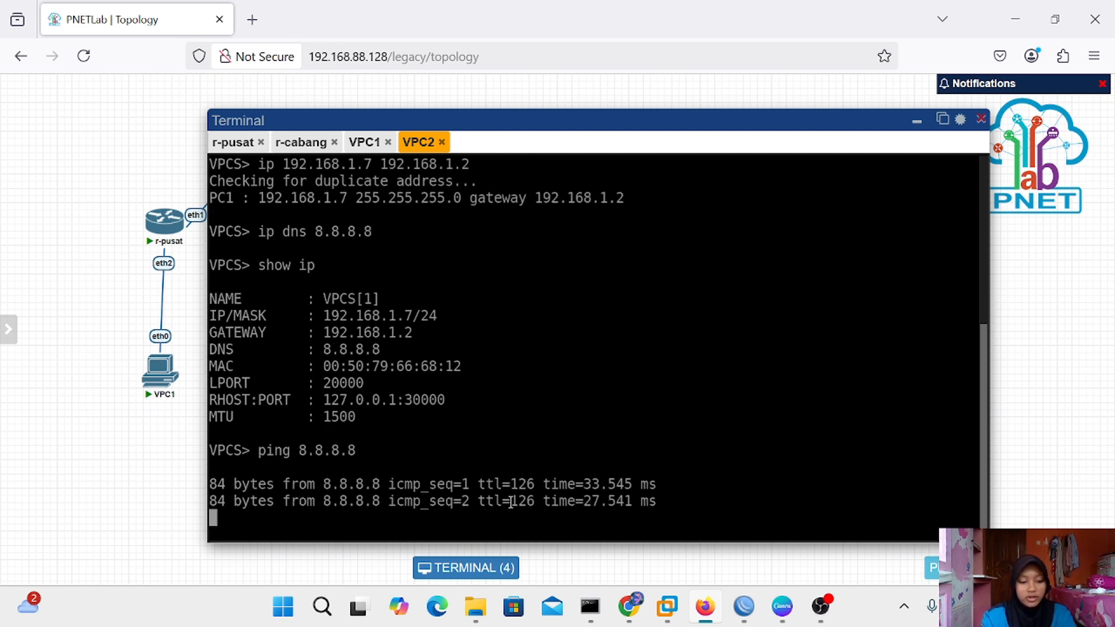
key(ctrl+c)
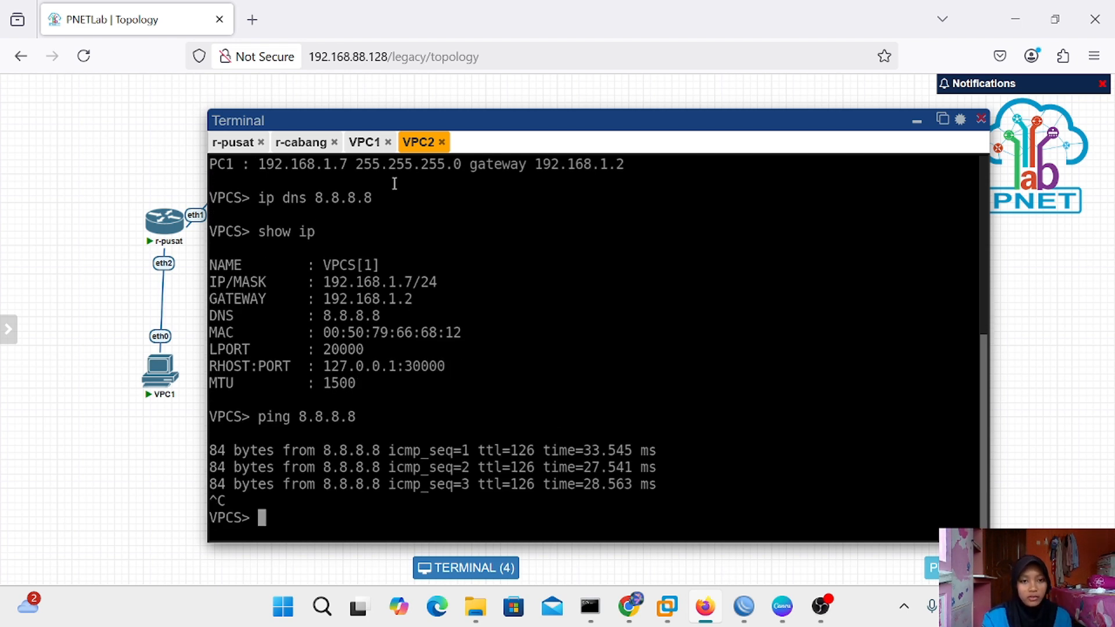
Give VPC1 address 192.168.1.6, gateway 192.168.1.1 and DNS 8.8.8.8, then show ip
click(367, 145)
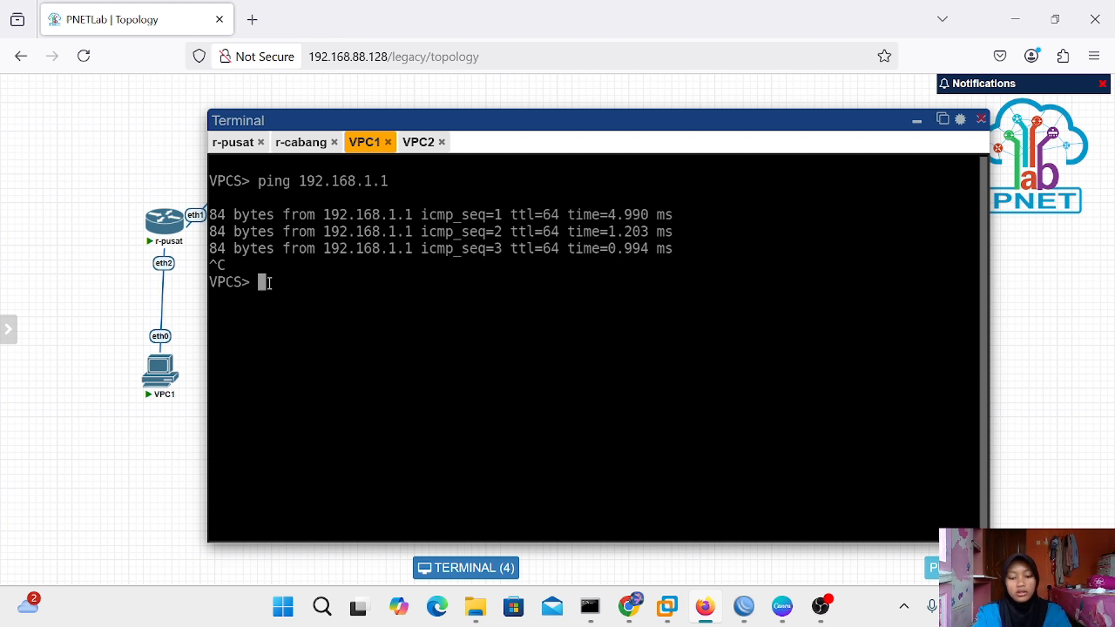
text(ip )
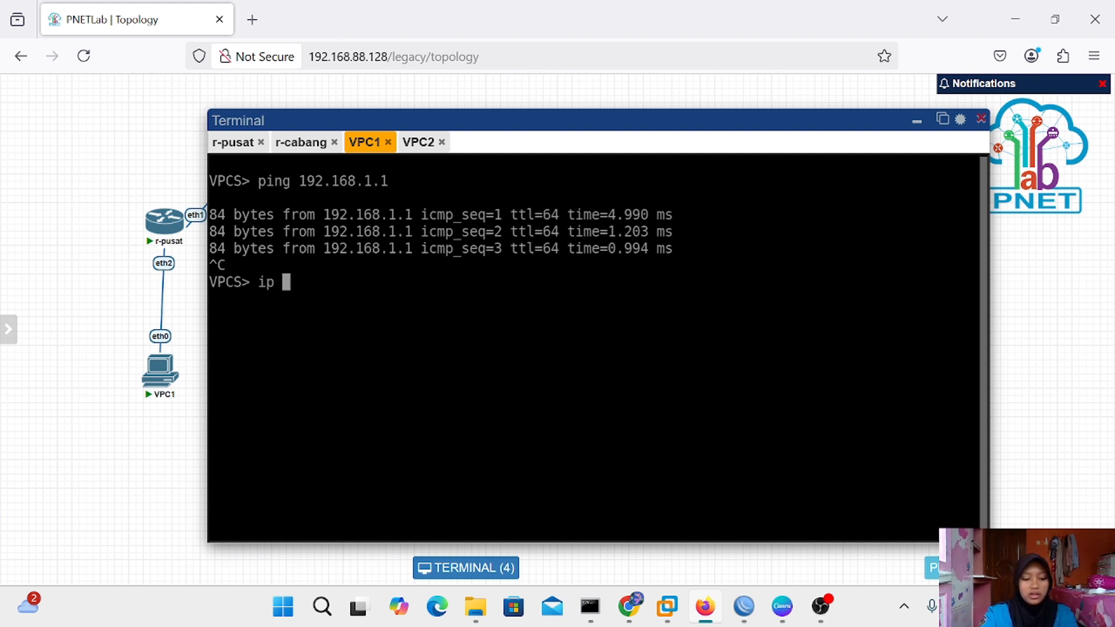
text(192.)
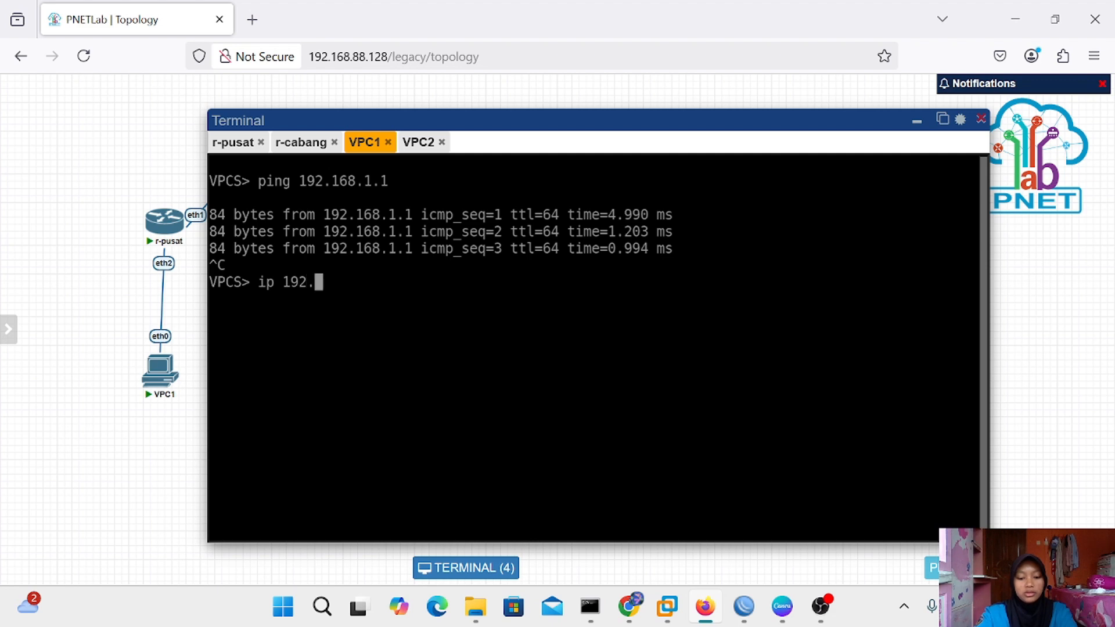
text(168.)
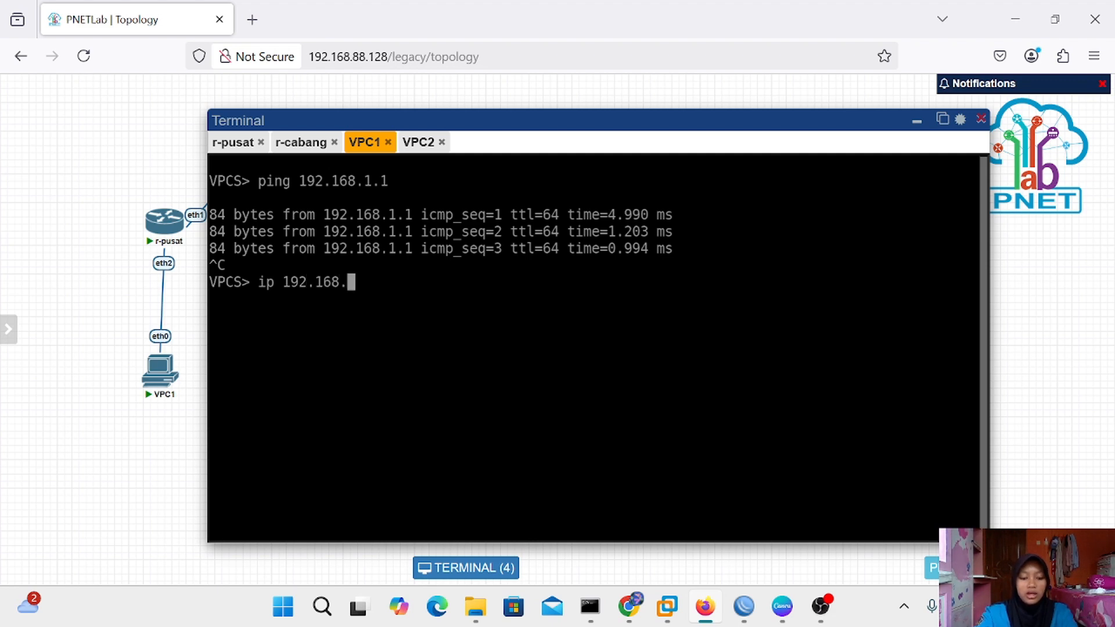
text(1.6 )
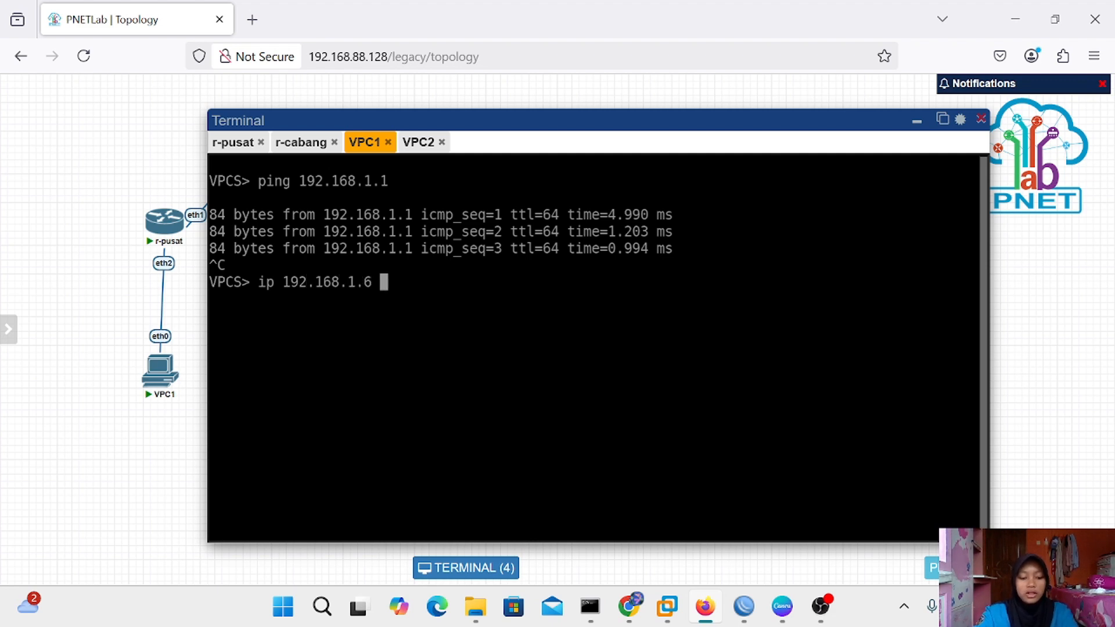
text(192.1)
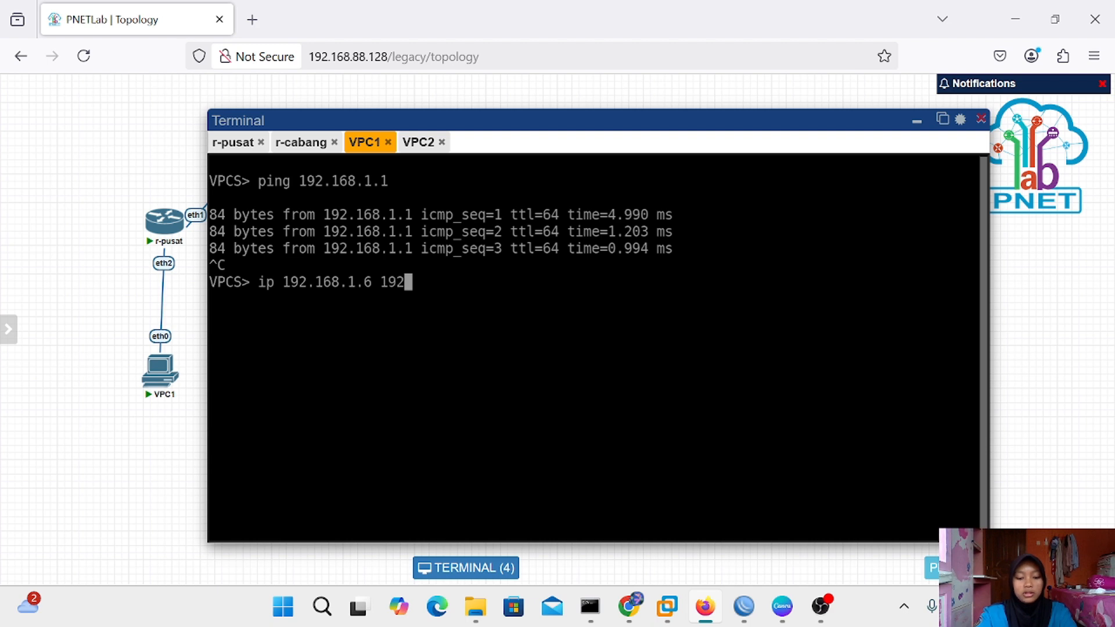
text(68.1.)
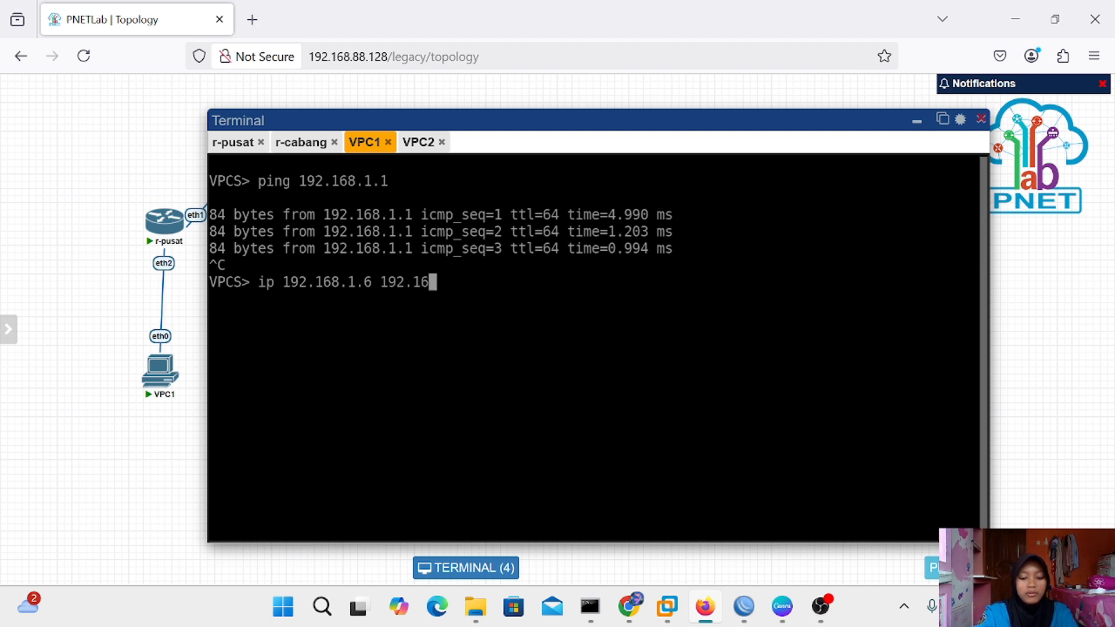
text(1)
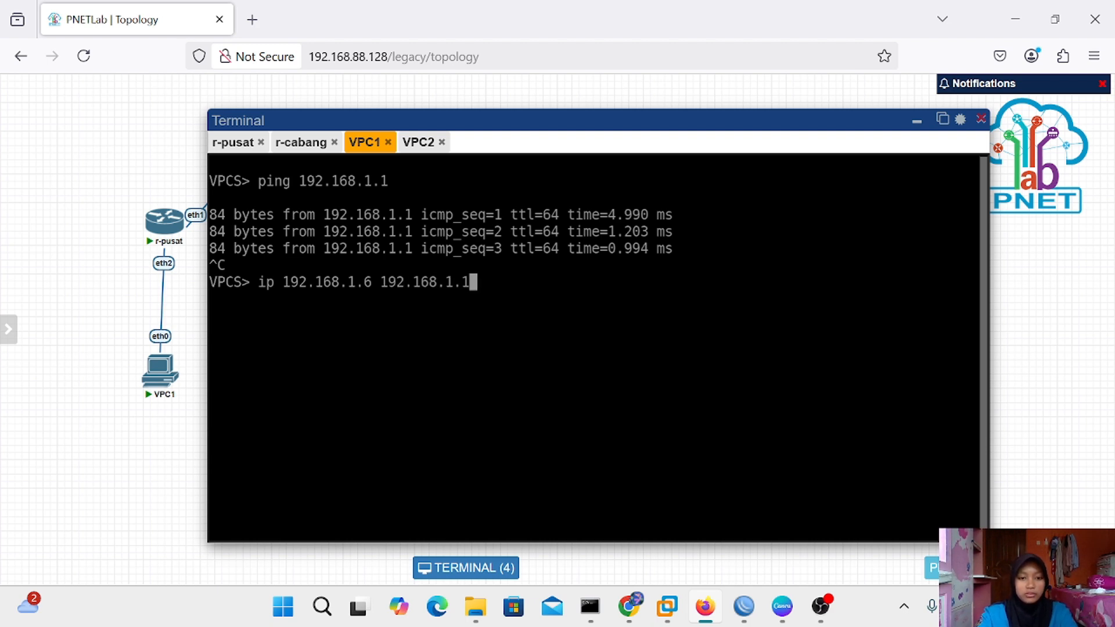
key(Return)
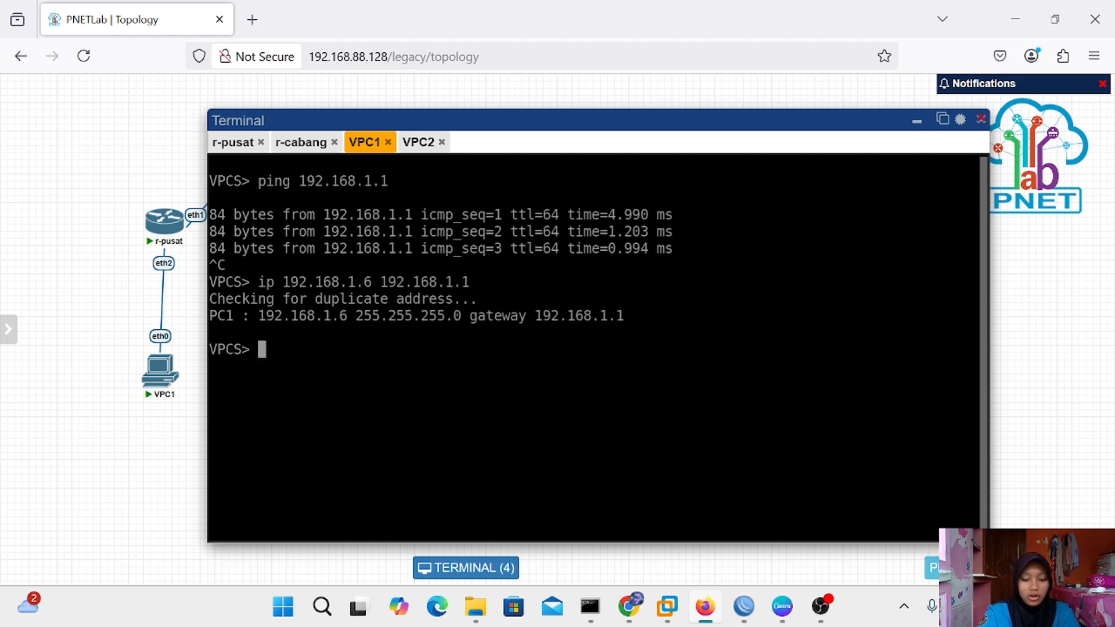
text(ip d)
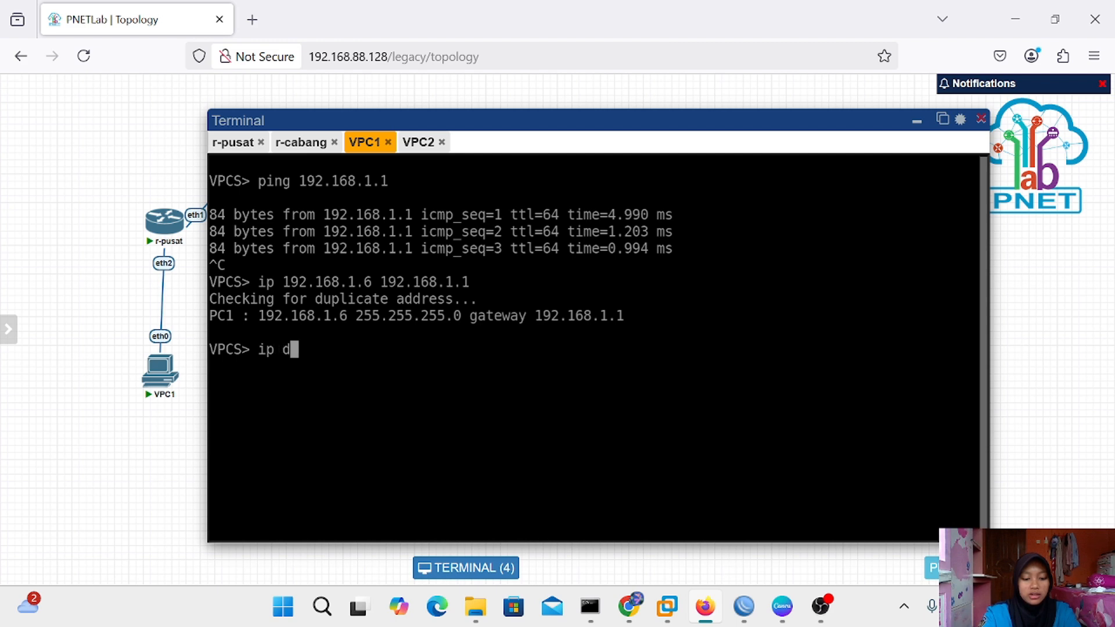
text(ns 8.8)
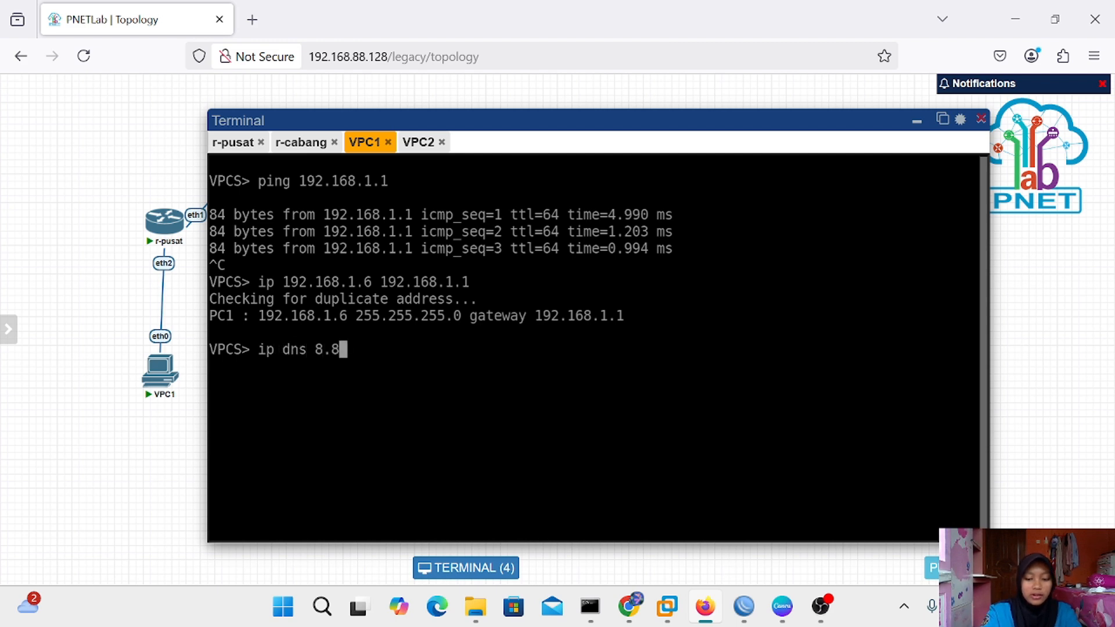
text(.8.8)
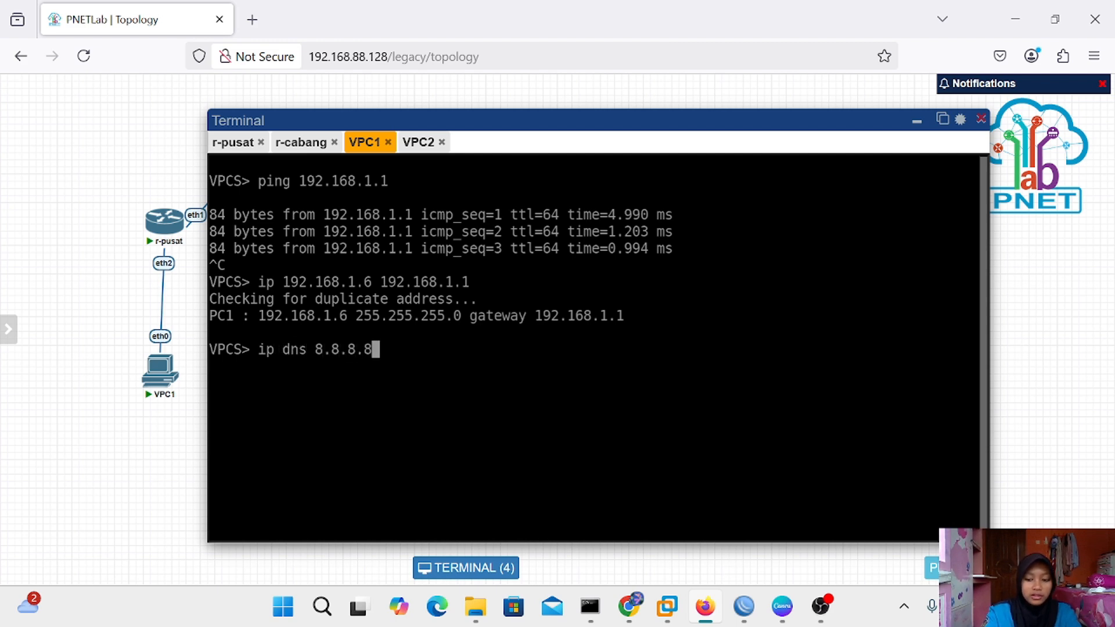
key(Return)
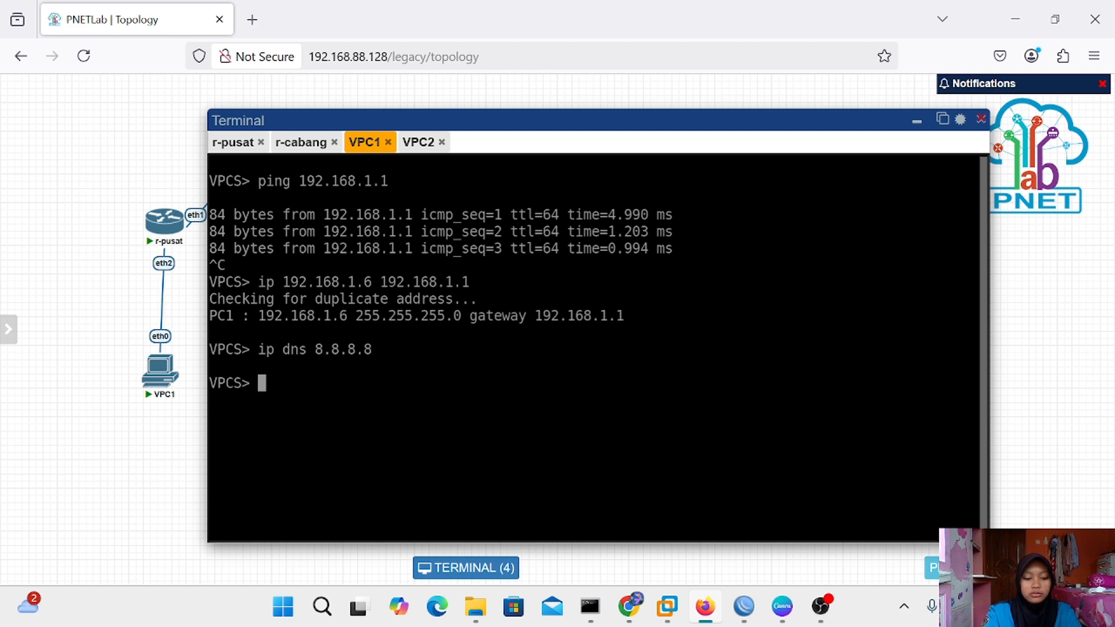
text(sh)
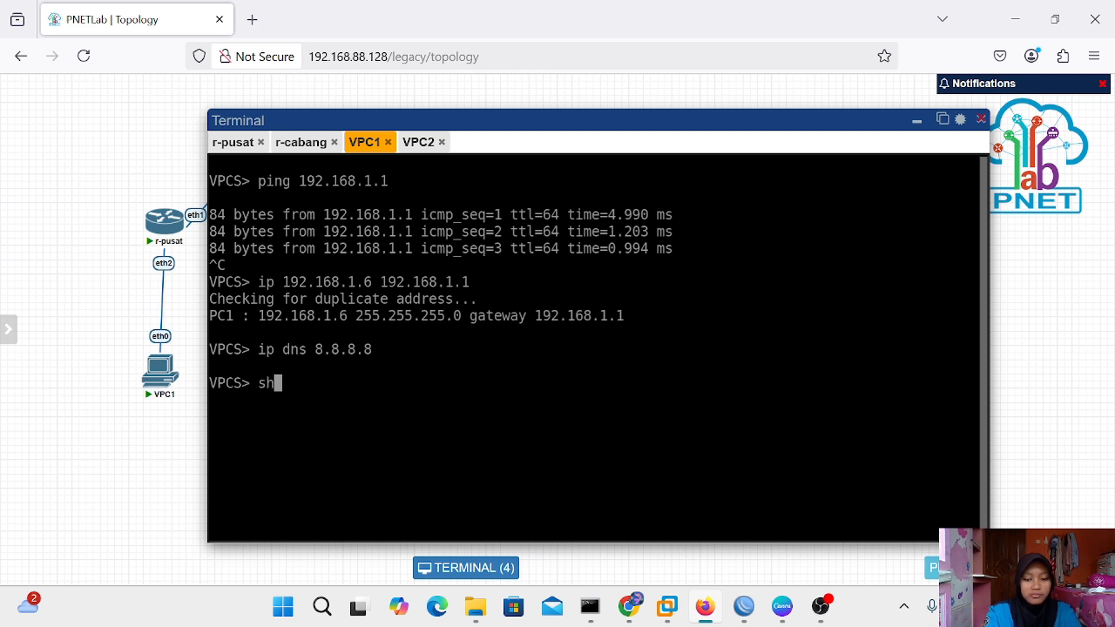
text(ow ip)
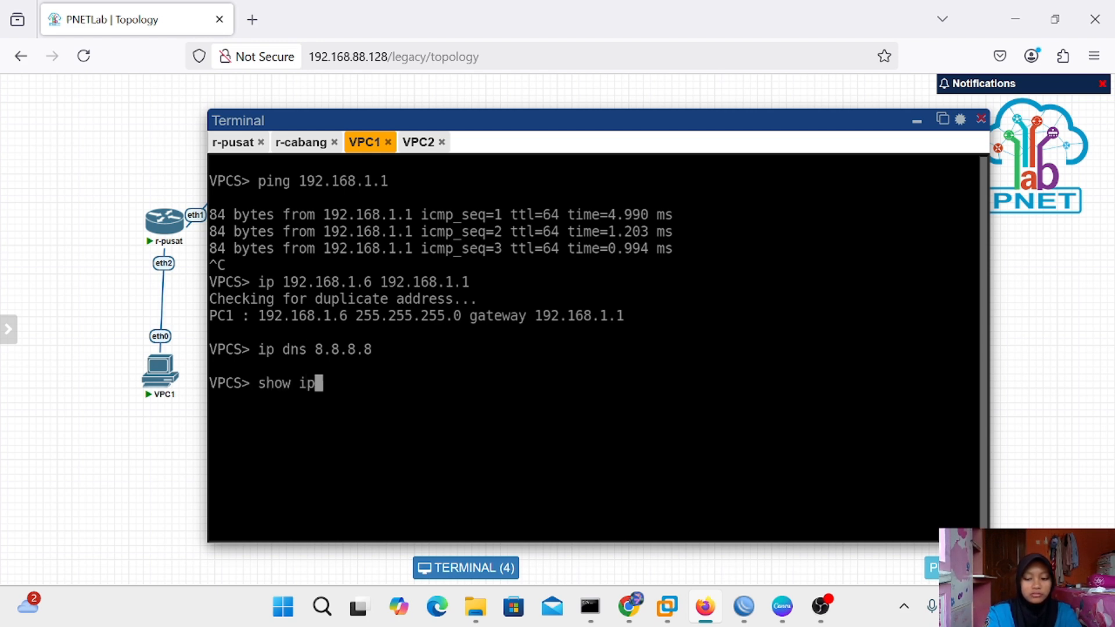
key(Return)
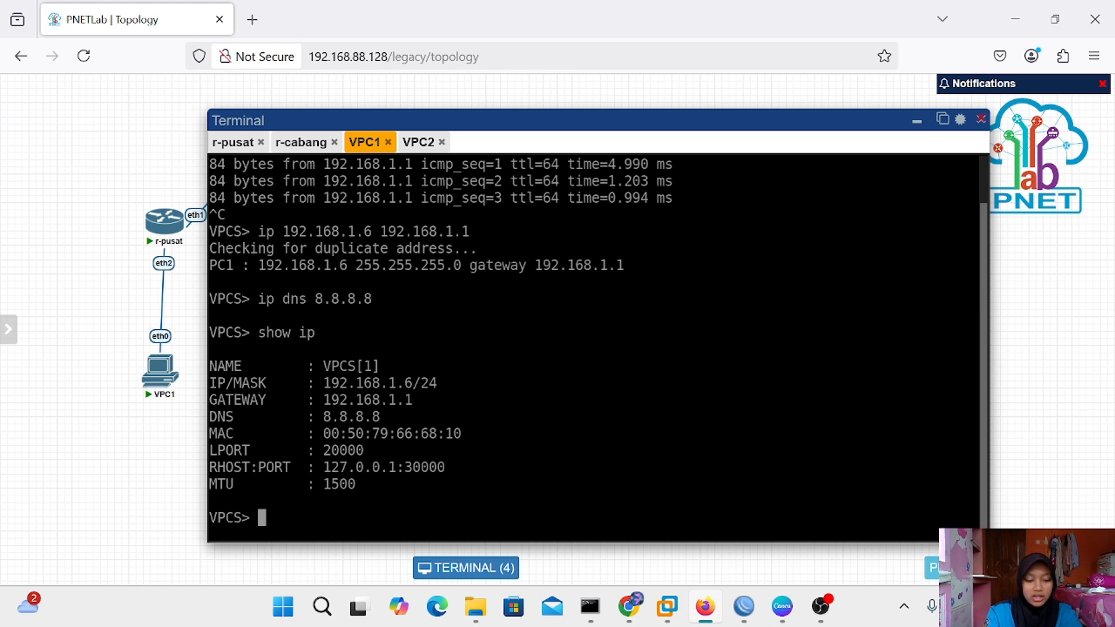
Ping 8.8.8.8 from VPC1, stopping after four replies
text(ping )
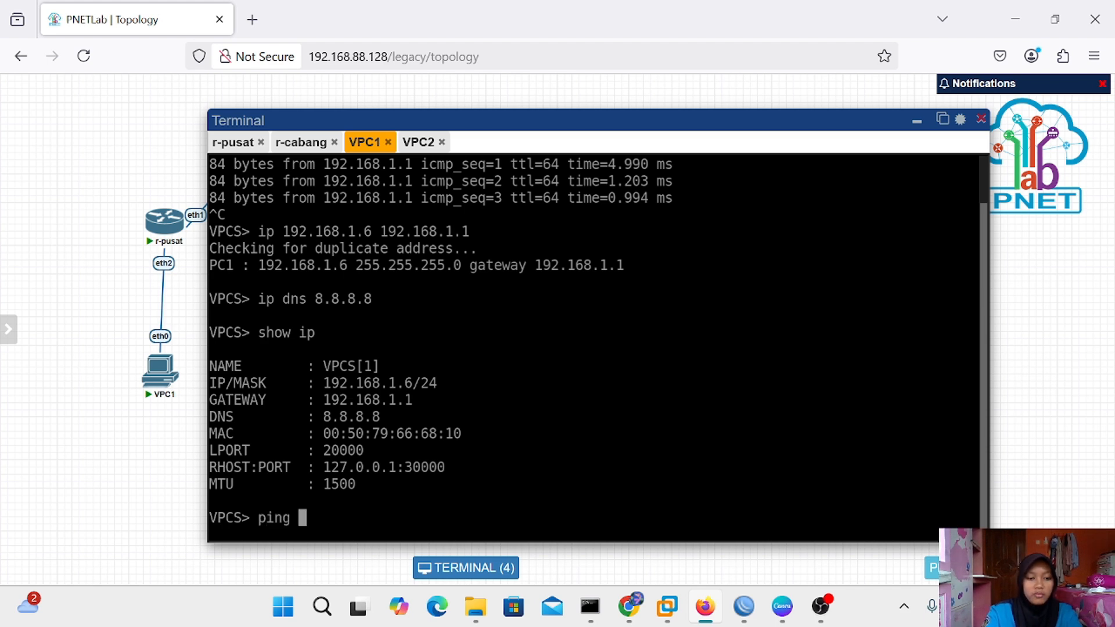
text(8.8)
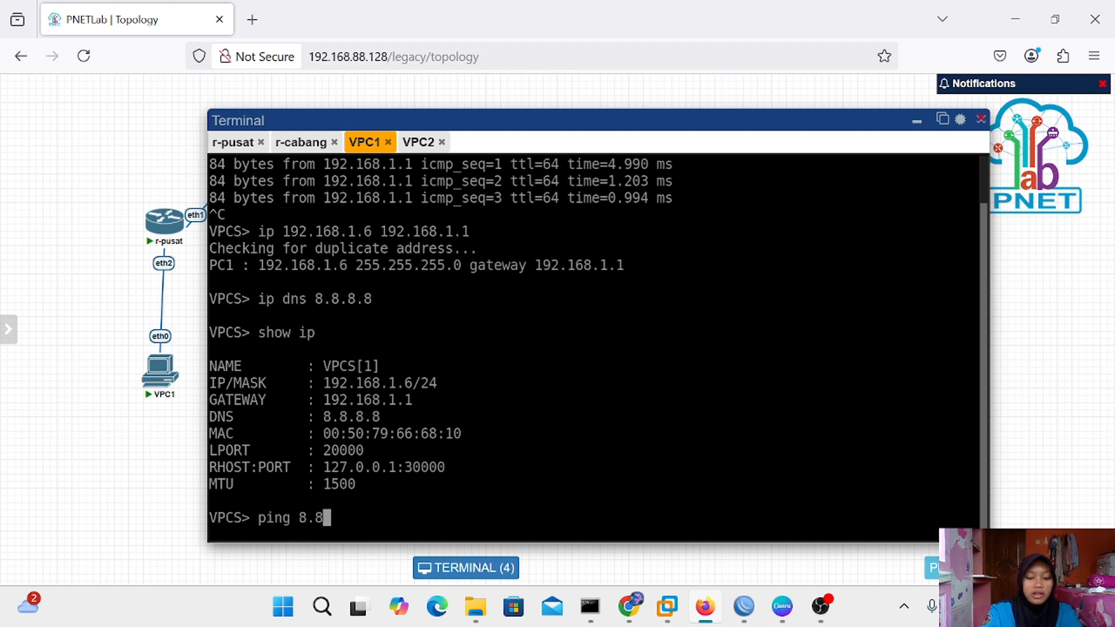
text(.8.8)
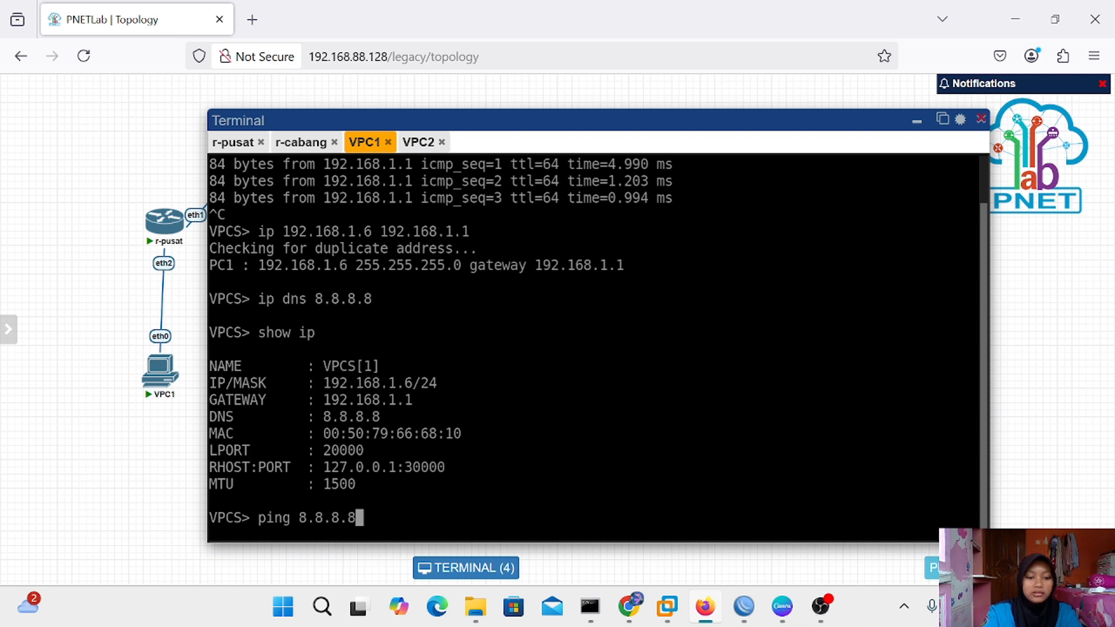
key(Return)
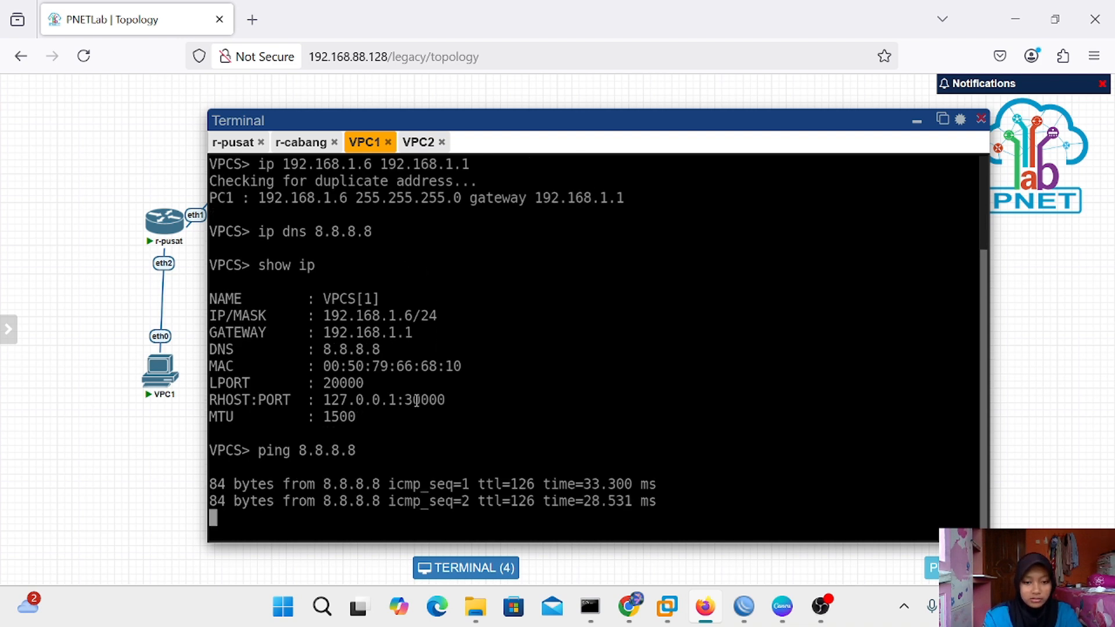
key(ctrl+c)
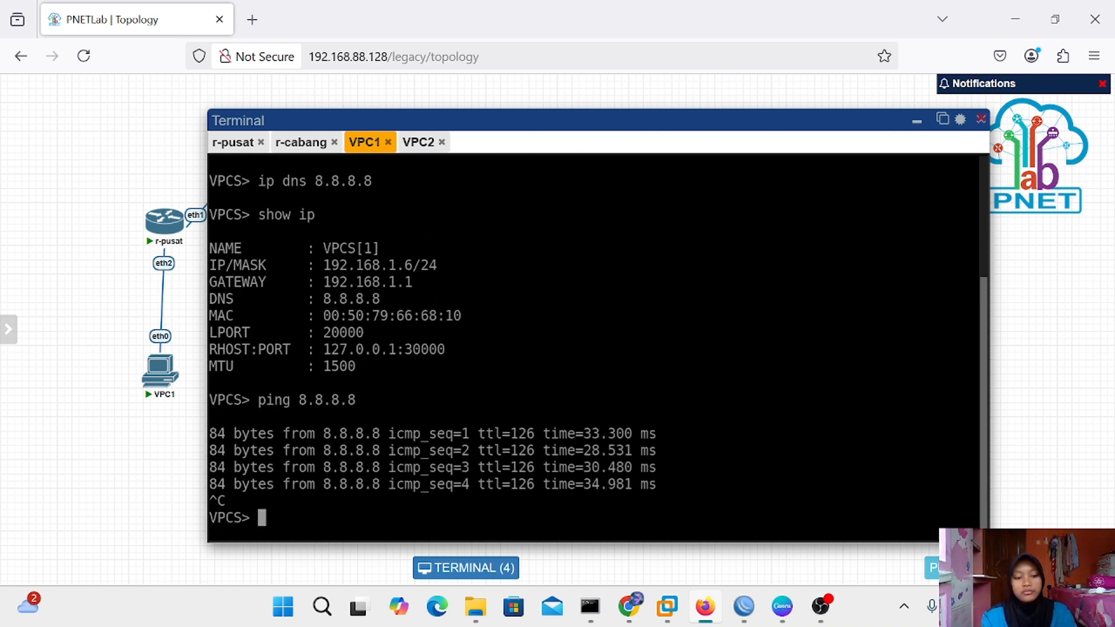
Switch to the Canva vpn tunneling deck and select slide 10, Point to Point Protocol
click(917, 121)
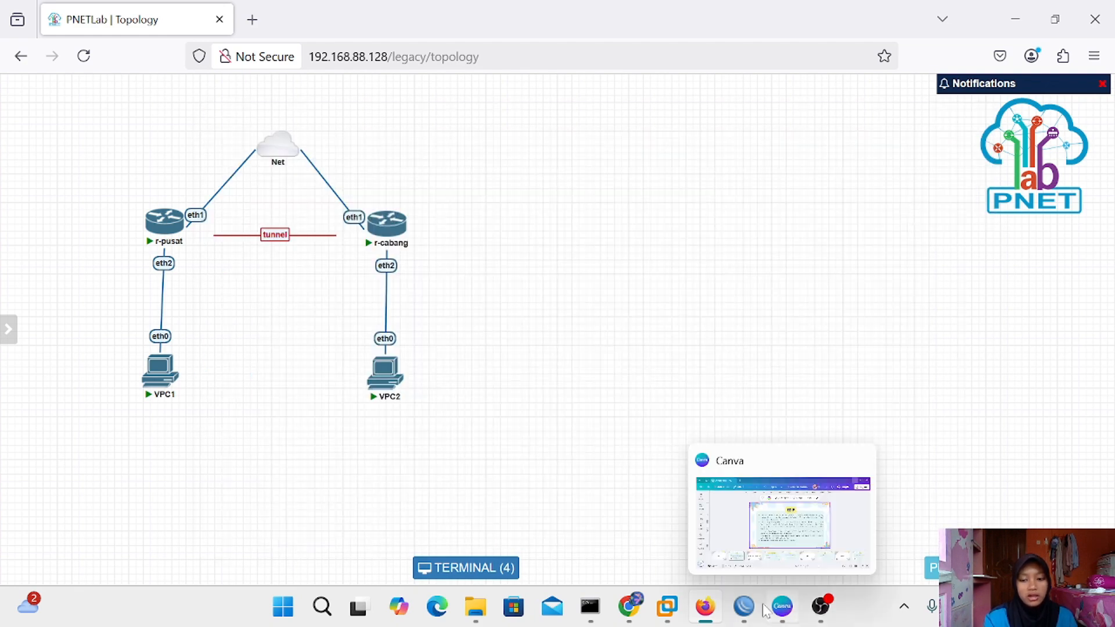
mouse_move(741, 616)
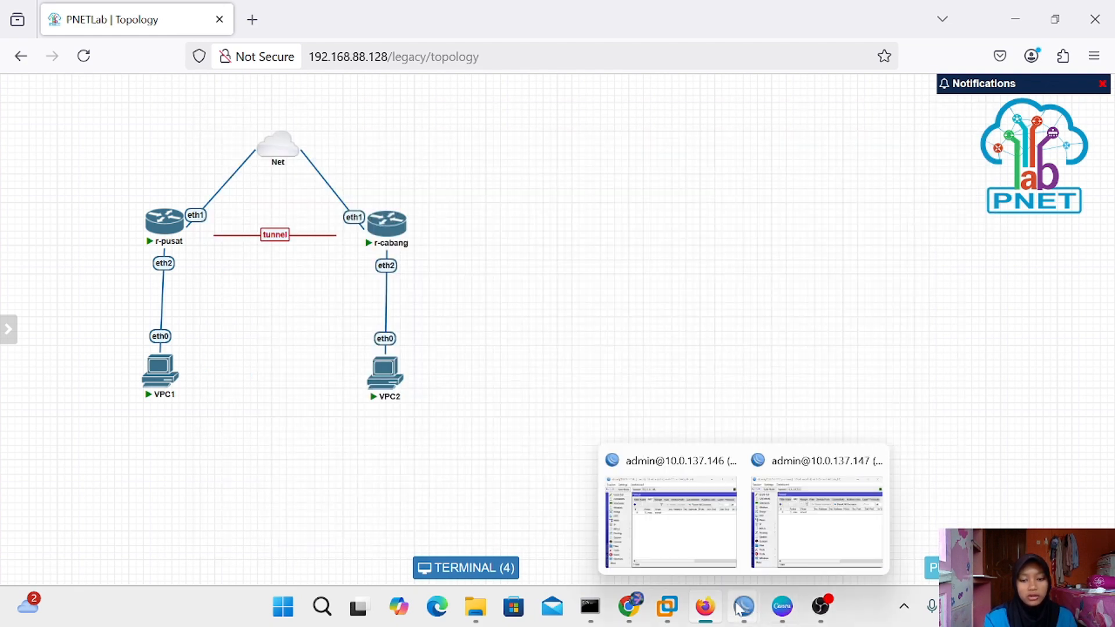
click(782, 606)
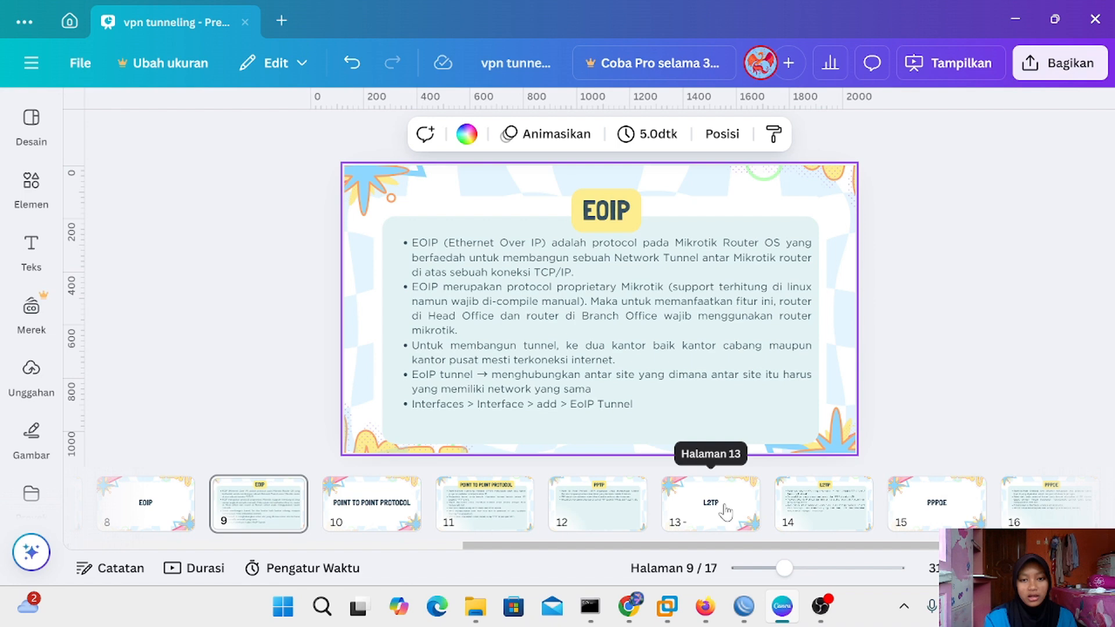
click(387, 513)
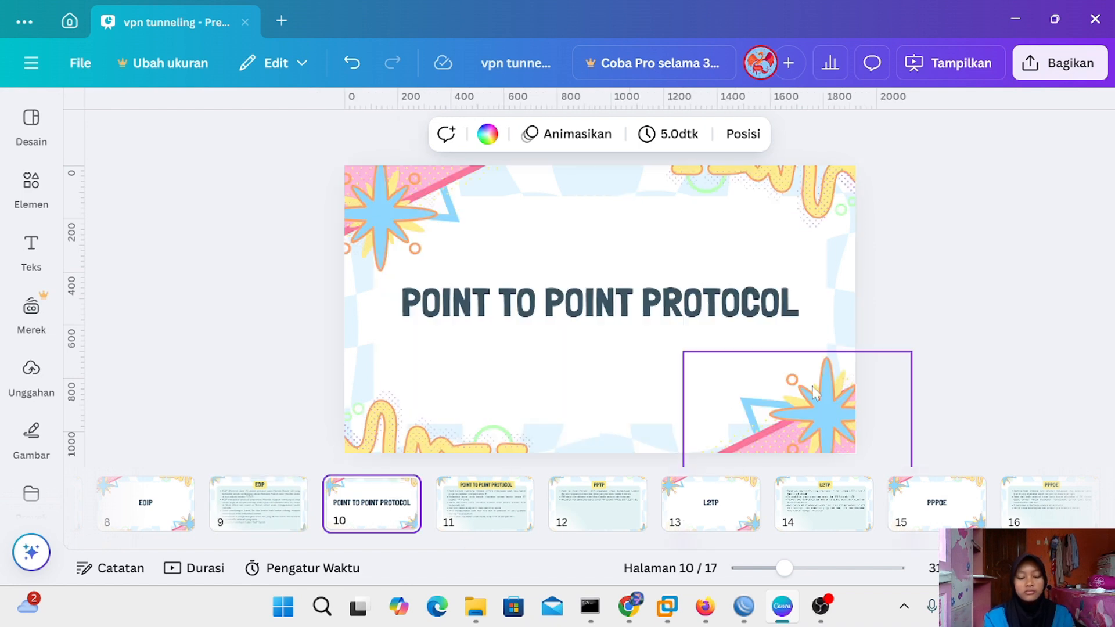
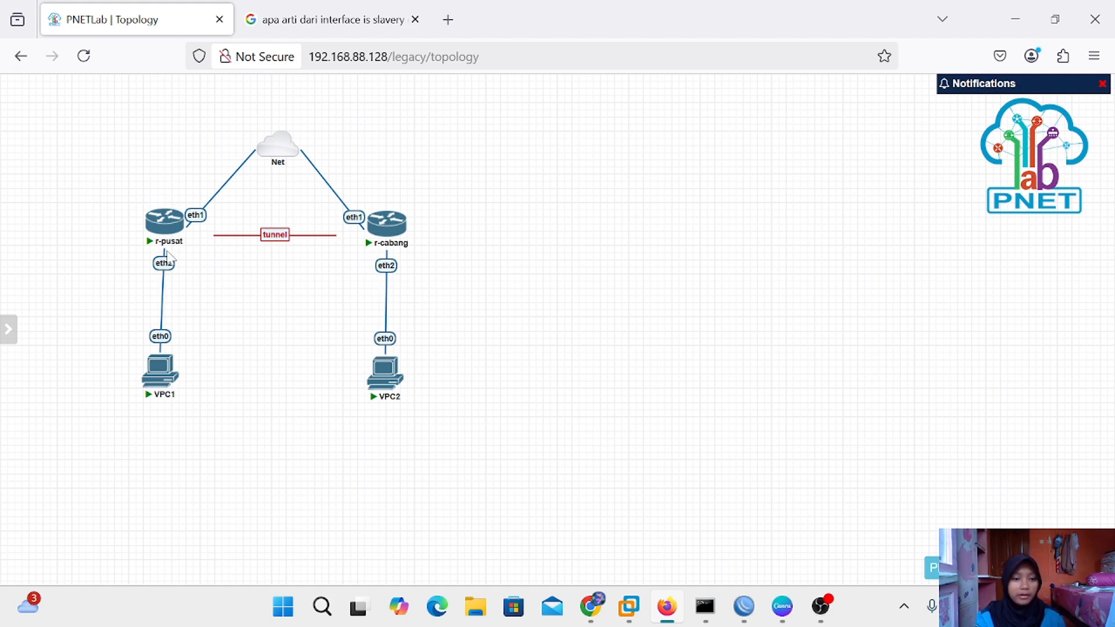
On r-pusat, add address 192.168.1.3/24 to ether2 in IP > Addresses
mouse_move(744, 606)
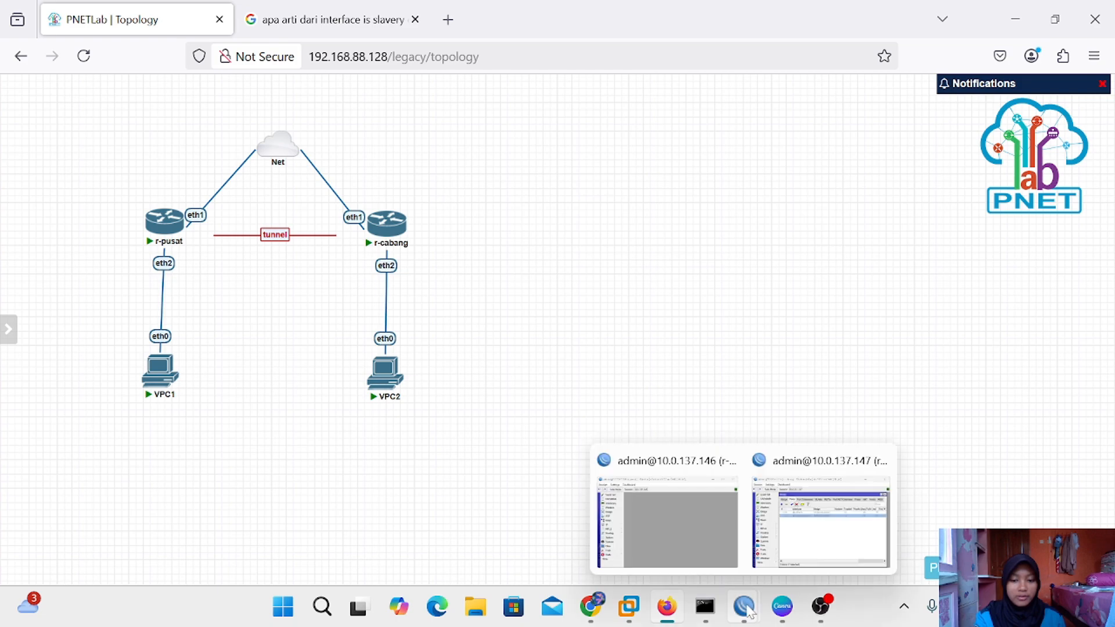
click(663, 492)
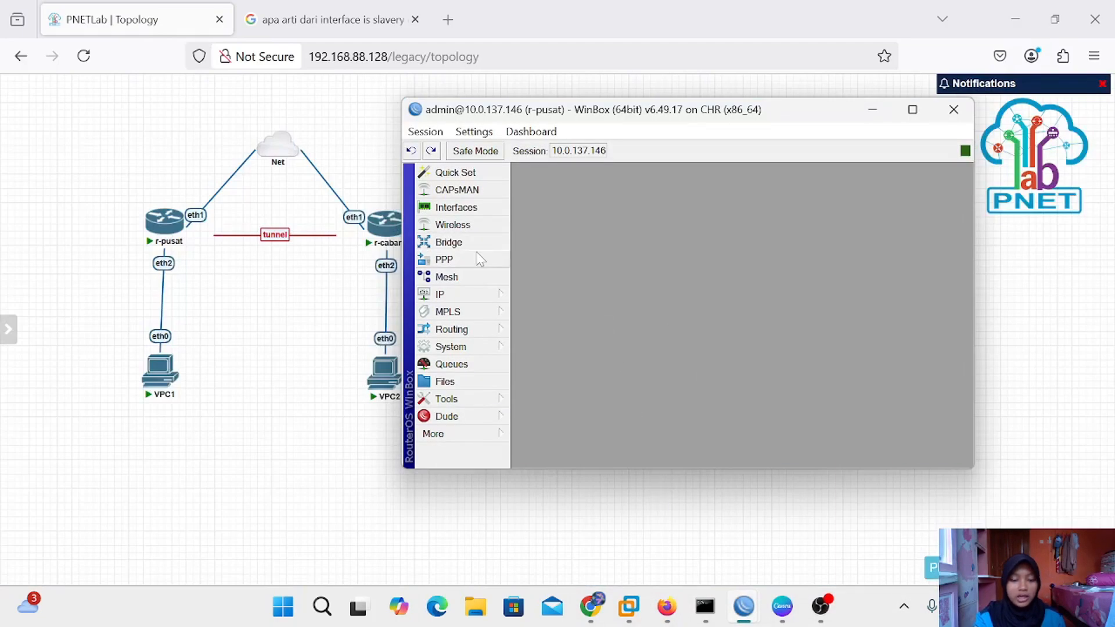
click(458, 297)
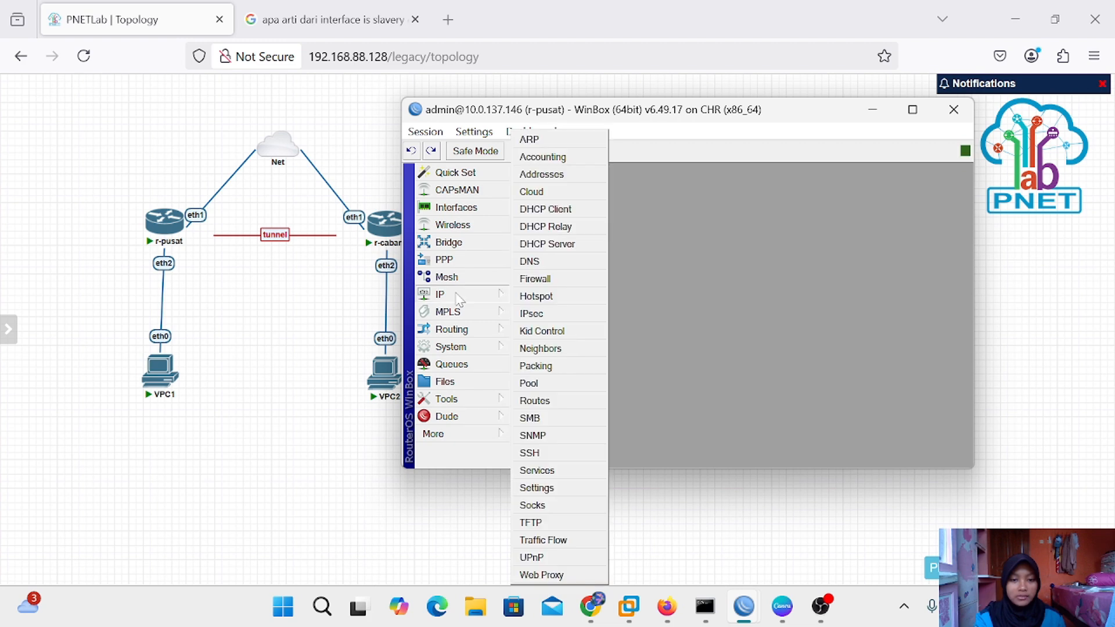
click(549, 175)
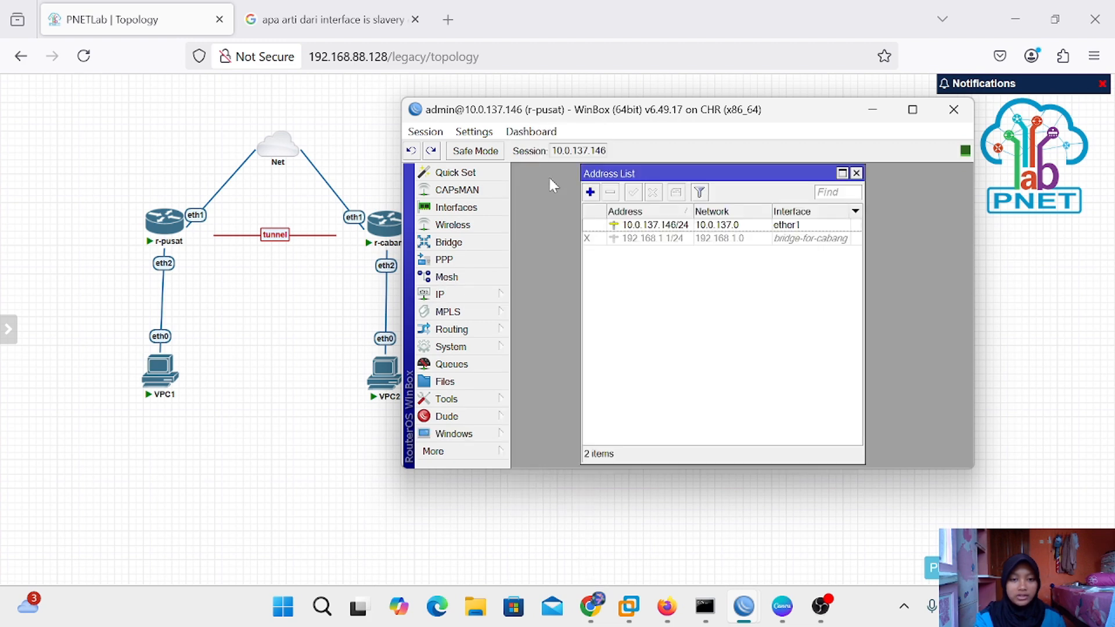
click(590, 192)
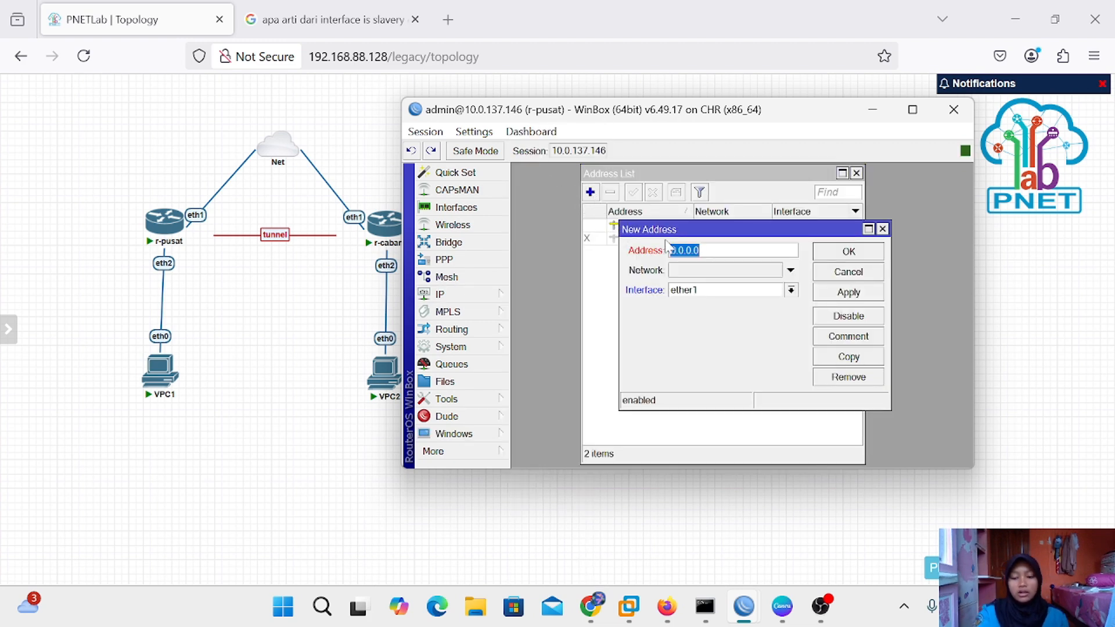
key(BackSpace)
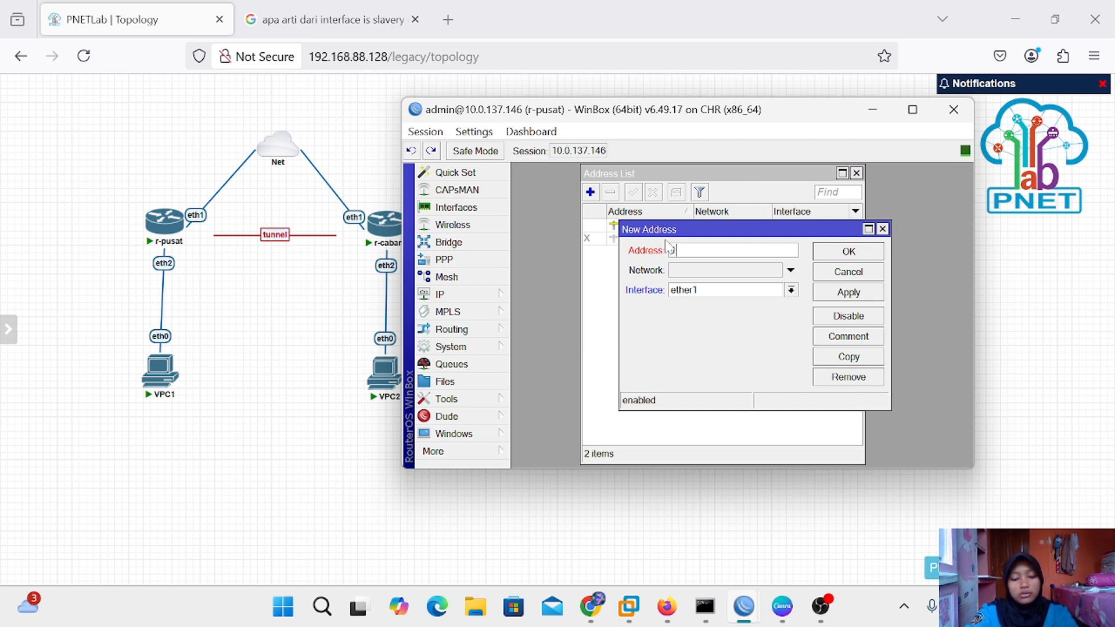
text(192.16)
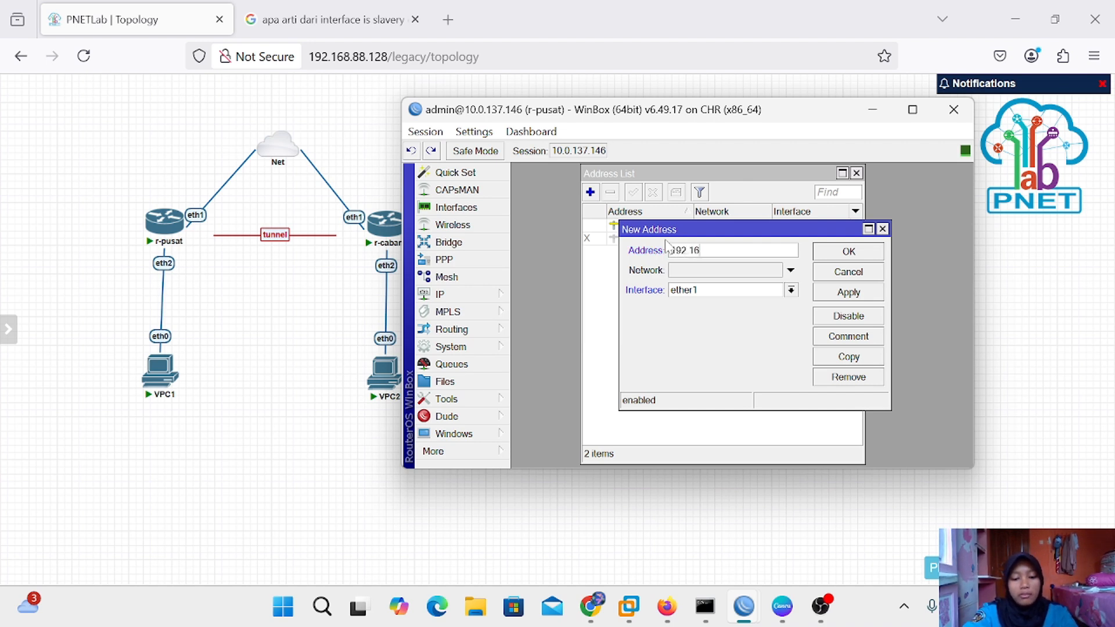
text(8.1.3)
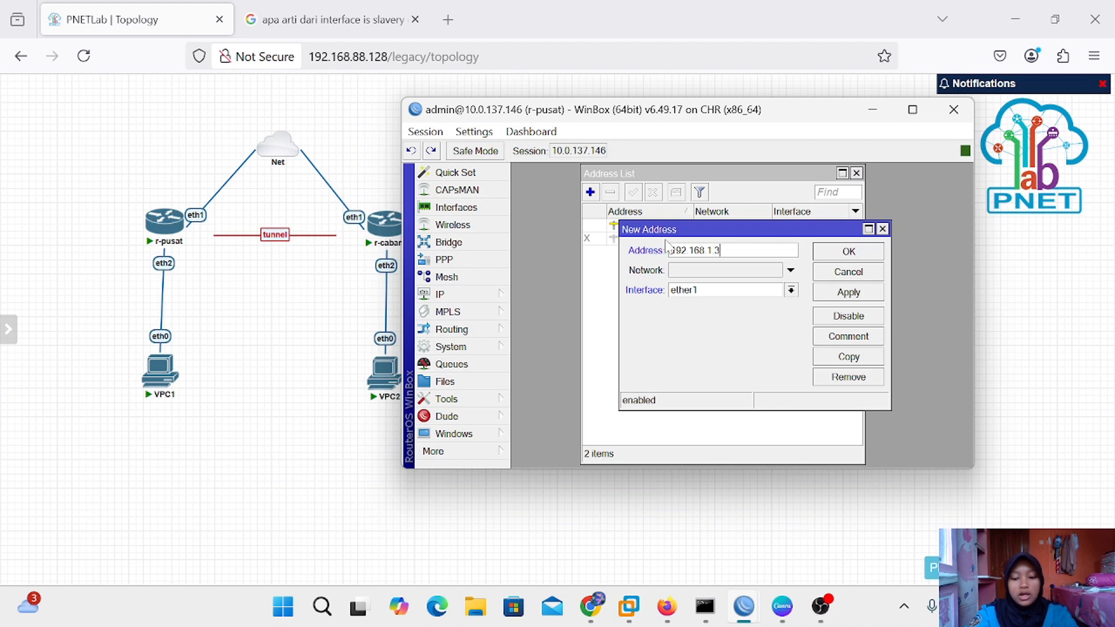
text(/24)
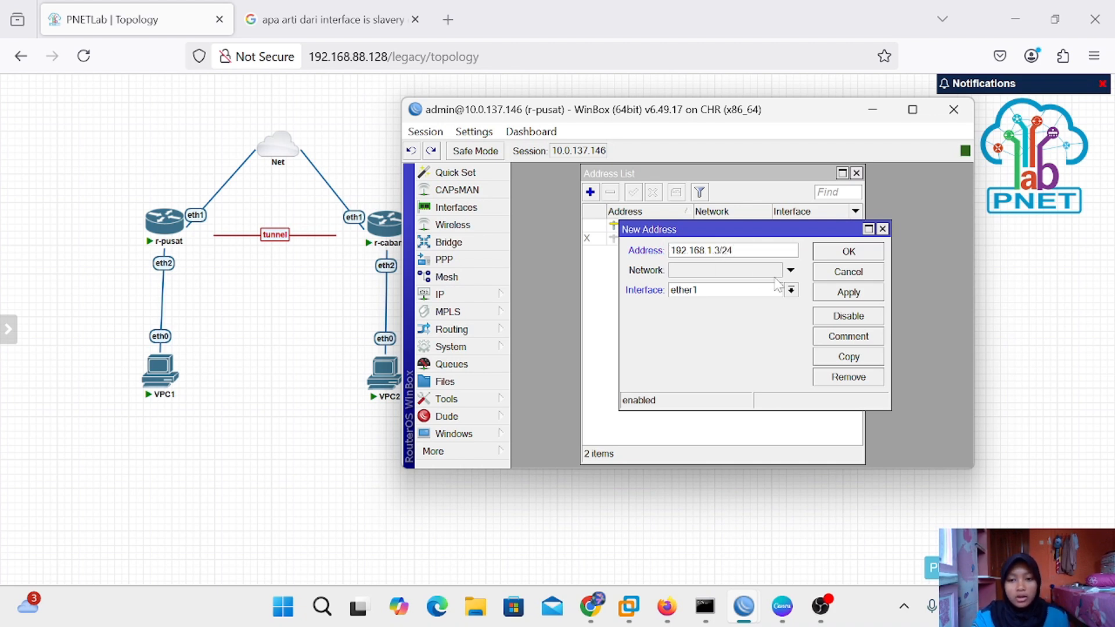
click(790, 290)
click(772, 341)
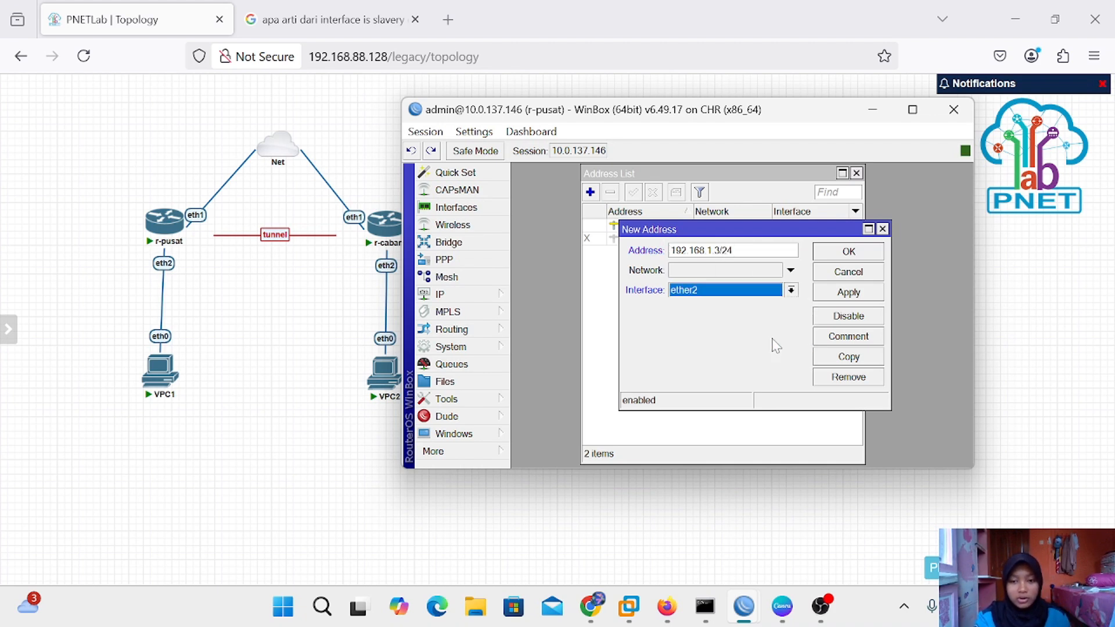
click(870, 296)
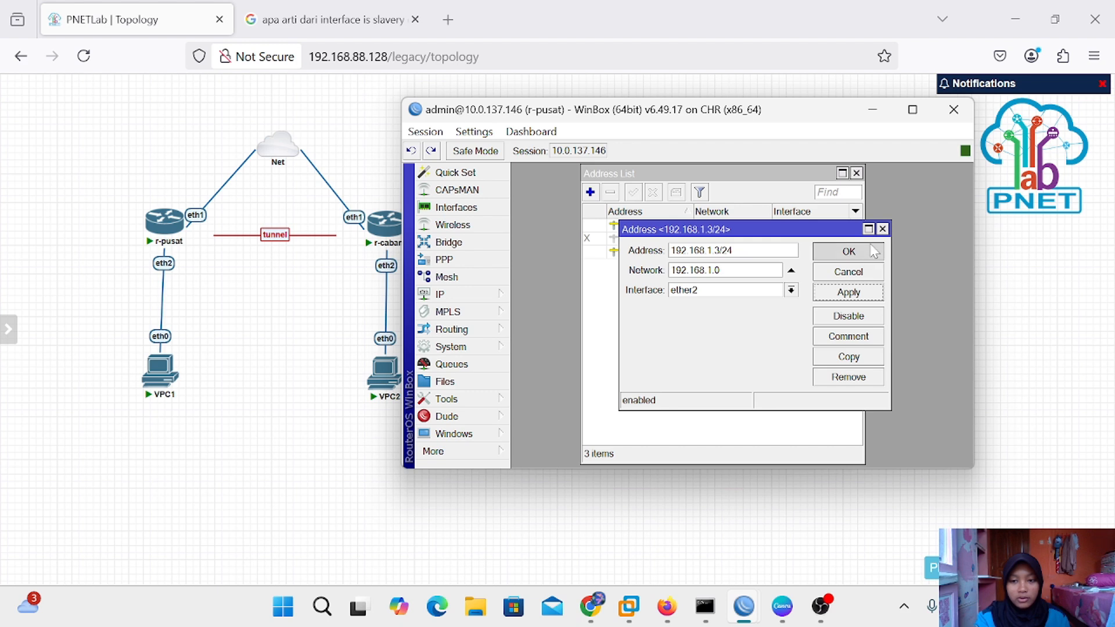
click(859, 252)
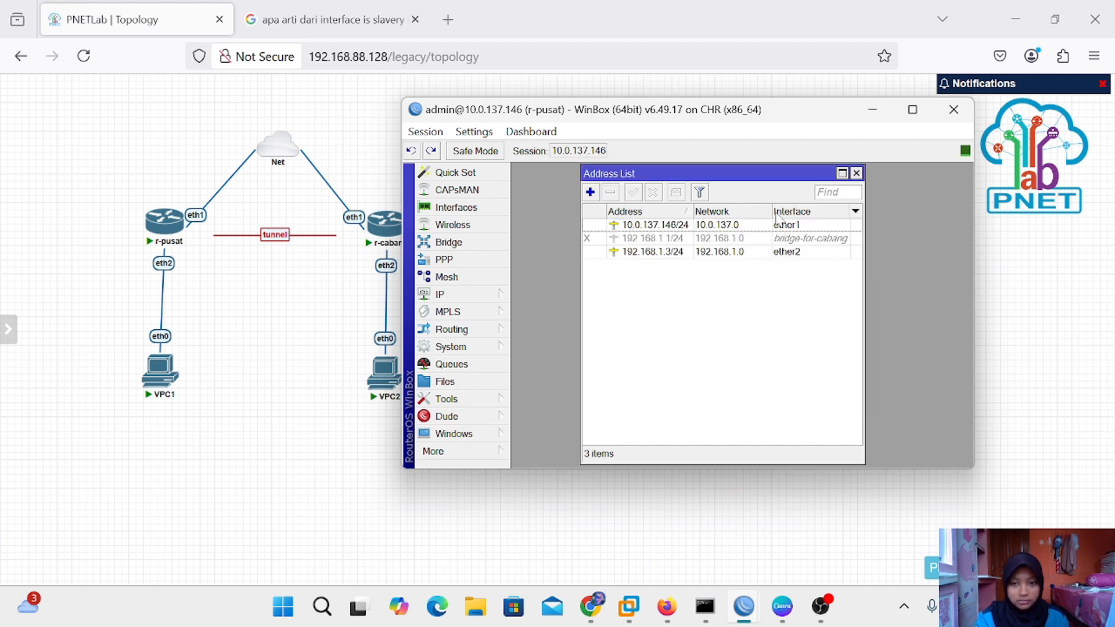
Run DHCP Setup on ether2: pool 192.168.1.1–192.168.1.2, gateway 192.168.1.3, DNS 8.8.8.8, 00:10:00 lease
click(856, 173)
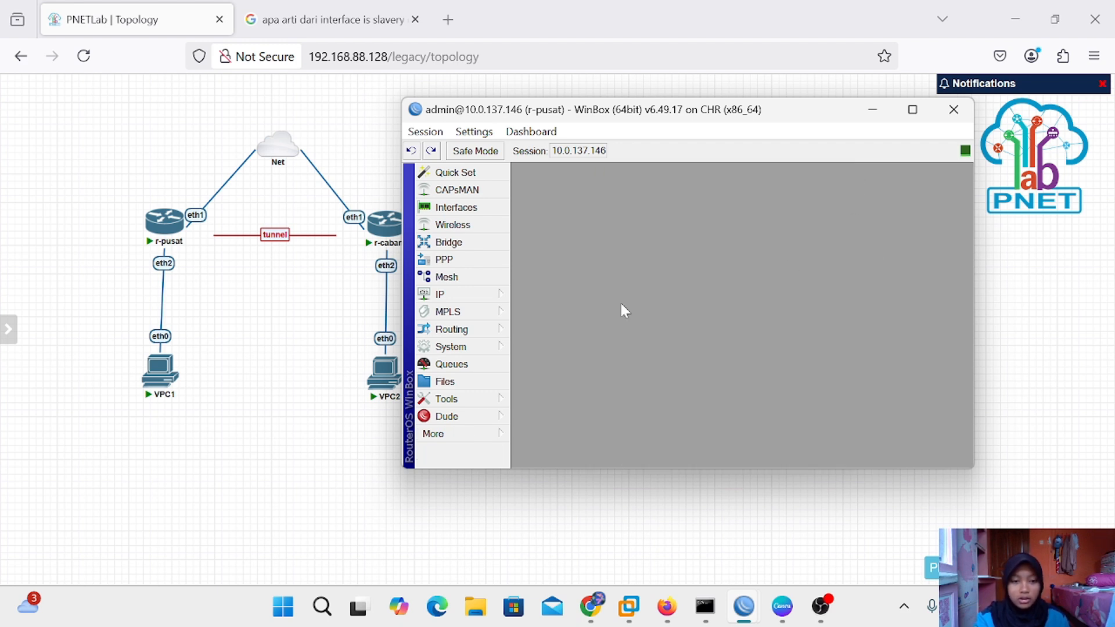
mouse_move(476, 297)
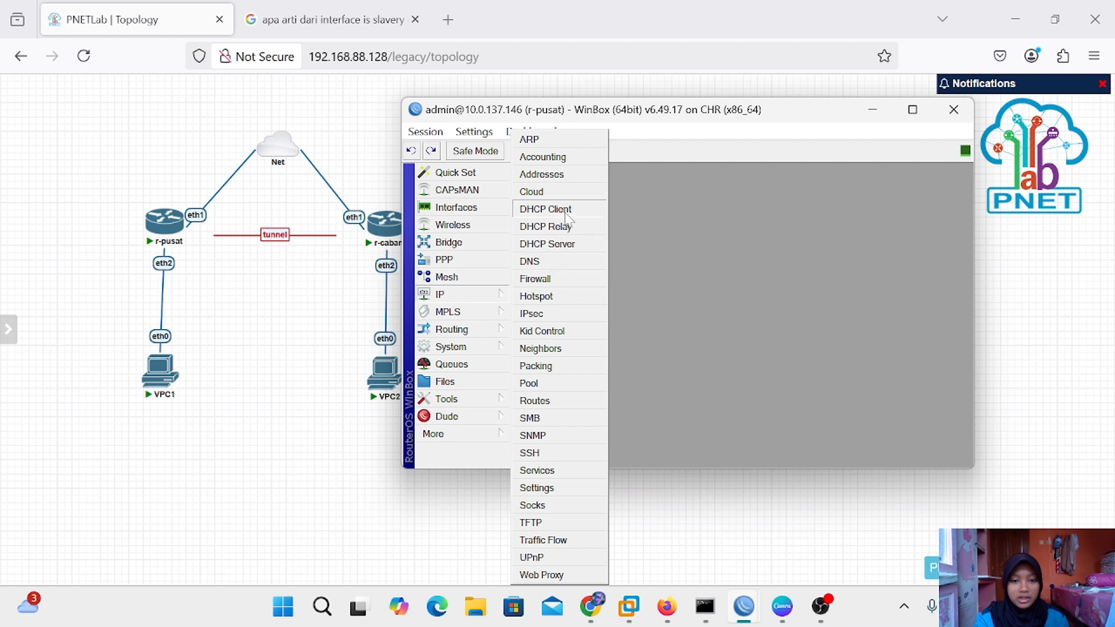
click(557, 249)
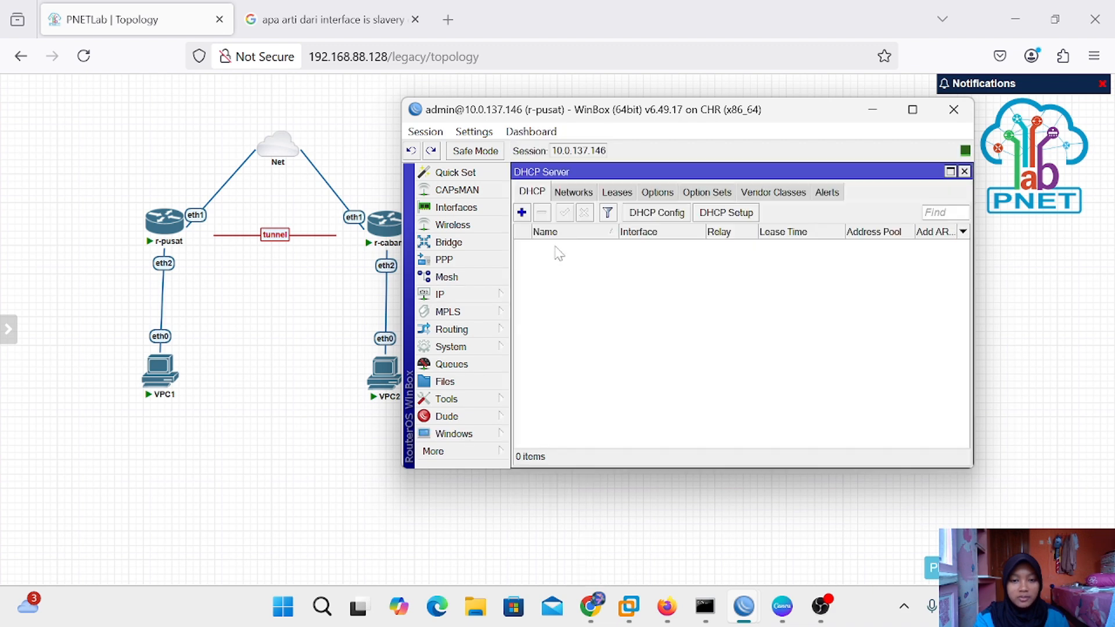
click(727, 218)
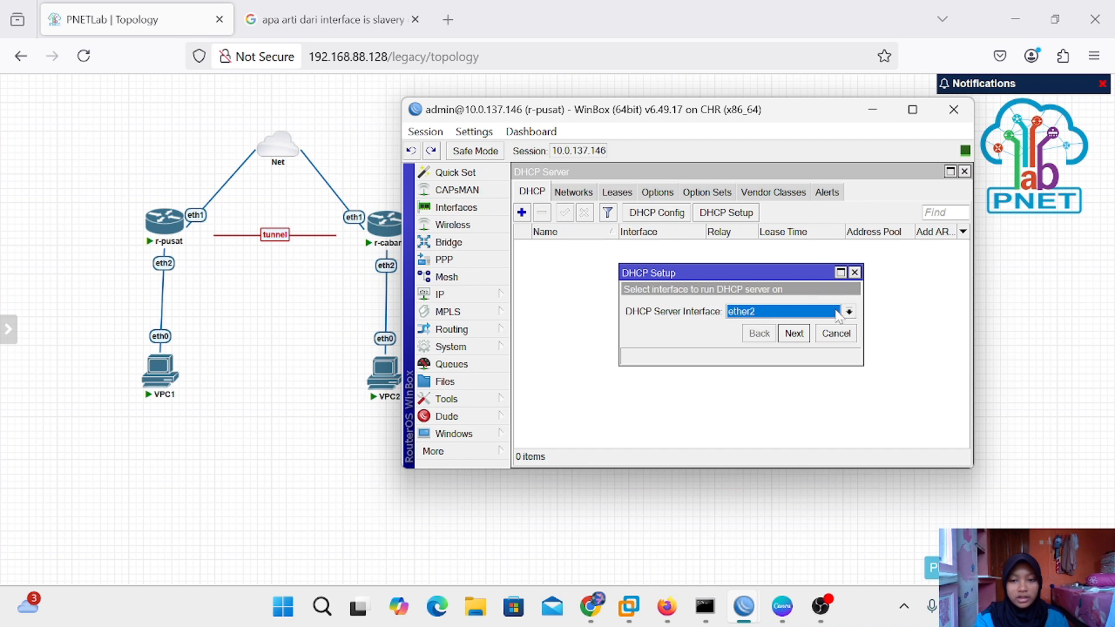
click(795, 336)
click(795, 334)
click(795, 334)
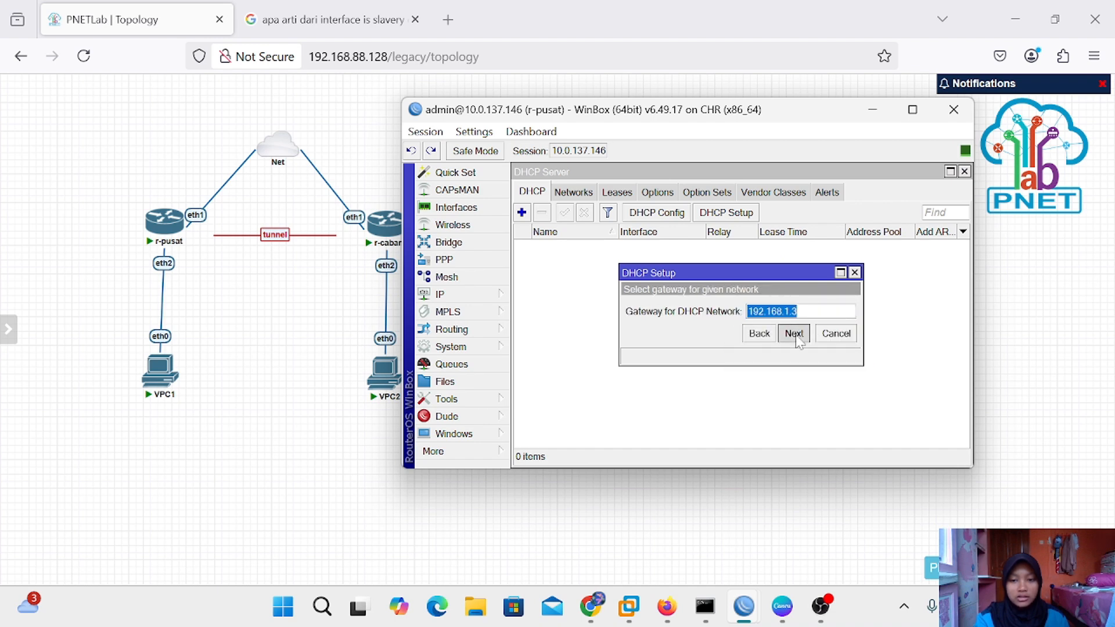
click(794, 353)
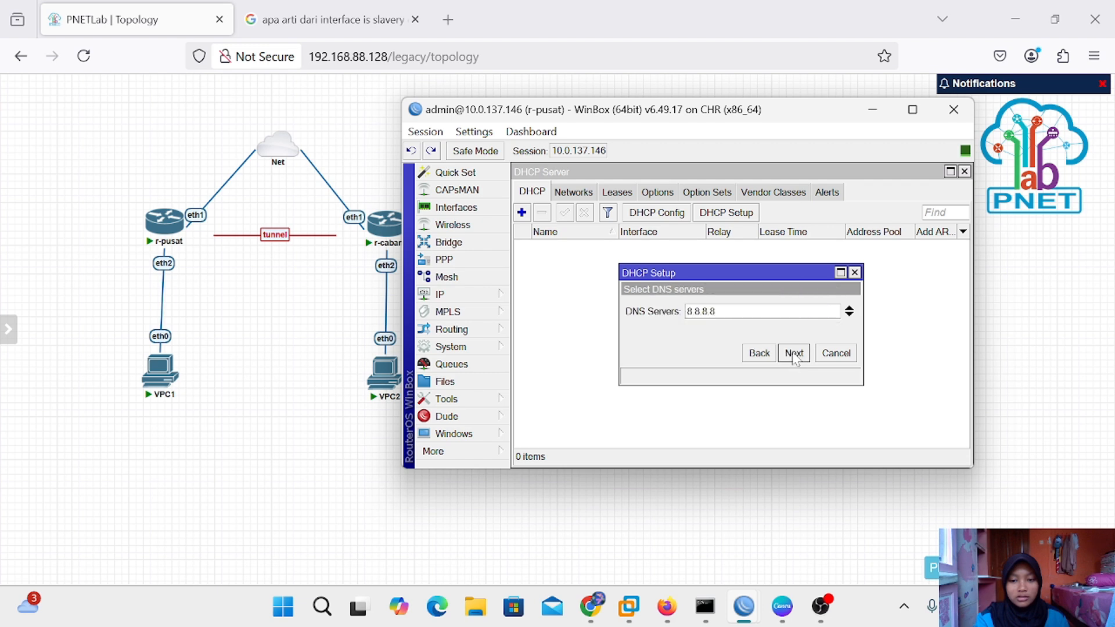
click(794, 353)
click(794, 352)
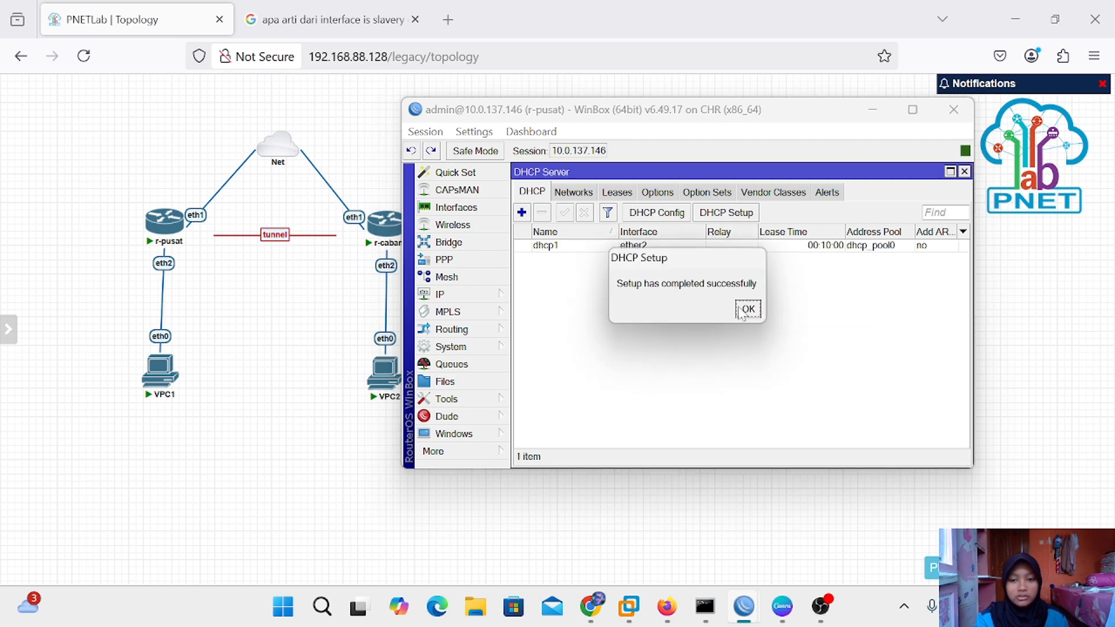
click(746, 309)
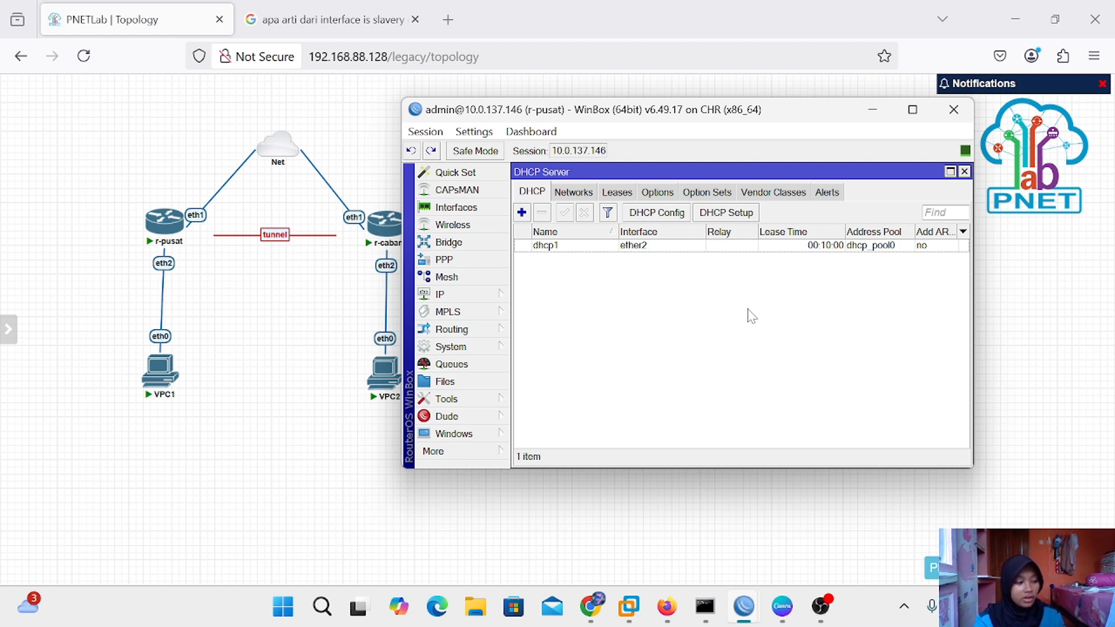
Run 'ip dhcp' in VPC1's console to lease 192.168.1.2/24 with gateway 192.168.1.3
click(872, 110)
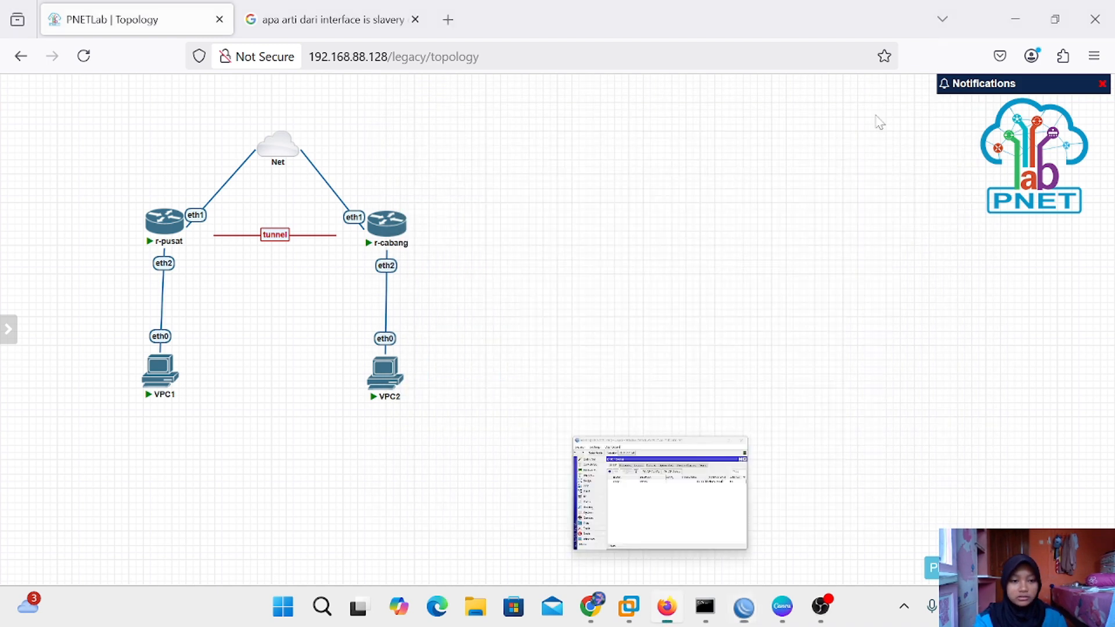
mouse_move(168, 383)
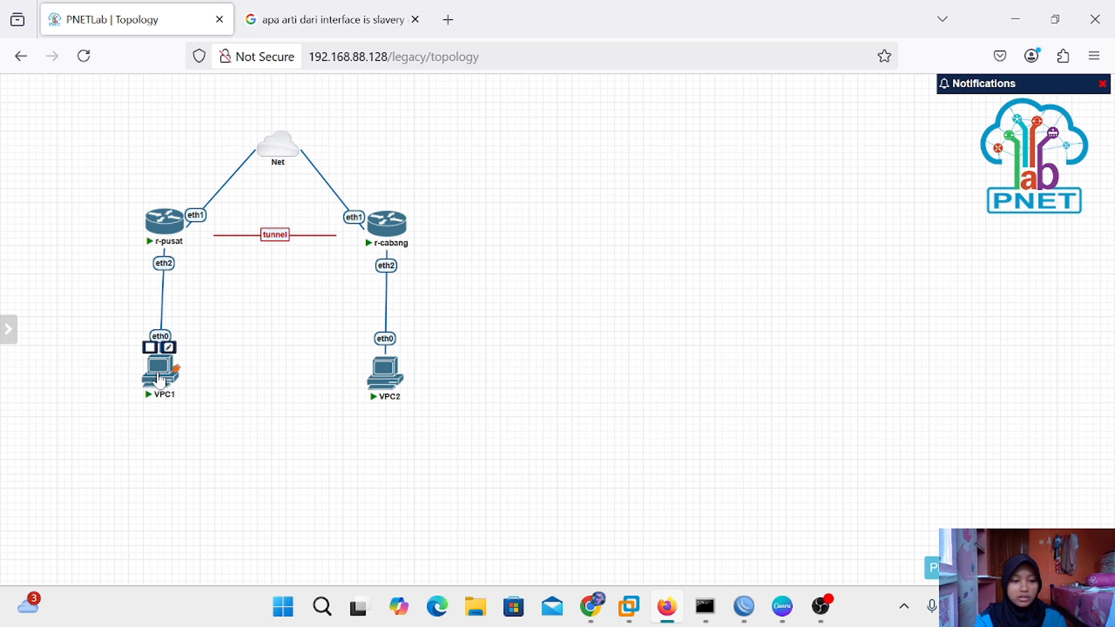
click(159, 381)
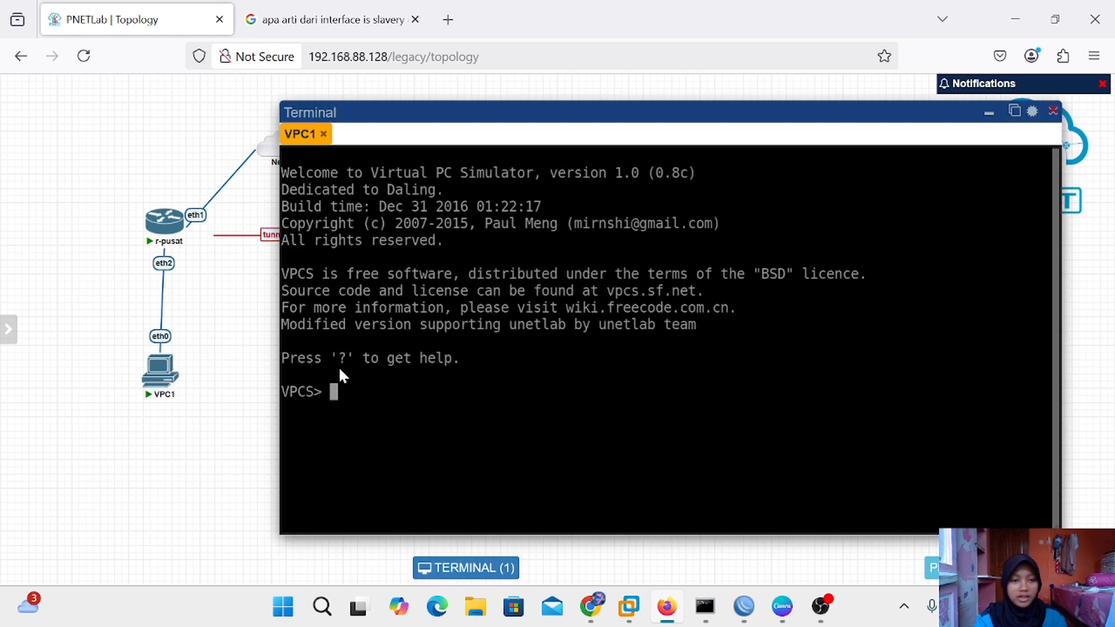
text(ip)
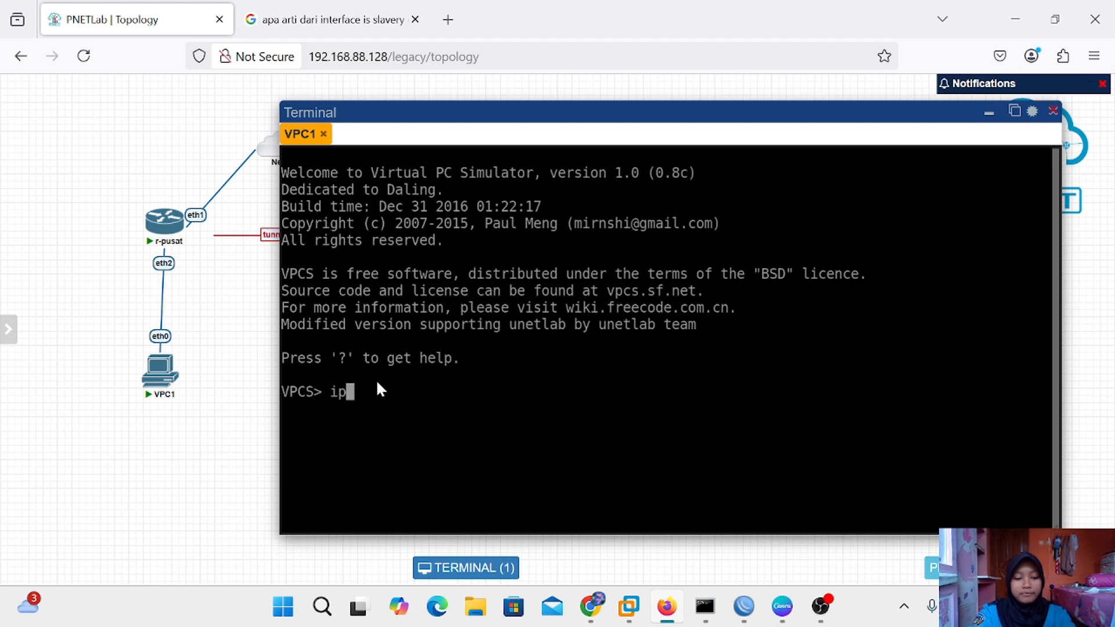
text( dhcp)
key(Return)
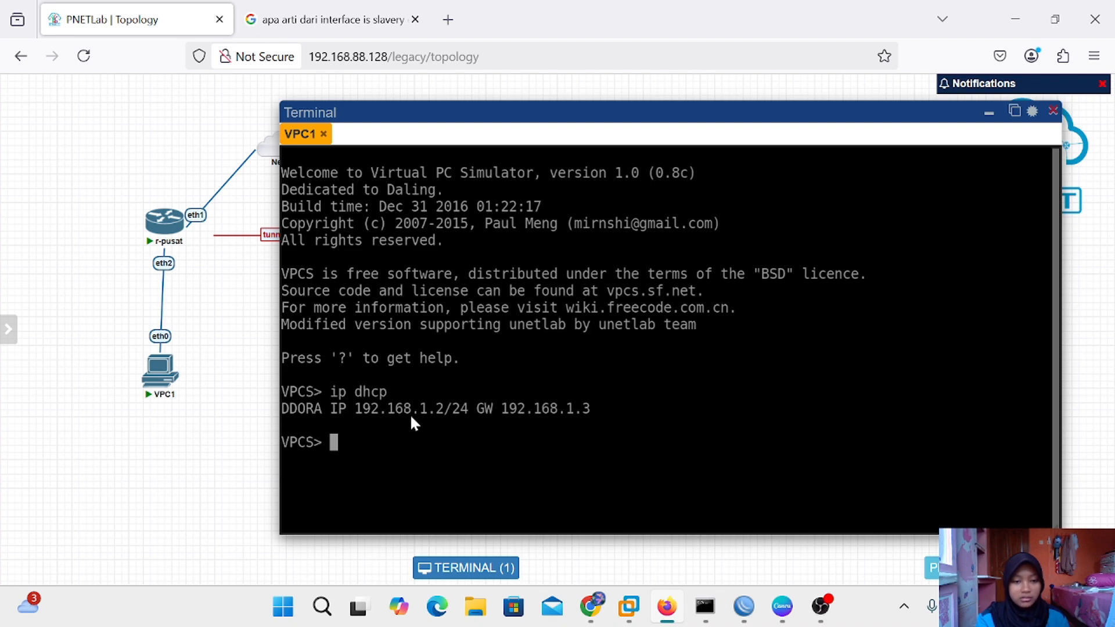
click(988, 116)
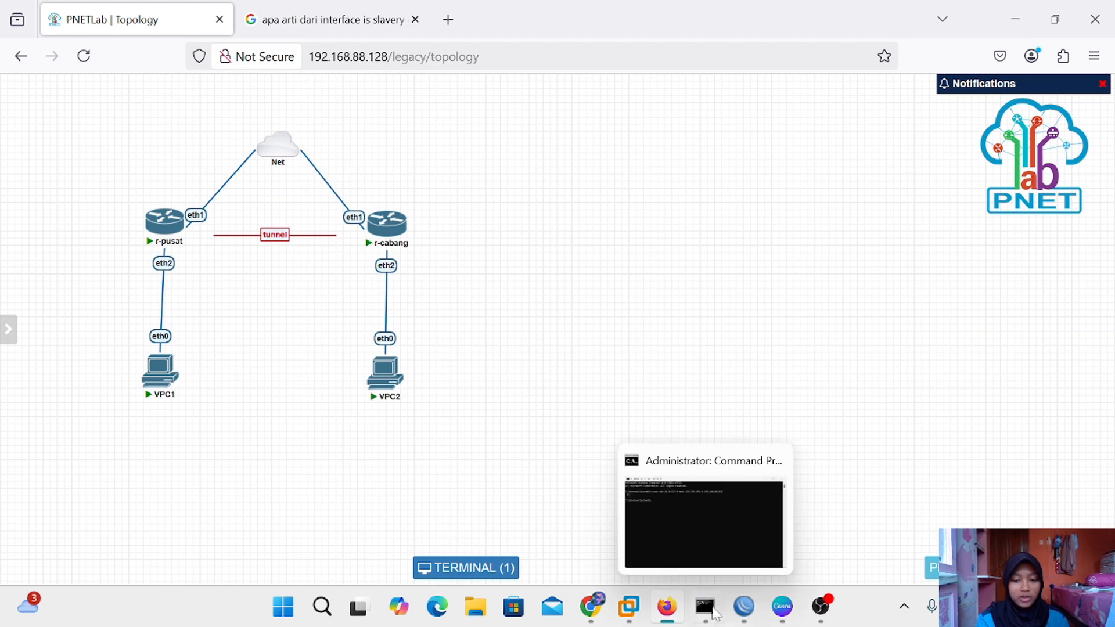
Bring the r-cabang WinBox session forward and close its bridge ports list
mouse_move(743, 619)
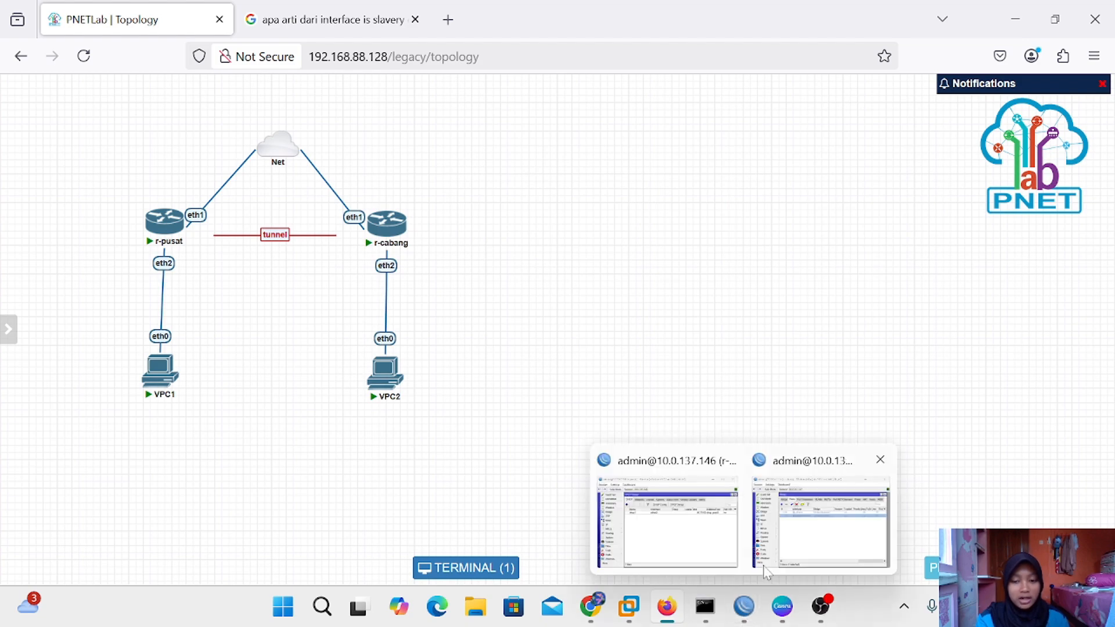
mouse_move(770, 569)
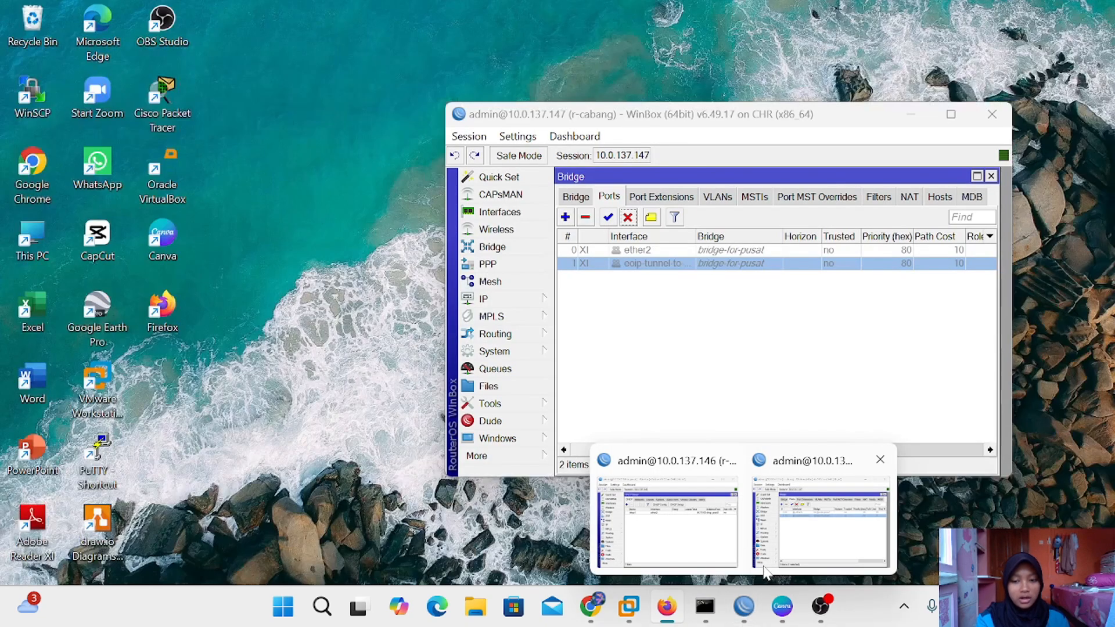
click(781, 538)
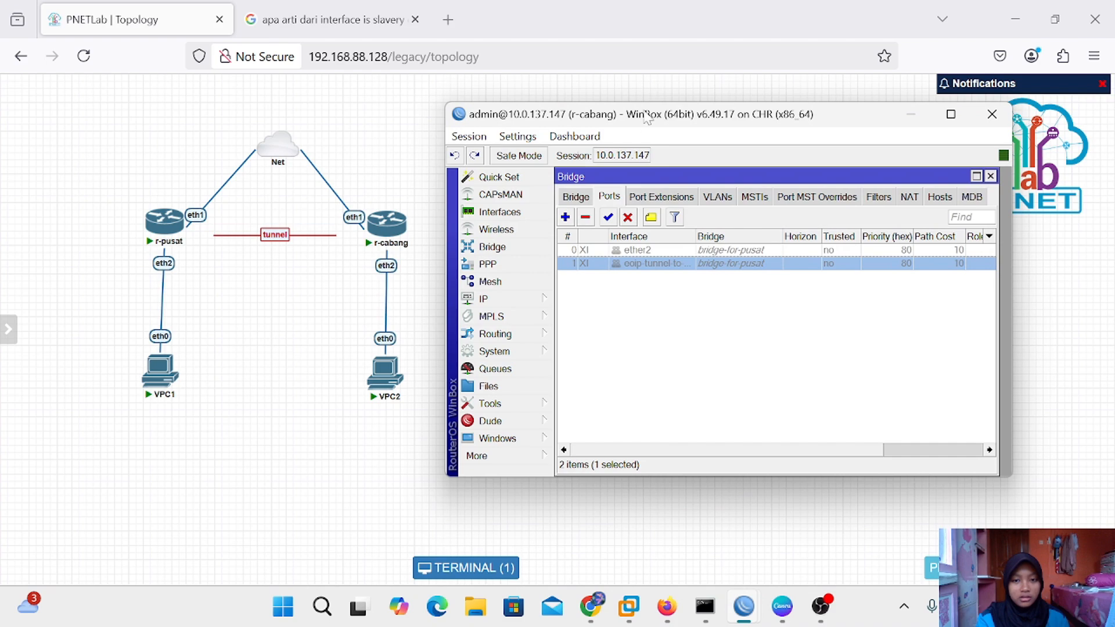
drag(646, 117, 632, 132)
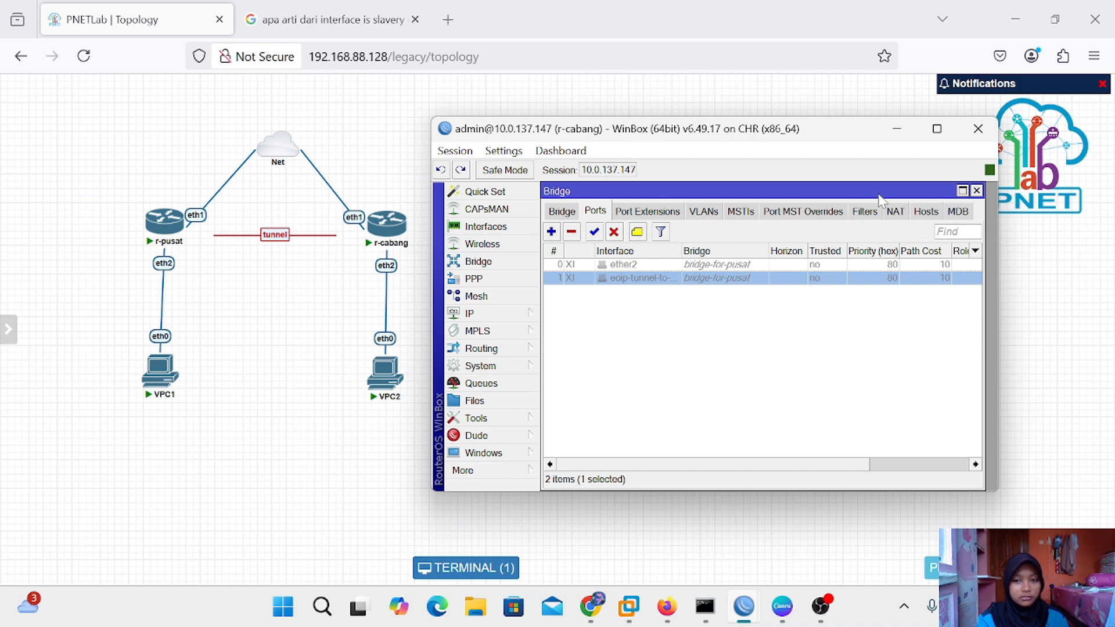
click(977, 190)
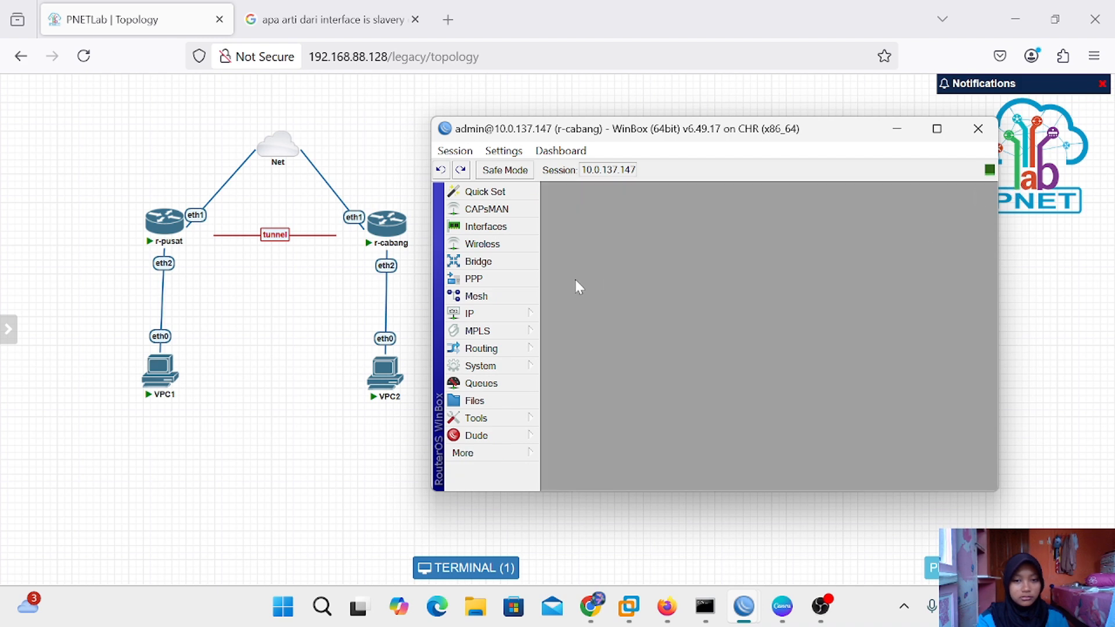
Add address 192.168.1.4/24 on ether2 in r-cabang's IP > Addresses
click(494, 314)
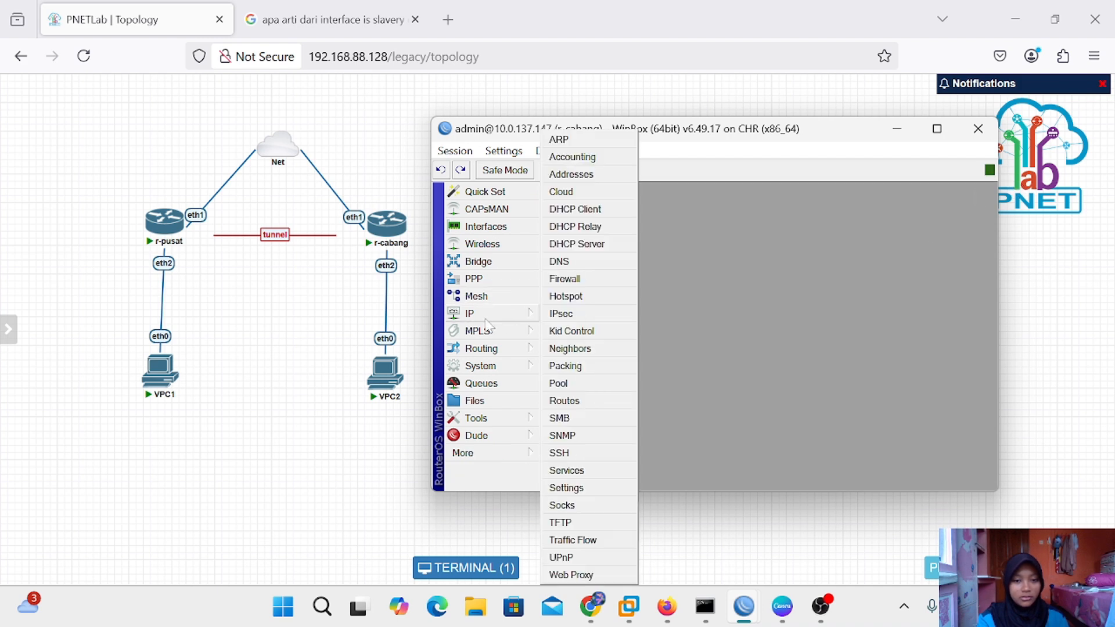
click(592, 174)
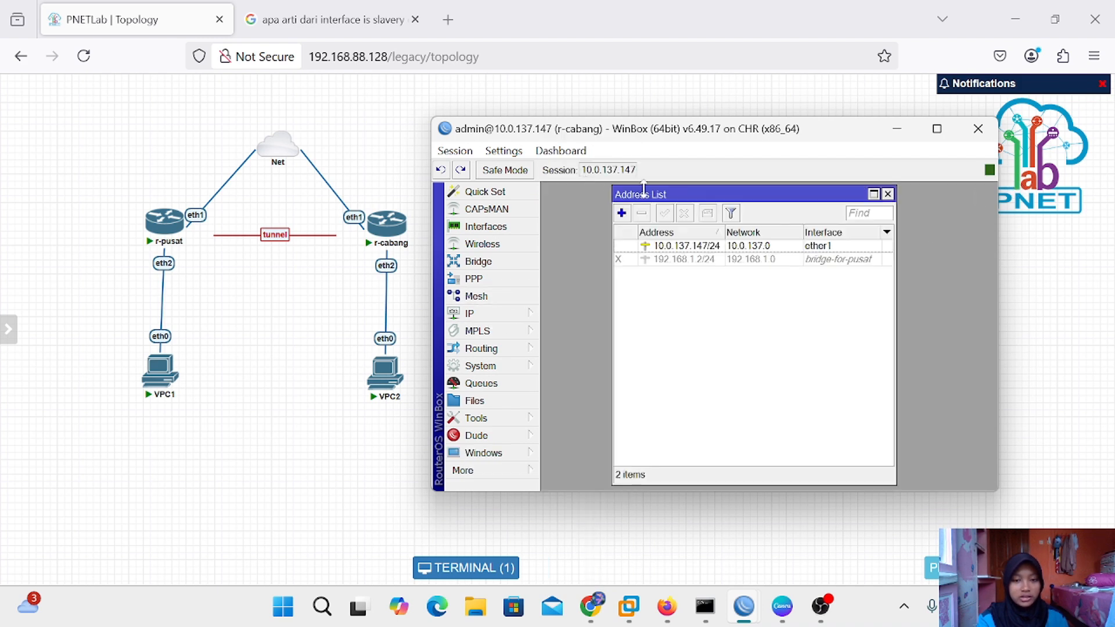
click(622, 215)
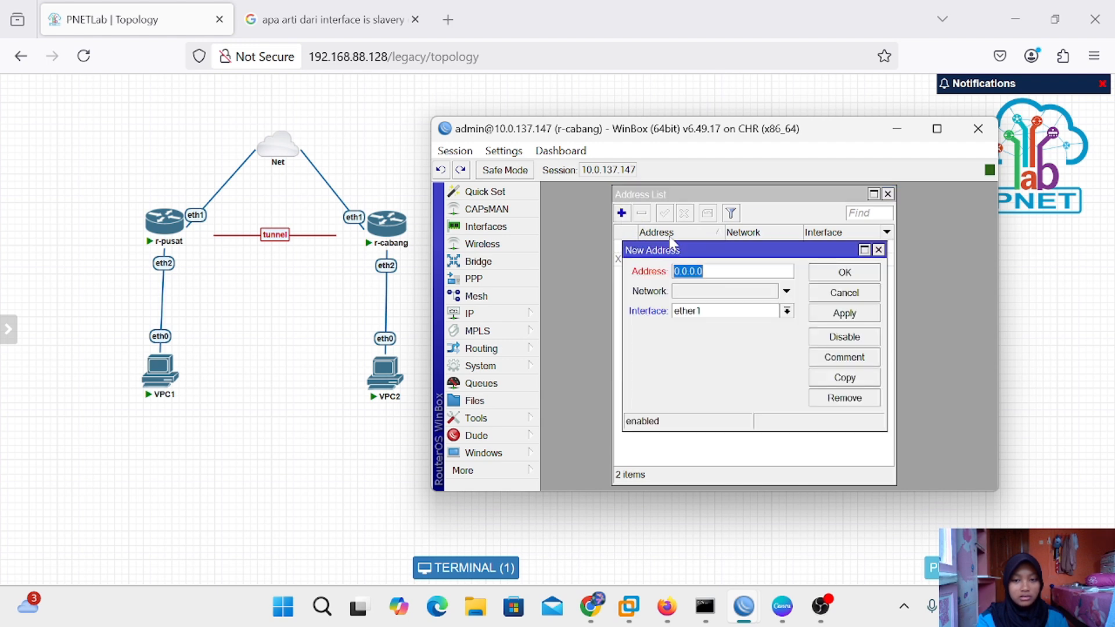
key(BackSpace)
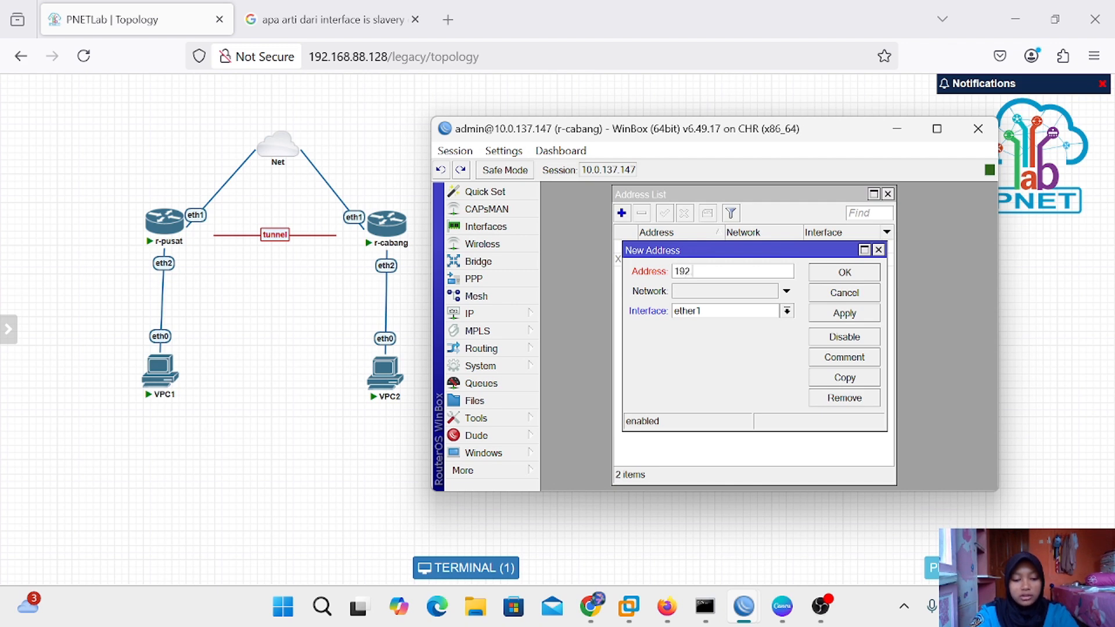
text(192.168)
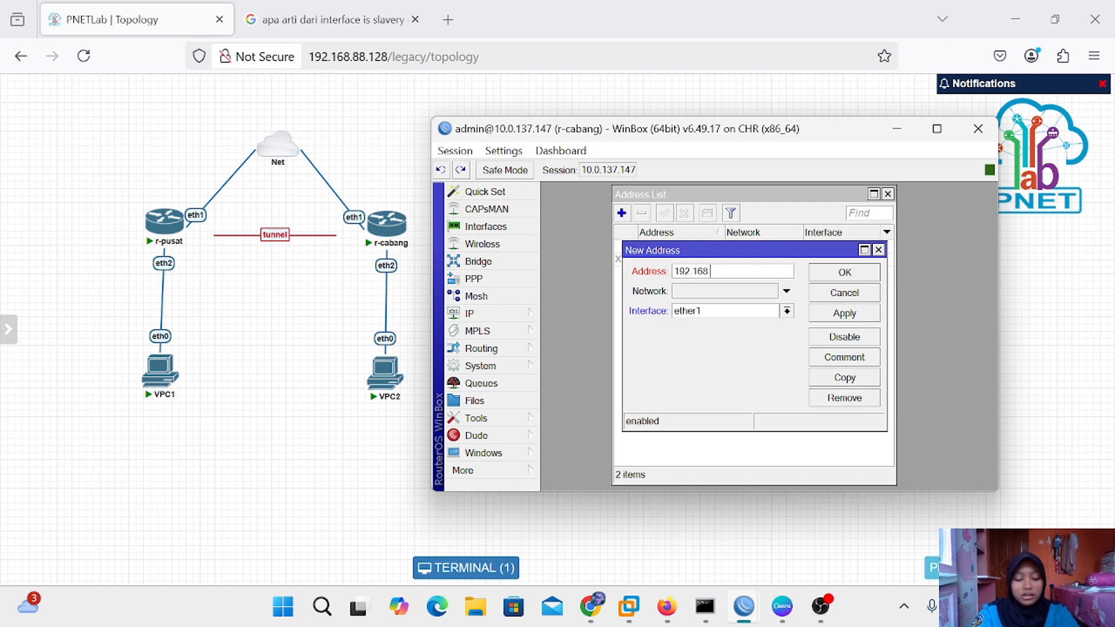
text(.1.4)
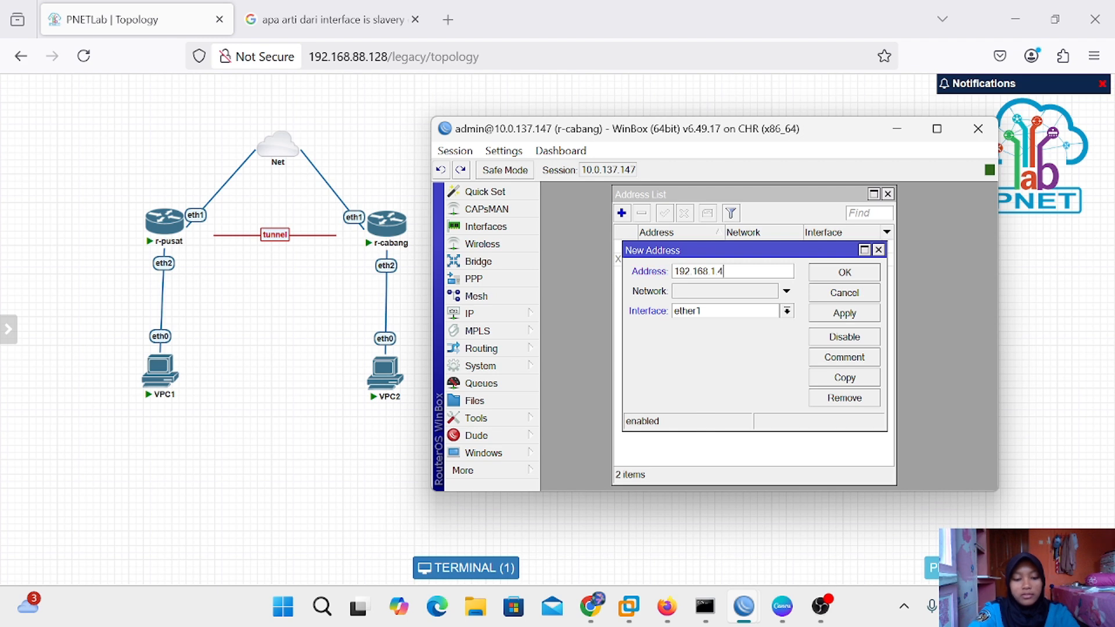
text(/24)
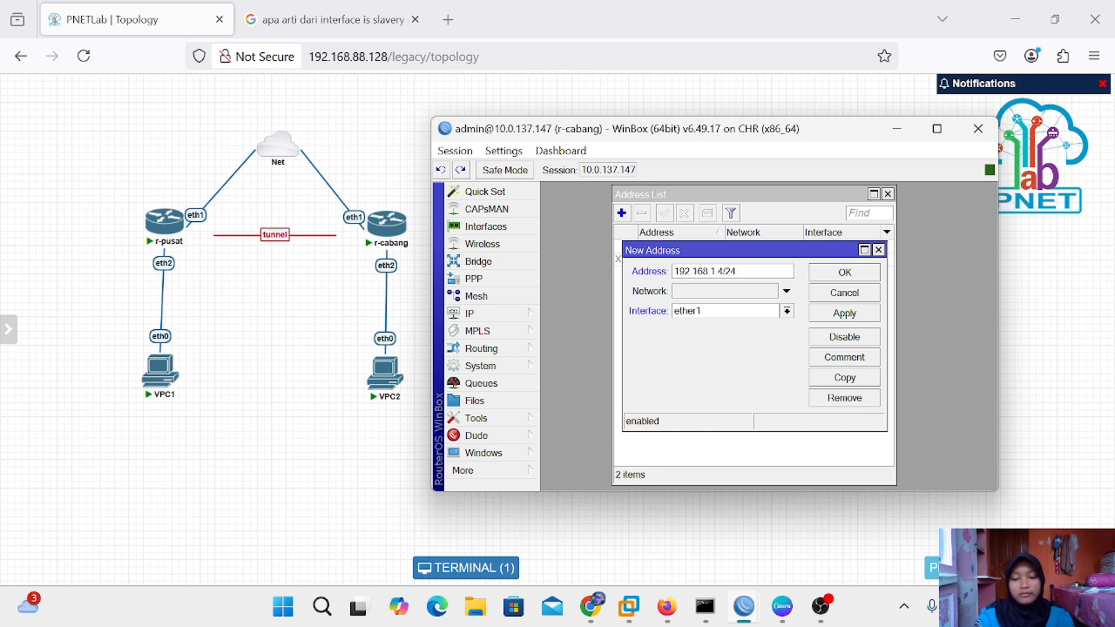
click(787, 312)
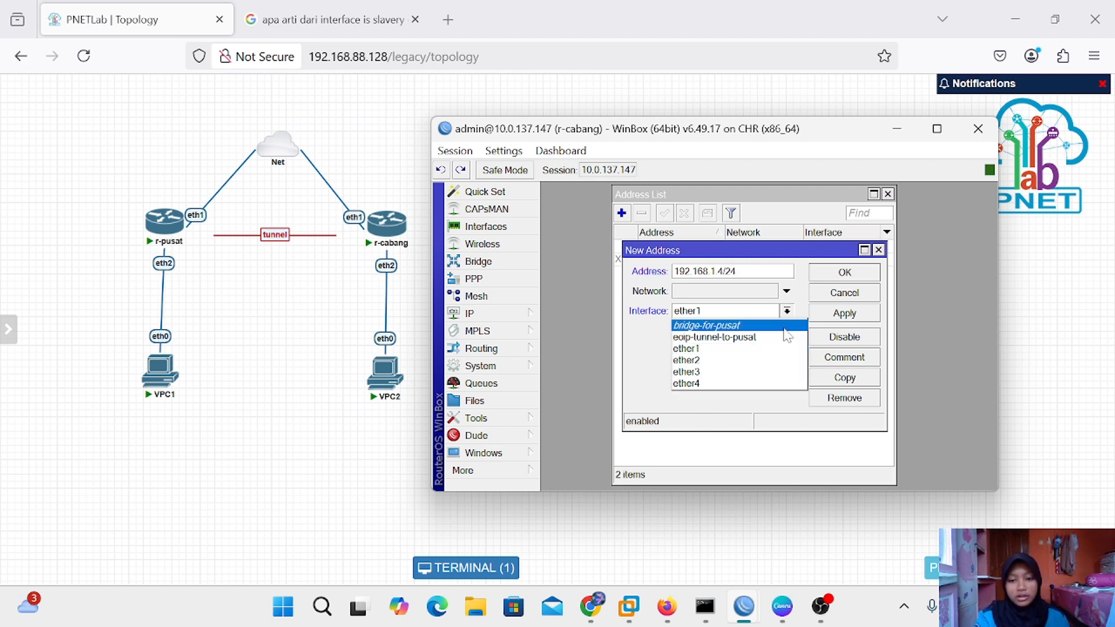
click(767, 360)
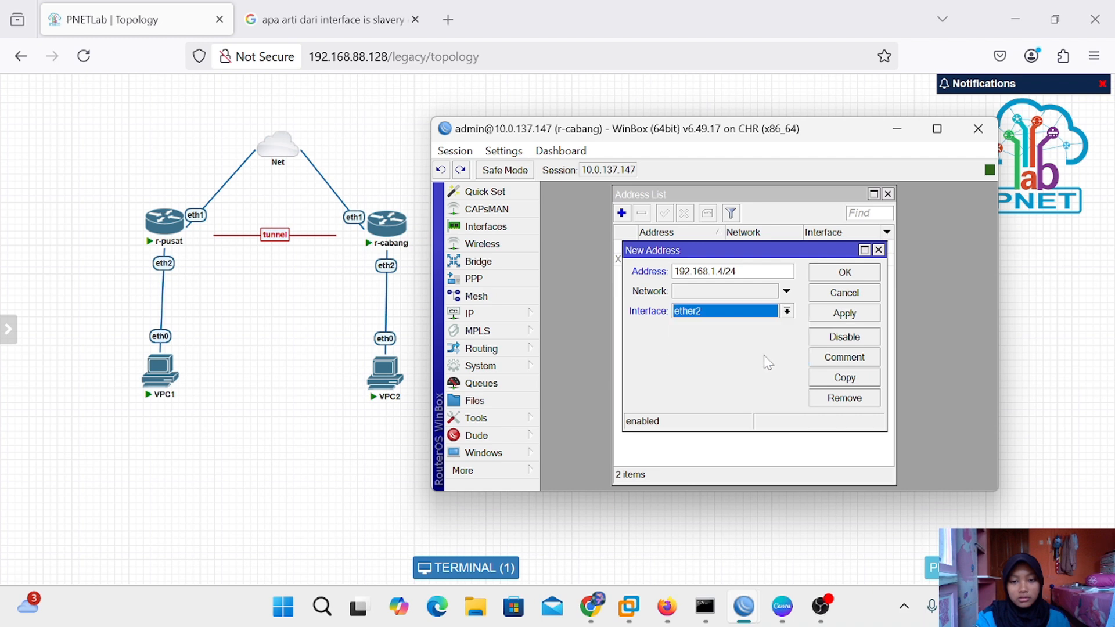
click(845, 313)
click(852, 273)
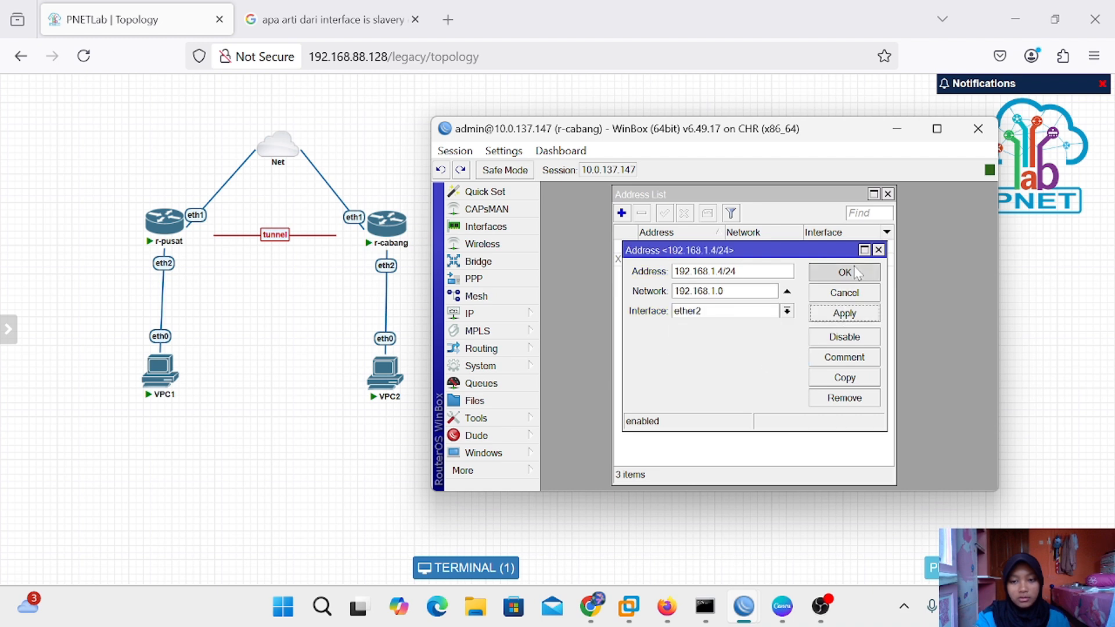
click(887, 194)
Run DHCP Setup on r-cabang's ether2 for 192.168.1.0/24 with default pool, DNS and 00:10:00 lease
click(504, 316)
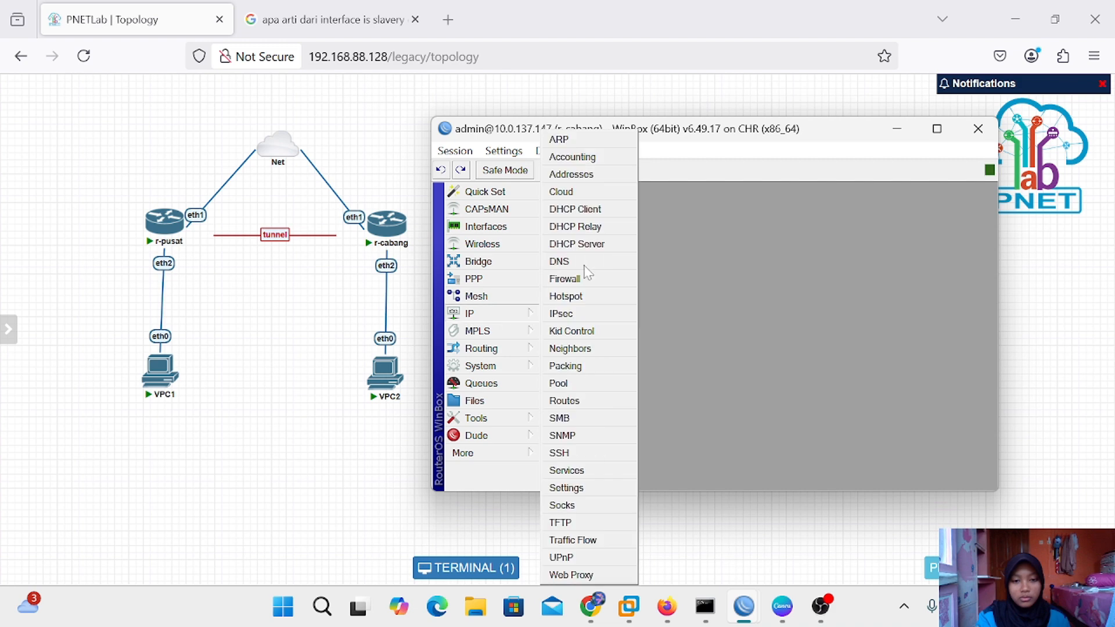
click(610, 245)
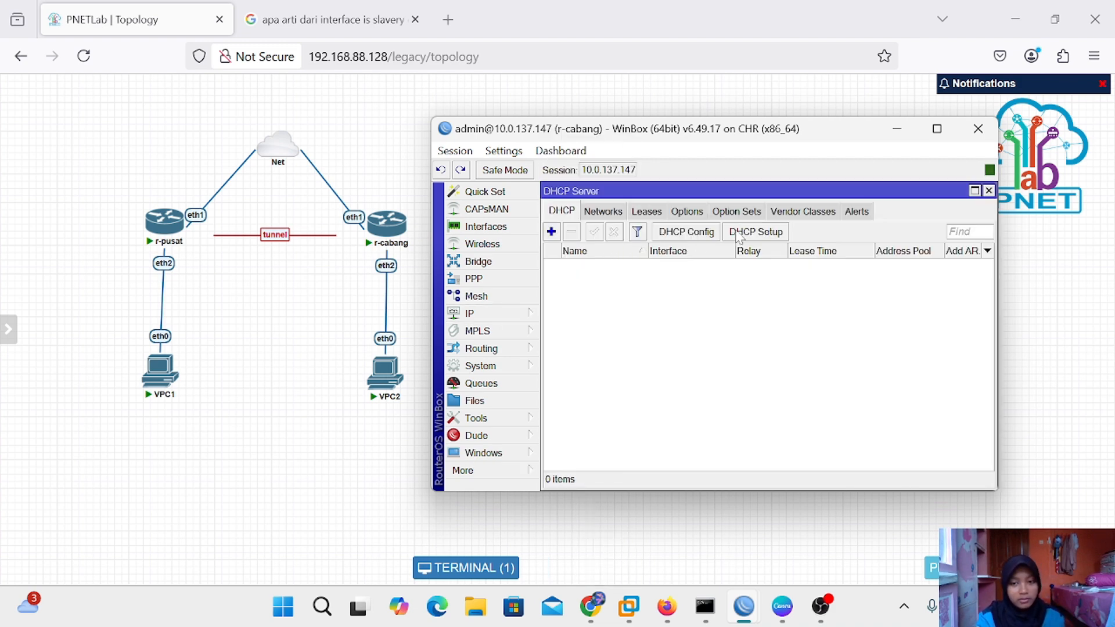
click(749, 231)
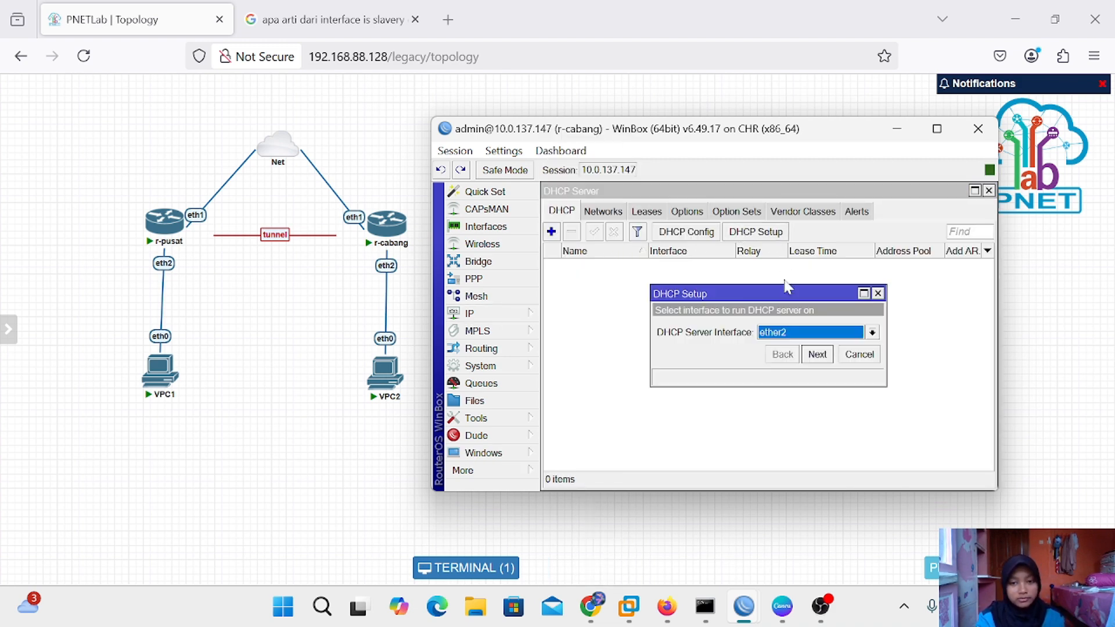
click(818, 355)
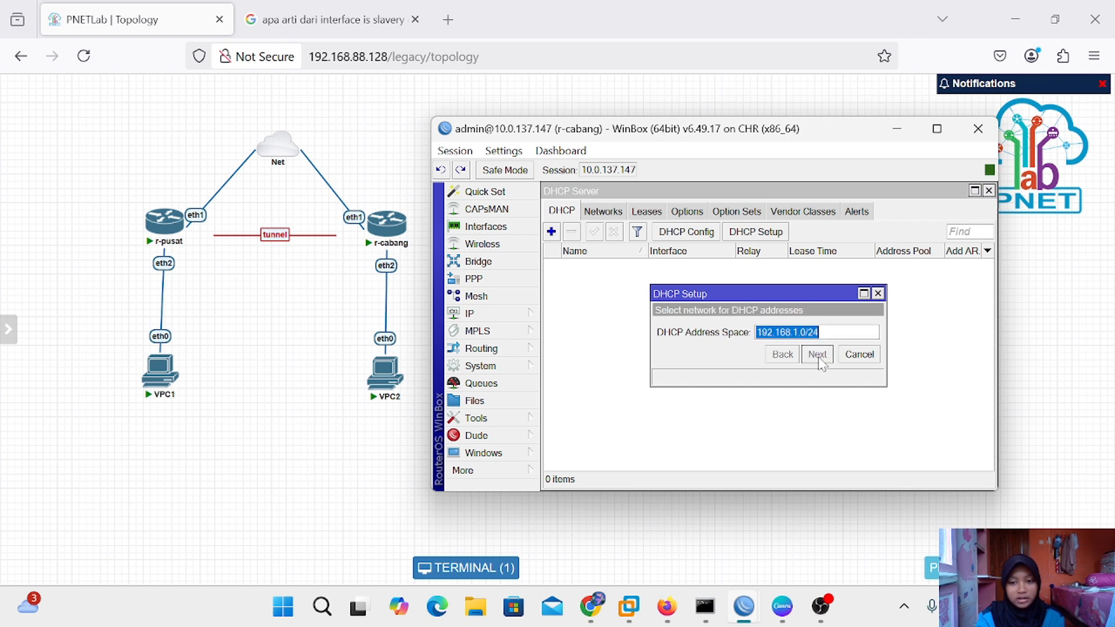
click(819, 355)
click(819, 355)
click(818, 371)
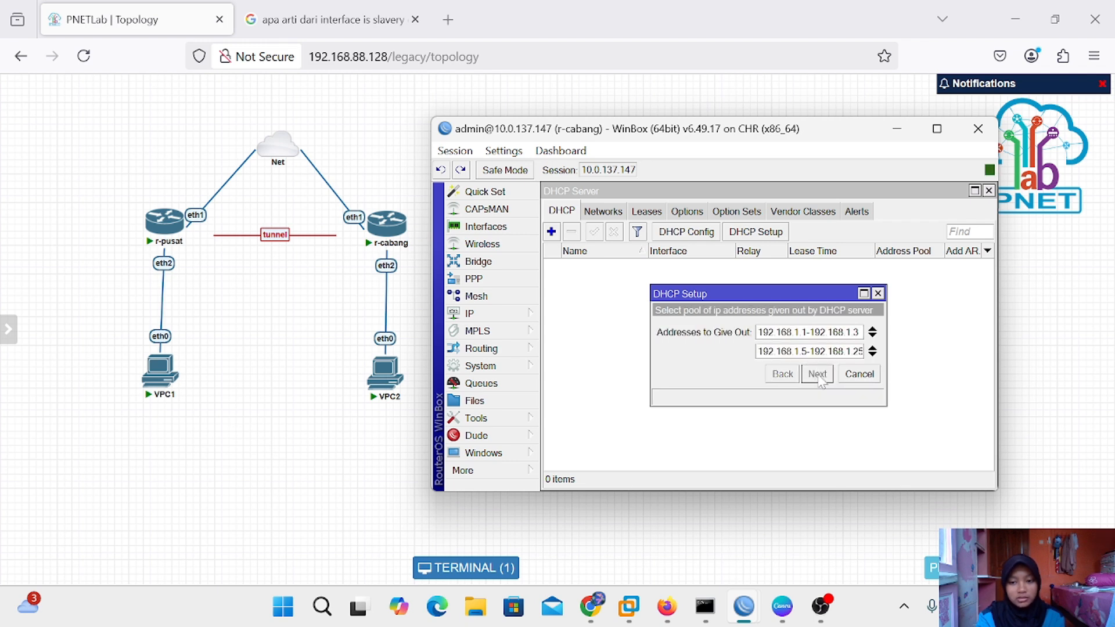
click(819, 374)
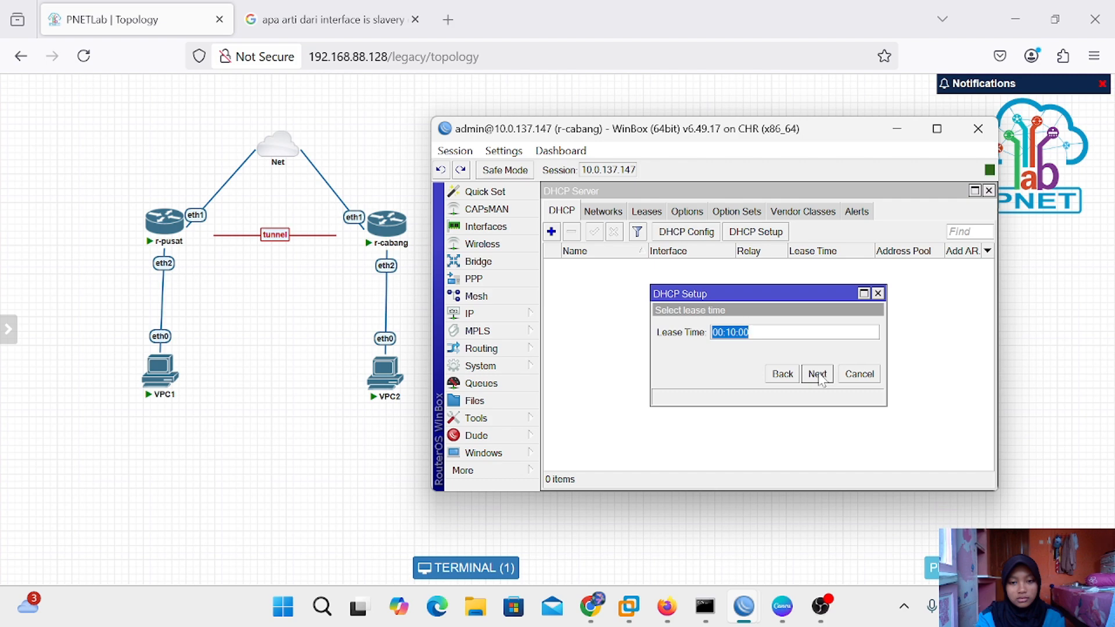
click(818, 375)
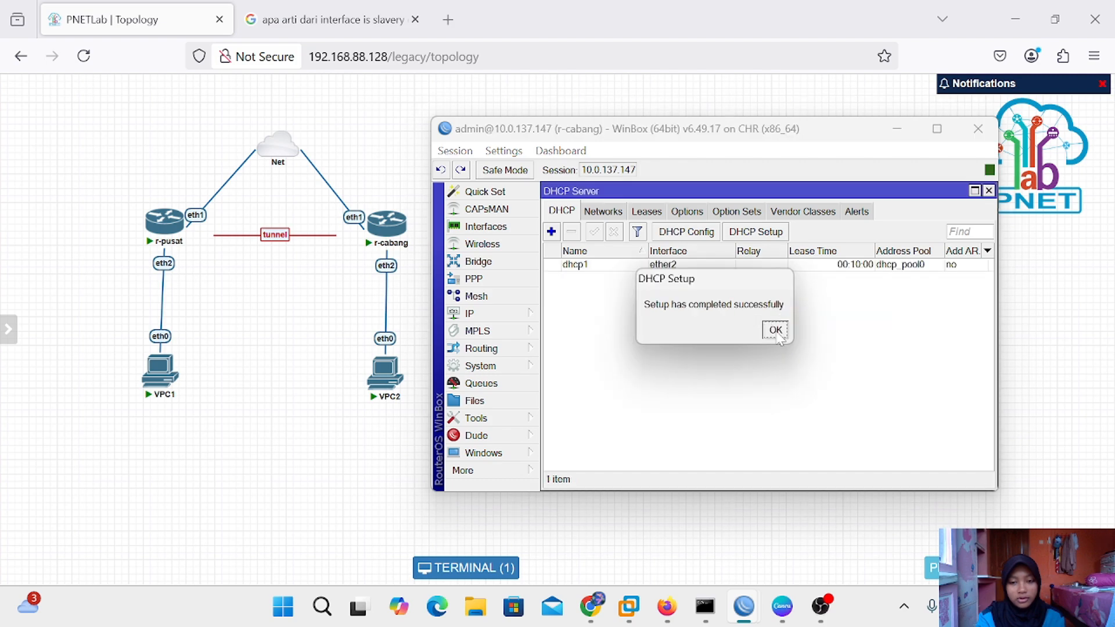
click(775, 330)
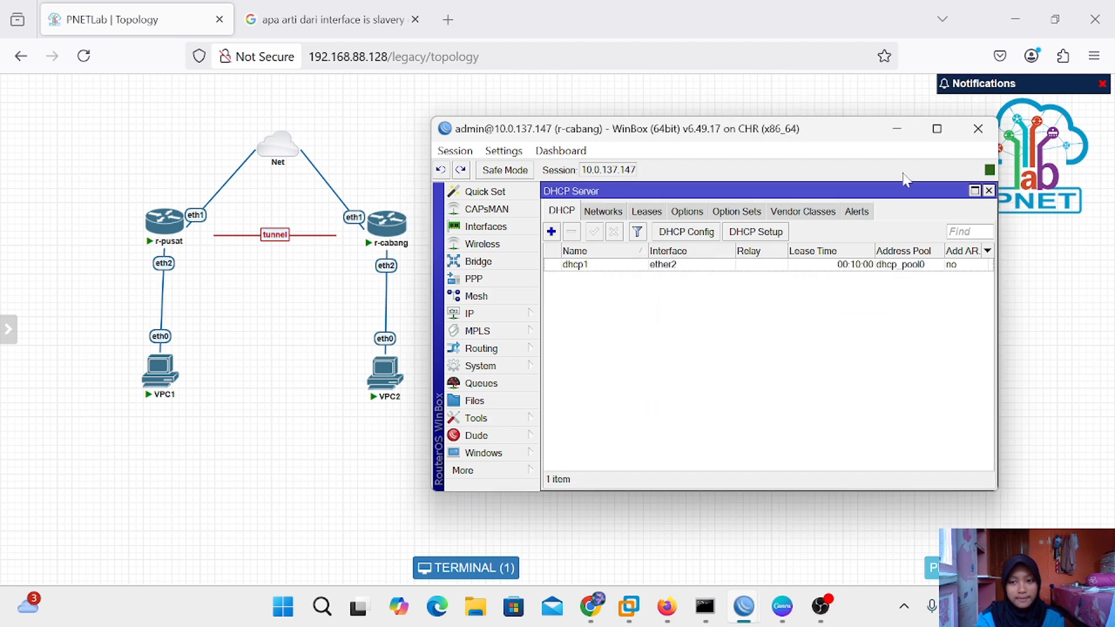
click(897, 129)
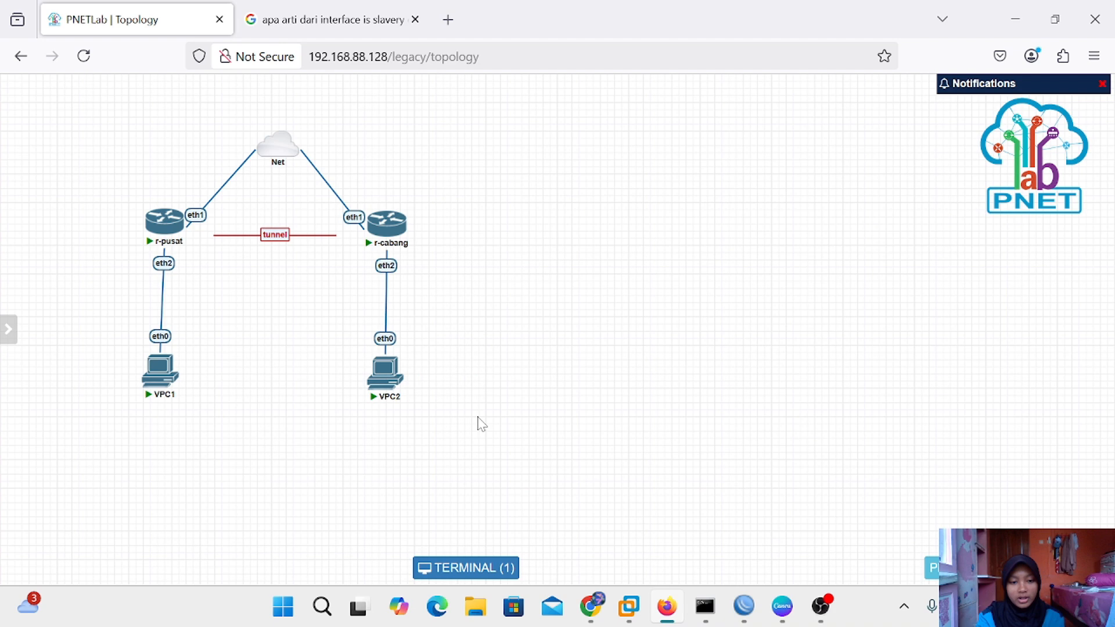
Run 'ip dhcp' in VPC2's console to obtain 192.168.1.3/24 with gateway 192.168.1.4
click(388, 383)
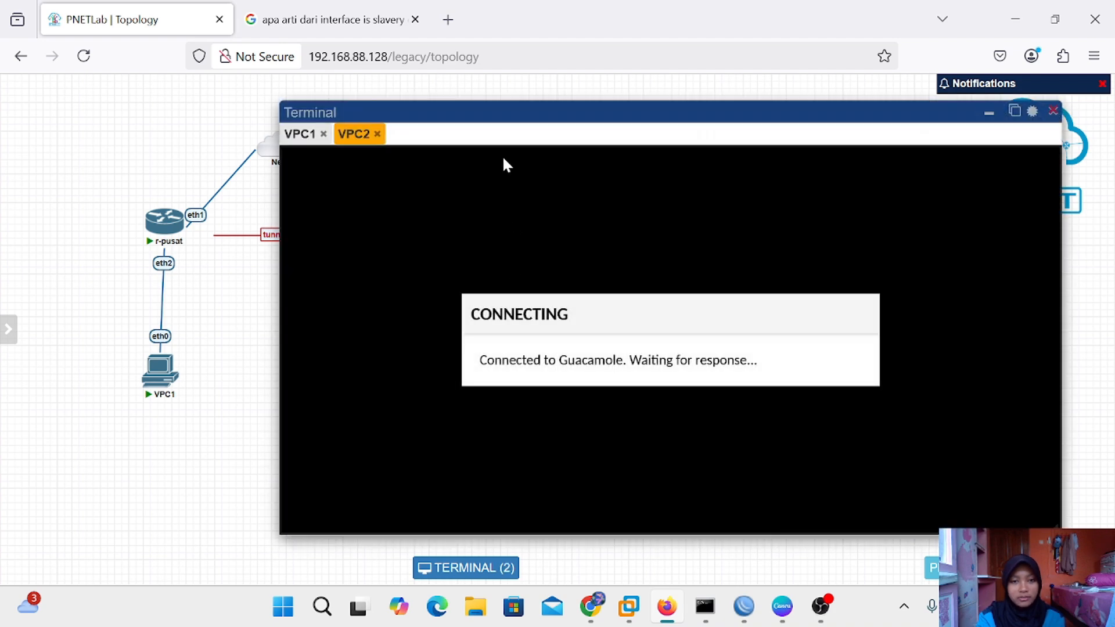
mouse_move(491, 111)
mouse_down()
mouse_move(476, 163)
mouse_move(491, 104)
mouse_move(471, 119)
mouse_up()
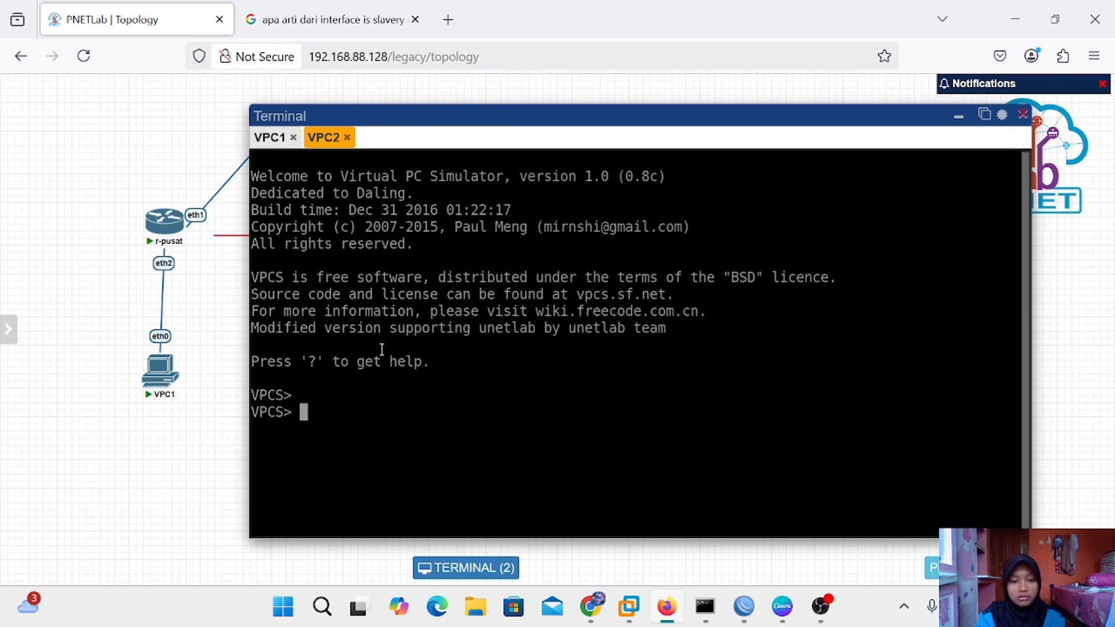
text(ip )
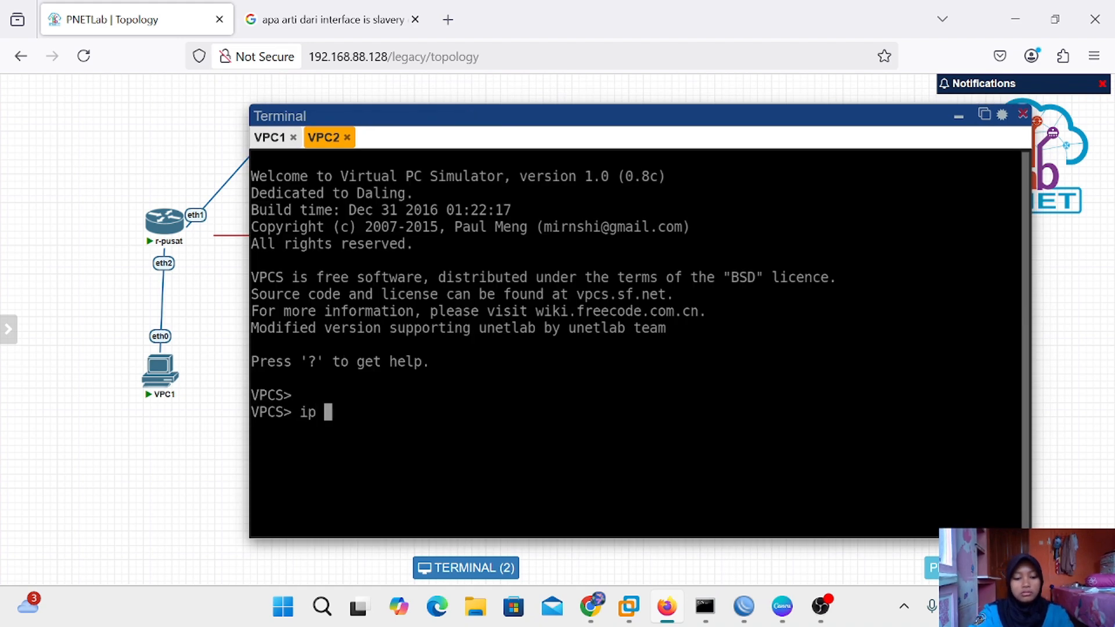
text(dhcp)
key(Return)
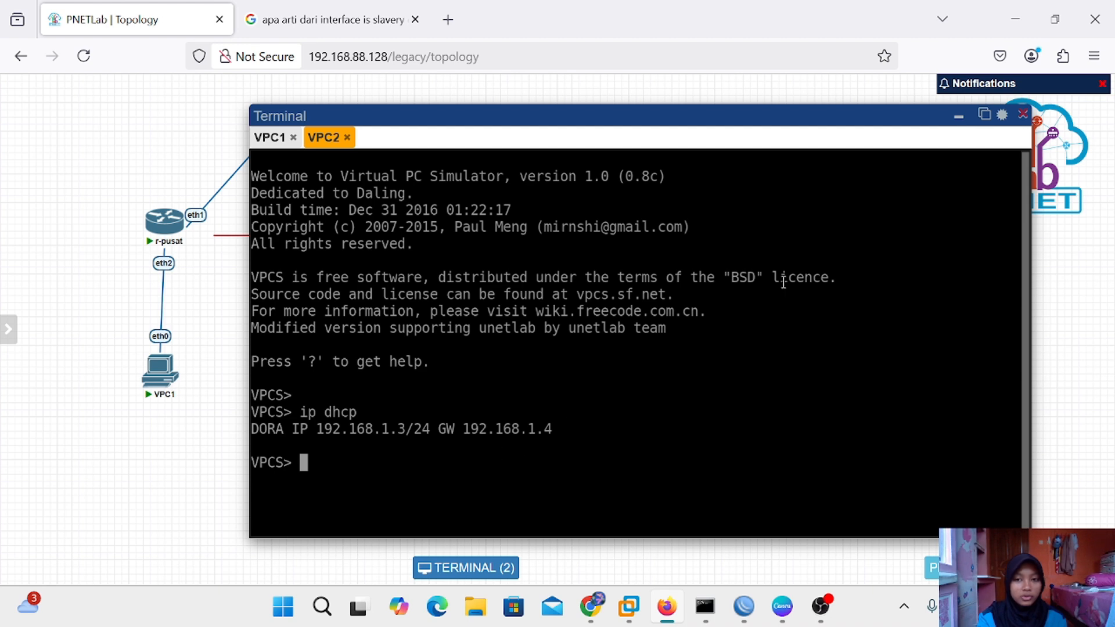
click(958, 116)
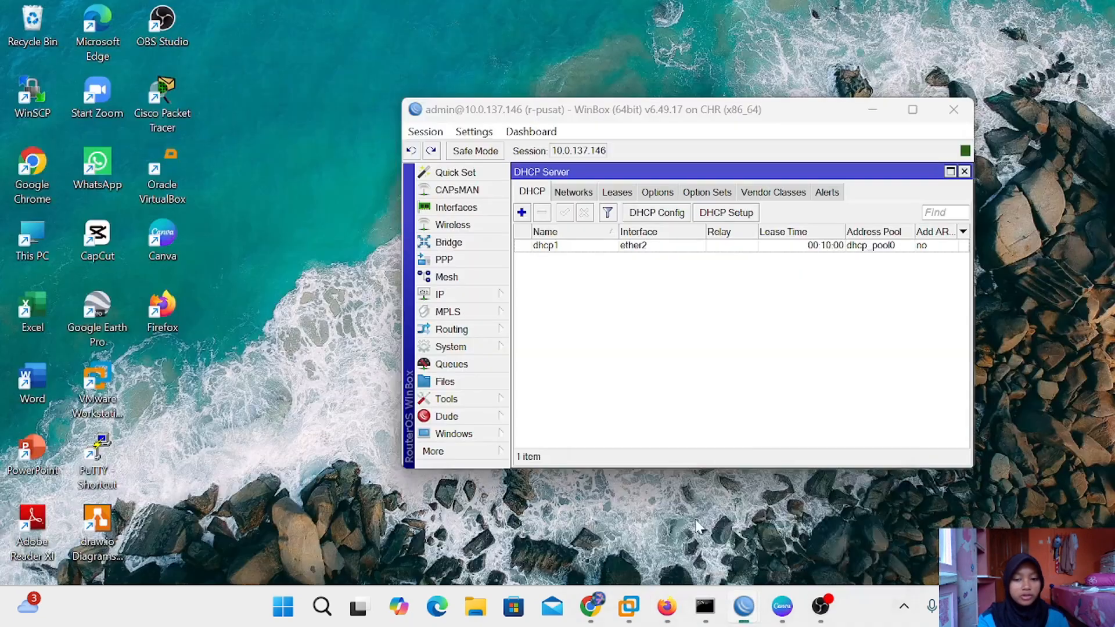
Return to r-pusat, close the DHCP Server window and open PPP's Interface list
click(697, 524)
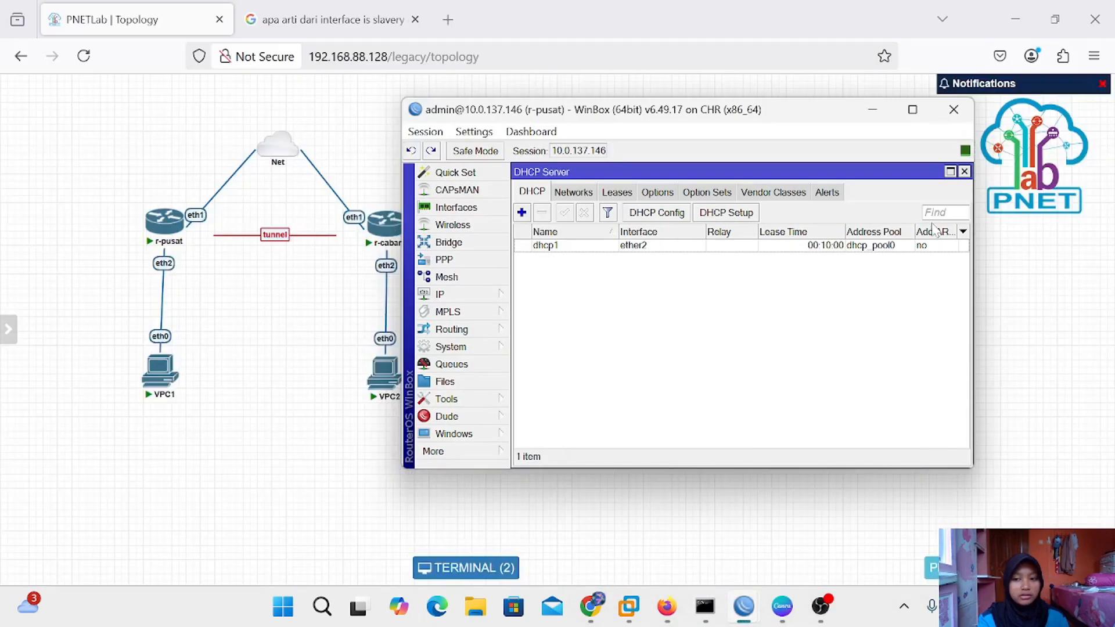
click(964, 172)
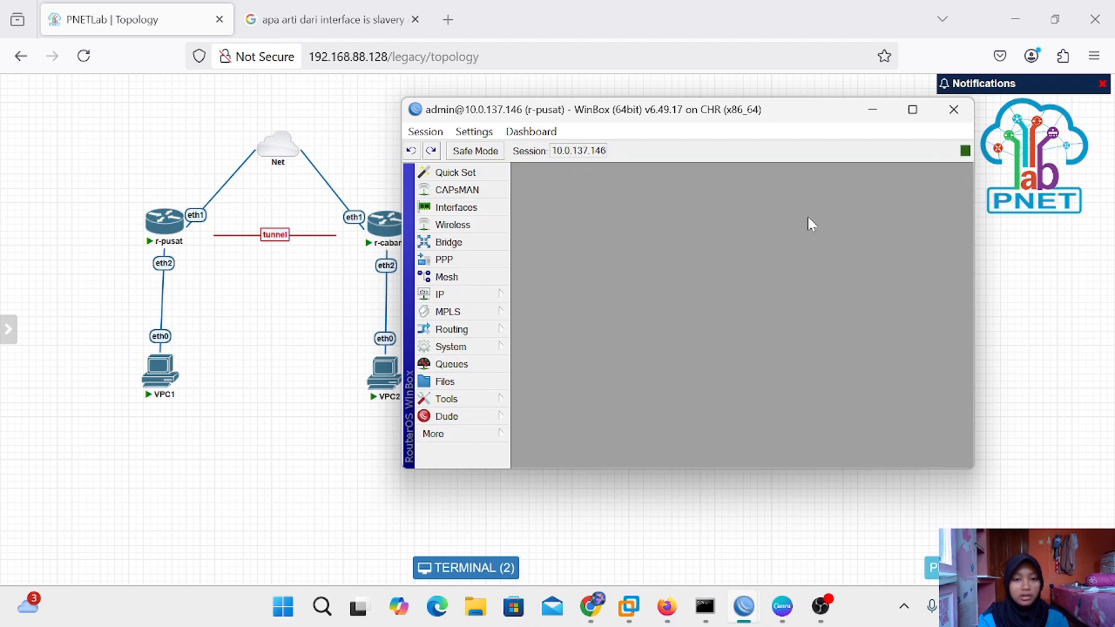
click(456, 260)
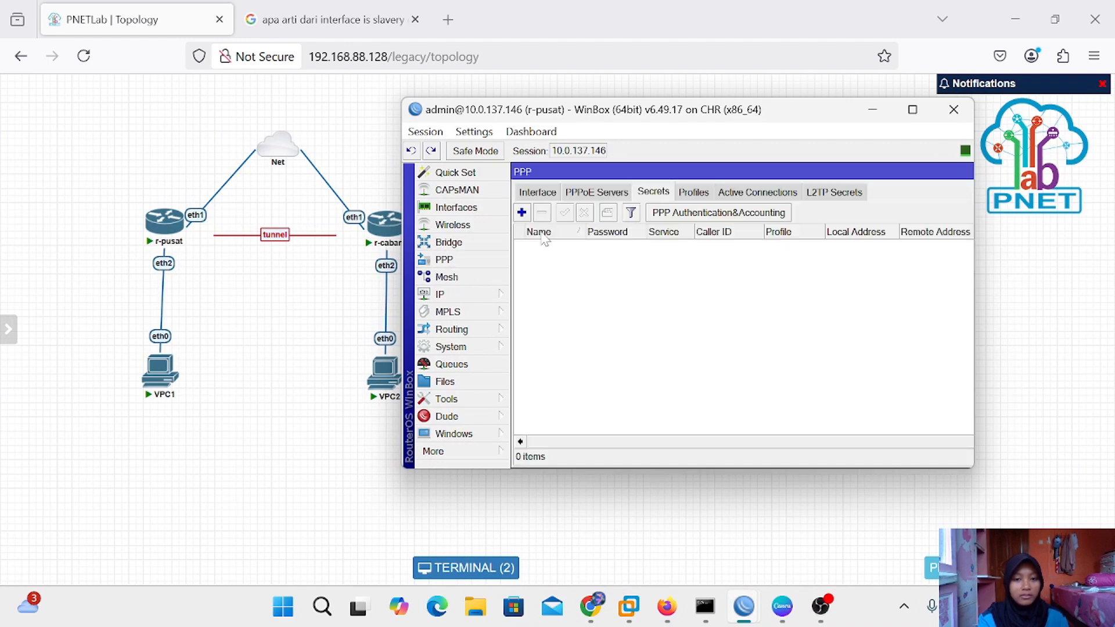
click(538, 193)
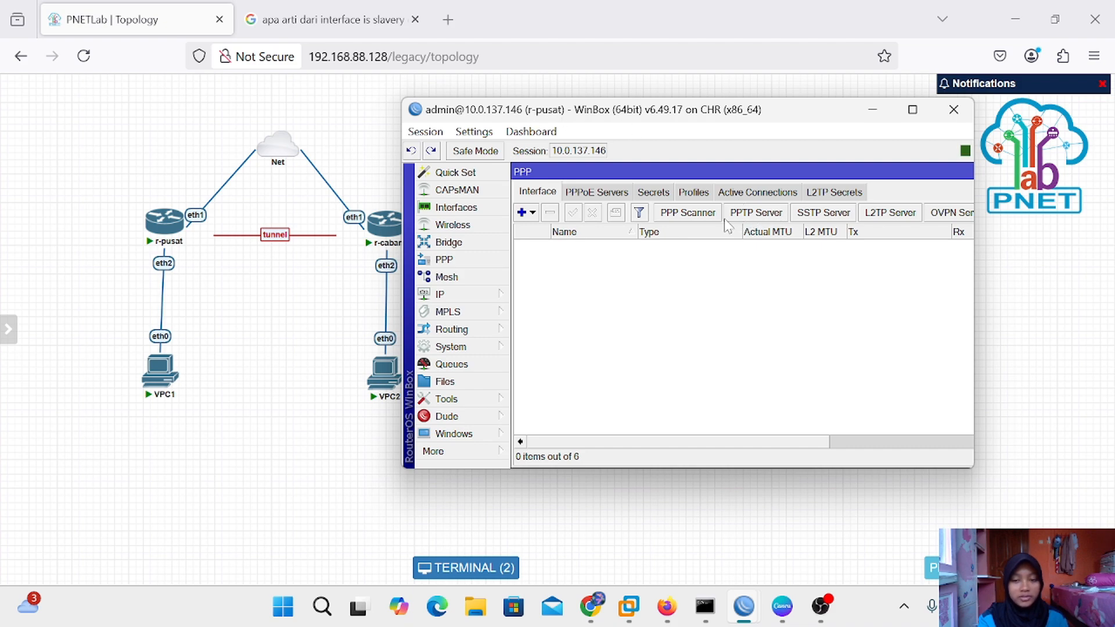
drag(720, 116, 766, 109)
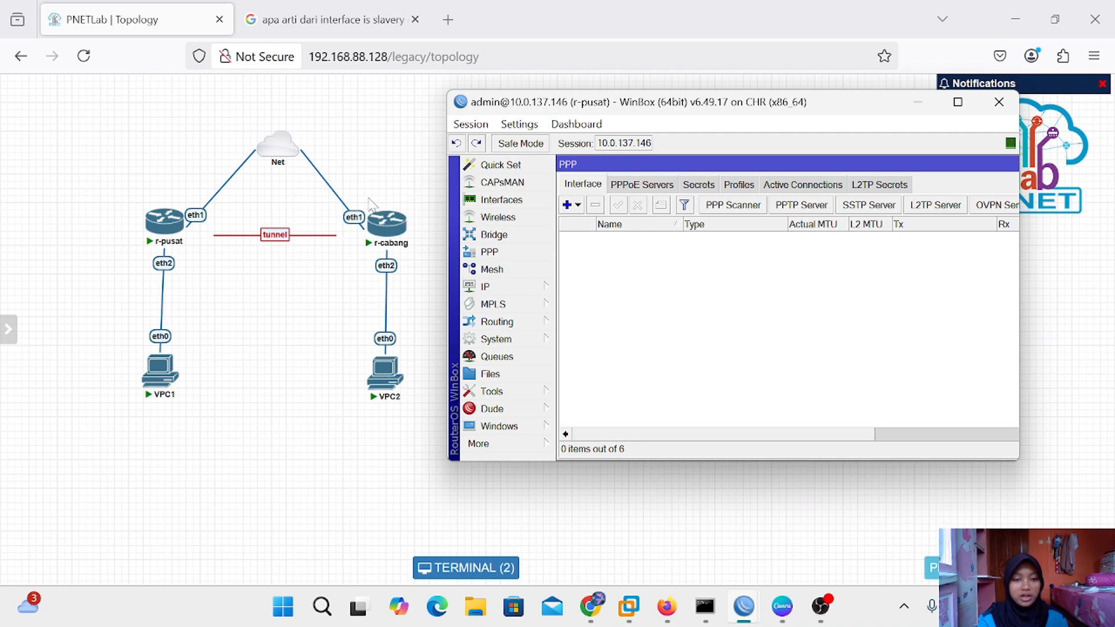
mouse_move(378, 221)
drag(720, 108, 667, 114)
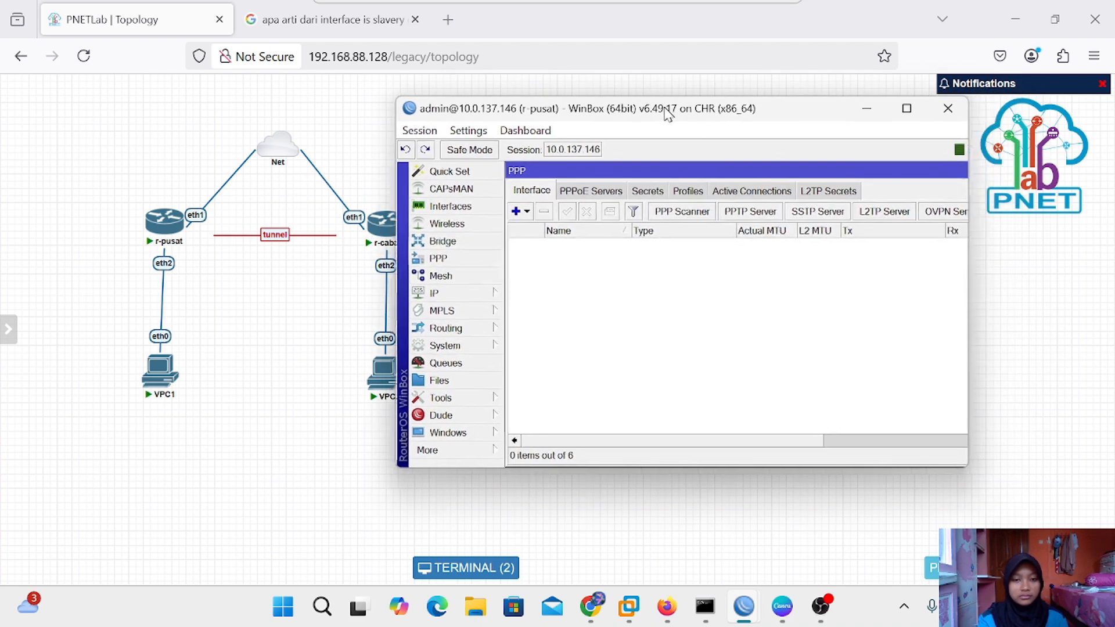
Enable the PPTP server on r-pusat and save it
click(744, 212)
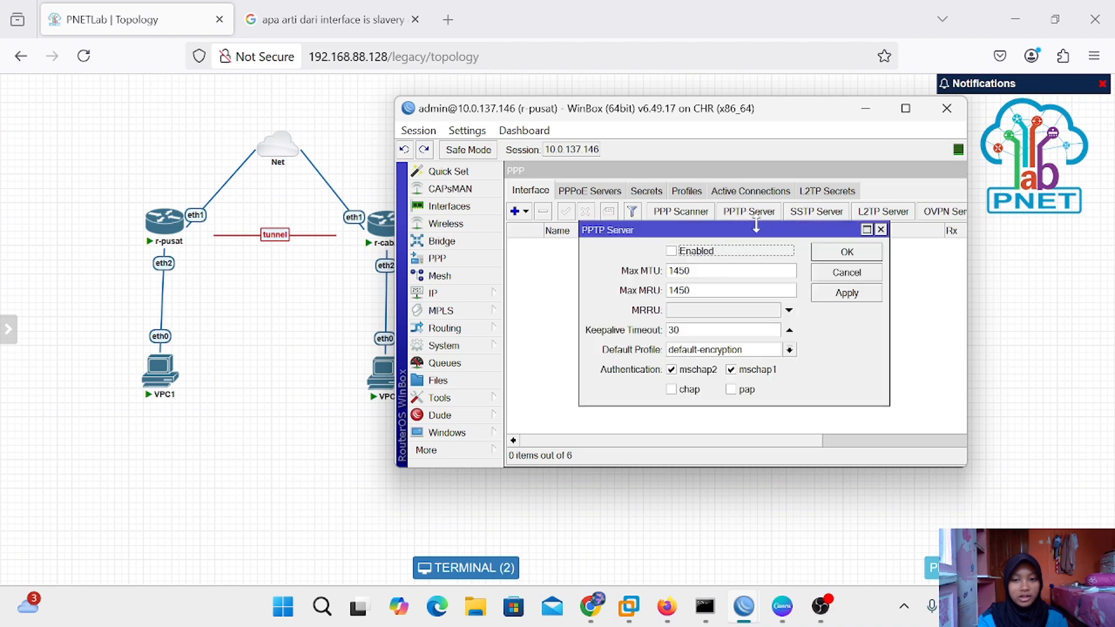
click(677, 255)
click(863, 295)
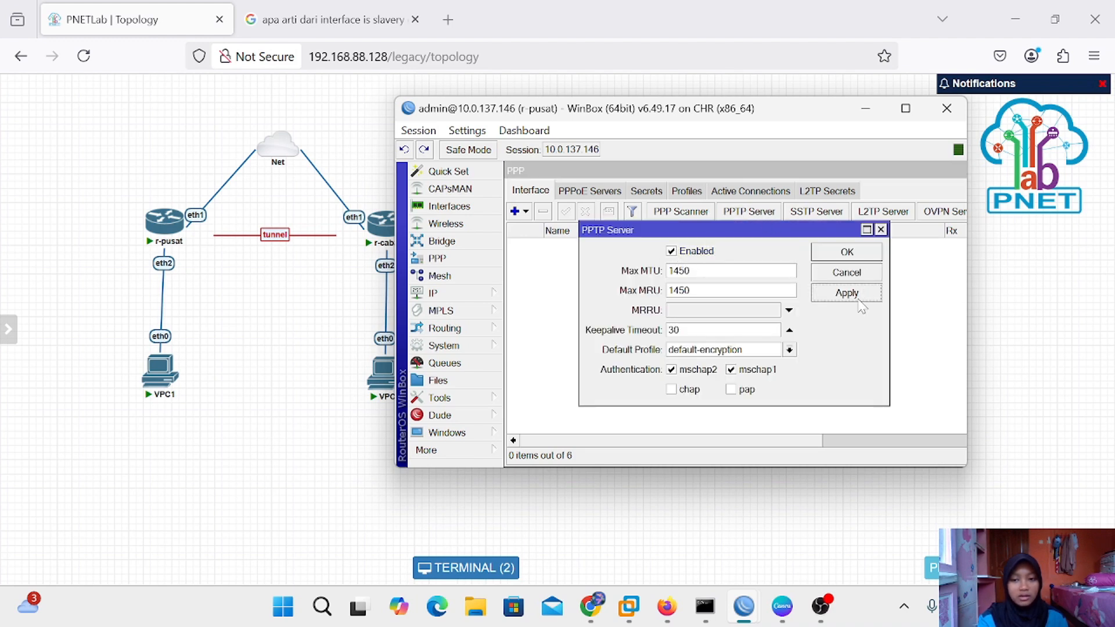
click(858, 254)
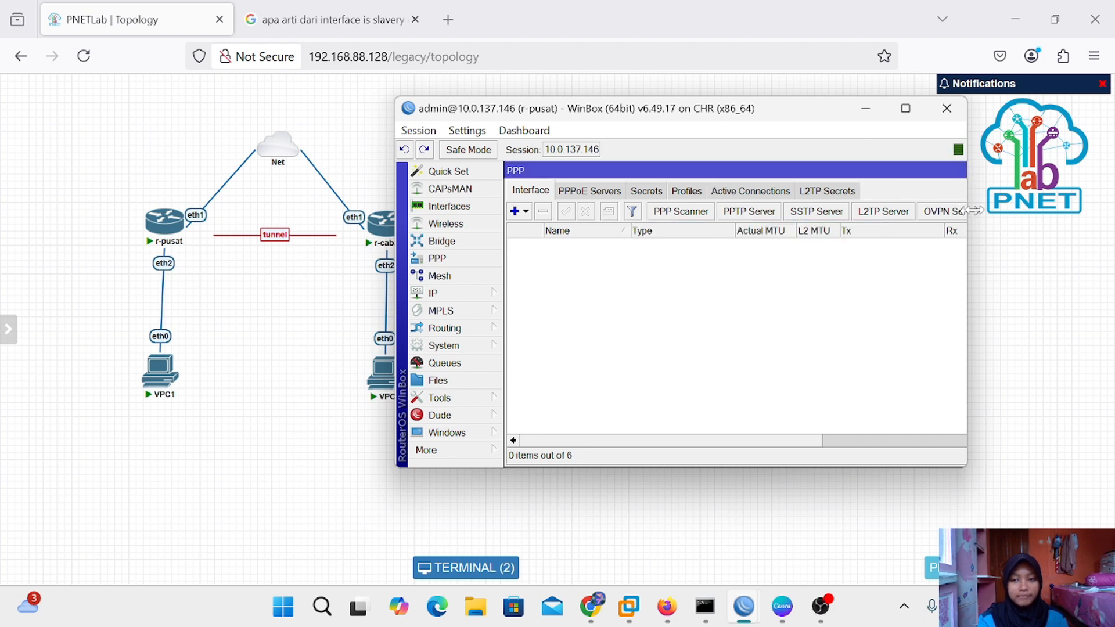
drag(969, 211, 988, 210)
Reopen PPP on r-pusat and switch to its empty Secrets list
click(977, 170)
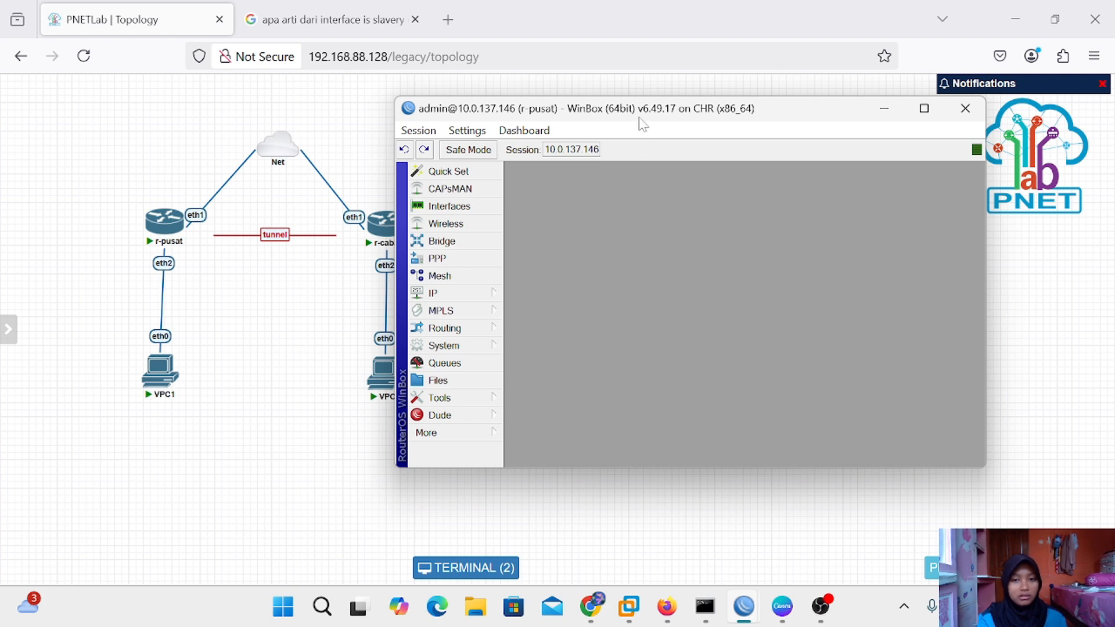
drag(640, 119, 678, 119)
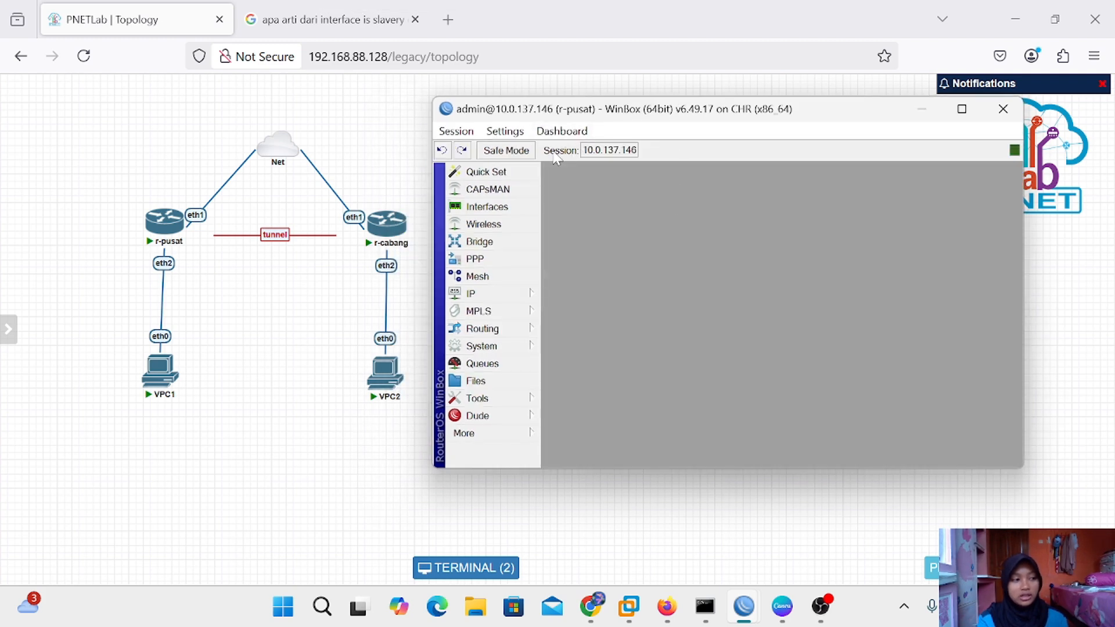
mouse_move(386, 222)
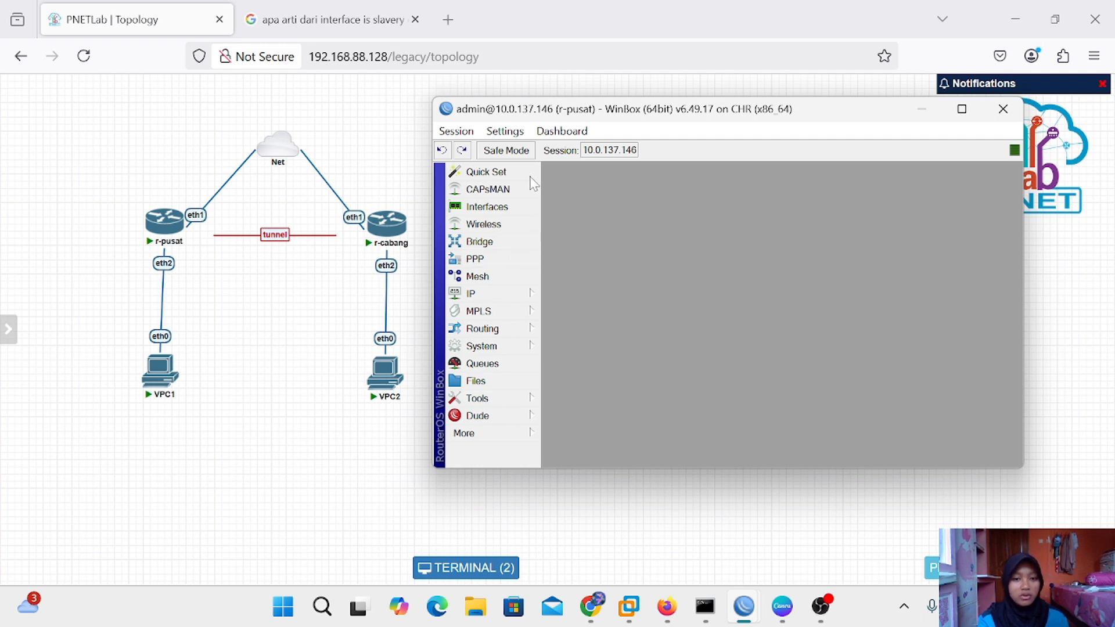
click(494, 260)
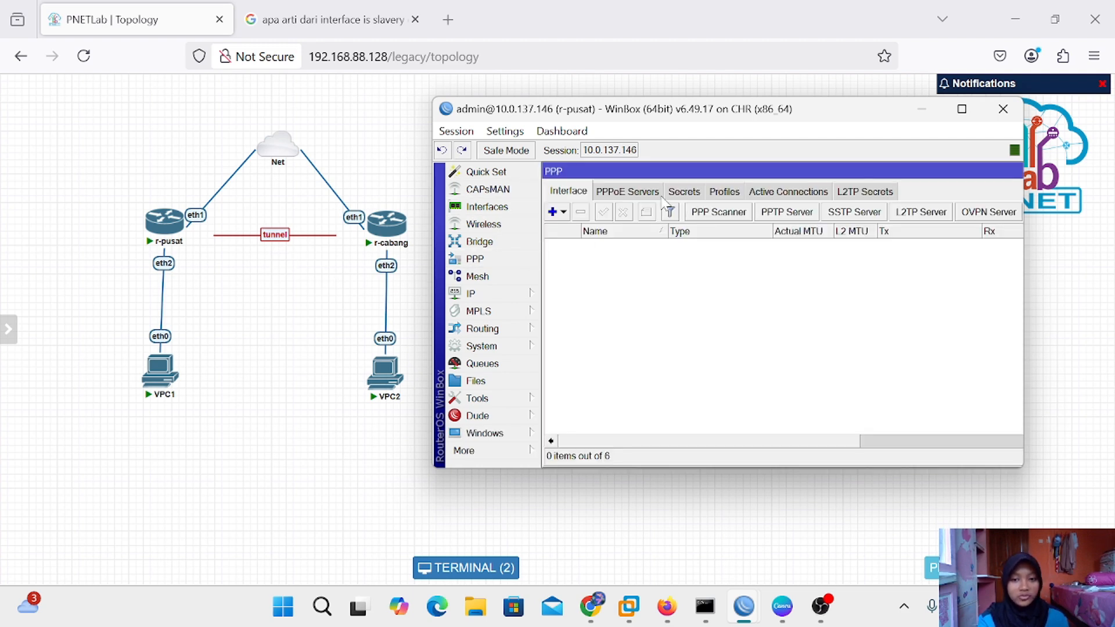
click(697, 196)
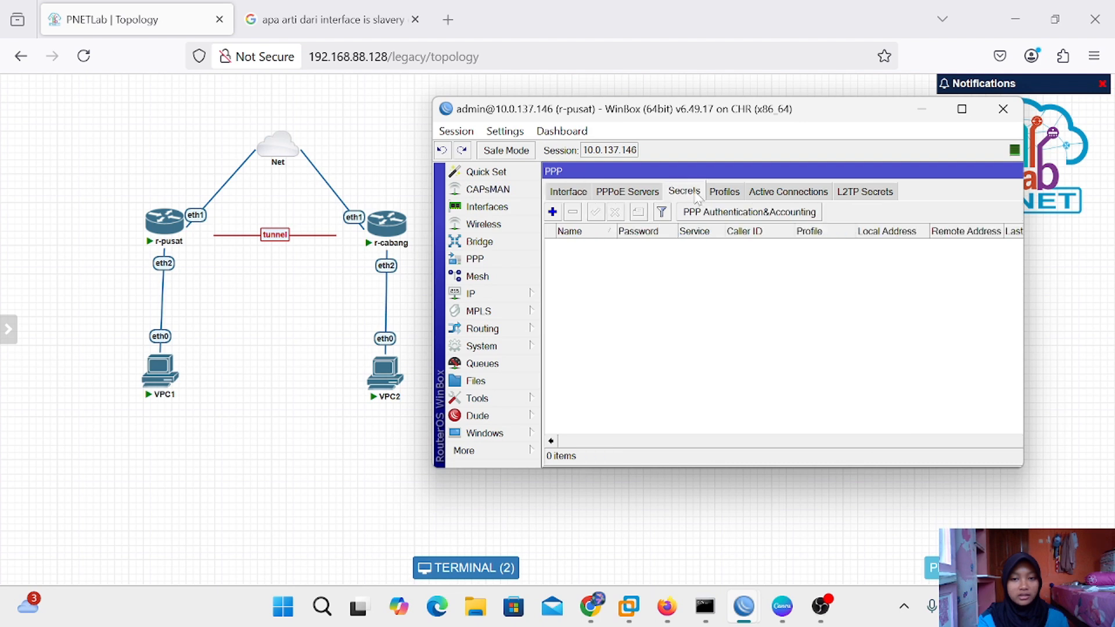
Add a new PPP secret named pptp- with a password, showing passwords in plain text
click(552, 212)
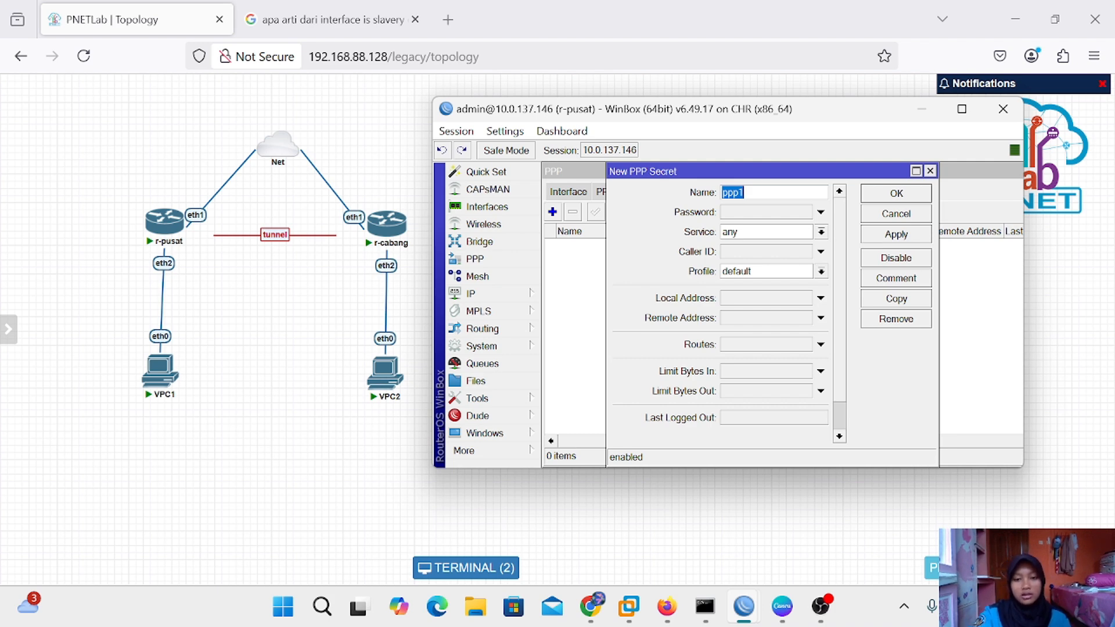
key(BackSpace)
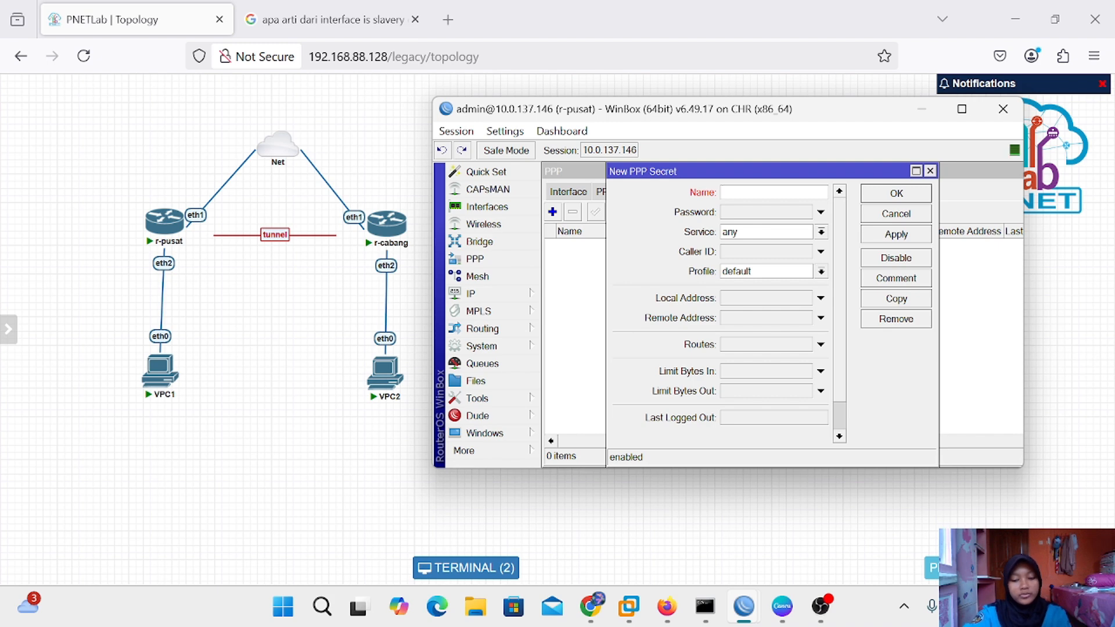
text(pptp)
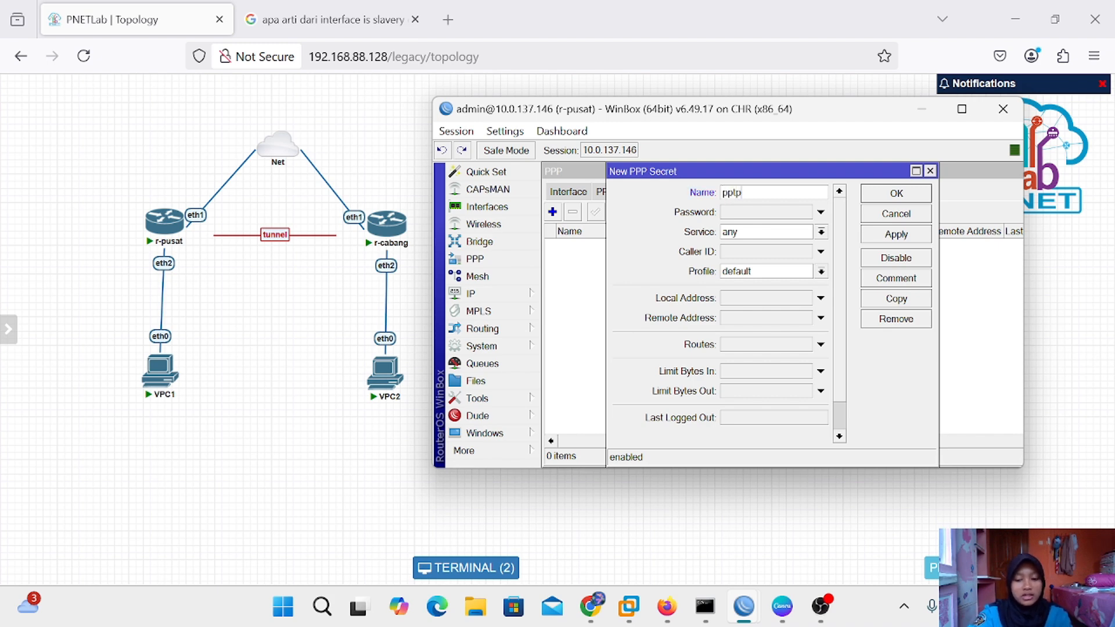
text(-silva)
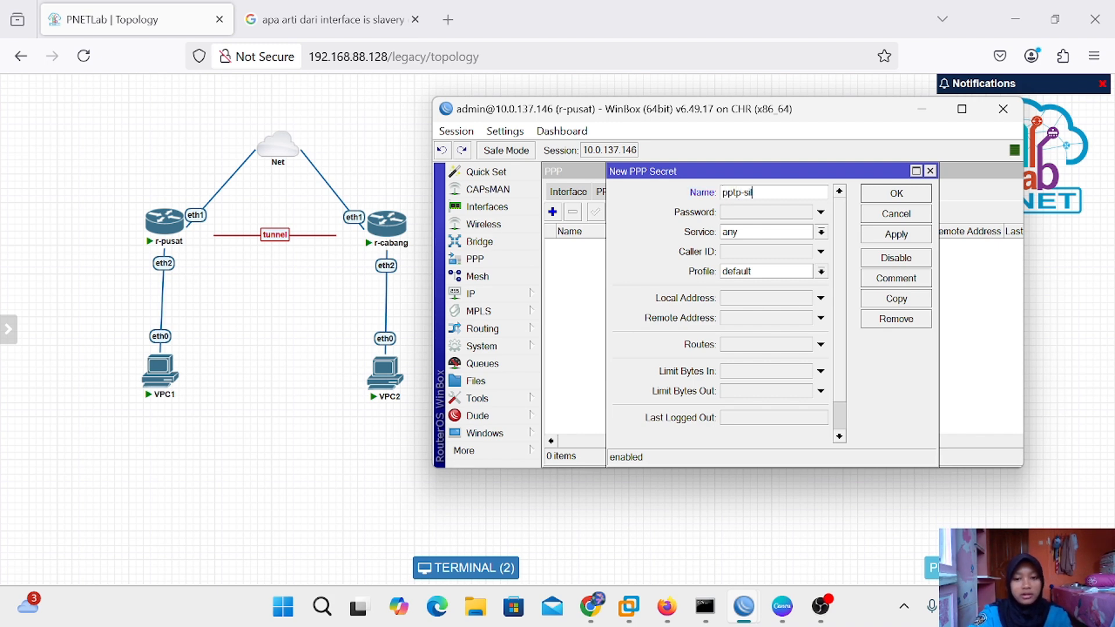
click(767, 215)
text(12)
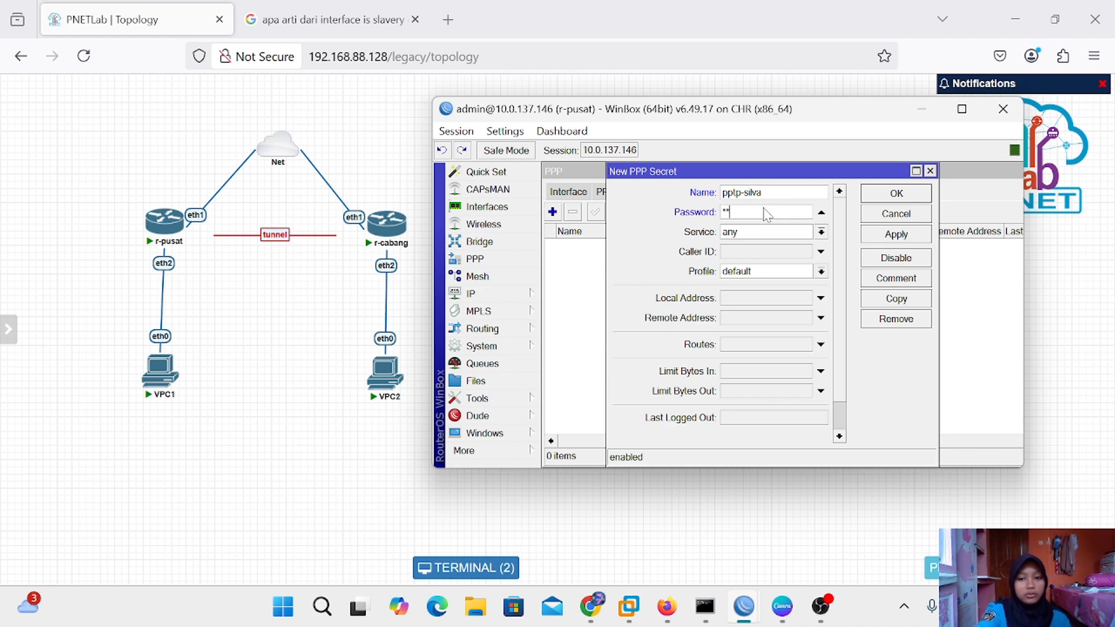
text(3)
click(518, 138)
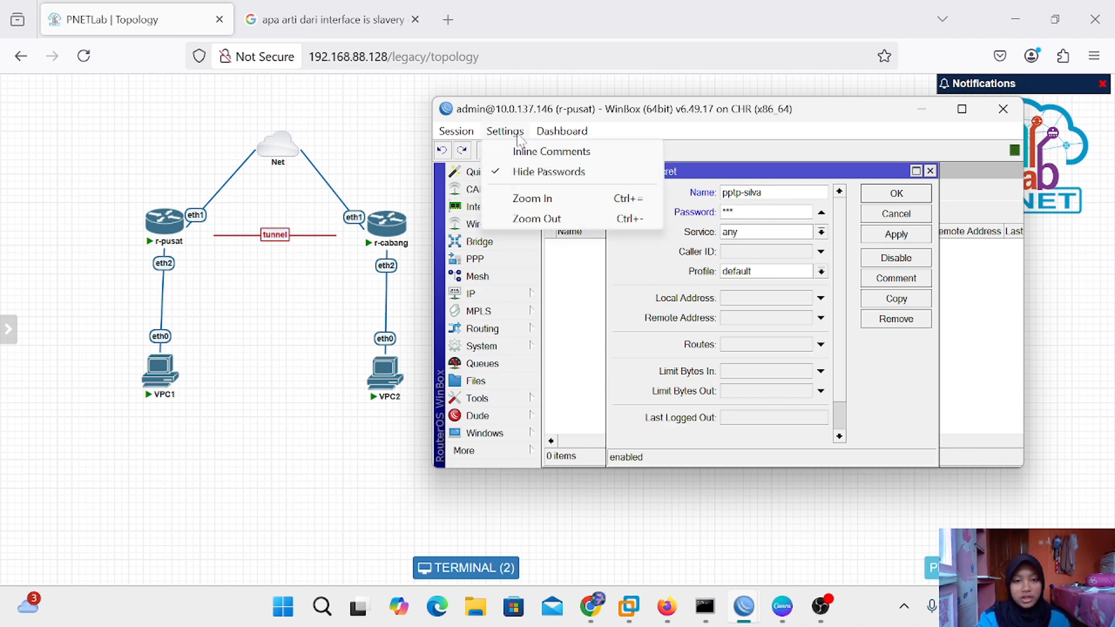
click(540, 172)
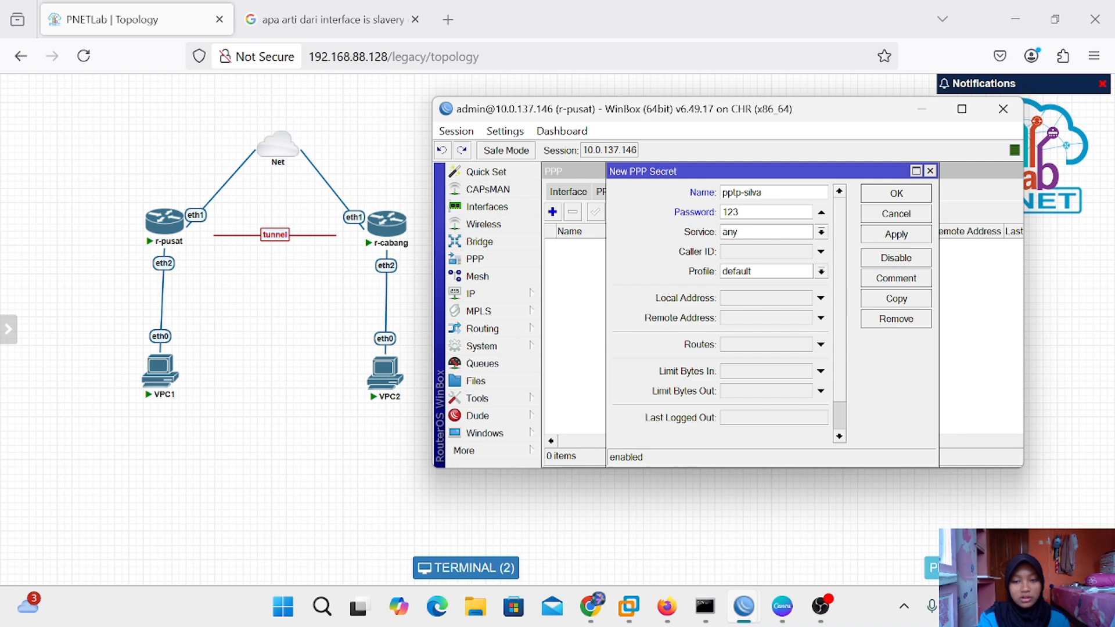
click(504, 131)
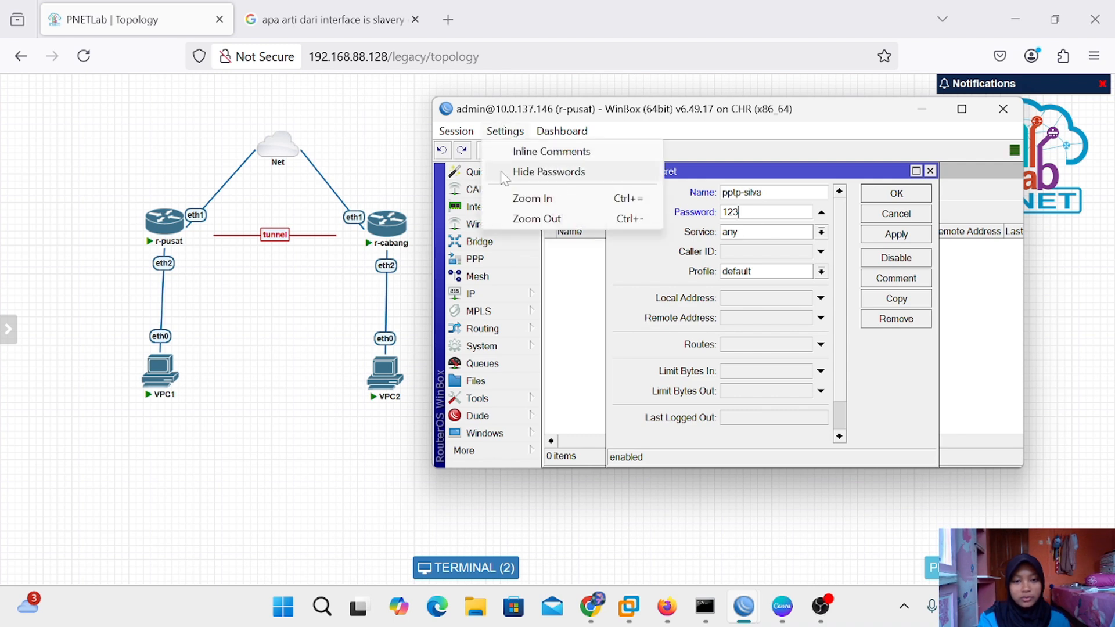
click(719, 145)
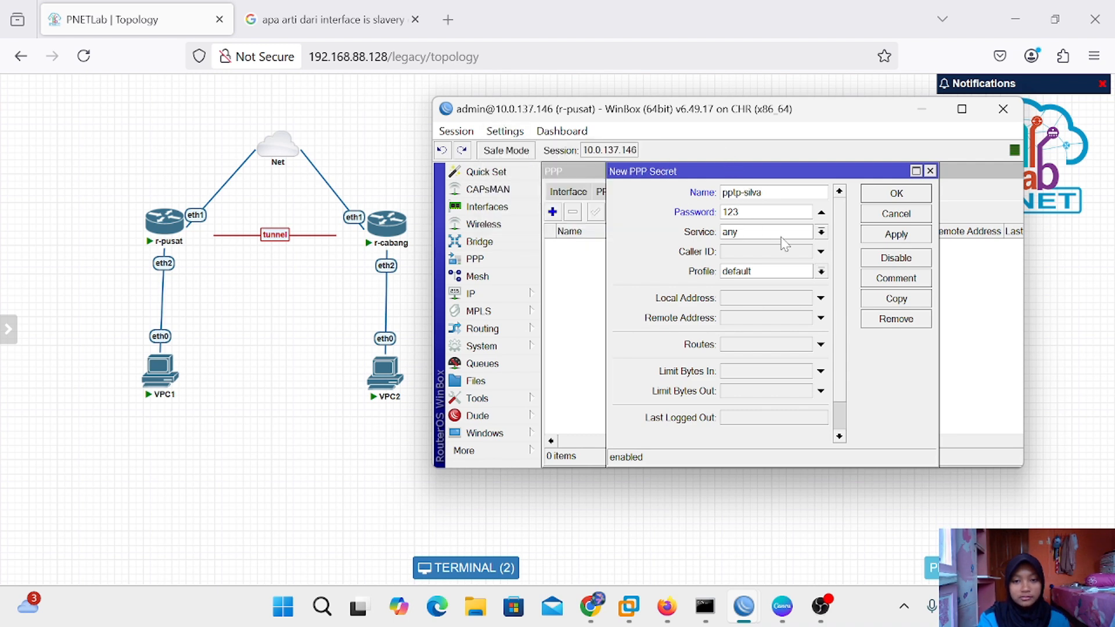
Set the secret's service to pptp, local address 10.10.10.1, remote 10.10.10.2, and save
click(821, 233)
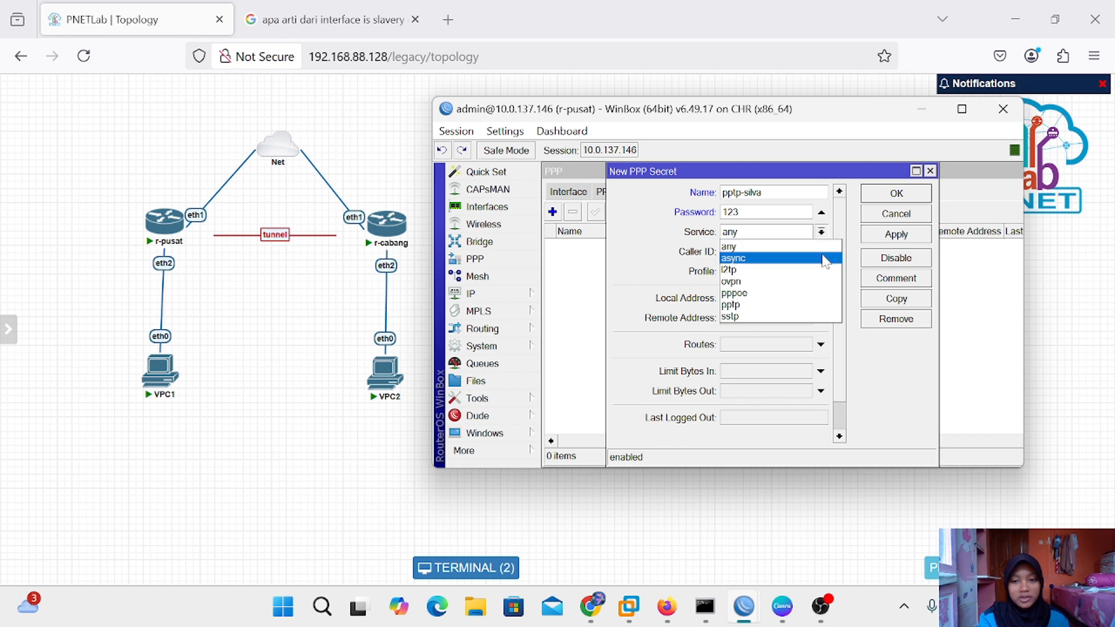
click(773, 305)
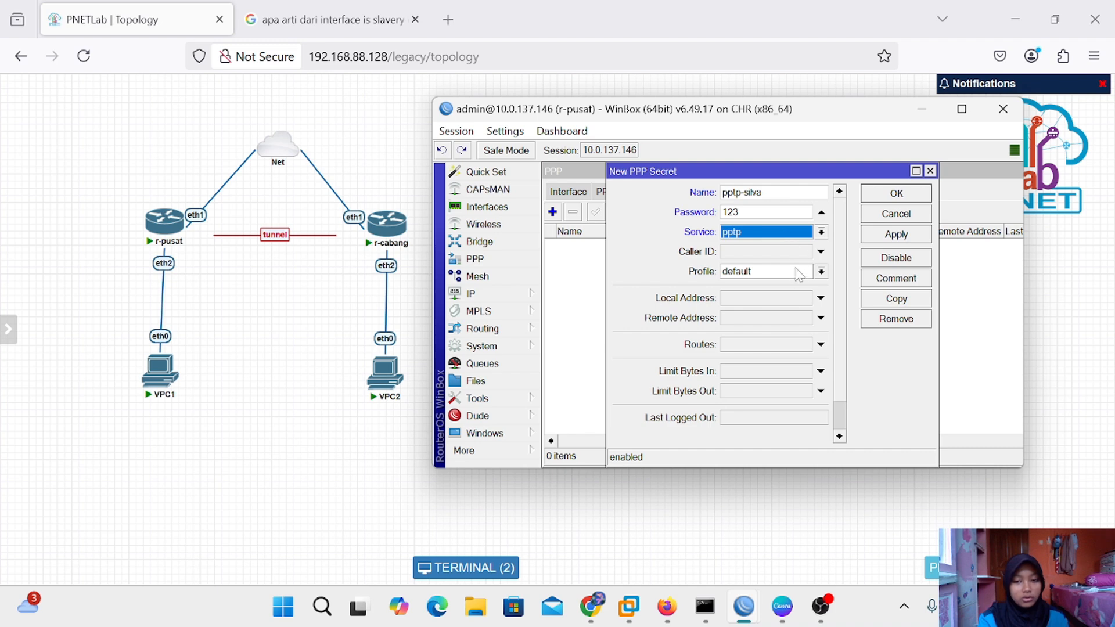
click(764, 295)
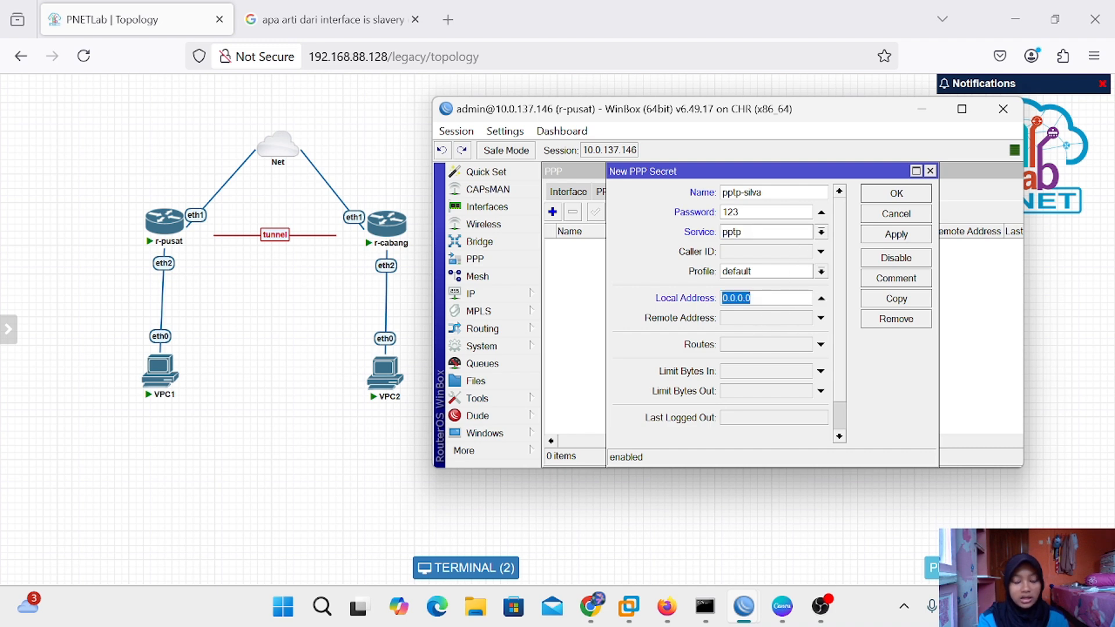
key(BackSpace)
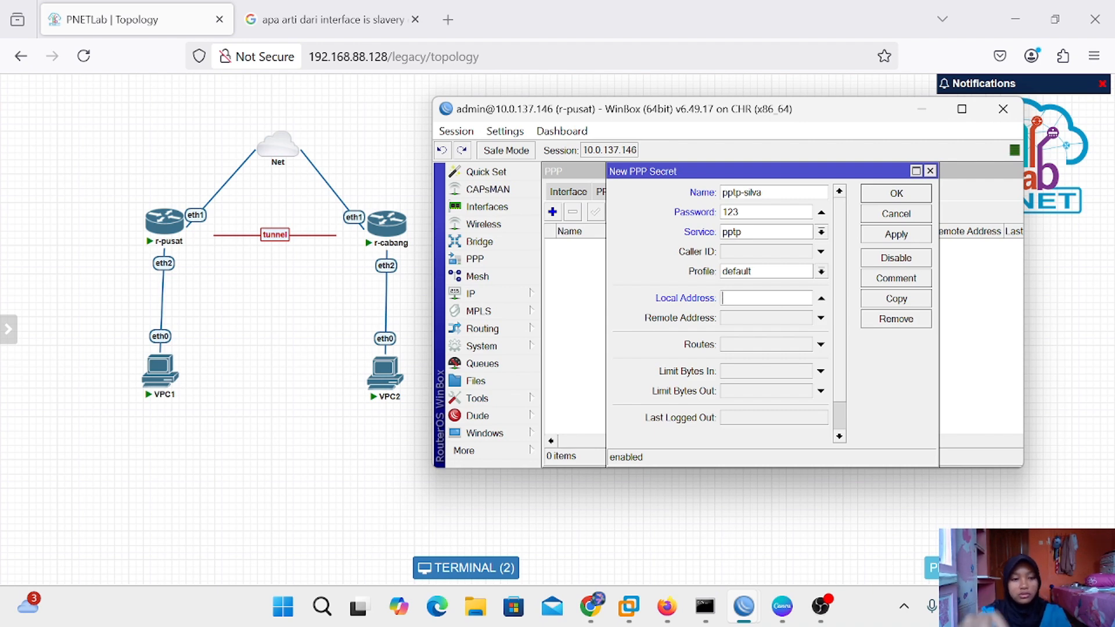
text(10.10.10.1)
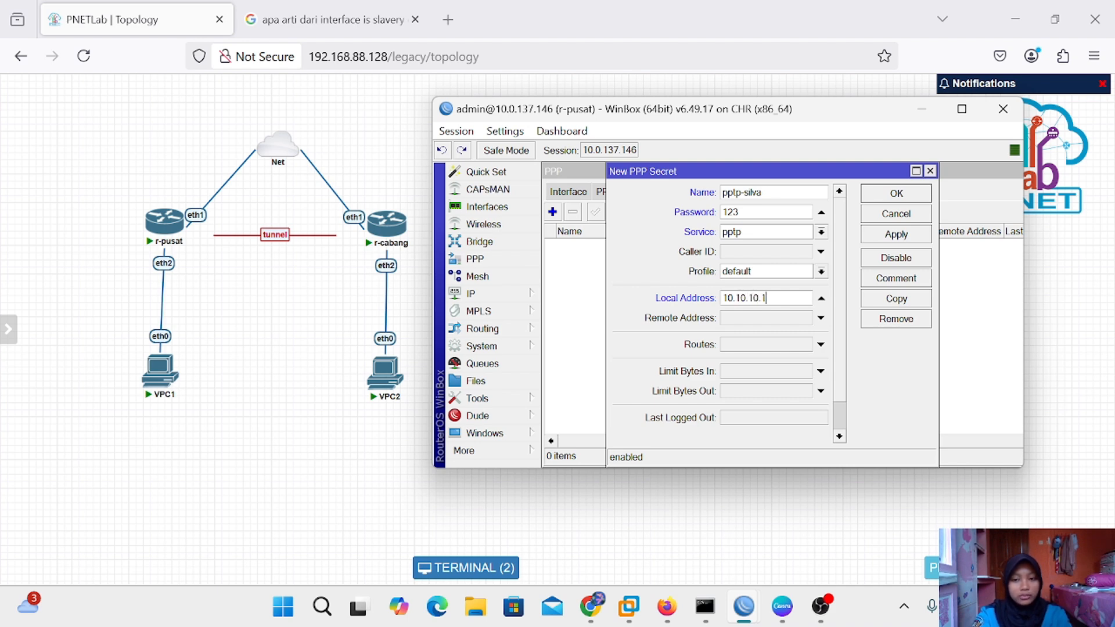
click(798, 321)
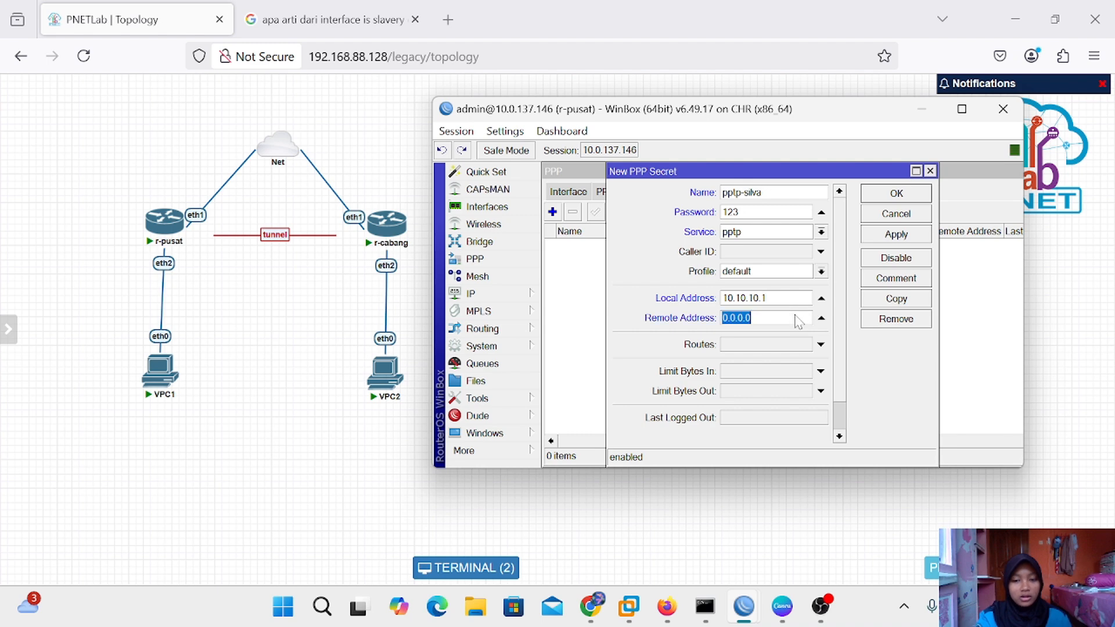
key(BackSpace)
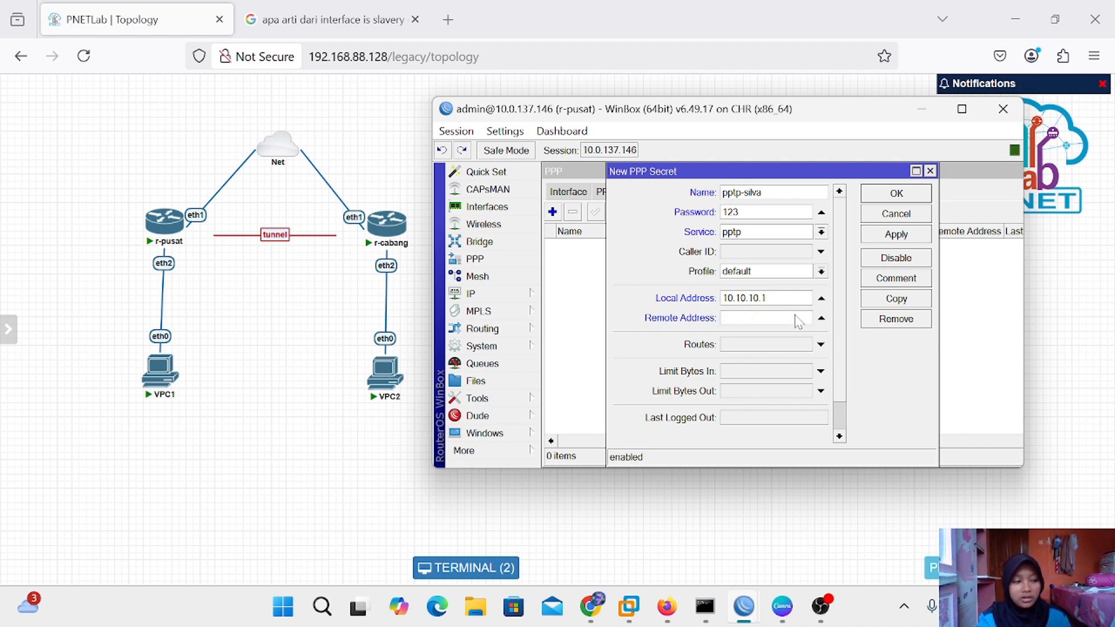
text(1)
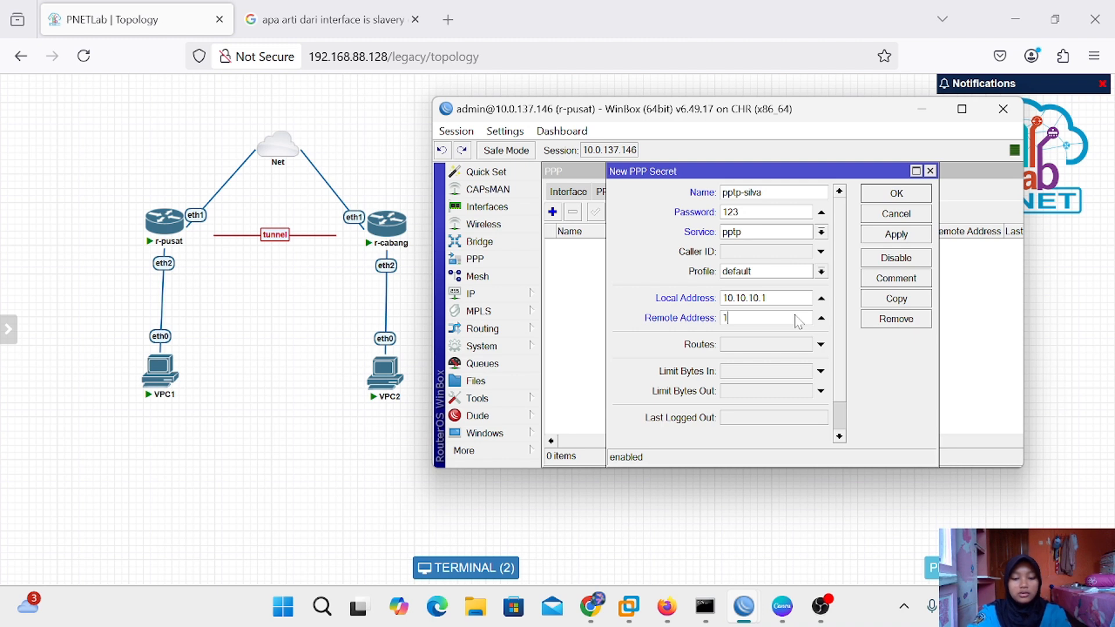
text(0.10.10.2)
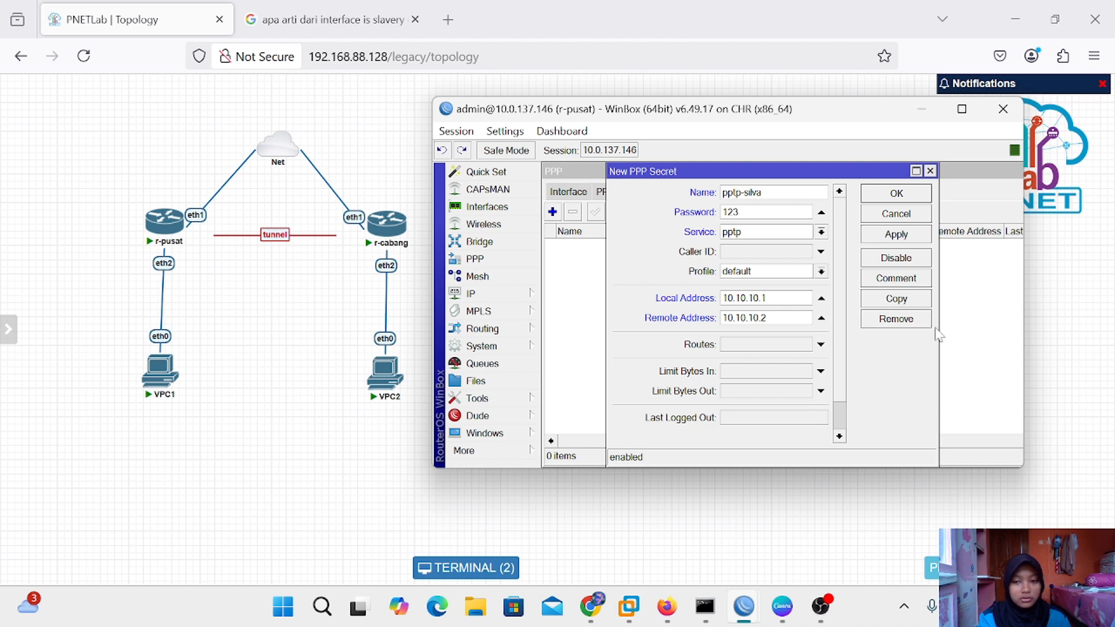
click(904, 235)
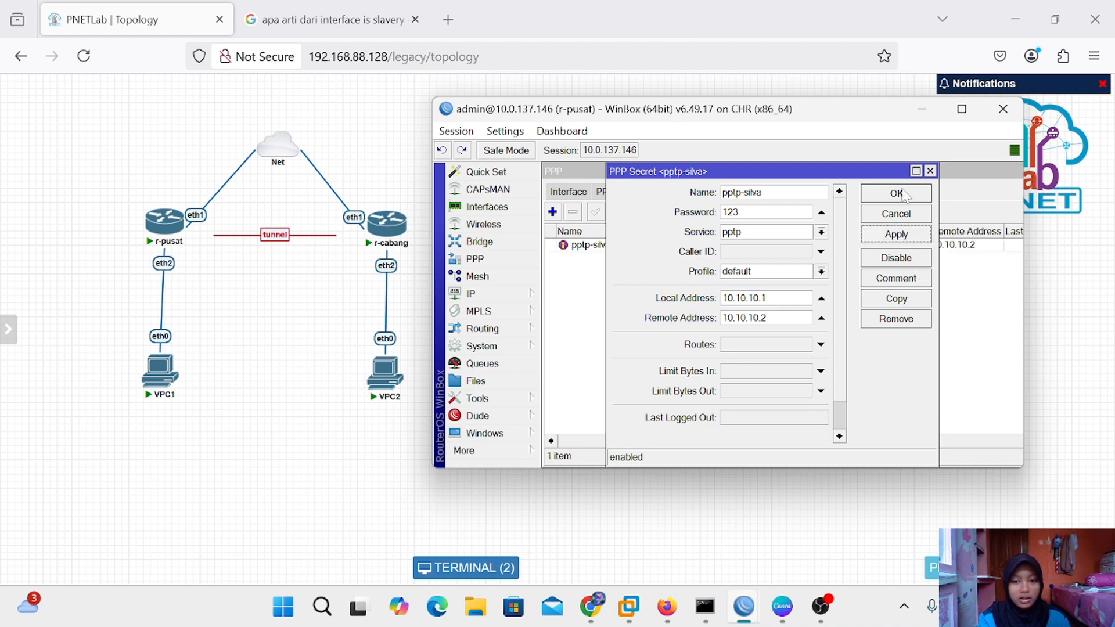
click(904, 194)
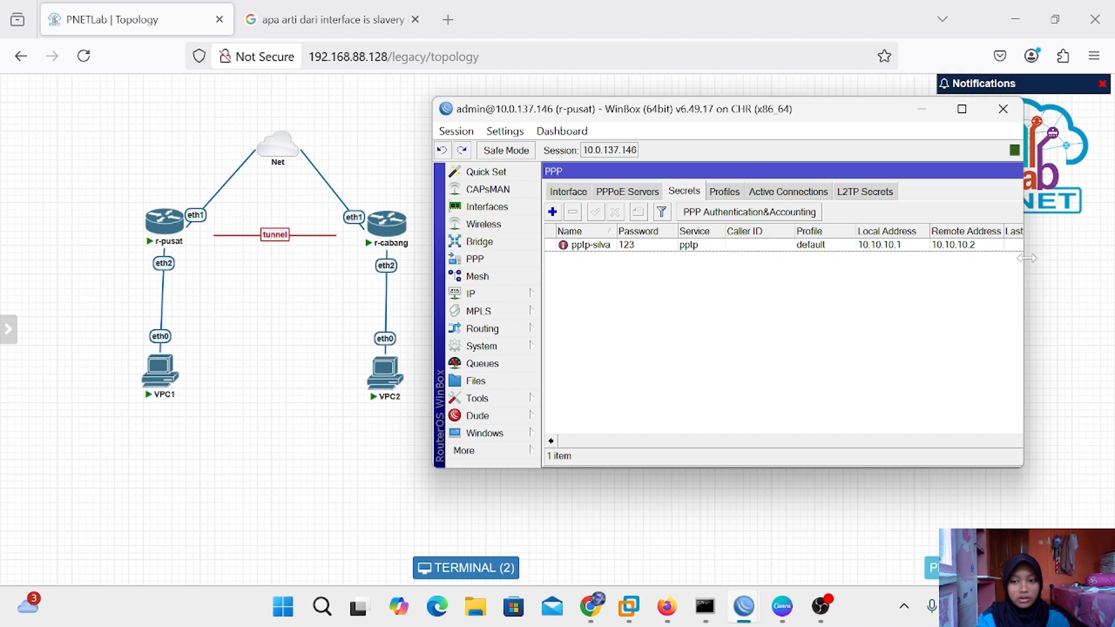
Close r-pusat's PPP window and minimize its WinBox session
drag(1023, 253, 1033, 256)
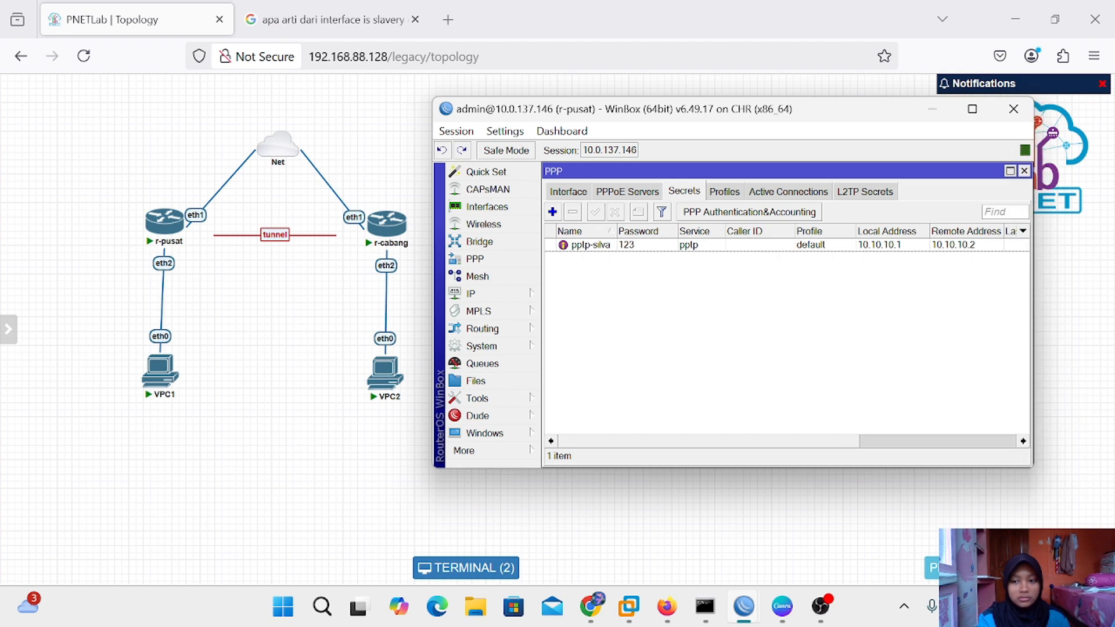
click(1023, 170)
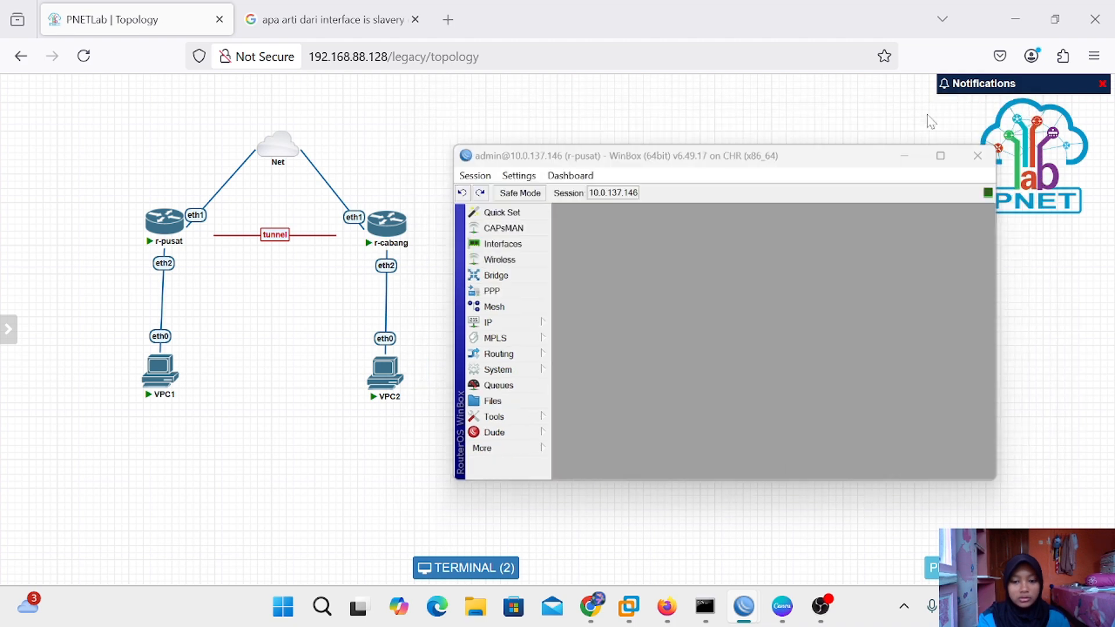
click(932, 111)
Bring up the r-cabang WinBox window and close its DHCP Server settings
mouse_move(744, 605)
click(827, 526)
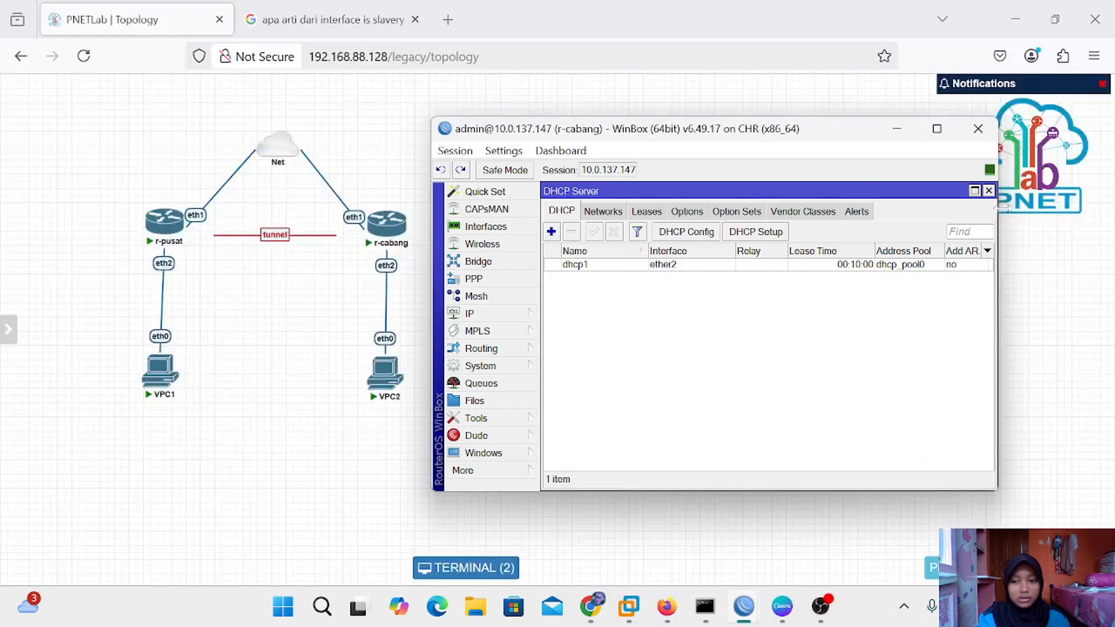
click(988, 190)
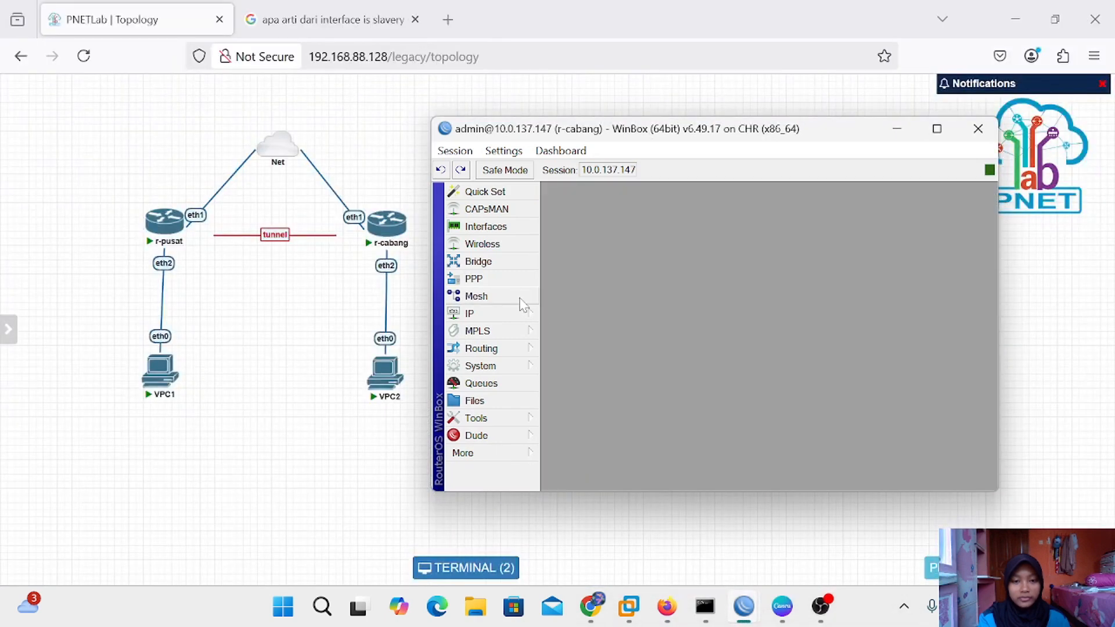
Add a new PPTP Client interface from r-cabang's PPP window
click(482, 279)
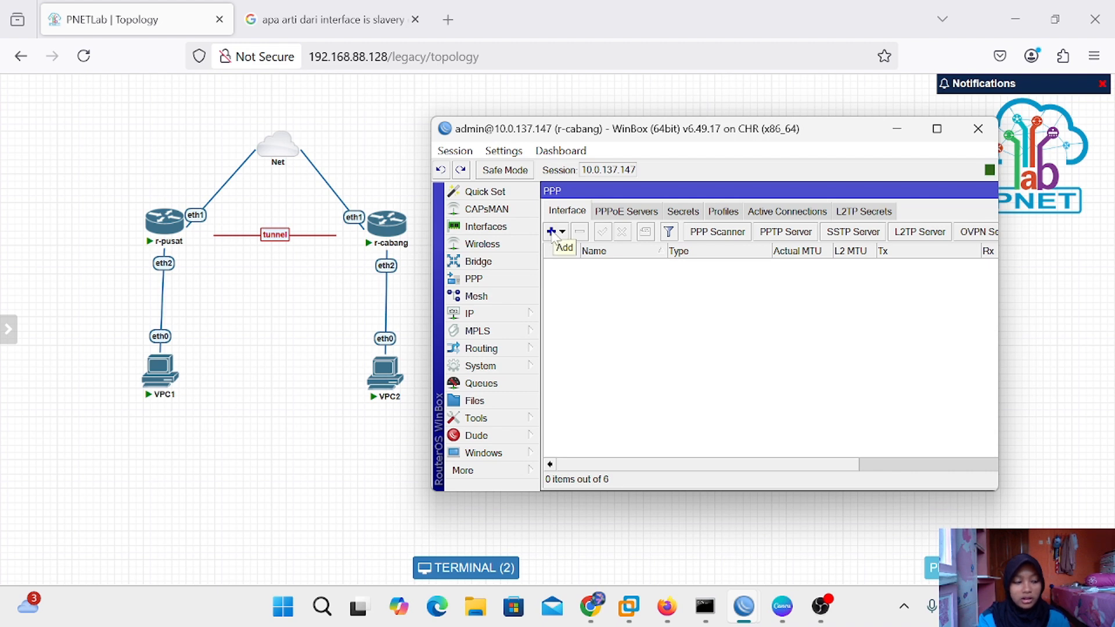
click(552, 234)
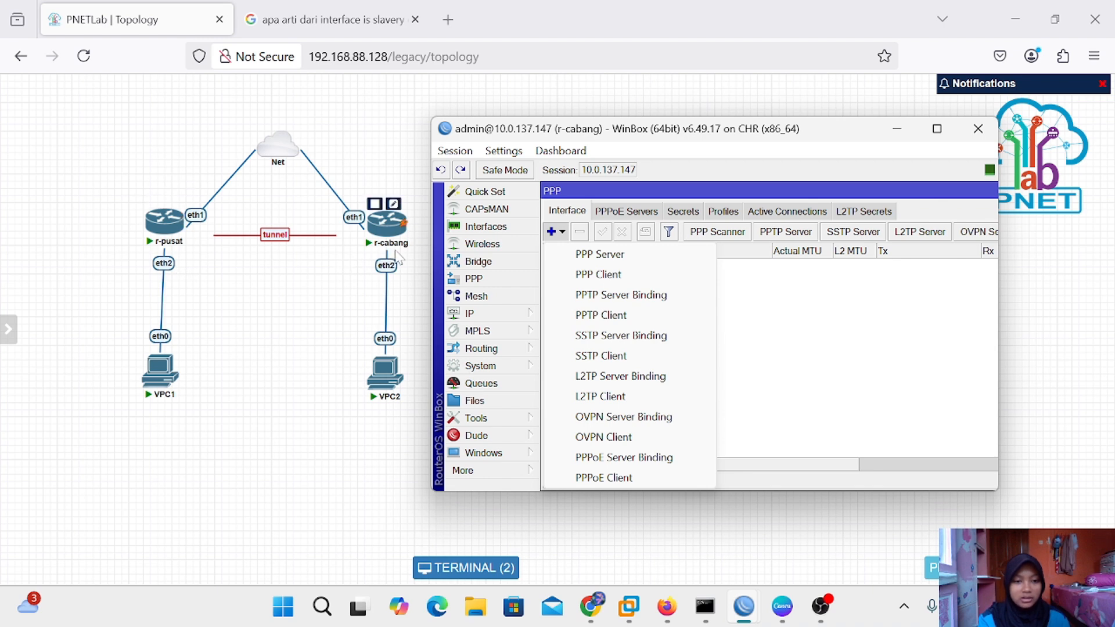
mouse_move(390, 225)
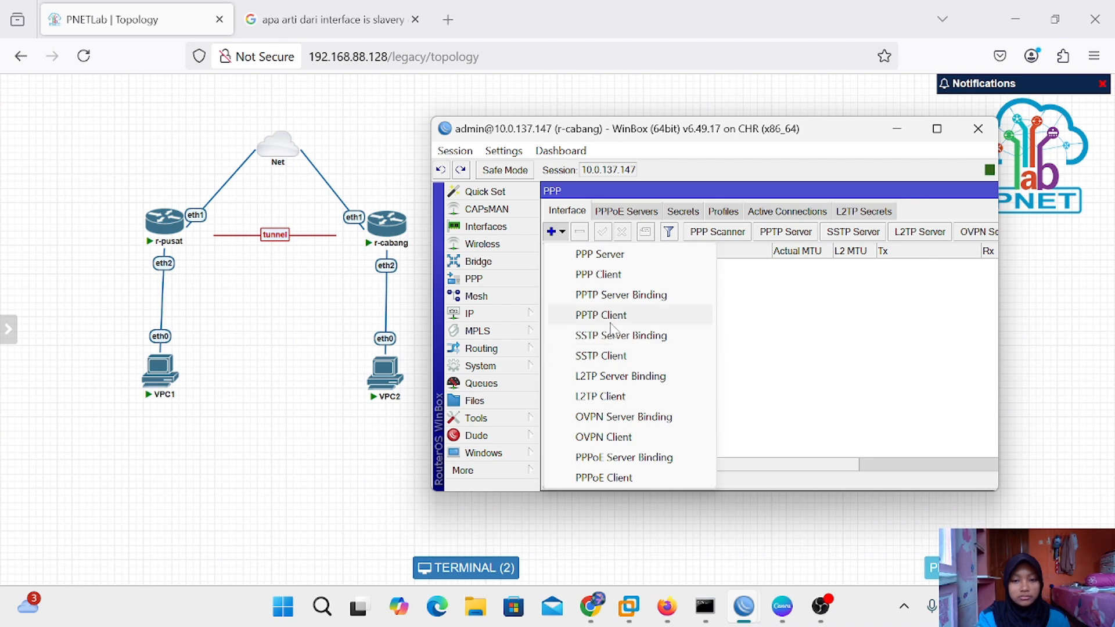
click(644, 315)
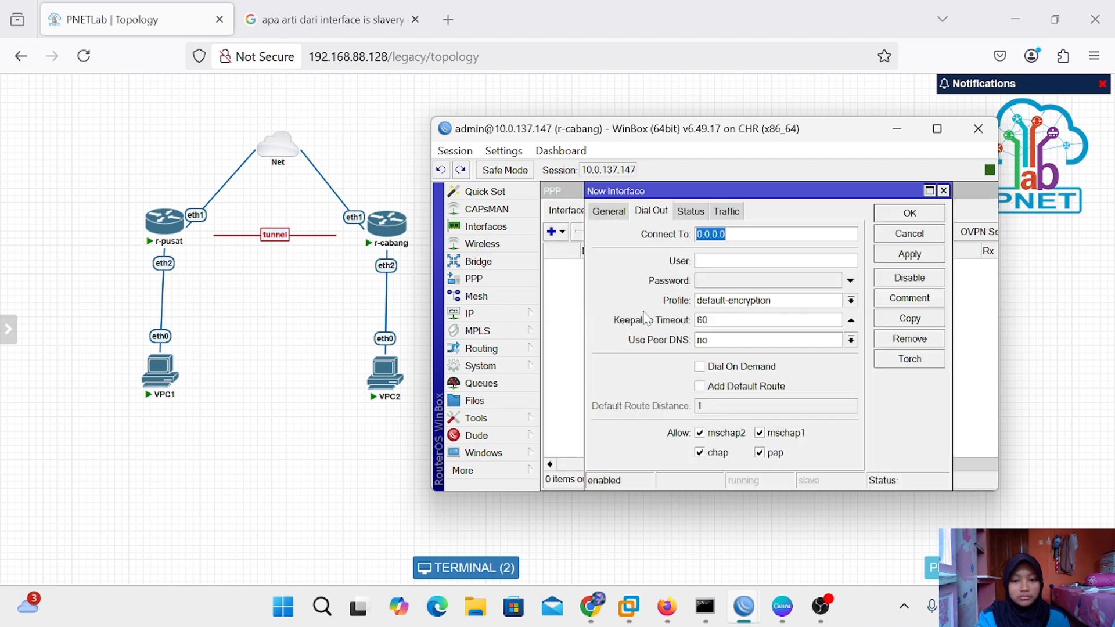
On Dial Out, set Connect To 10.0.137.146 and enter the tunnel username and password
click(604, 212)
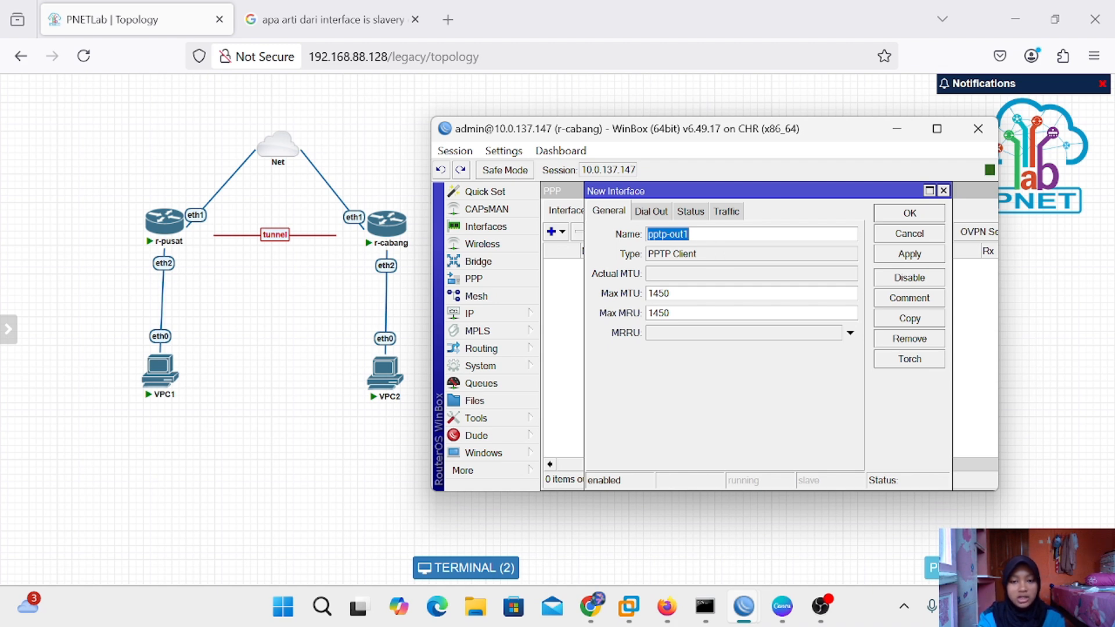
click(643, 216)
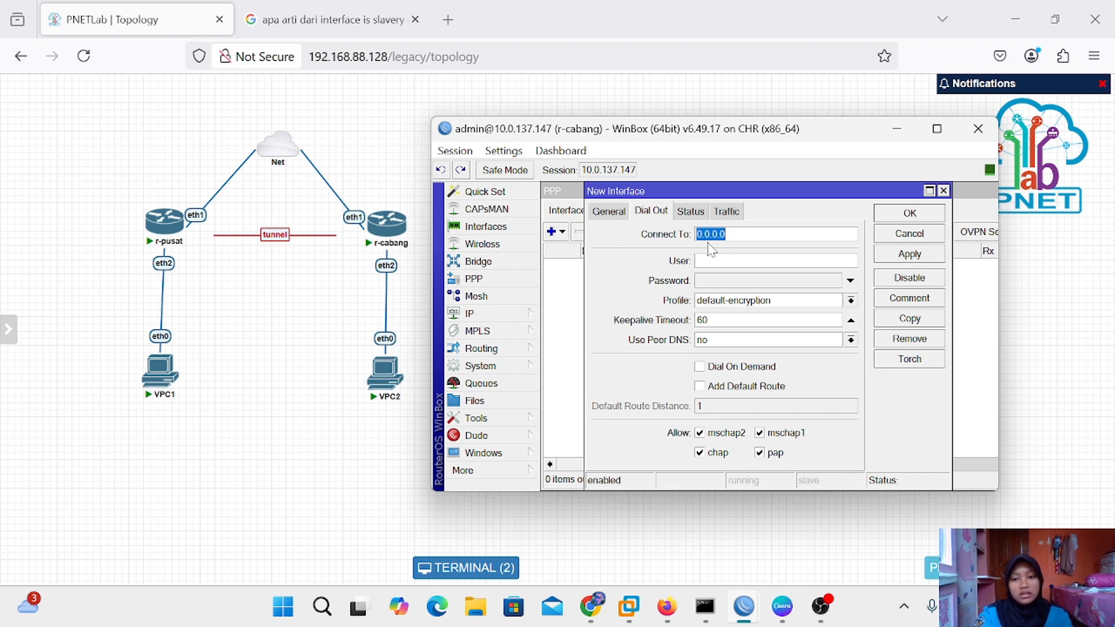
key(BackSpace)
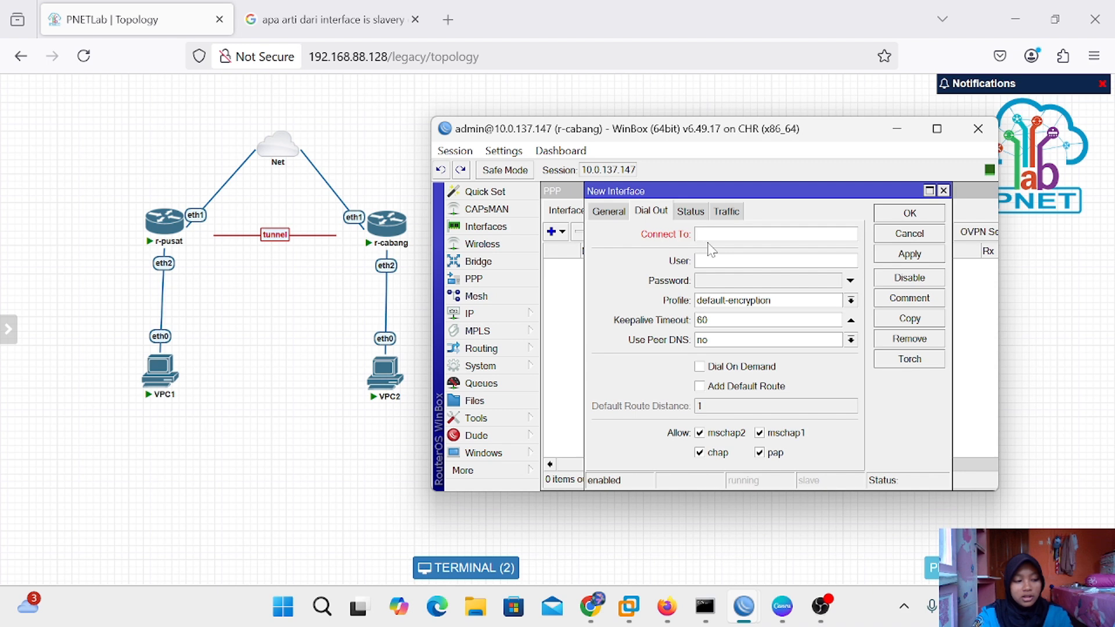
text(10.)
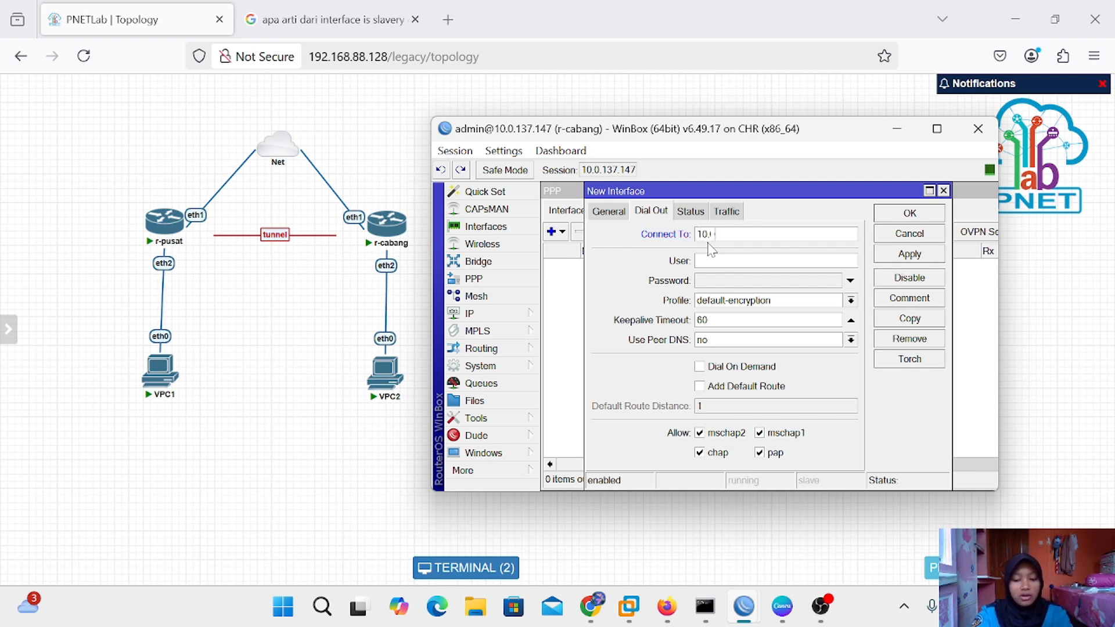
text(0.137.146)
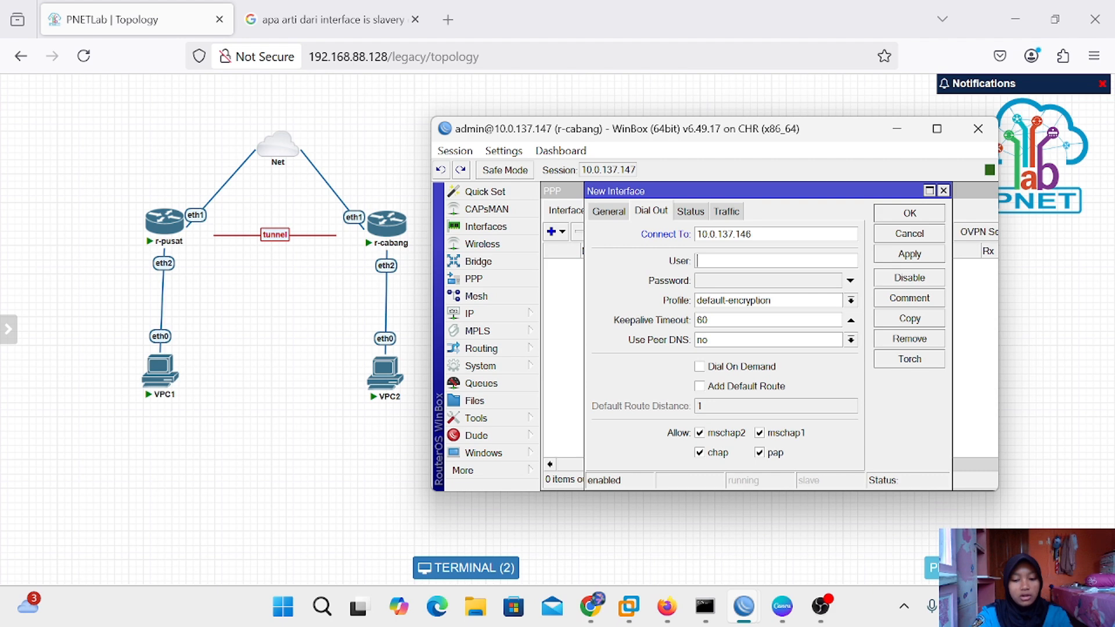
text(pptp)
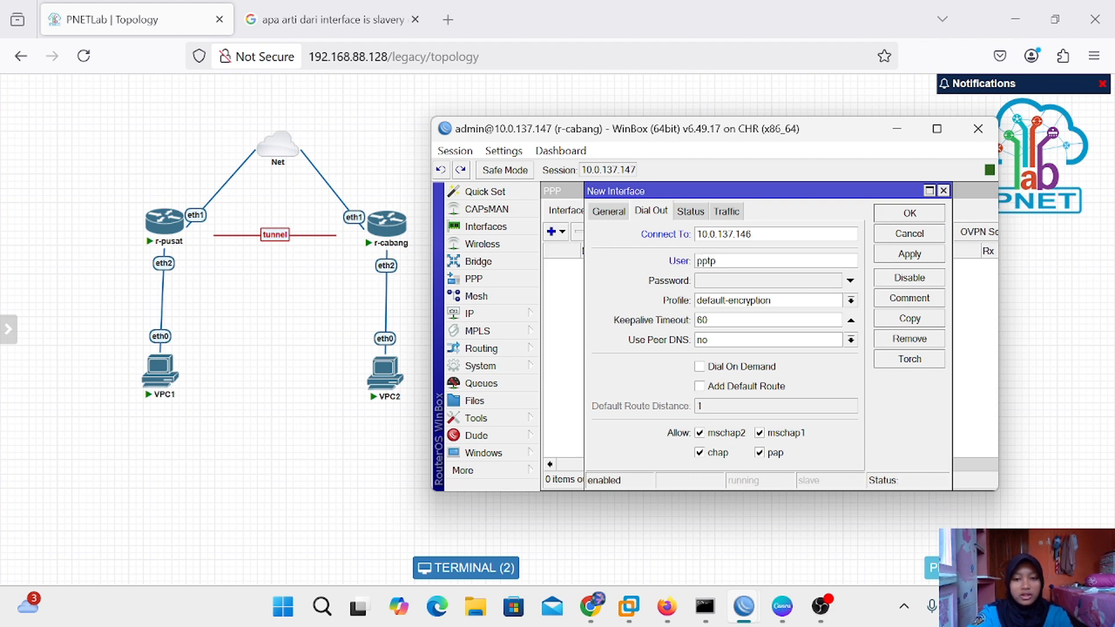
text(-silva)
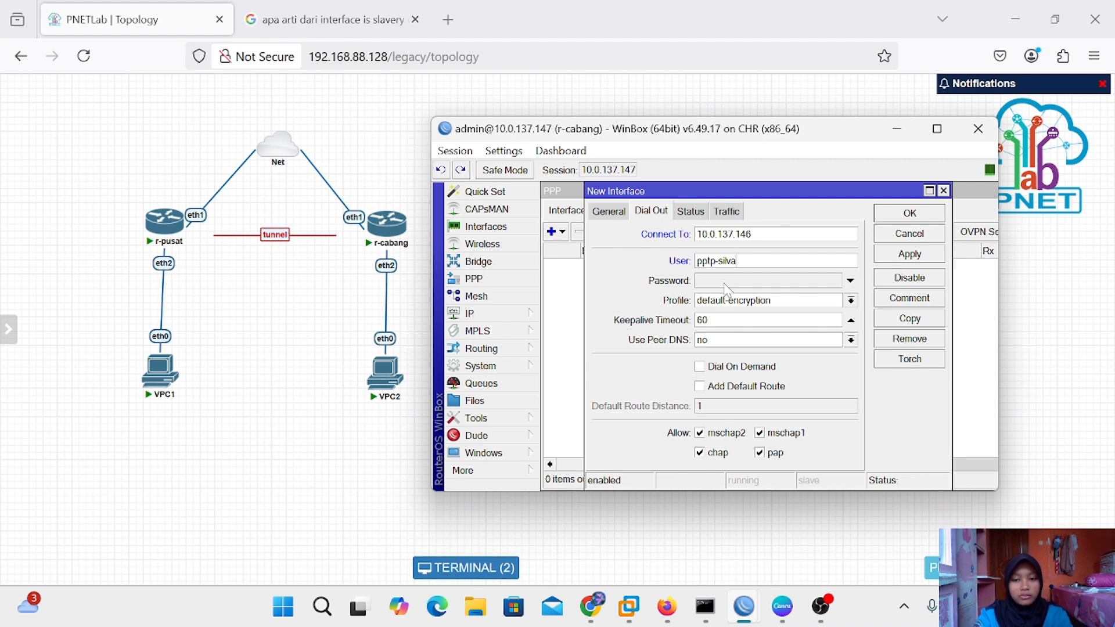
click(724, 282)
text(***)
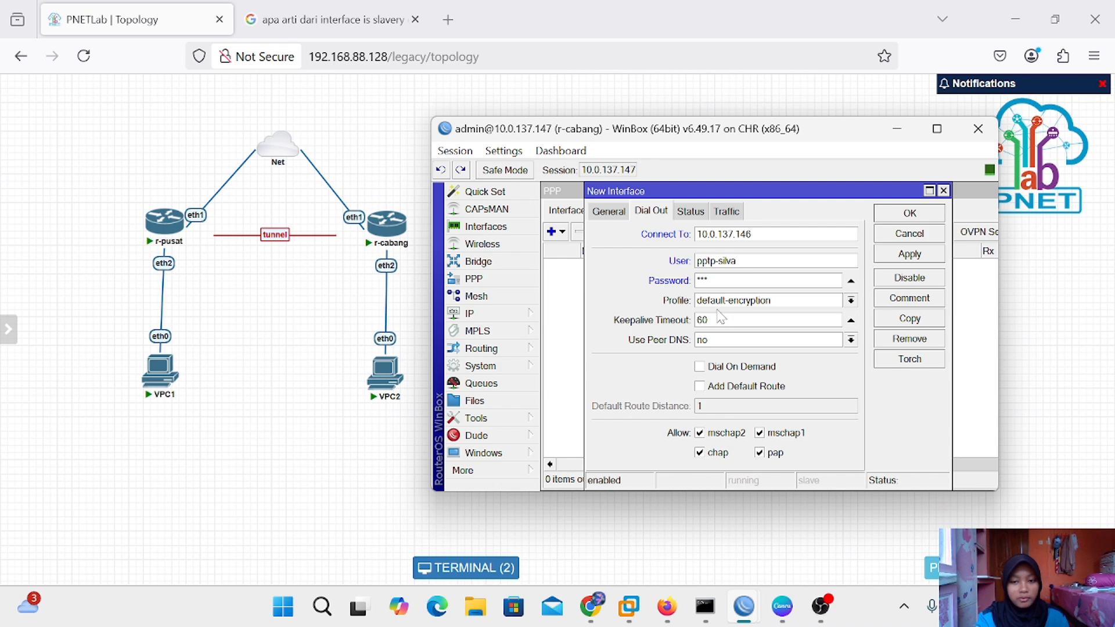
Choose the default profile, then apply and save the pptp-out1 client
click(851, 300)
click(819, 318)
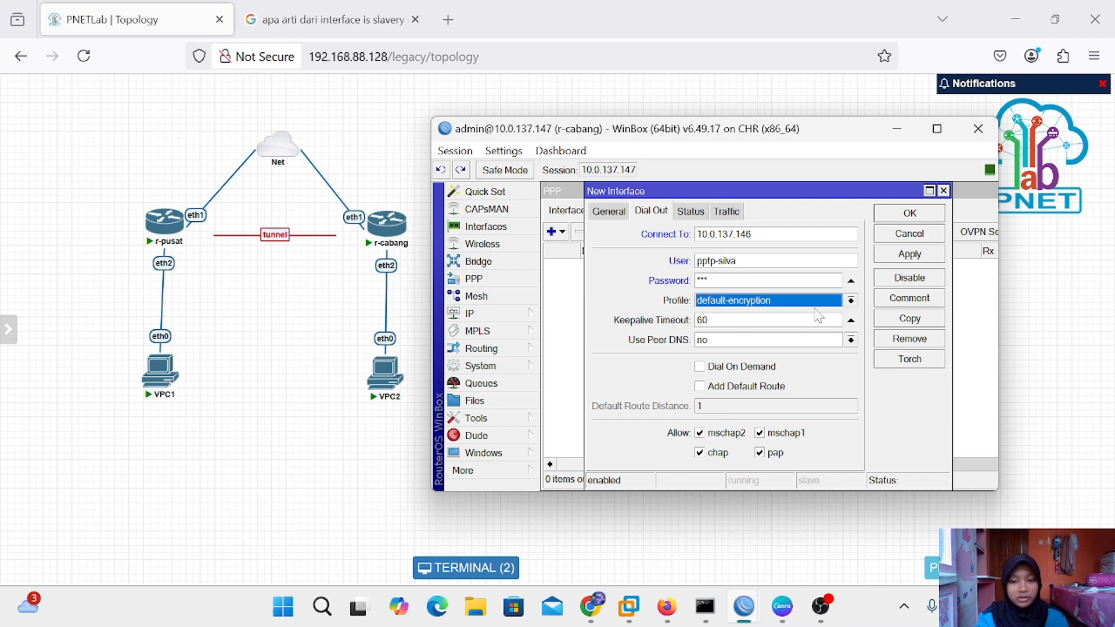
click(850, 300)
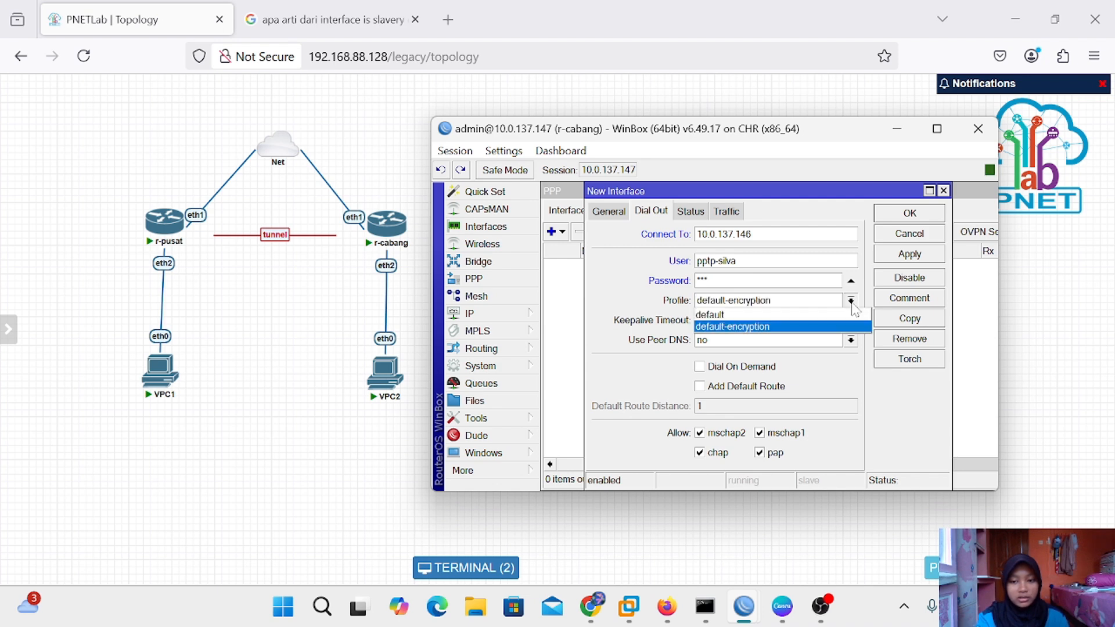
click(770, 314)
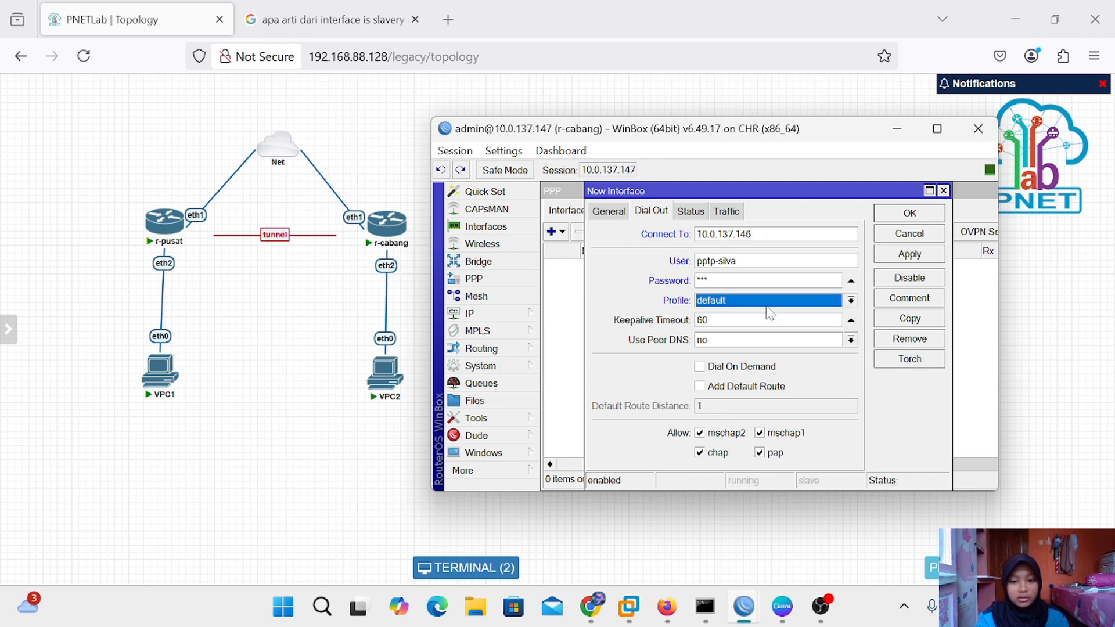
click(924, 258)
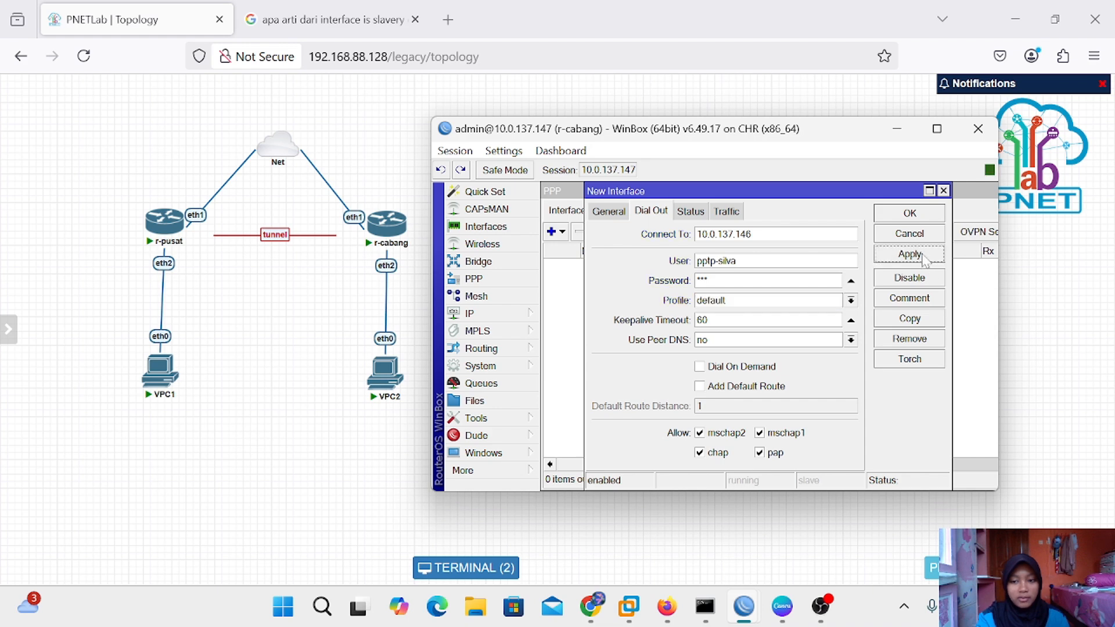
click(922, 218)
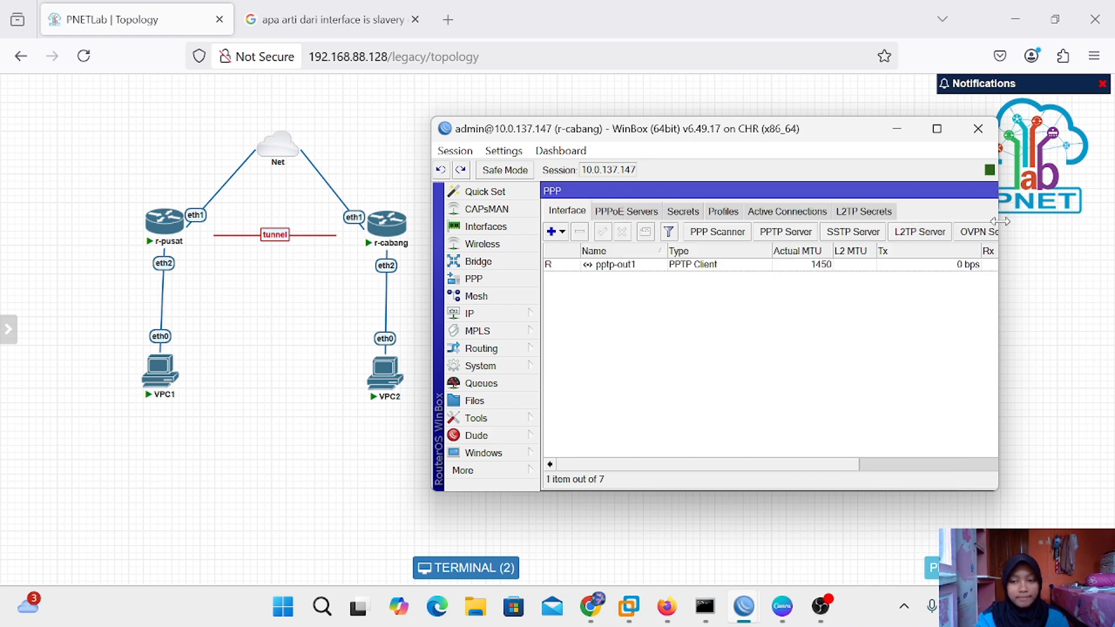
Close PPP and check pptp-out1's dynamic address 10.10.10.2 in r-cabang's IP address list
drag(999, 221, 1003, 171)
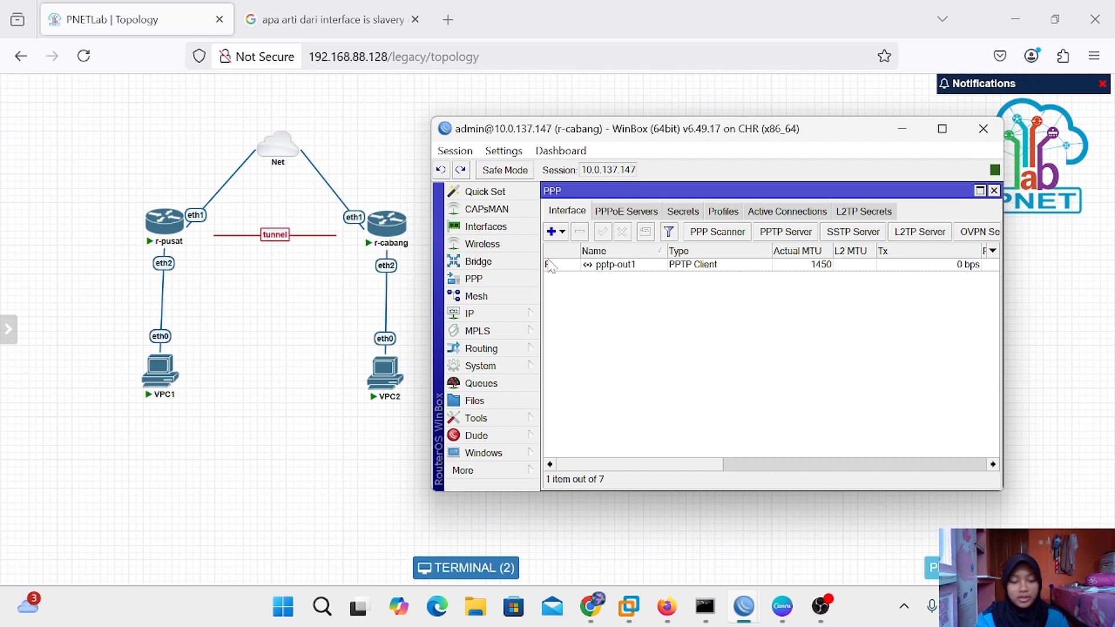
click(993, 191)
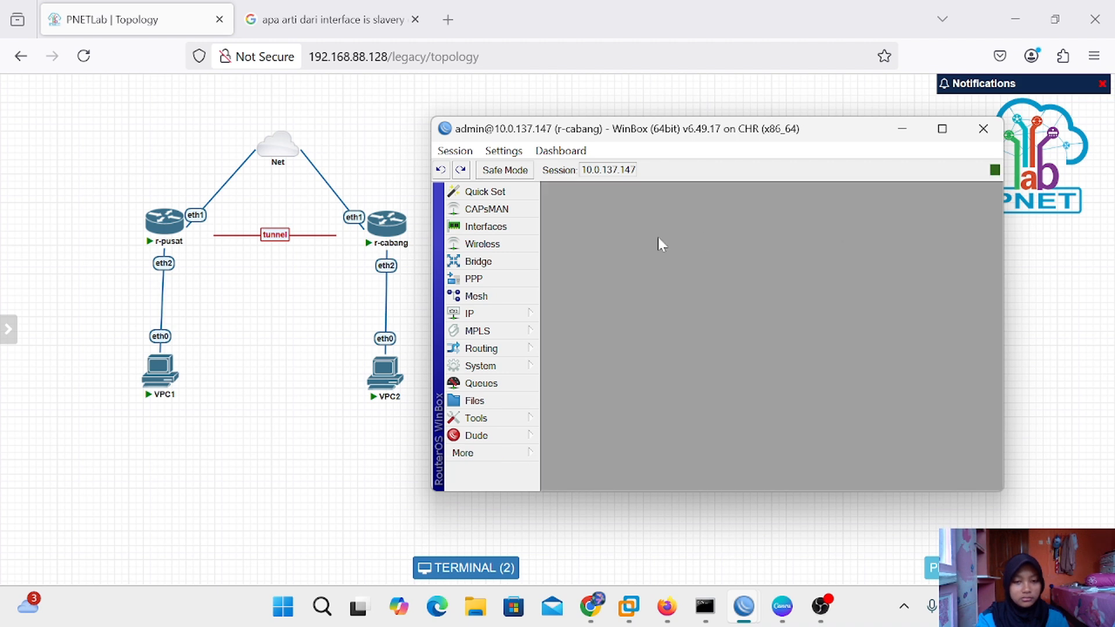
click(485, 314)
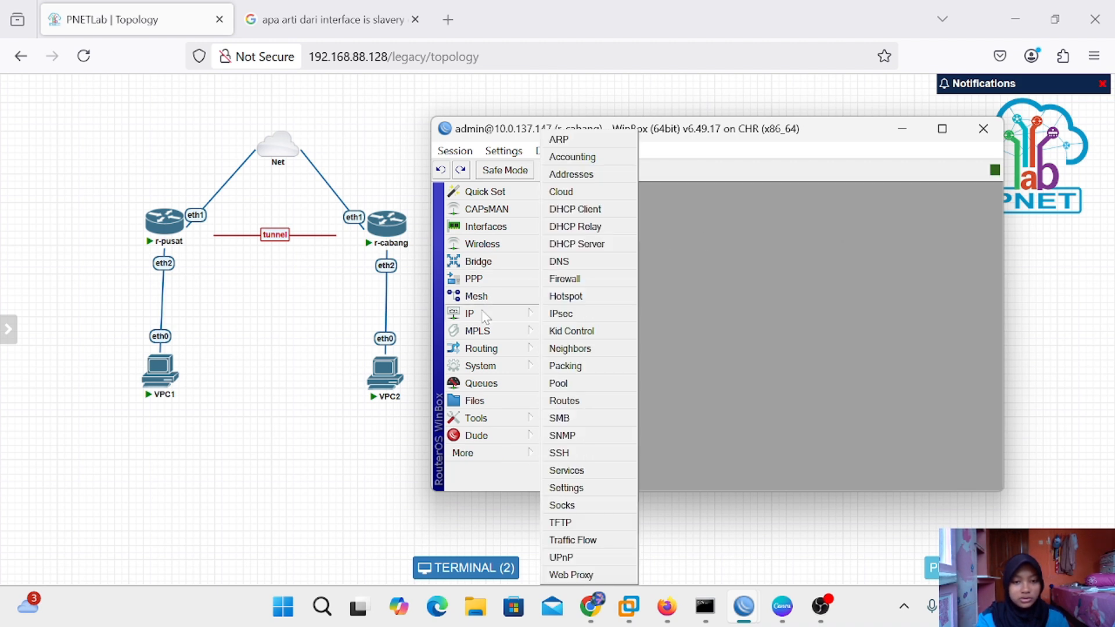
click(588, 175)
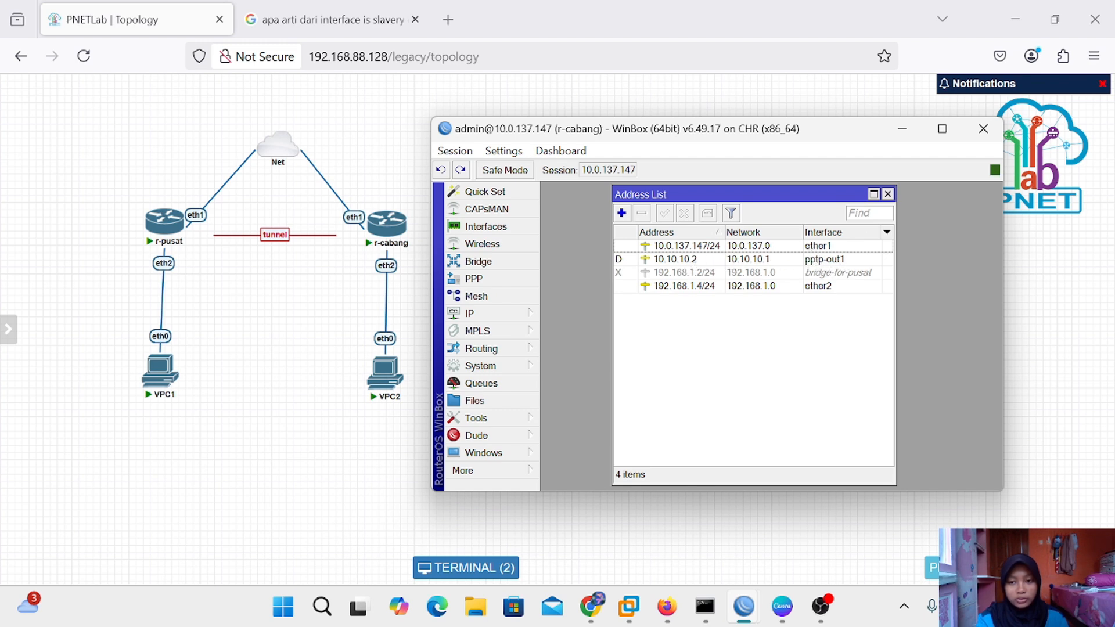
click(887, 194)
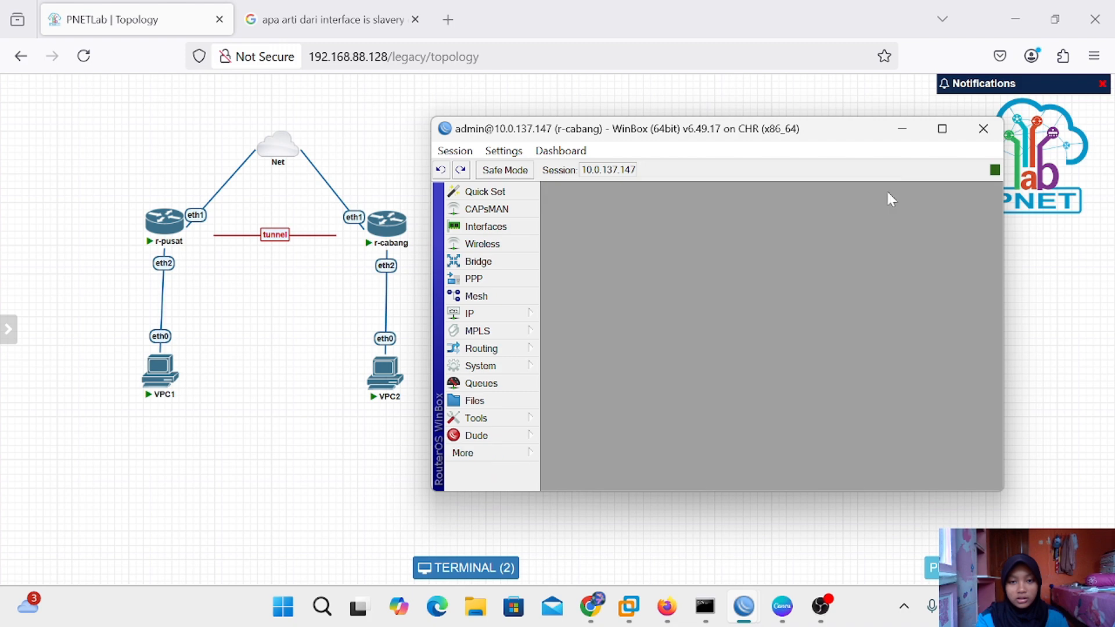
Switch to r-pusat, check its 10.10.10.1 tunnel address in IP Addresses, then minimise WinBox
click(907, 136)
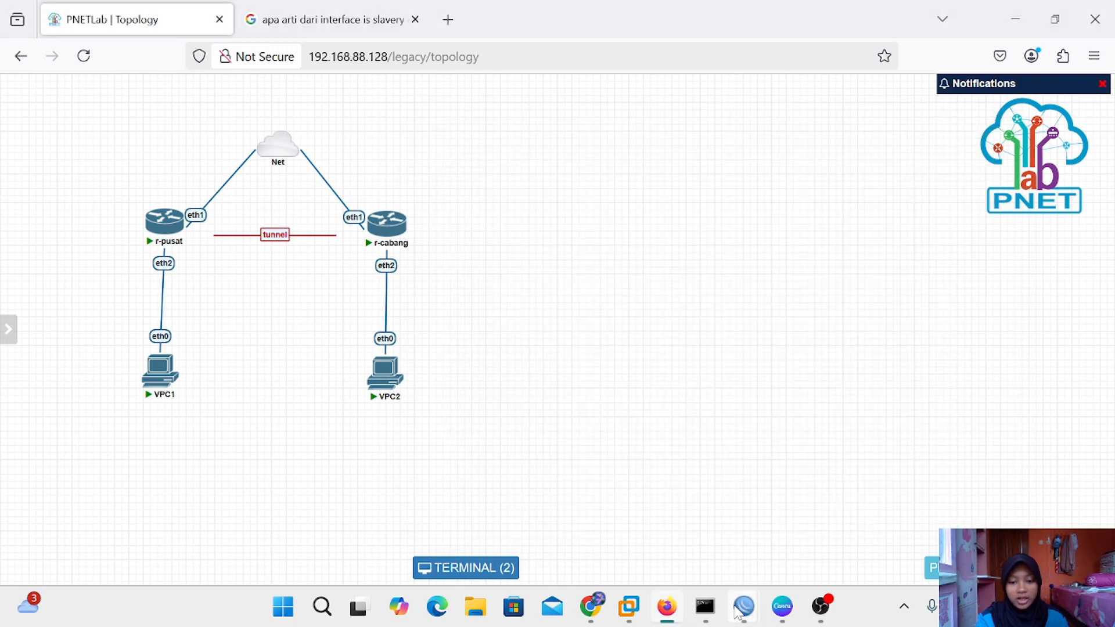
mouse_move(743, 607)
click(673, 515)
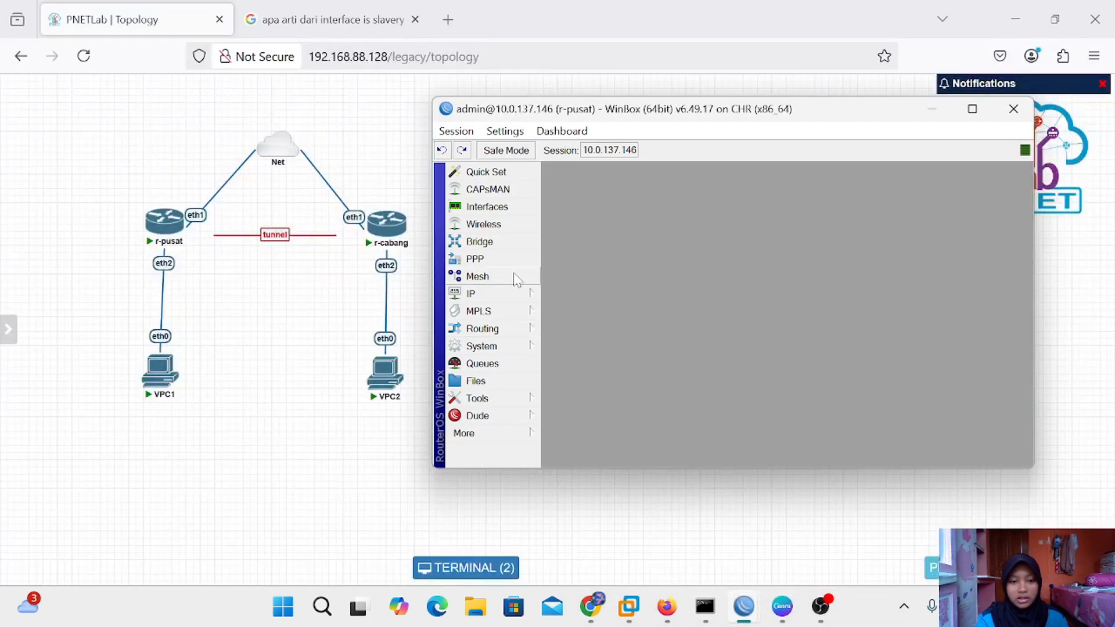
click(514, 293)
click(572, 174)
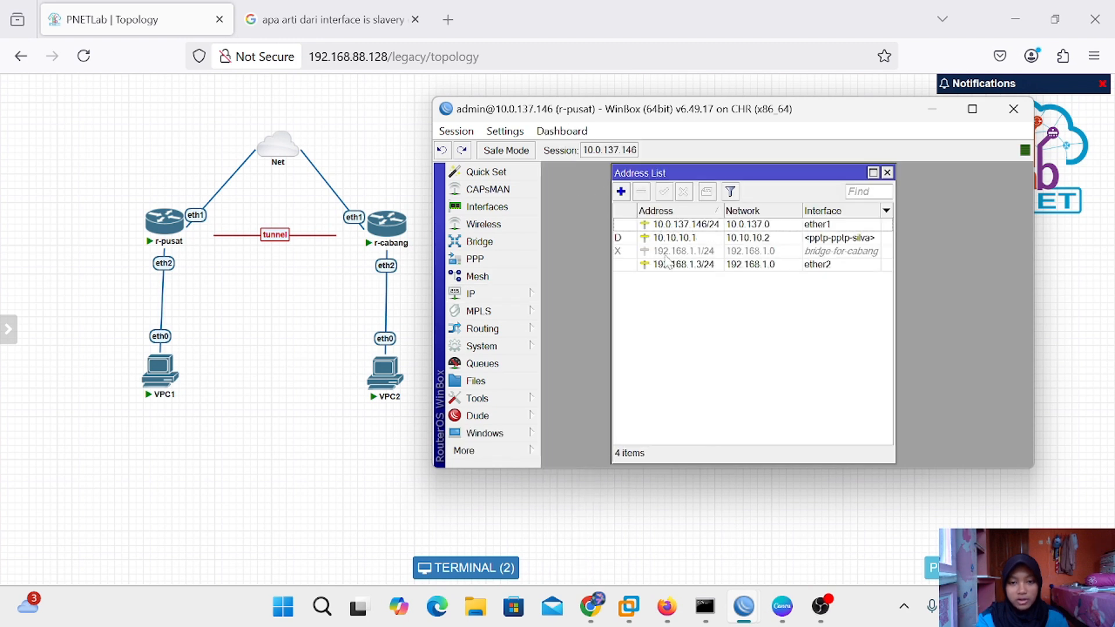
click(887, 173)
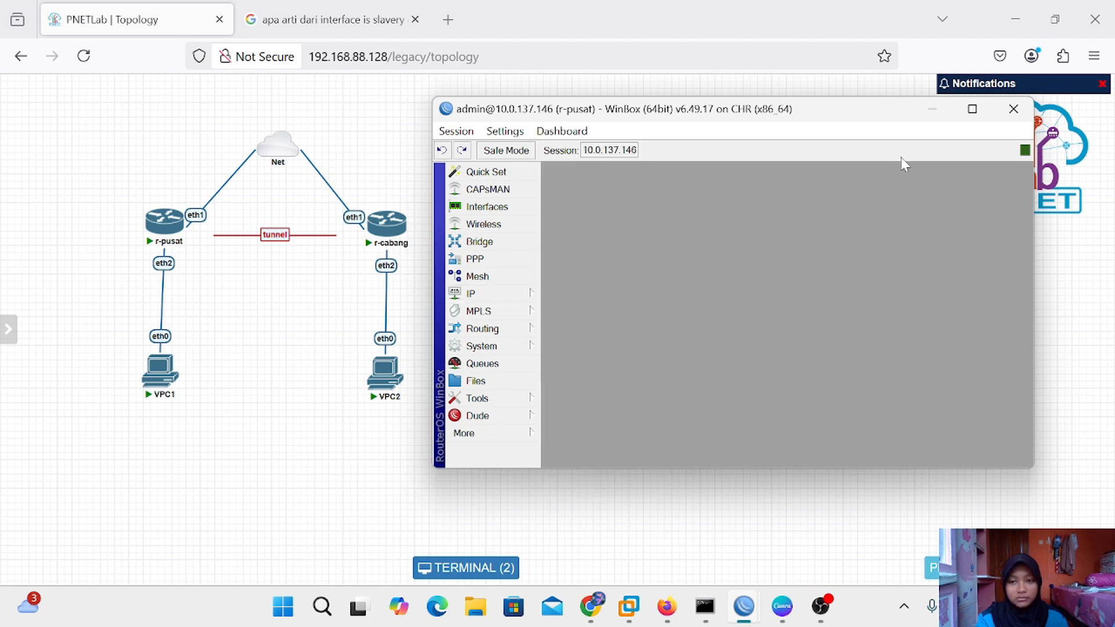
click(932, 111)
Restore r-pusat's WinBox and show IP > Routes with the tunnel route to 10.10.10.2
mouse_move(744, 606)
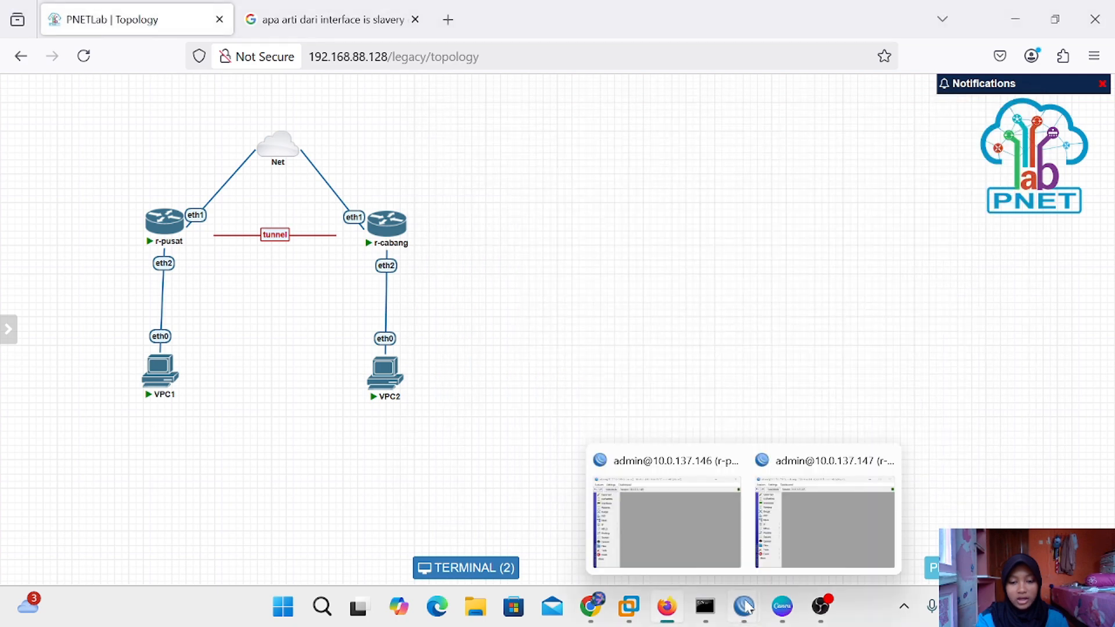
click(684, 534)
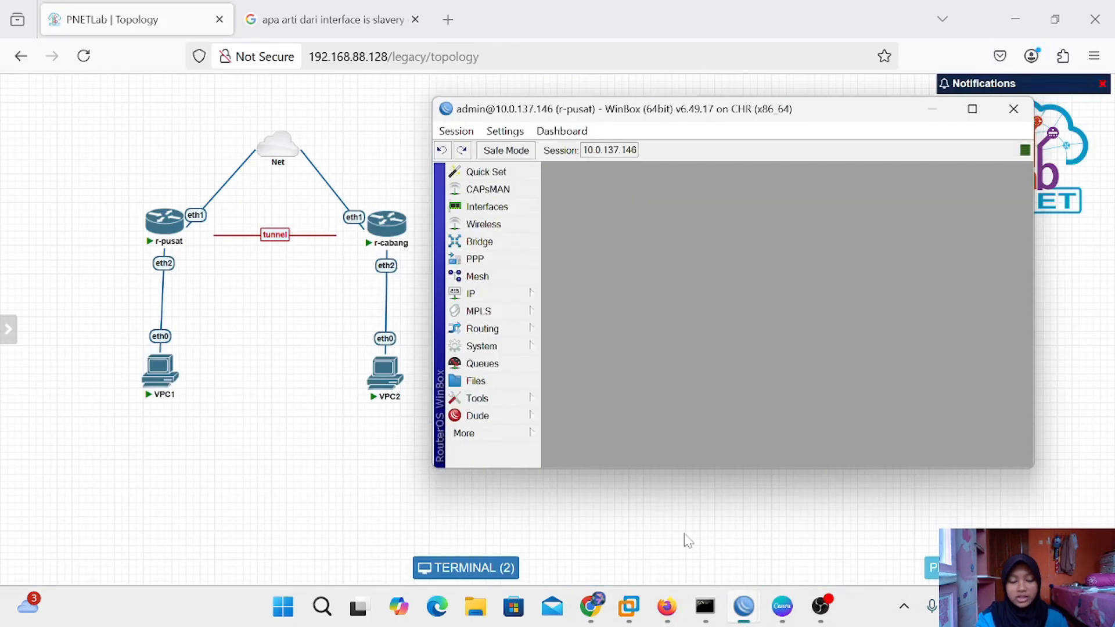
click(514, 295)
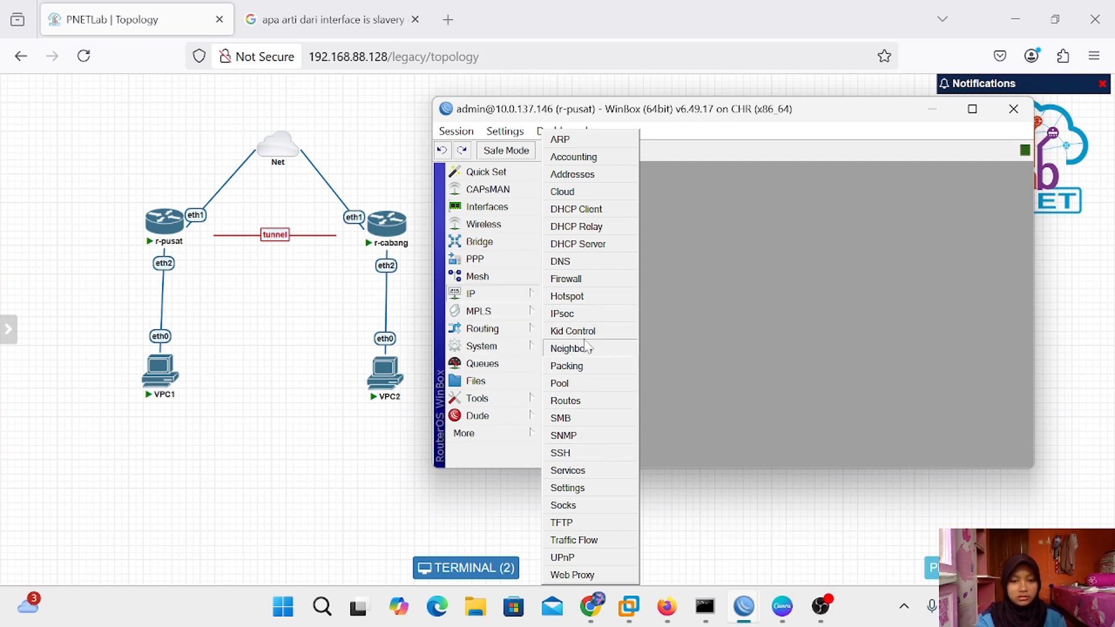
click(577, 400)
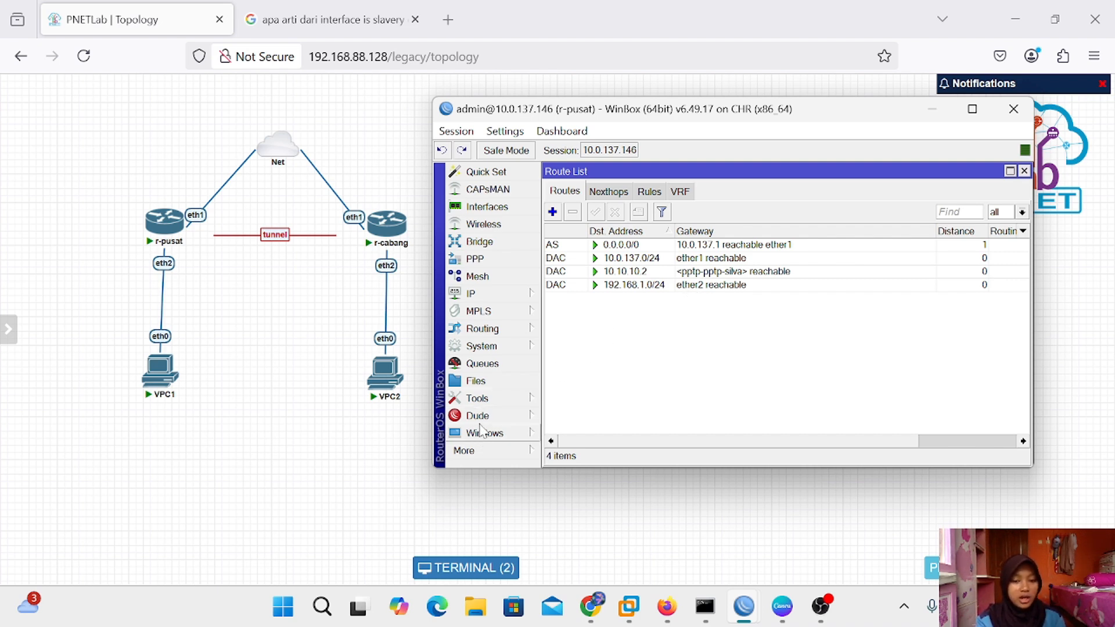
click(481, 451)
In a new r-pusat terminal, ping 10.10.10.2 and stop after four successful replies
click(584, 483)
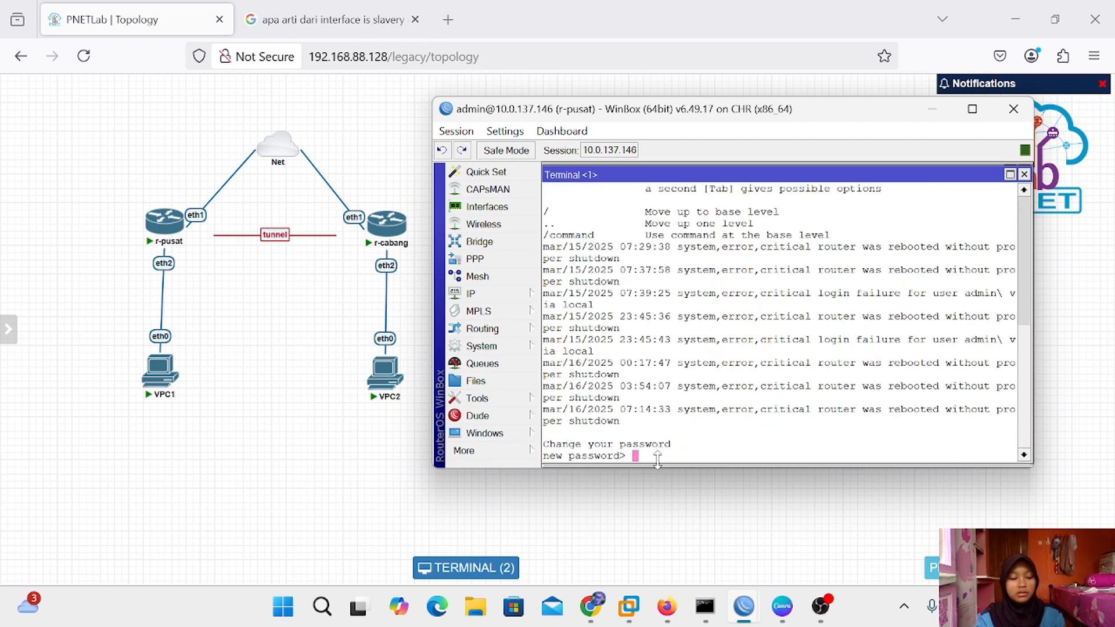
key(Return)
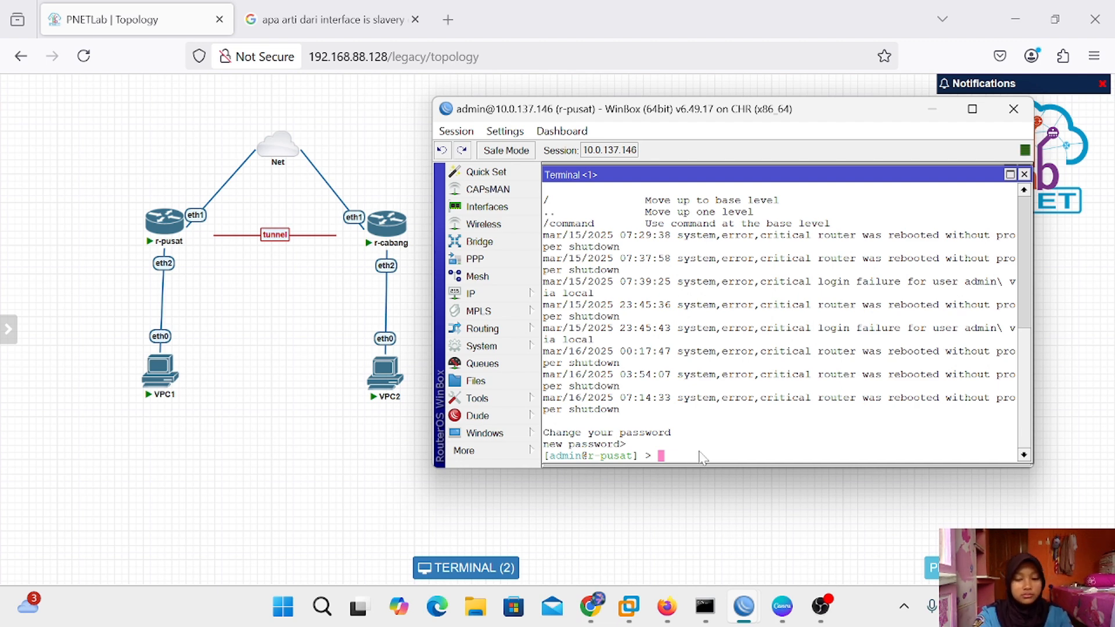
text(ping )
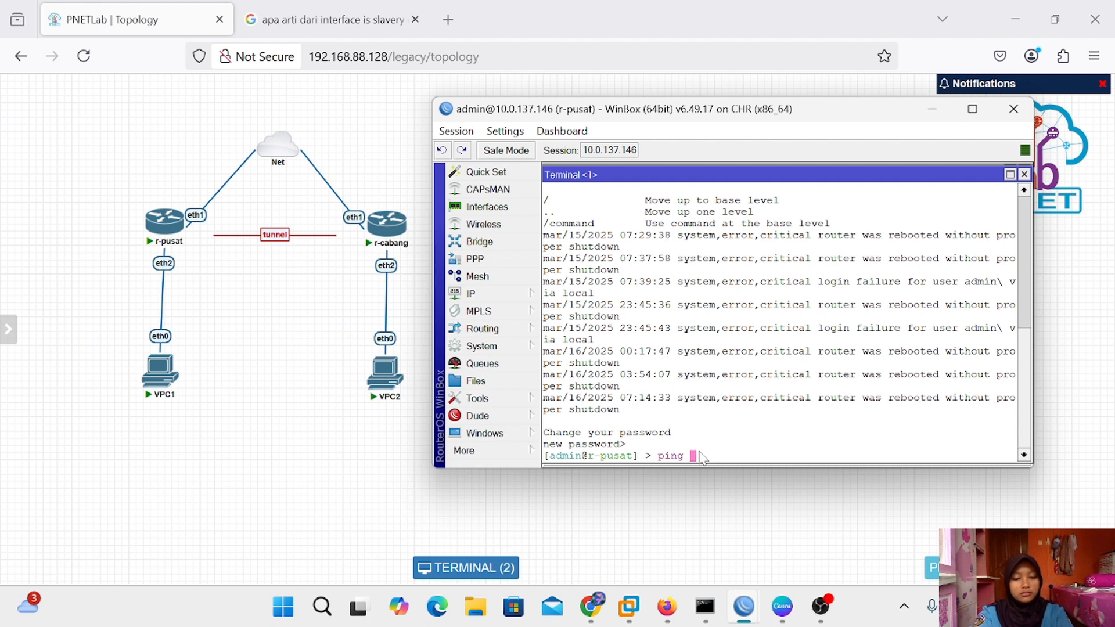
text(10.10.10.)
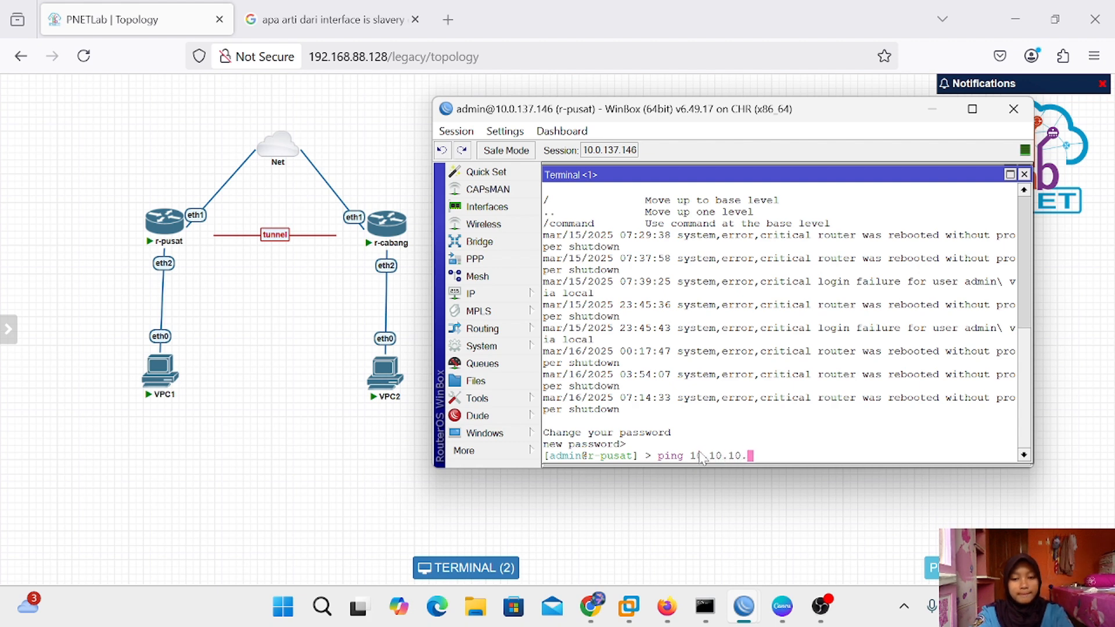
text(2)
key(Return)
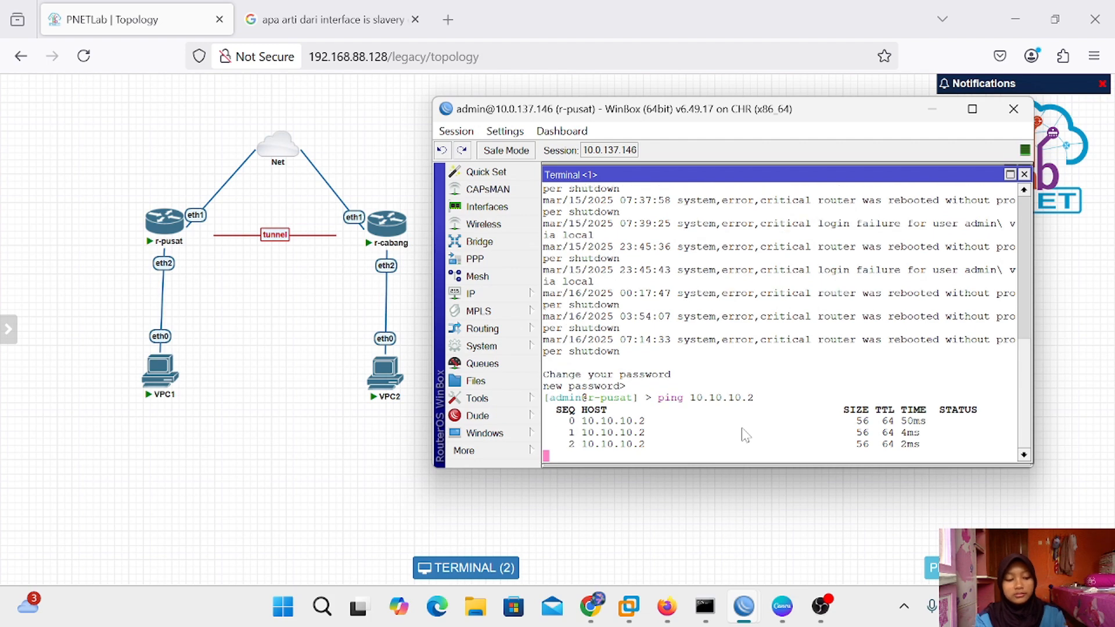
key(ctrl+c)
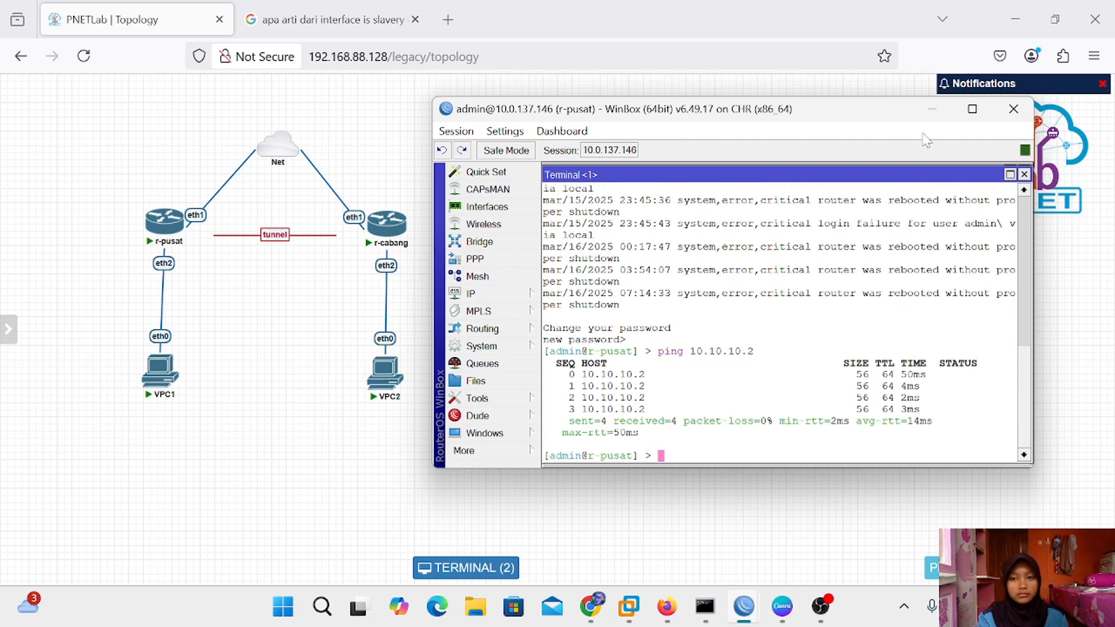
Close the terminal and Route List, then open a fresh terminal on r-pusat
click(1024, 174)
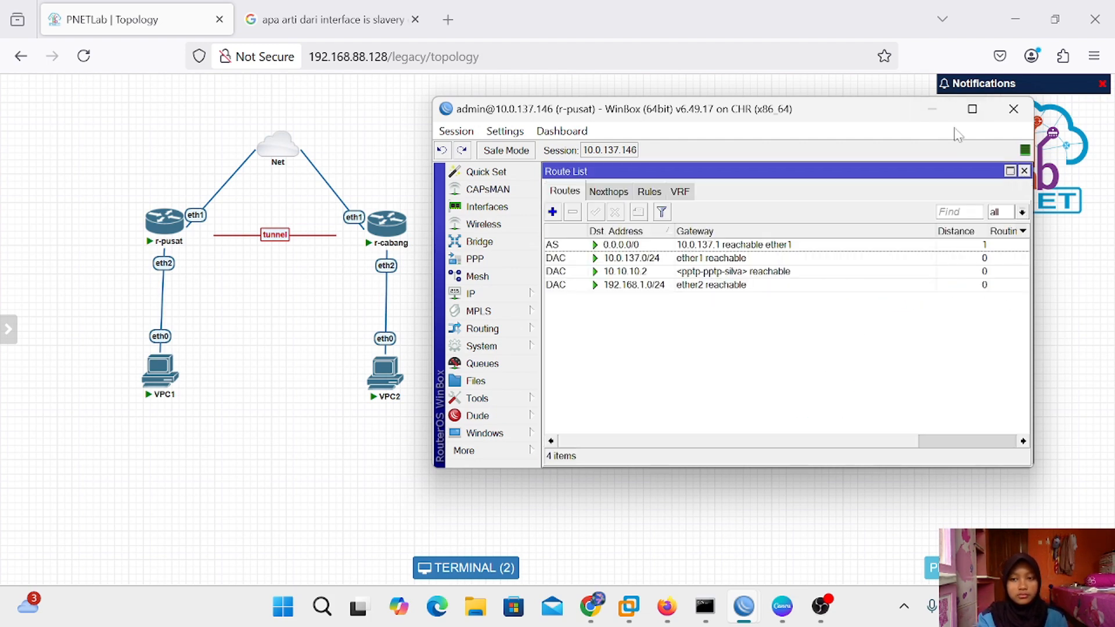
click(1023, 171)
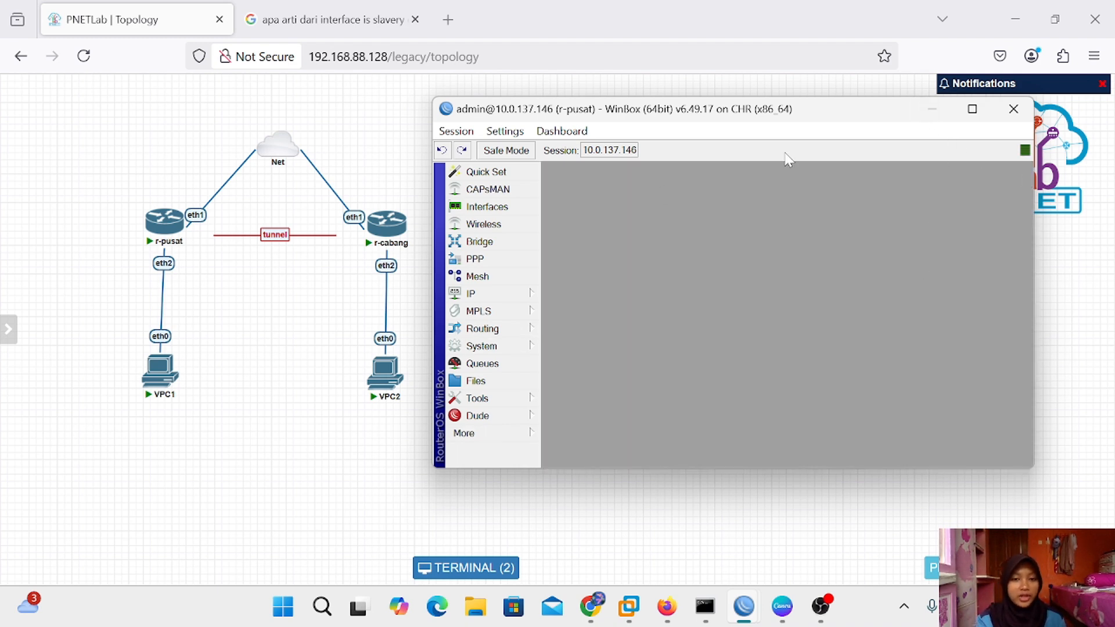
drag(865, 112, 882, 121)
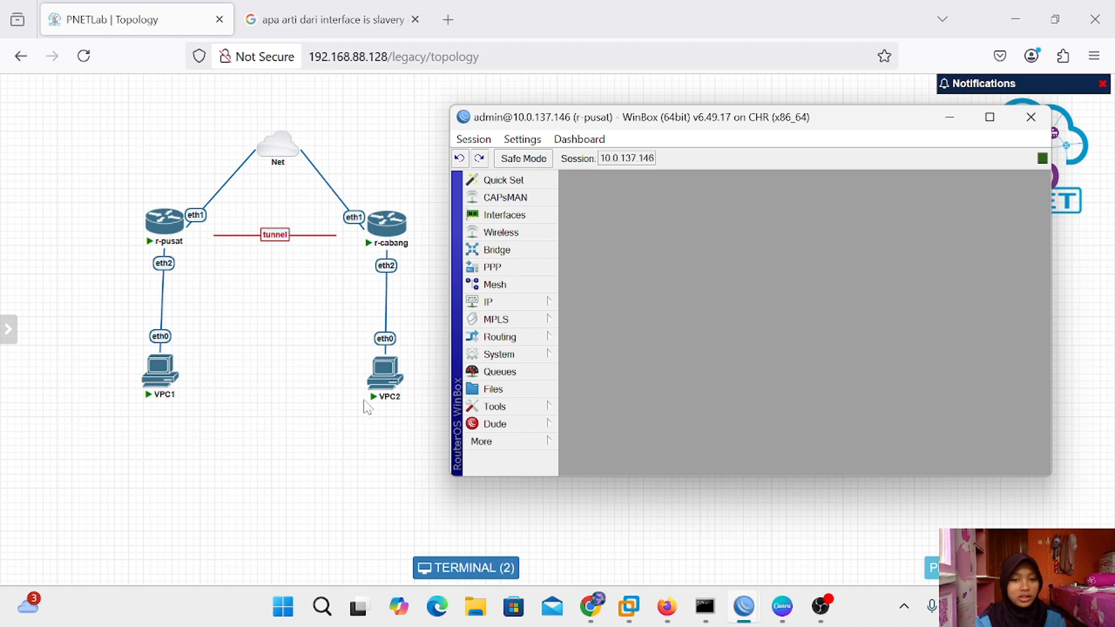
mouse_move(401, 370)
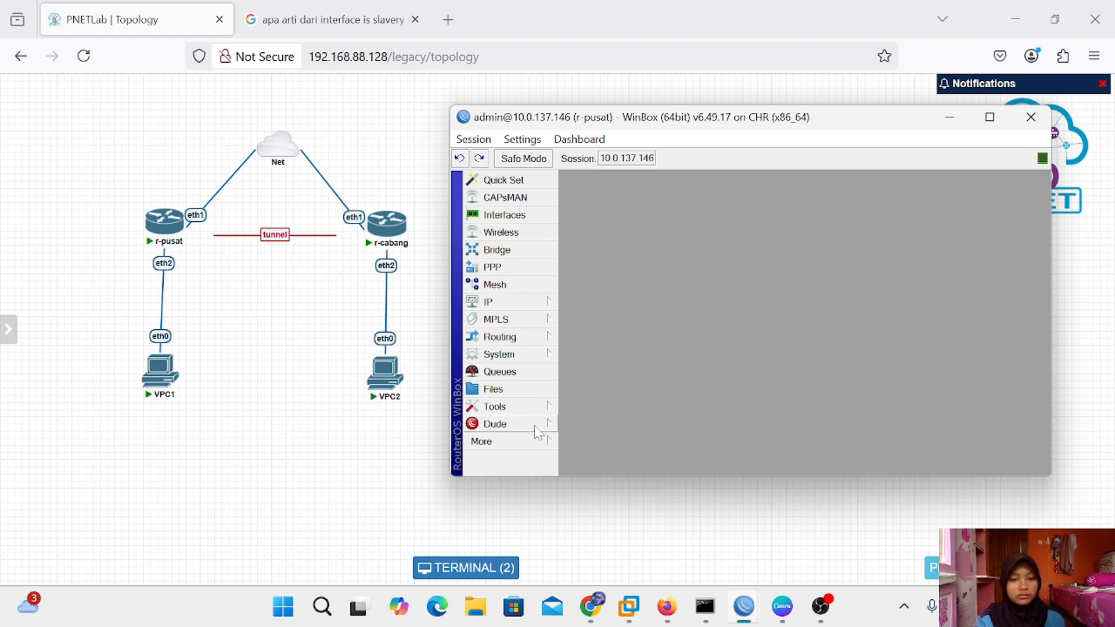
click(503, 440)
click(621, 478)
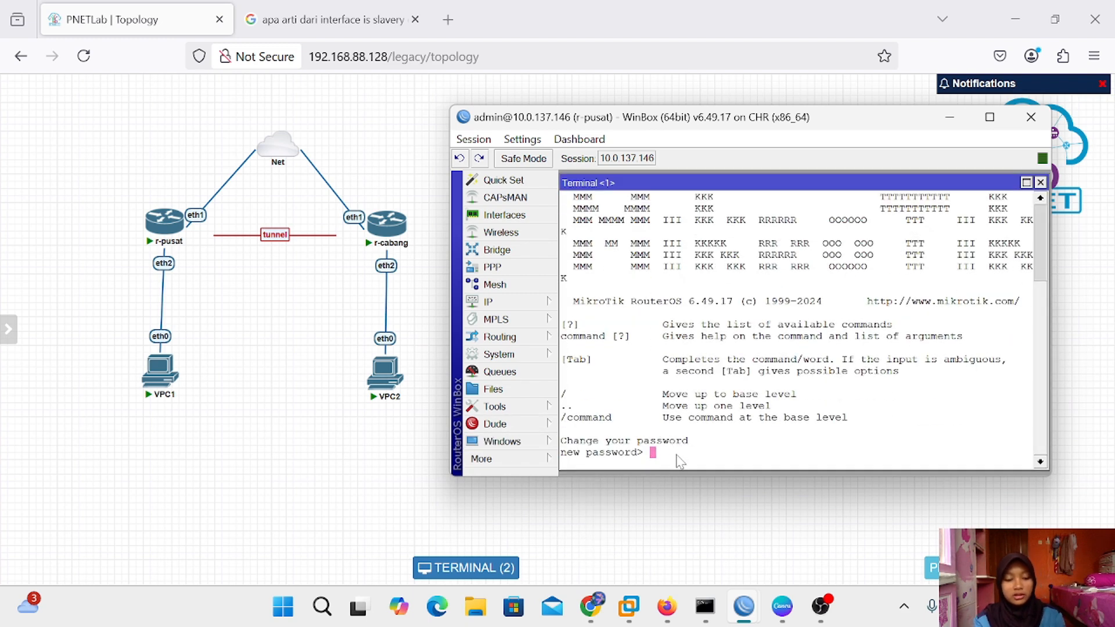
key(Return)
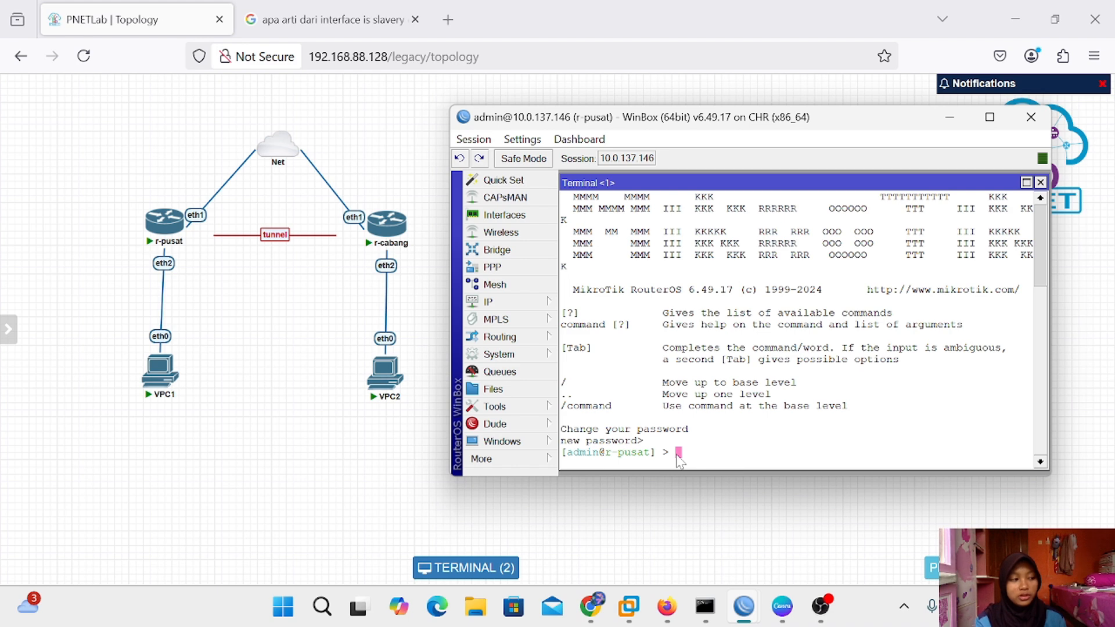
Add static route 192.168.2.0/24 via gateway 10.10.10.2 and print the route table
text(ip )
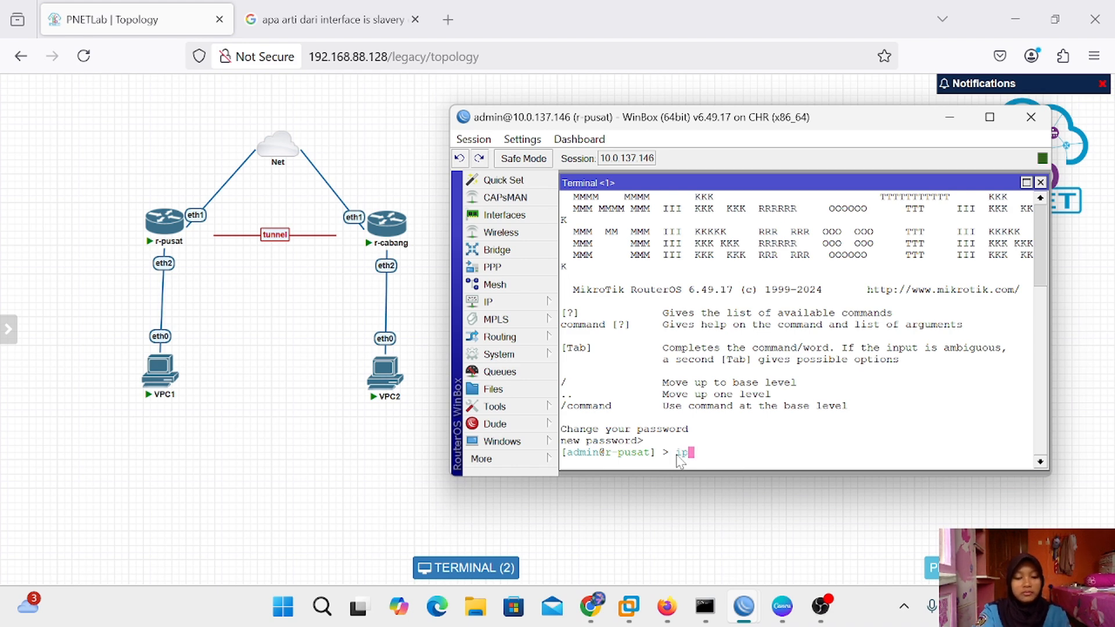
text(route)
key(Return)
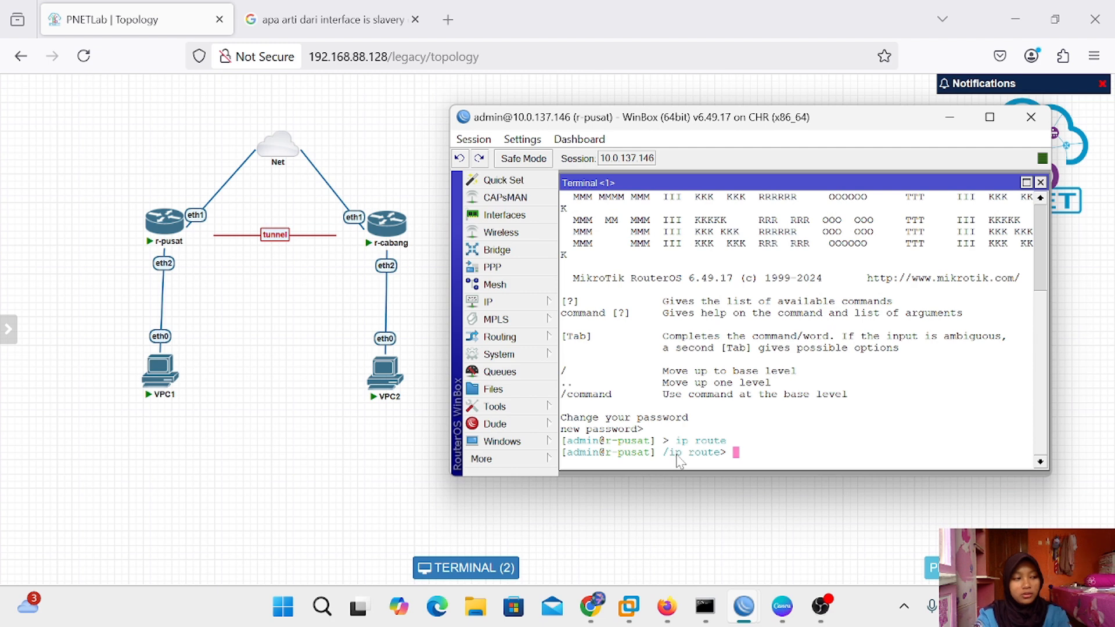
text(a)
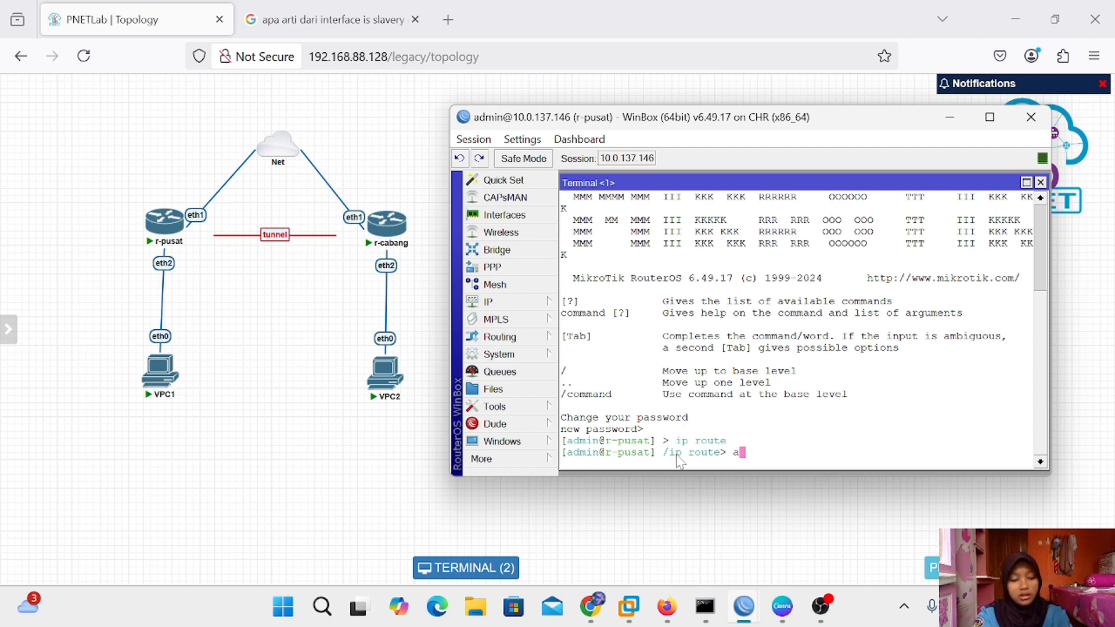
text(dd dst)
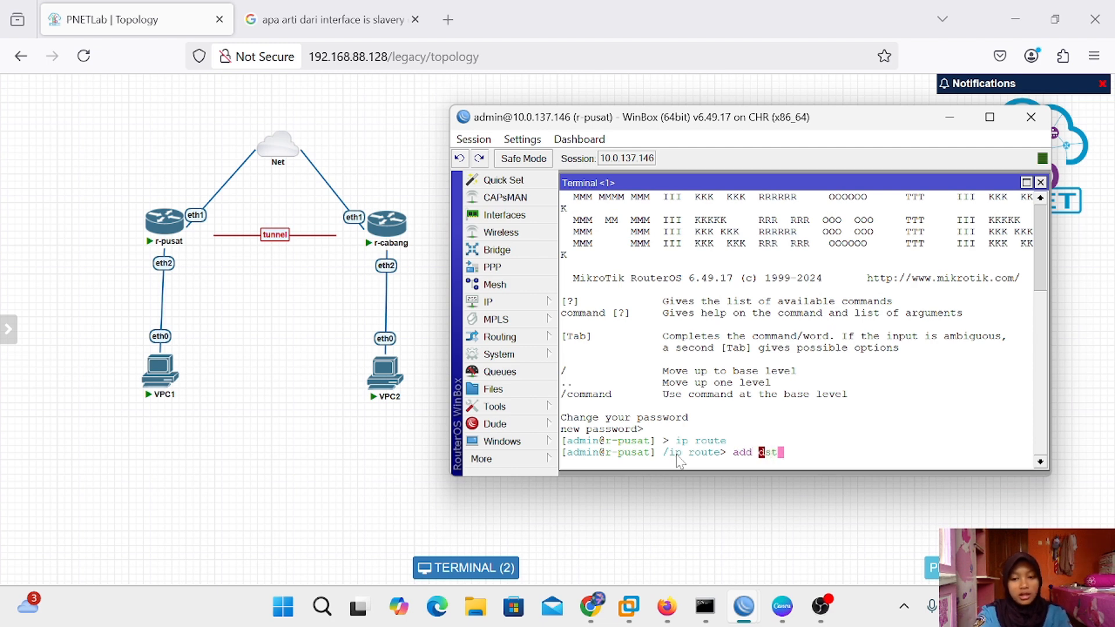
key(Tab)
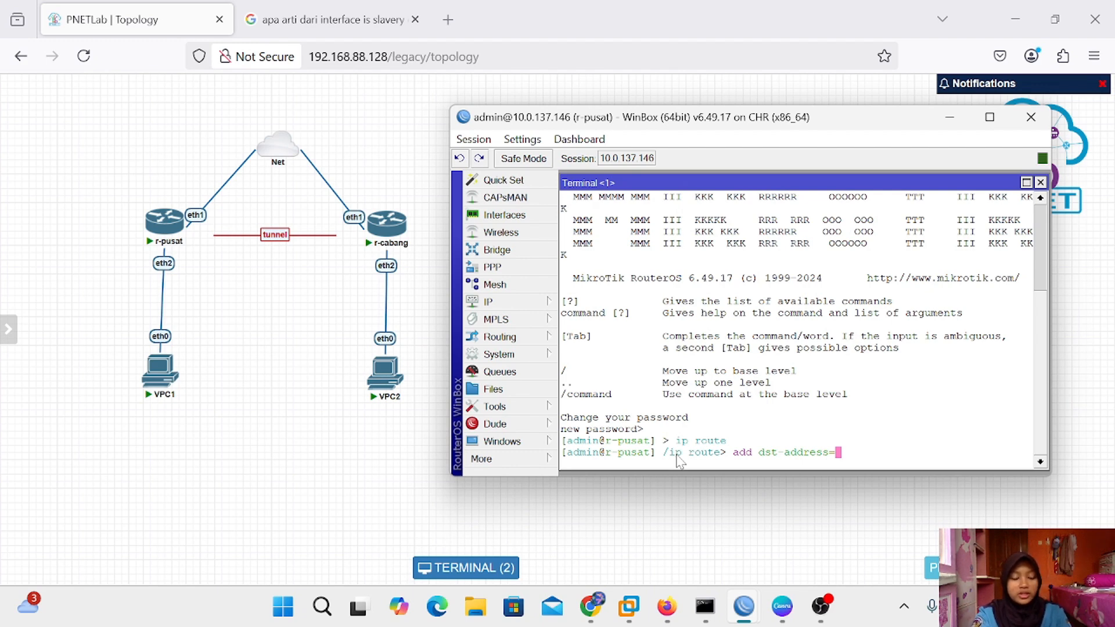
text(19)
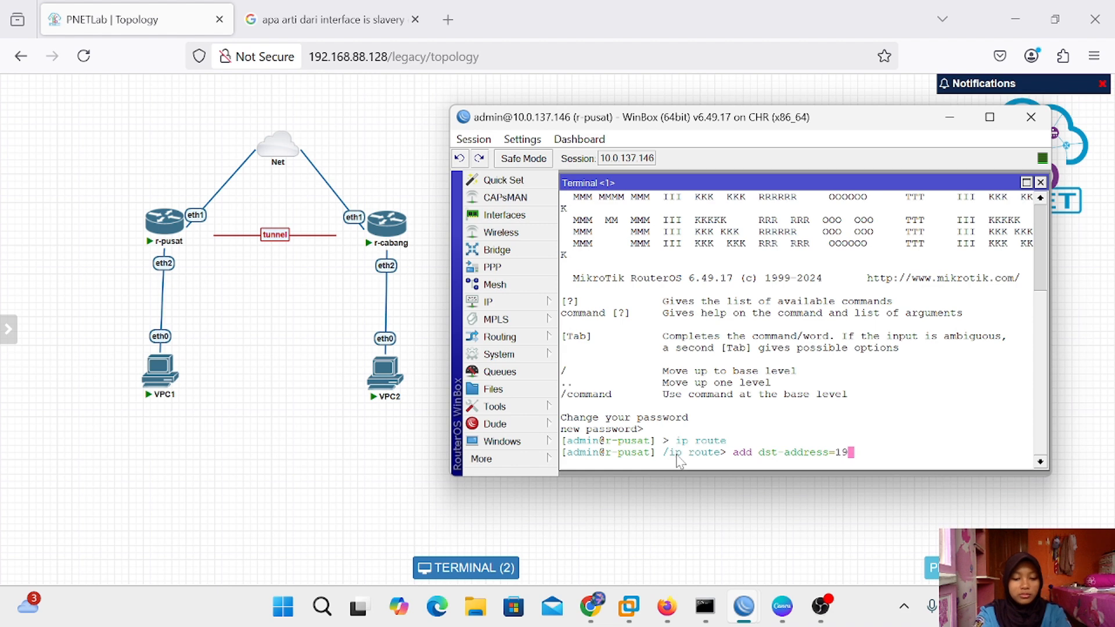
text(2.168)
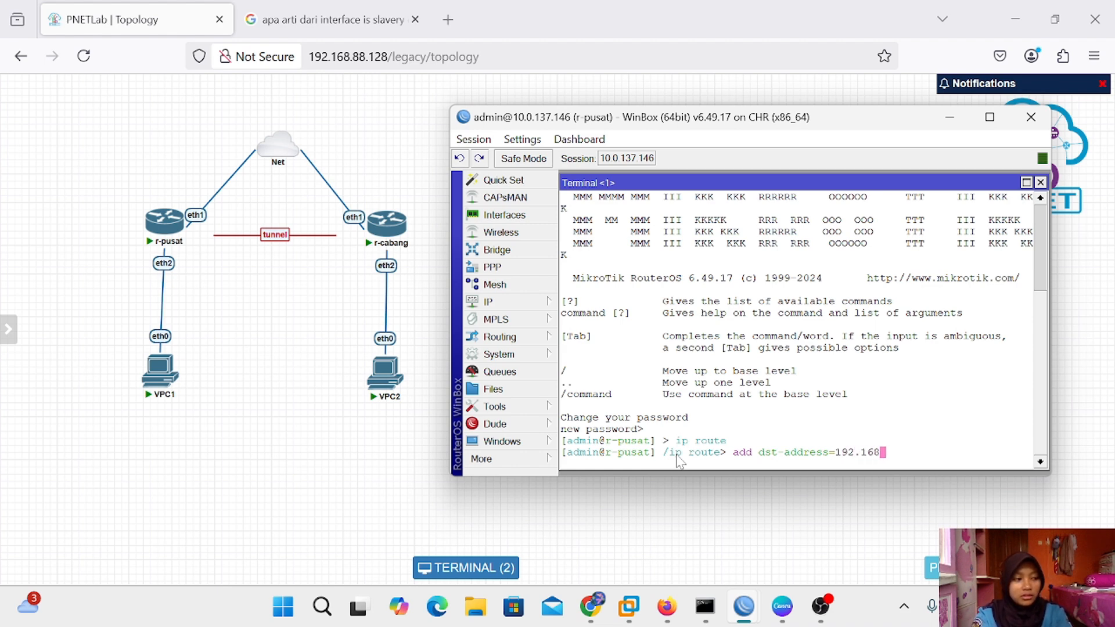
text(.2.)
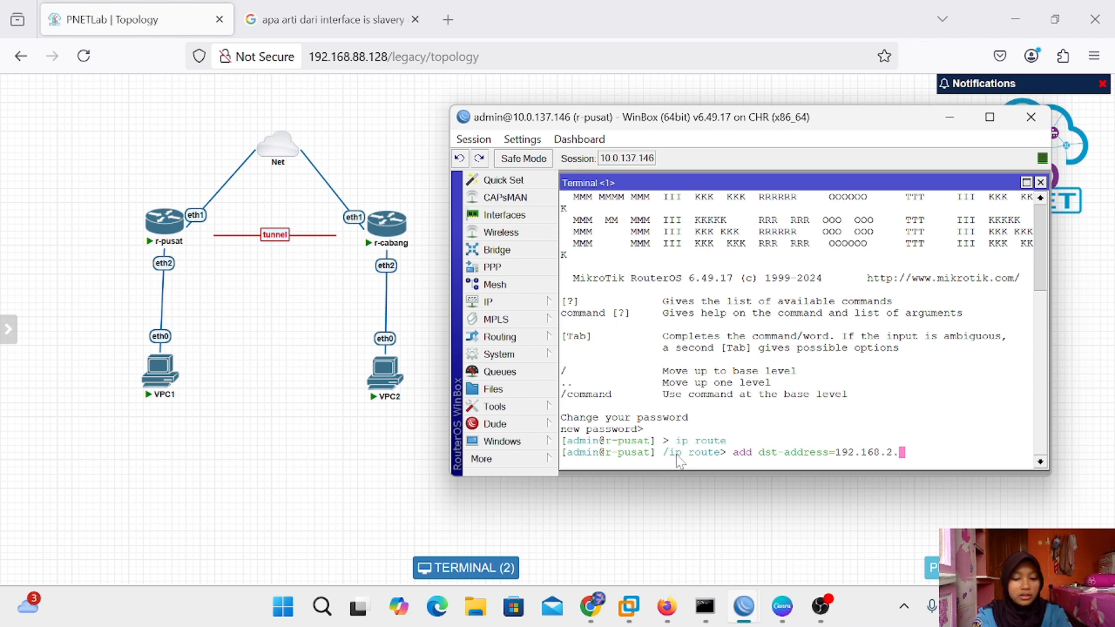
text(0)
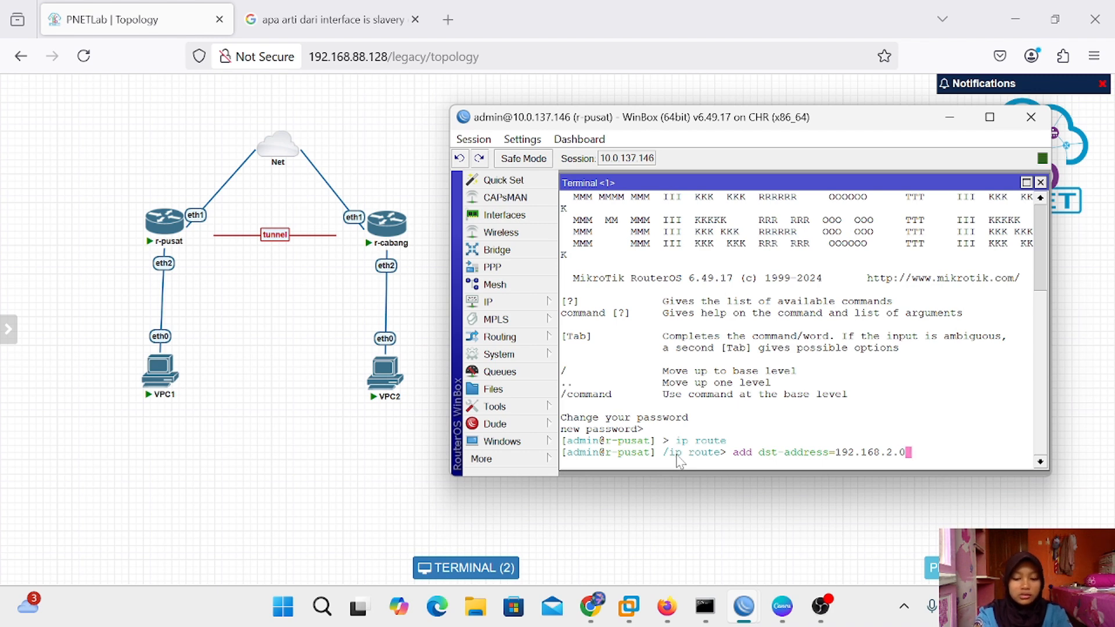
text(/24)
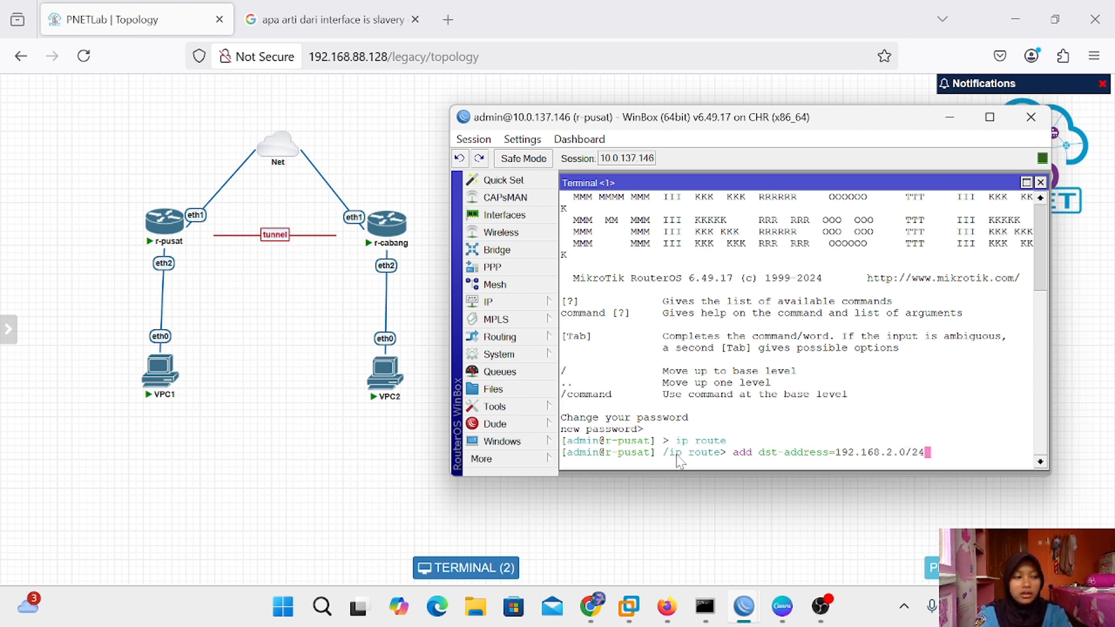
text( ga)
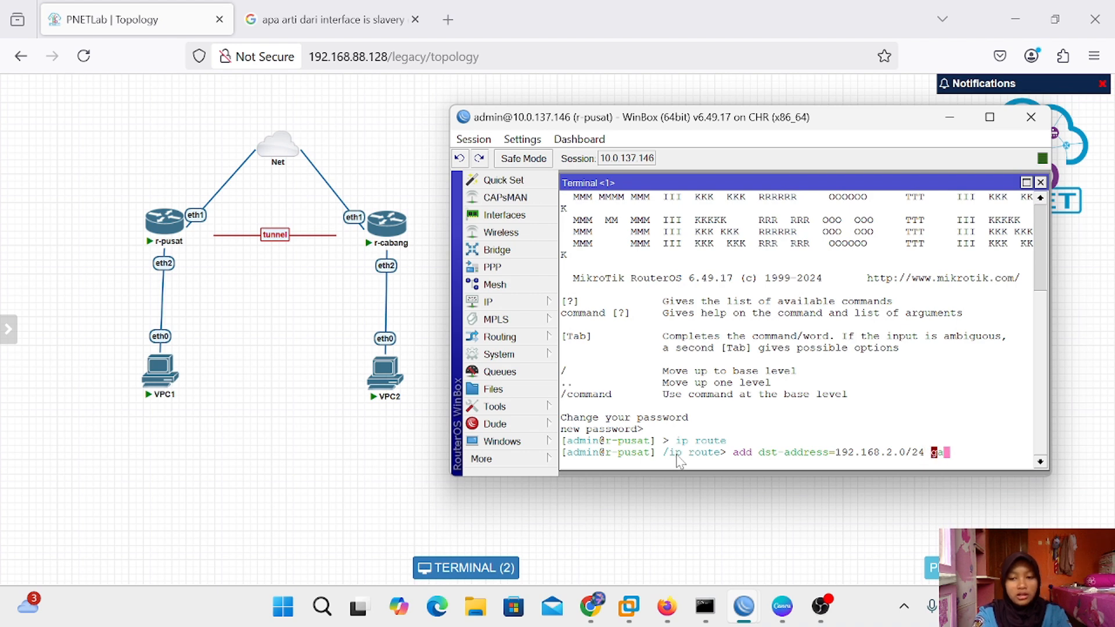
key(Tab)
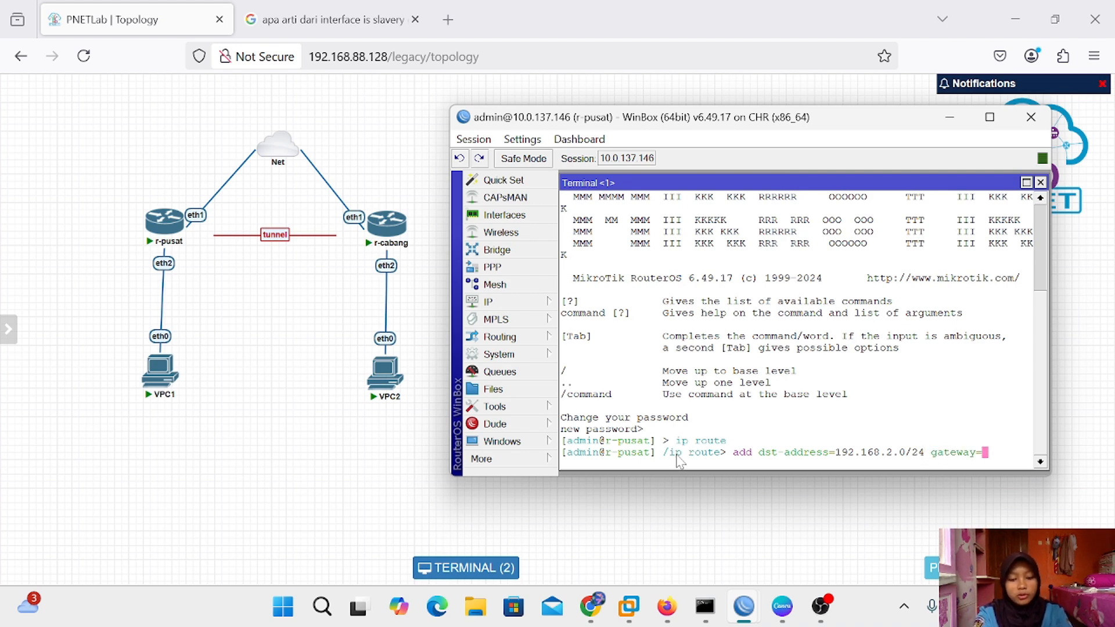
text(10.10.10)
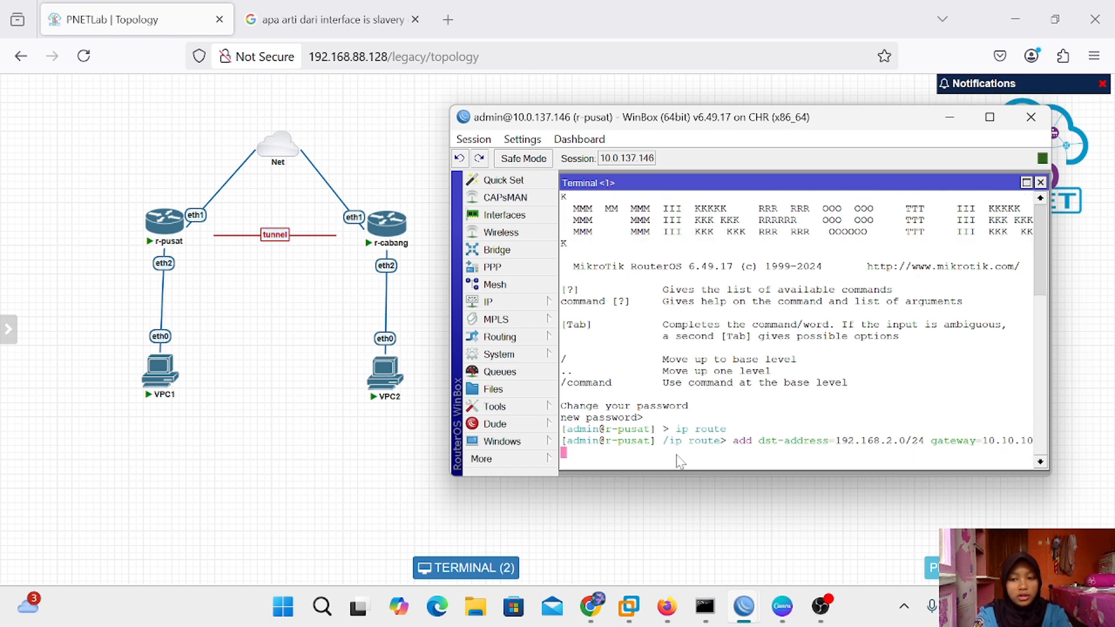
text(.2)
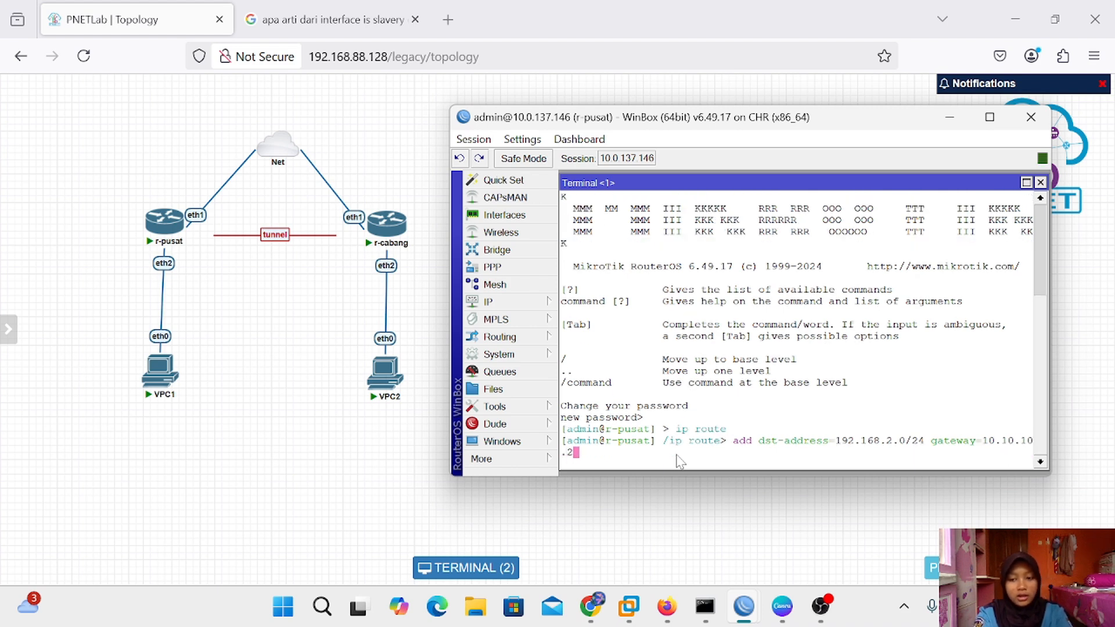
key(Return)
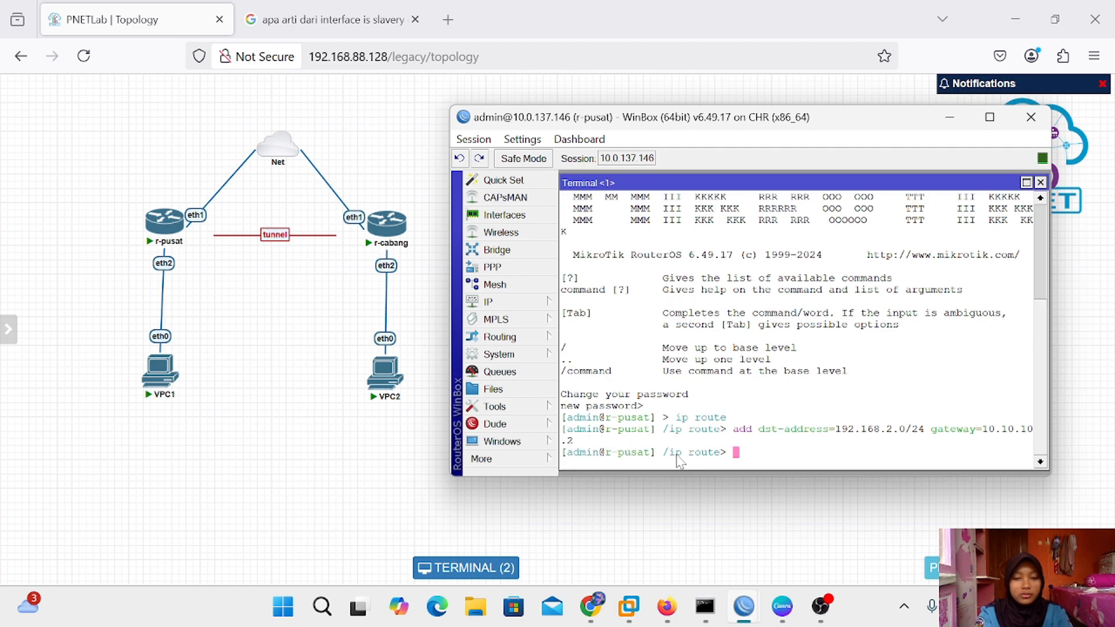
text(print)
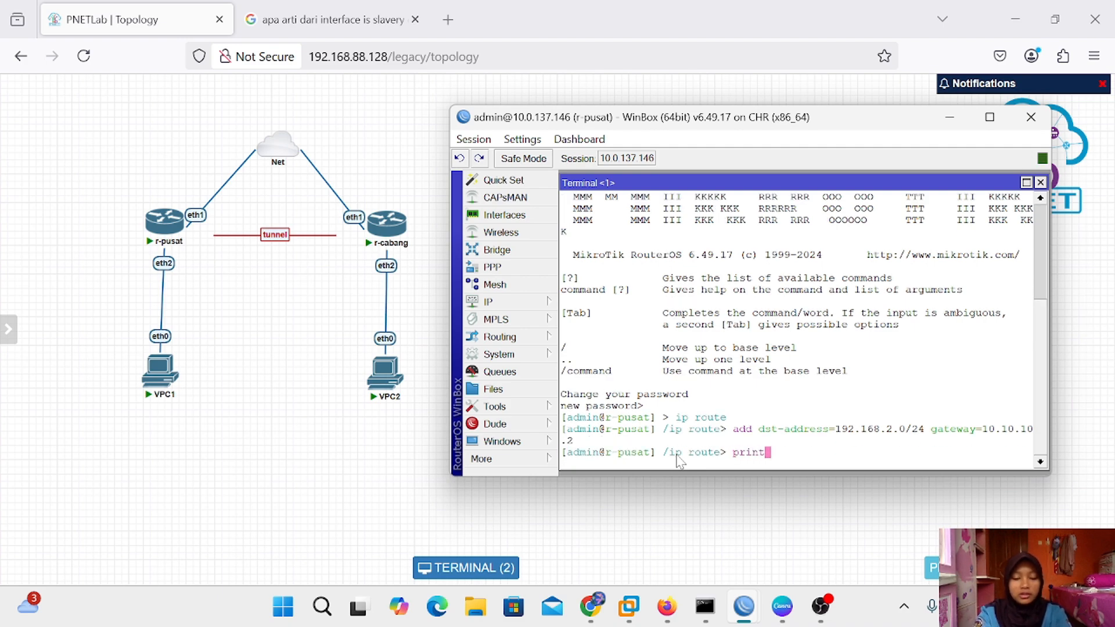
key(Return)
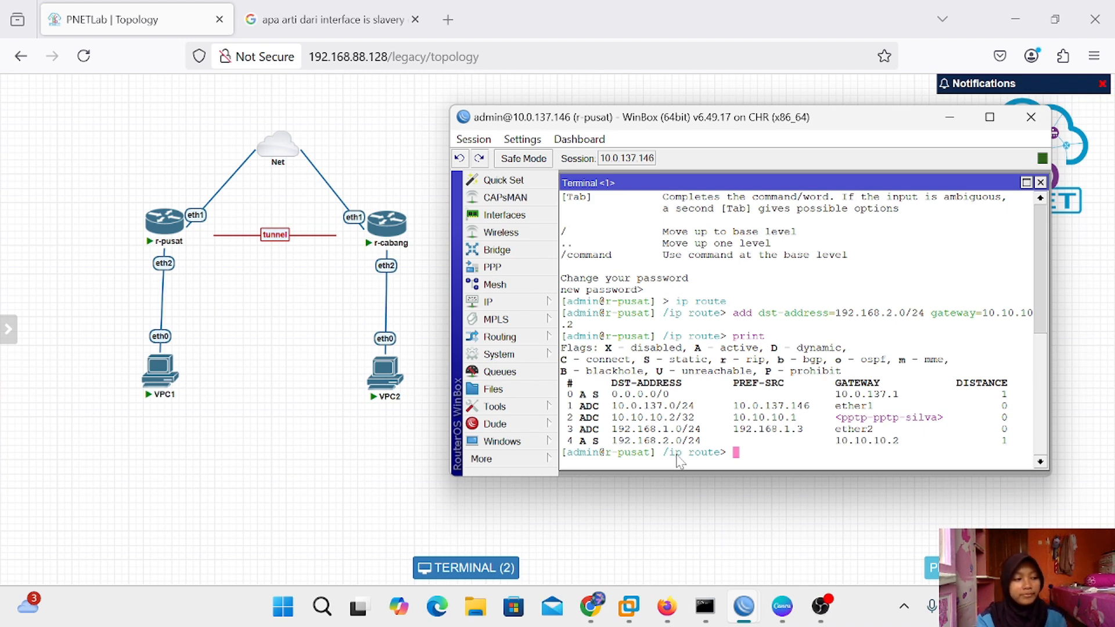
Close the terminal, minimise r-pusat's WinBox window, and bring up the Canva presentation
click(1040, 183)
click(737, 398)
mouse_move(726, 573)
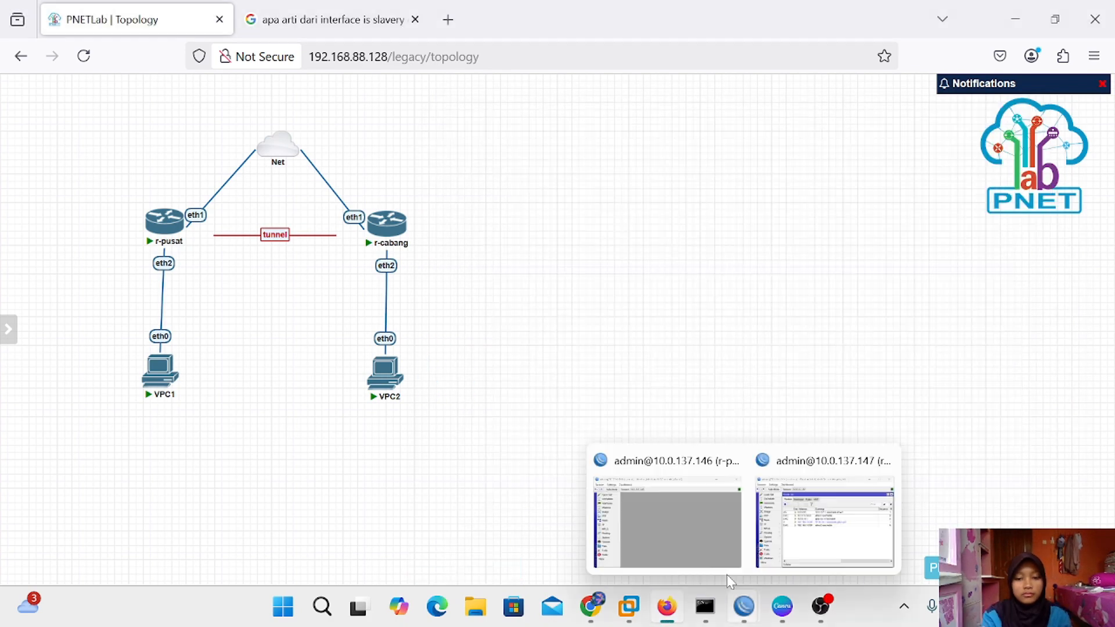
click(675, 490)
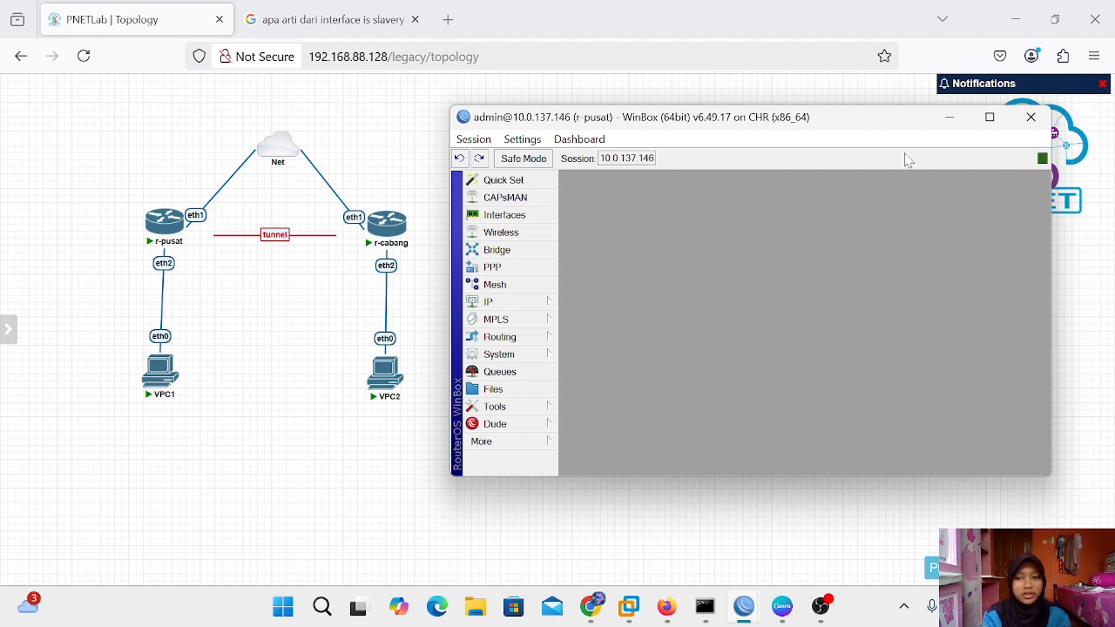
click(950, 117)
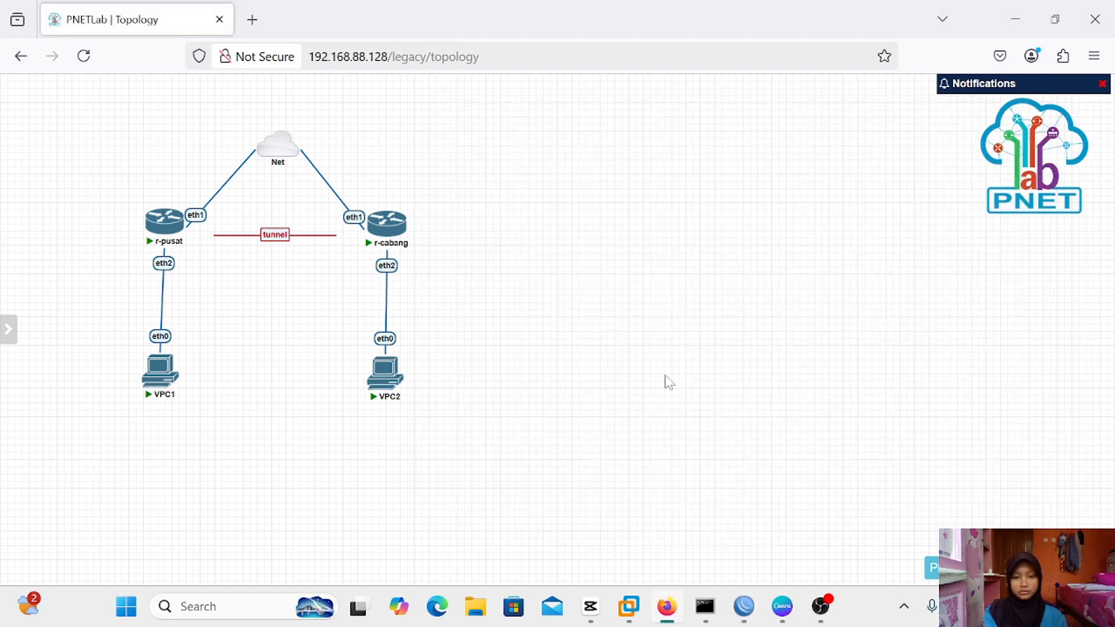
click(782, 606)
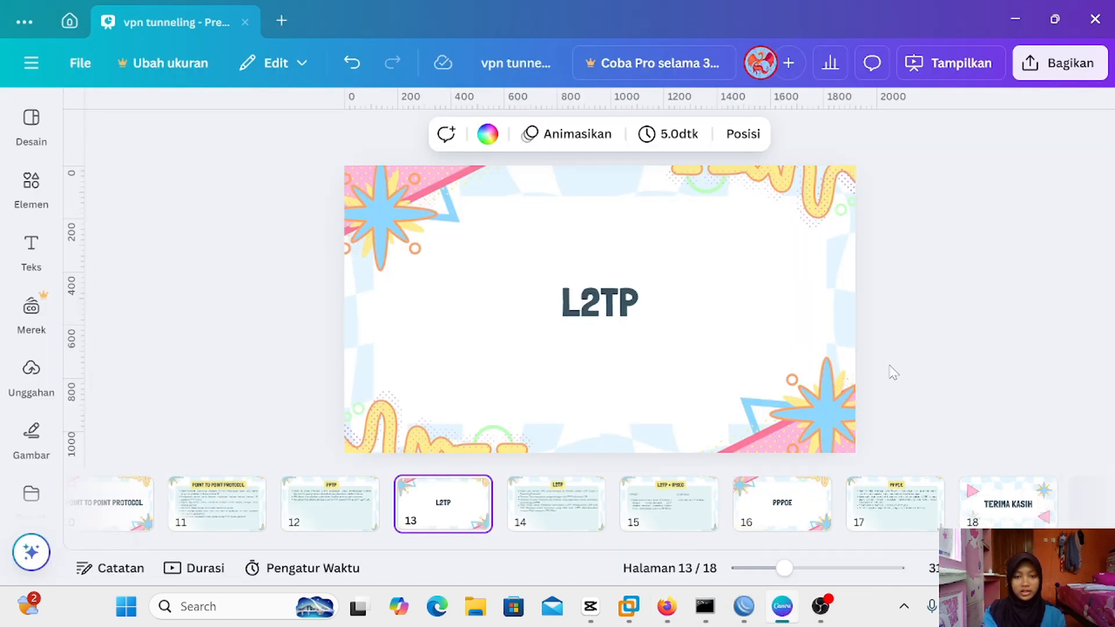
Select slide 14 about L2TP and present the deck full-screen
click(572, 504)
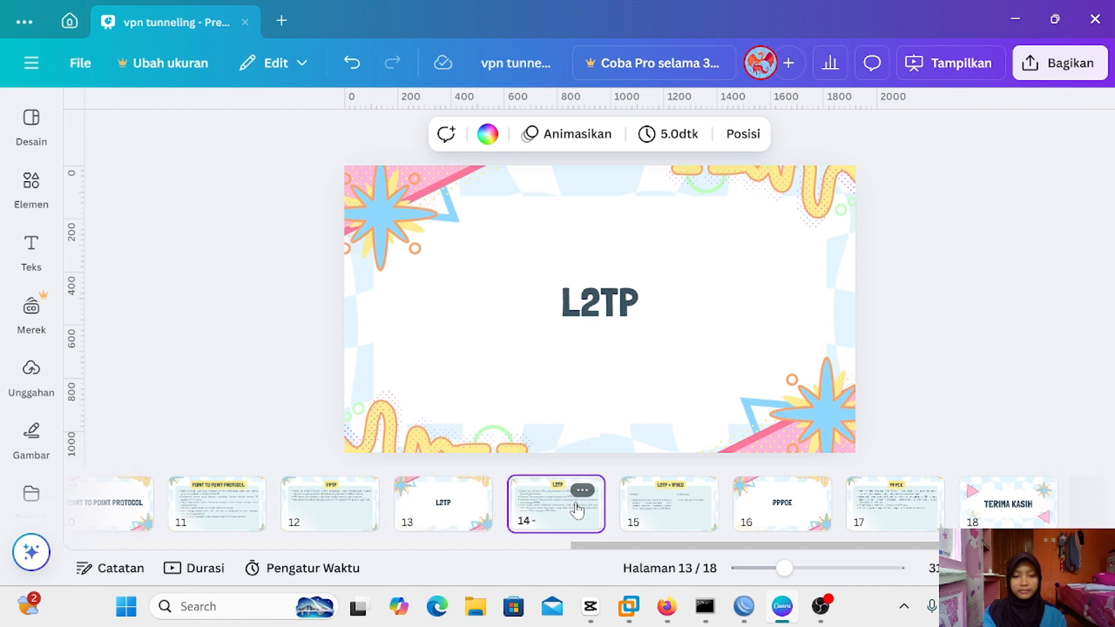
key(F11)
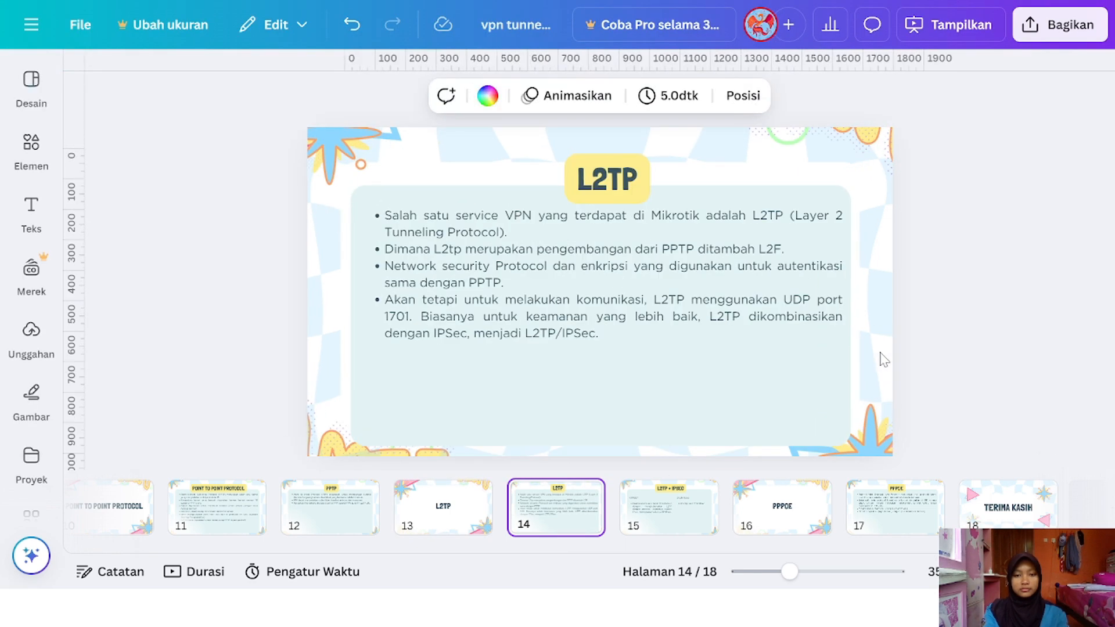
key(ctrl+alt+p)
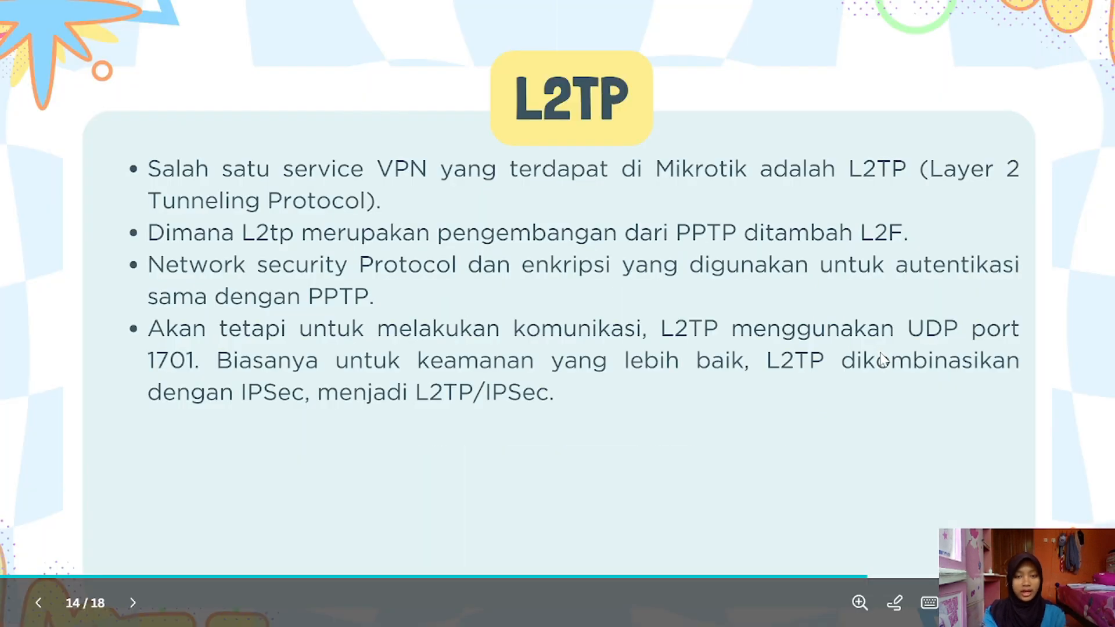
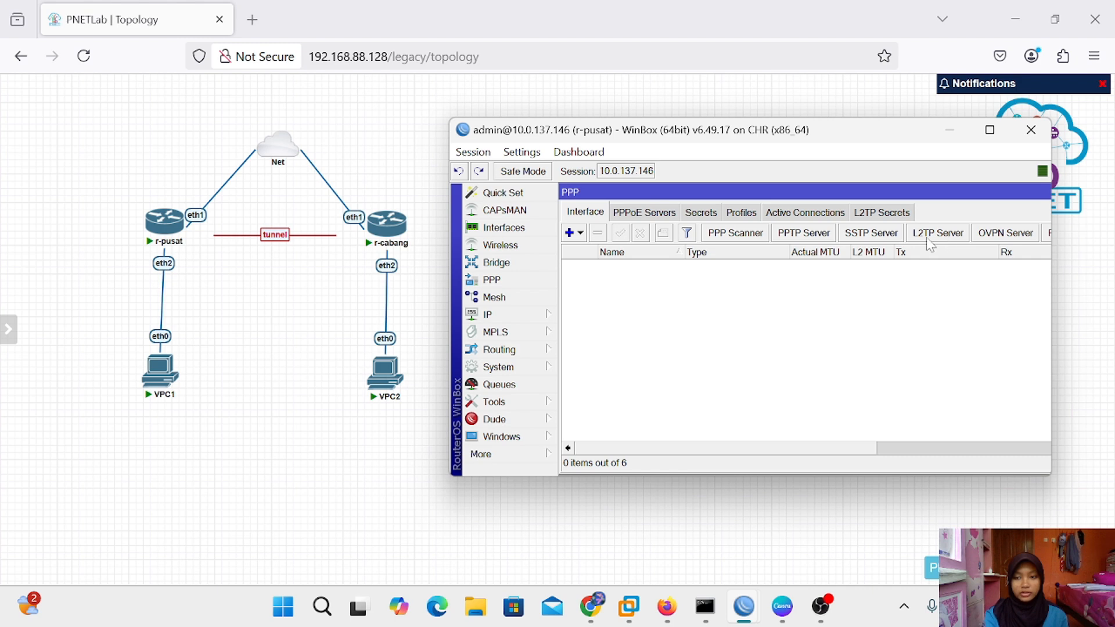
Enable r-pusat's L2TP server with Use IPsec set to yes, keeping the existing IPsec secret
click(931, 242)
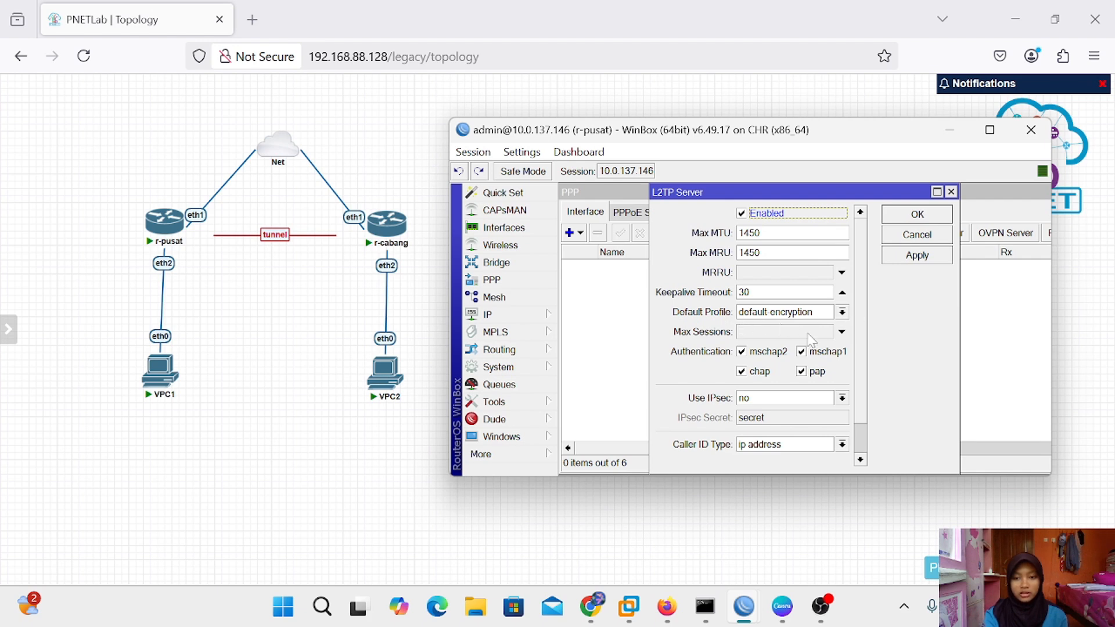
click(841, 398)
click(804, 445)
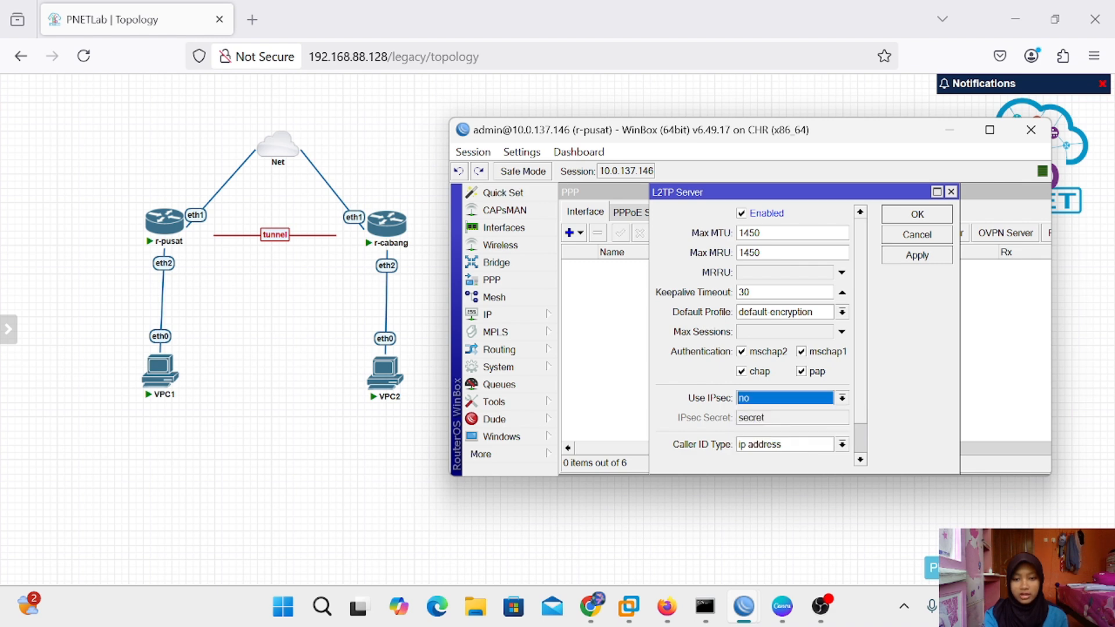
click(842, 398)
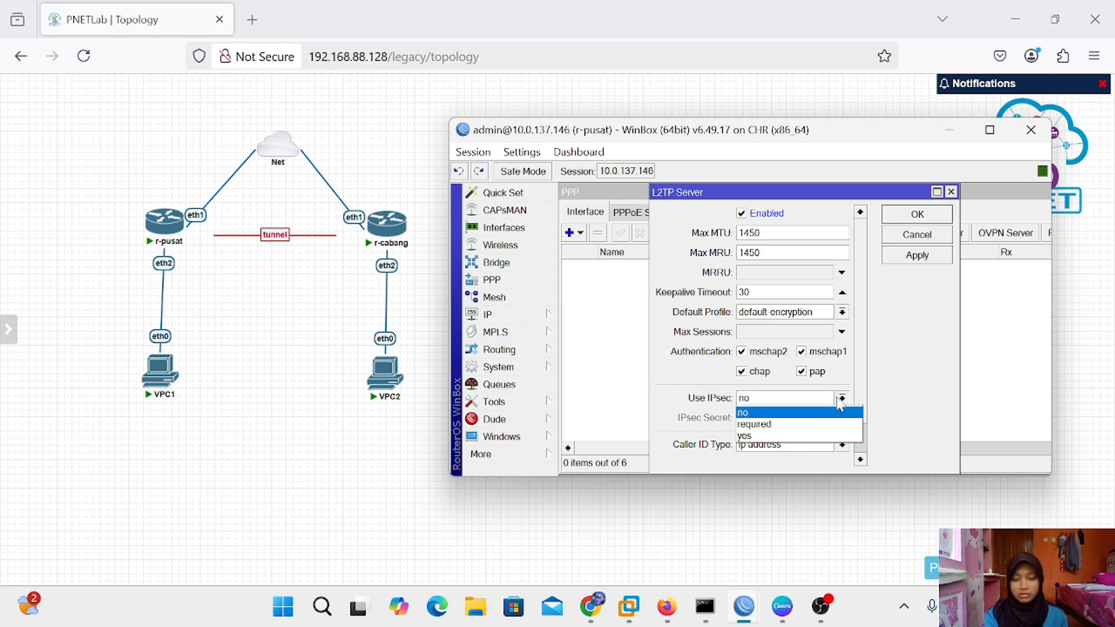
click(808, 436)
click(768, 418)
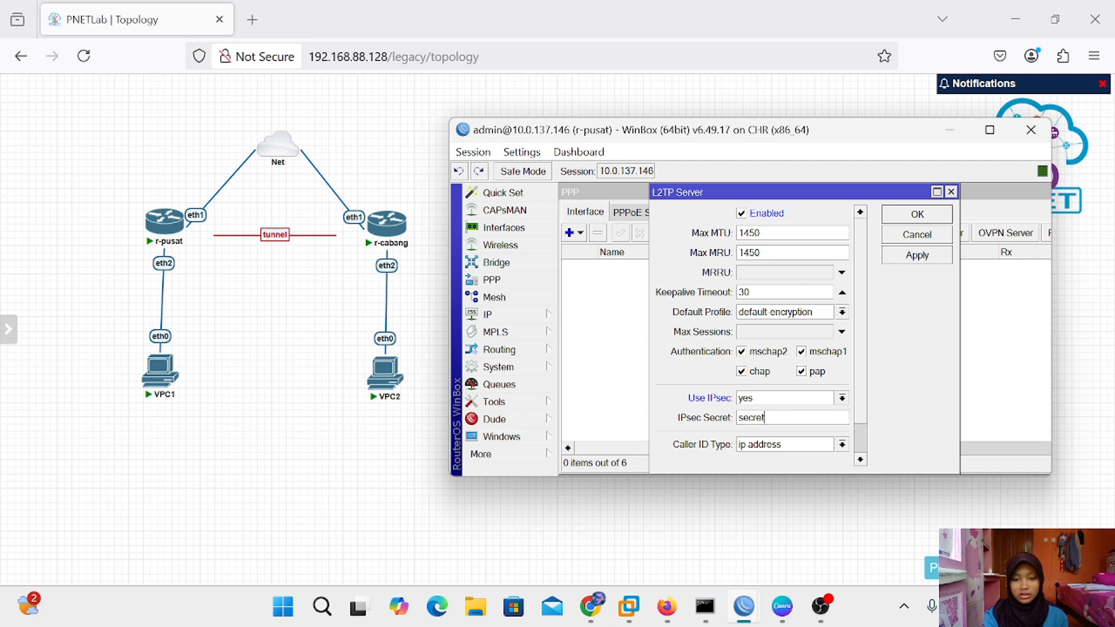
drag(767, 419, 727, 423)
click(765, 417)
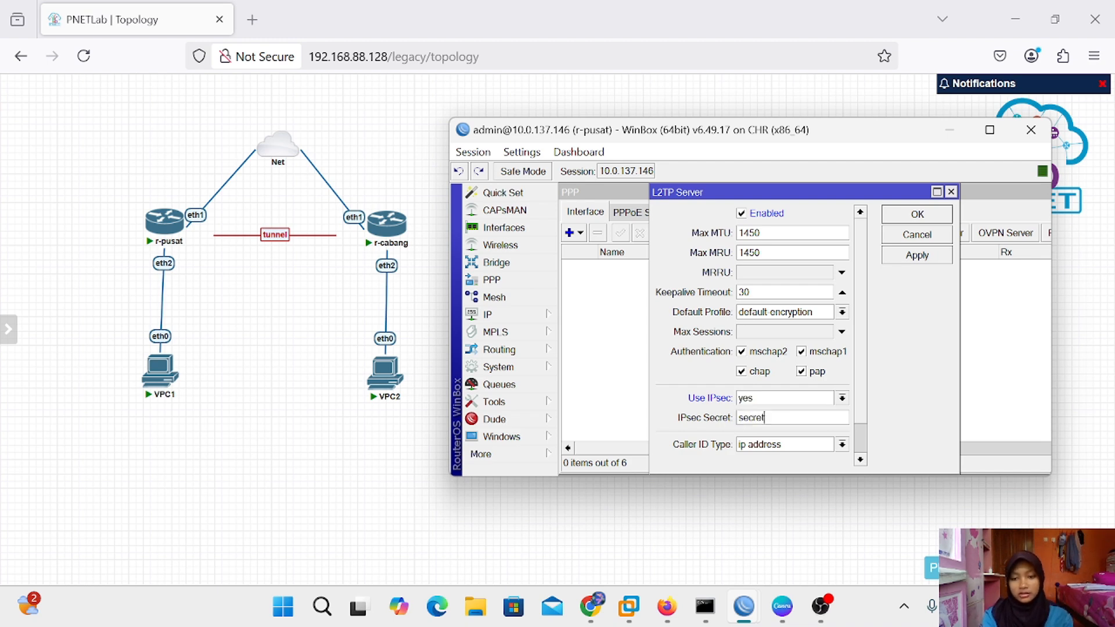
click(939, 261)
click(933, 216)
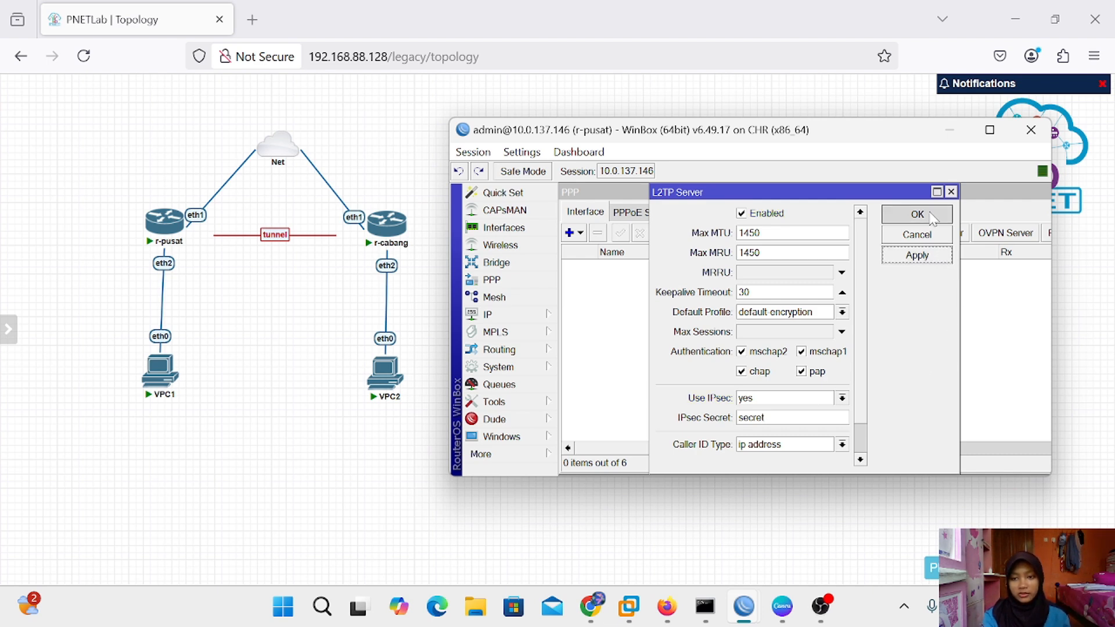
drag(977, 195, 829, 201)
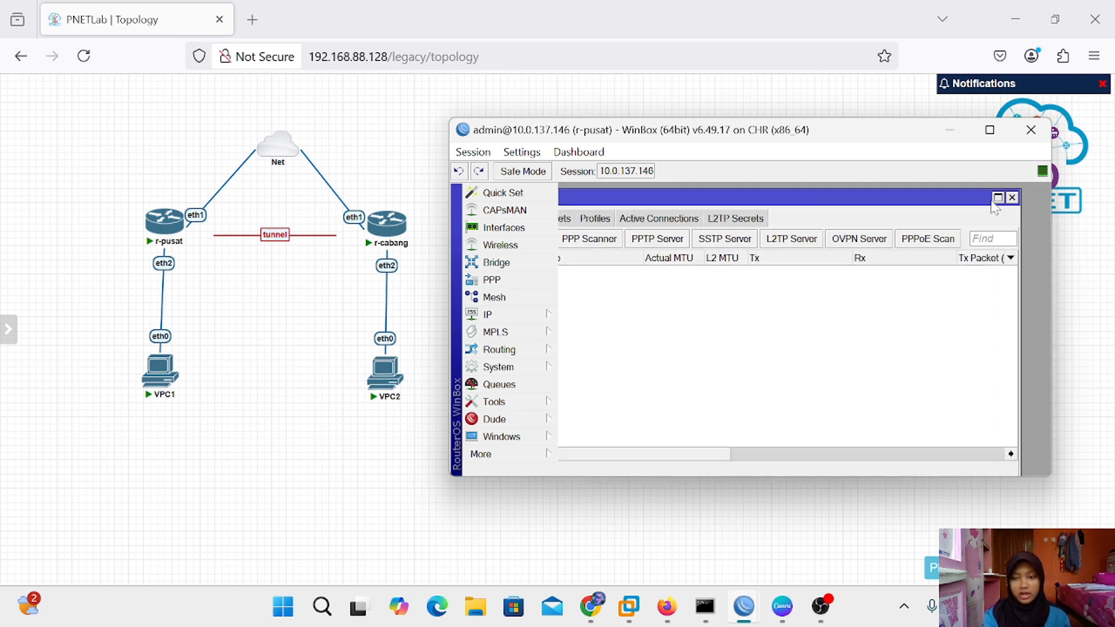
Create a new PPP secret named l2tp-silva and enter its password
click(1009, 197)
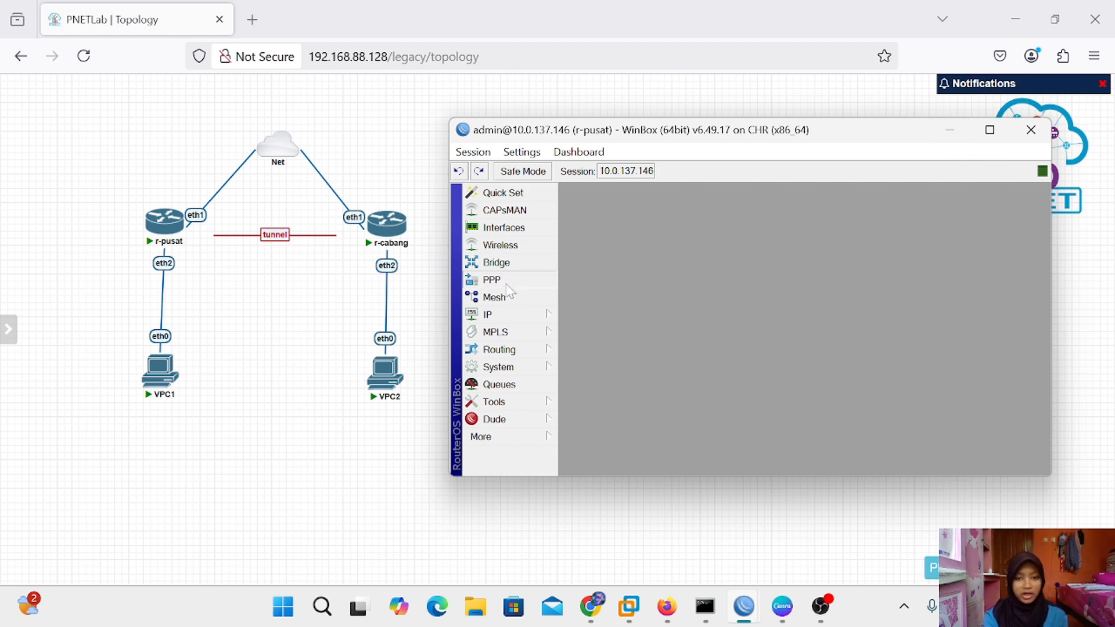
click(522, 280)
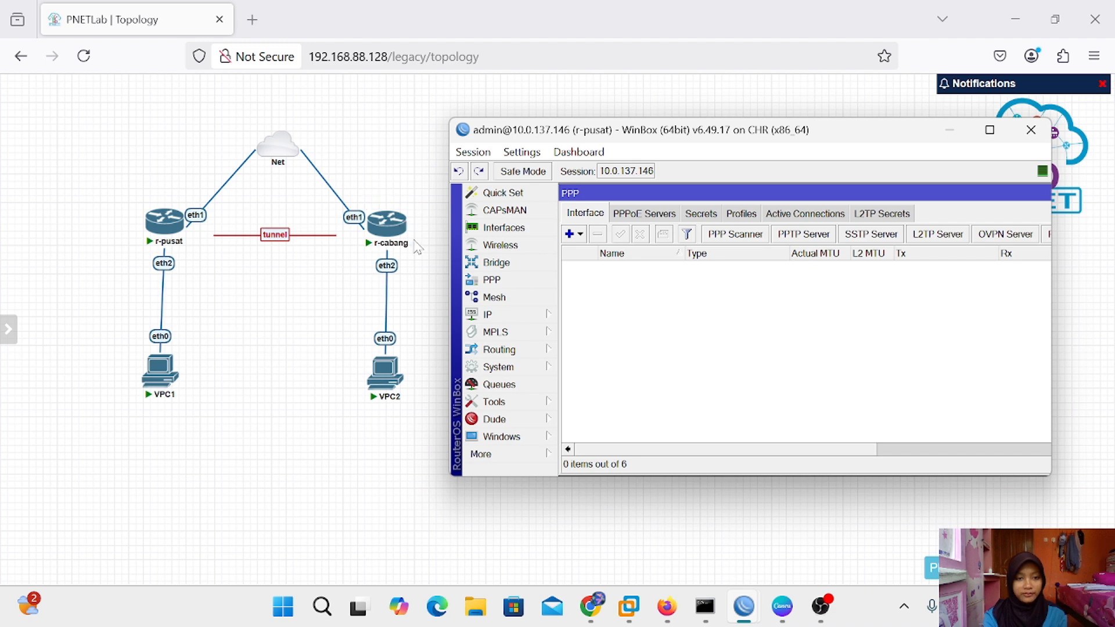
click(693, 226)
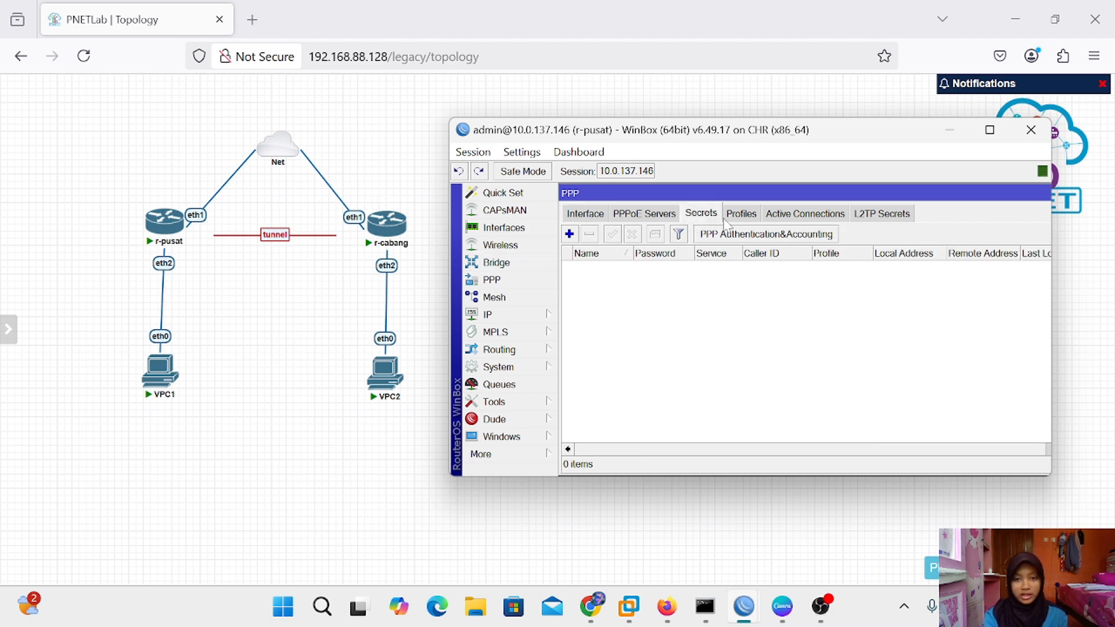
click(569, 234)
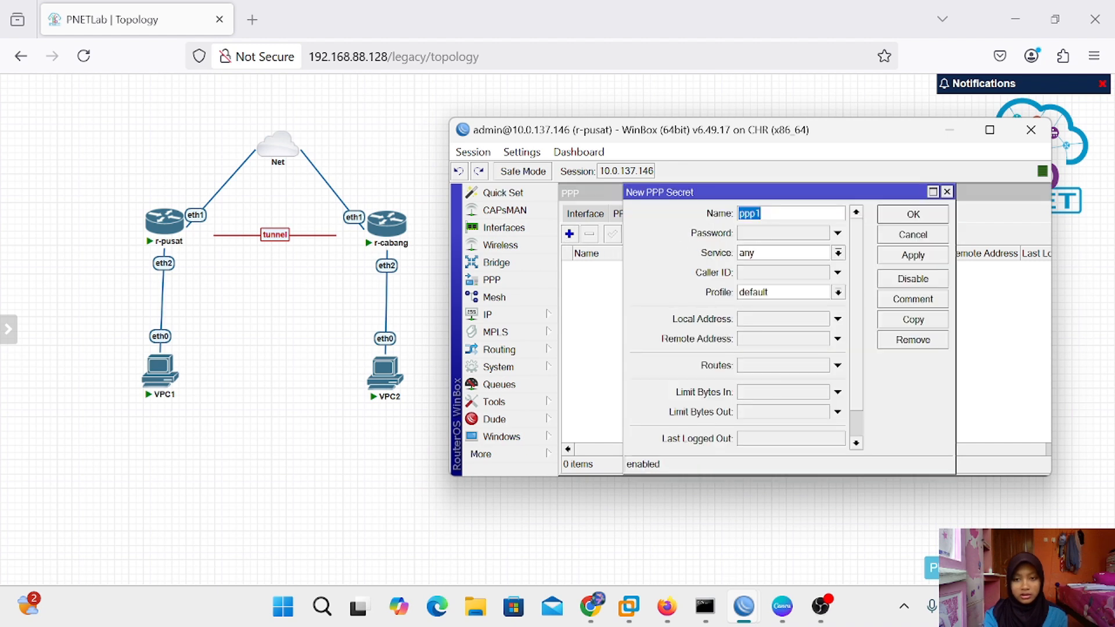
click(761, 214)
double_click(762, 213)
key(BackSpace)
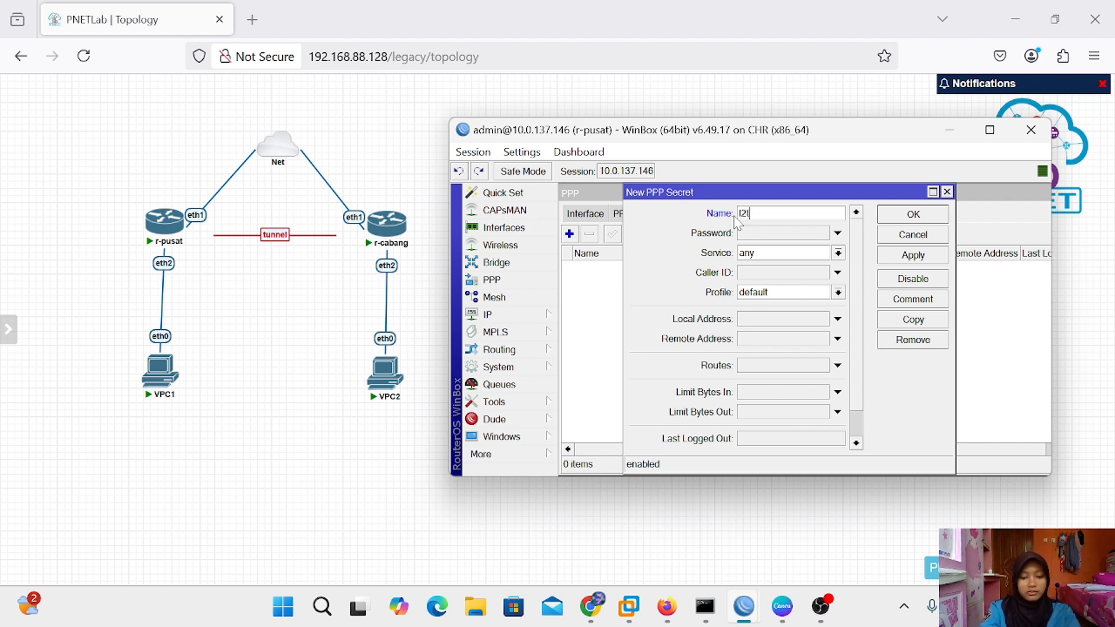
text(l2tp-sil)
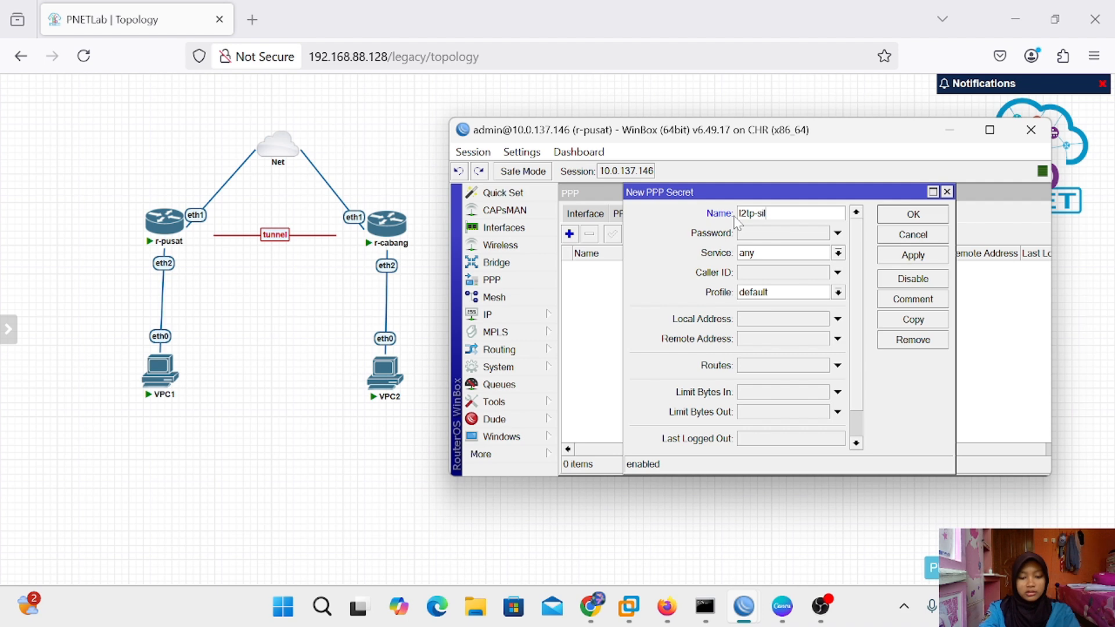
text(va)
click(776, 234)
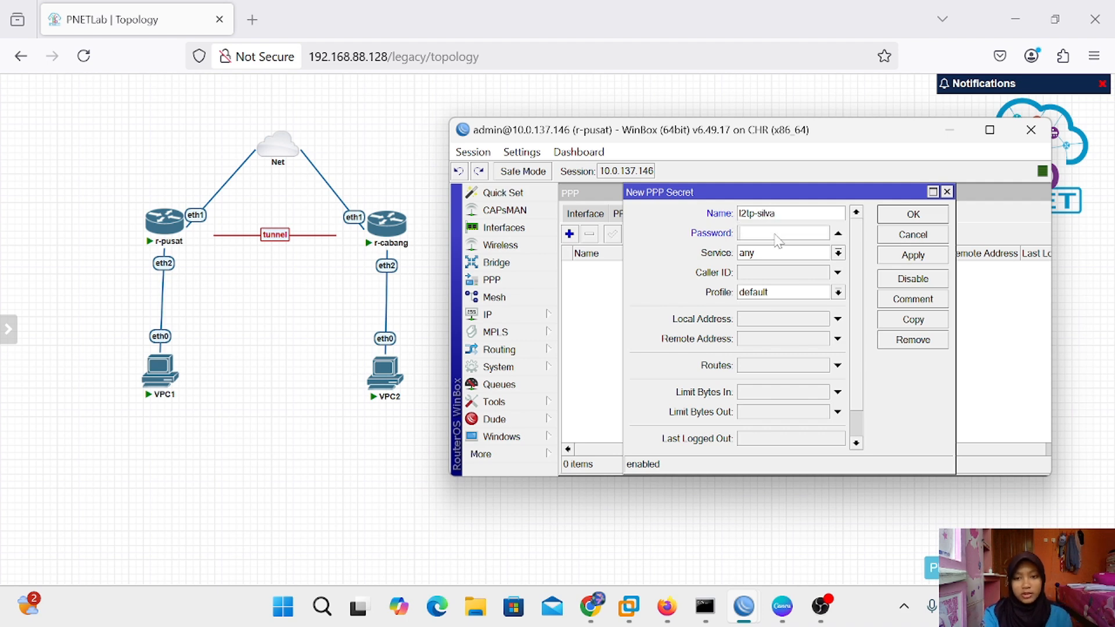
text(123)
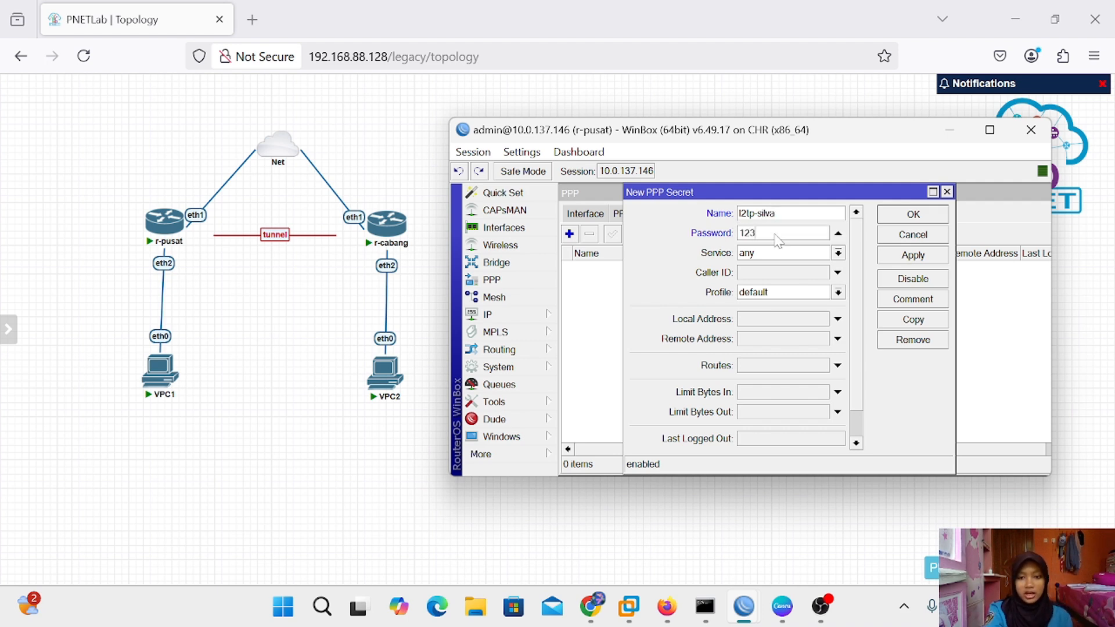
Set the secret to service l2tp, profile default-encryption, local 172.16.1.1, remote 172.16.1.2, and save
click(838, 253)
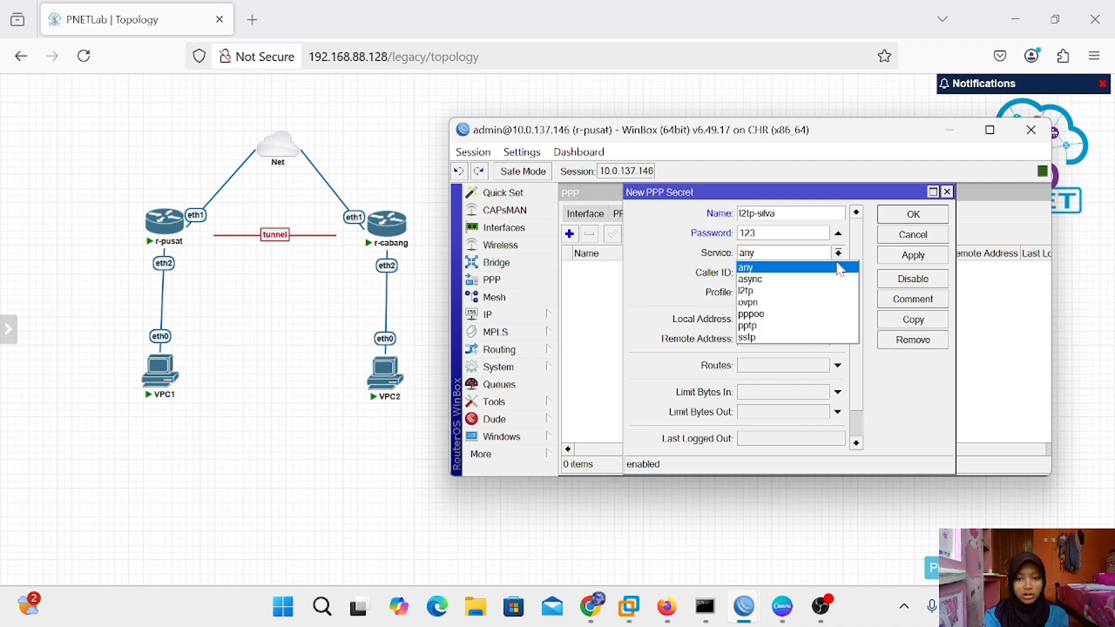
click(798, 290)
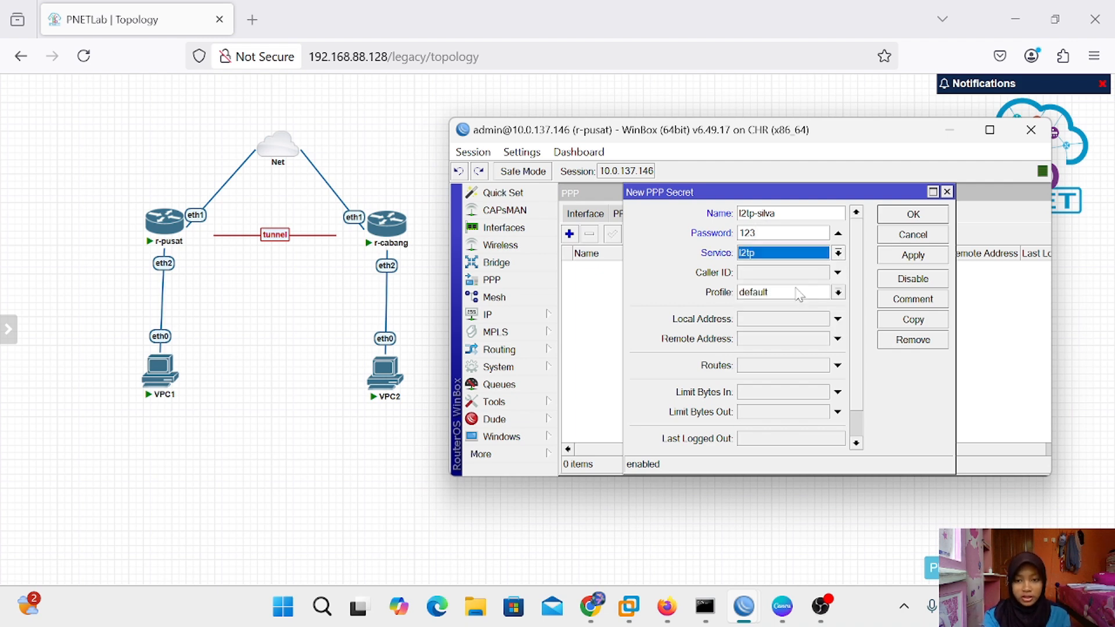
click(838, 292)
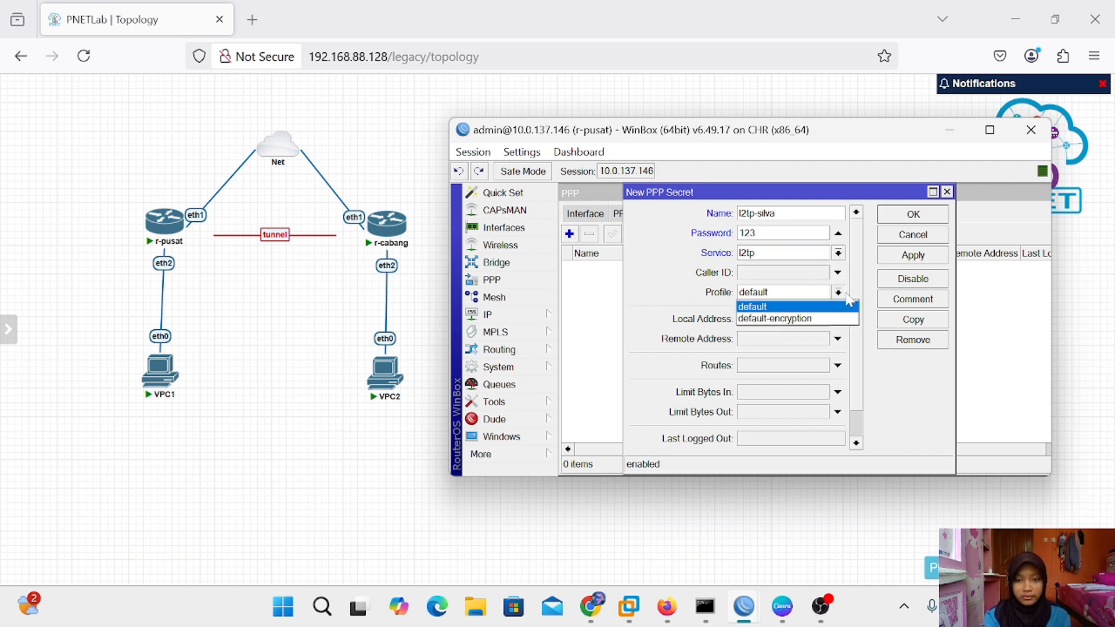
click(804, 321)
click(785, 323)
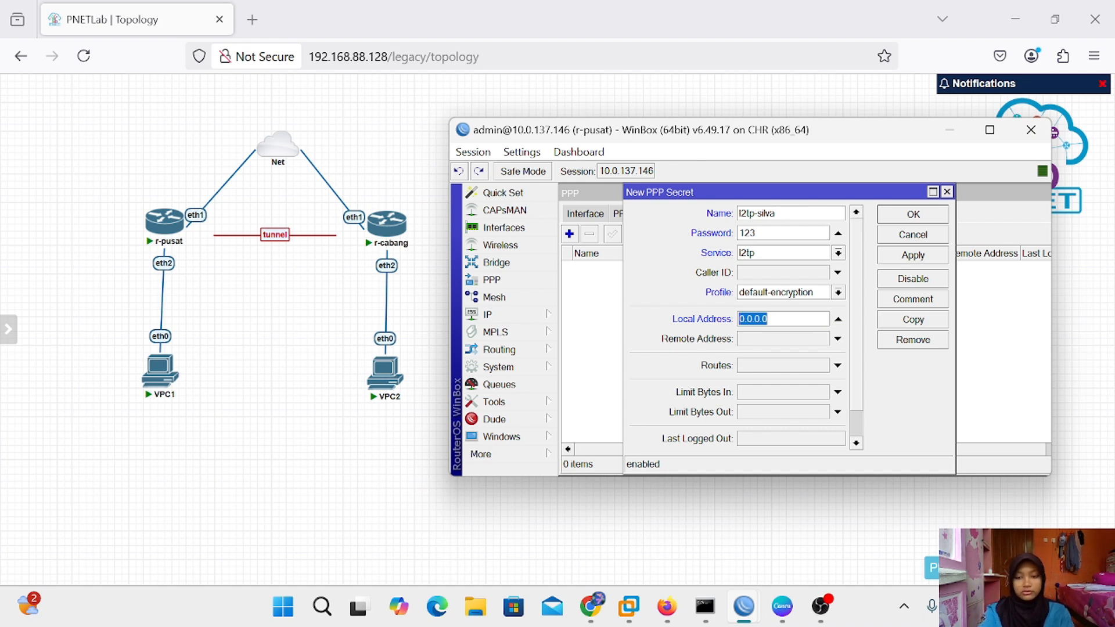
key(BackSpace)
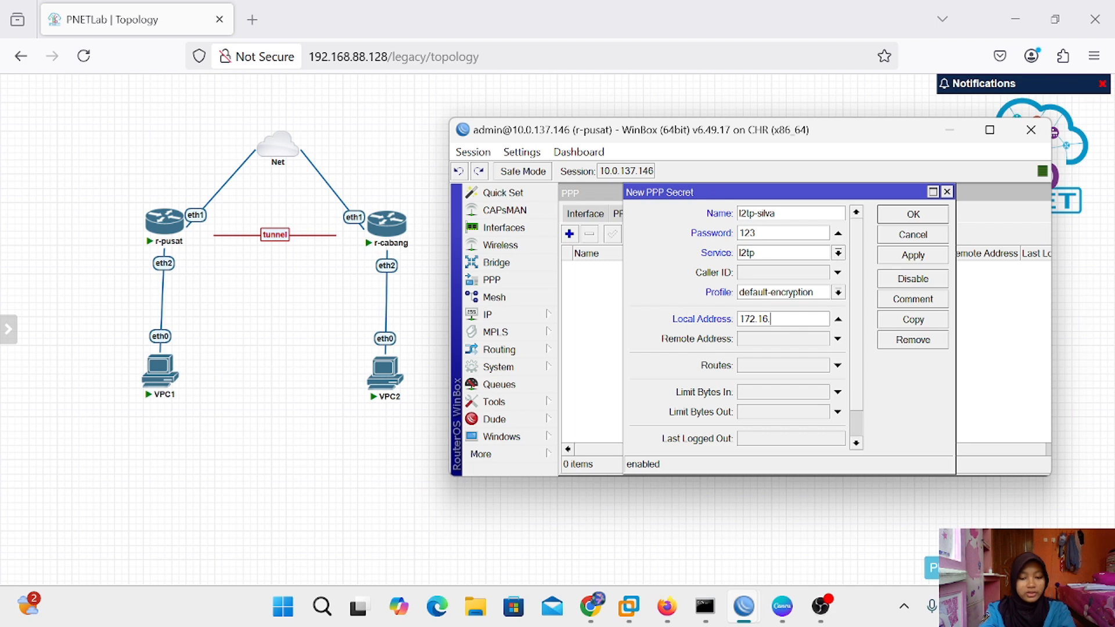
click(793, 340)
key(BackSpace)
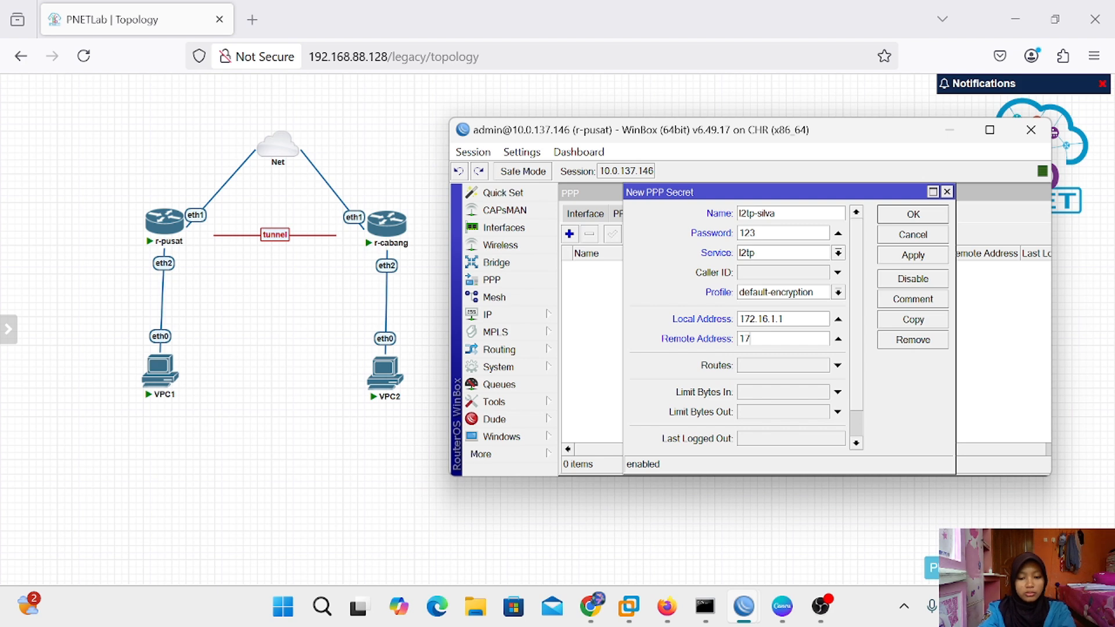
text(172.16.1.2)
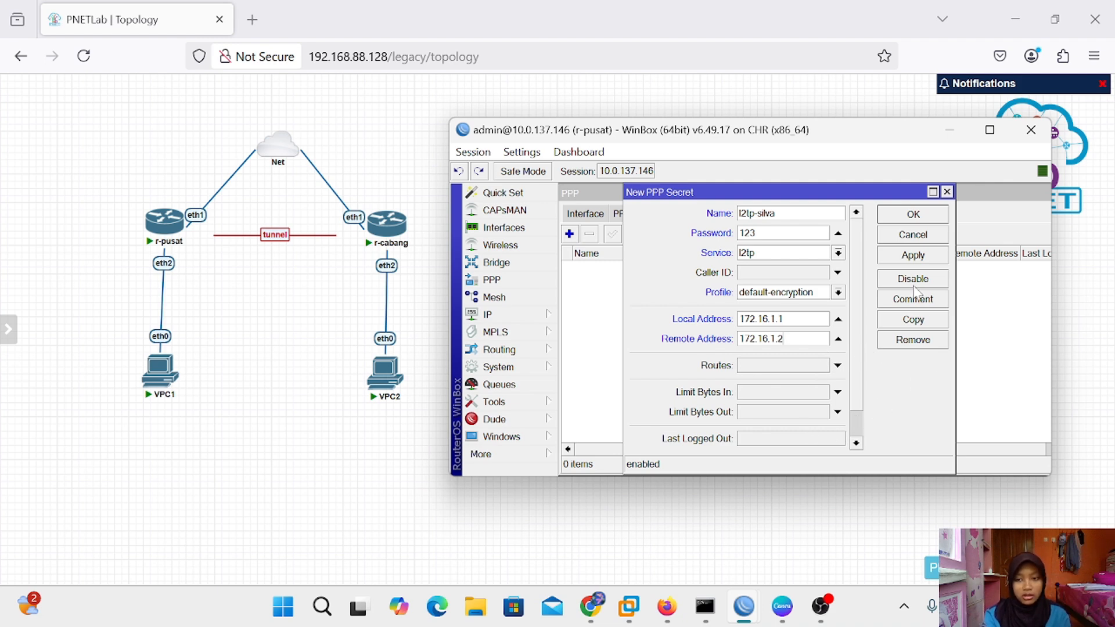
click(912, 255)
click(914, 216)
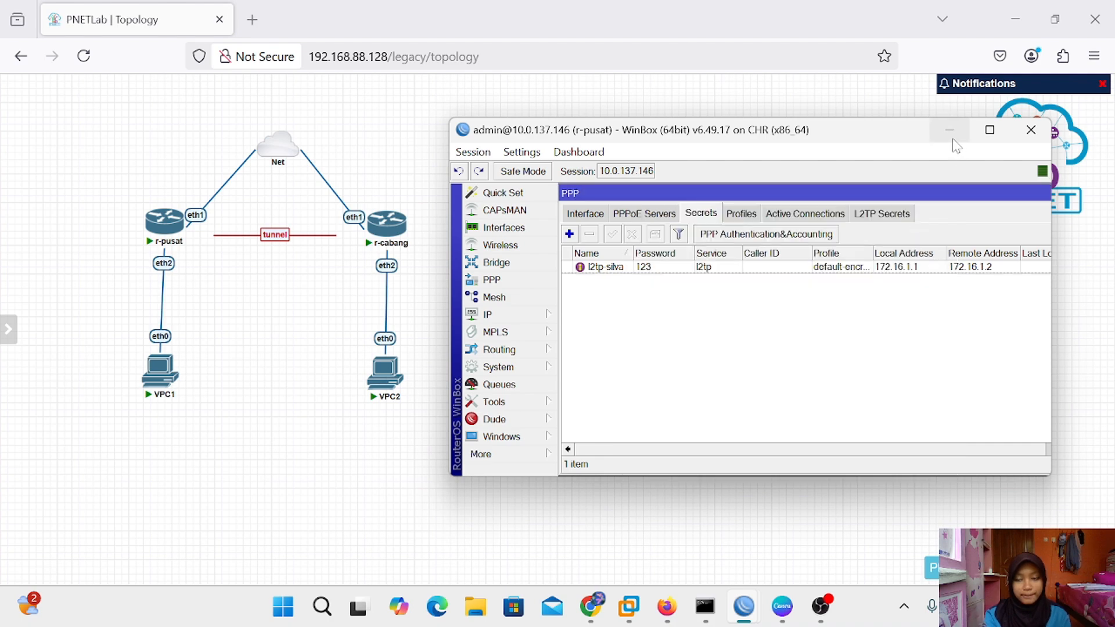
Switch to r-cabang's WinBox and add a new L2TP Client interface under PPP
click(950, 130)
mouse_move(744, 604)
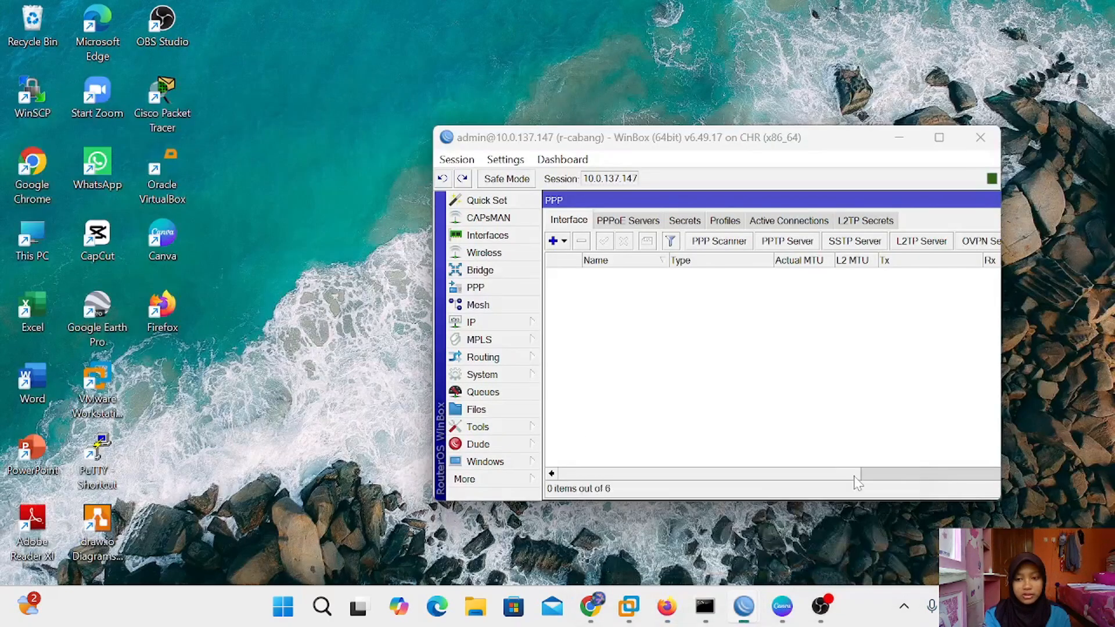
click(793, 521)
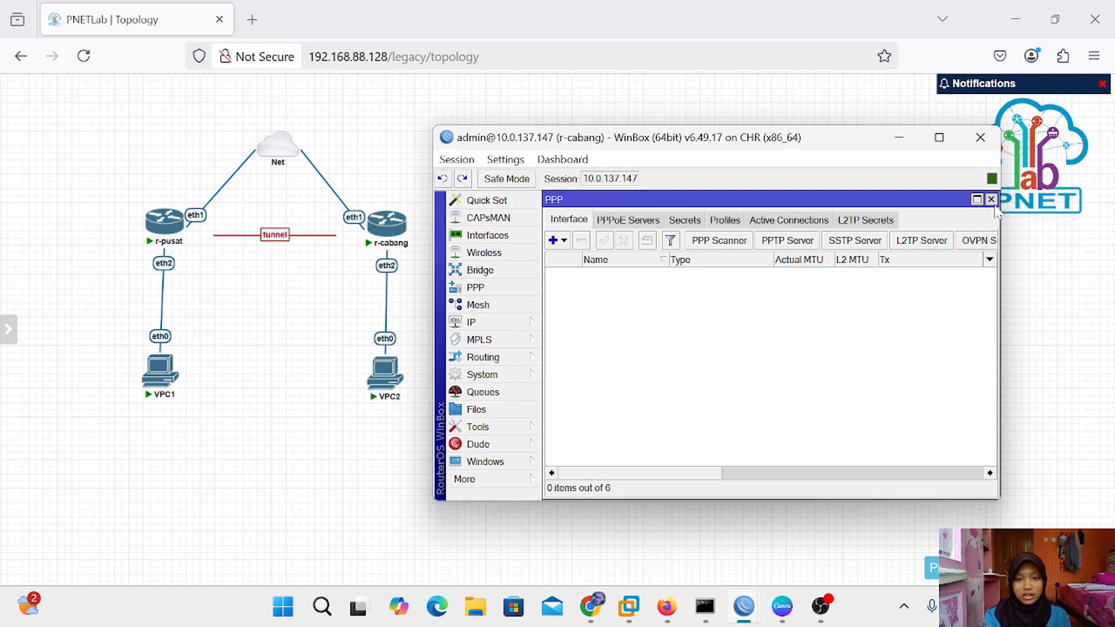
click(991, 199)
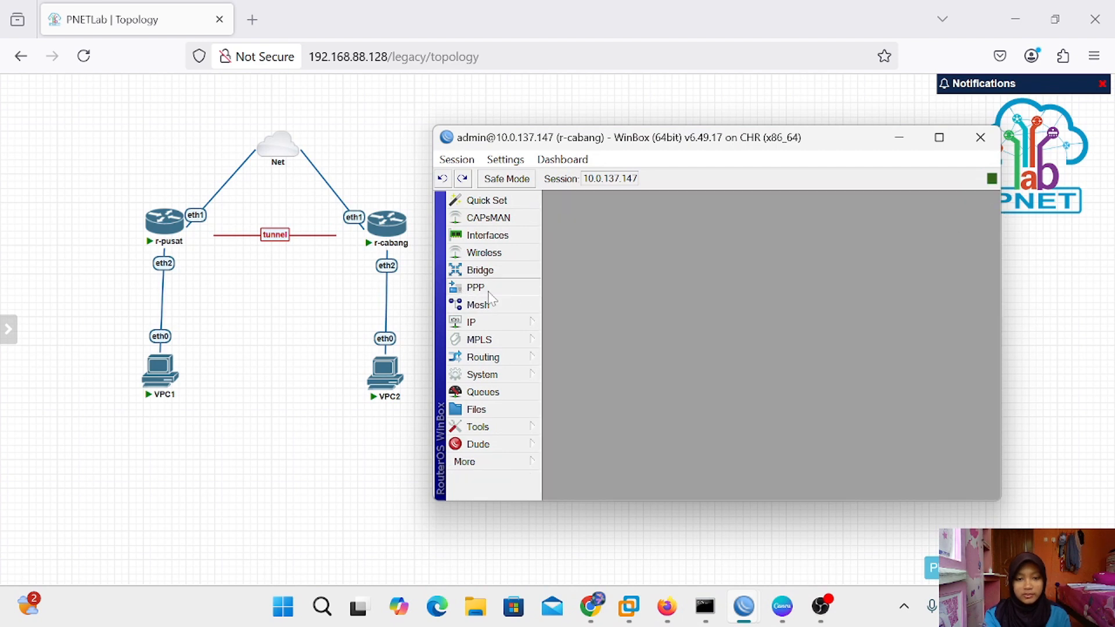
click(489, 292)
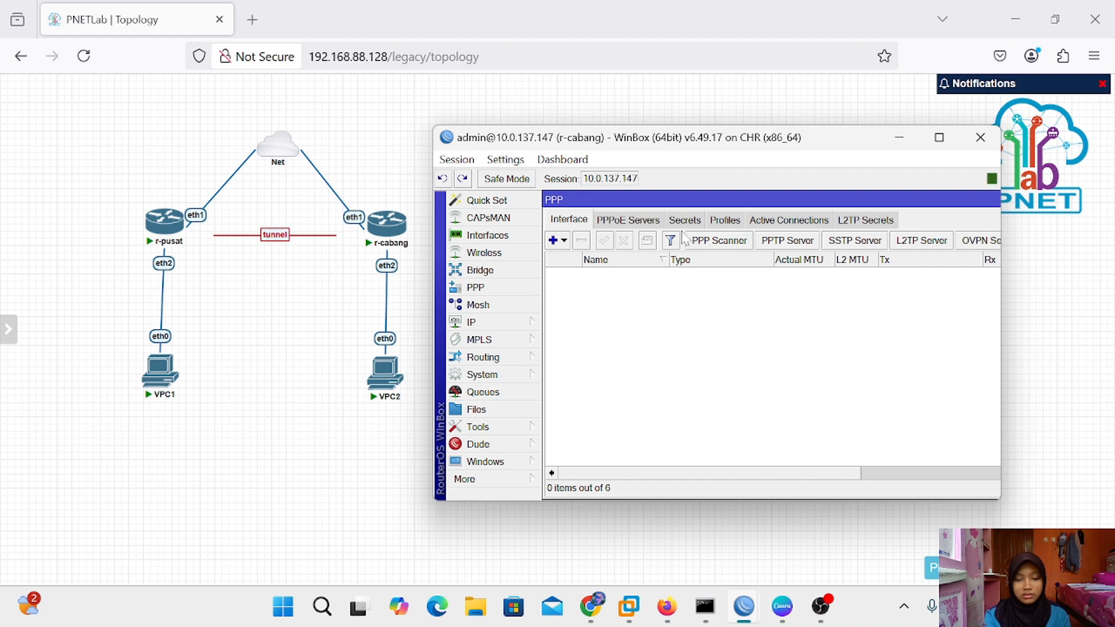
click(555, 241)
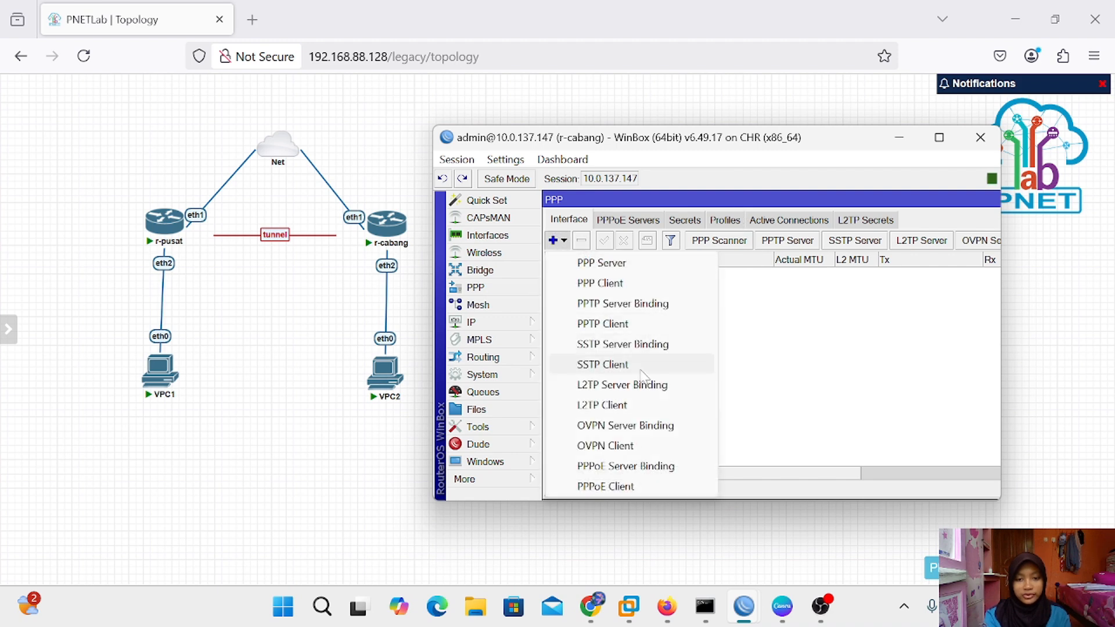
click(602, 406)
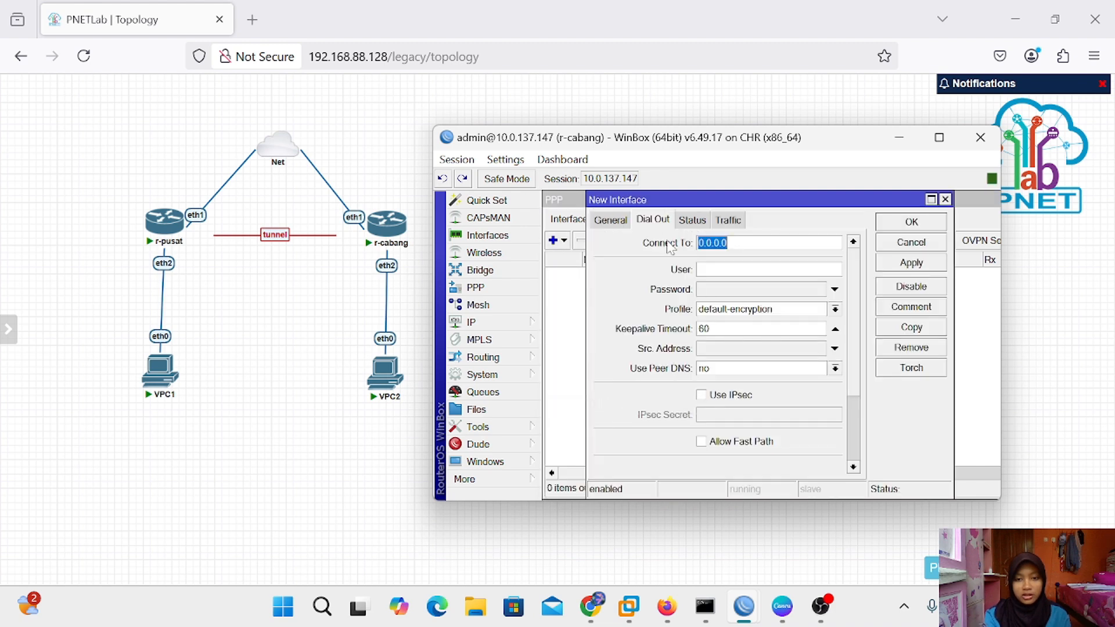
Set the client to connect to 10.0.137.146 as user l2tp-silva
click(614, 219)
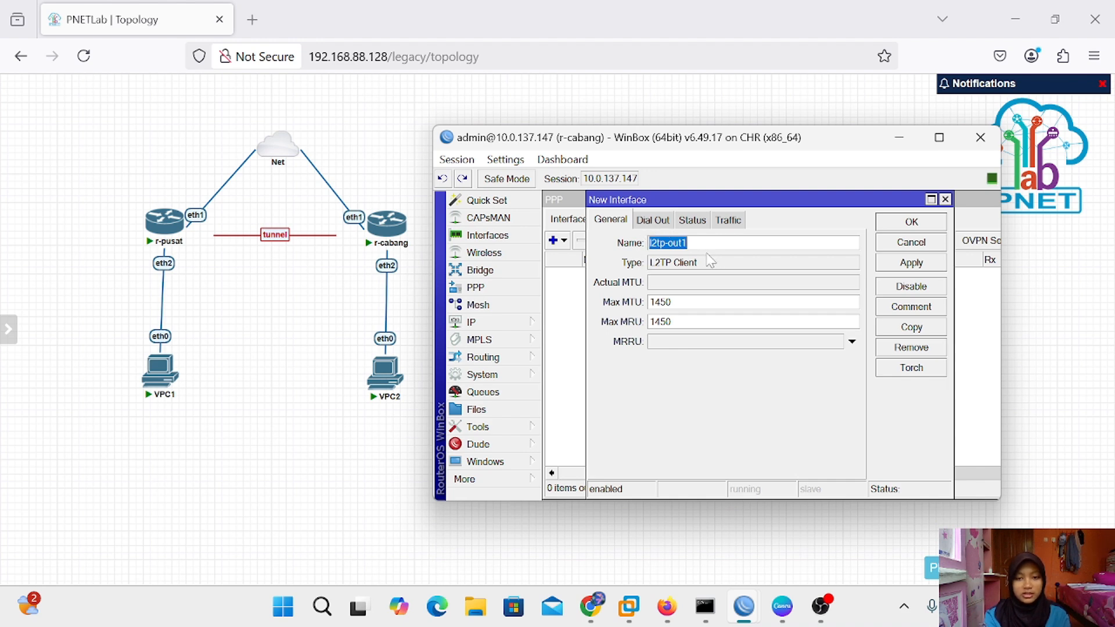
click(660, 221)
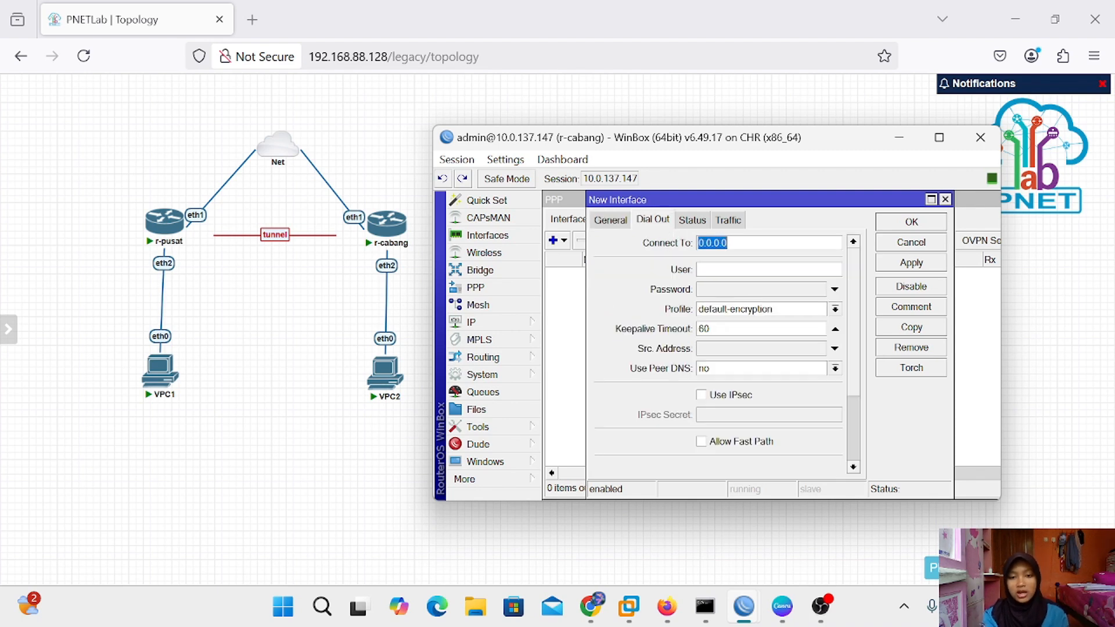
key(BackSpace)
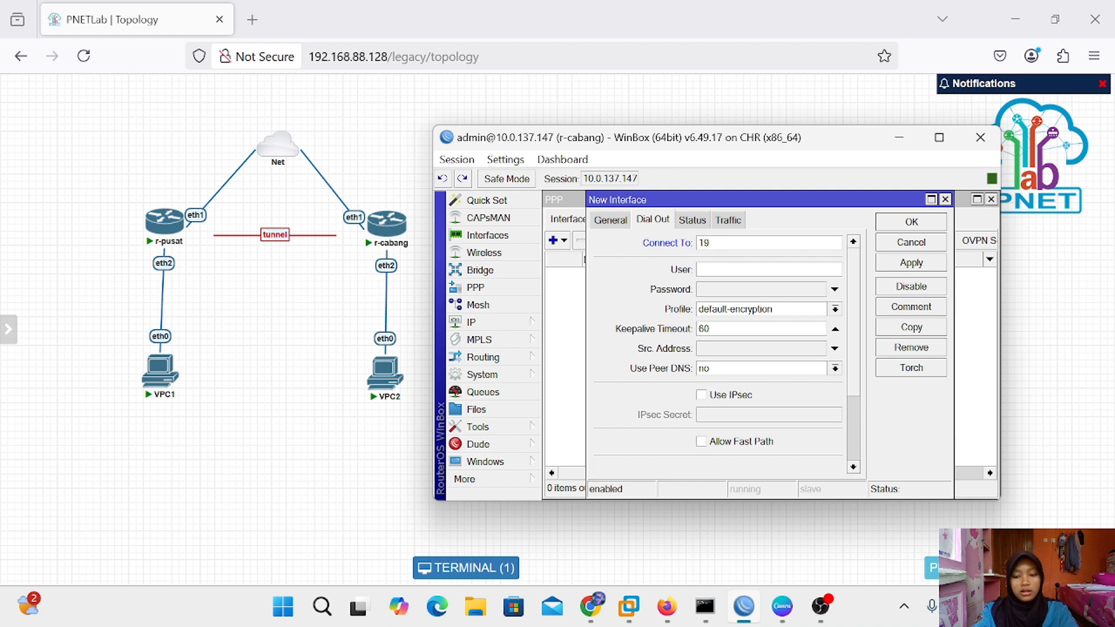
key(BackSpace)
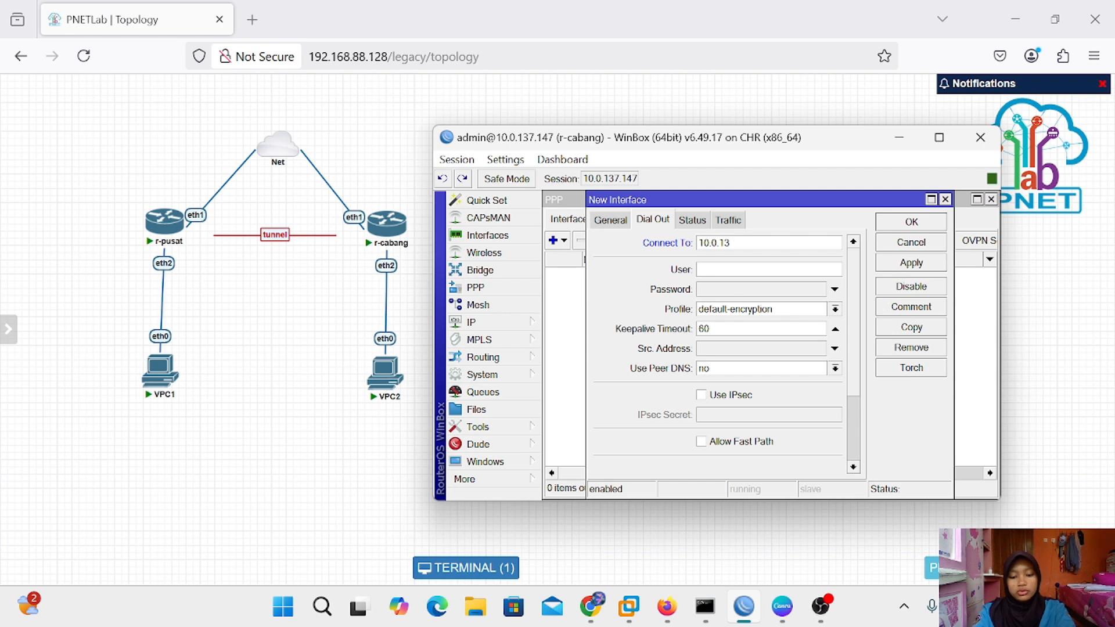
text(10.0.137.)
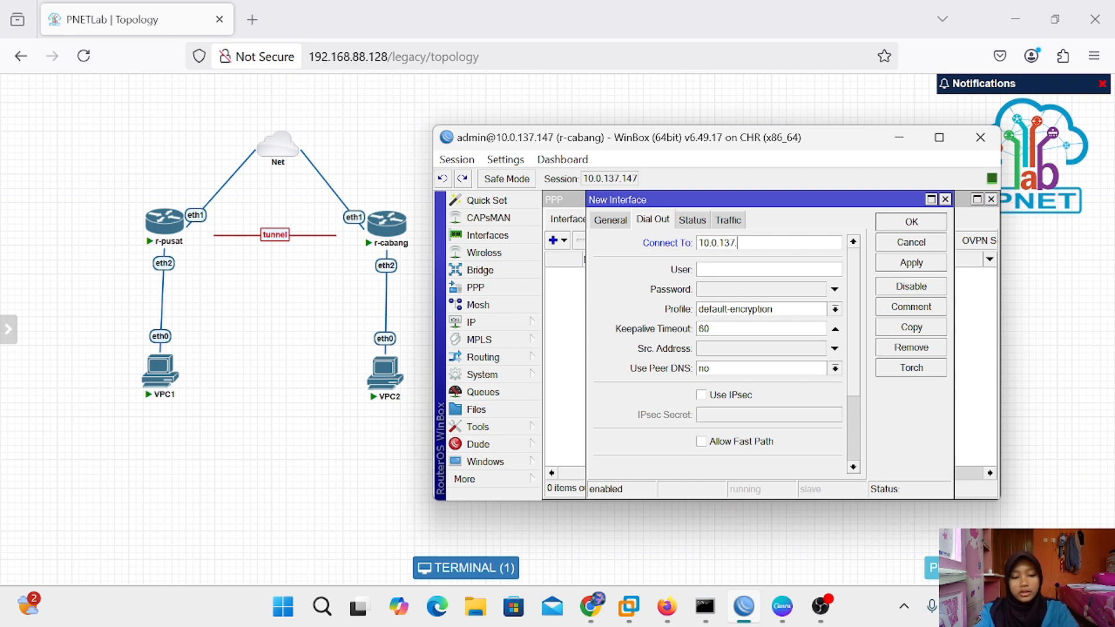
text(146)
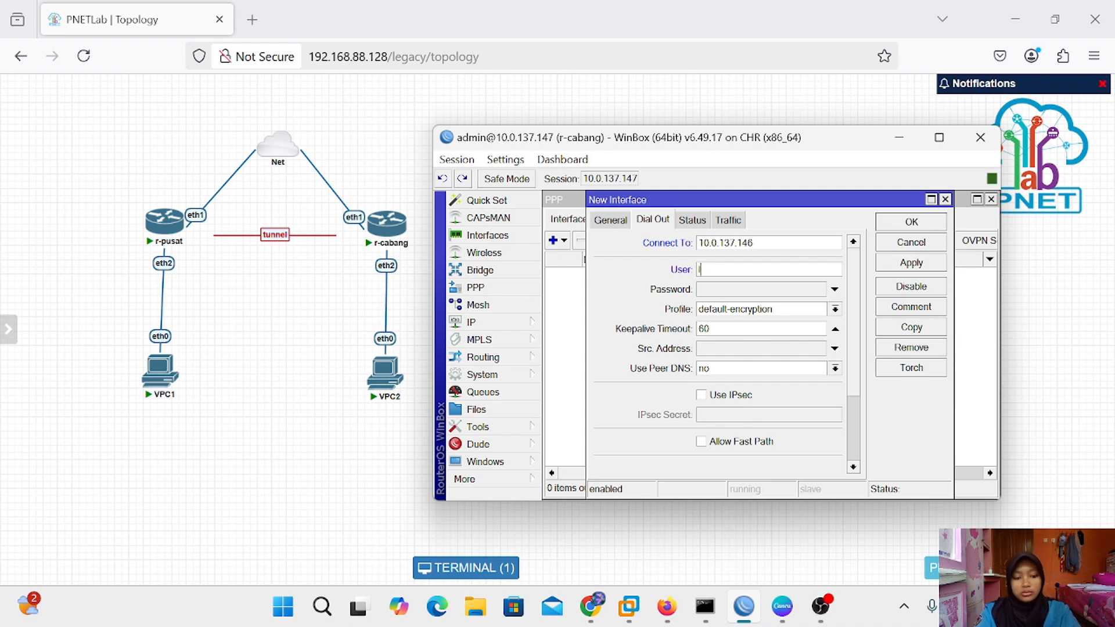
text(l2tp)
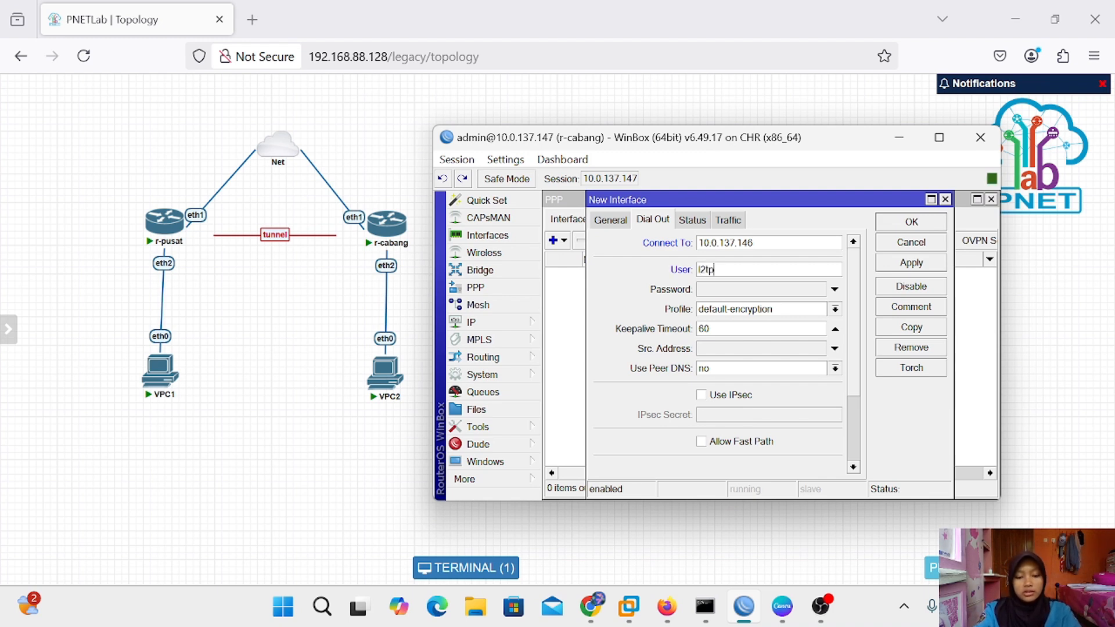
text(-silva)
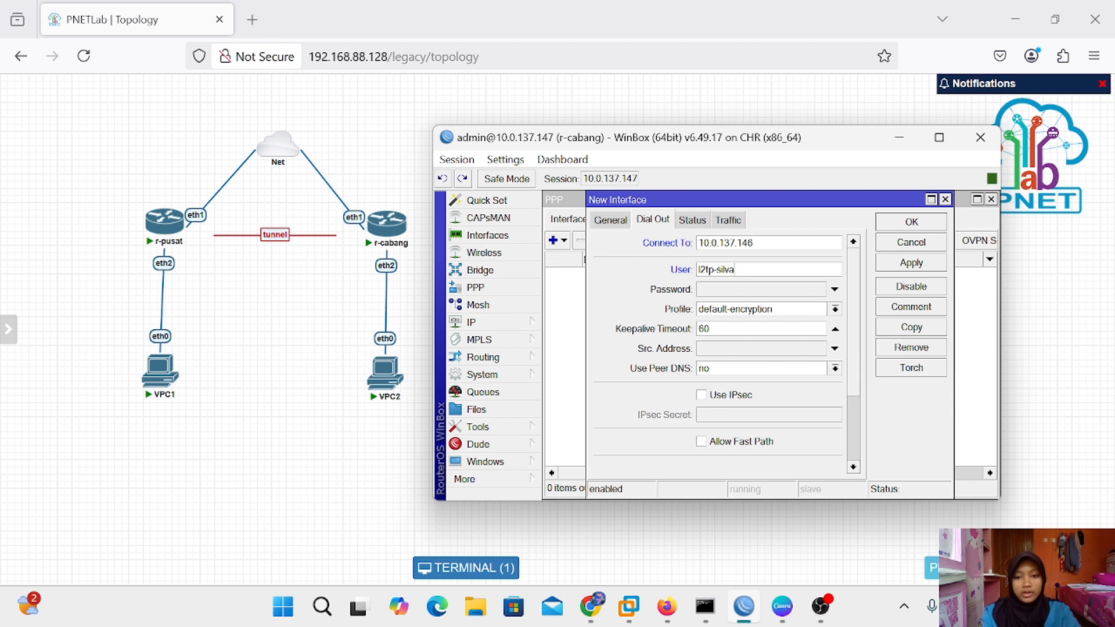
Enter the tunnel password, enable IPsec with its secret, and save the l2tp-out1 client
click(760, 290)
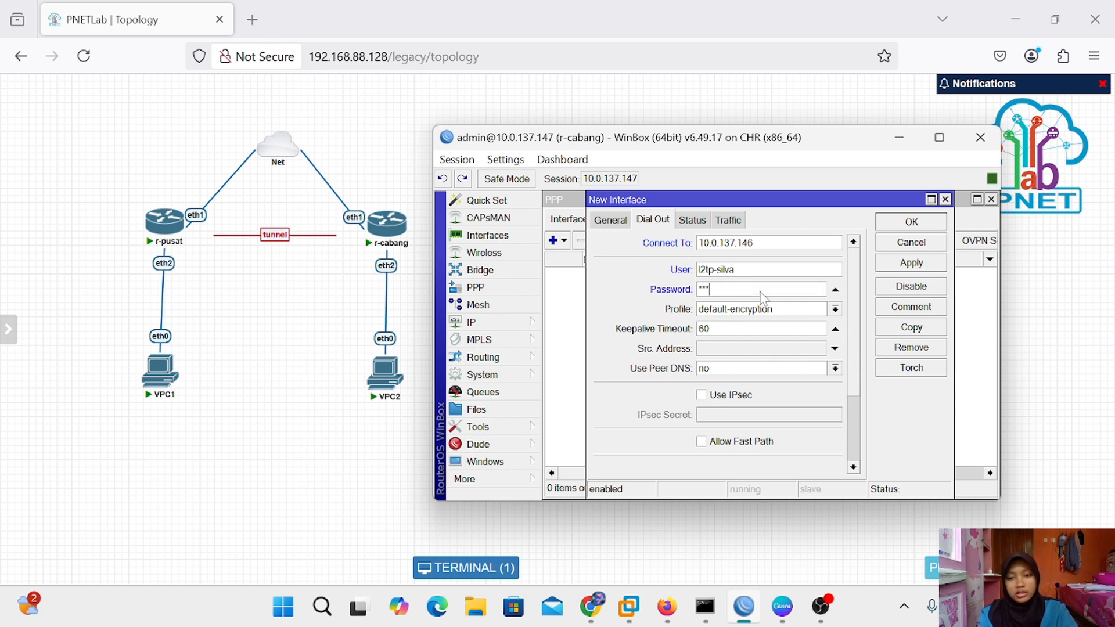
double_click(701, 395)
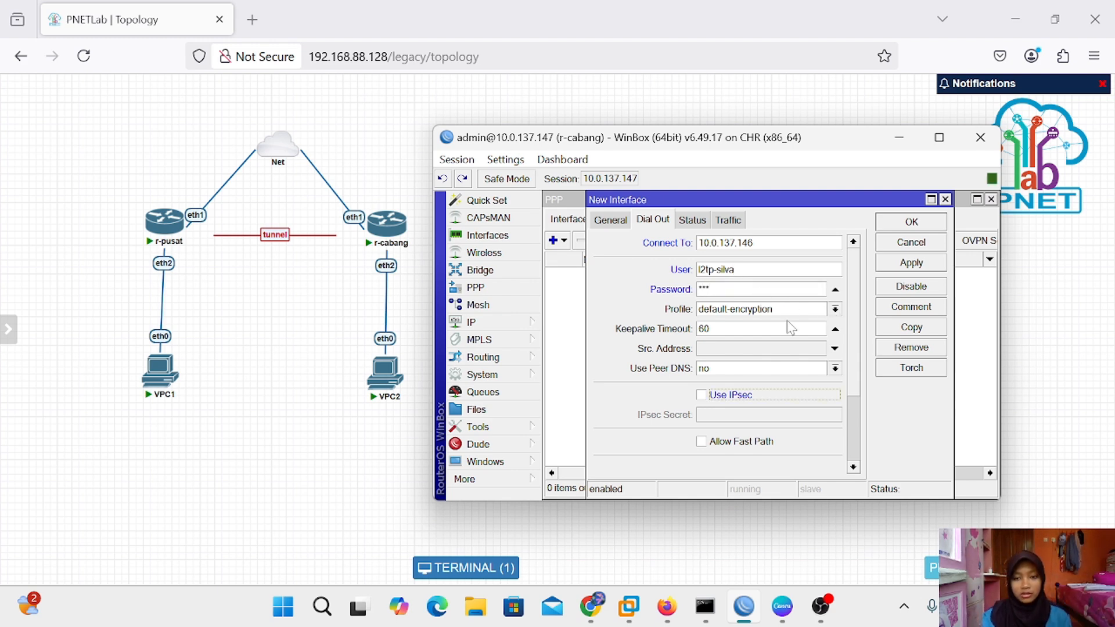
click(702, 398)
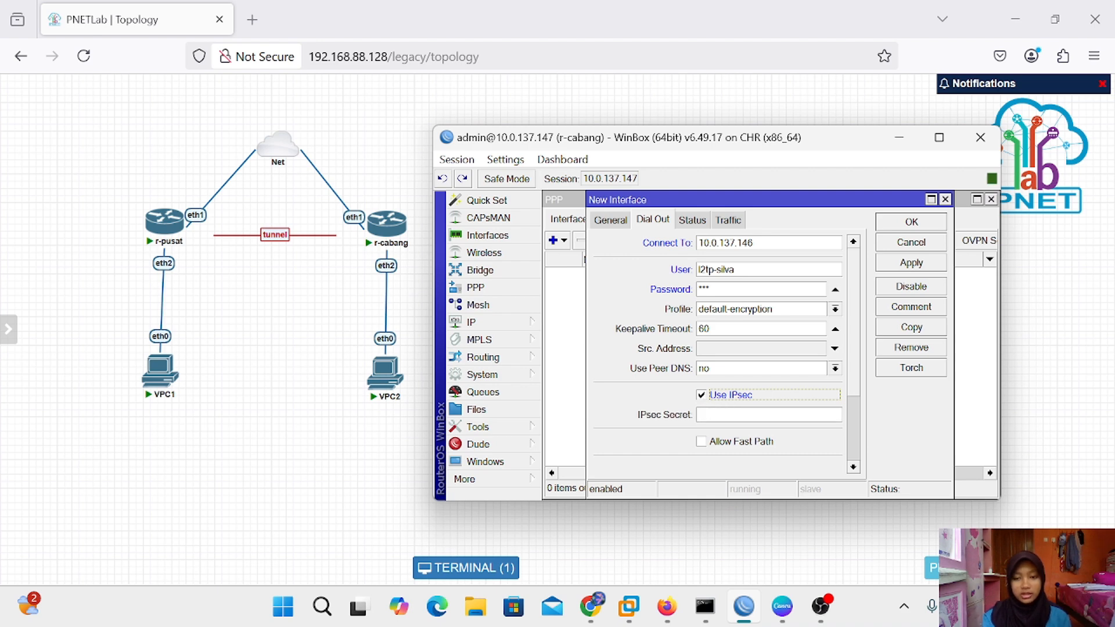
text(**)
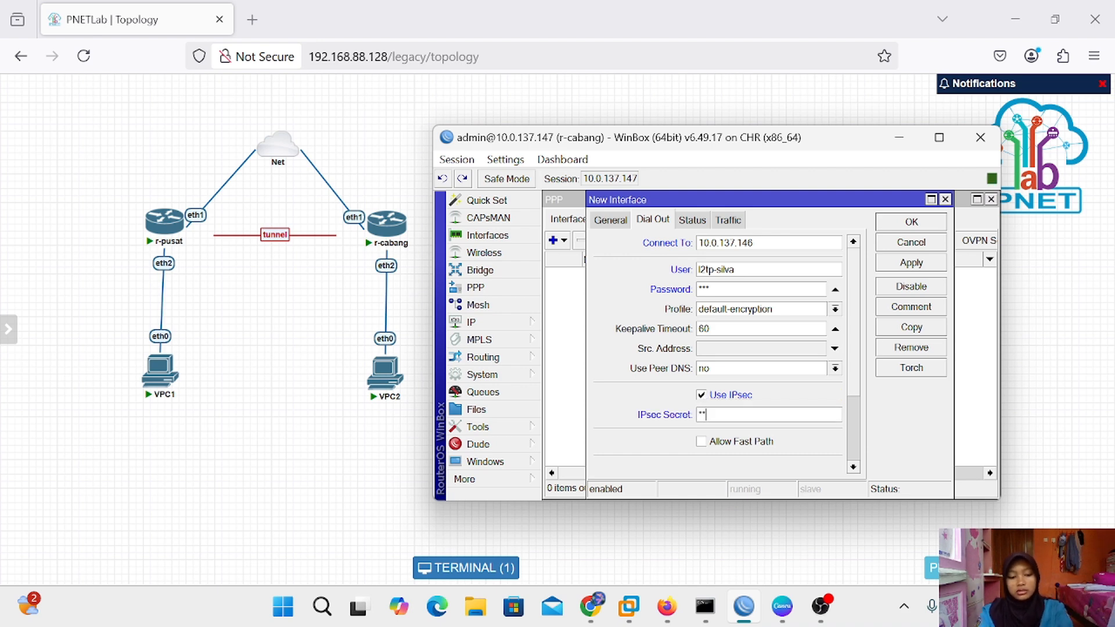
text(**)
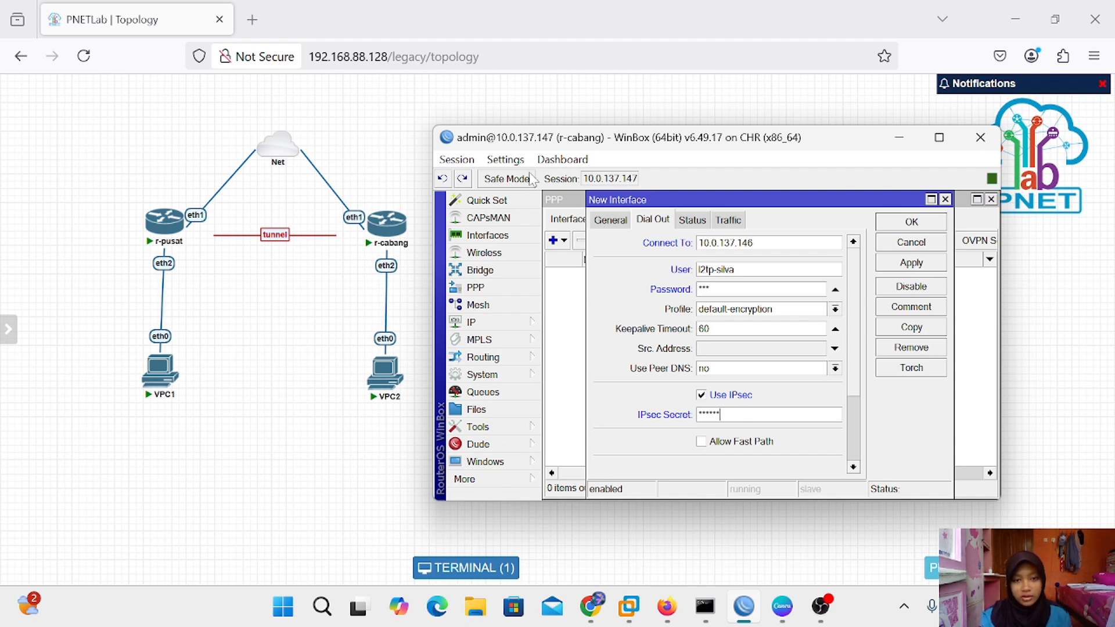
click(505, 159)
click(543, 201)
click(505, 159)
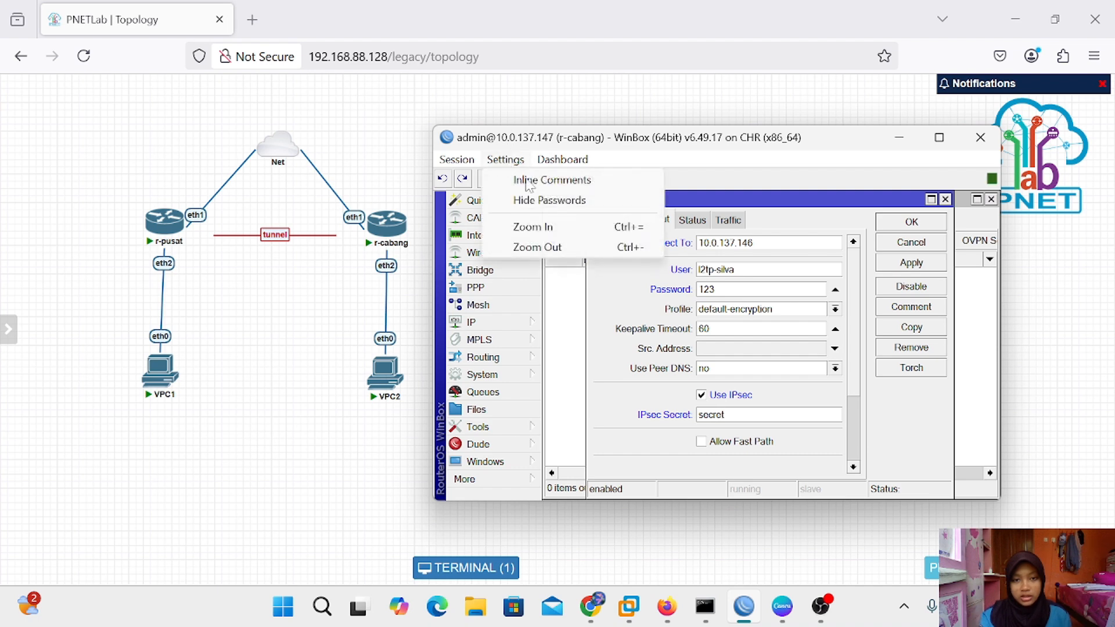
click(820, 215)
click(908, 261)
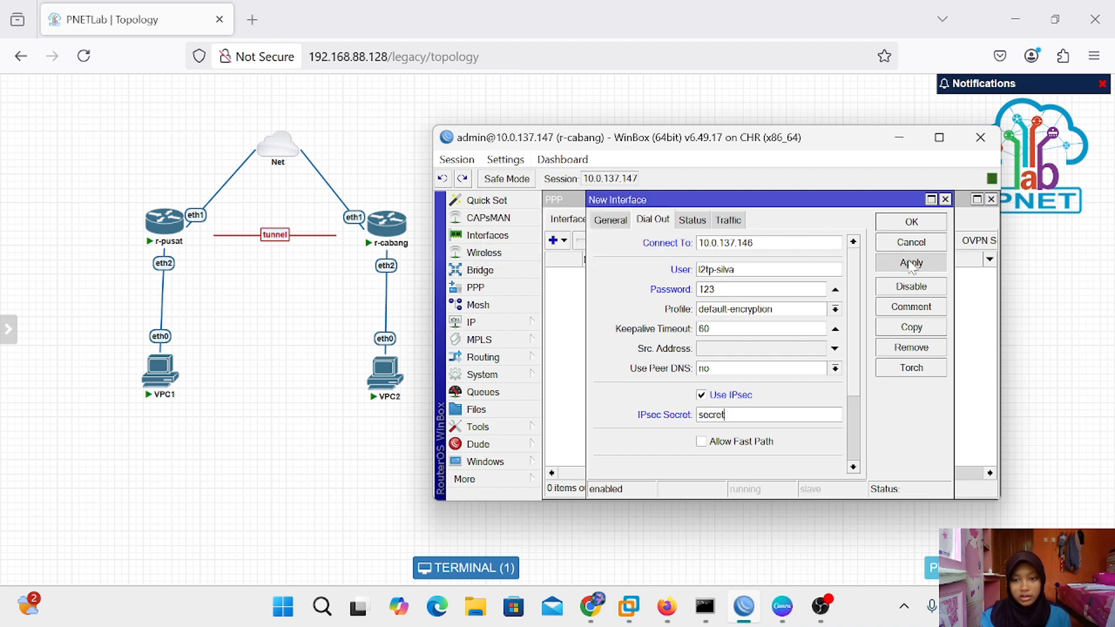
click(917, 223)
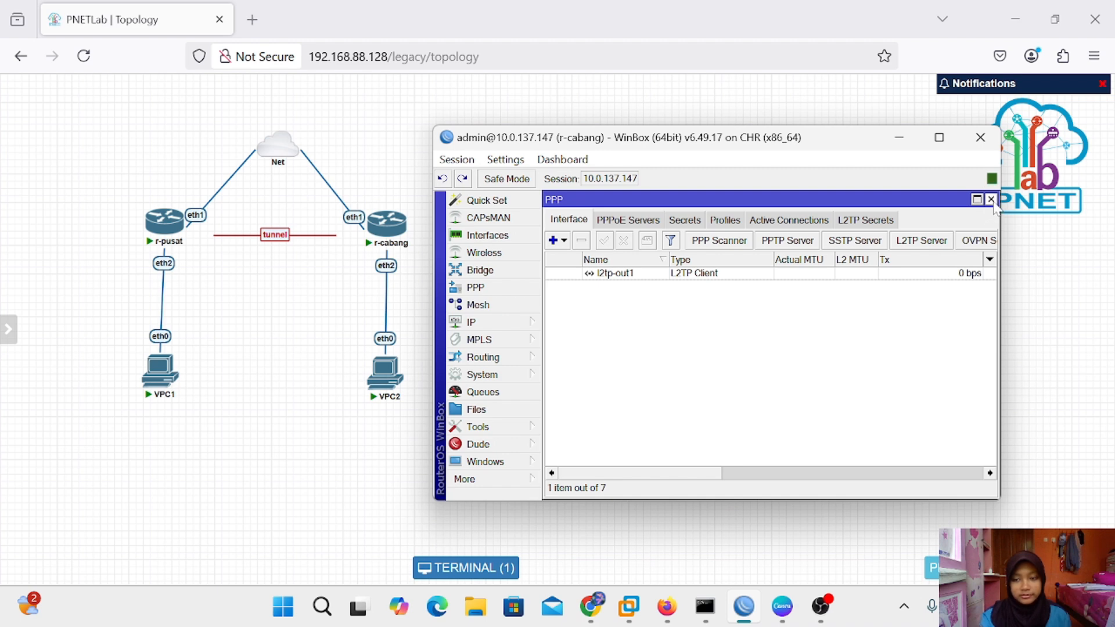
click(991, 199)
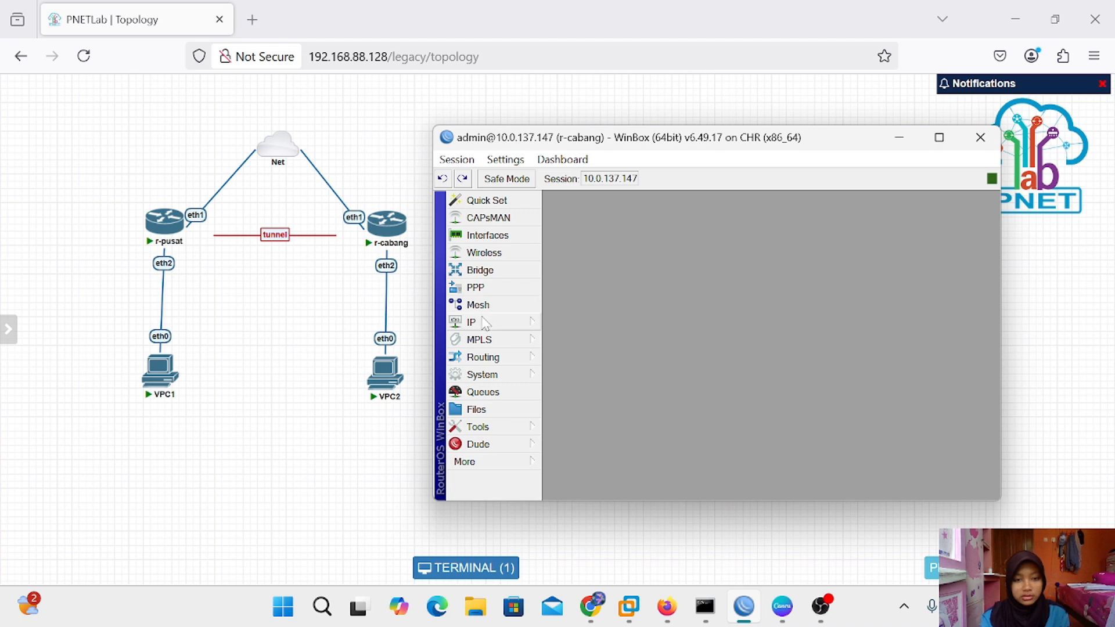
click(478, 327)
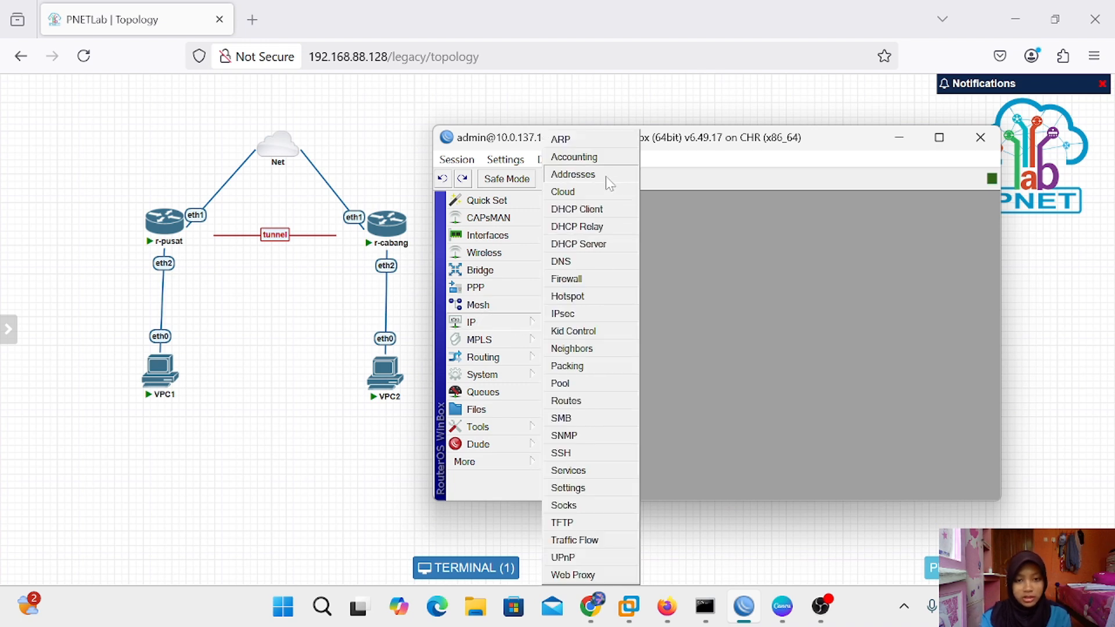
Look over r-cabang's IP addresses, then bring up r-pusat, close its PPP secrets and view its addresses
click(572, 174)
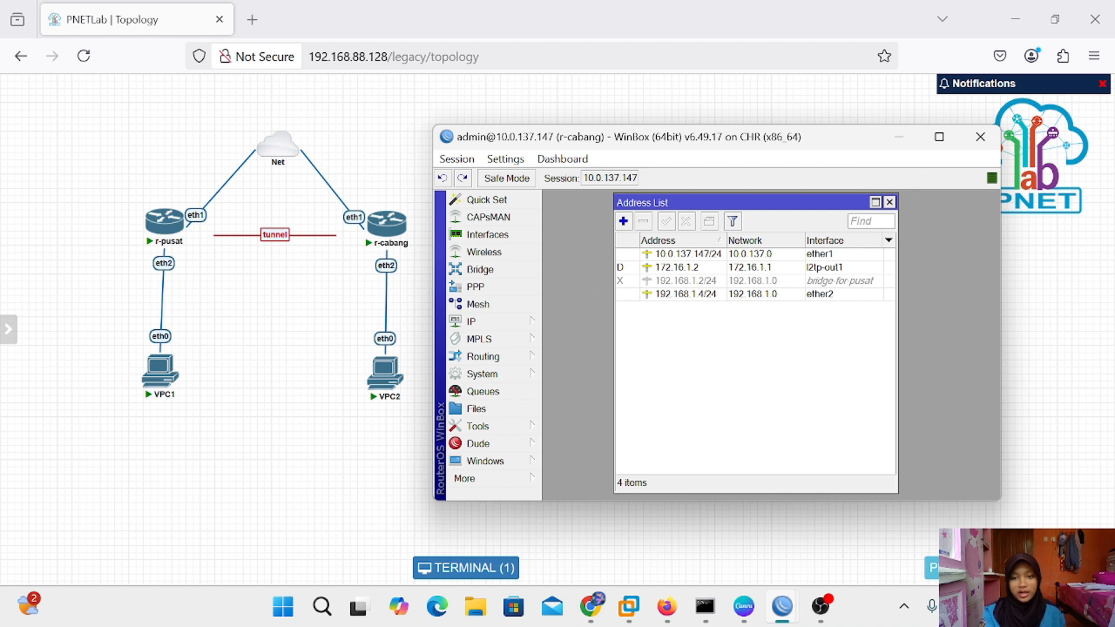
click(889, 202)
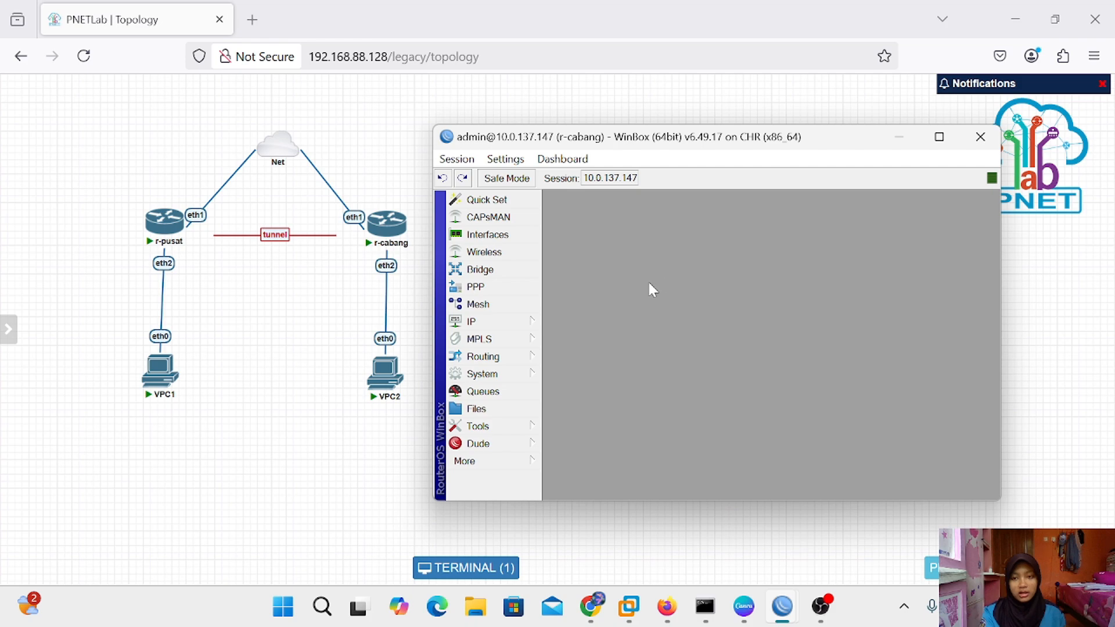
click(900, 137)
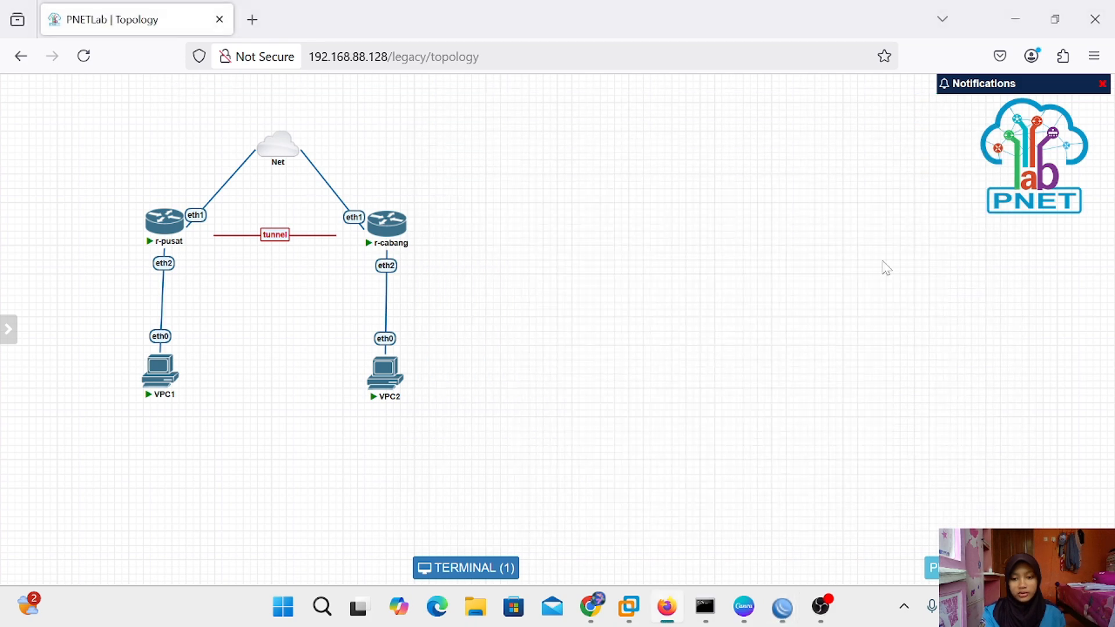
mouse_move(782, 606)
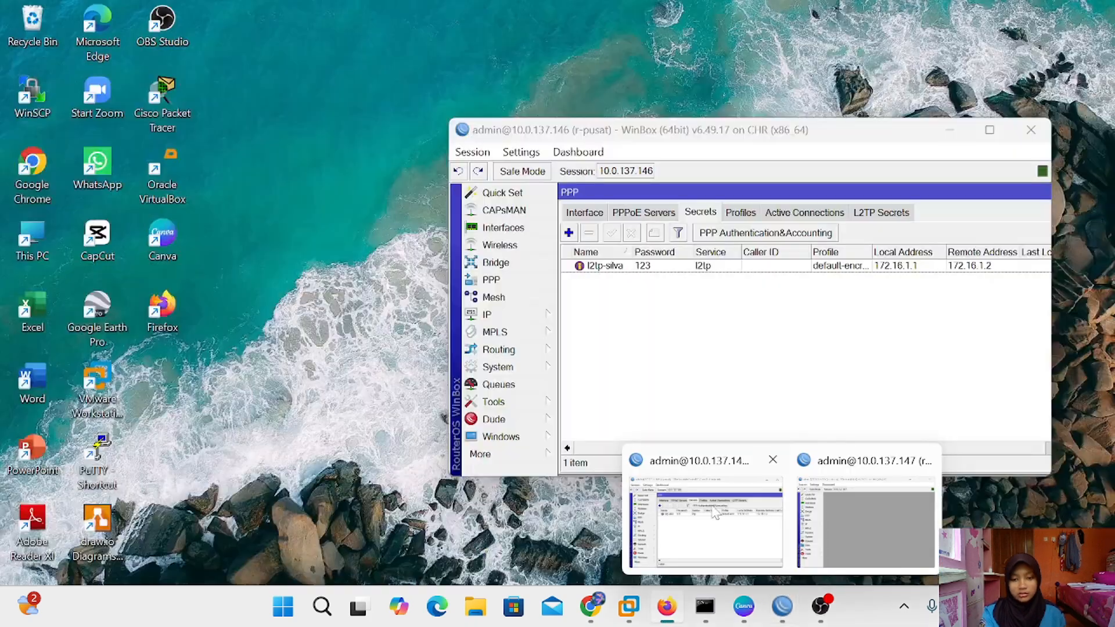
click(716, 511)
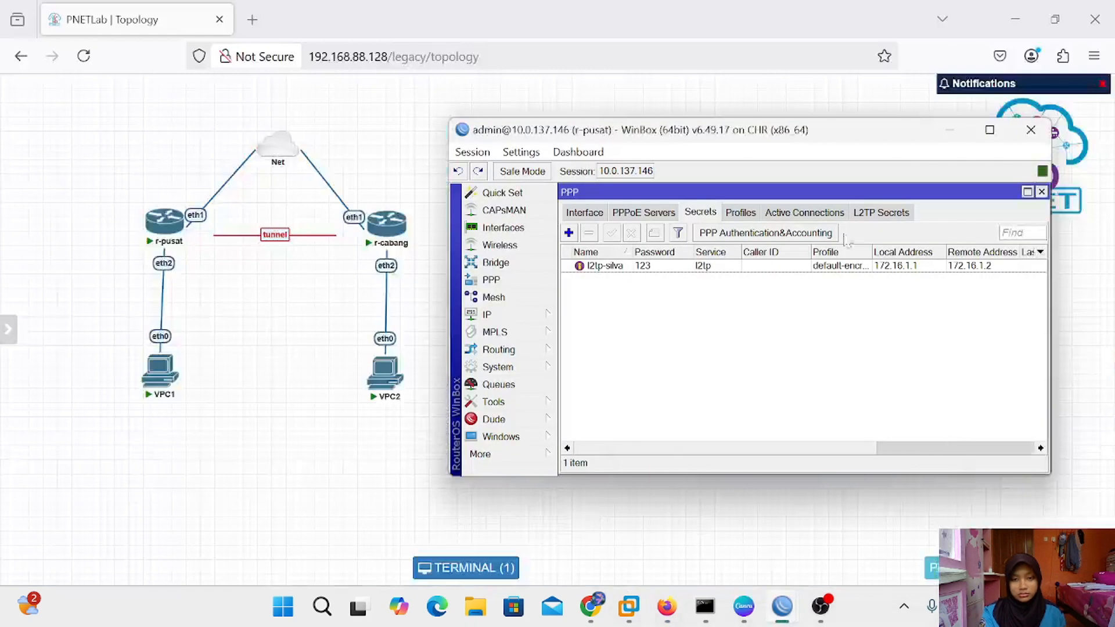
click(1041, 192)
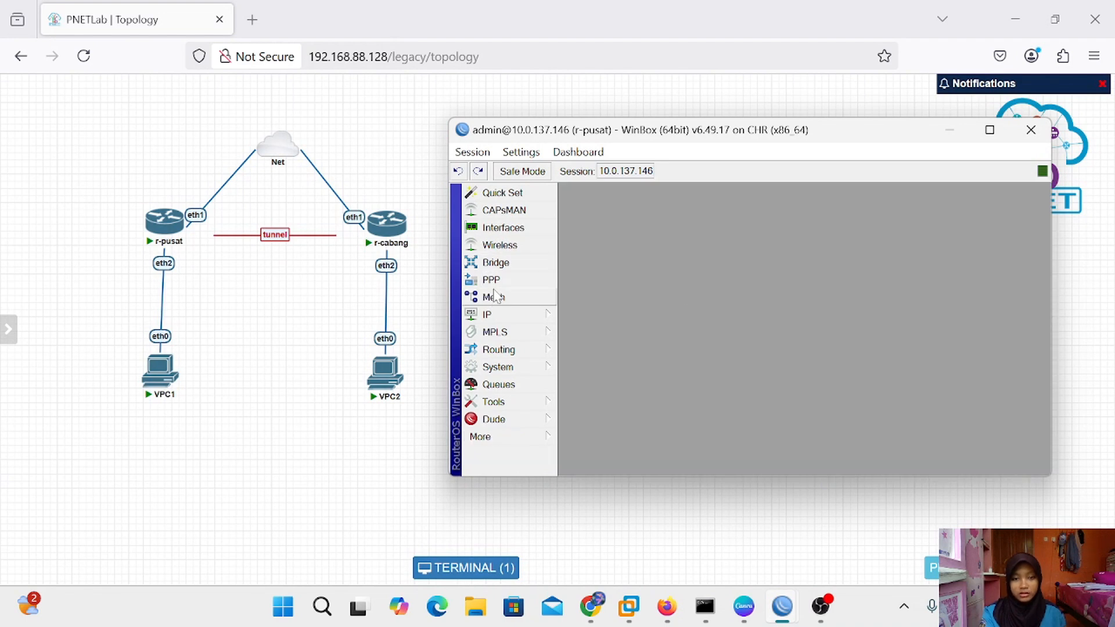
click(494, 312)
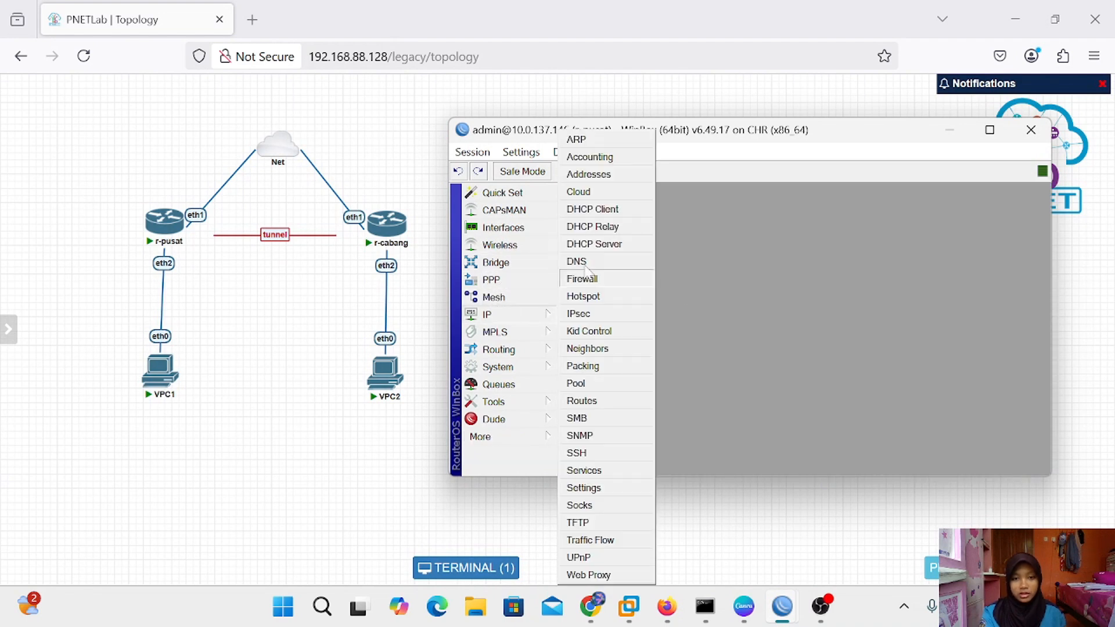
click(629, 179)
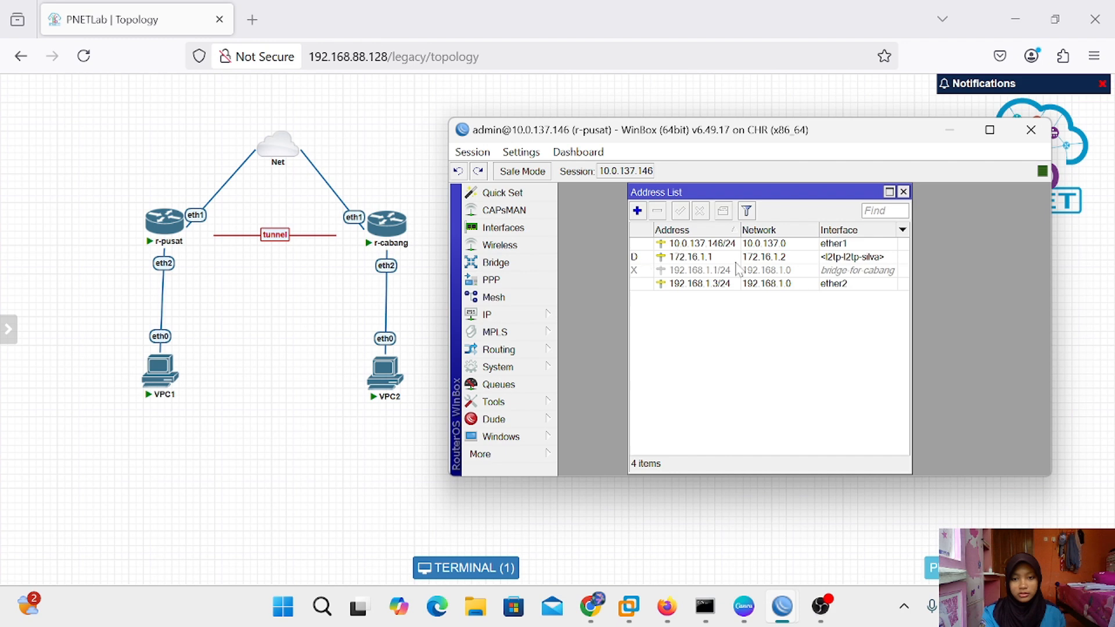
click(904, 192)
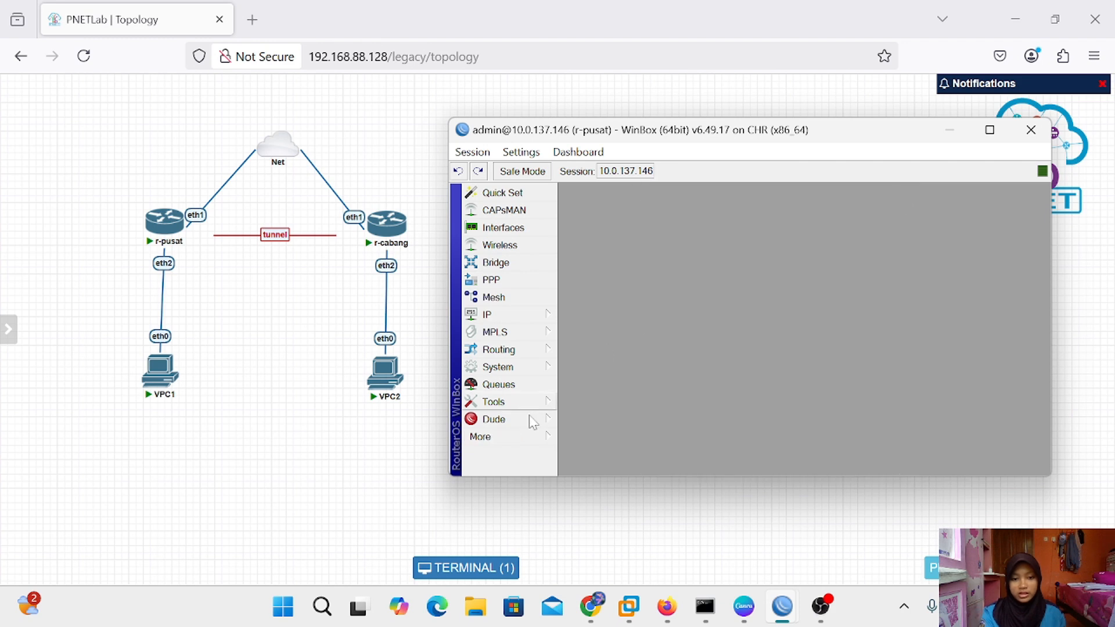
click(496, 437)
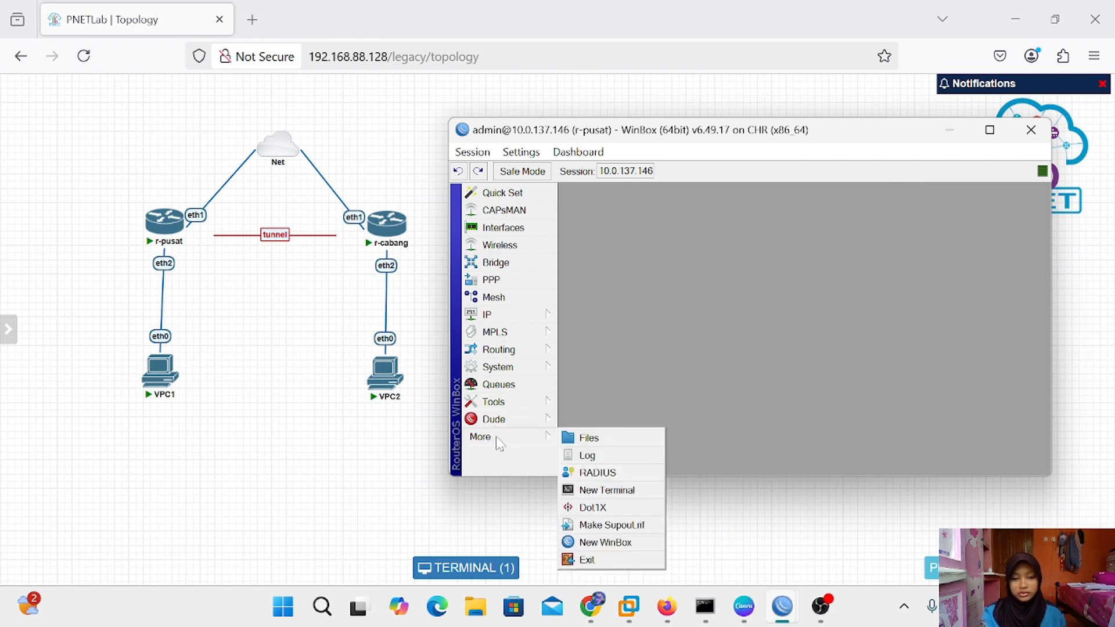
Open a terminal on r-pusat and set the new admin password when prompted
click(599, 491)
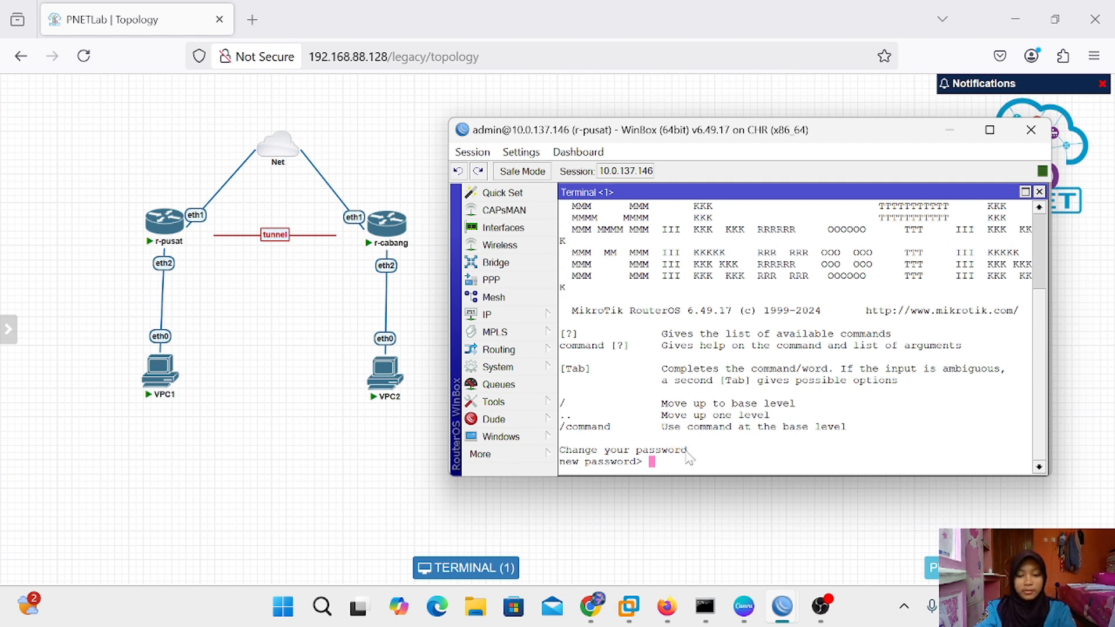
text(admin)
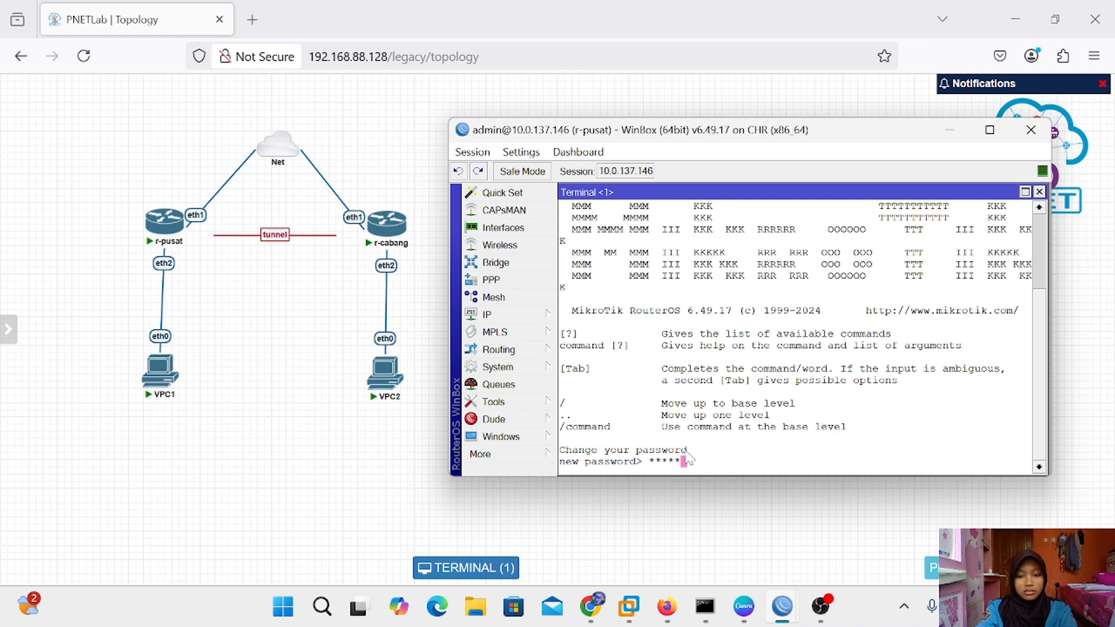
key(Return)
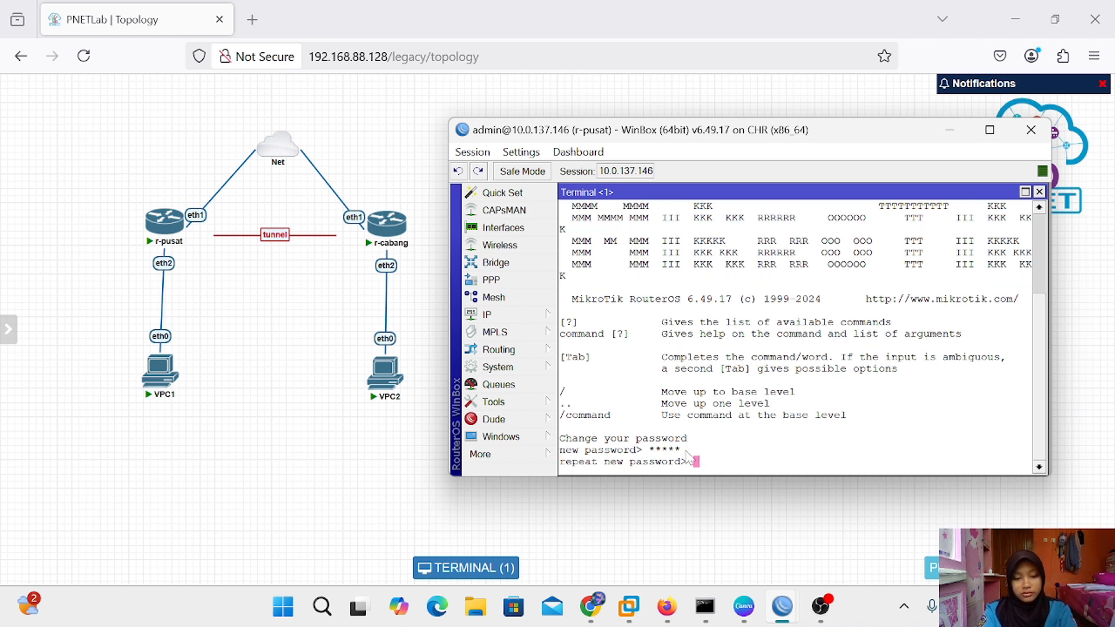
key(Return)
Ping 172.16.1.2 from r-pusat, stop it after 0% packet loss, then close the terminal
text(ping)
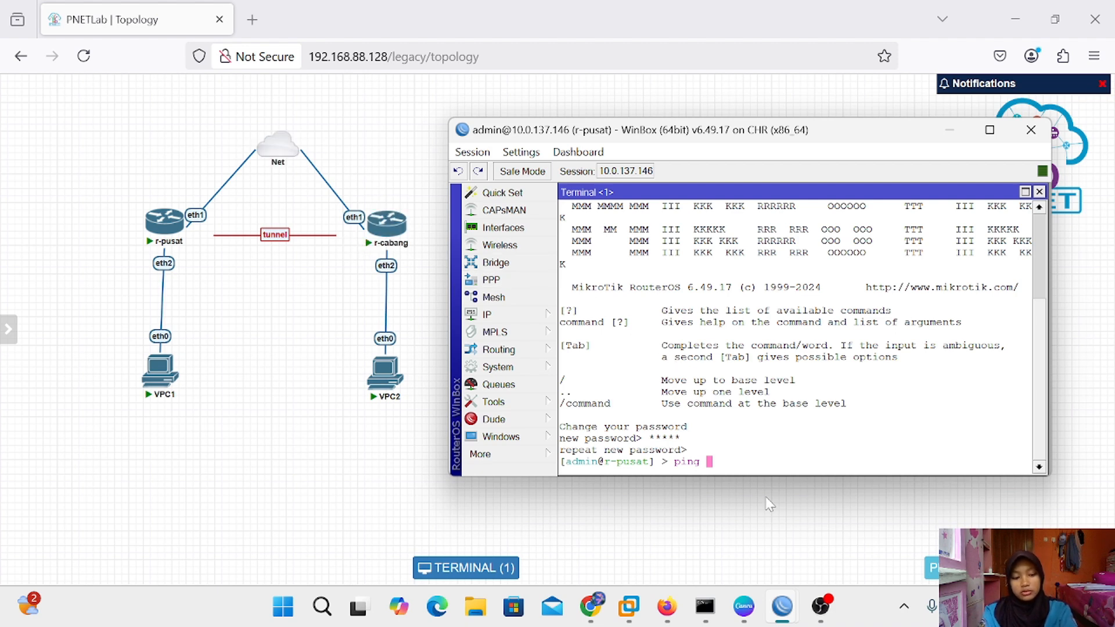
text(172)
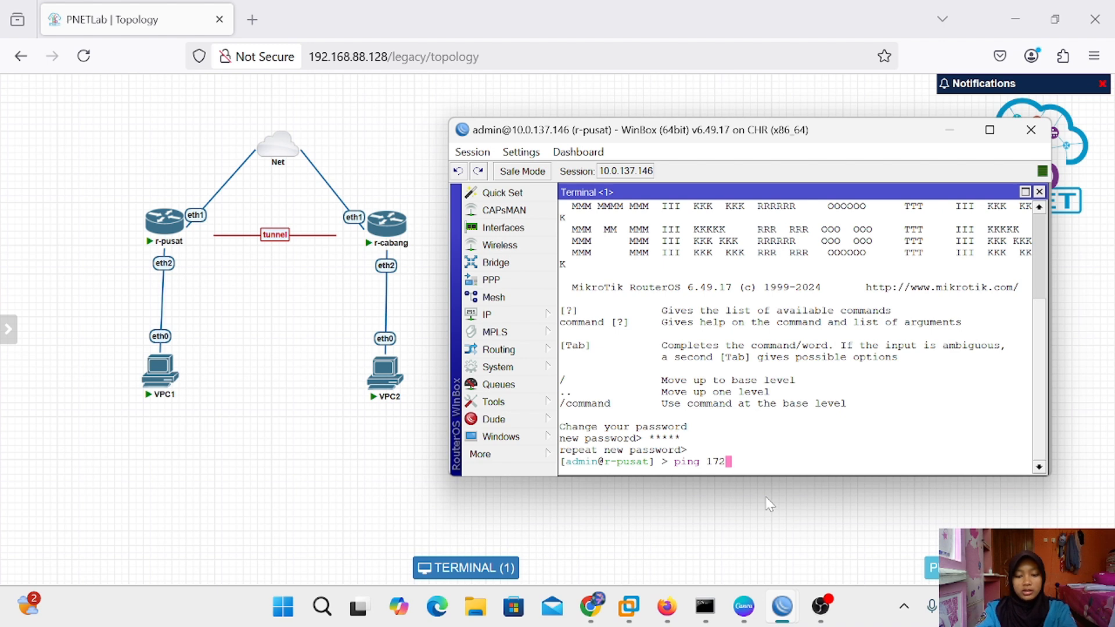
text(.16)
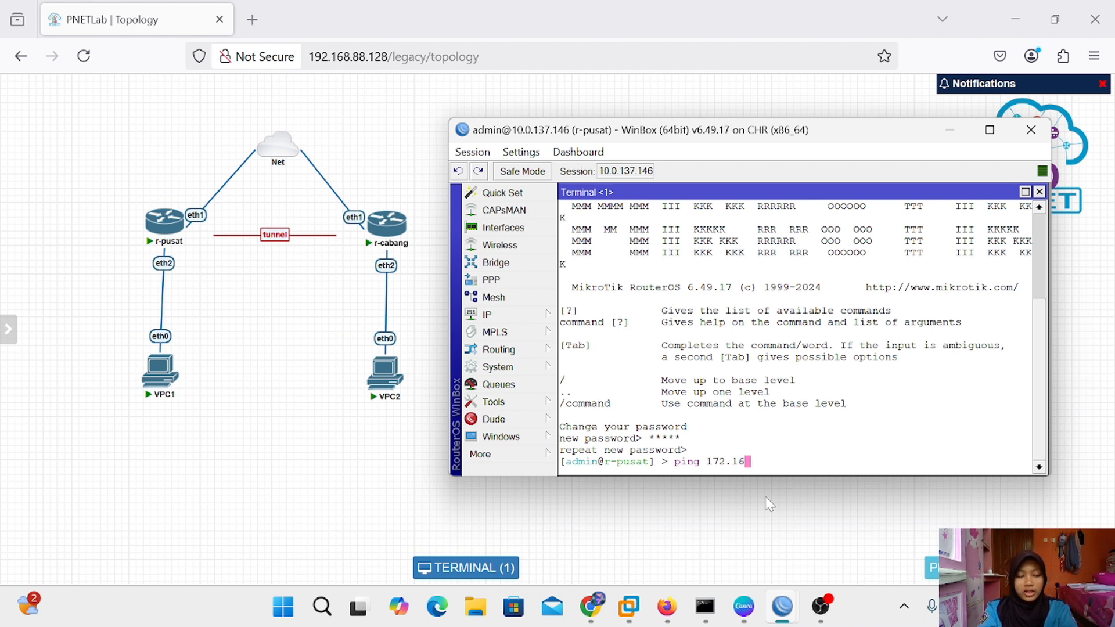
text(.1.2)
key(Return)
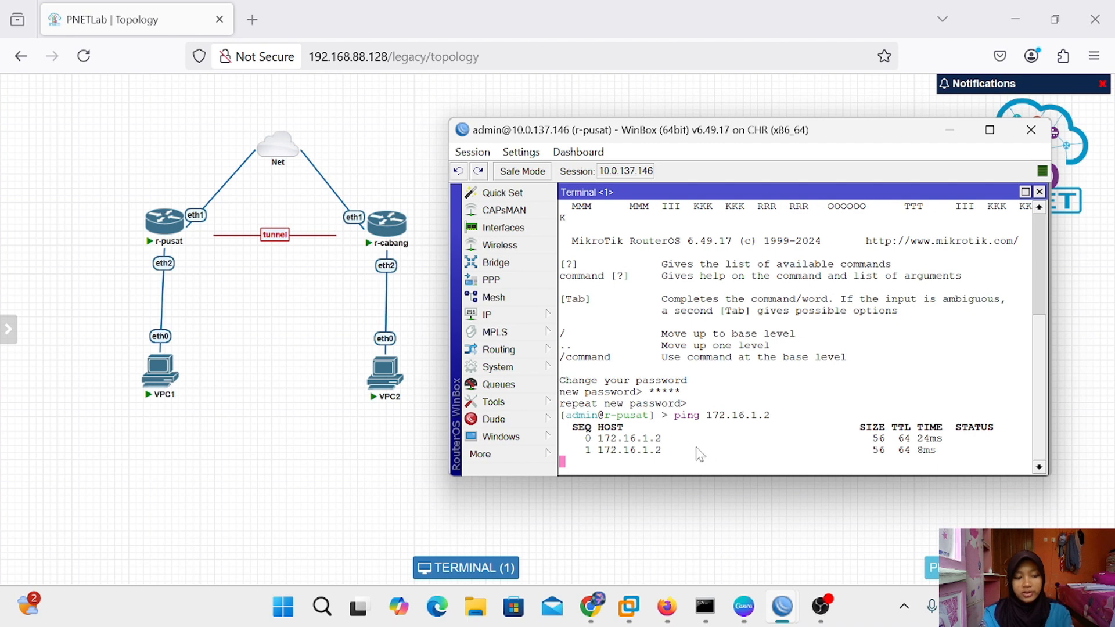
key(ctrl+c)
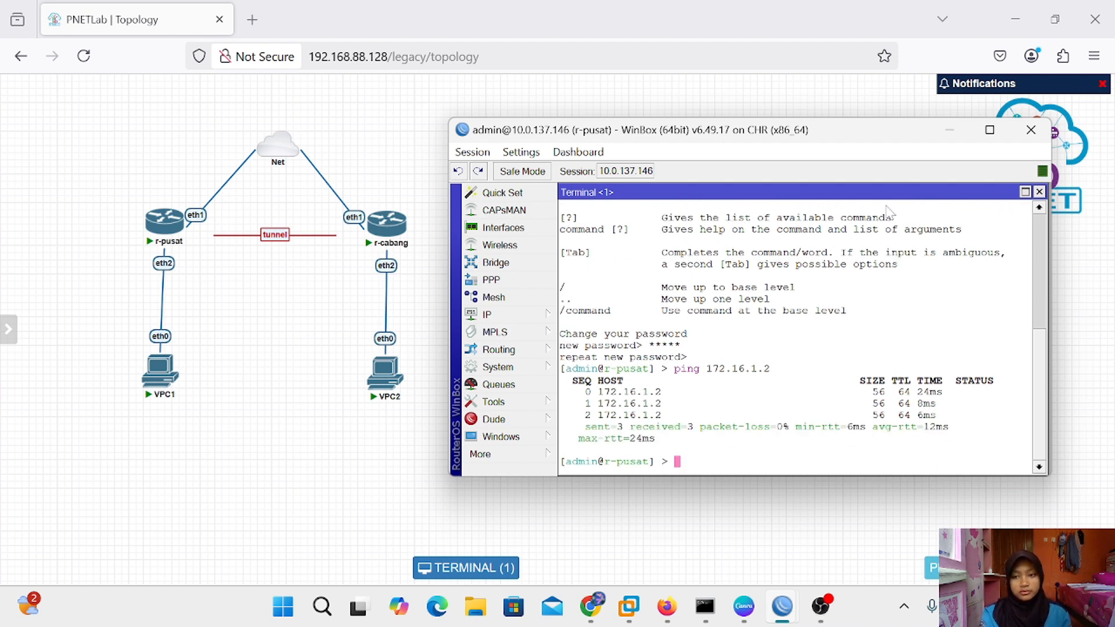
click(950, 130)
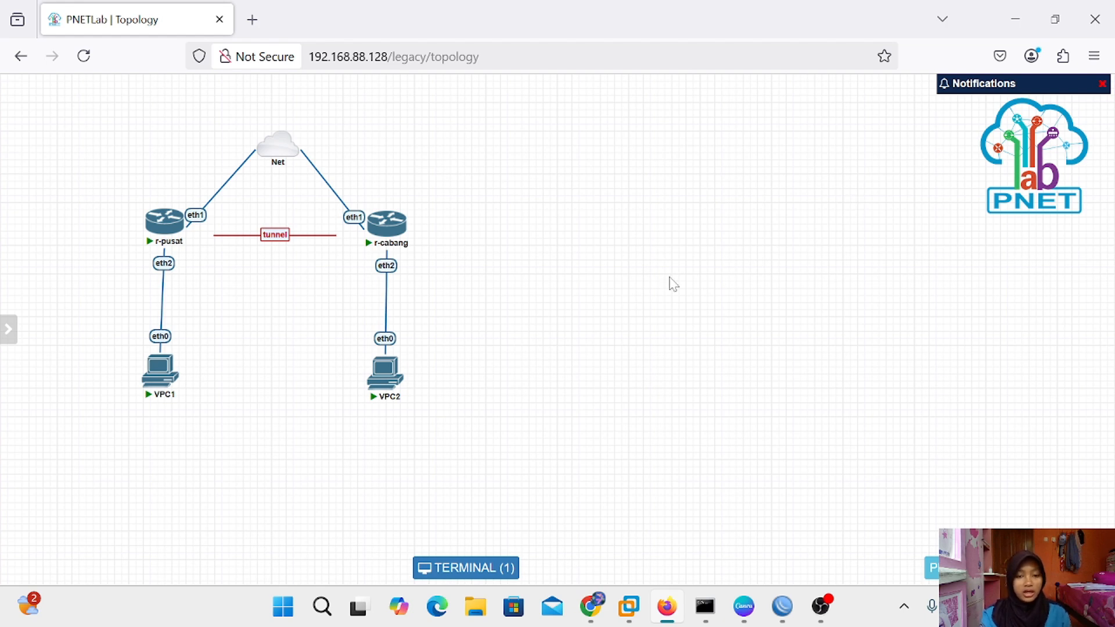
mouse_move(391, 397)
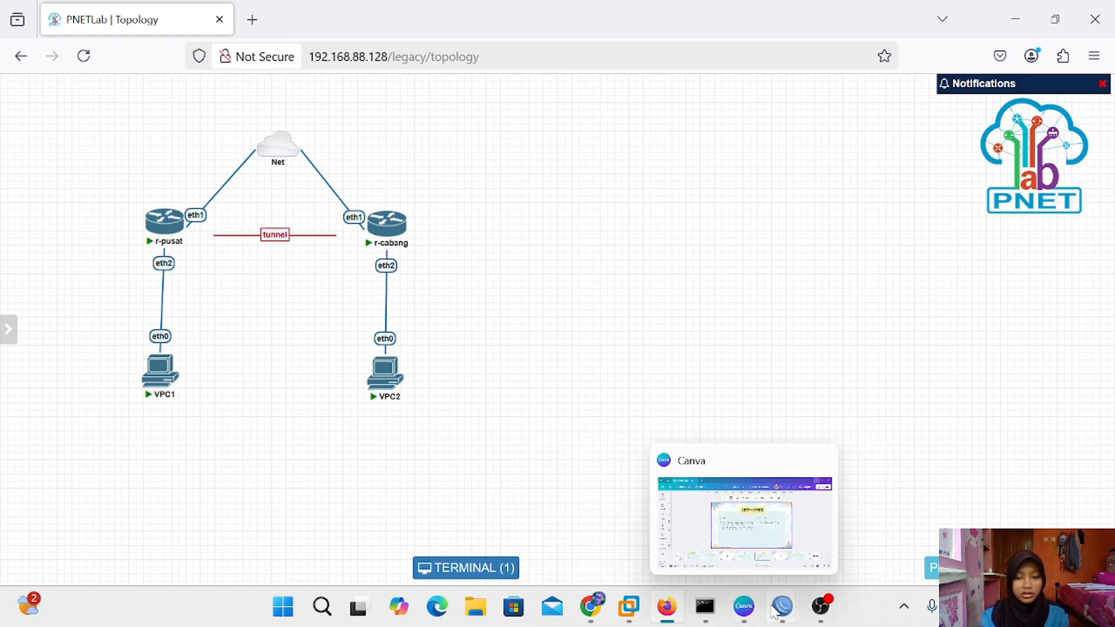
mouse_move(758, 589)
click(726, 511)
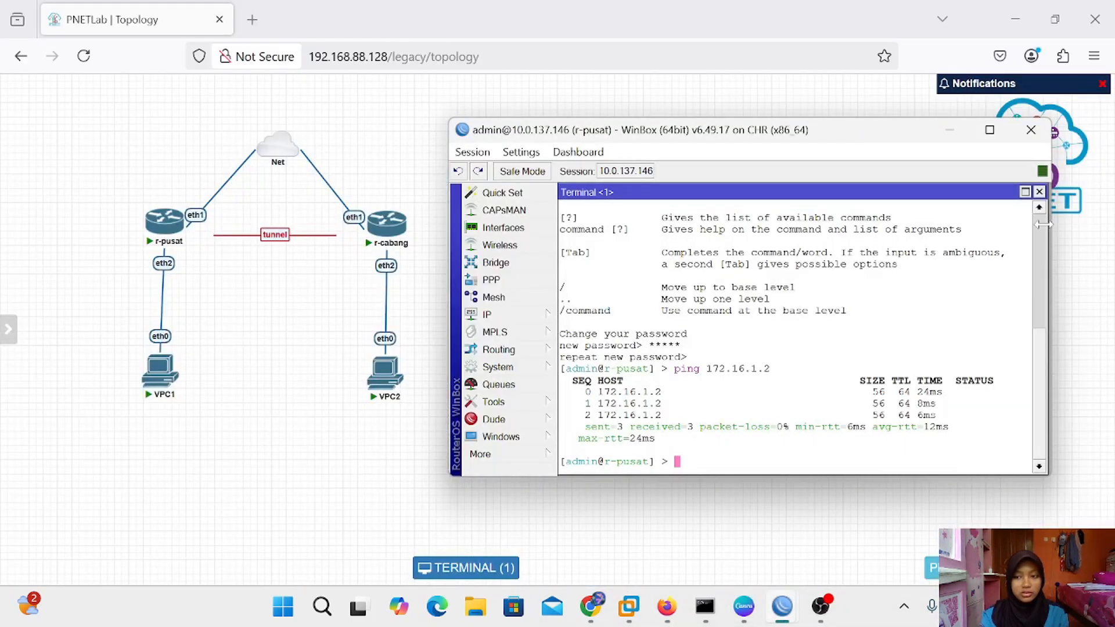
click(1039, 192)
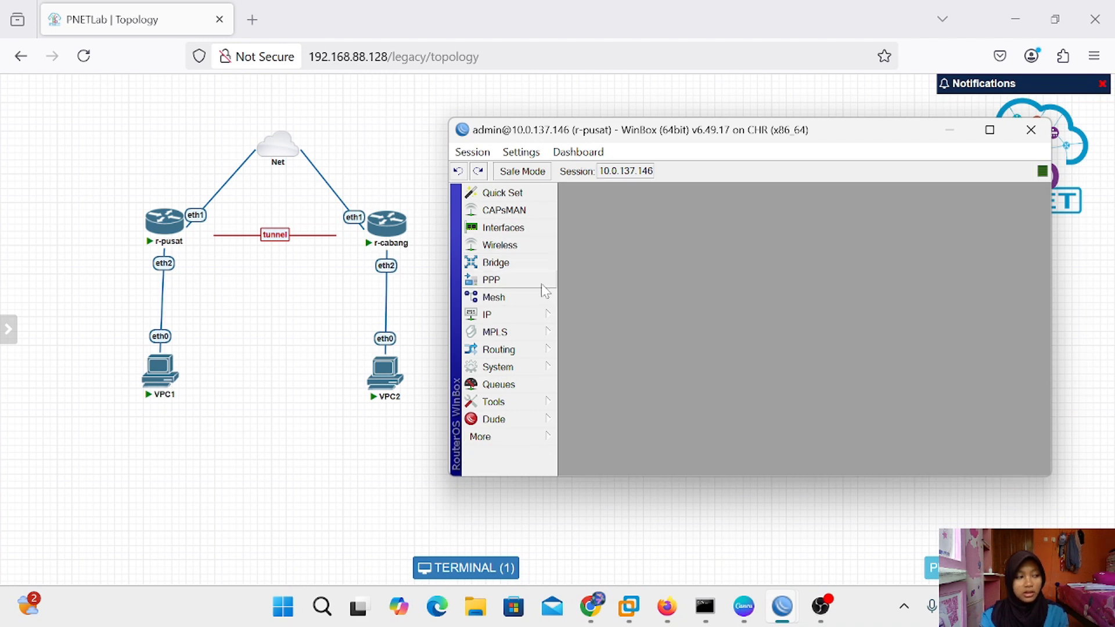
Delete r-pusat's unreachable route to 192.168.2.0/24 from the route list
click(518, 314)
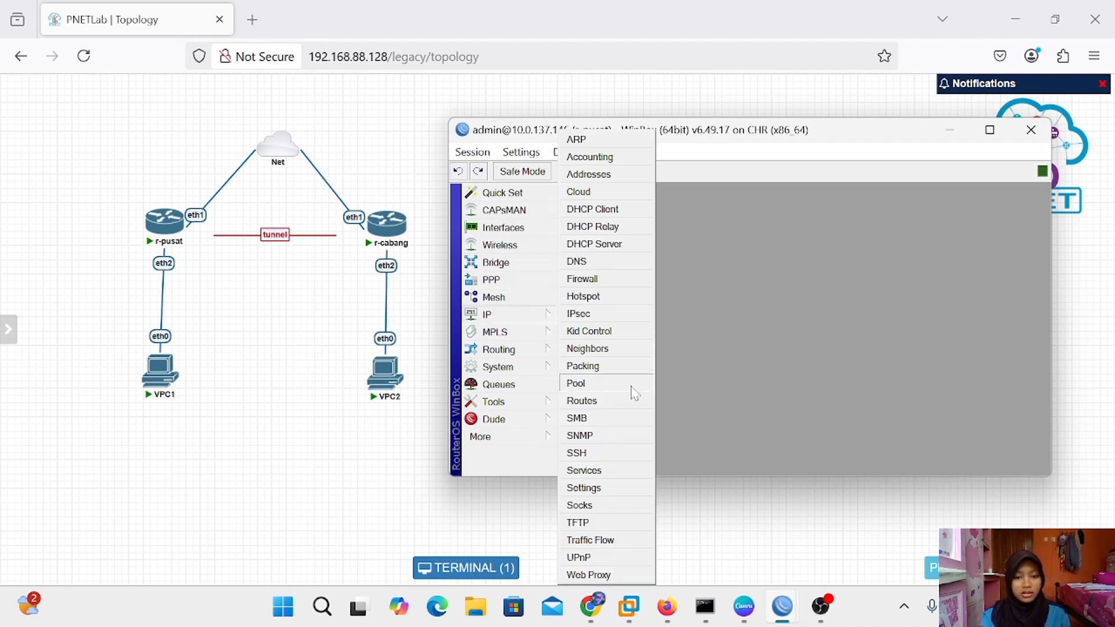
click(619, 403)
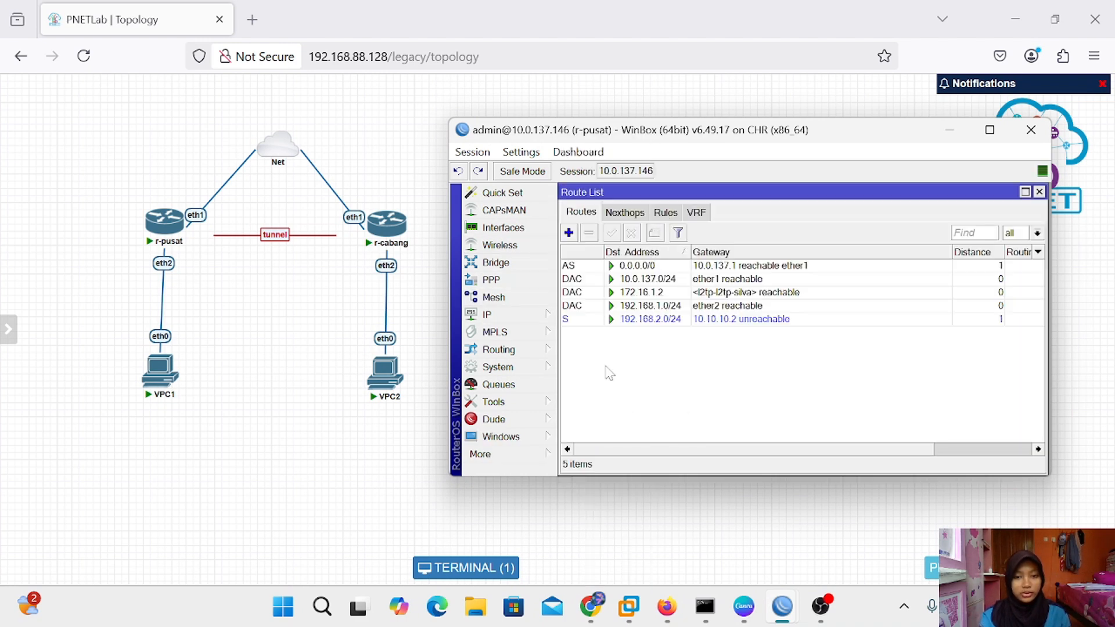
click(569, 232)
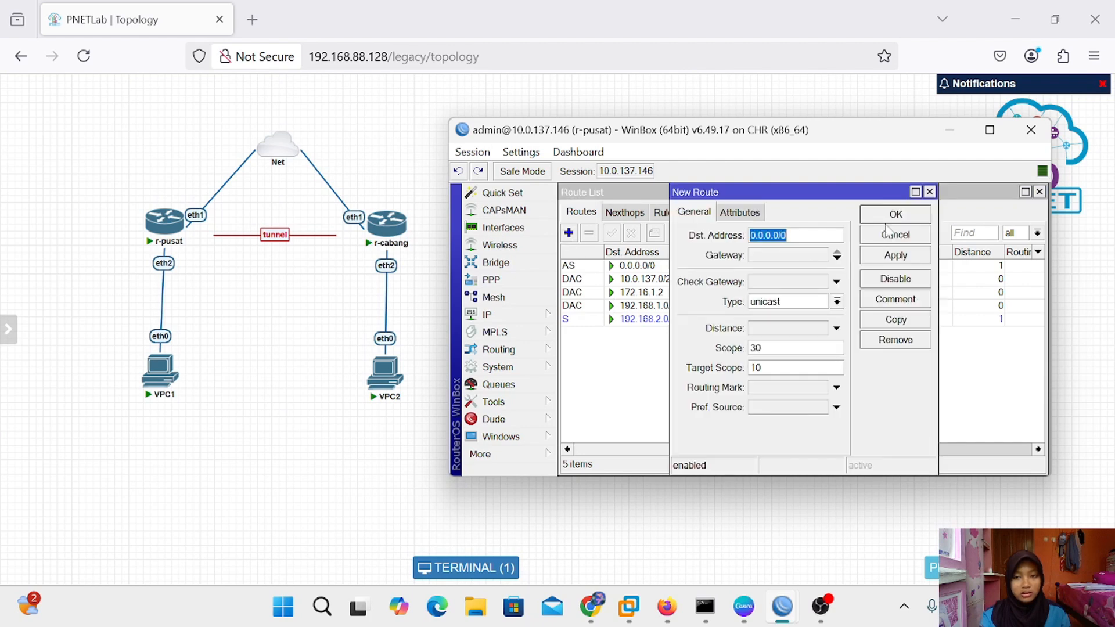
click(929, 191)
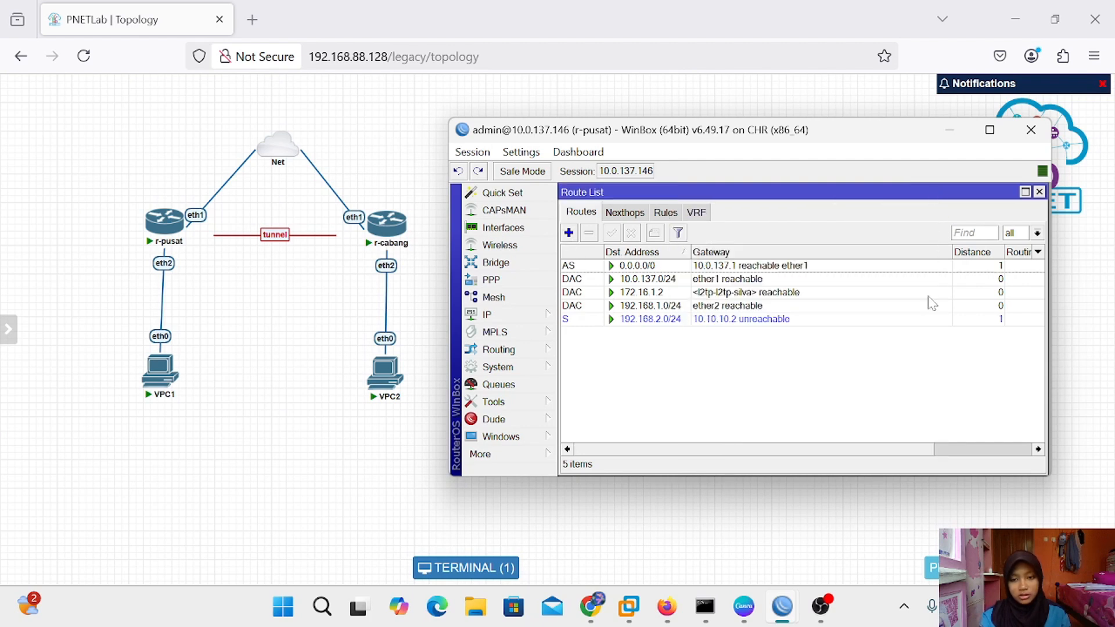
click(751, 321)
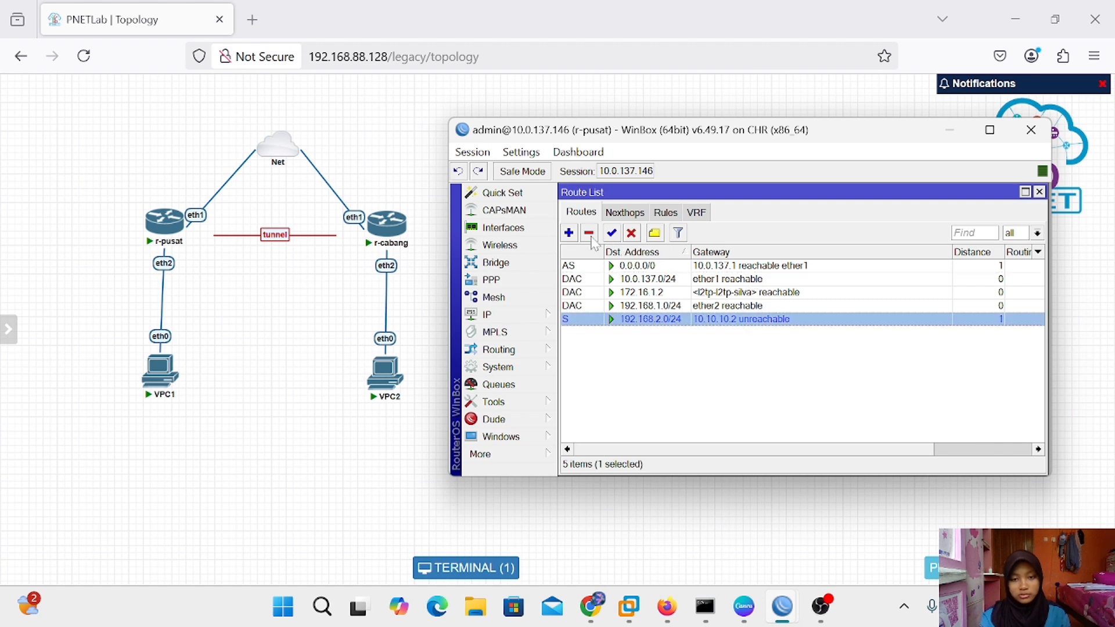
click(589, 234)
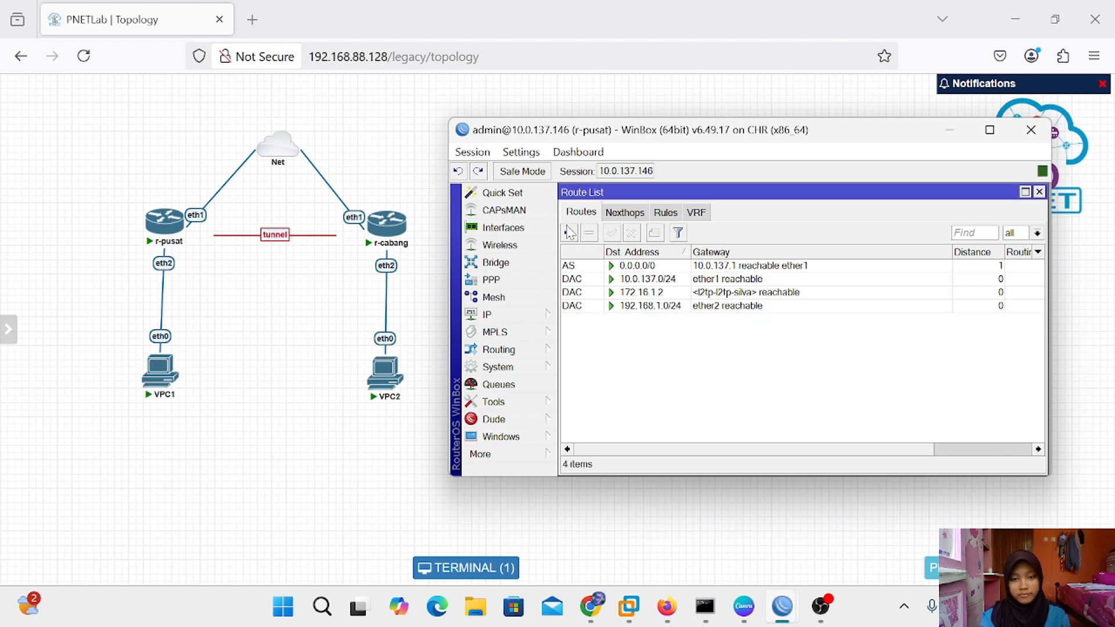
Add a route to 192.168.2.0/24 via gateway 172.16.1.2, then close the WinBox session
click(570, 233)
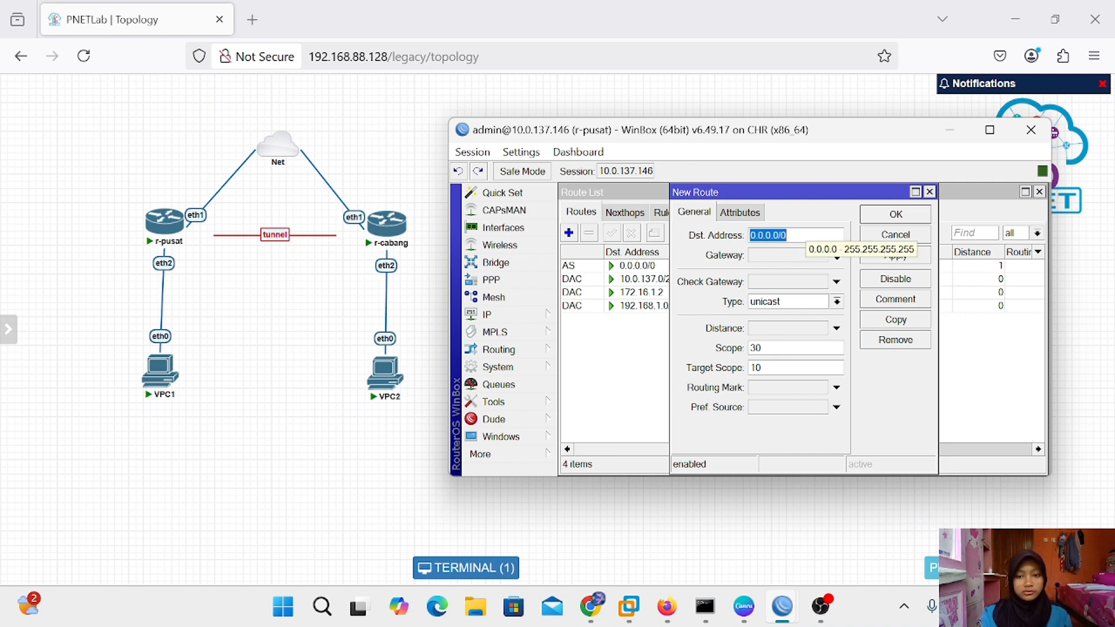
key(BackSpace)
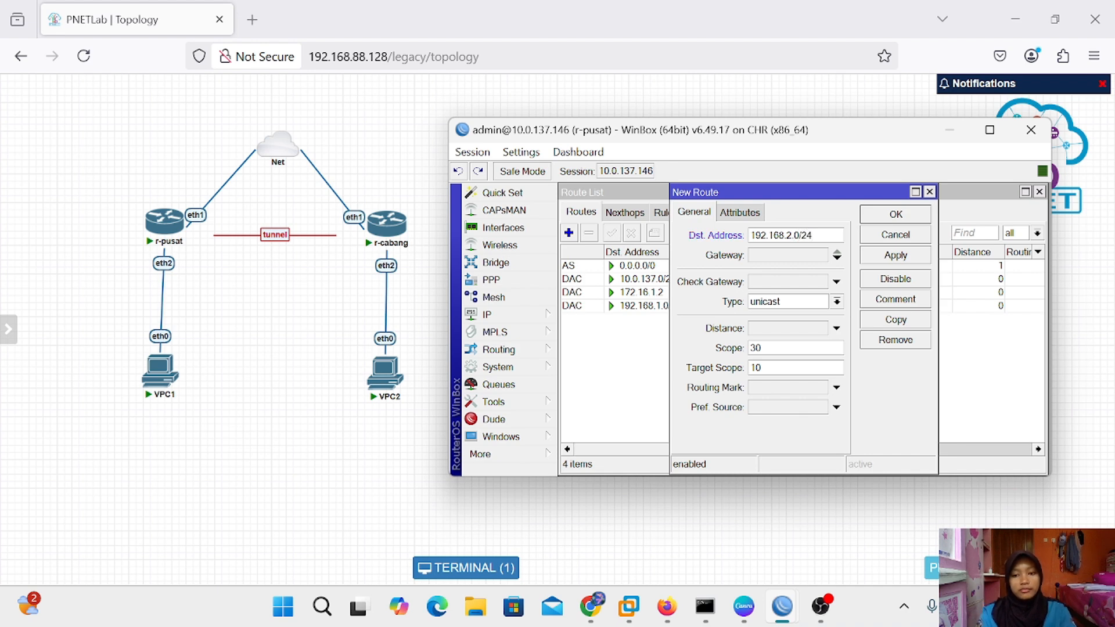
click(806, 256)
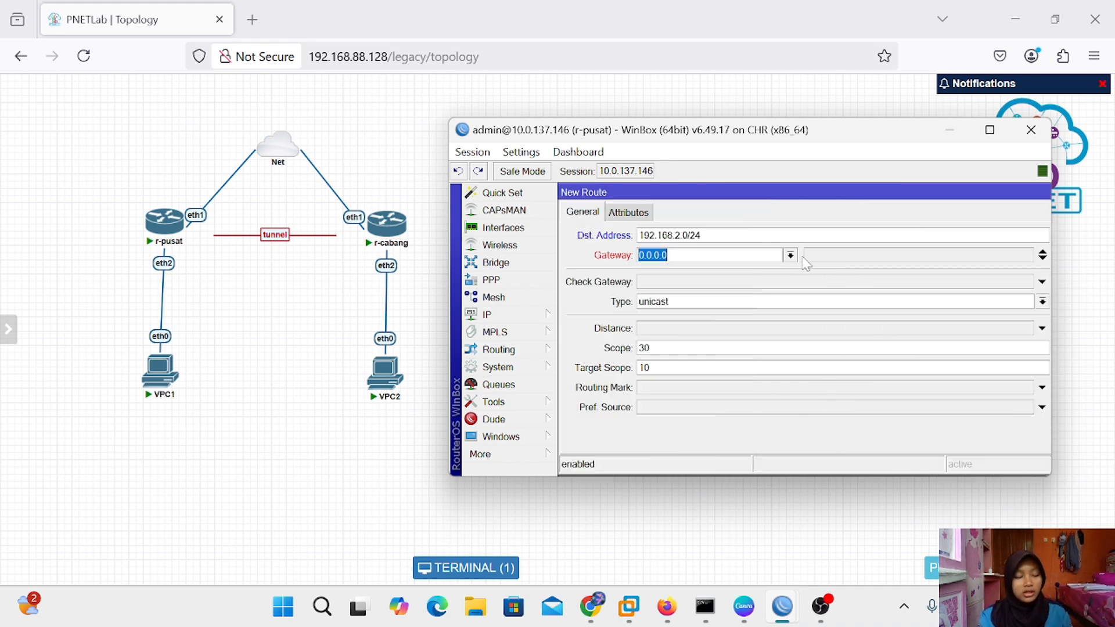
key(BackSpace)
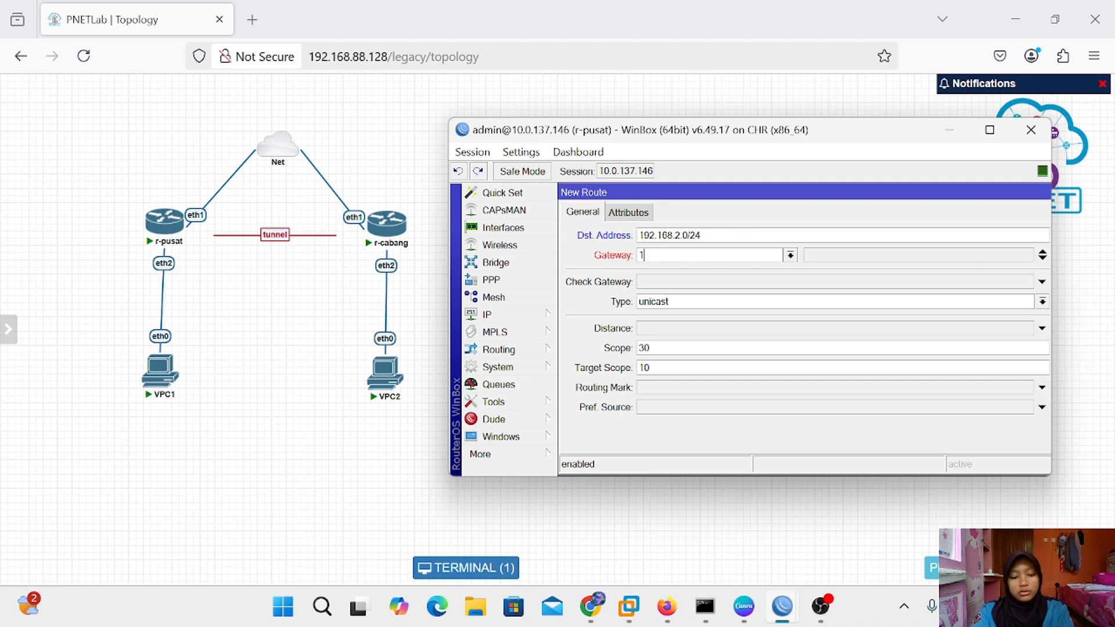
text(72)
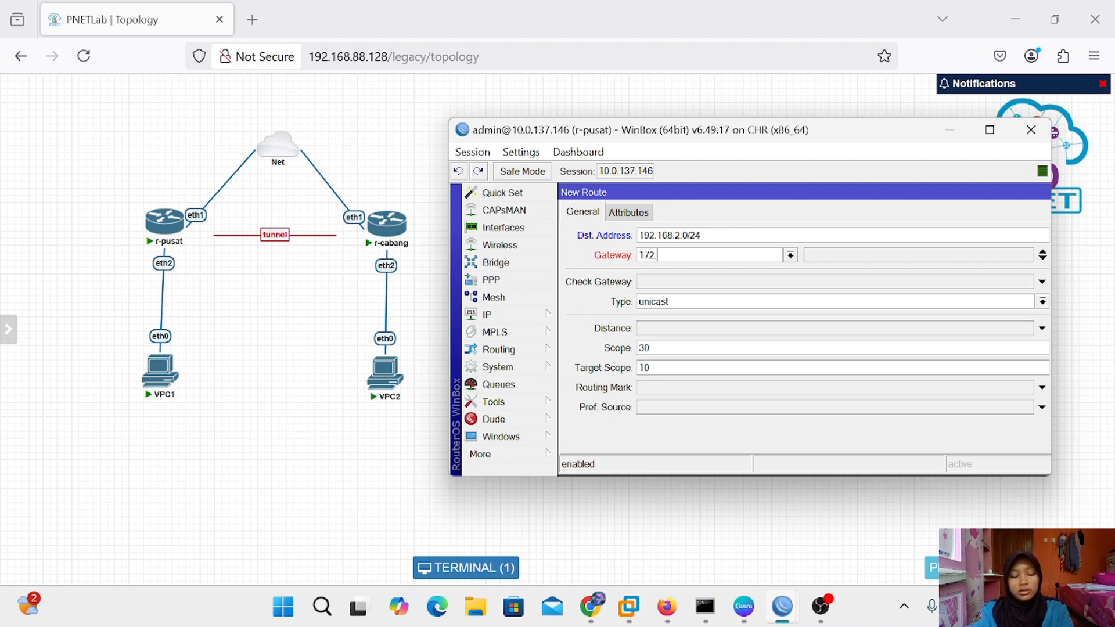
text(.16)
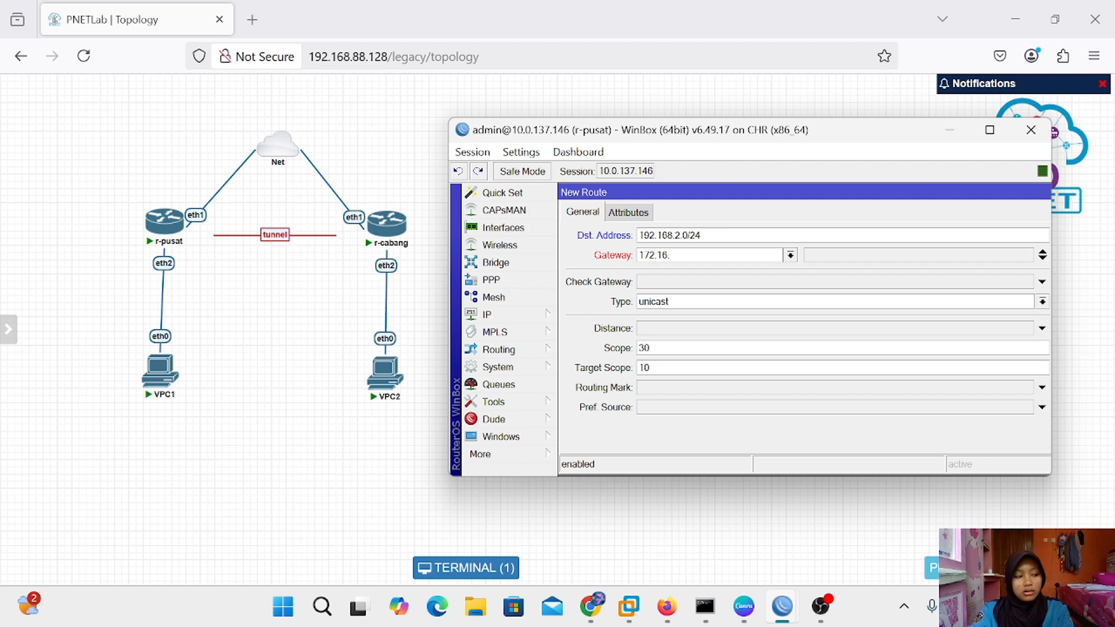
text(.1.2)
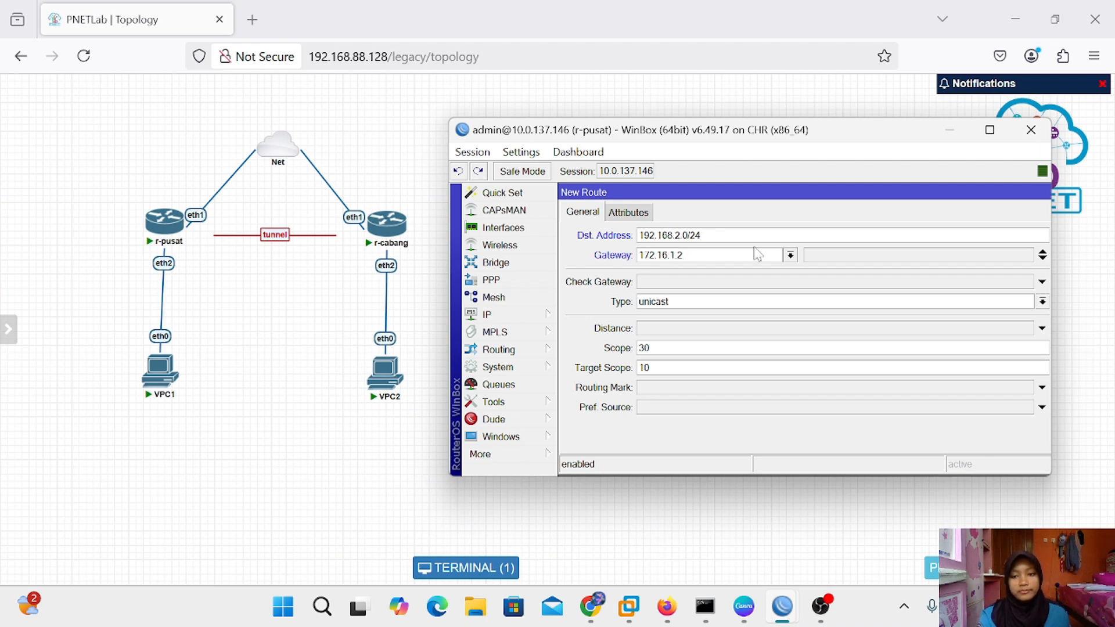
drag(905, 191, 747, 199)
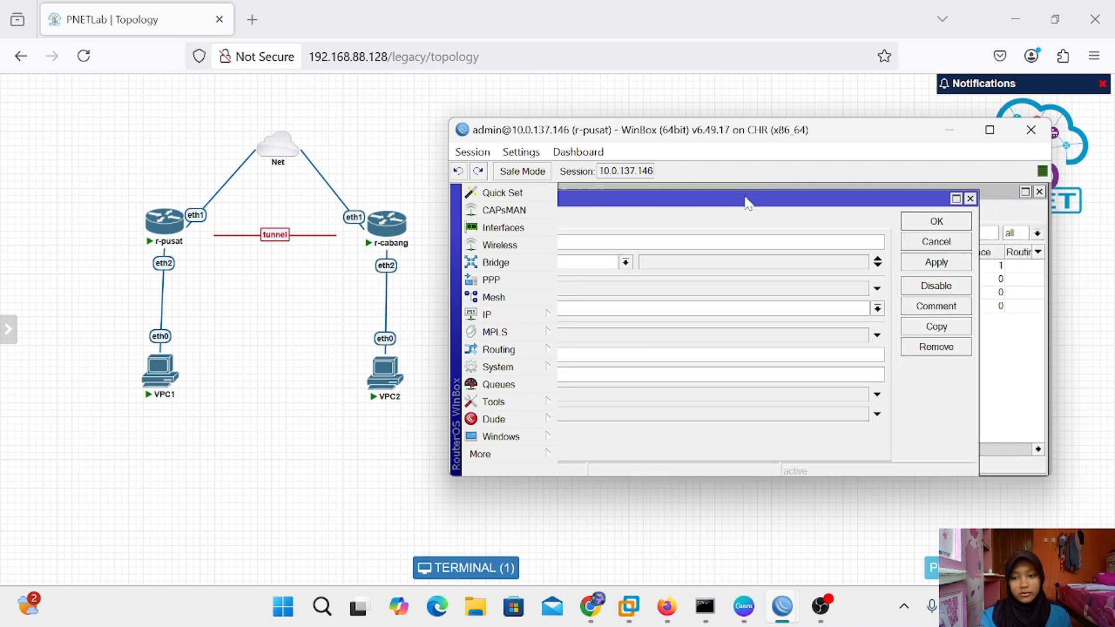
click(935, 259)
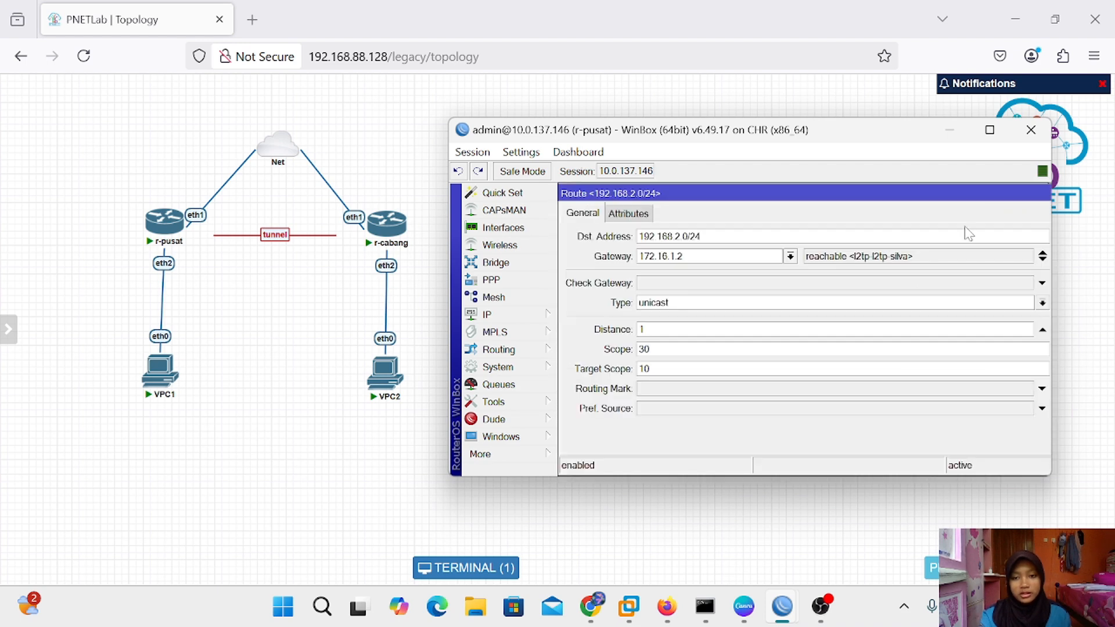
drag(957, 192, 818, 188)
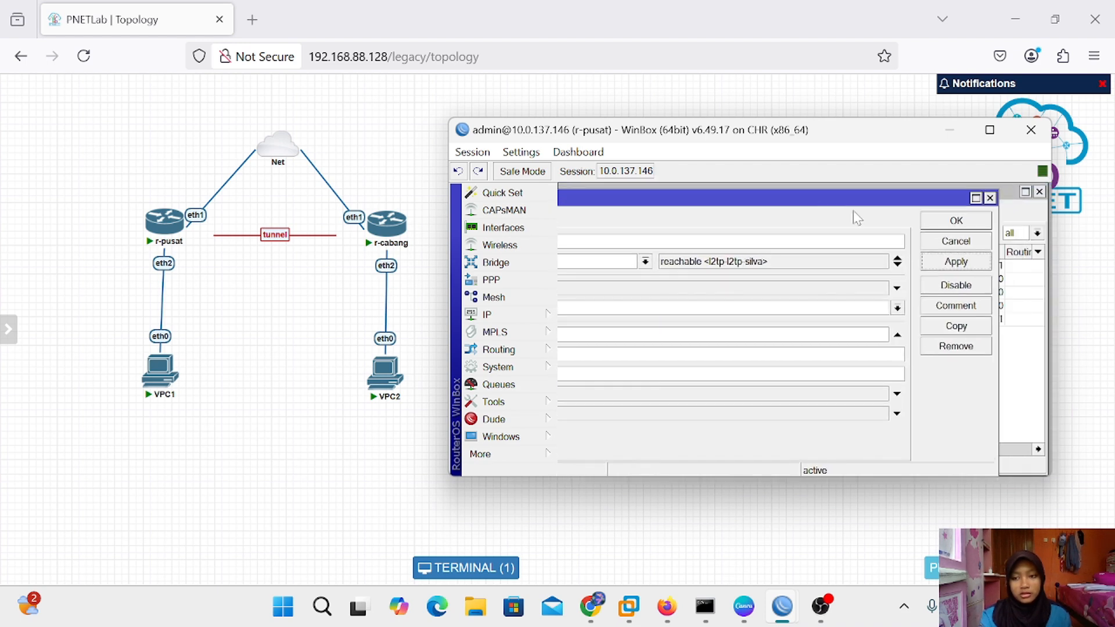
click(956, 221)
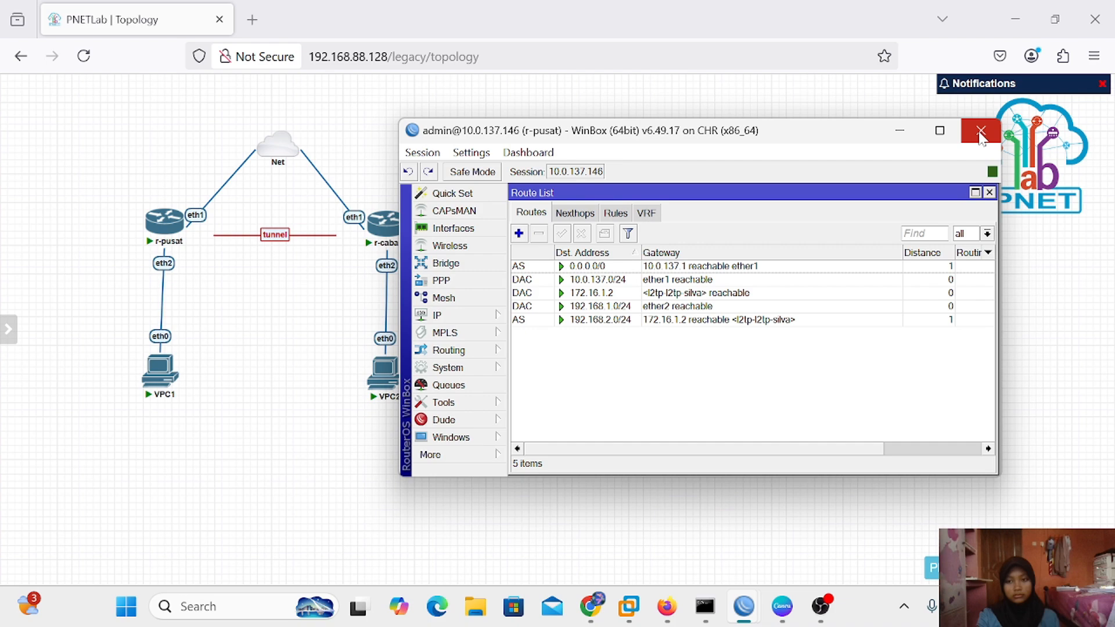
click(987, 129)
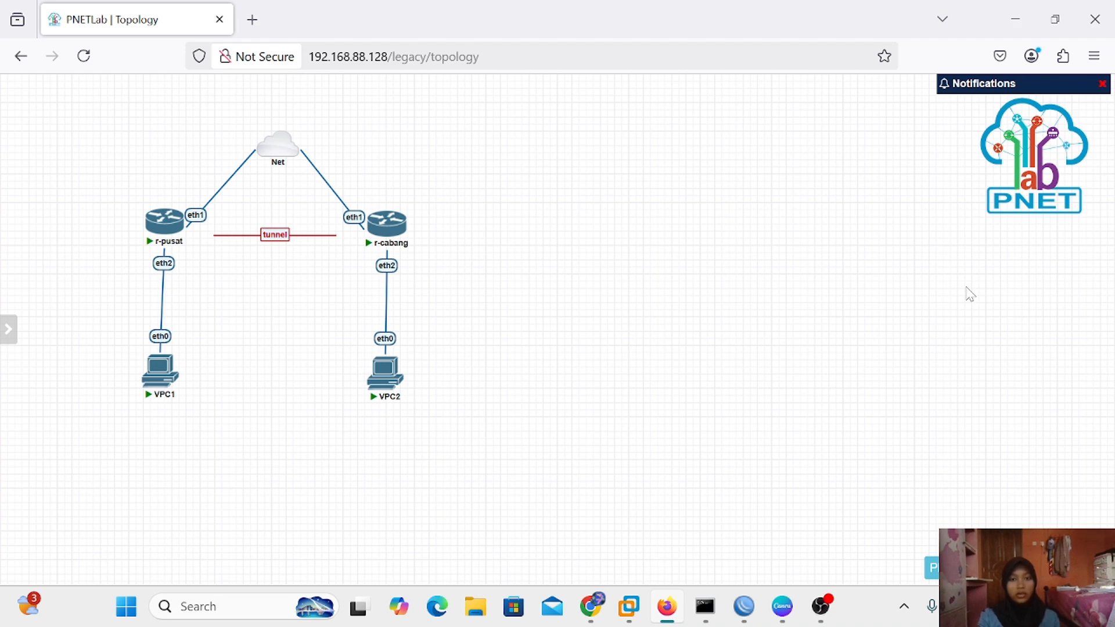
In the vpn tunneling deck, present the PPPOE slide full-screen, then exit back to the editor
mouse_move(782, 610)
click(782, 532)
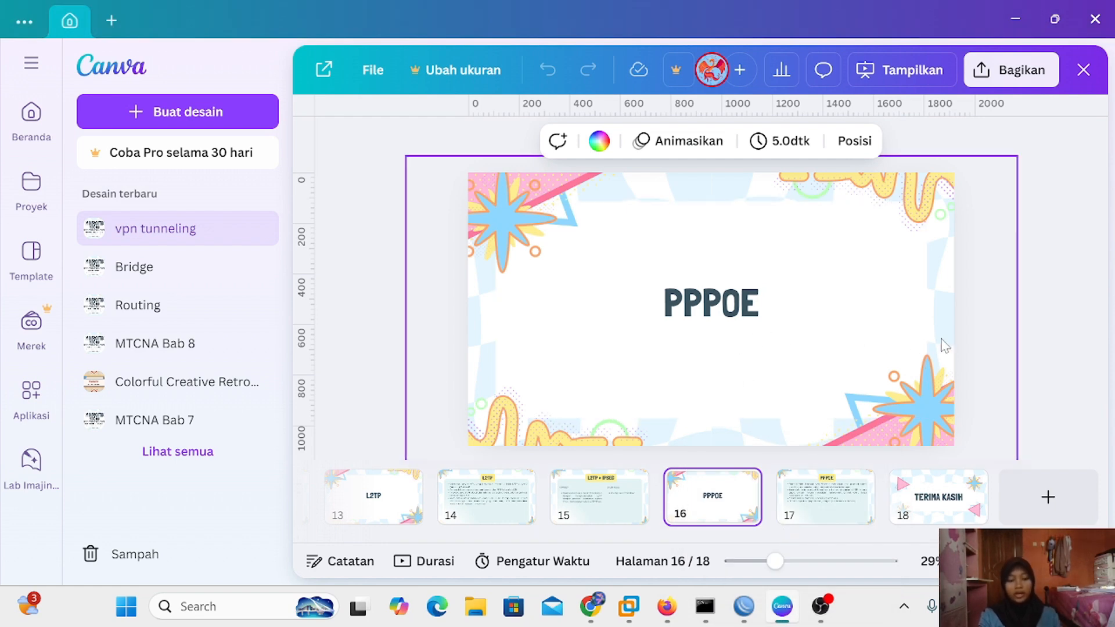
click(821, 491)
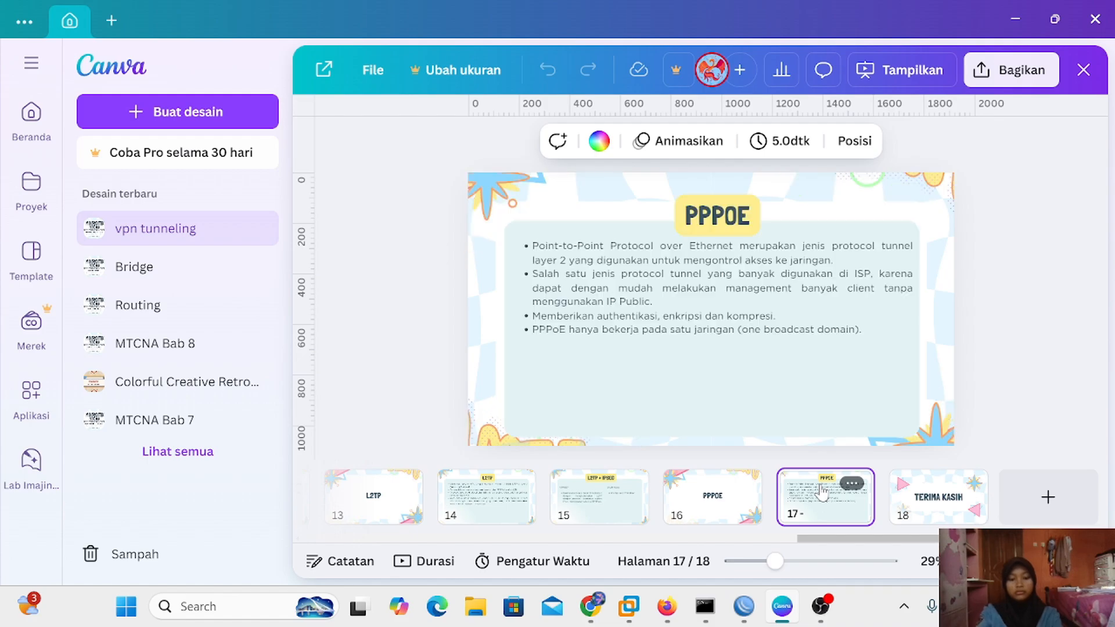
key(ctrl+alt+p)
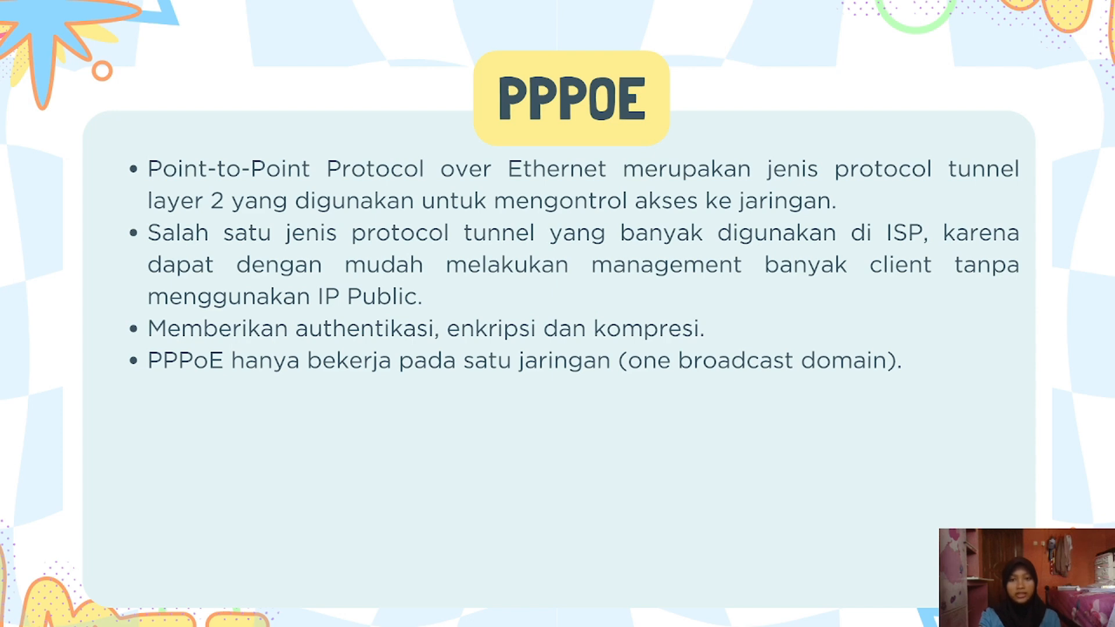
key(Escape)
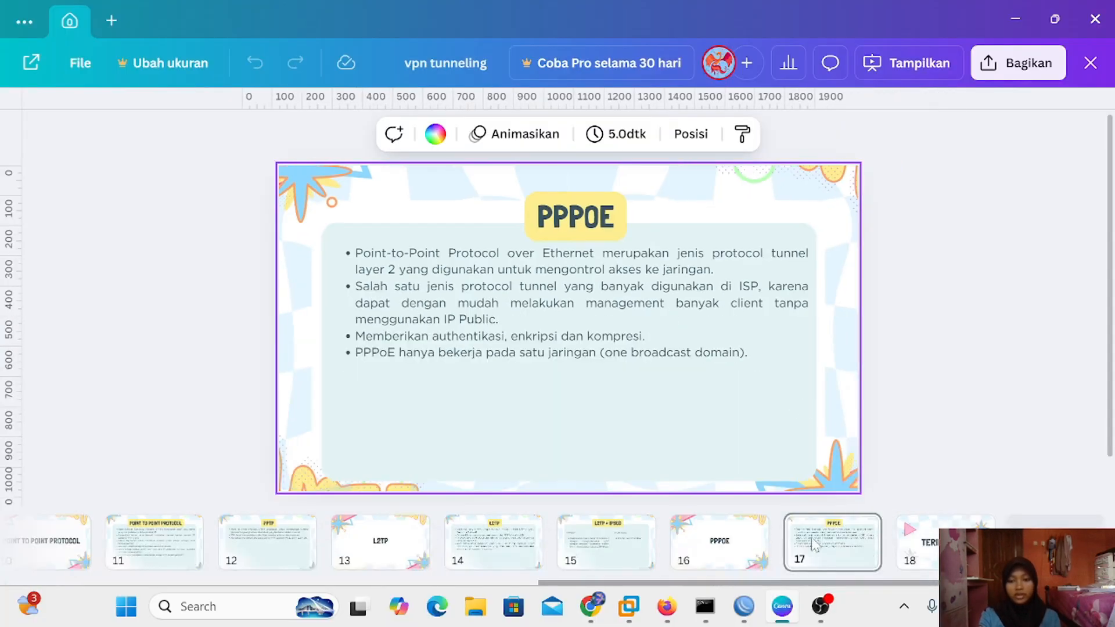
Return to the PNETLab topology in Firefox and stop the VPC2 node
mouse_move(720, 591)
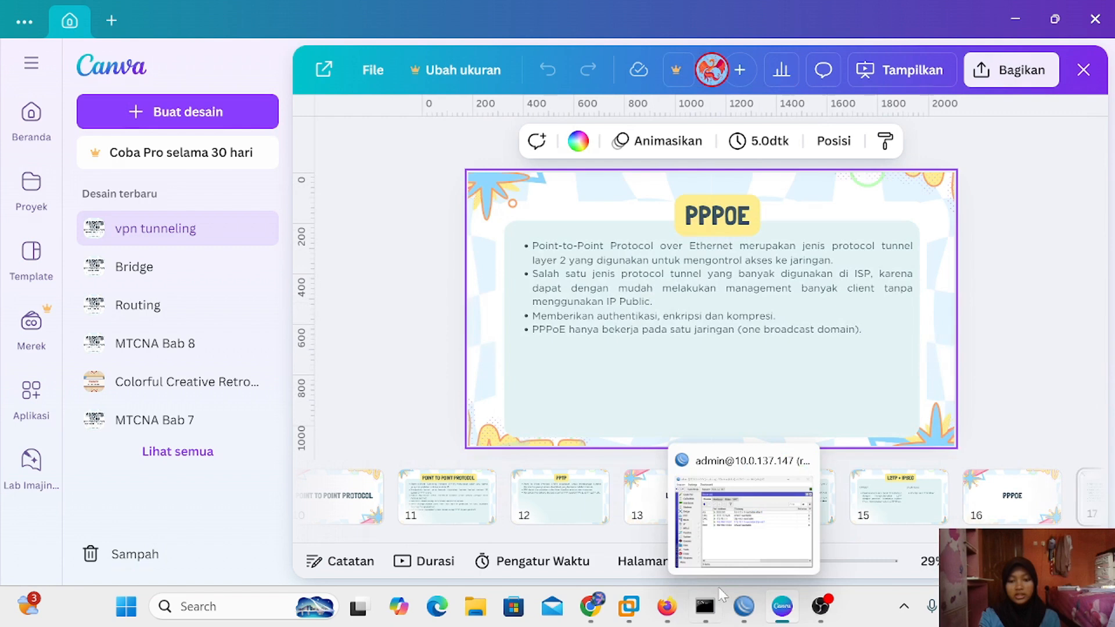
click(666, 606)
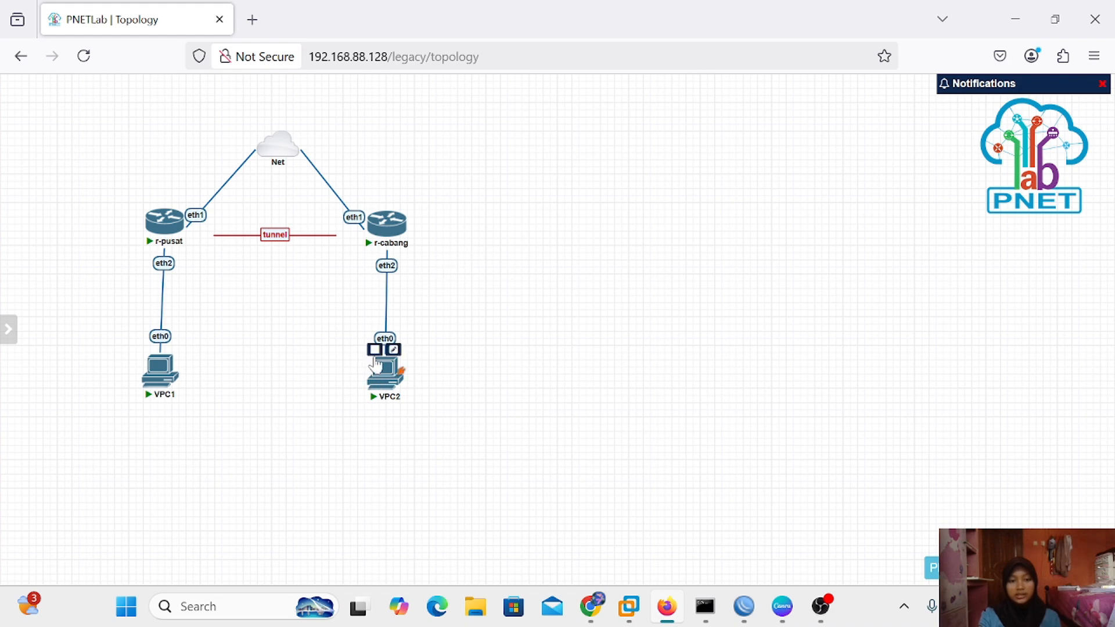
click(375, 349)
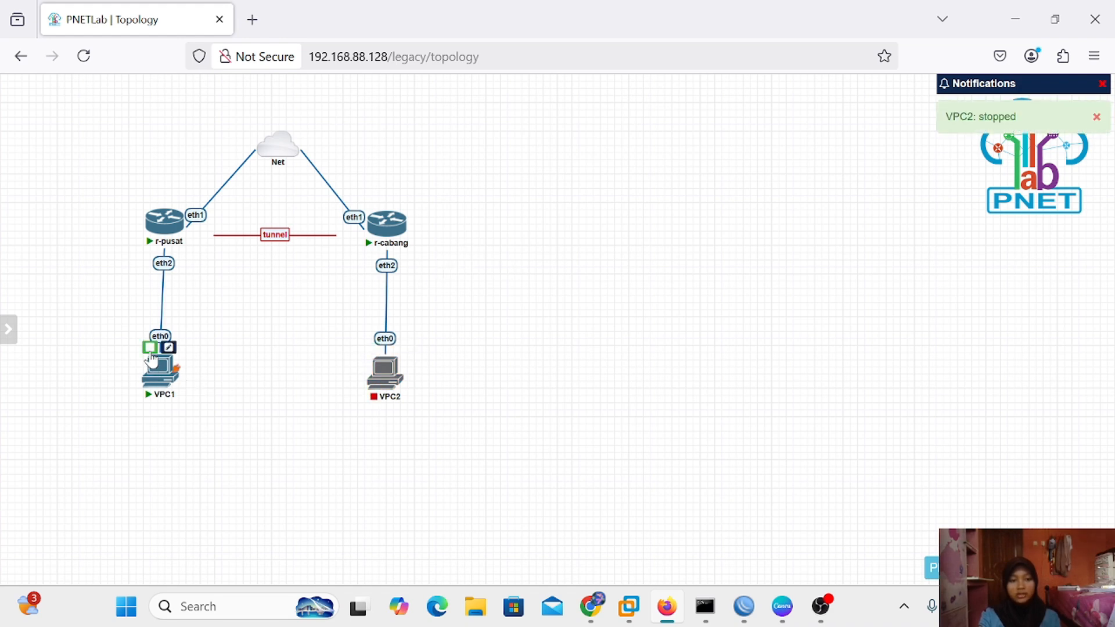
Stop VPC1, then delete both the VPC1 and VPC2 nodes
click(149, 347)
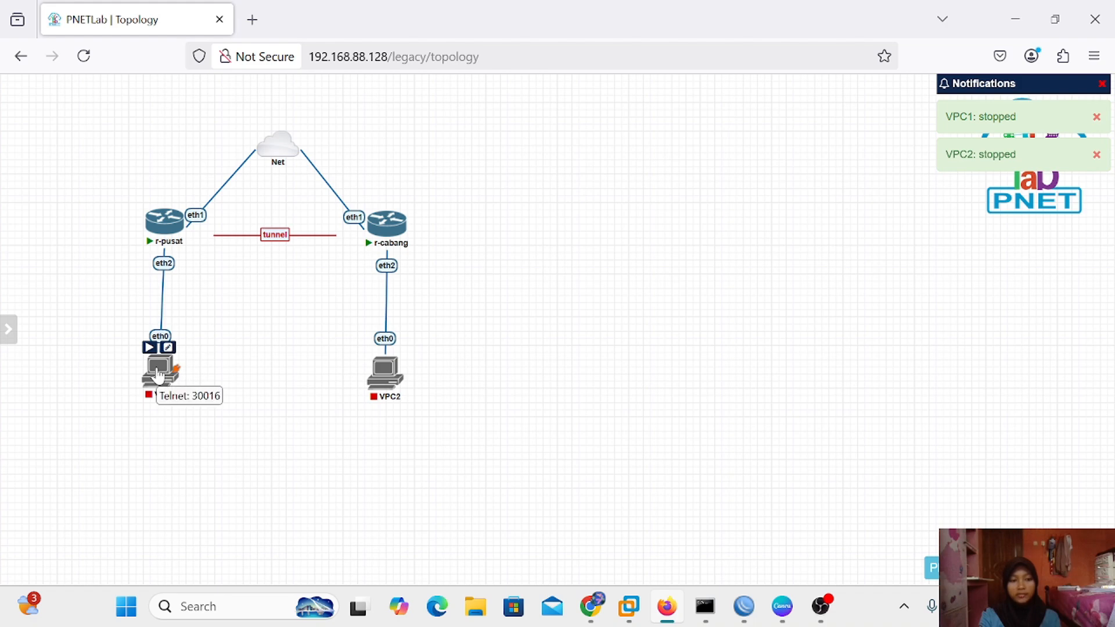
right_click(159, 372)
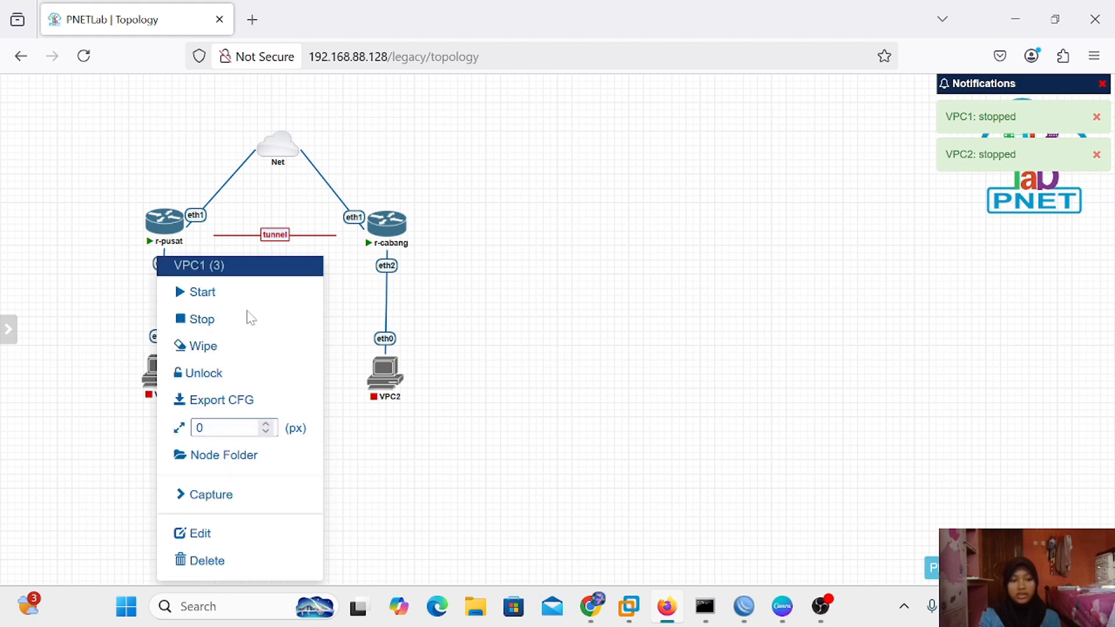
click(238, 561)
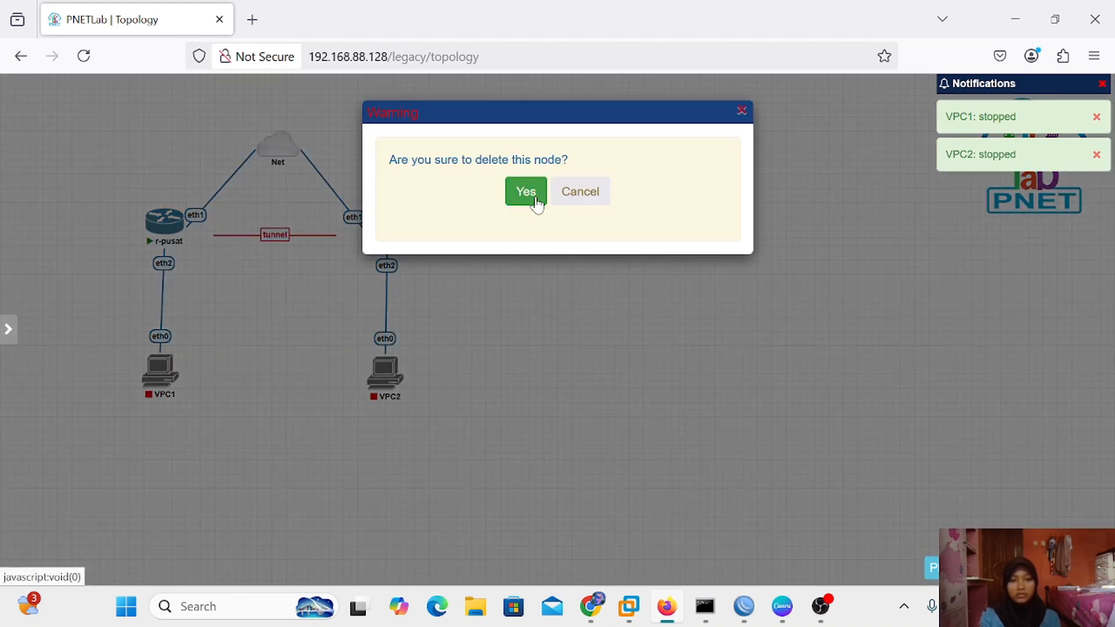
click(531, 197)
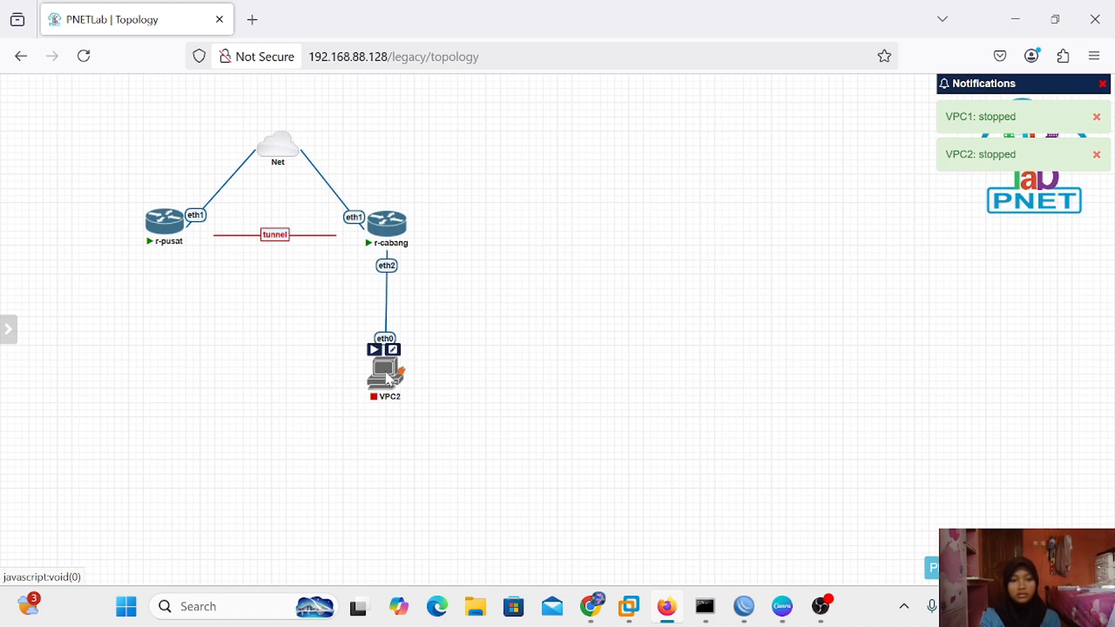
right_click(389, 379)
click(447, 564)
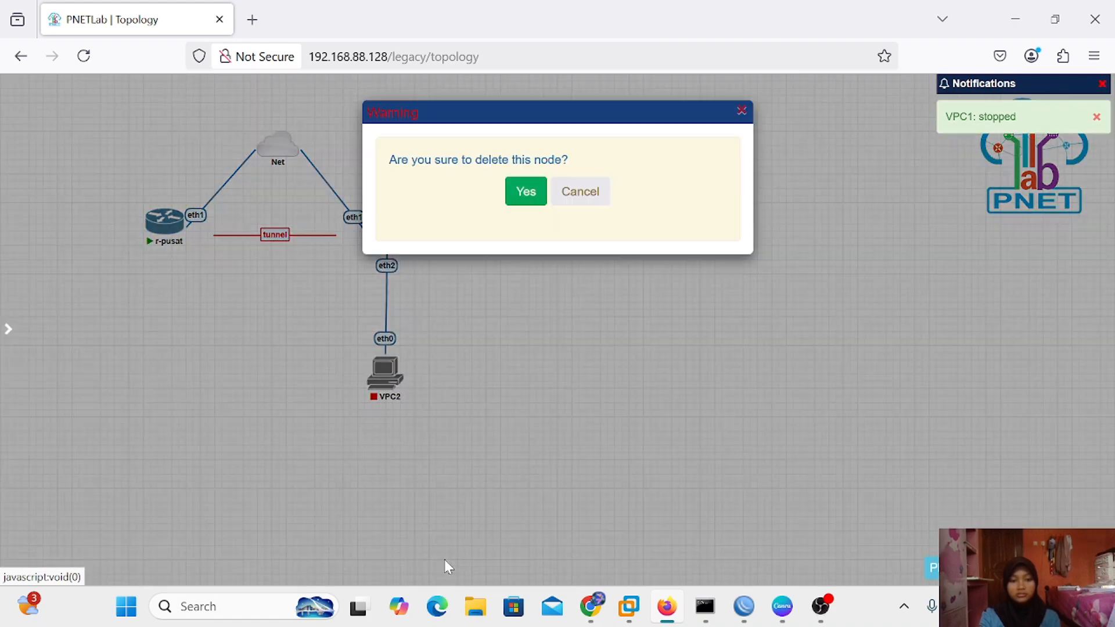
click(517, 201)
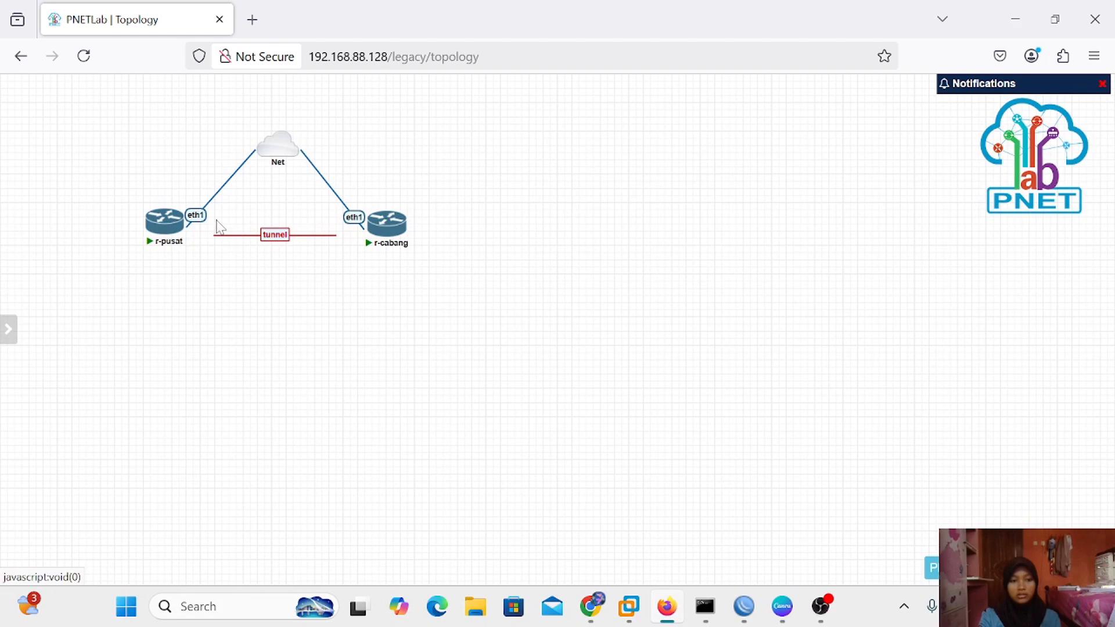
Delete the tunnel link between the routers and both routers' eth1 links to Net
drag(216, 222, 354, 262)
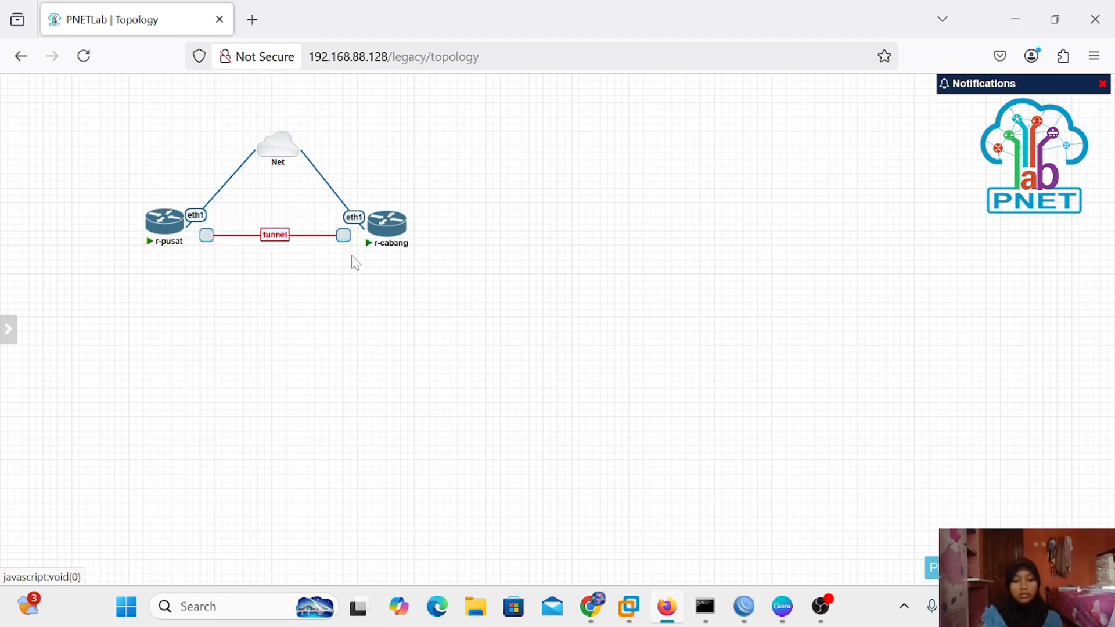
key(Delete)
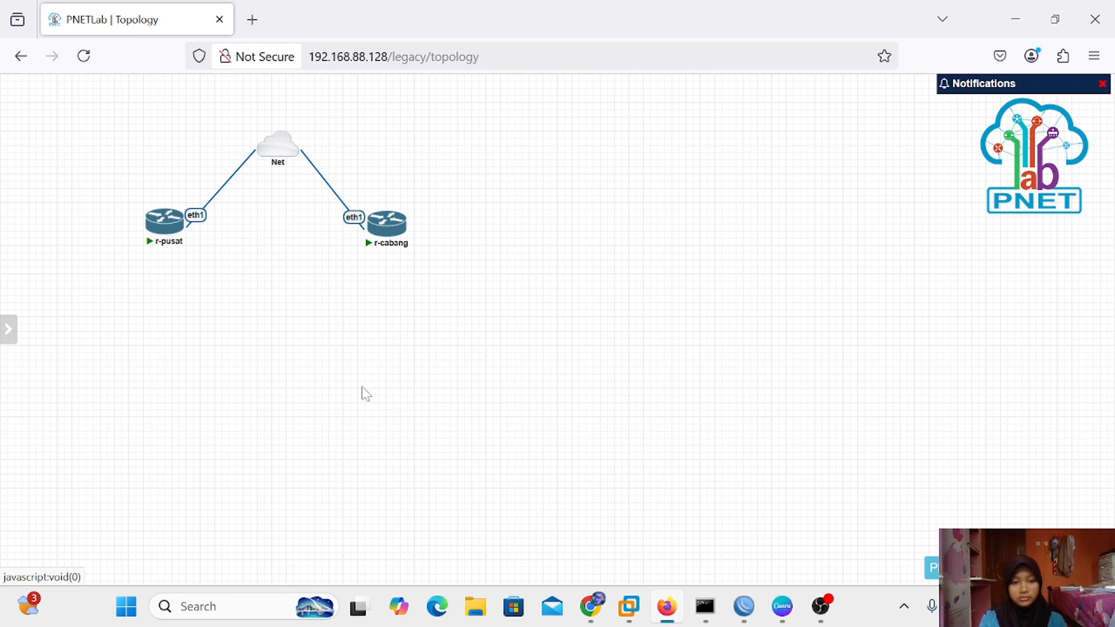
right_click(347, 222)
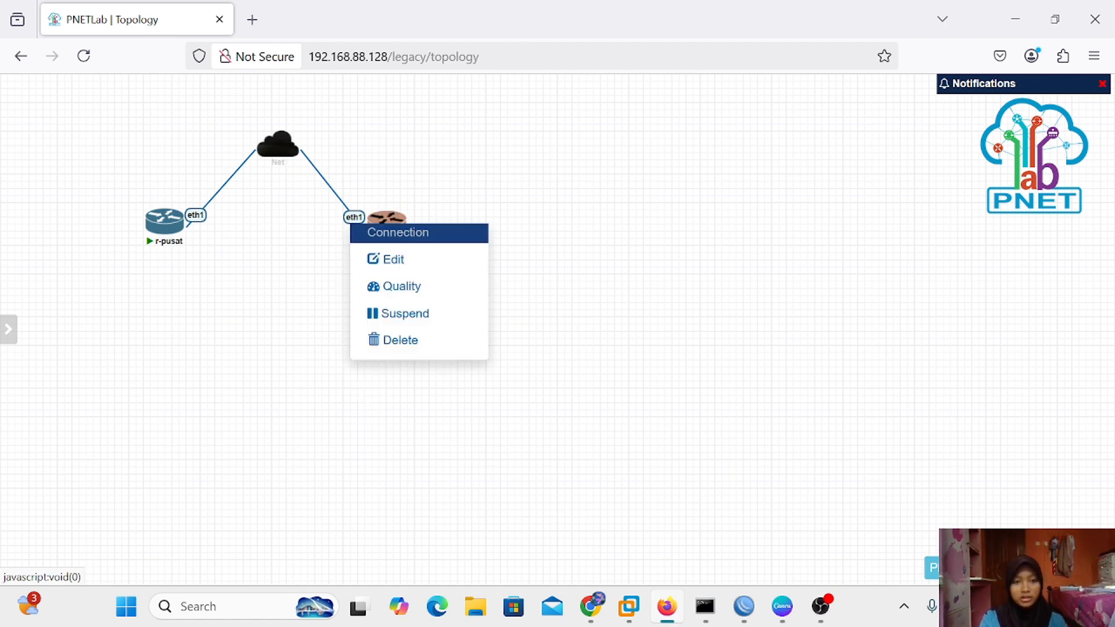
click(424, 347)
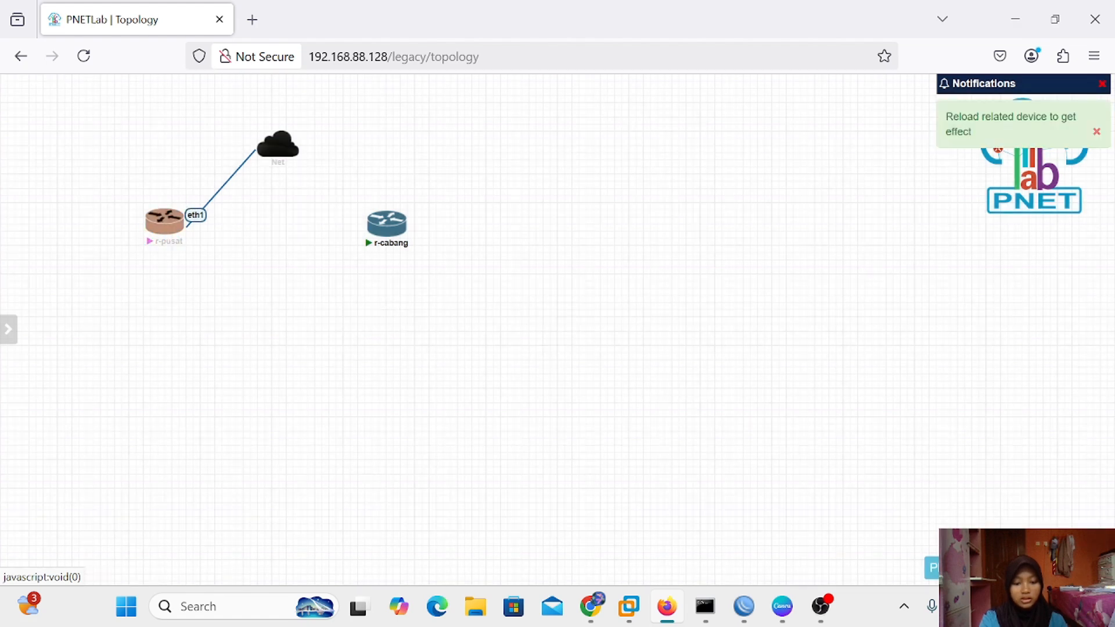
right_click(200, 216)
click(281, 337)
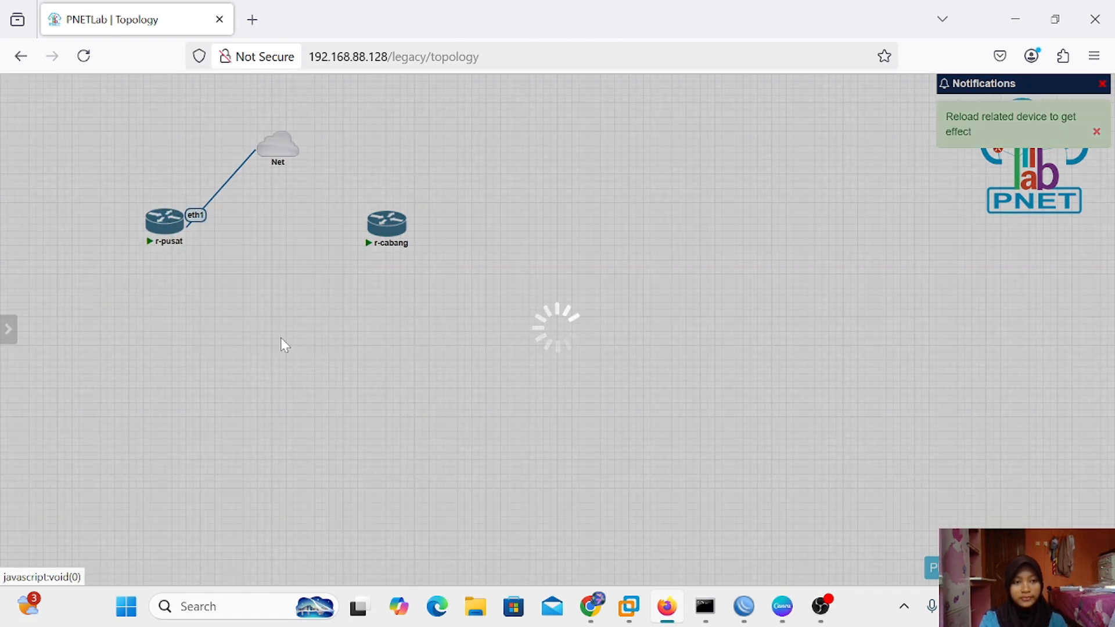
Reposition r-pusat and r-cabang lower on the topology canvas
mouse_move(162, 237)
drag(162, 237, 169, 259)
mouse_move(389, 241)
drag(389, 241, 389, 267)
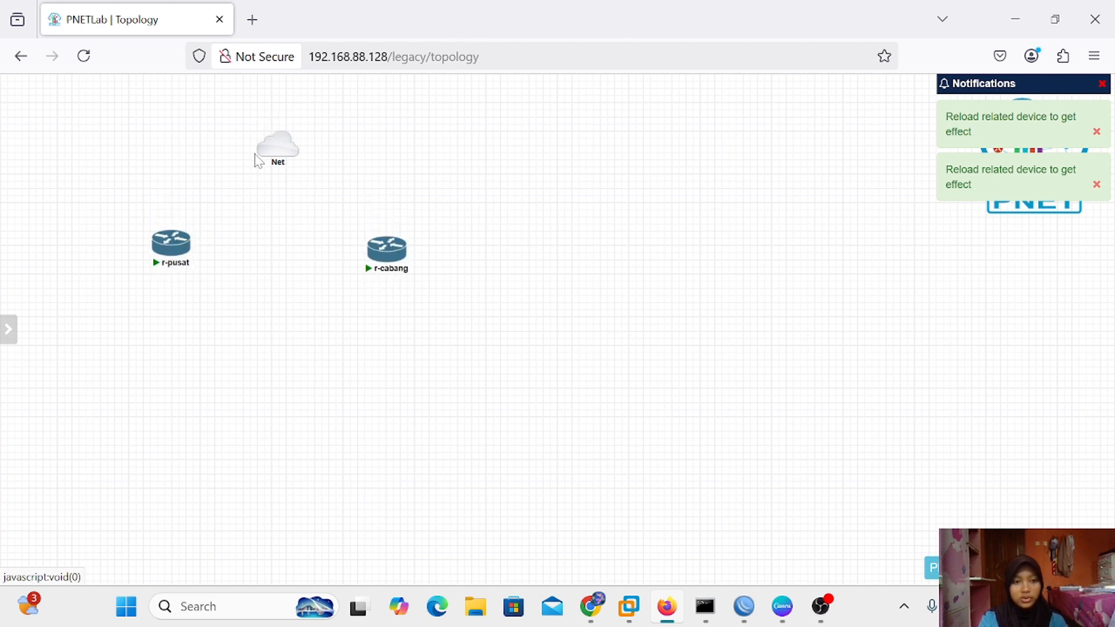
mouse_move(273, 153)
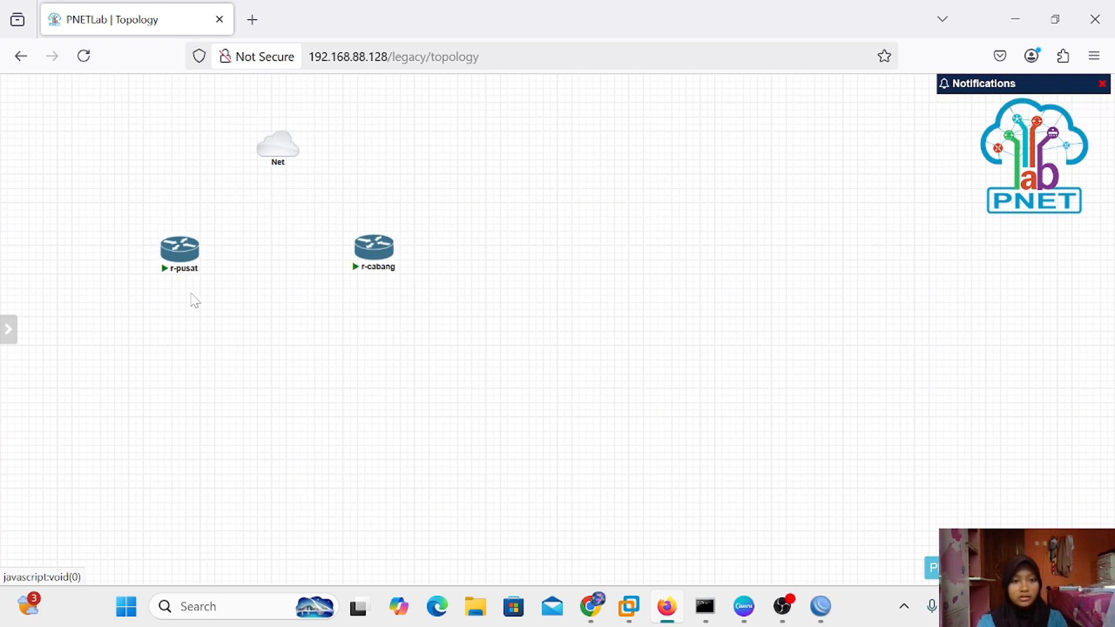
drag(186, 243, 222, 260)
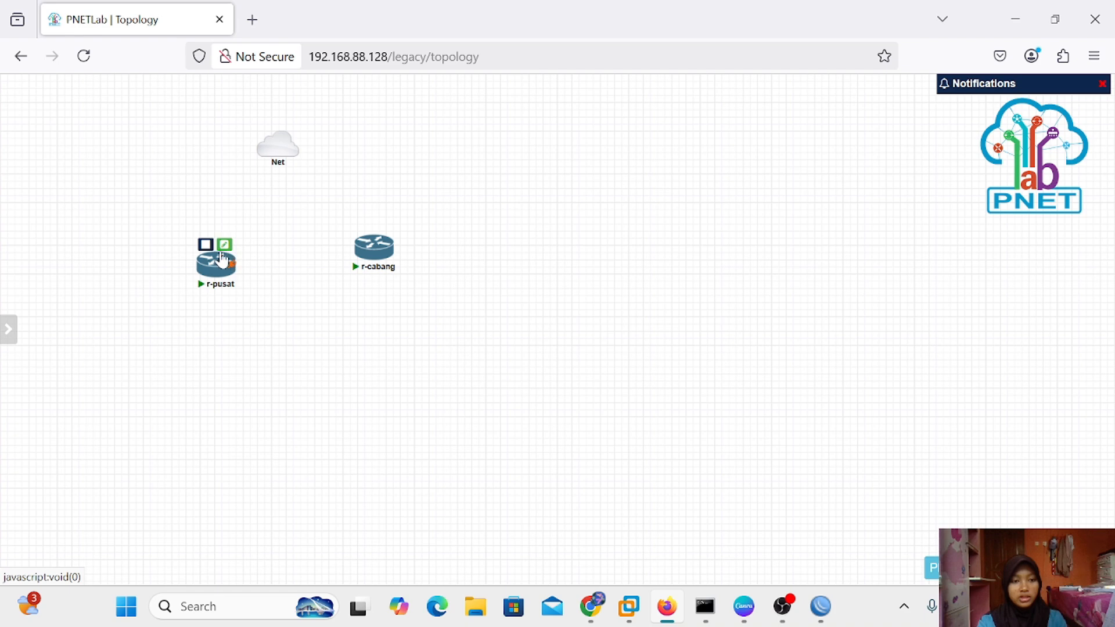
Open the r-pusat console and log in as admin with an empty password, skipping the password change
click(216, 271)
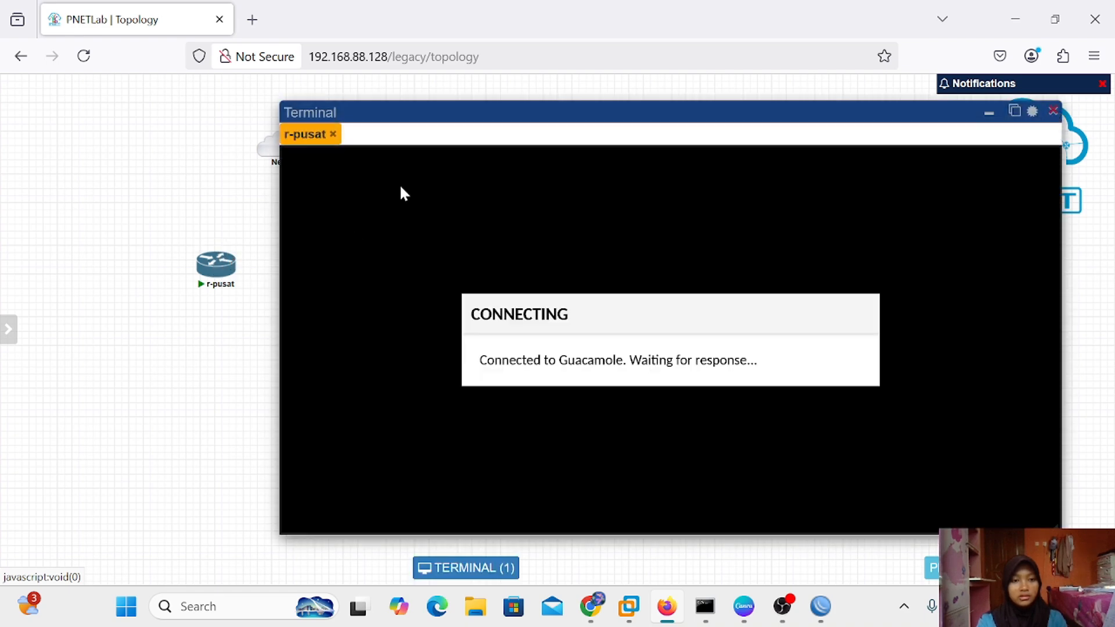
drag(425, 109, 383, 109)
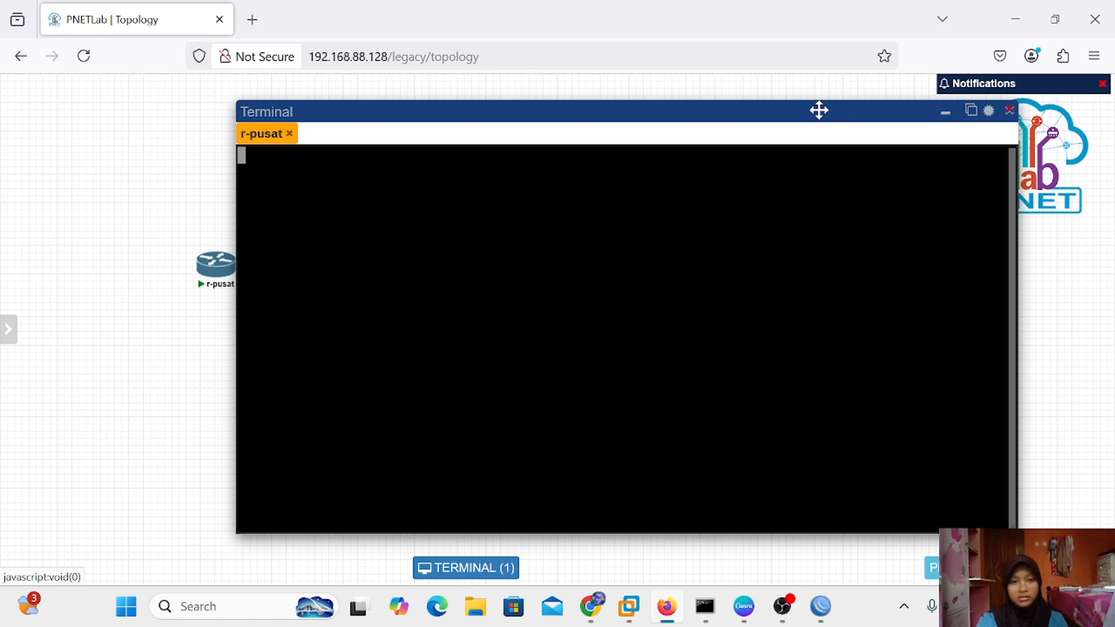
drag(818, 109, 756, 114)
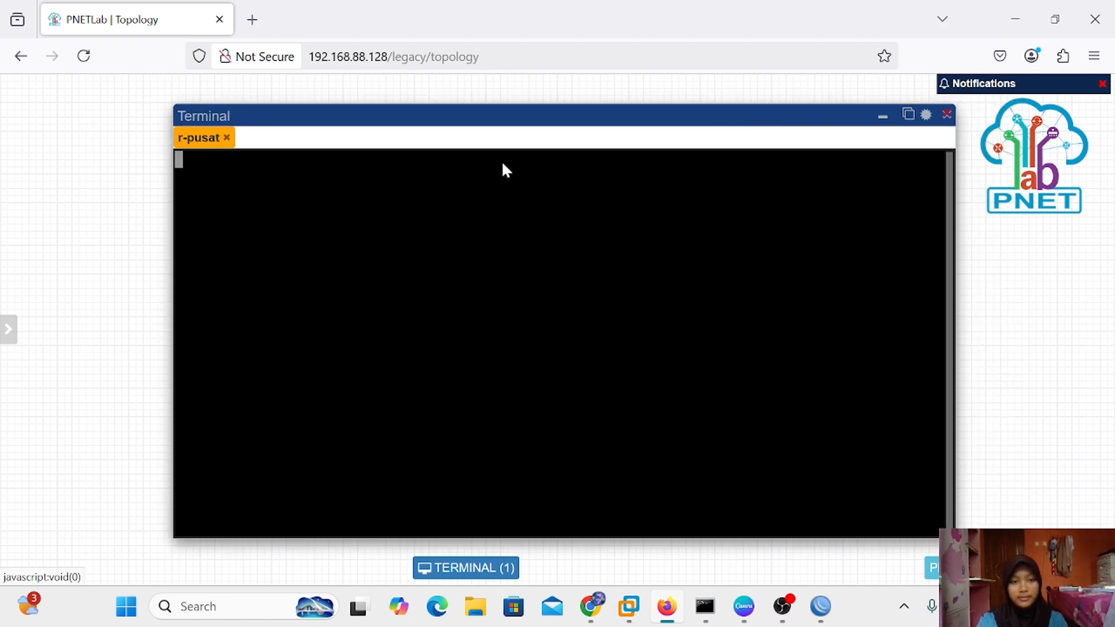
key(Return)
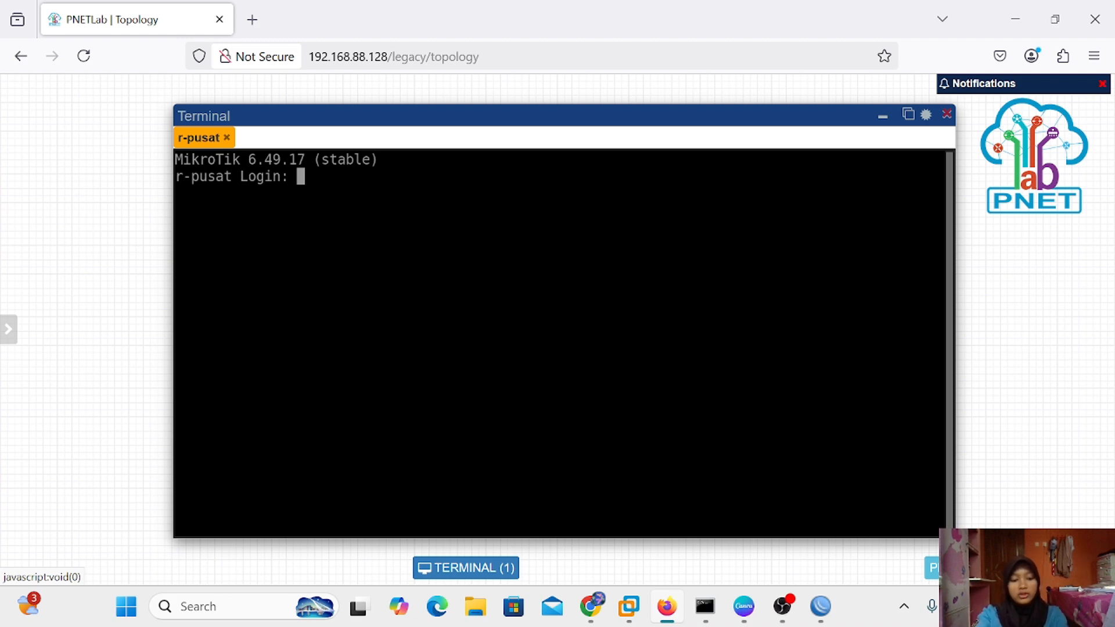
text(admin)
key(Return)
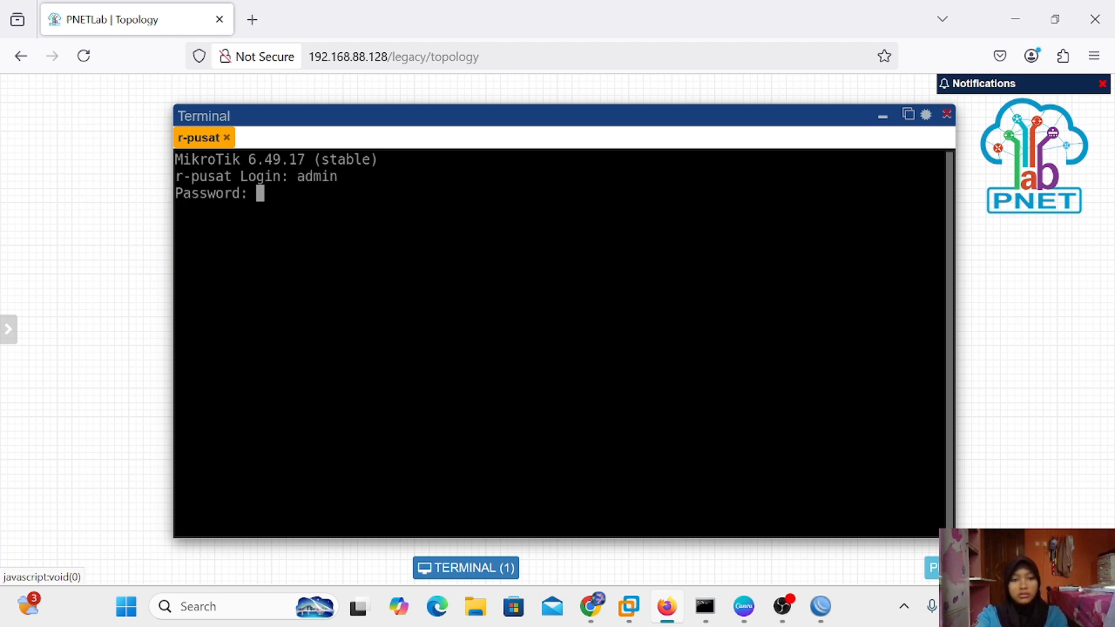
key(Return)
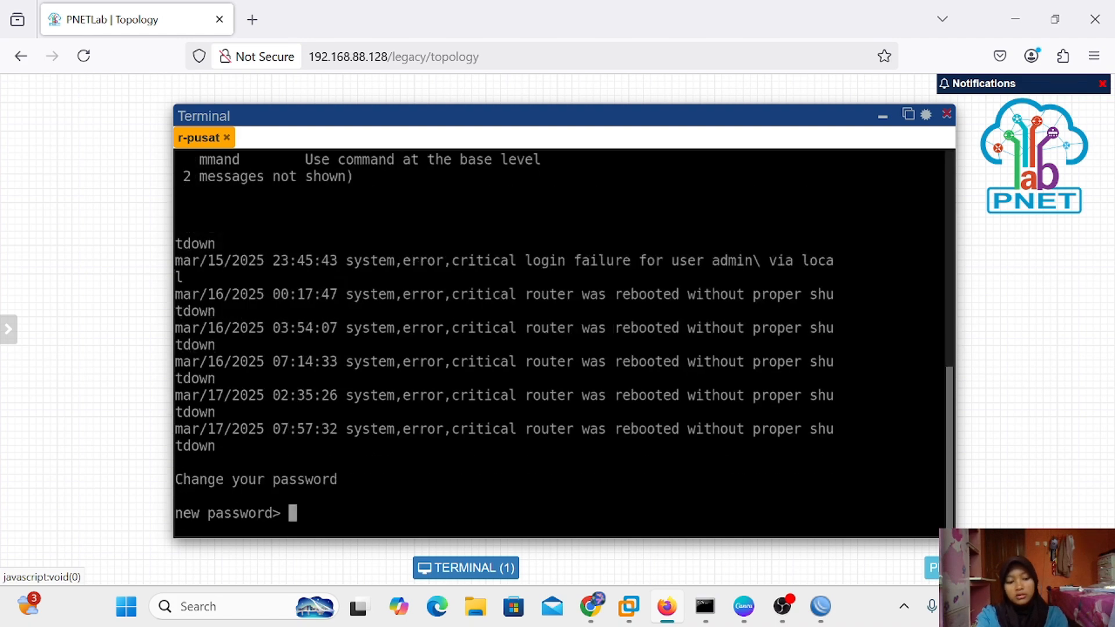
key(ctrl+c)
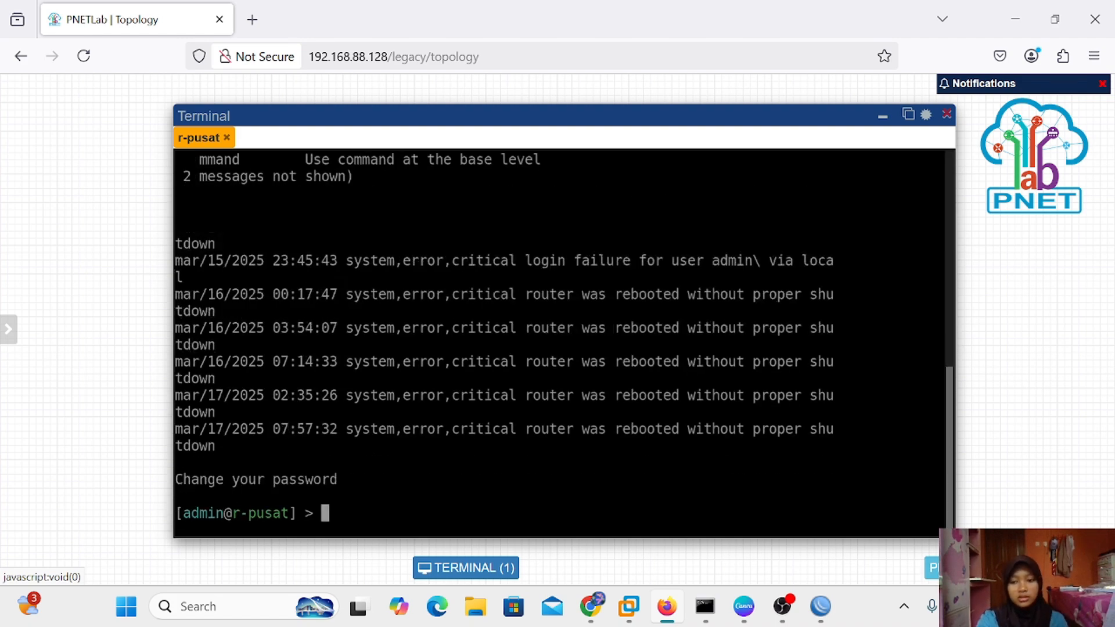
drag(953, 536, 972, 364)
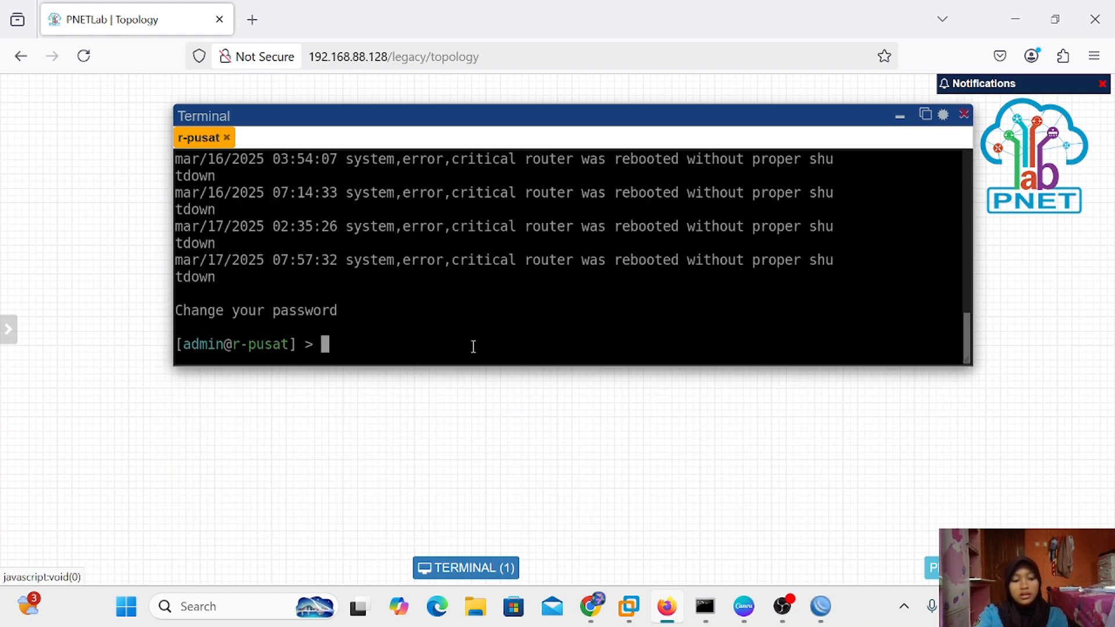
Run 'system identity set name=r-isp' to rename the router to r-isp
text(system)
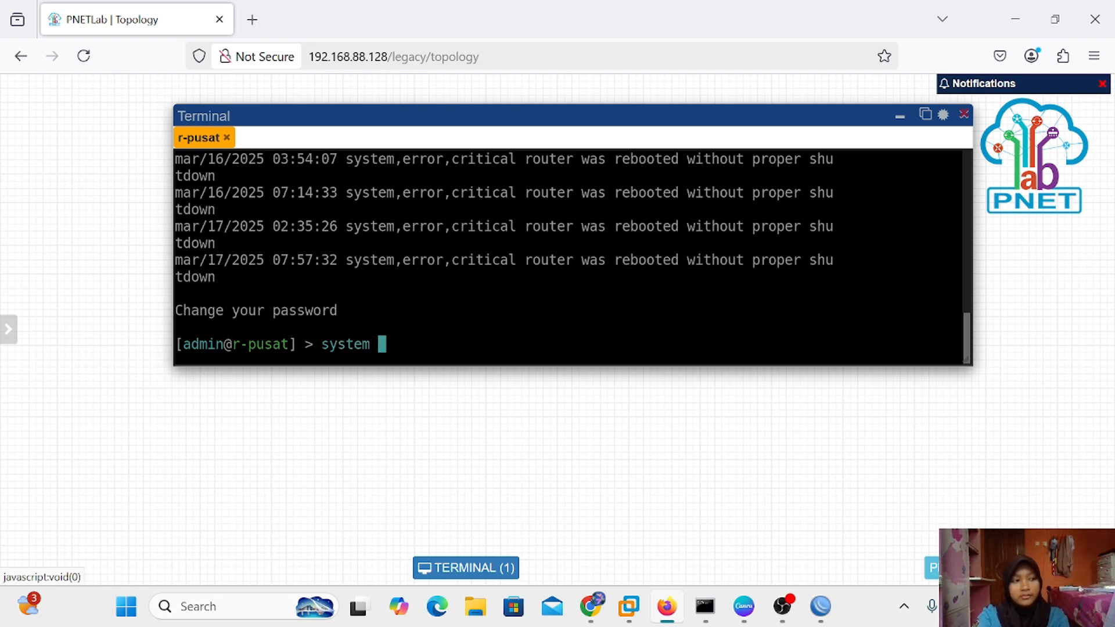
text(inde)
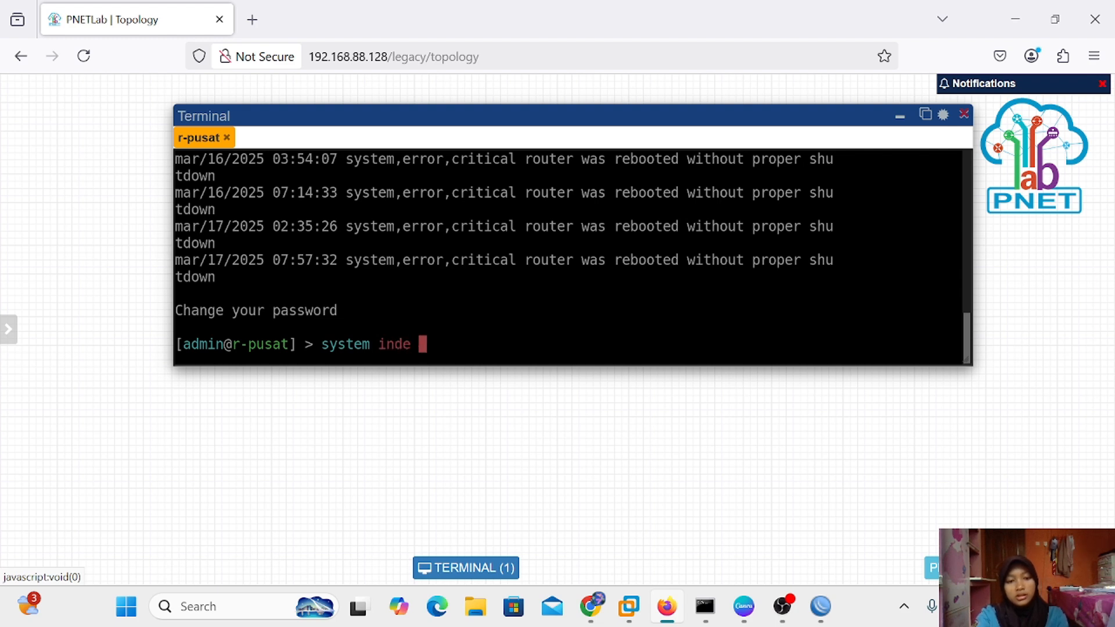
key(BackSpace)
key(BackSpace)
key(BackSpace)
key(BackSpace)
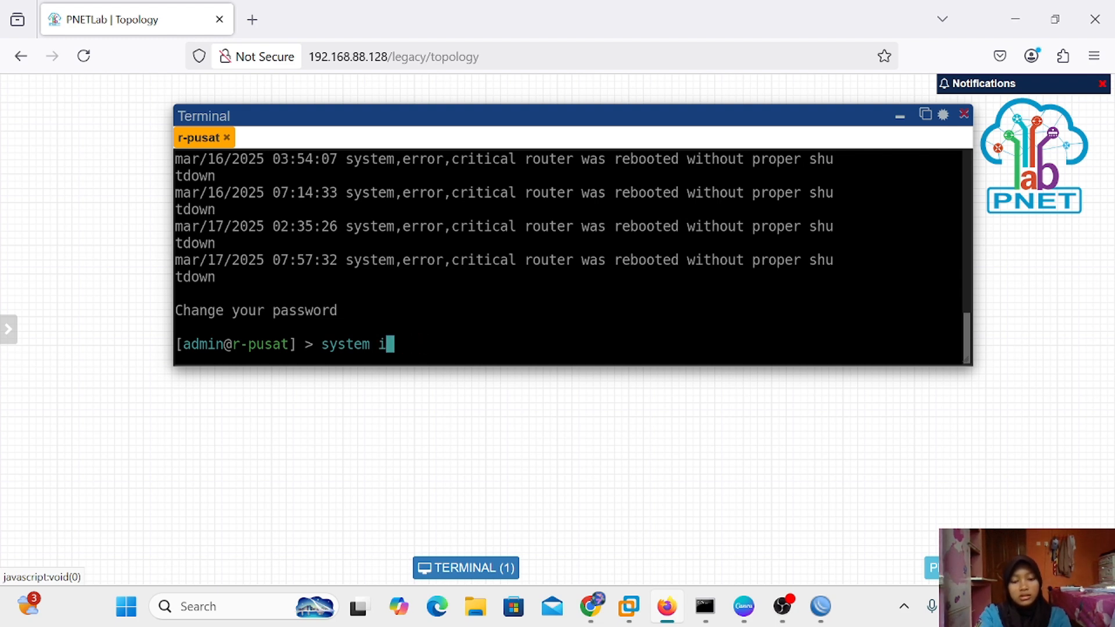
text(de)
key(Tab)
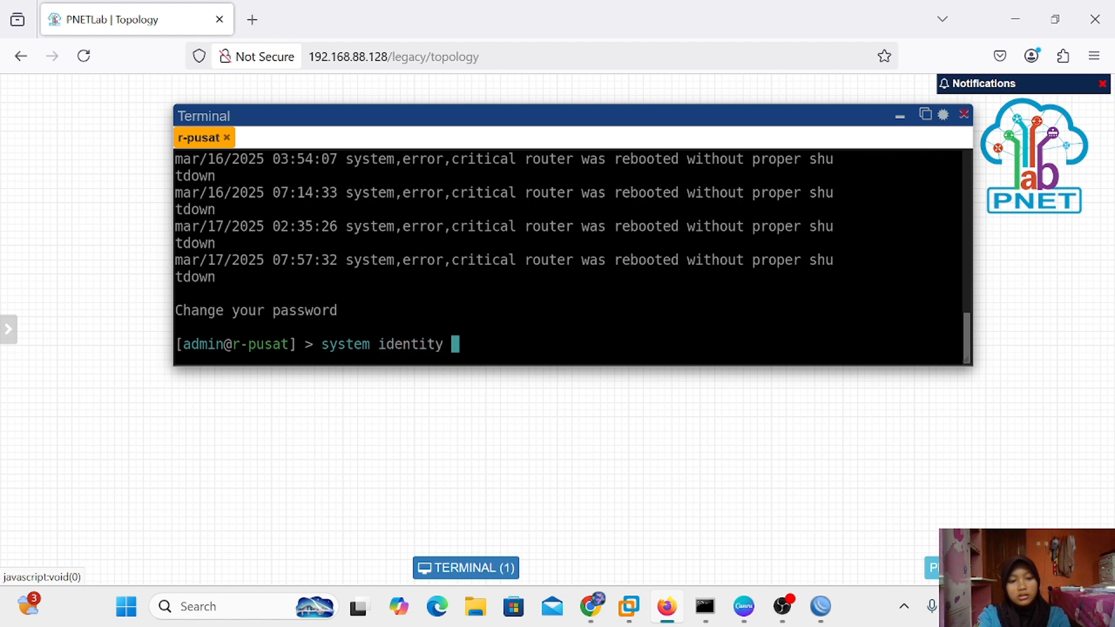
text(set na)
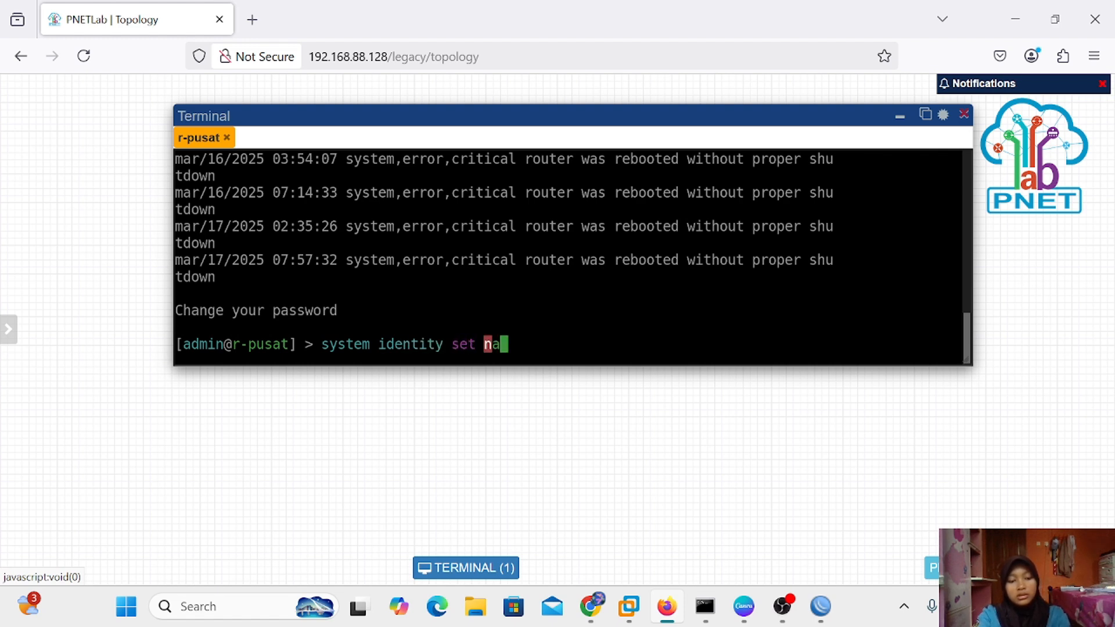
key(Tab)
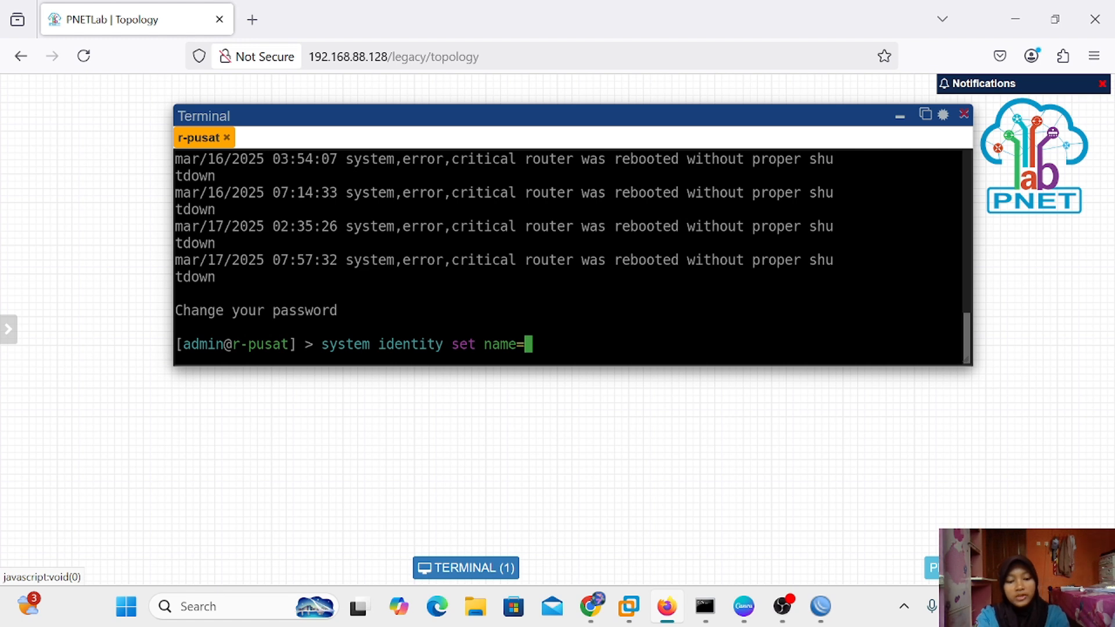
text(r)
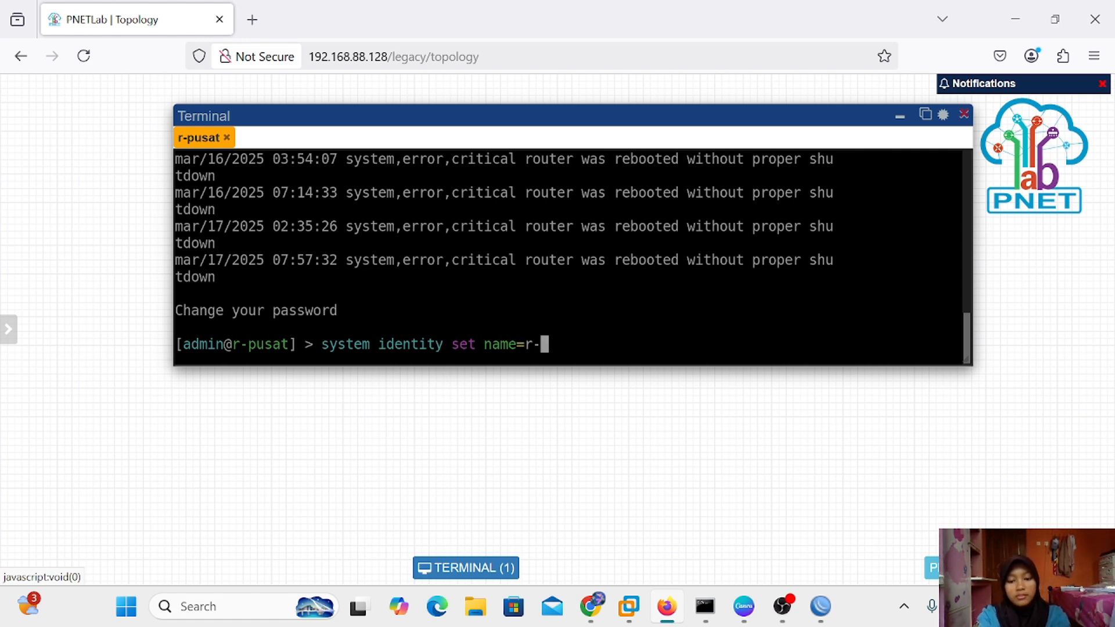
text(-isp)
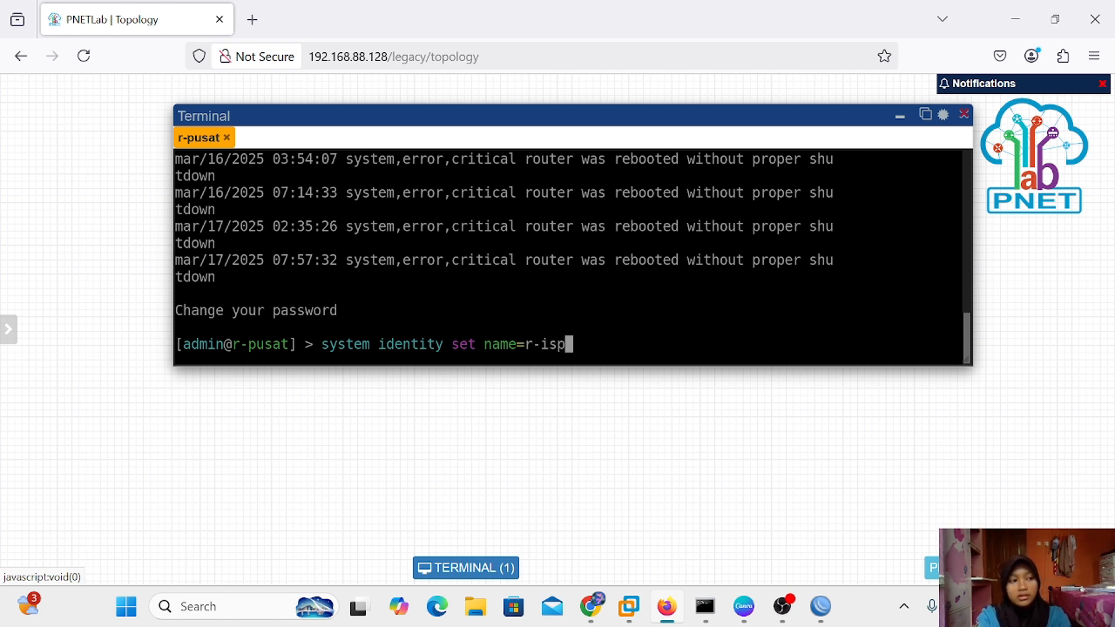
key(Return)
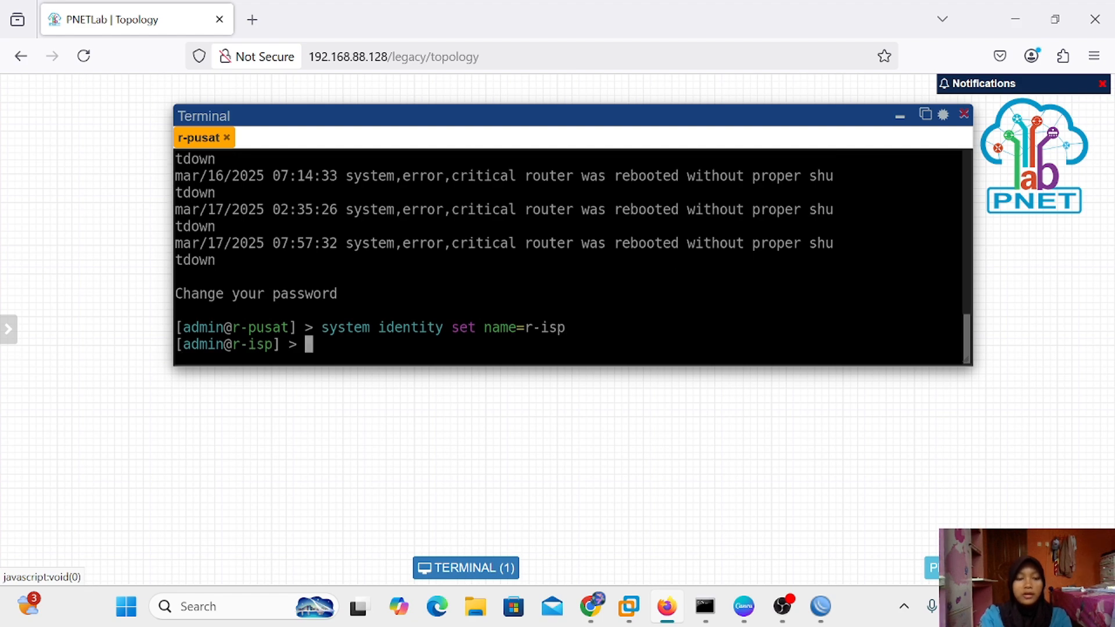
Link r-pusat eth1 to the Net cloud and eth2 to r-cabang eth1, arranging the nodes
click(902, 116)
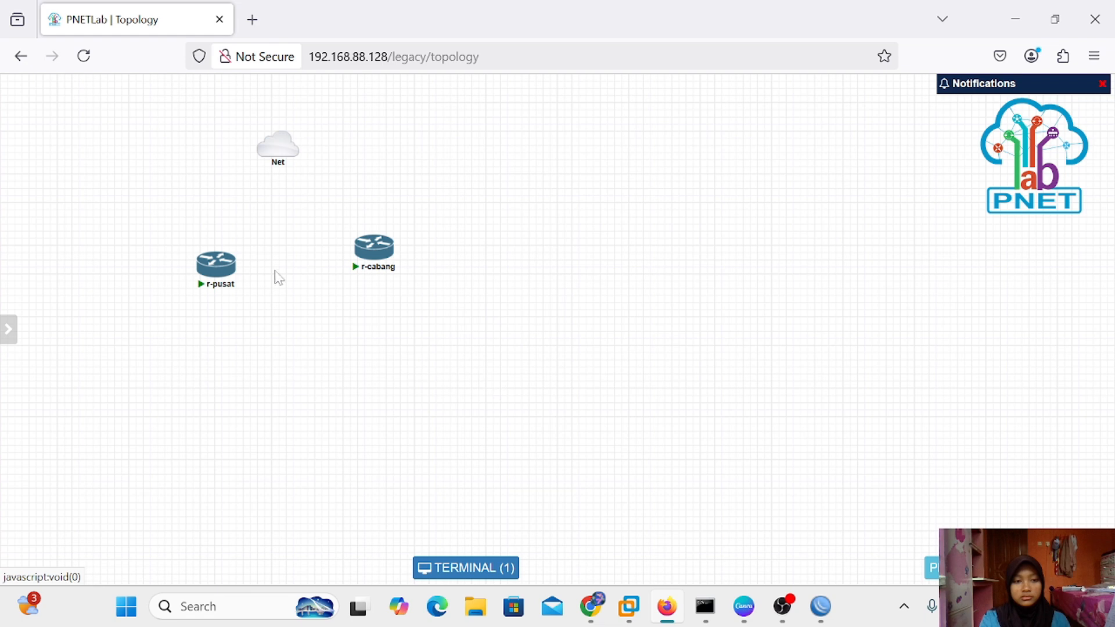
mouse_move(218, 268)
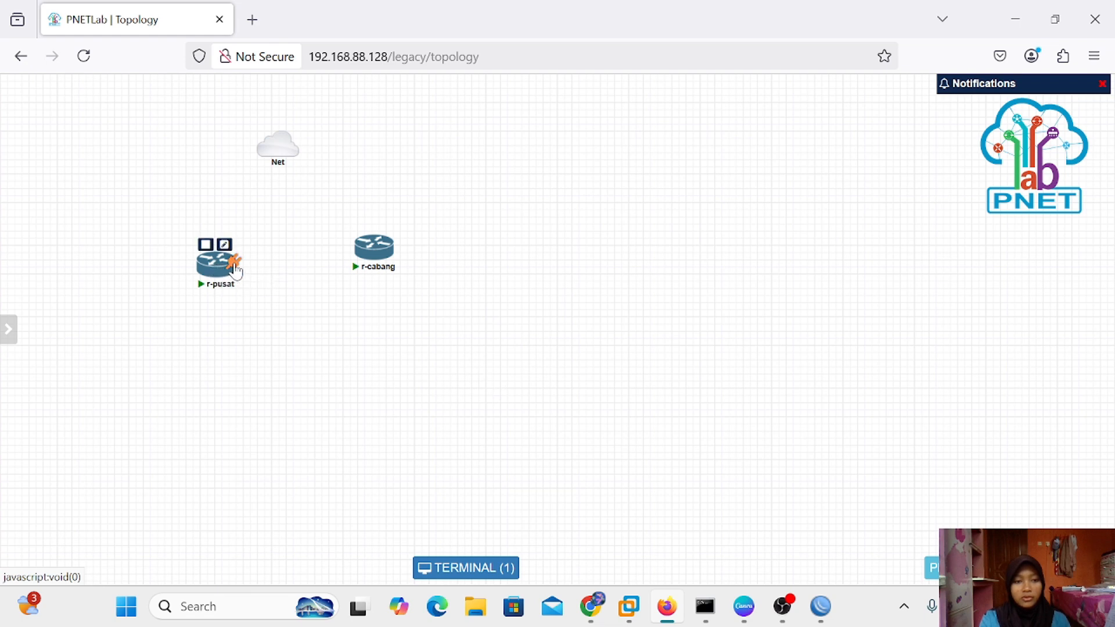
drag(232, 263, 278, 143)
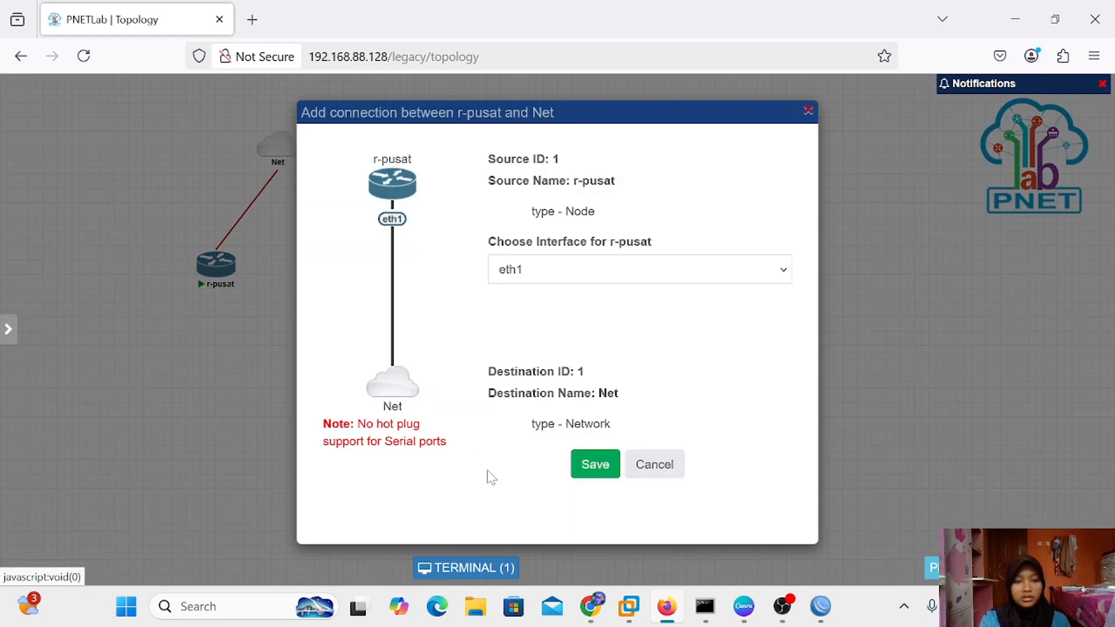
click(589, 472)
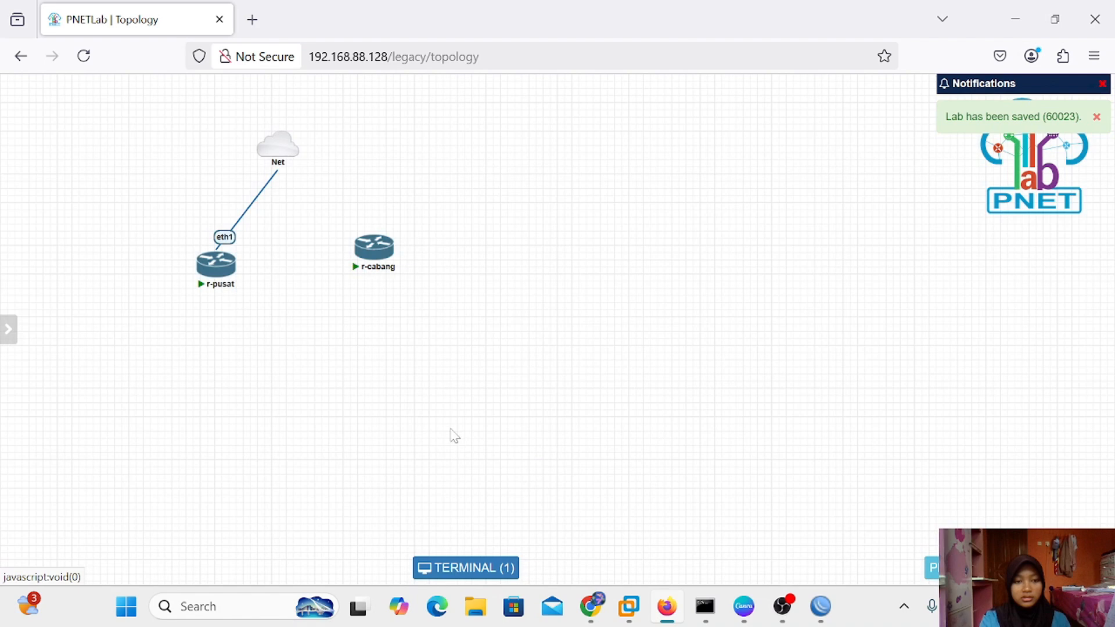
mouse_move(216, 260)
drag(216, 262, 276, 268)
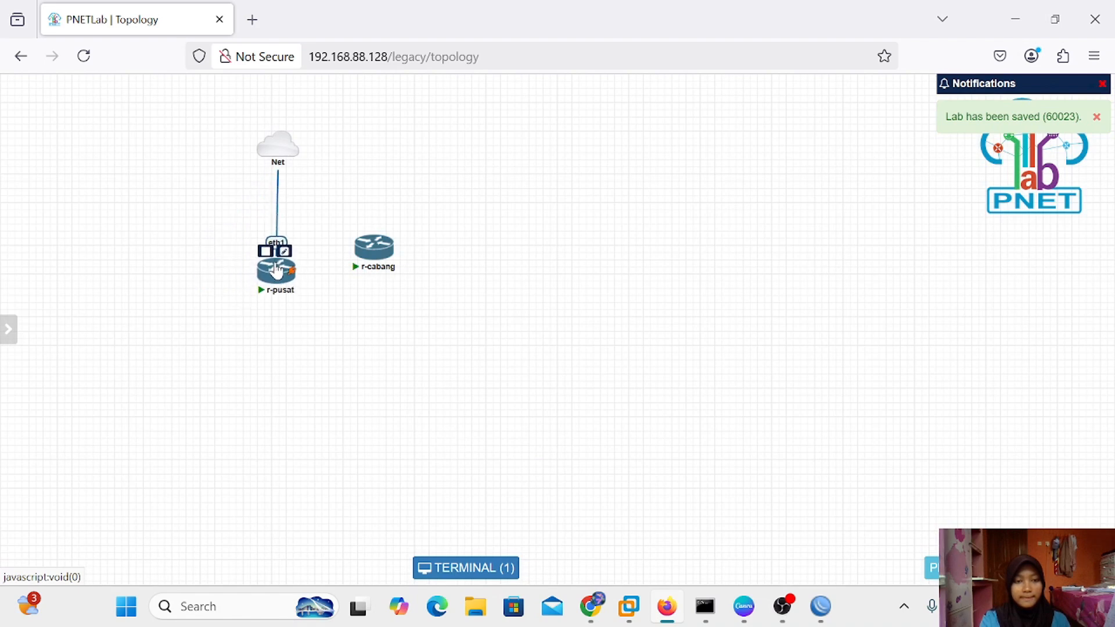
mouse_move(385, 271)
drag(385, 271, 277, 270)
click(595, 540)
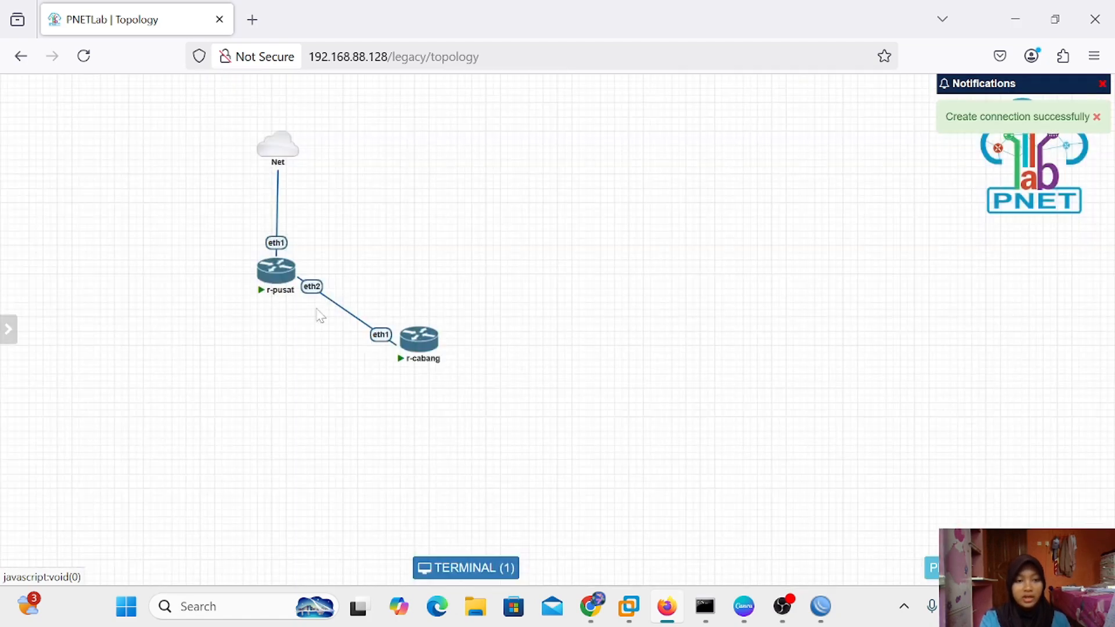
Rename the r-pusat node to r-isp and save it
click(284, 252)
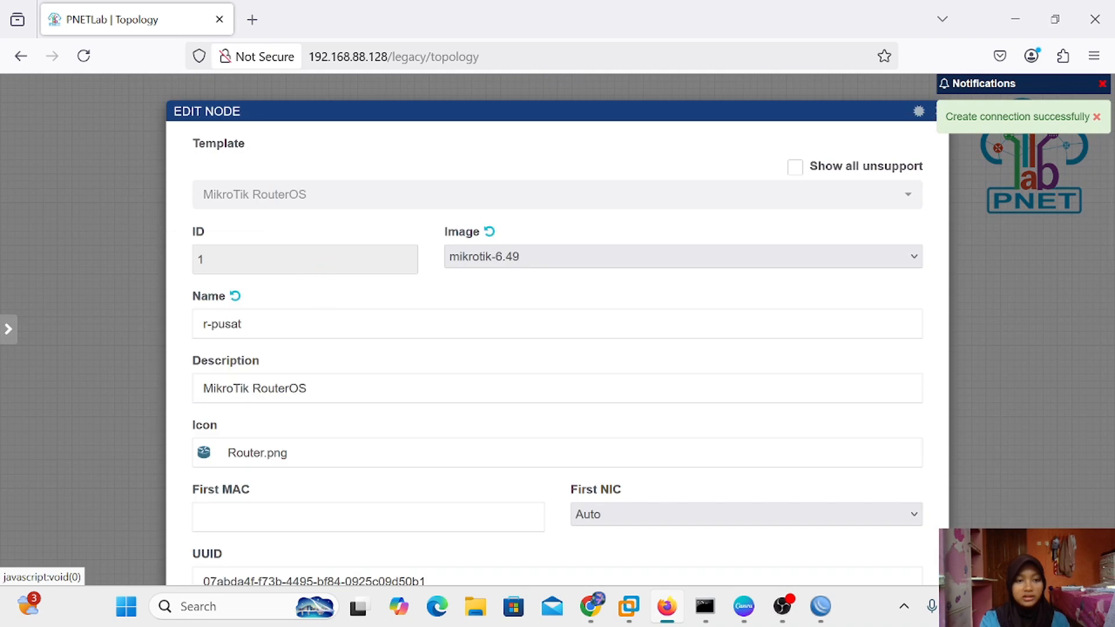
click(244, 324)
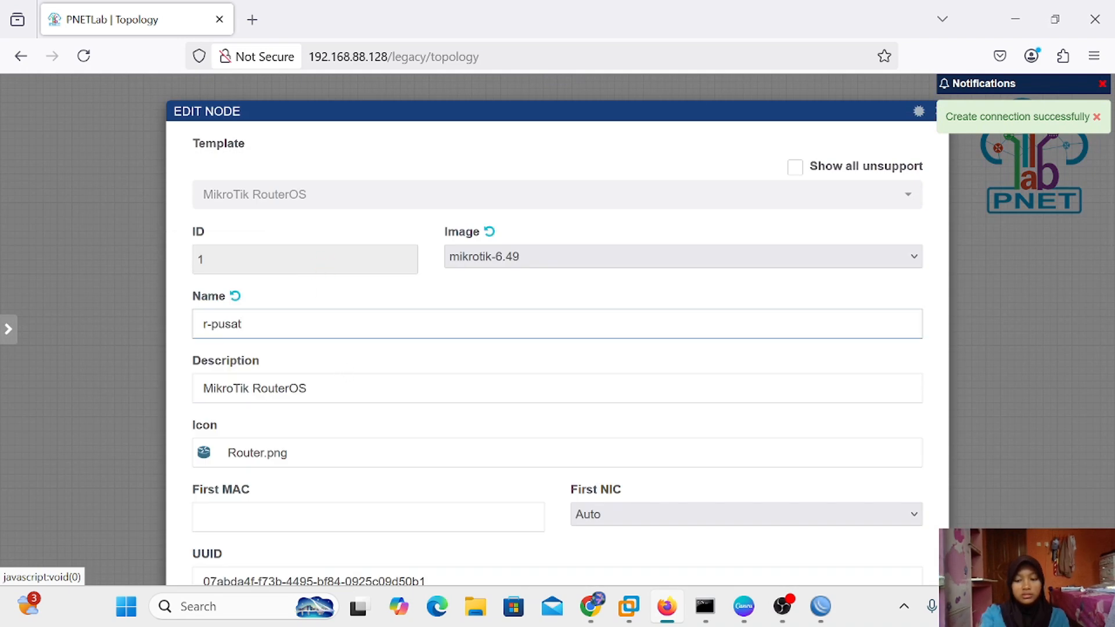
key(BackSpace)
key(BackSpace)
key(BackSpace)
key(BackSpace)
key(BackSpace)
text(is)
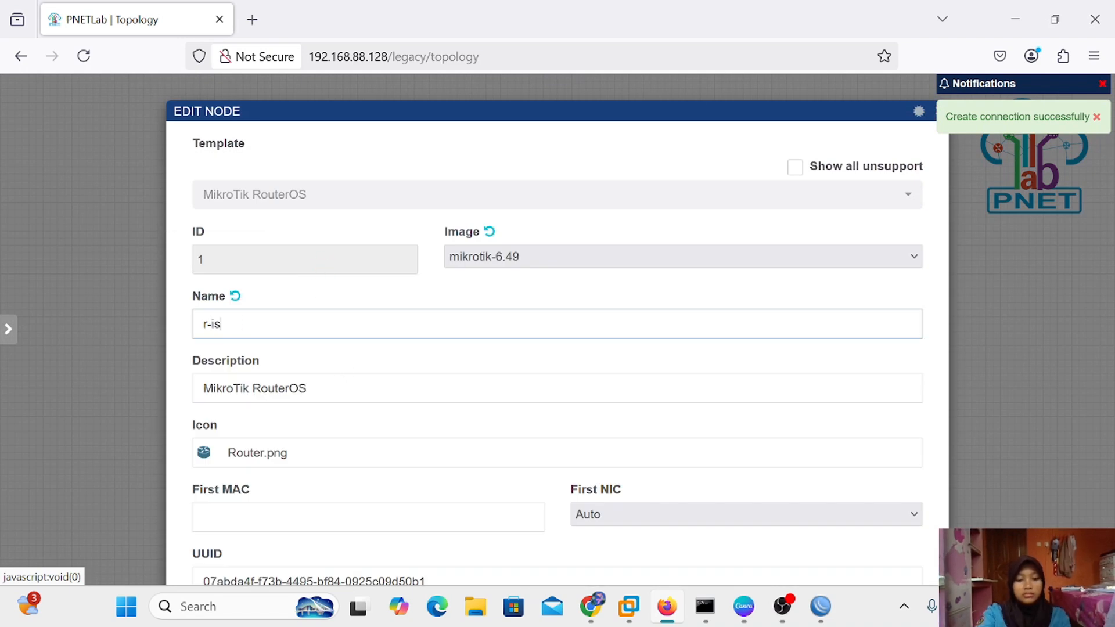
text(p)
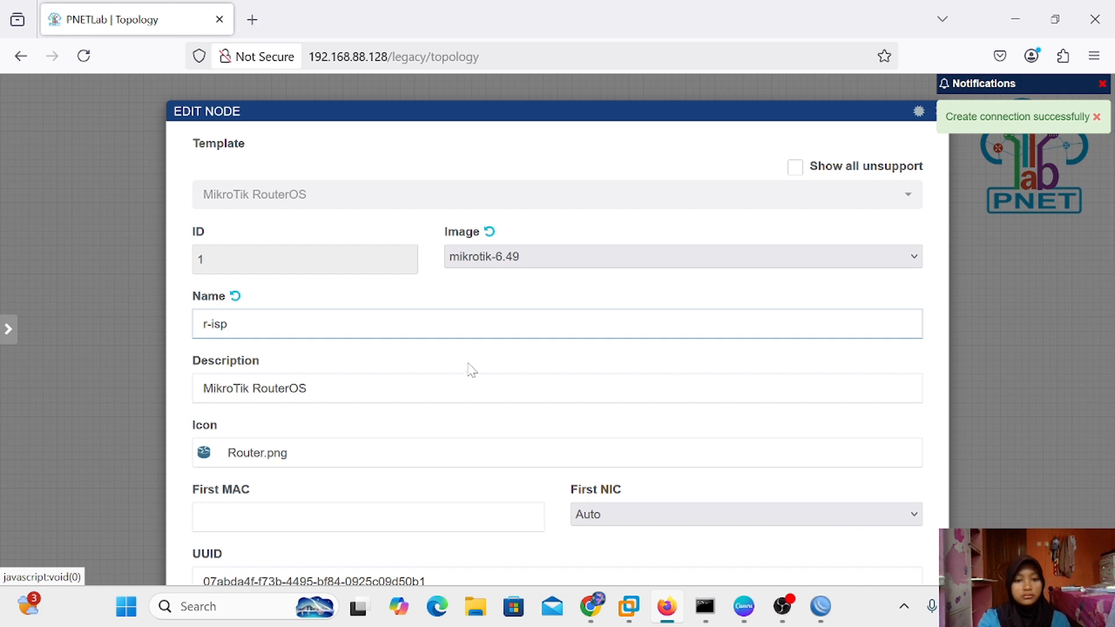
scroll(472, 370, down, 10)
click(520, 528)
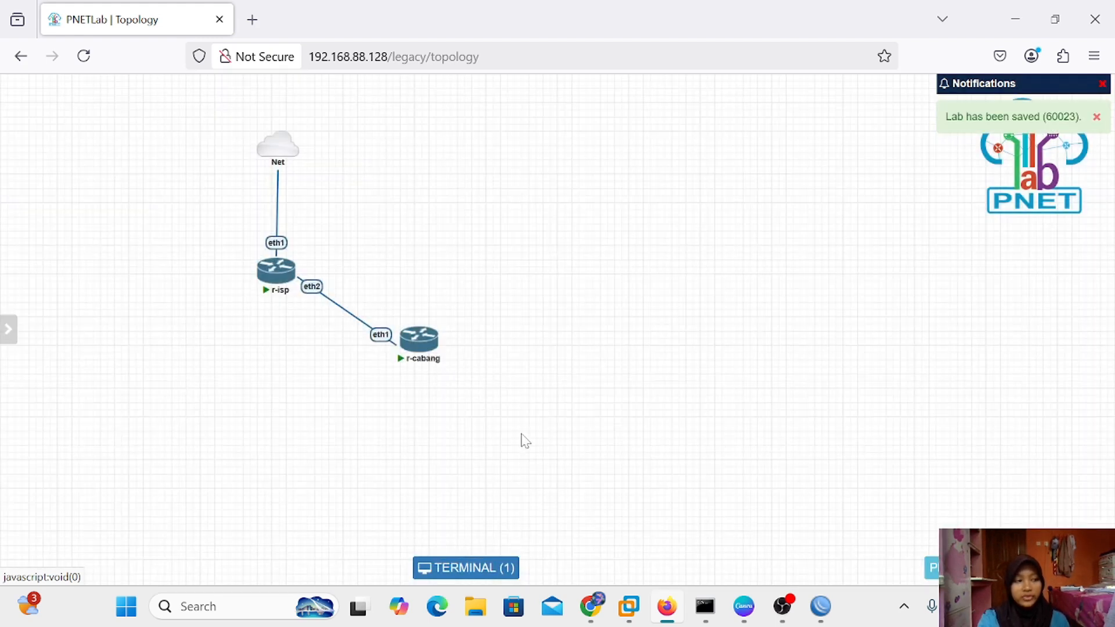
Cancel the timed-out WinBox connection to 10.0.137.147 and return to the login form
mouse_move(820, 606)
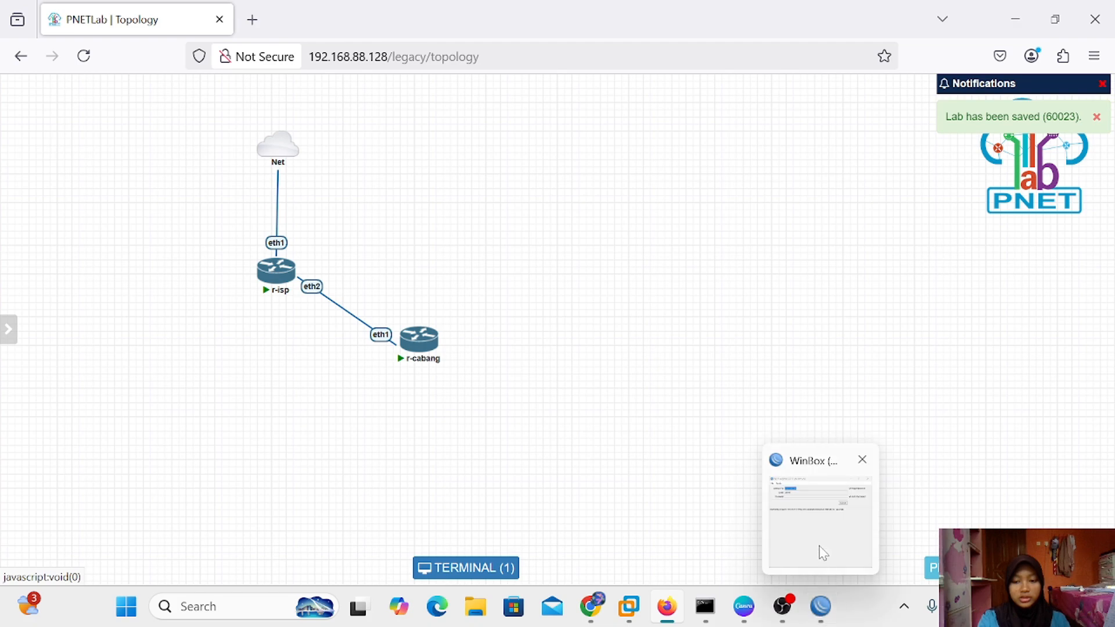
click(821, 551)
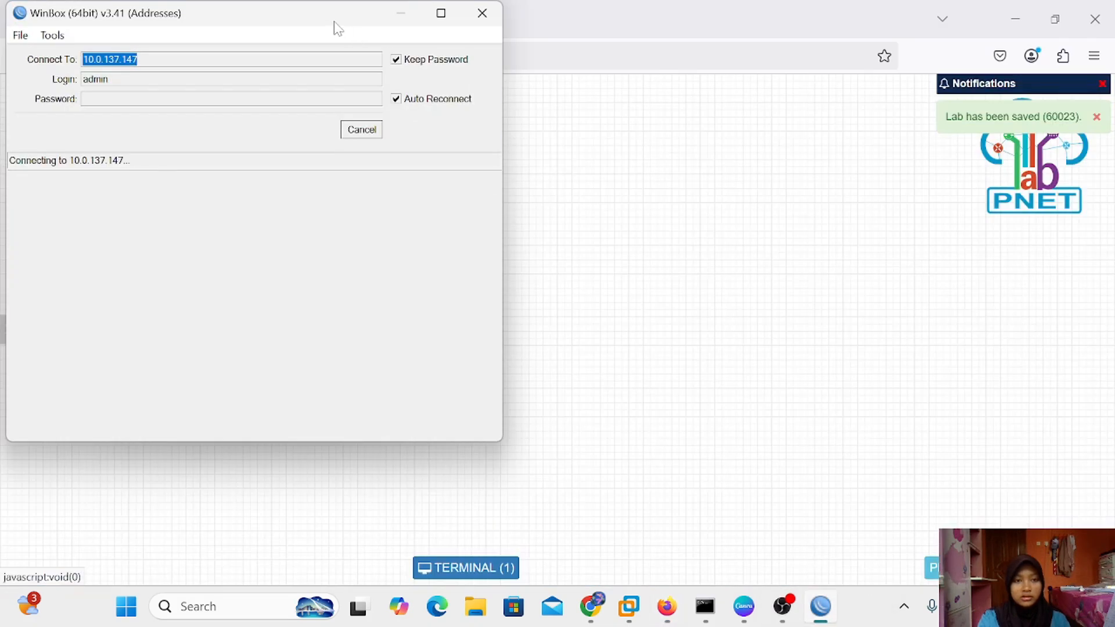
drag(336, 27, 760, 132)
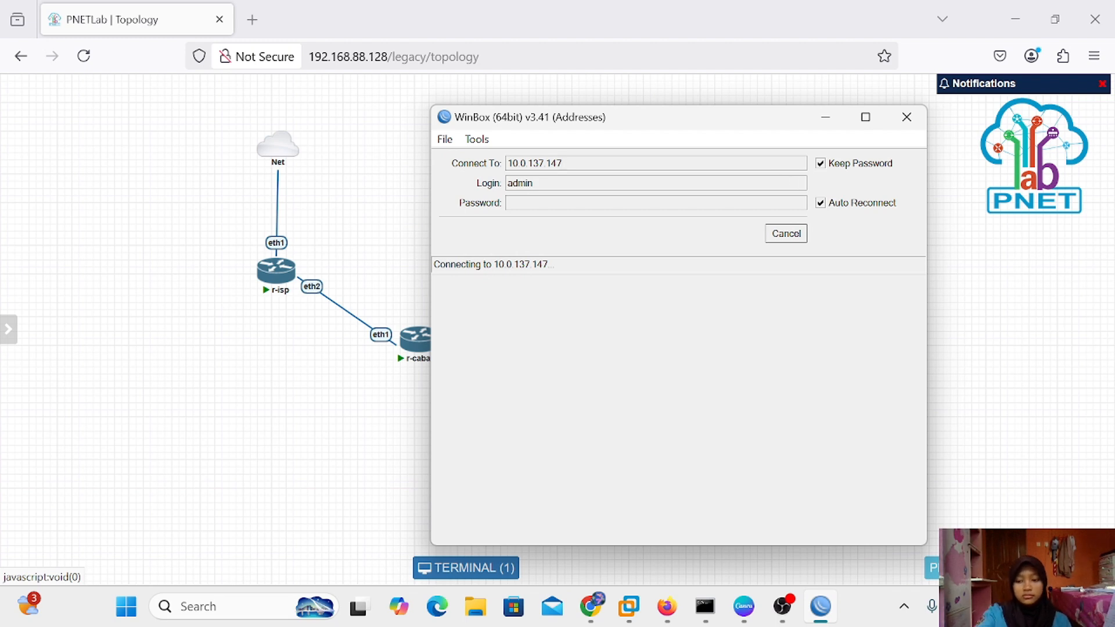
click(786, 233)
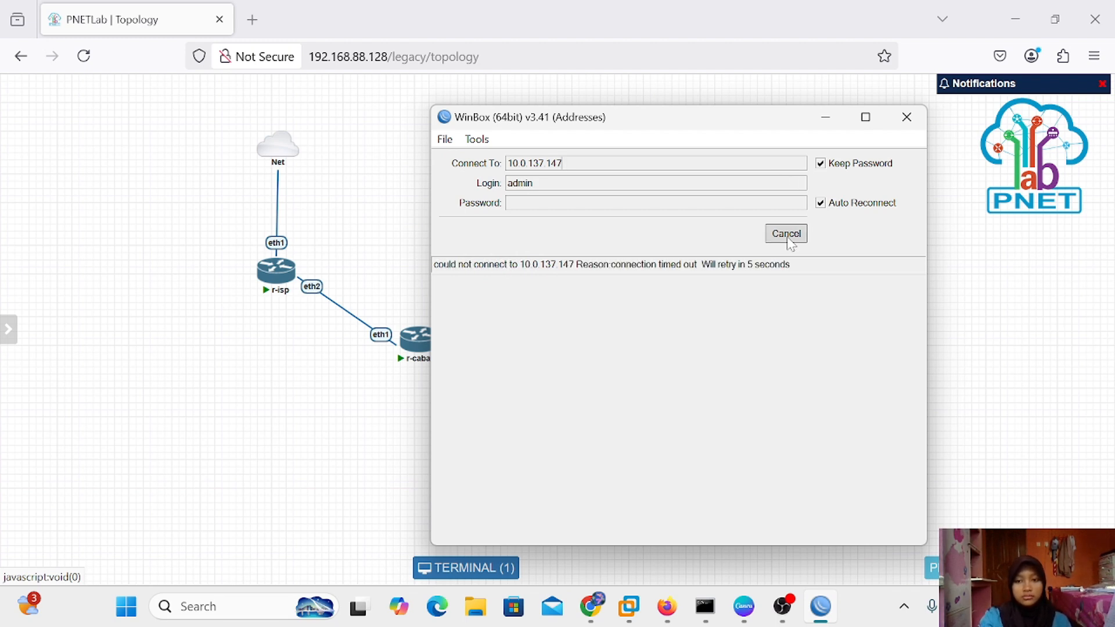
key(Right)
Connect WinBox to 10.0.137.146, dismissing the expired-password prompt and closing the route list
key(BackSpace)
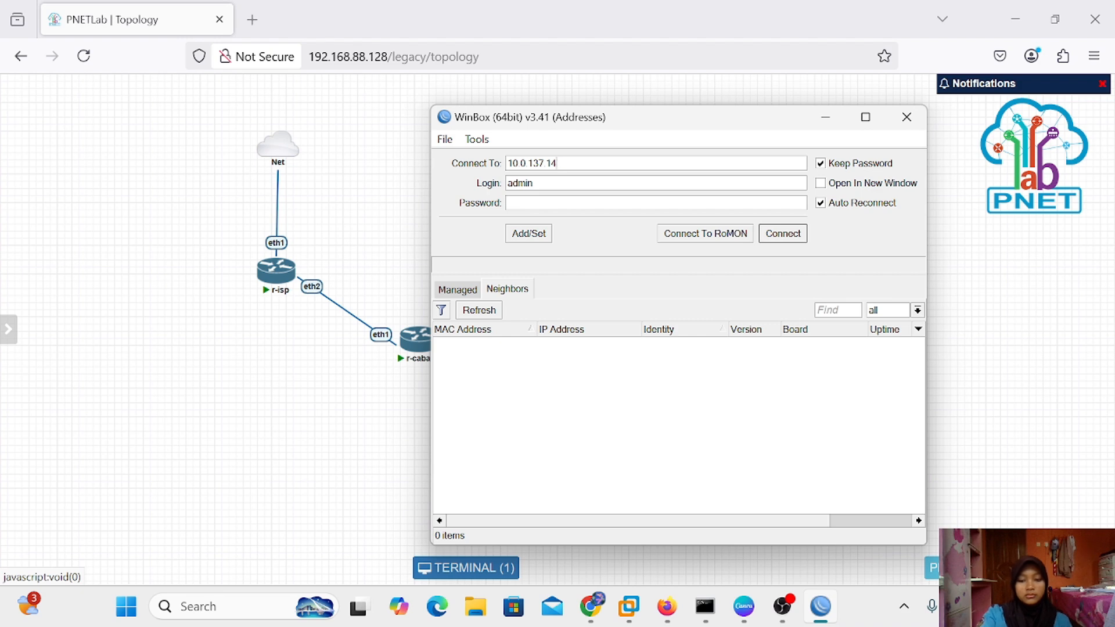
text(6)
click(781, 233)
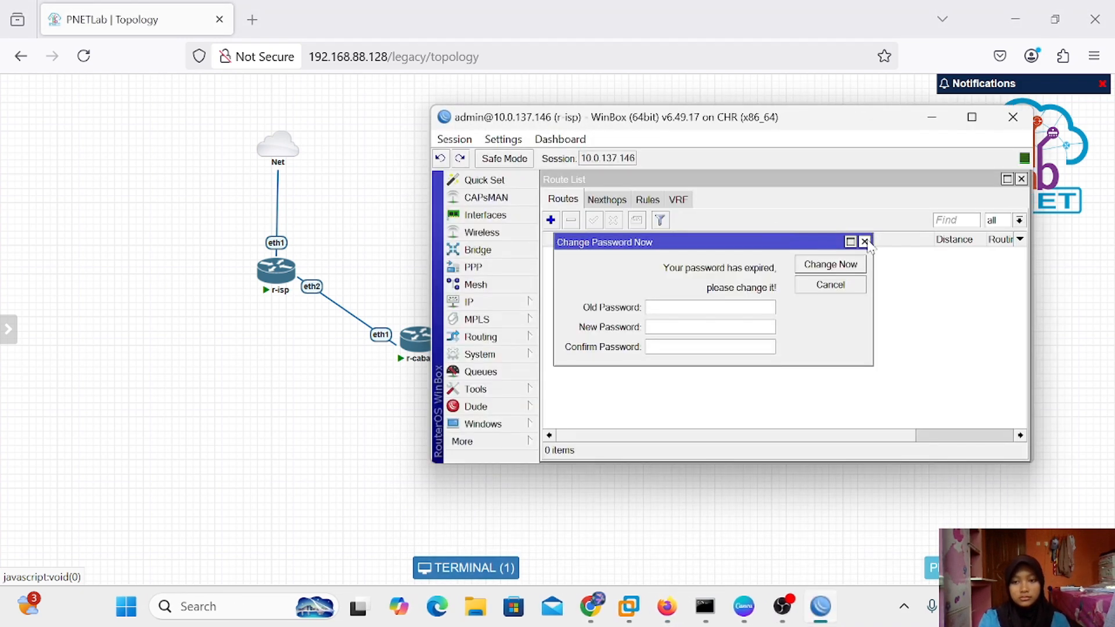
click(867, 243)
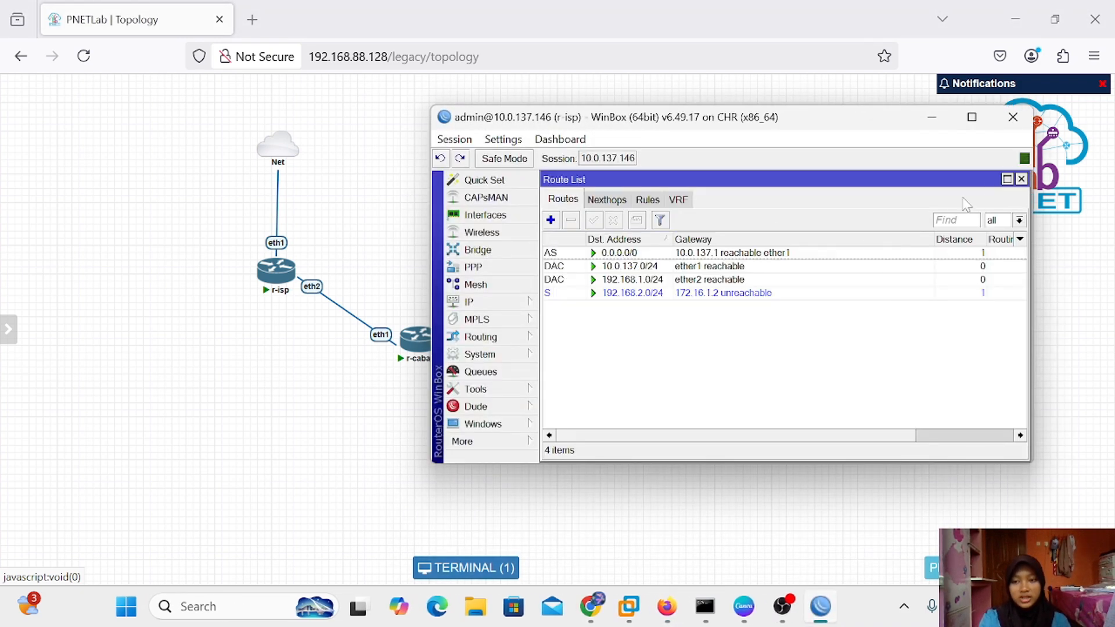
click(1021, 179)
drag(815, 116, 778, 114)
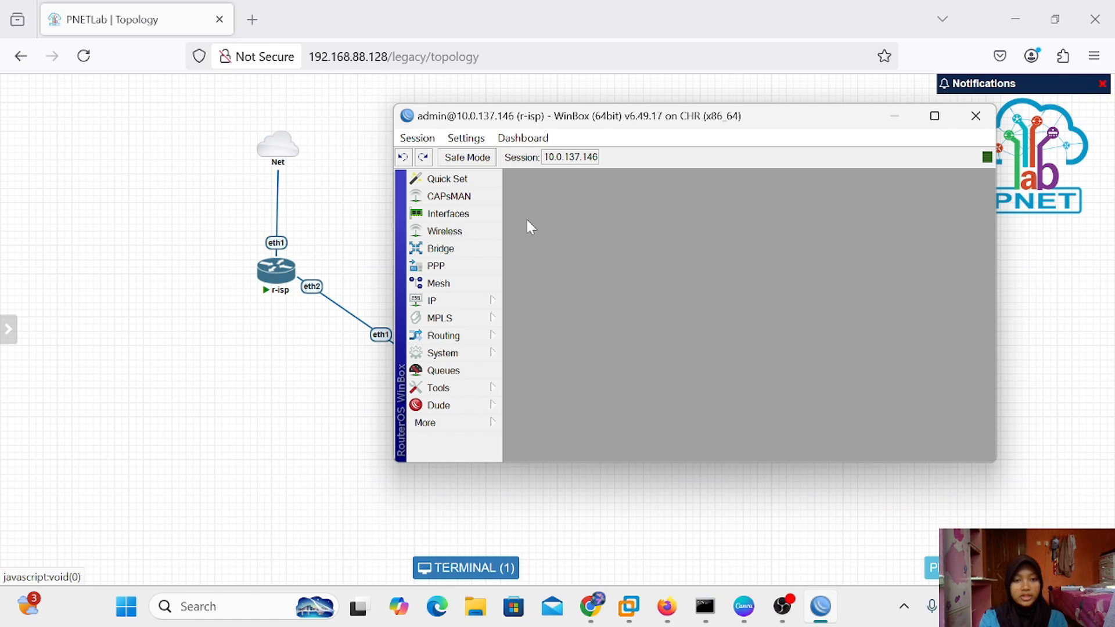
Delete the disabled bridge and the EoIP tunnel from the interface list
click(448, 213)
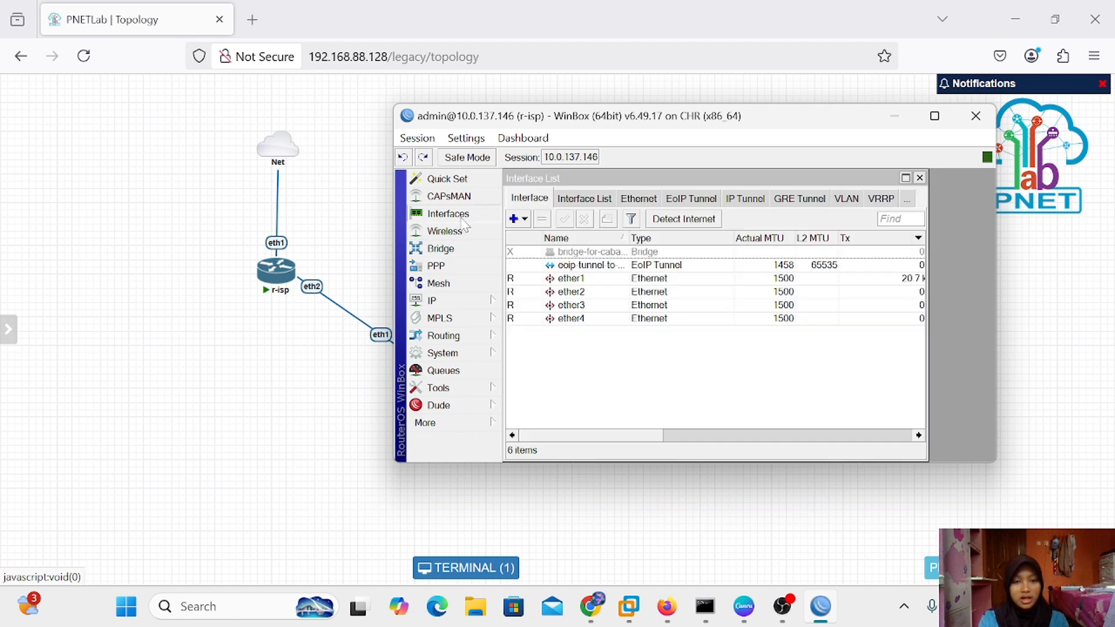
click(594, 252)
click(541, 219)
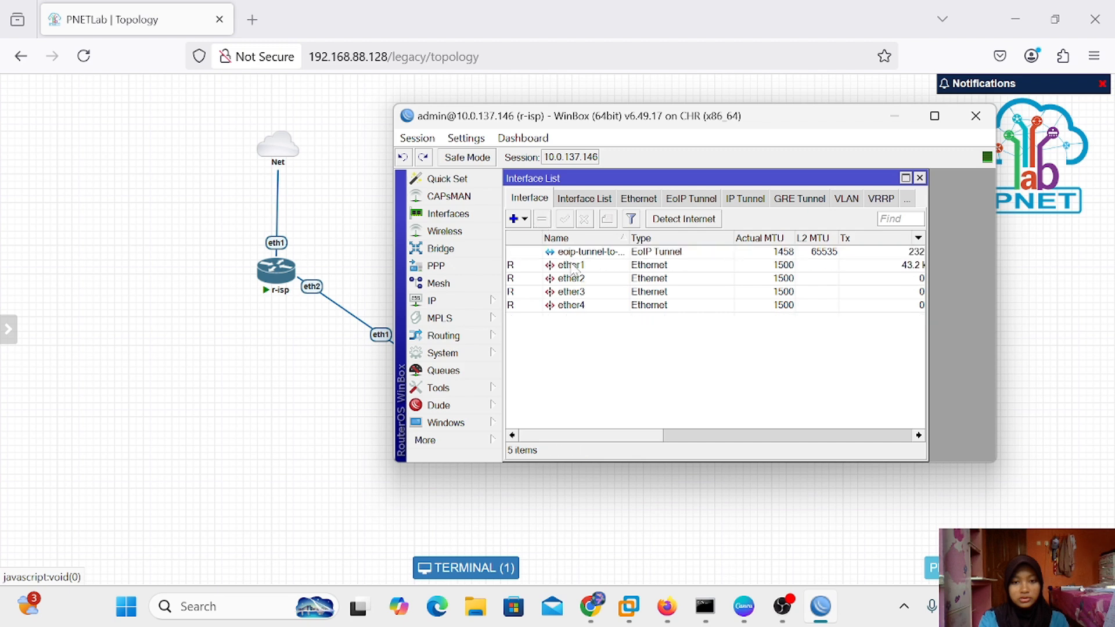
click(541, 220)
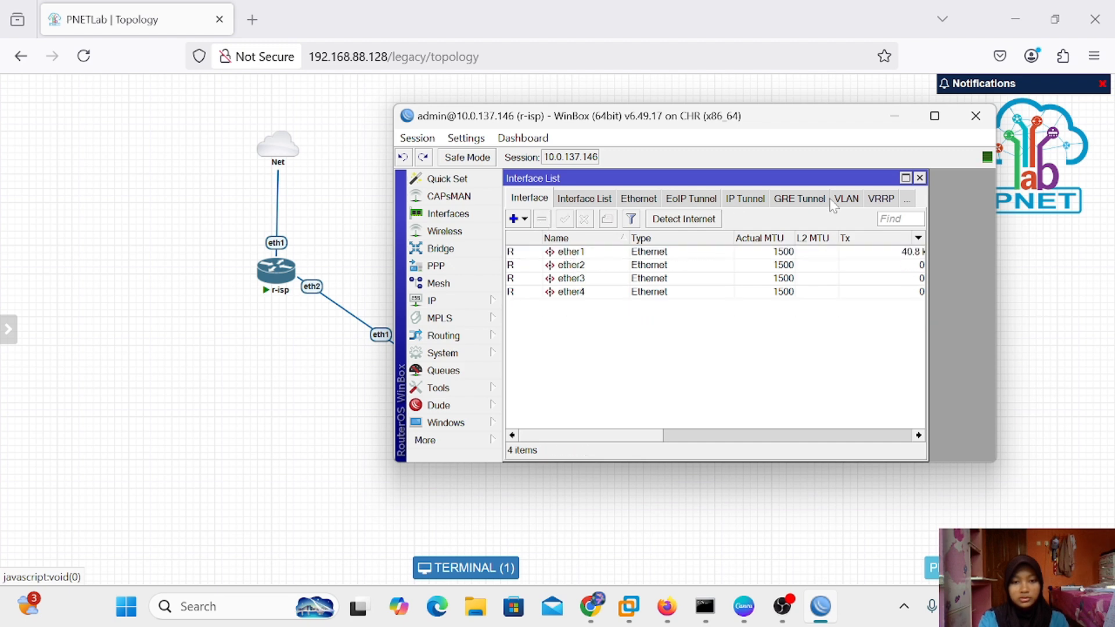
click(920, 179)
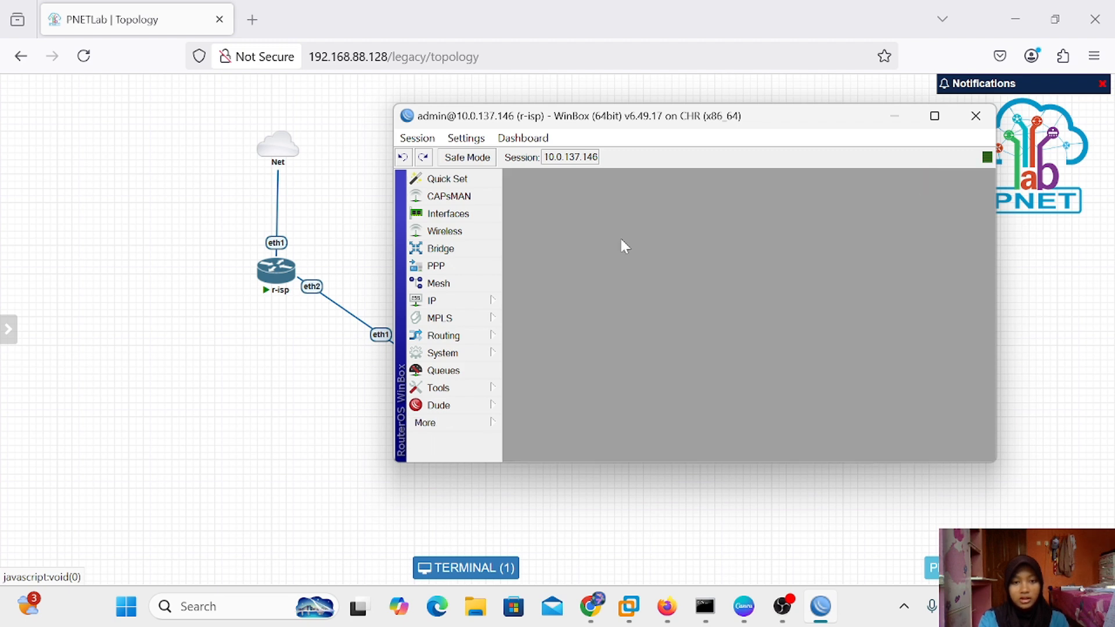
Remove the ether2 and unknown bridge ports, then check the other Bridge tabs for leftovers
click(455, 253)
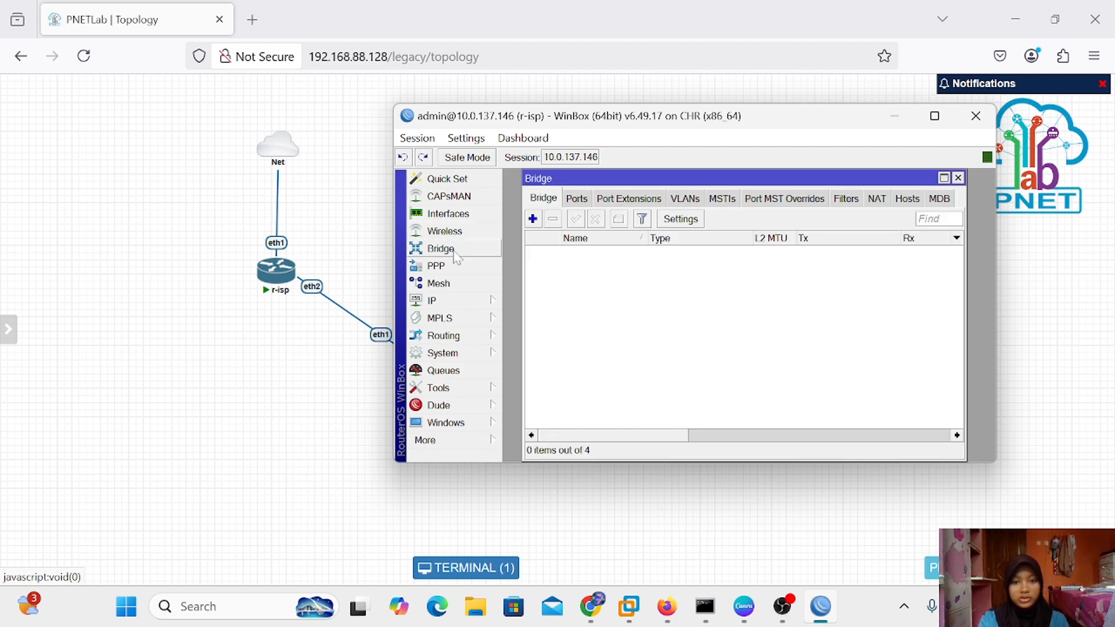
click(583, 201)
double_click(601, 253)
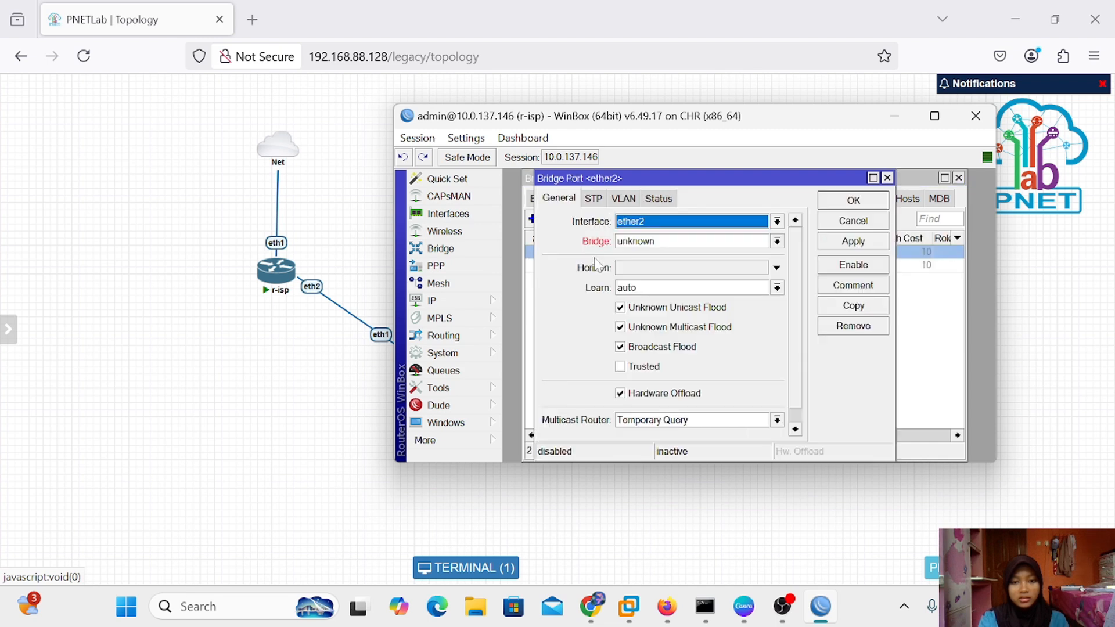
click(886, 178)
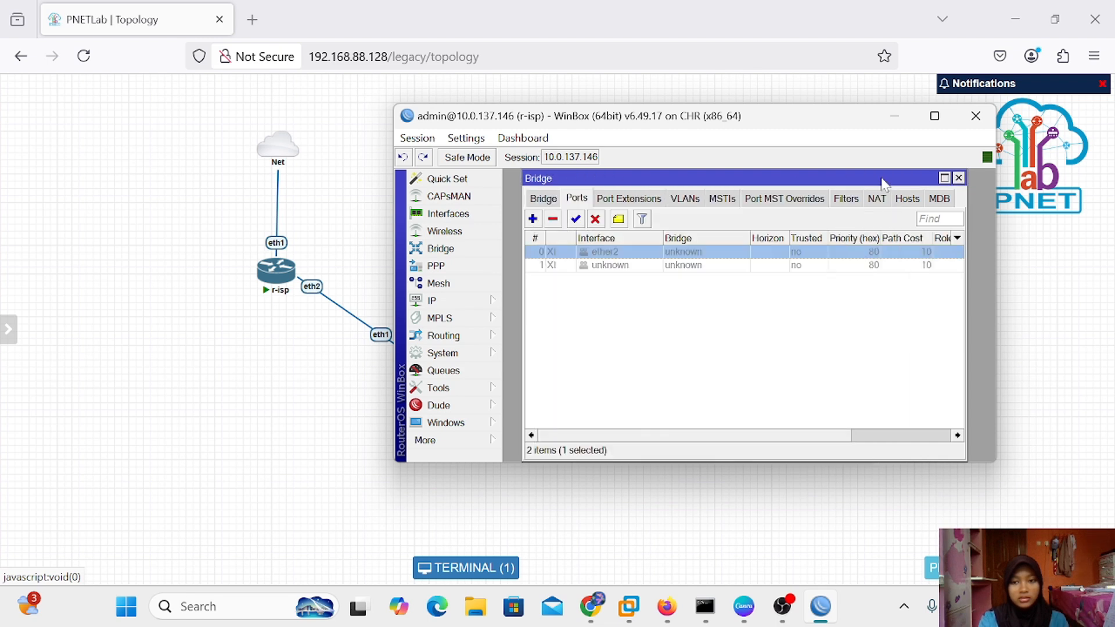
click(553, 221)
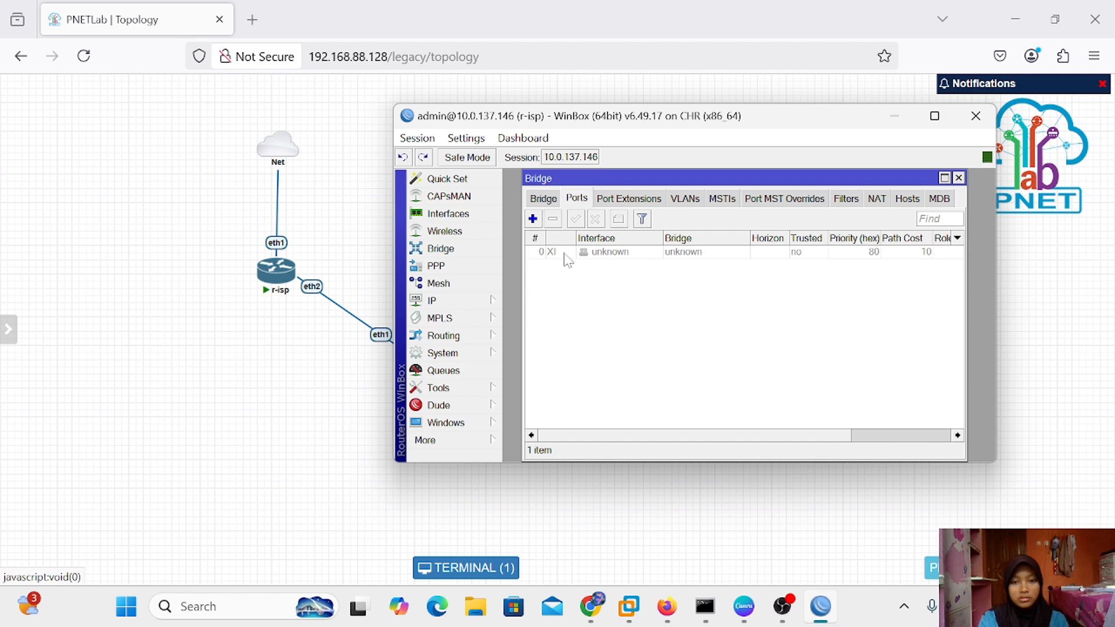
click(566, 255)
click(555, 218)
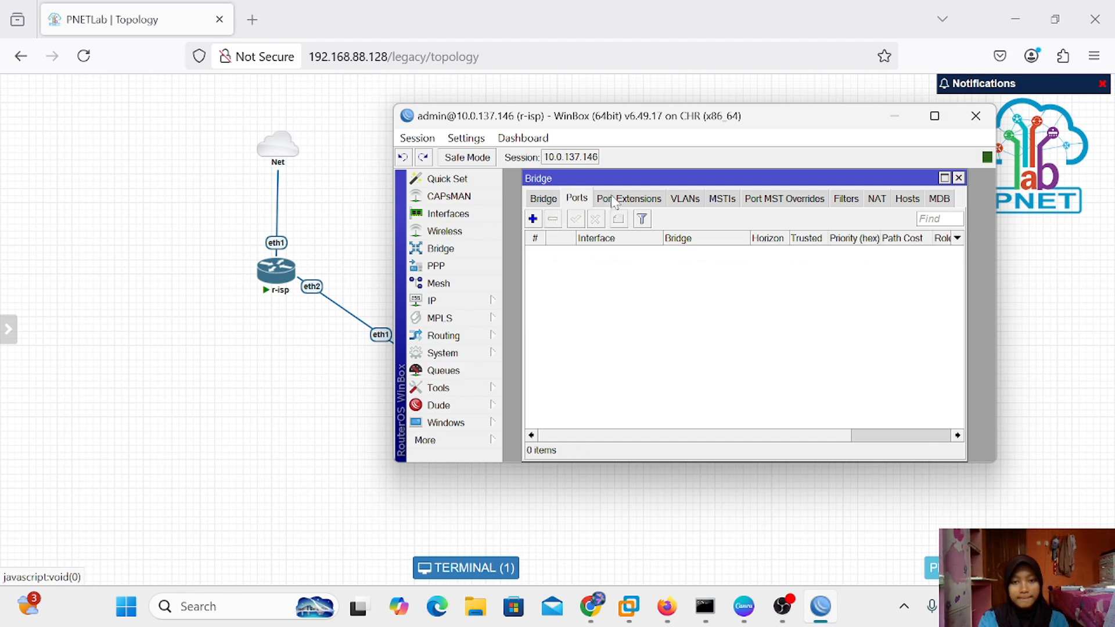
click(622, 199)
click(685, 198)
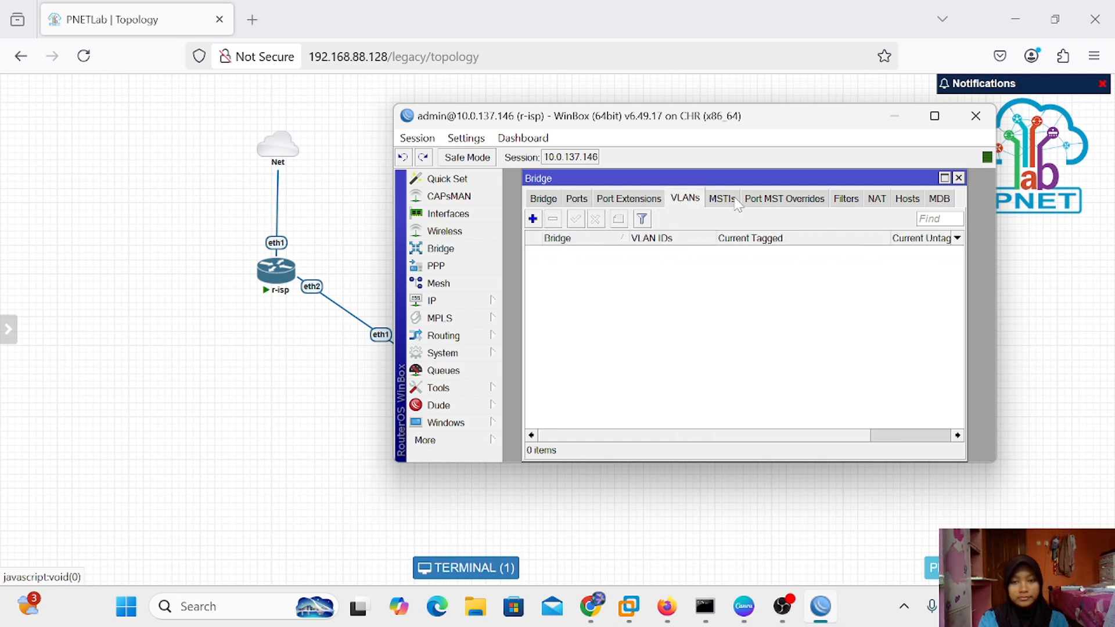
click(725, 200)
click(877, 199)
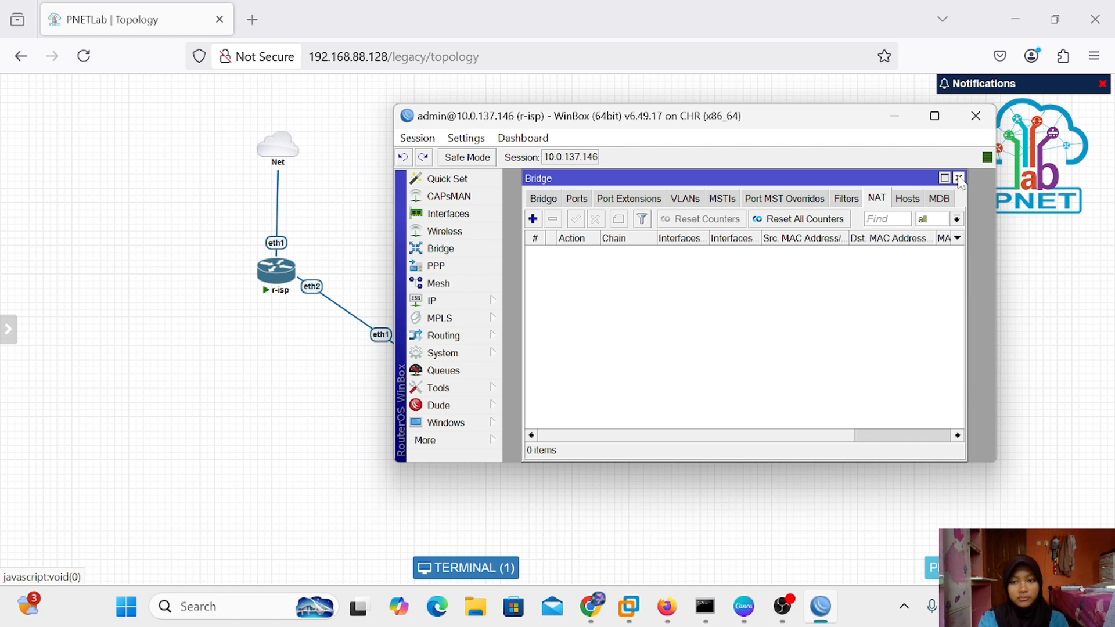
click(958, 178)
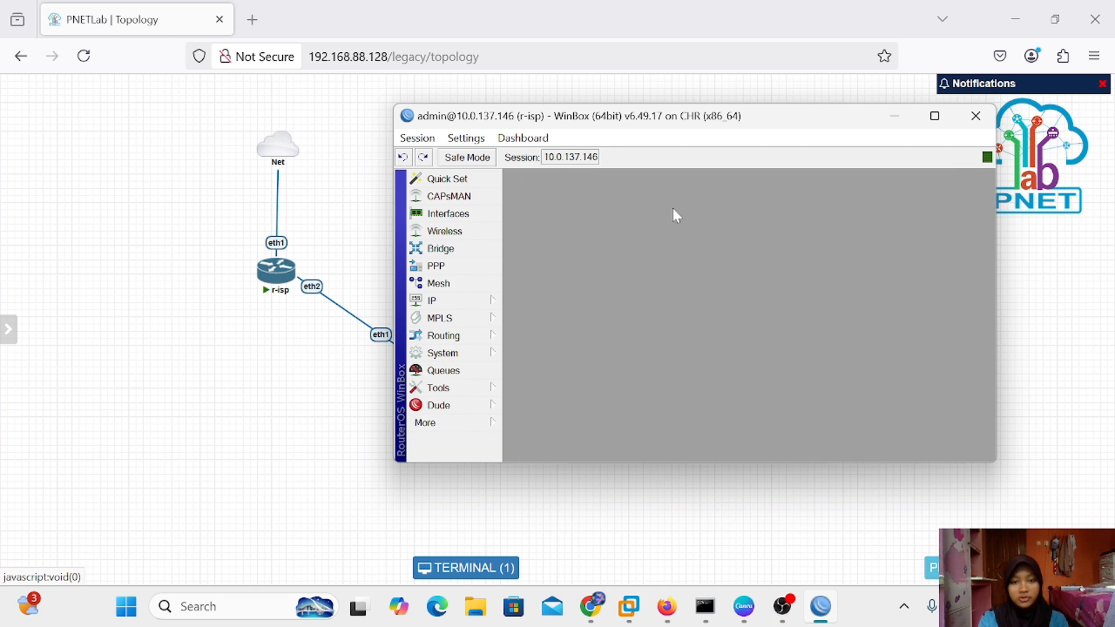
Delete the l2tp-silva PPP secret
click(471, 264)
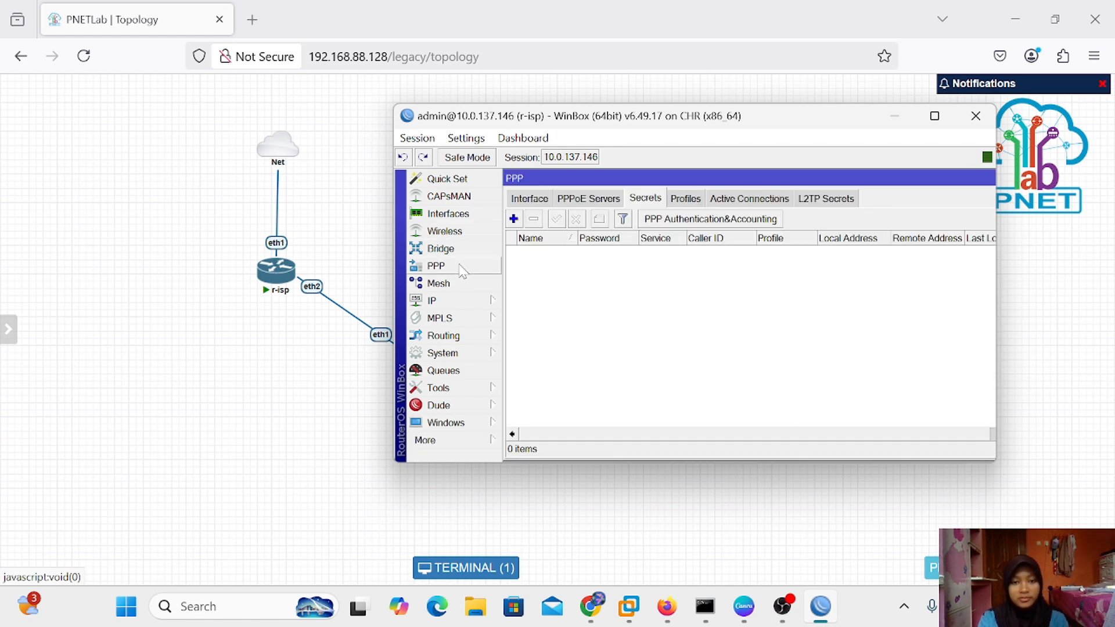
click(529, 199)
click(578, 199)
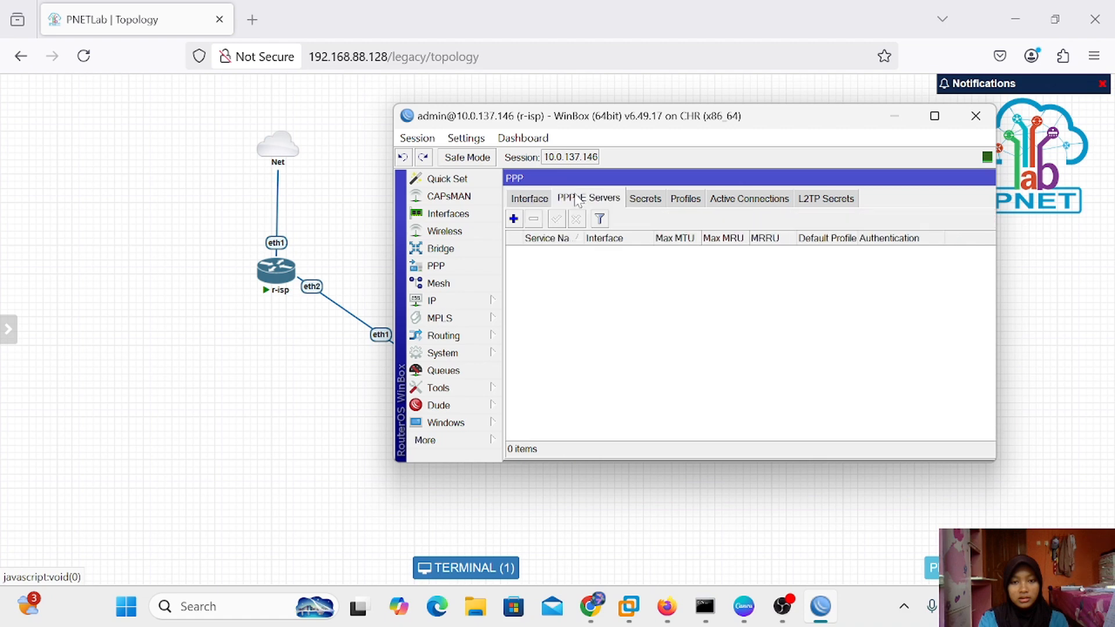
click(637, 200)
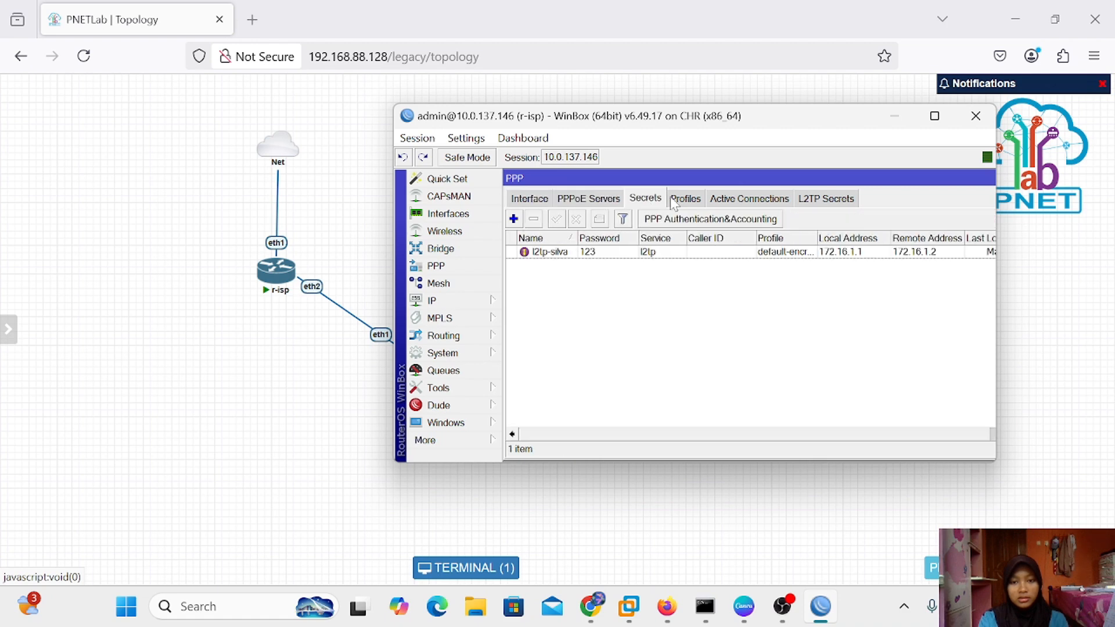
click(660, 254)
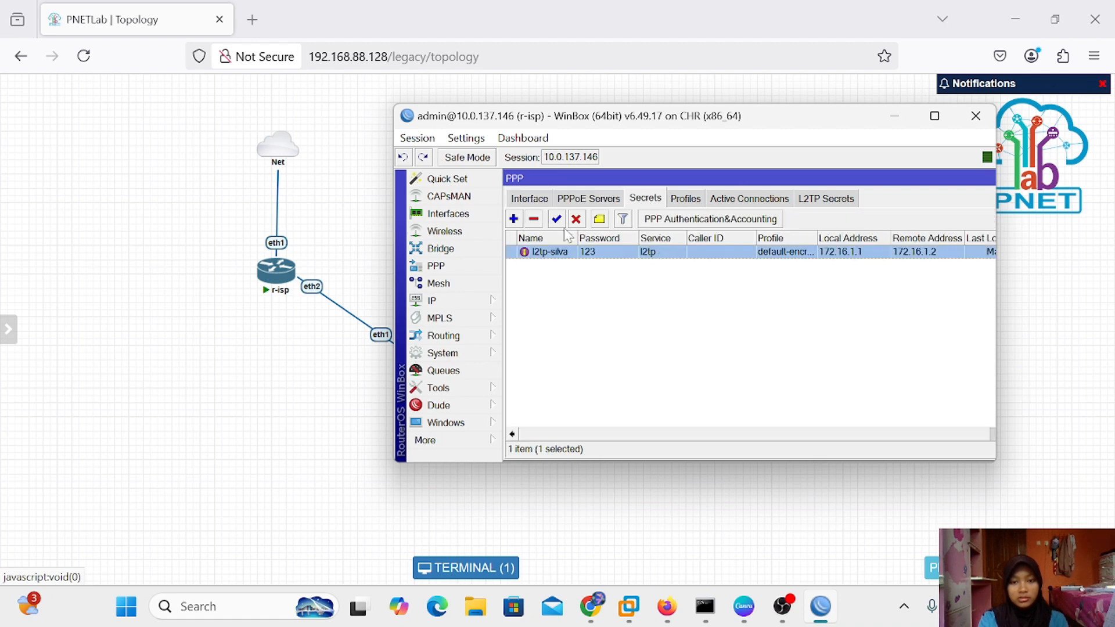
click(535, 220)
Disable both the PPTP server and the L2TP server, applying each change
click(529, 198)
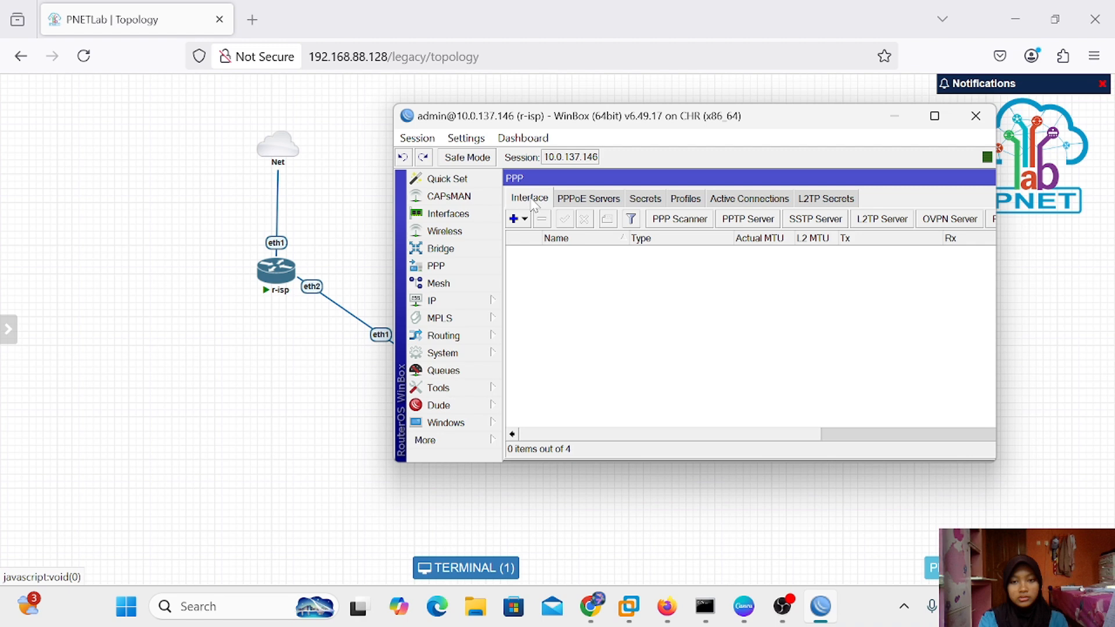
click(761, 231)
click(670, 258)
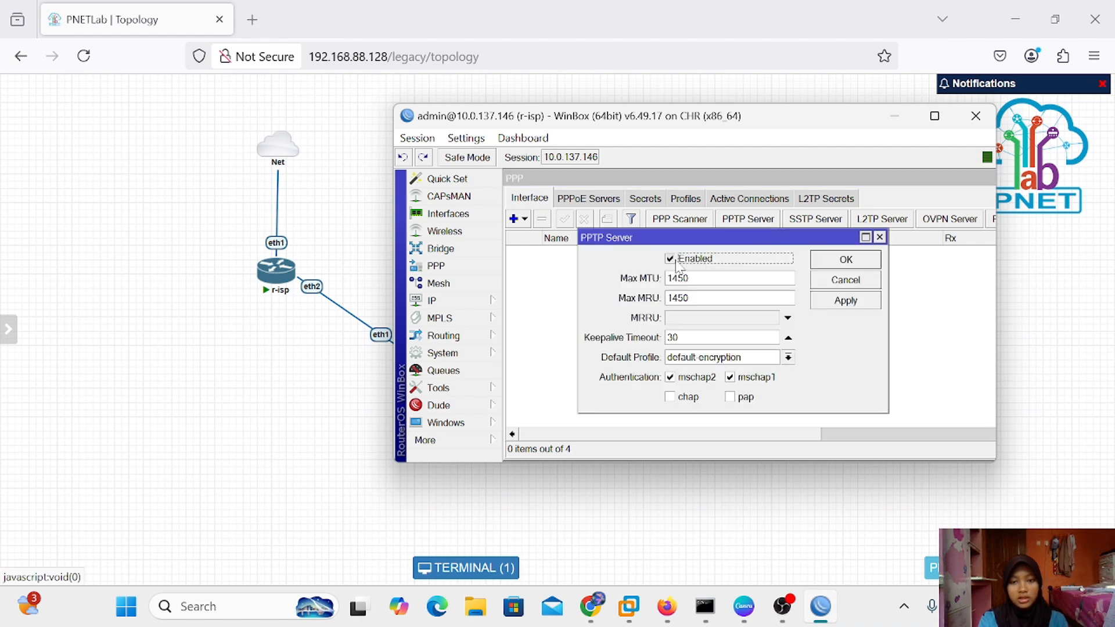
click(850, 306)
click(836, 303)
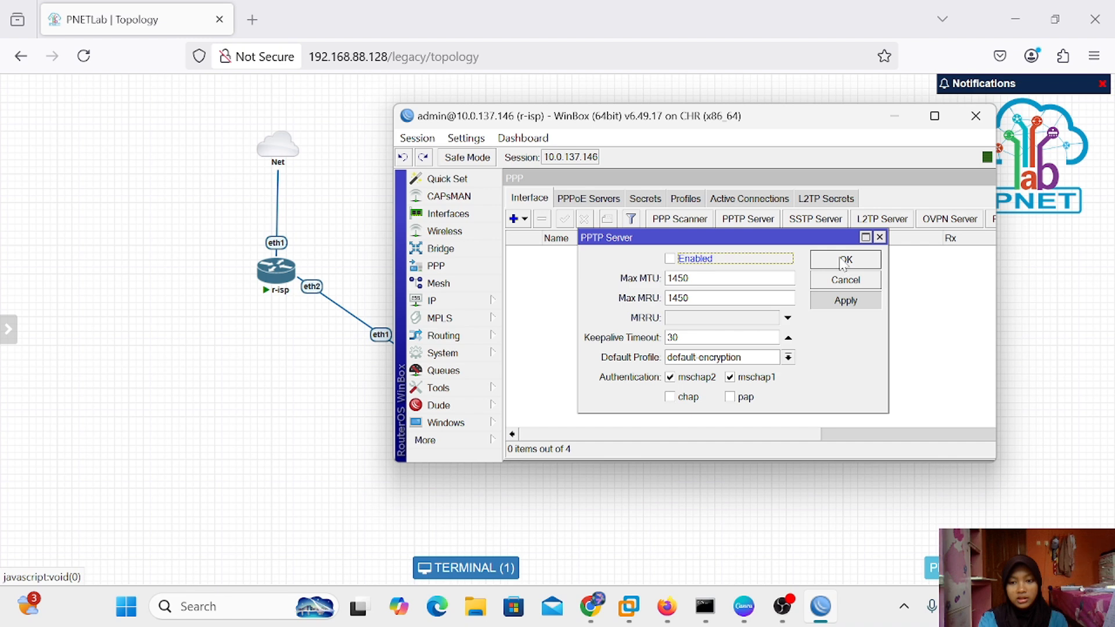
click(842, 306)
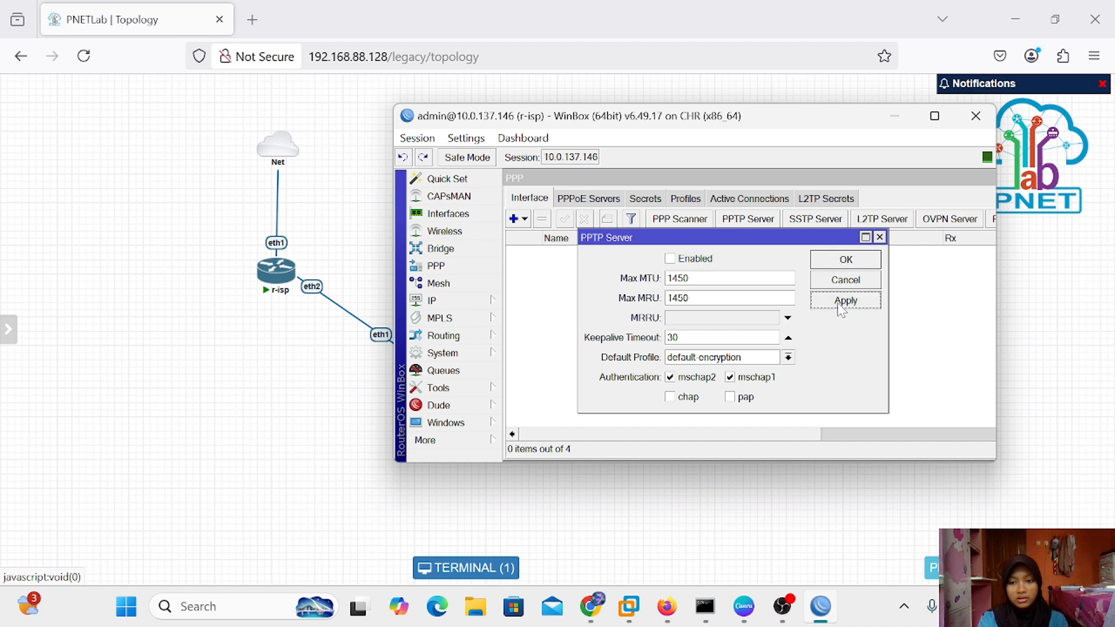
click(843, 261)
click(874, 225)
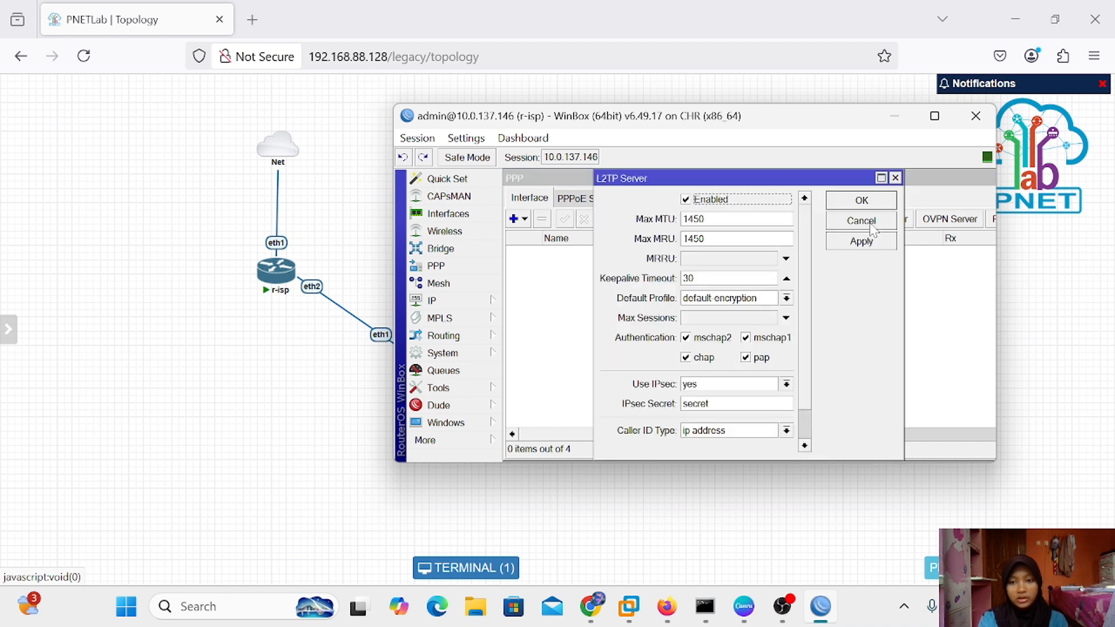
click(685, 200)
click(871, 241)
click(861, 201)
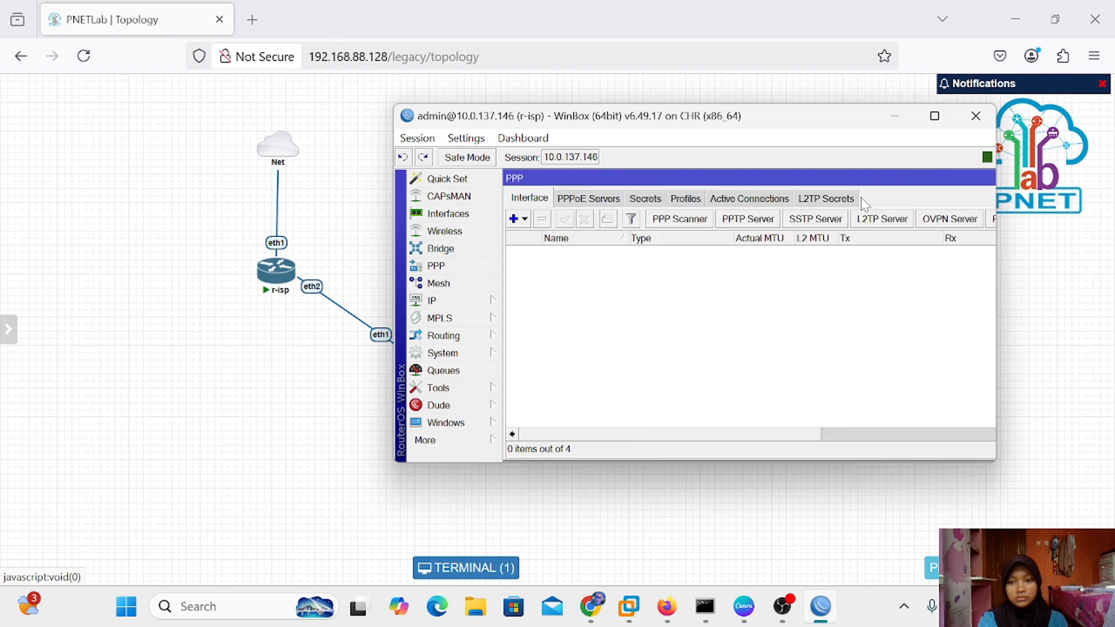
Review the PPPoE, Secrets, Profiles, Active Connections and L2TP Secrets tabs to confirm nothing remains
click(584, 199)
click(639, 200)
click(679, 200)
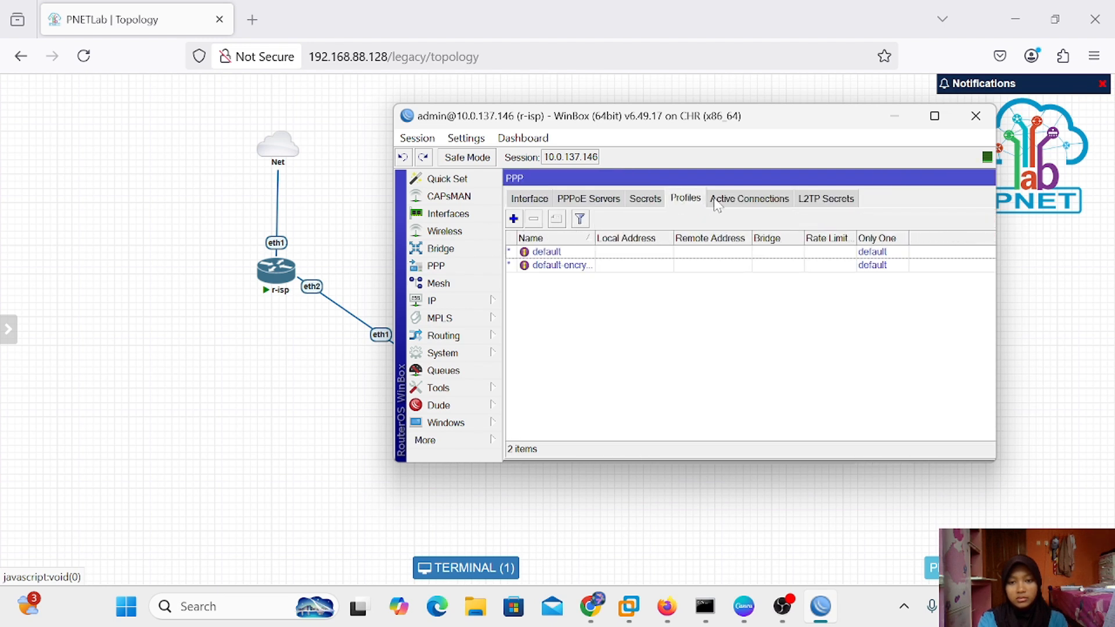
click(719, 202)
click(807, 200)
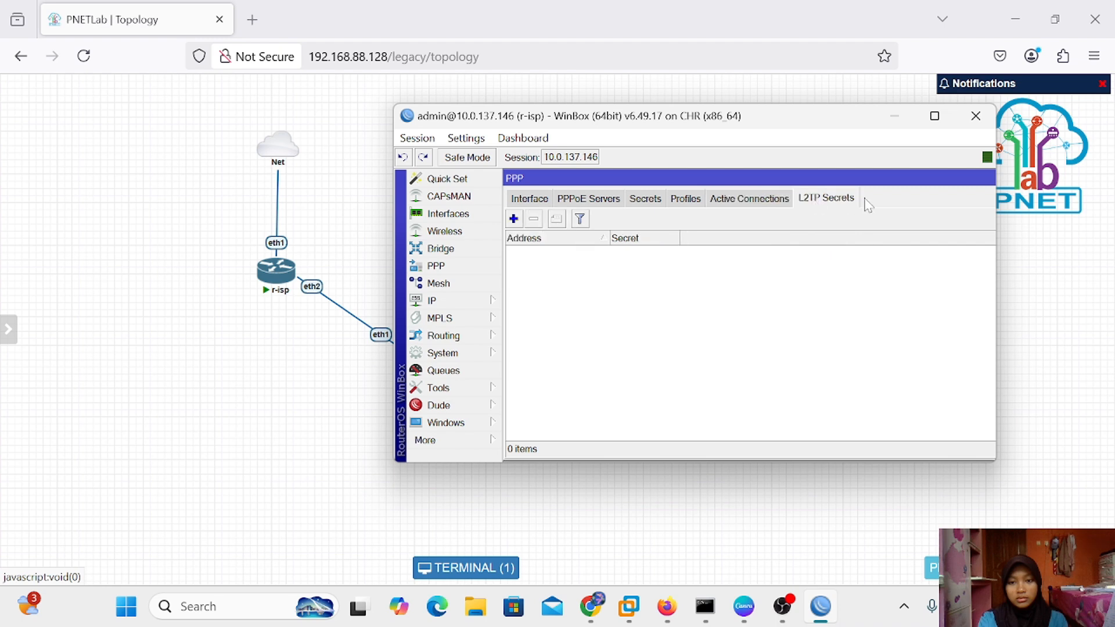
click(530, 199)
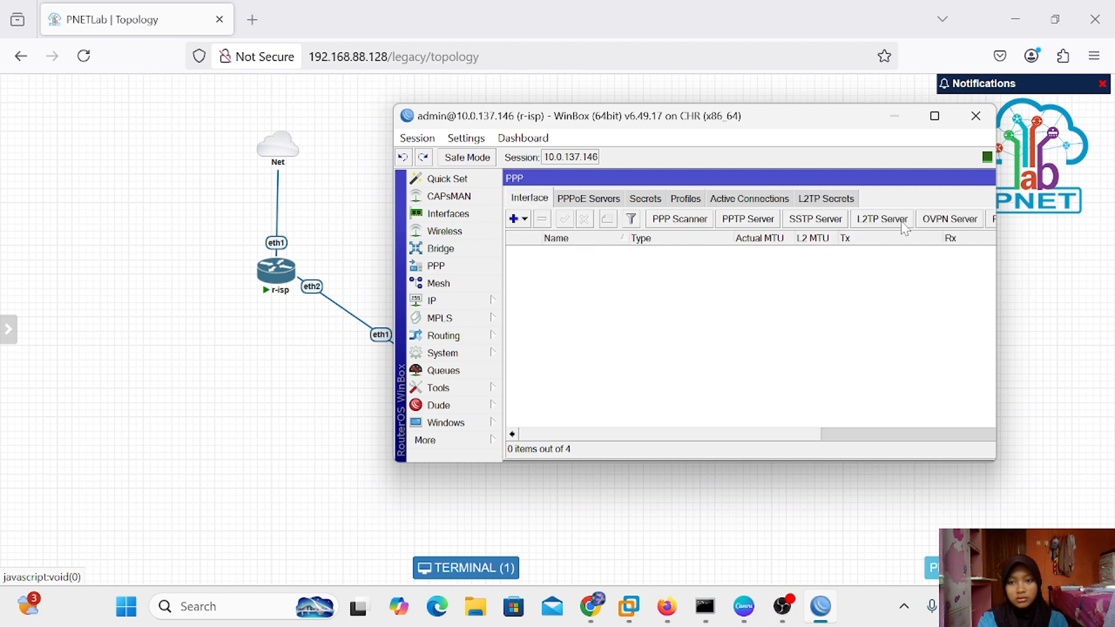
drag(941, 176, 757, 182)
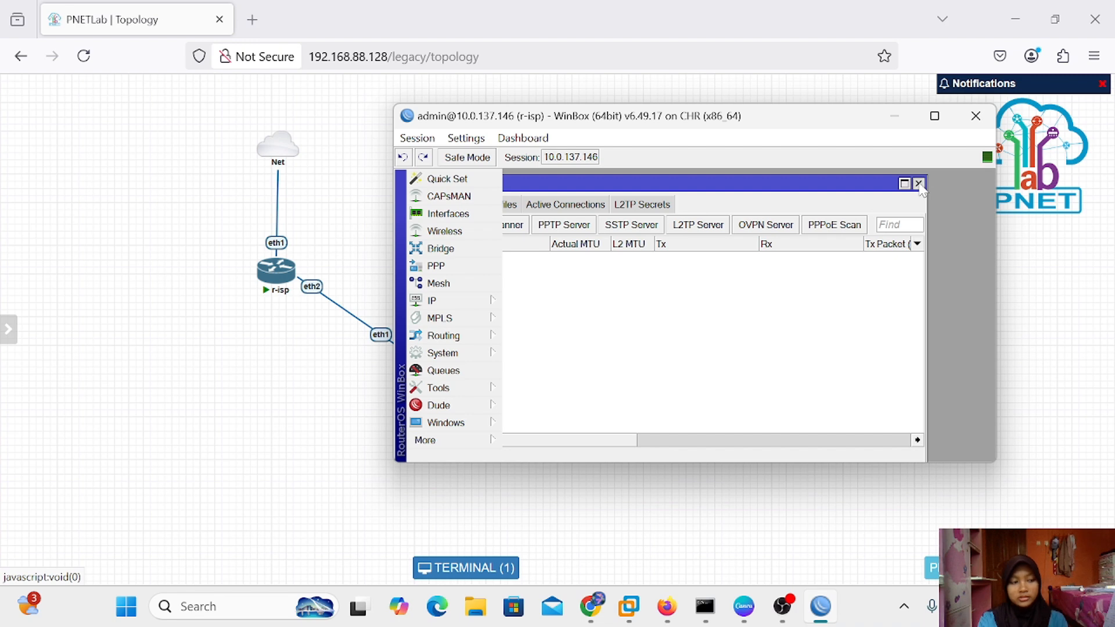
Close PPP and delete 192.168.1.1/24 and 192.168.1.3/24 from the IP address list
click(918, 184)
click(459, 301)
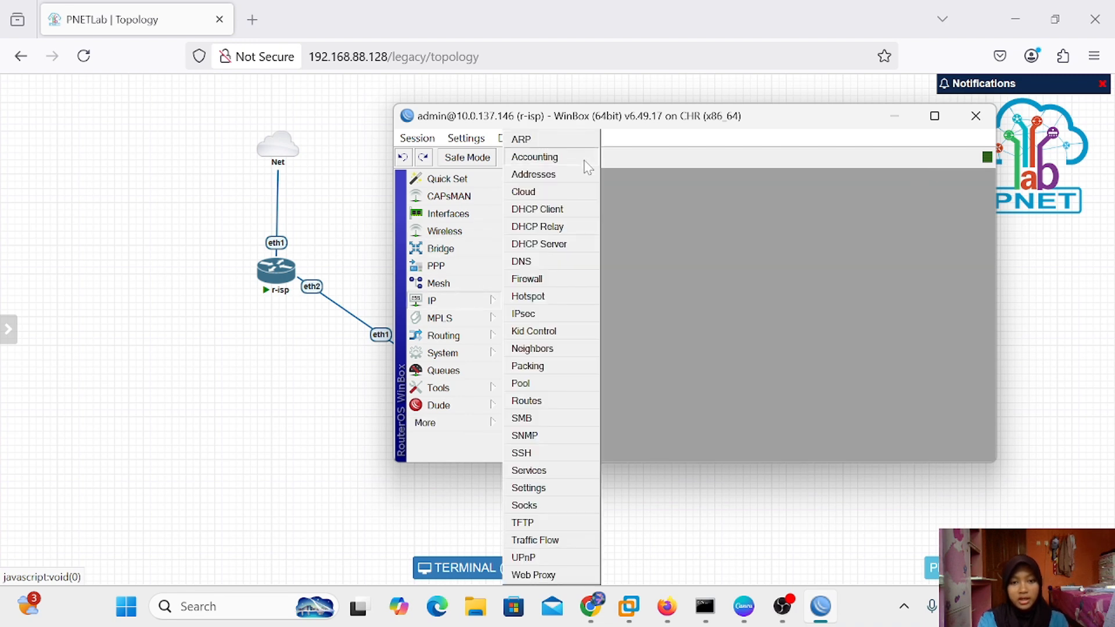
click(574, 176)
click(650, 242)
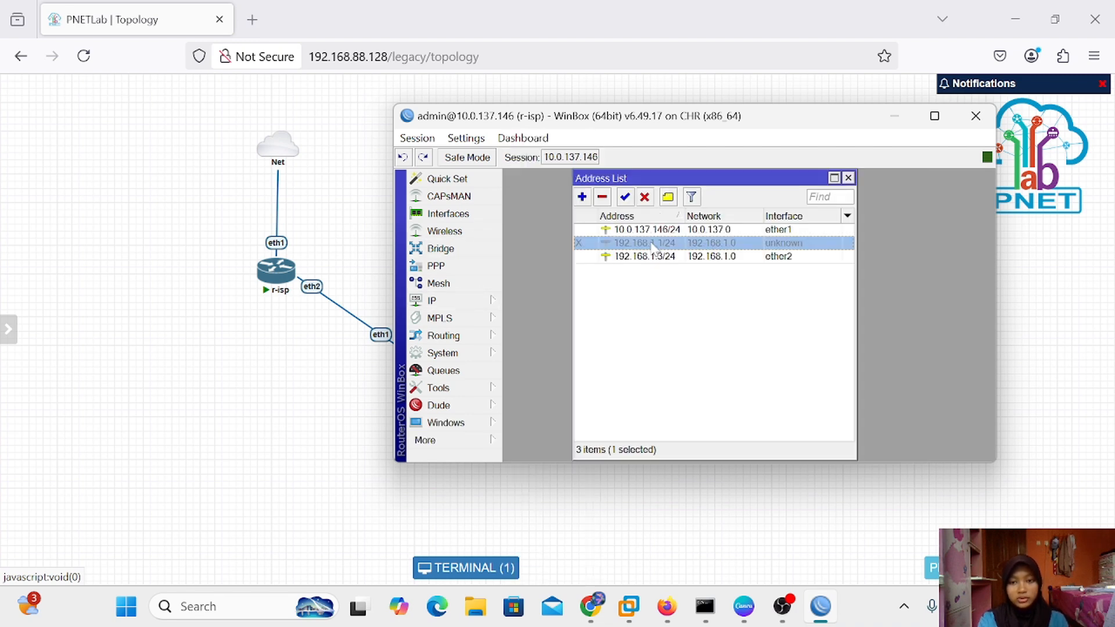
click(603, 197)
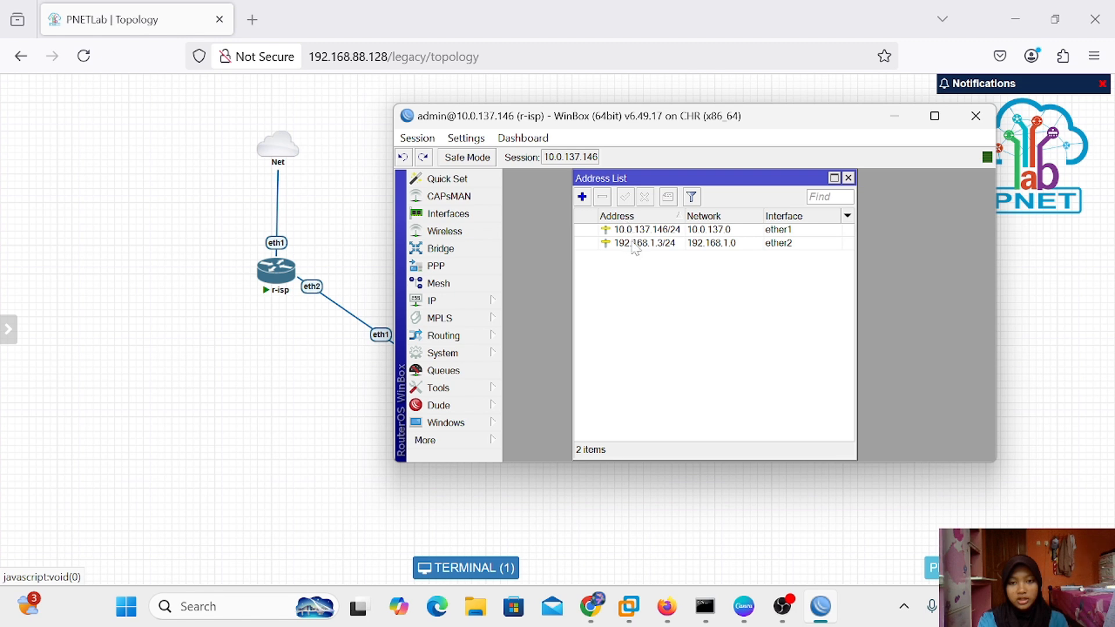
click(637, 243)
click(604, 198)
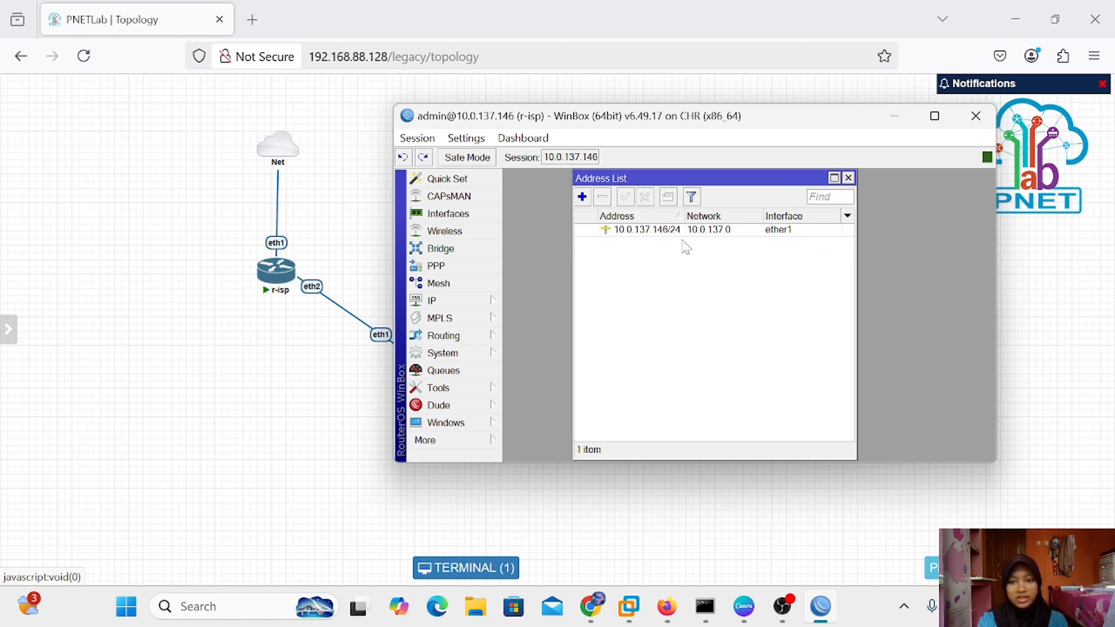
click(848, 186)
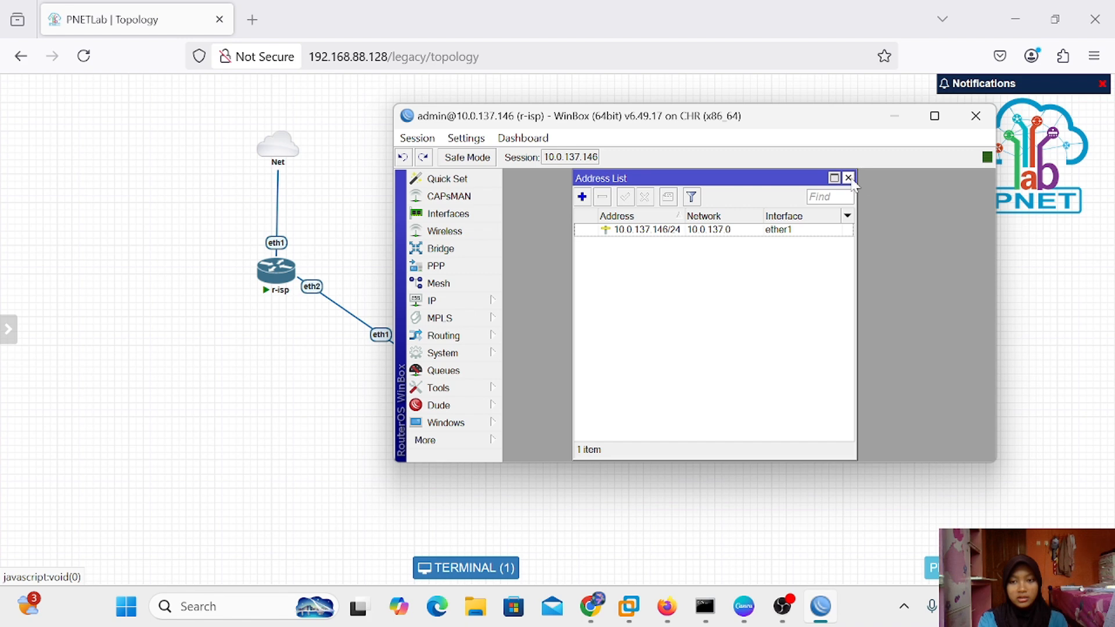
click(849, 178)
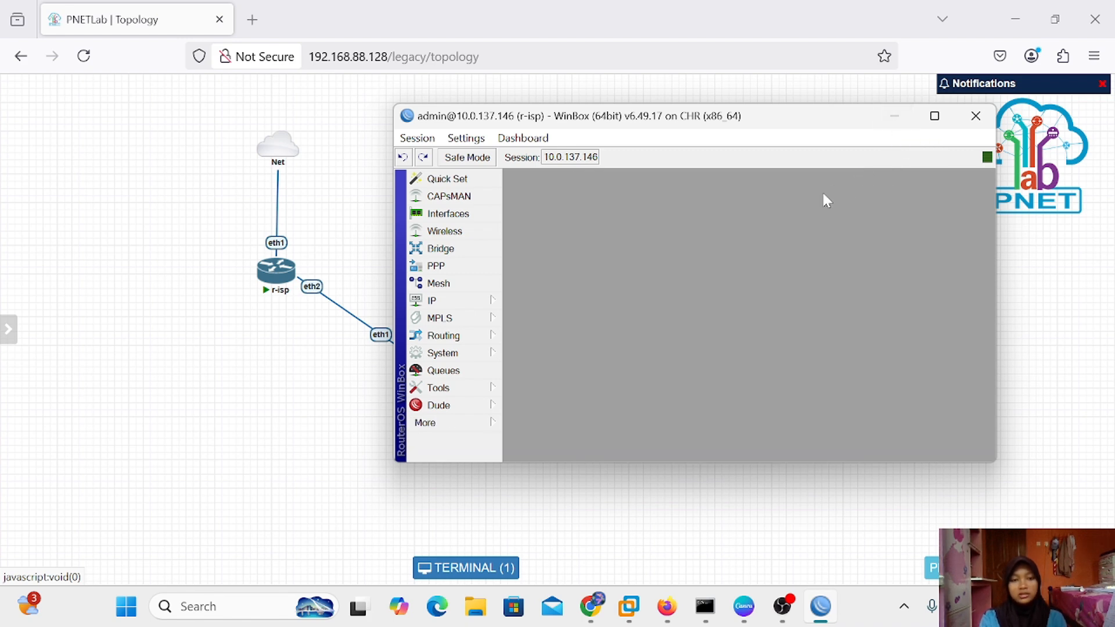
Move WinBox aside to view r-cabang, then minimize WinBox to show the topology
drag(731, 129, 847, 137)
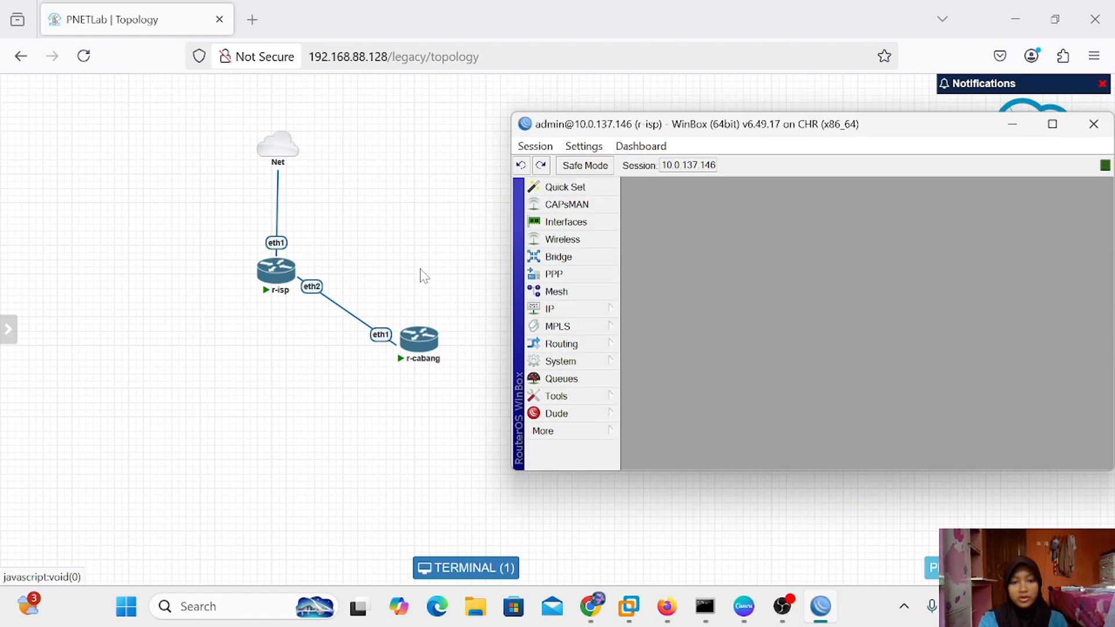
mouse_move(433, 337)
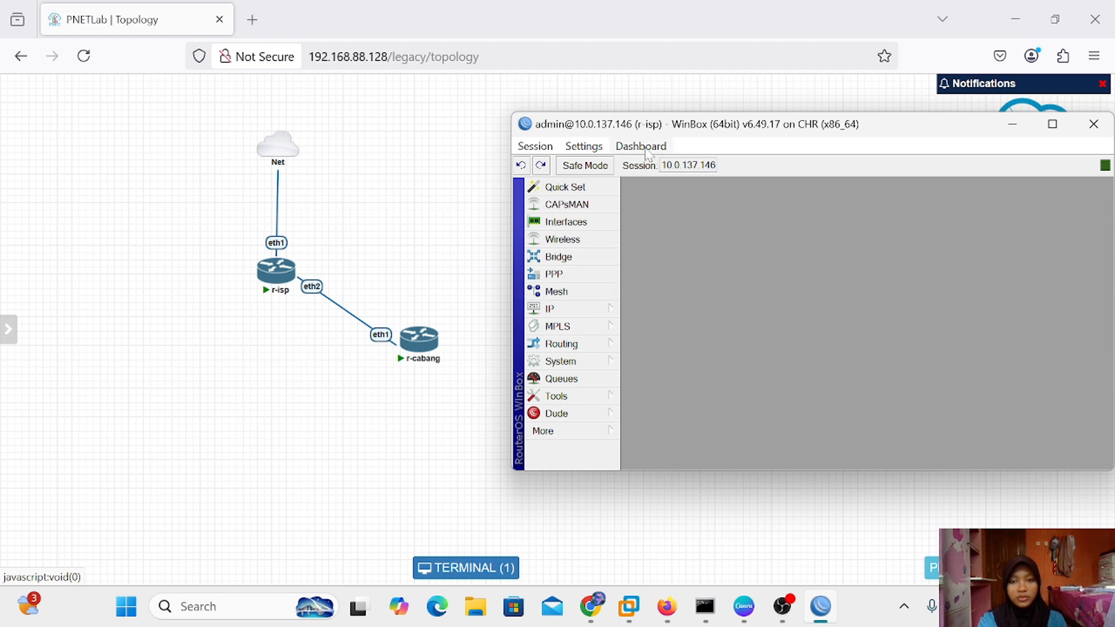
drag(668, 123, 534, 116)
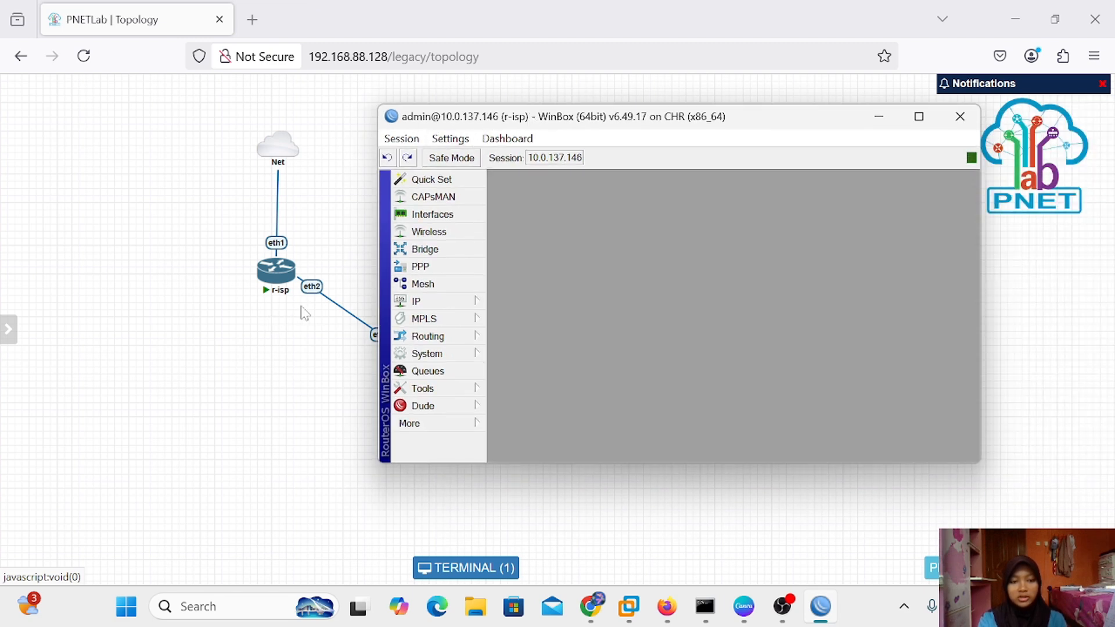
click(878, 116)
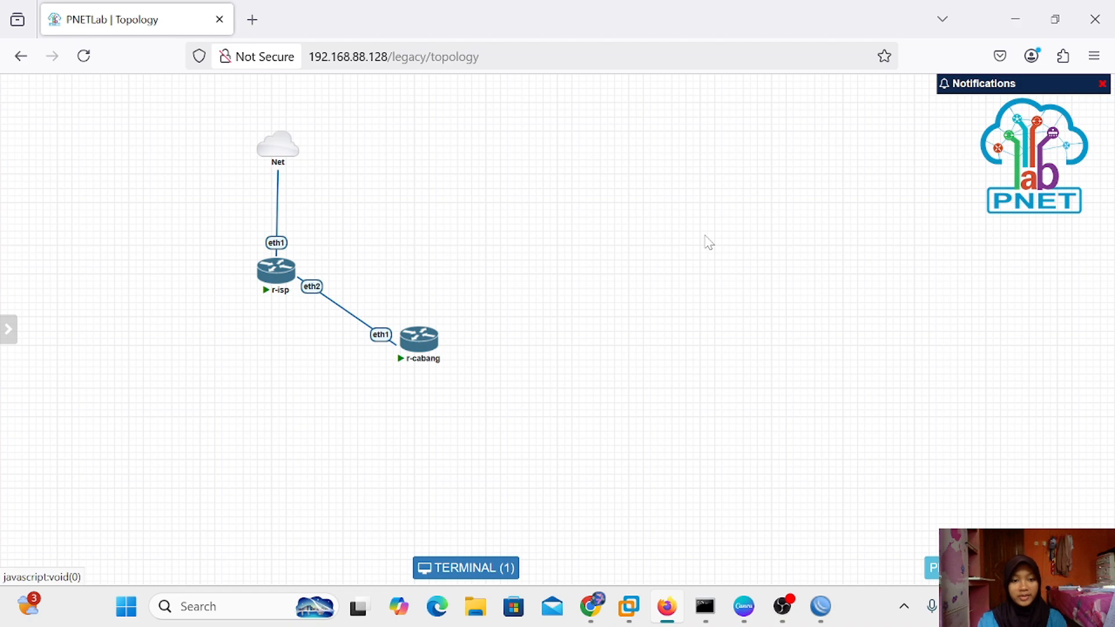
Enable RoMON under Tools > RoMON, apply and confirm it, then minimize WinBox
mouse_move(830, 608)
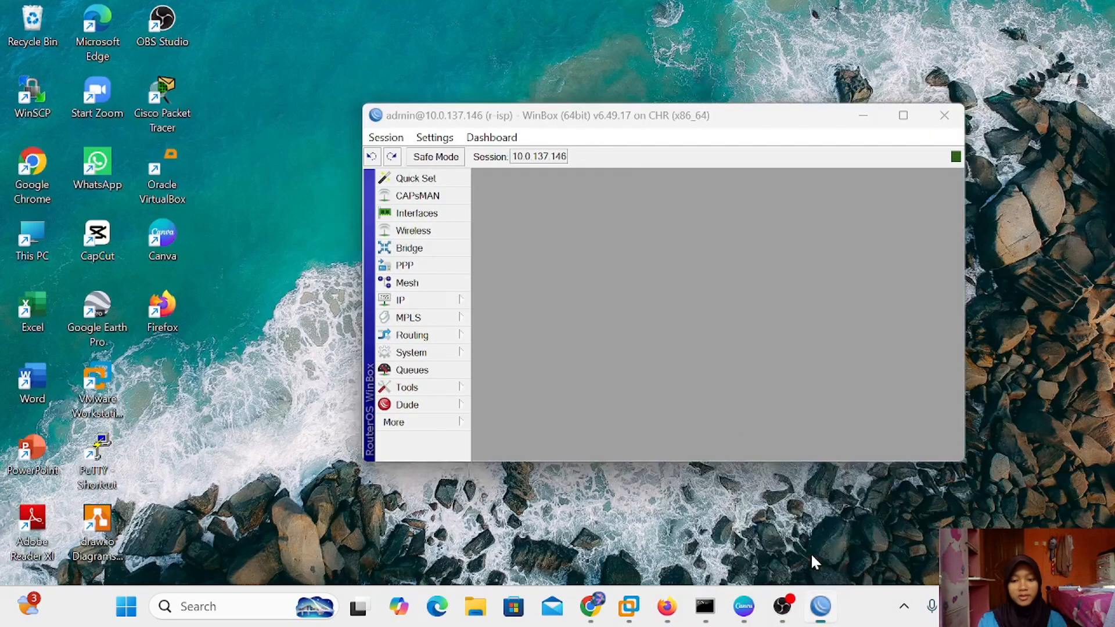
click(810, 553)
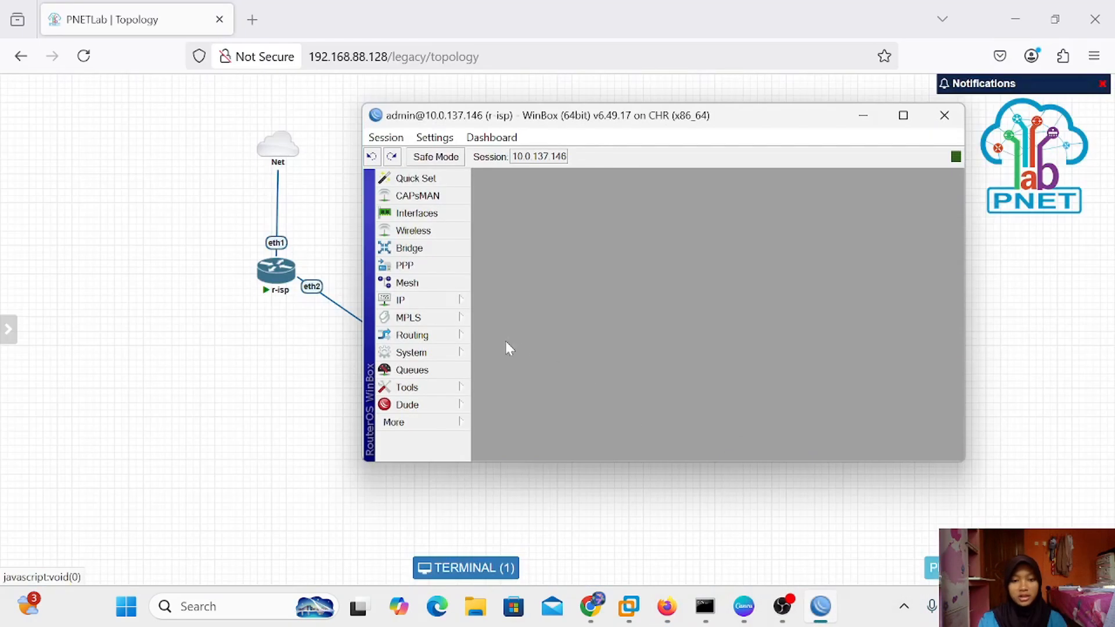
click(427, 388)
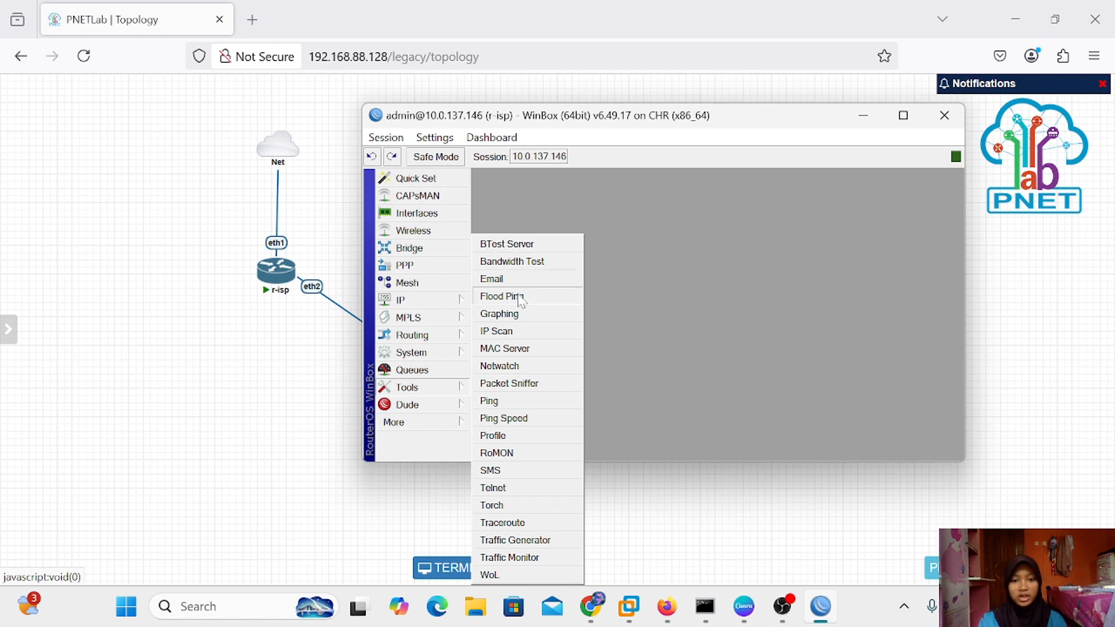
click(525, 454)
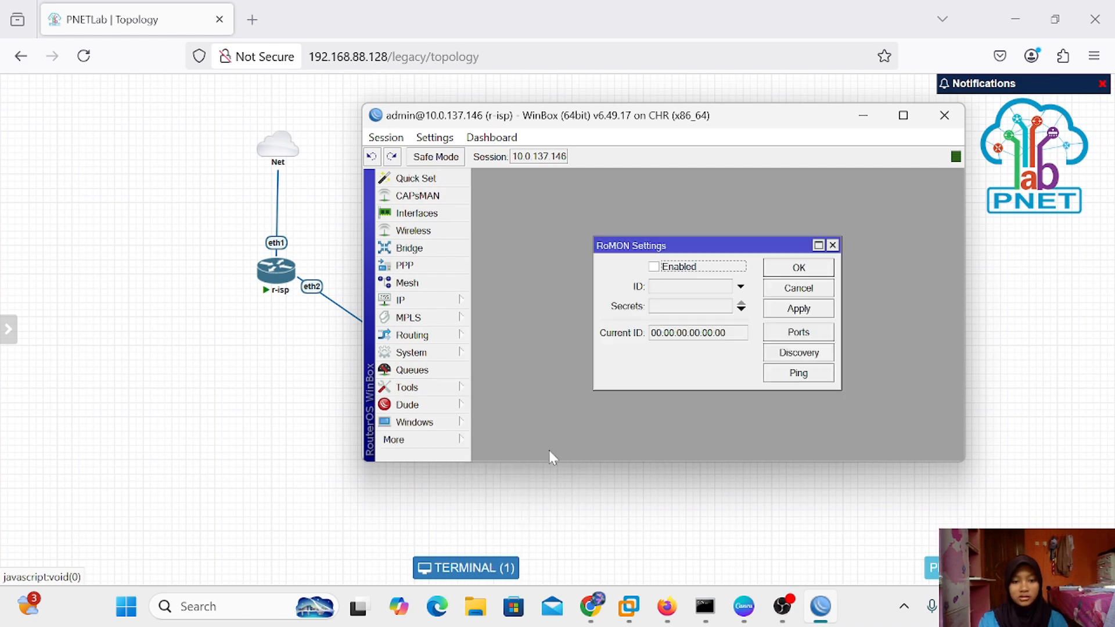
click(654, 267)
click(804, 313)
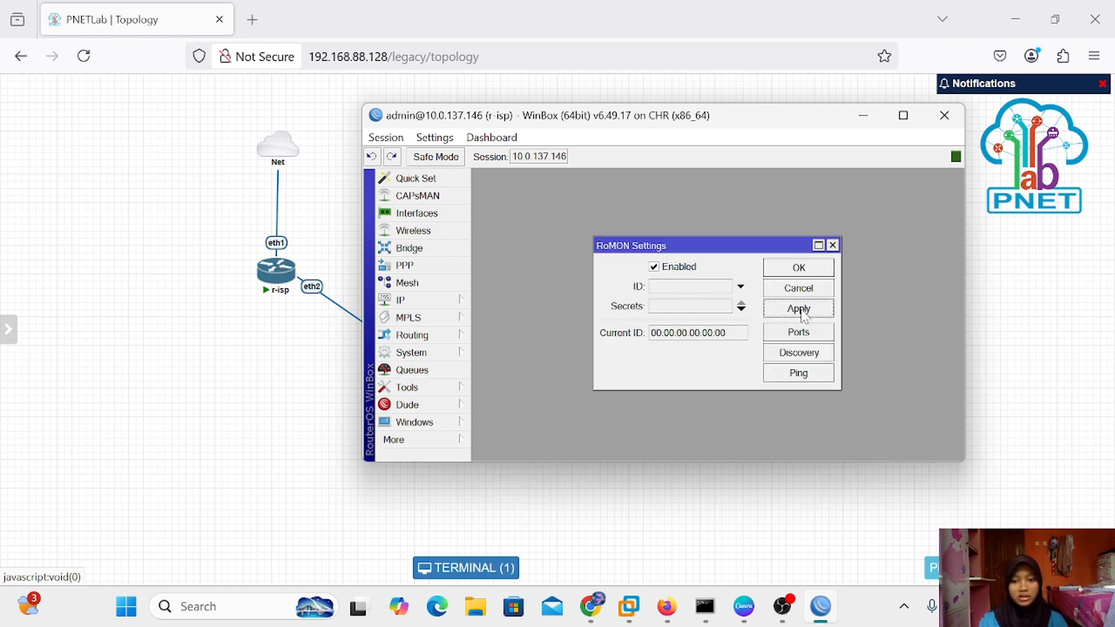
click(799, 269)
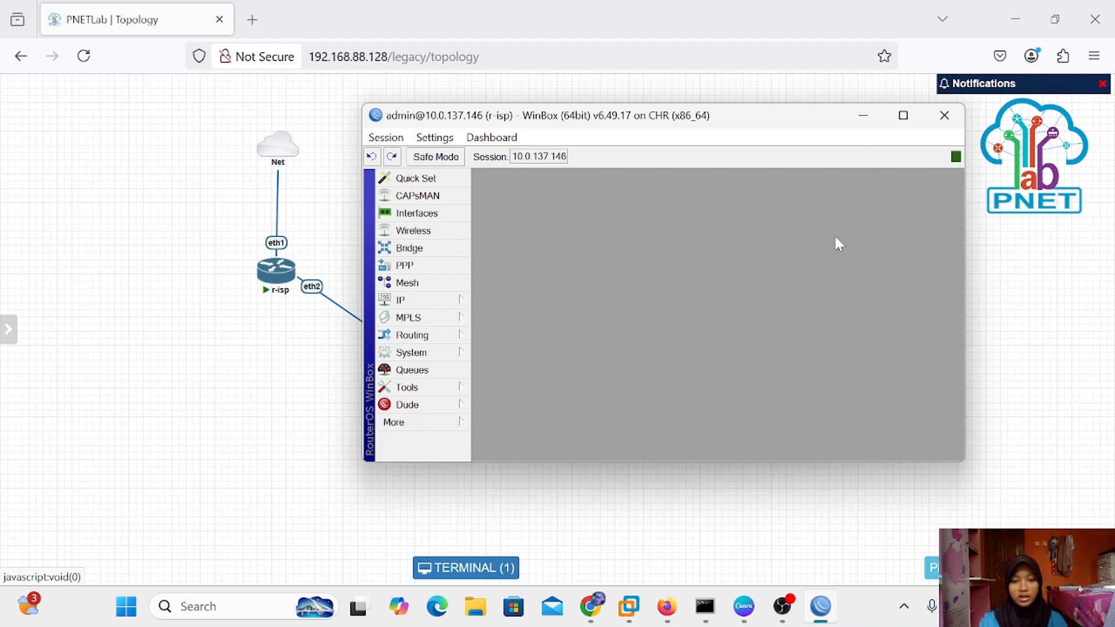
click(863, 115)
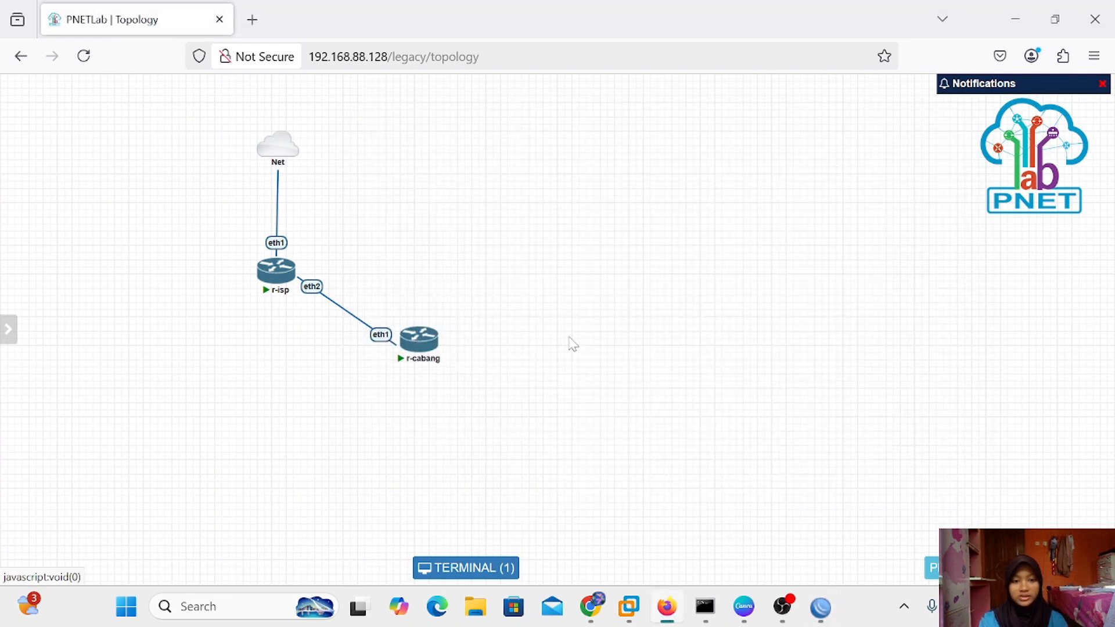
Open the r-cabang console, log in as admin after a mistyped first try, and skip the password change
click(419, 342)
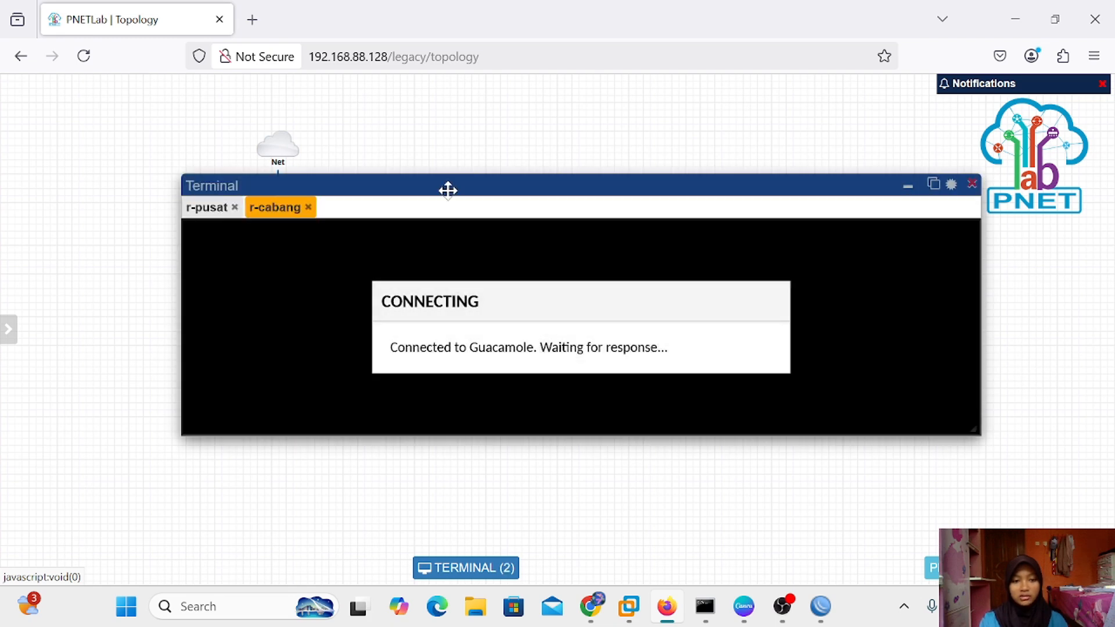
drag(450, 186, 495, 161)
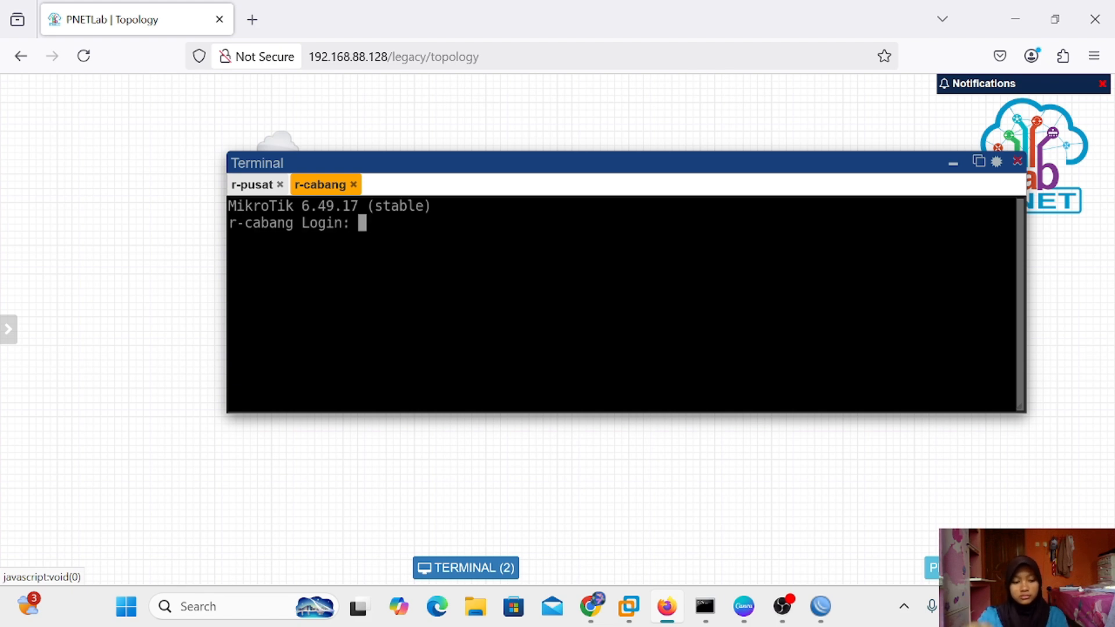
text(a)
text(d,in)
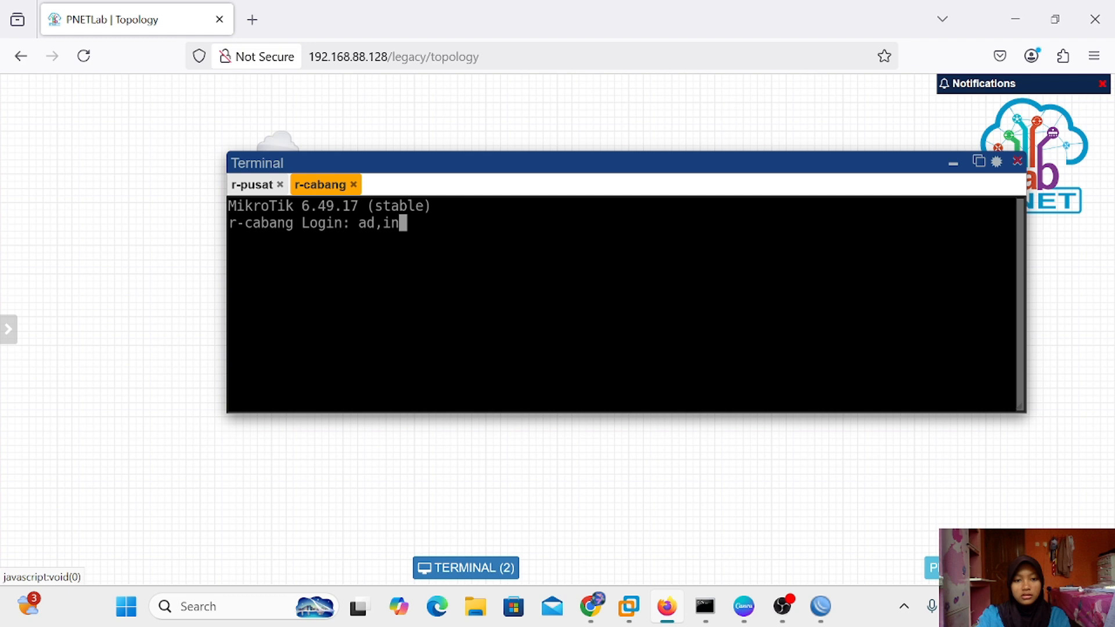
key(Return)
key(Return)
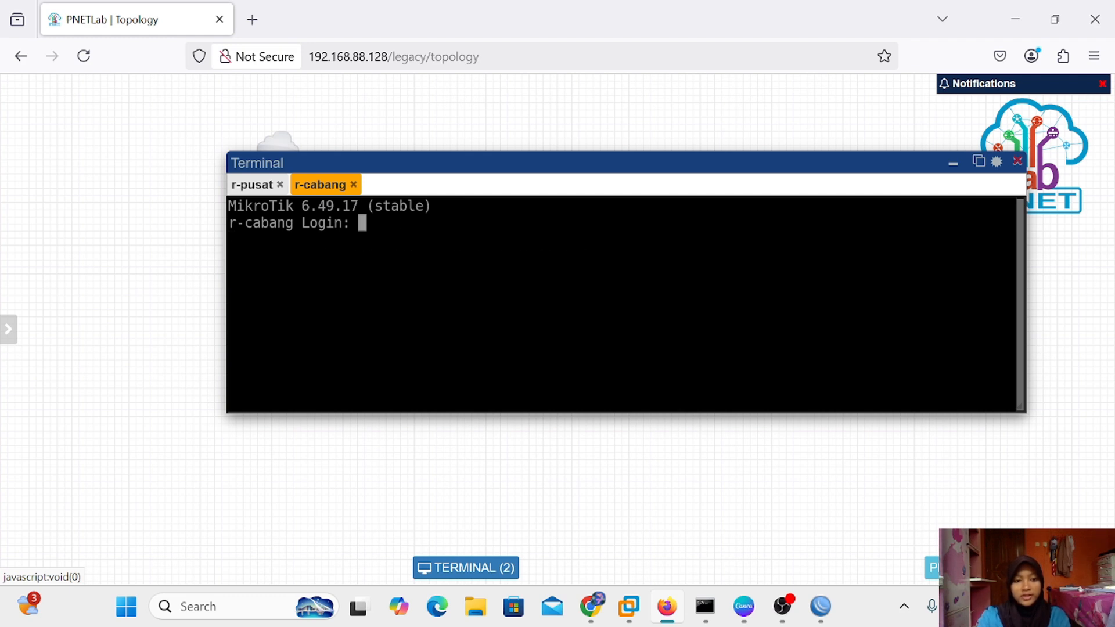
text(admin)
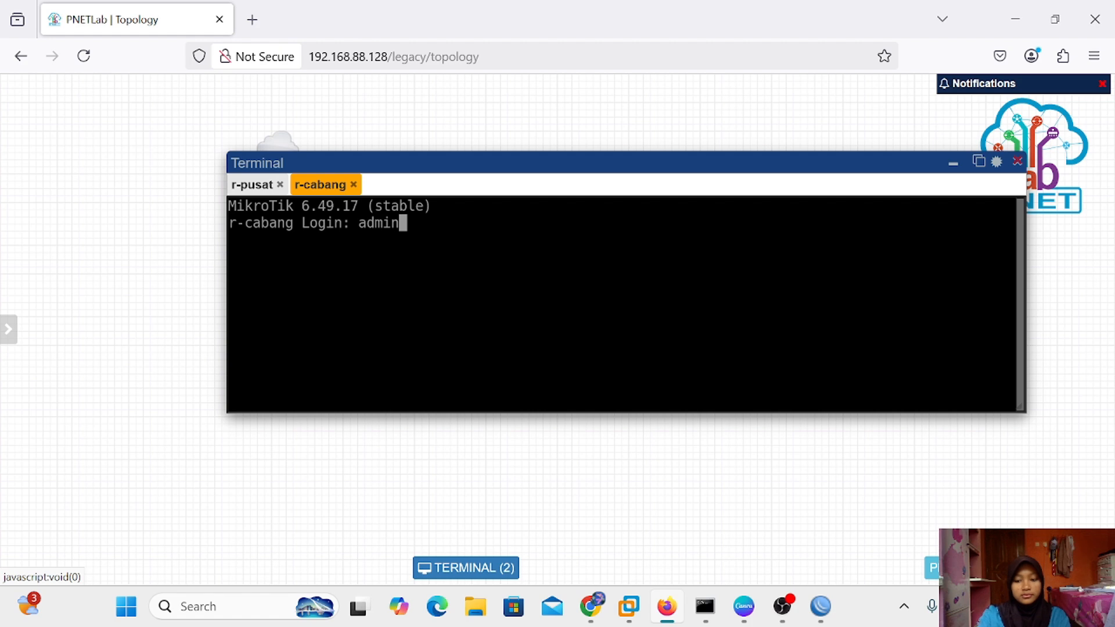
key(Return)
key(Return)
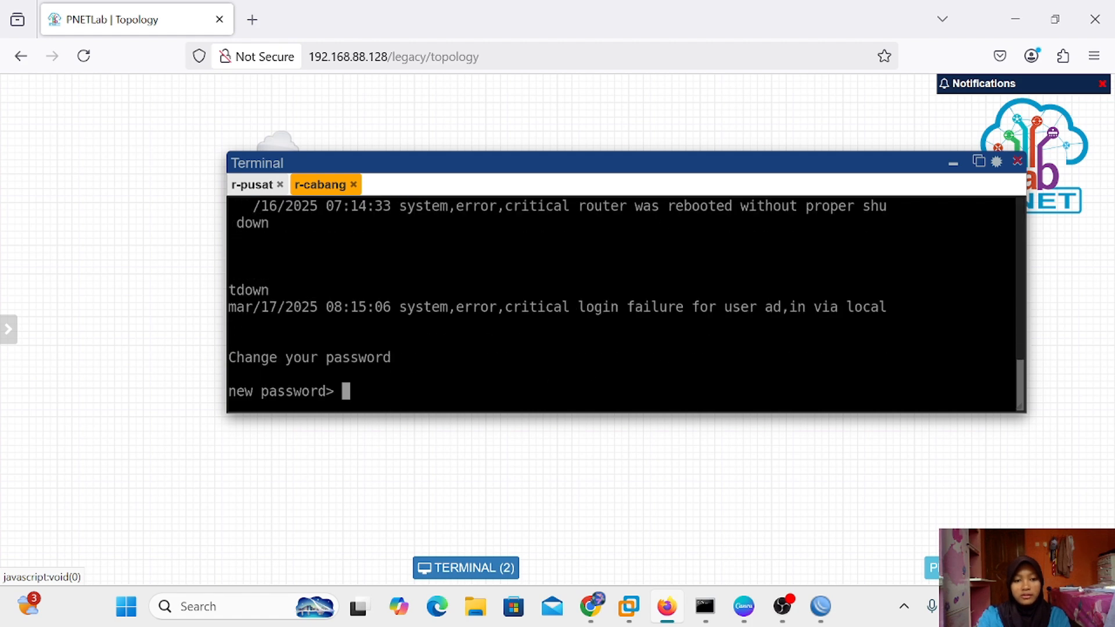
key(ctrl+c)
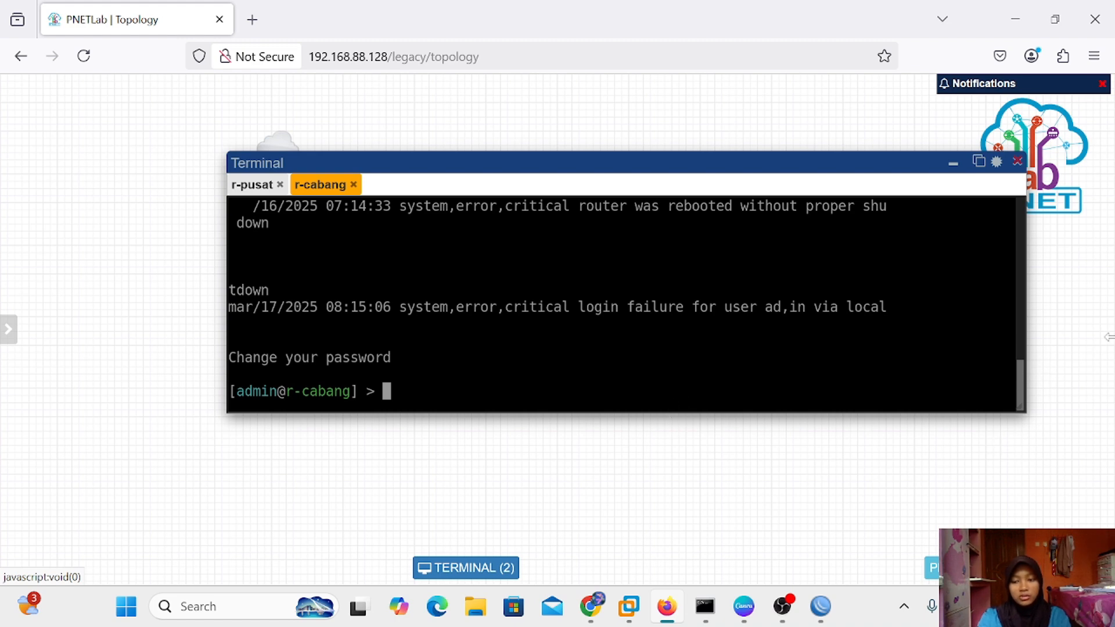
drag(1112, 337, 1025, 396)
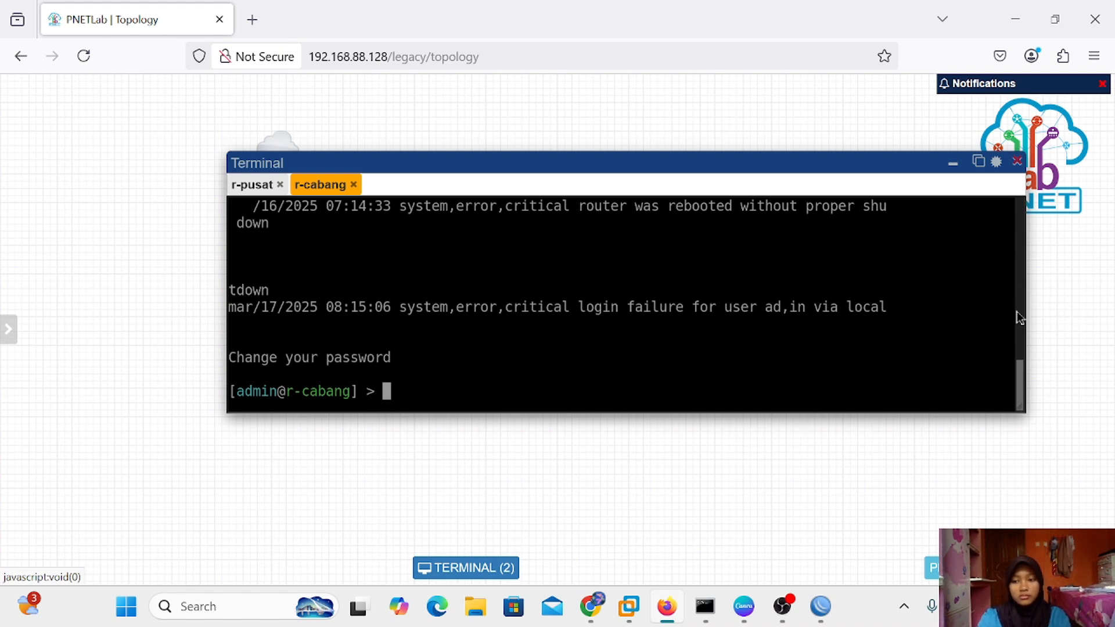
drag(1024, 305, 1027, 349)
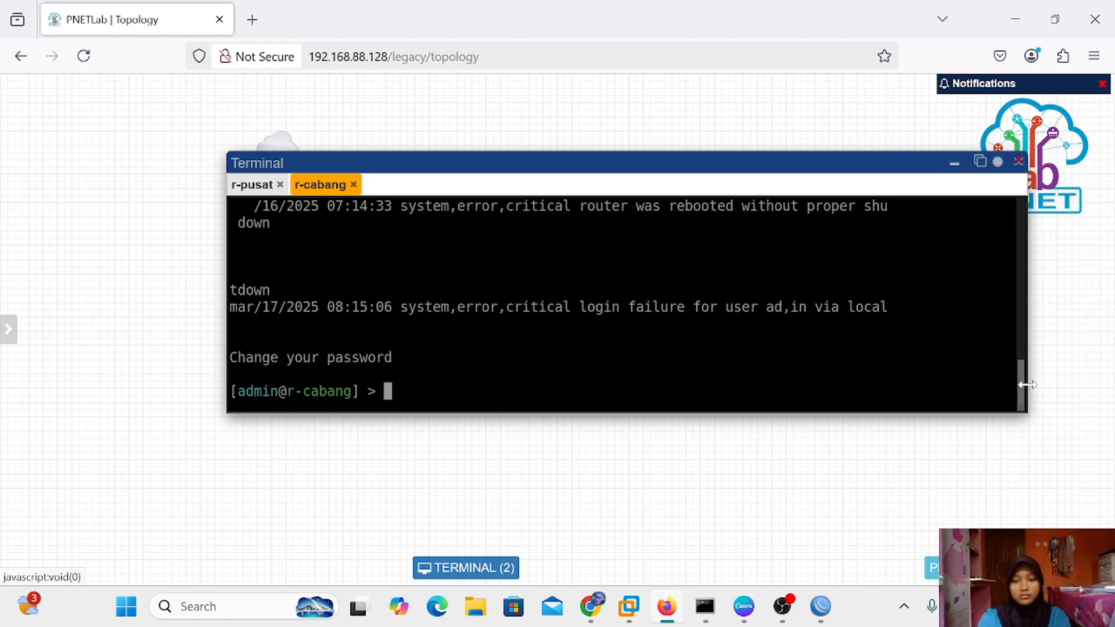
key(Return)
key(Return)
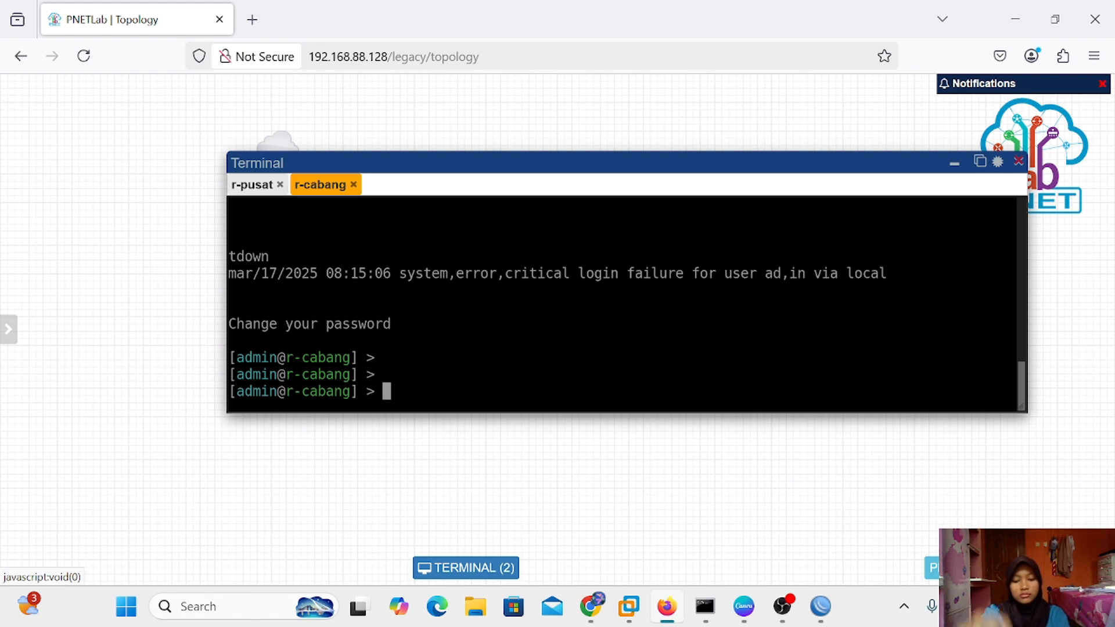
Rename the router identity to r-silva with 'system identity set name=r-silva'
text(sy)
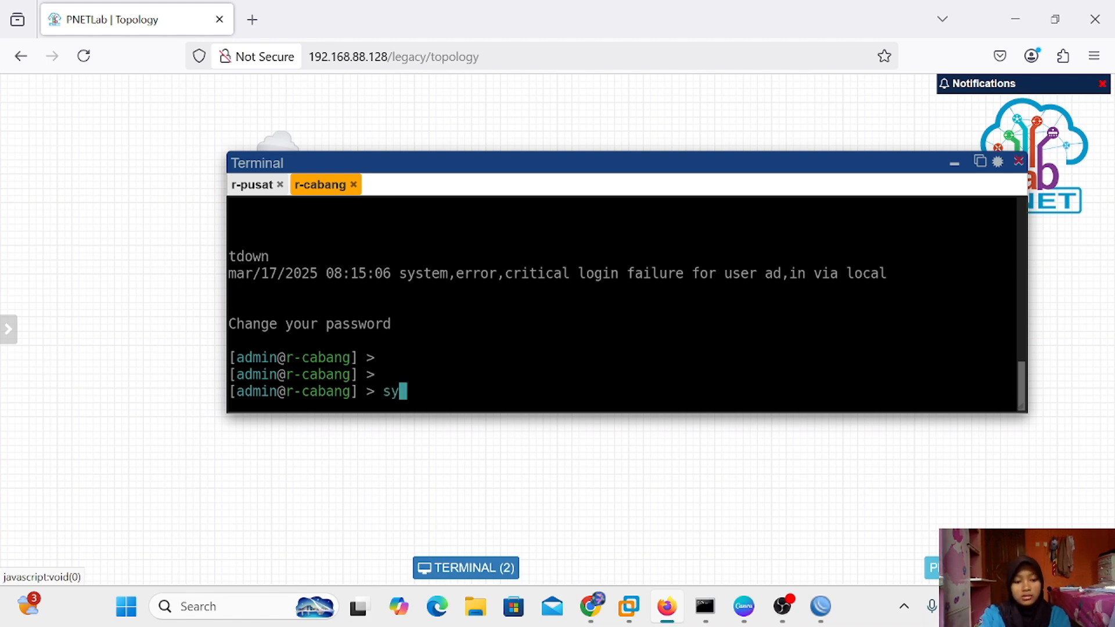
text(stem id)
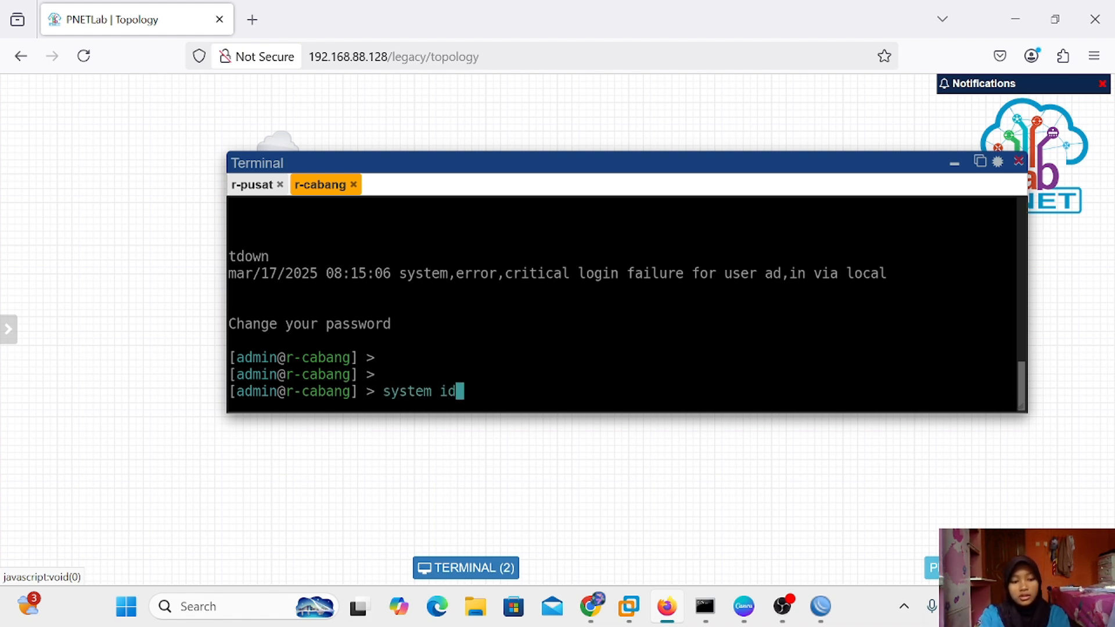
key(Tab)
text(set )
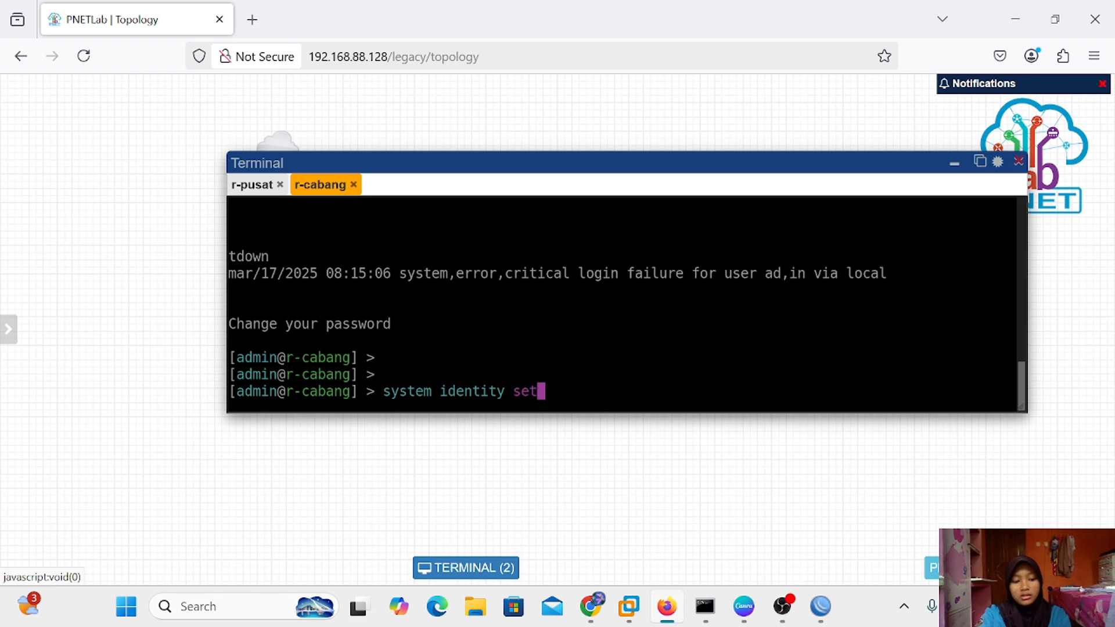
text(name=)
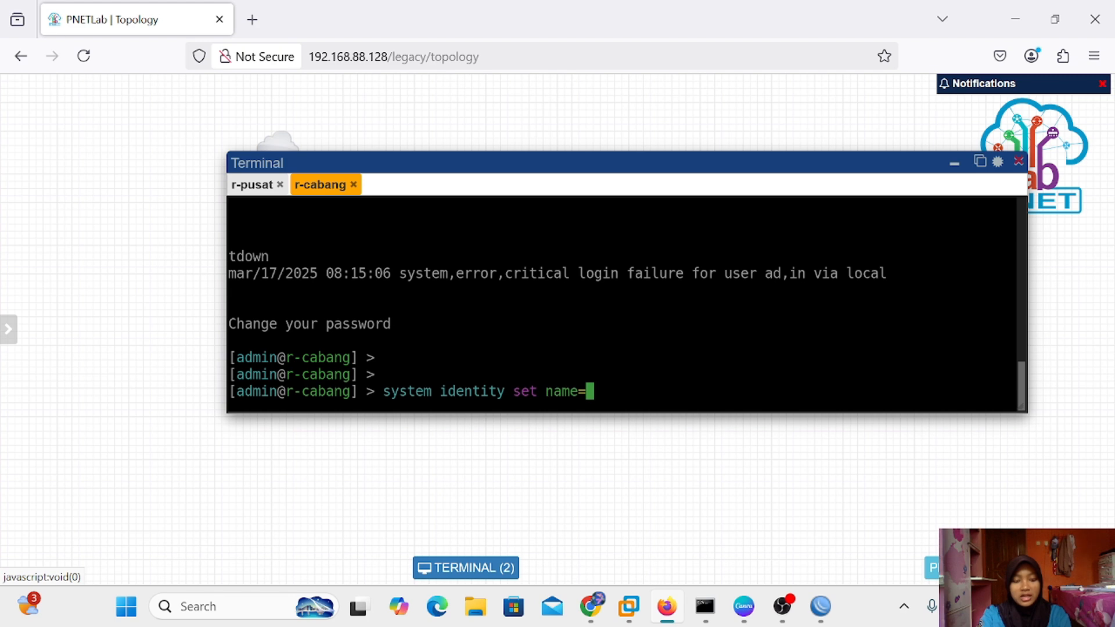
text(r)
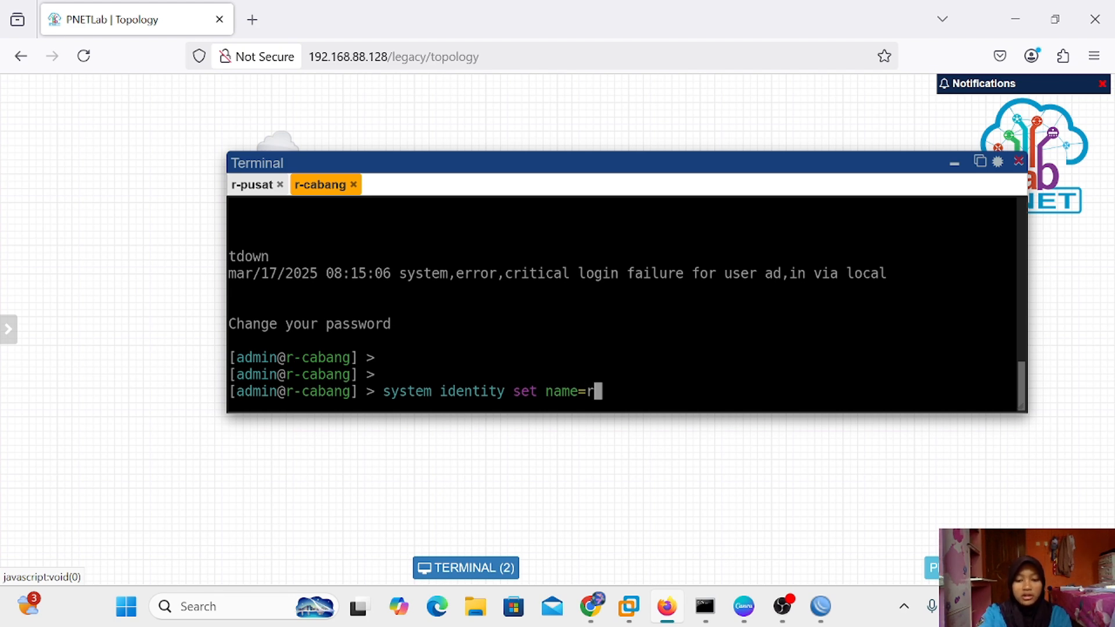
text(-silva)
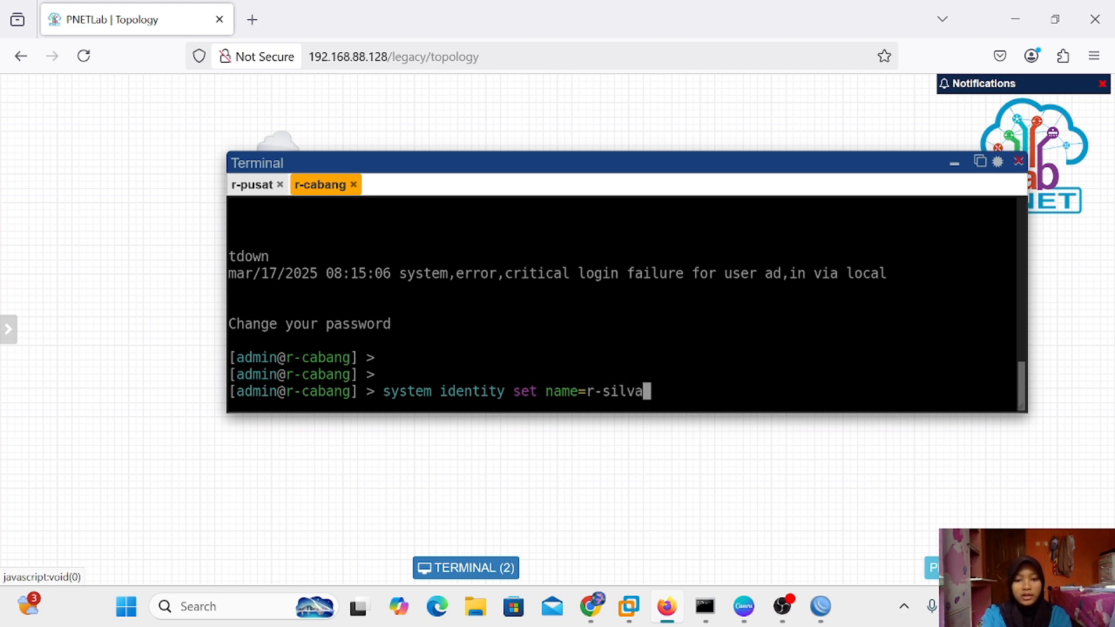
key(Return)
key(Return)
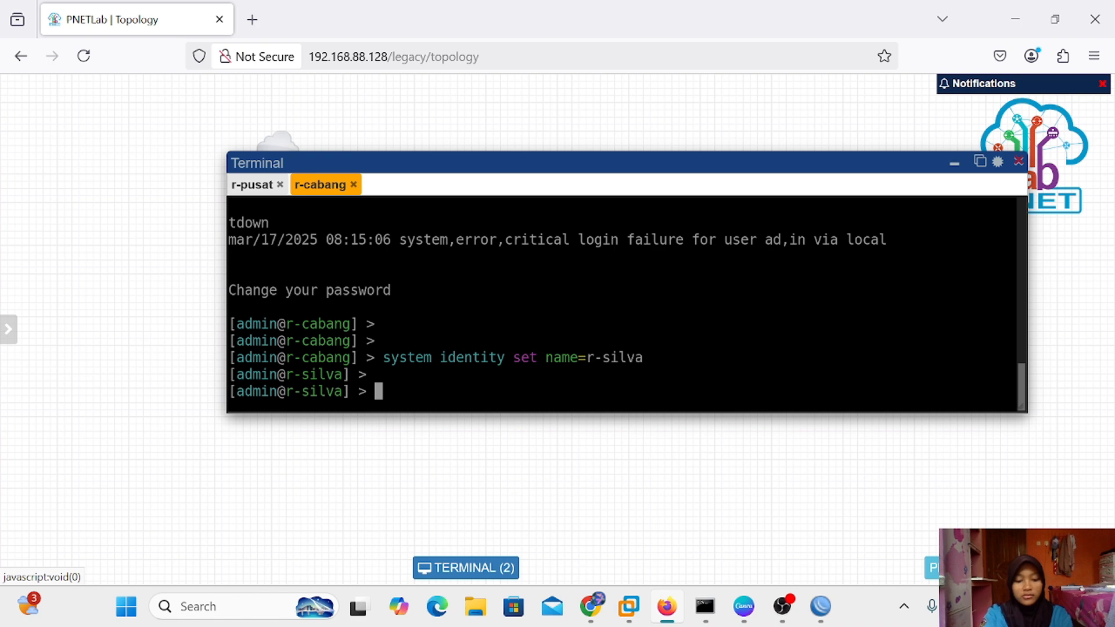
Enable RoMON via 'tool romon set enabled=yes' and print to confirm enabled: yes
text(toll)
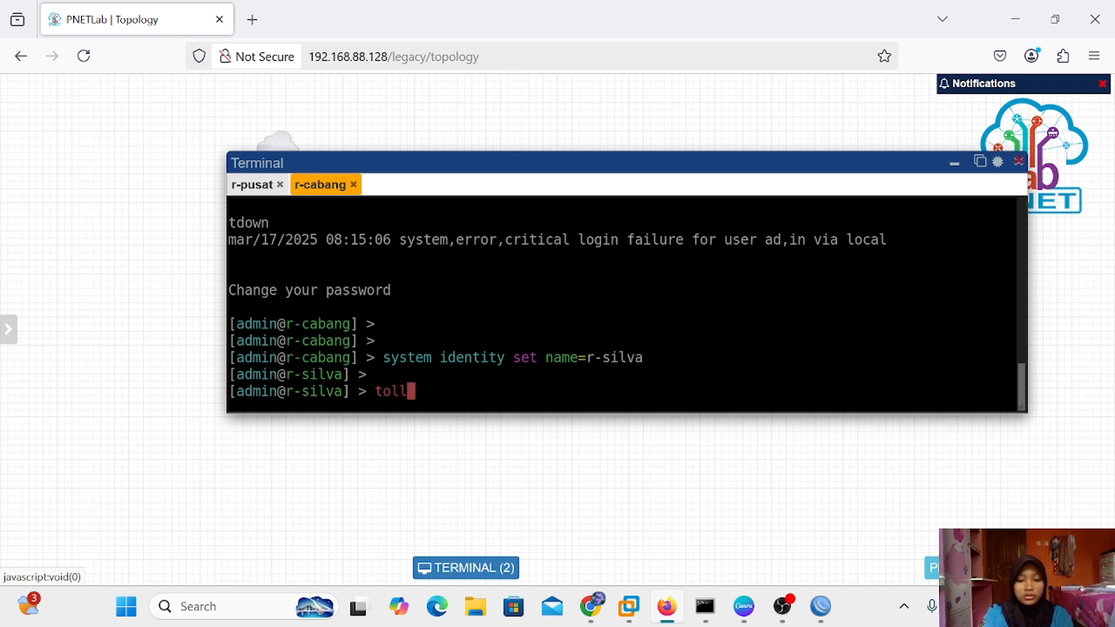
key(BackSpace)
key(BackSpace)
text(ol)
key(Return)
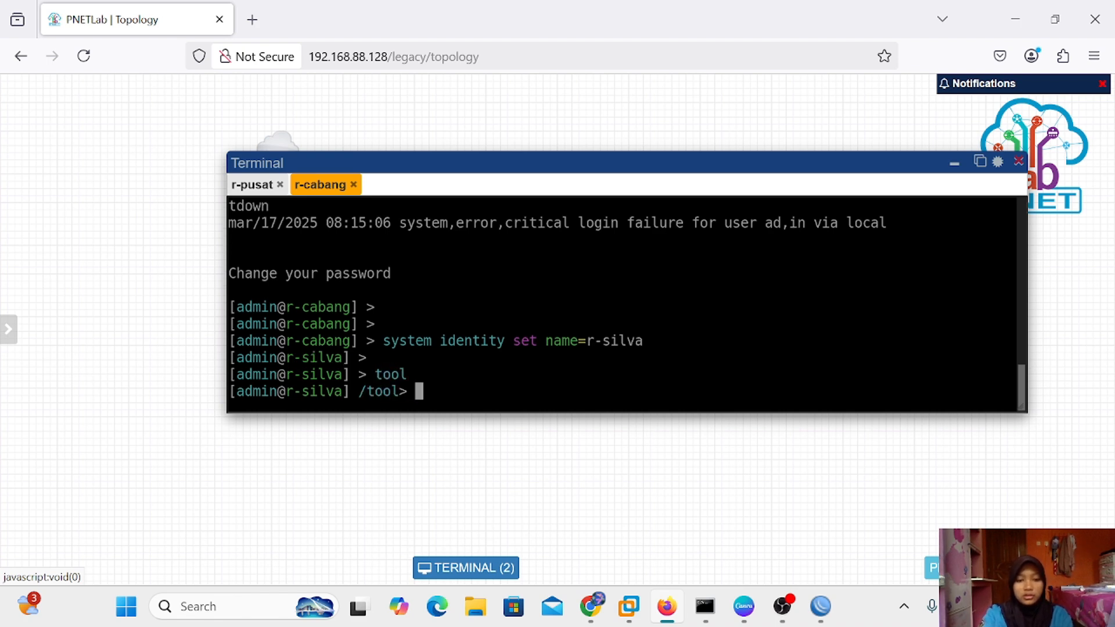
text(romon)
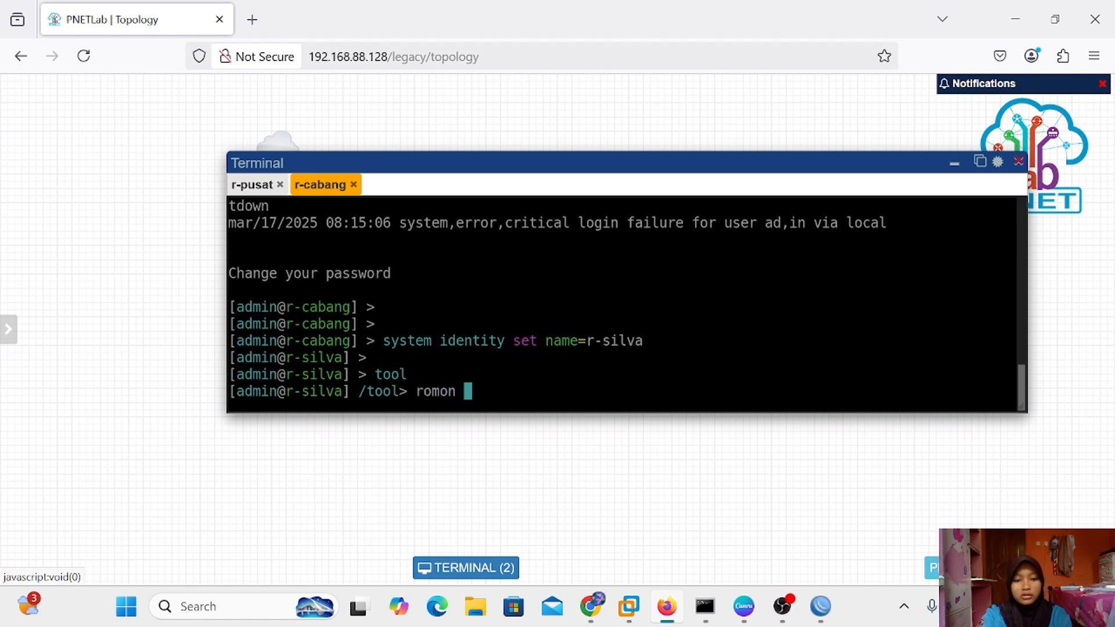
key(Return)
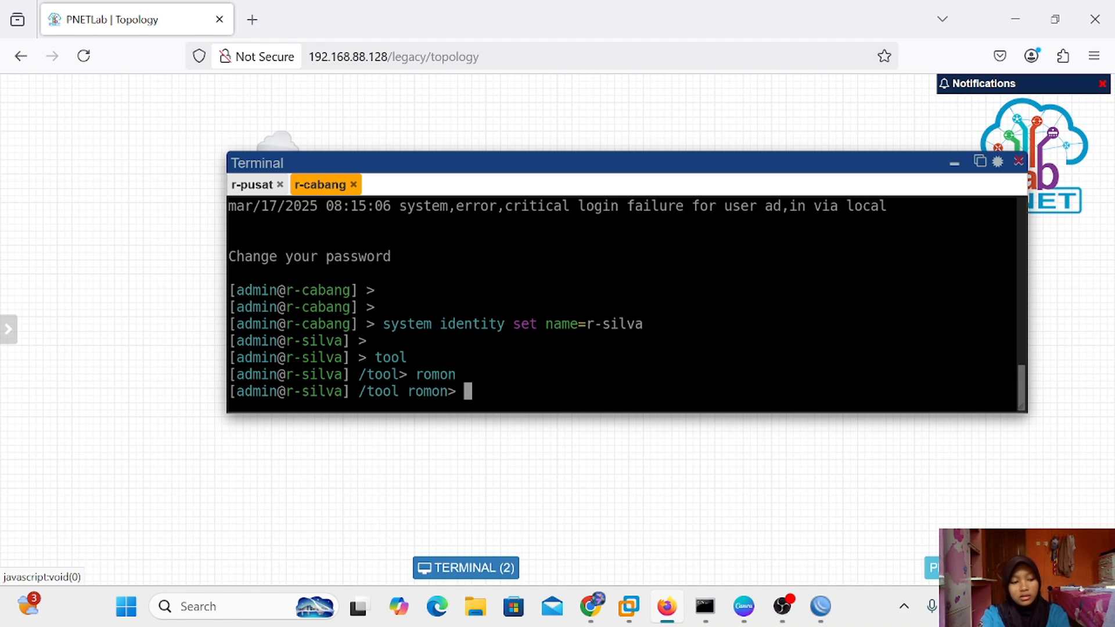
text(t enabled=)
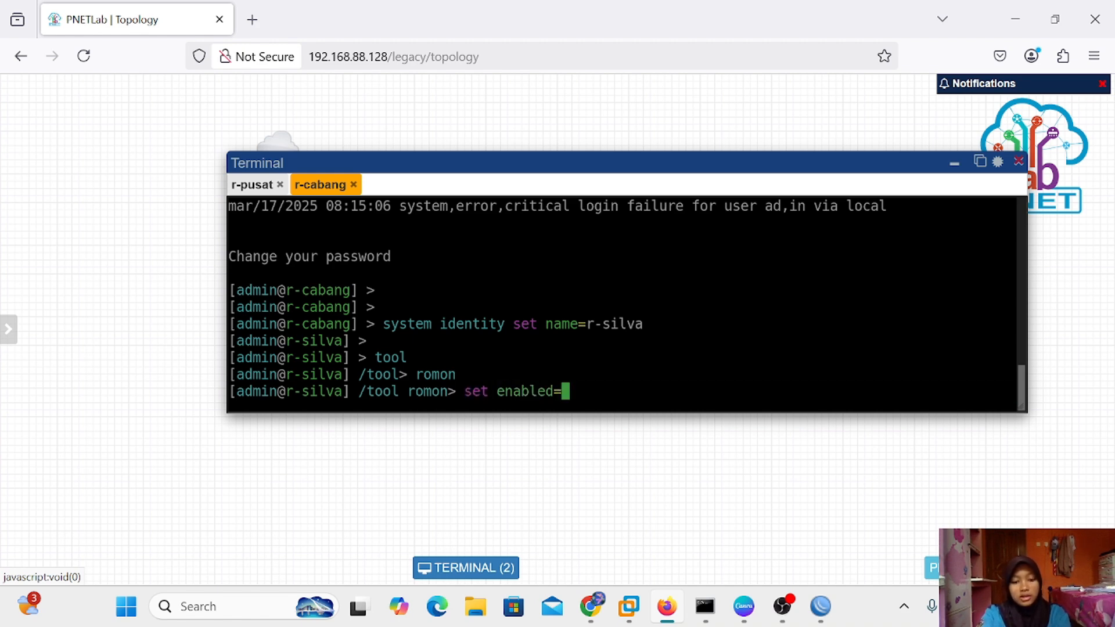
text(yes)
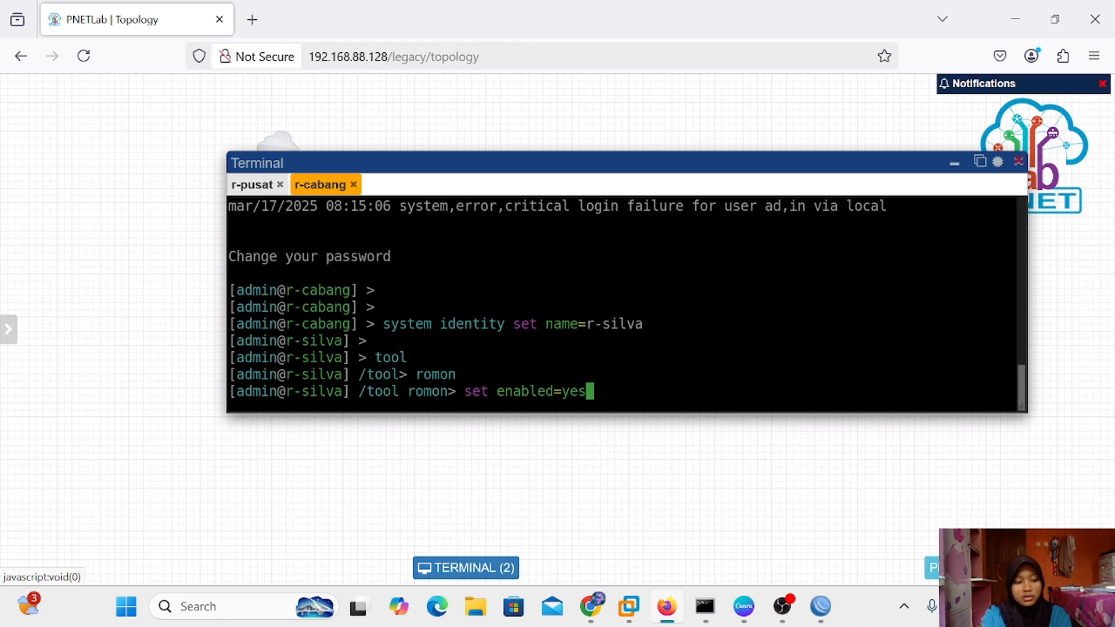
key(Return)
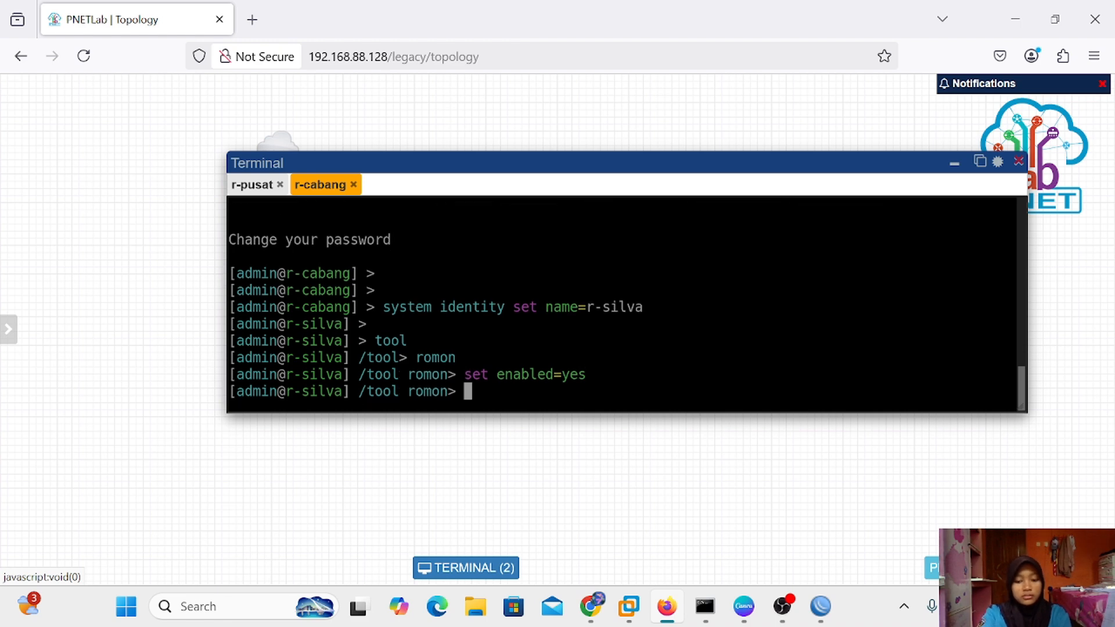
text(print)
key(Return)
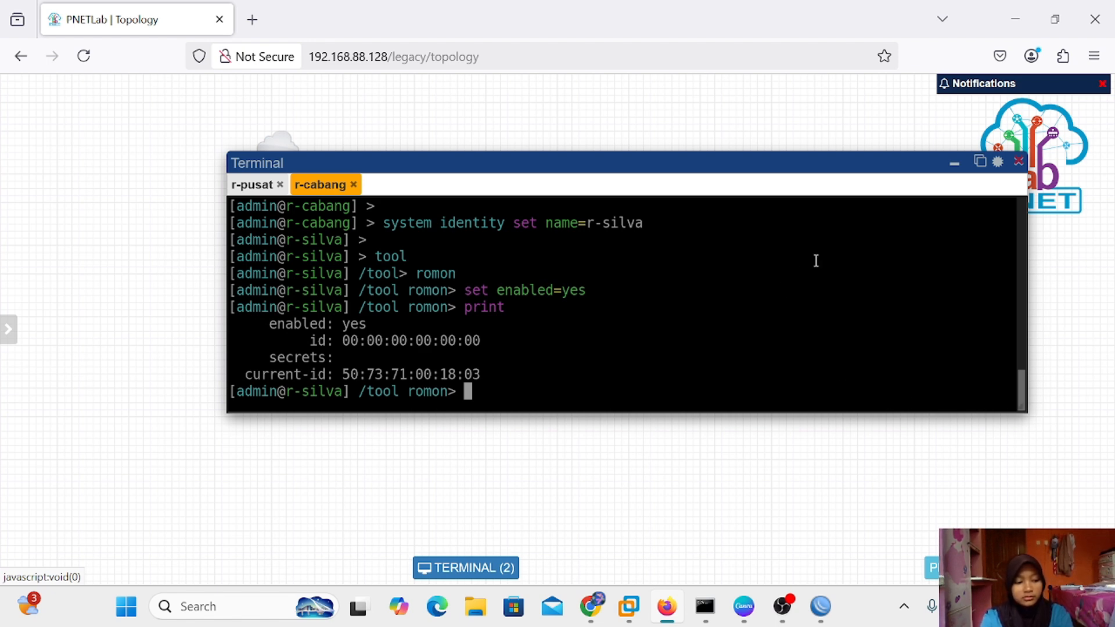
Hide the terminal and move the r-isp WinBox window aside to uncover the r-cabang node
click(954, 165)
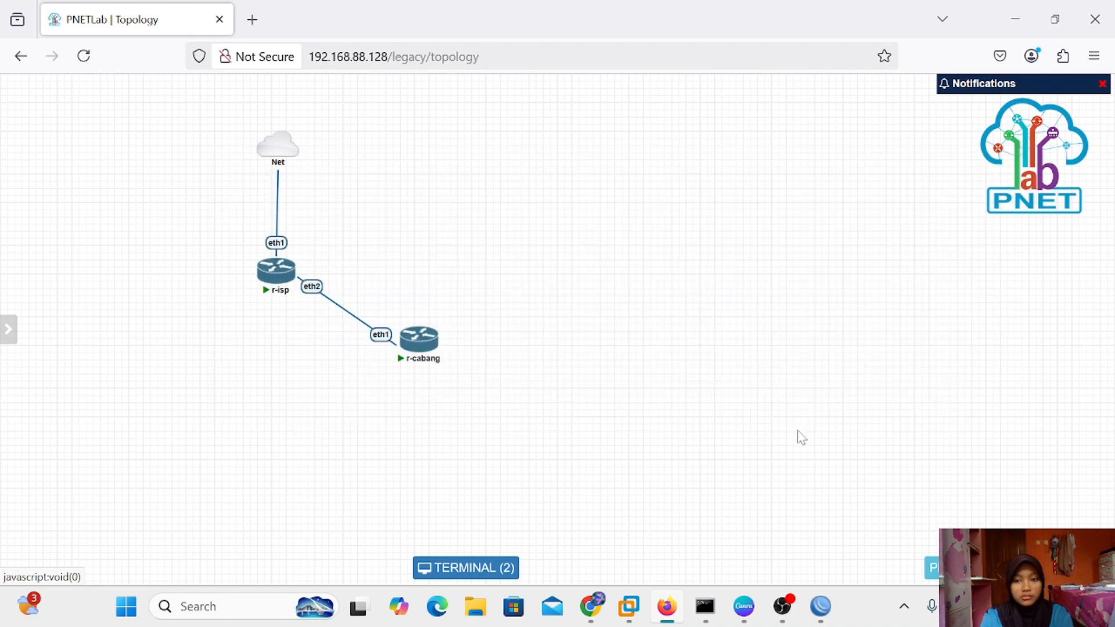
mouse_move(820, 603)
click(822, 517)
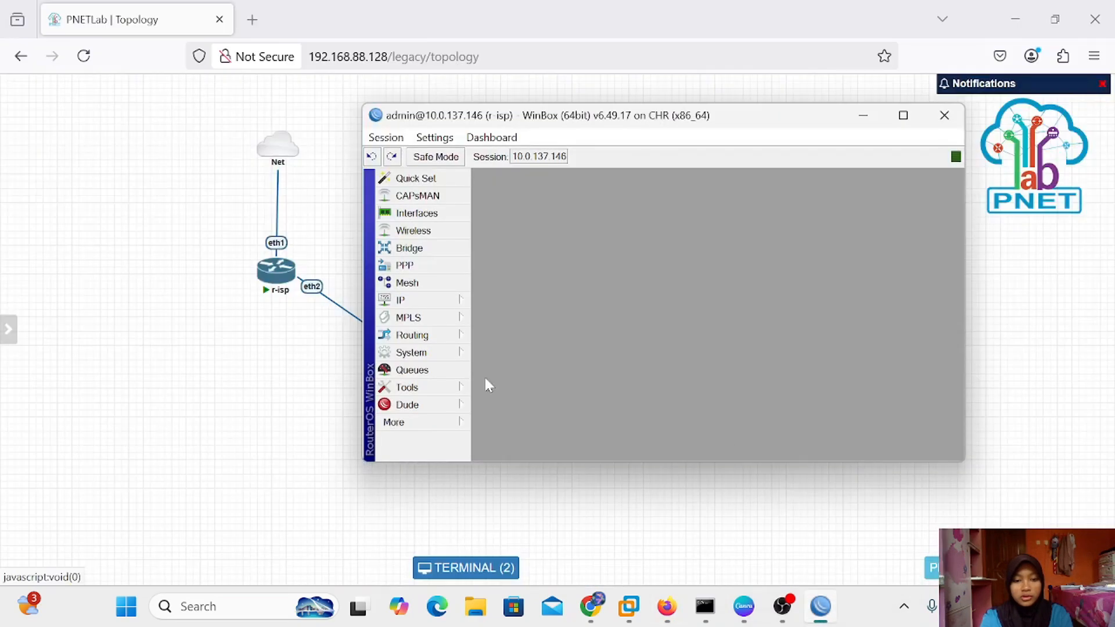
drag(505, 123, 612, 140)
click(435, 152)
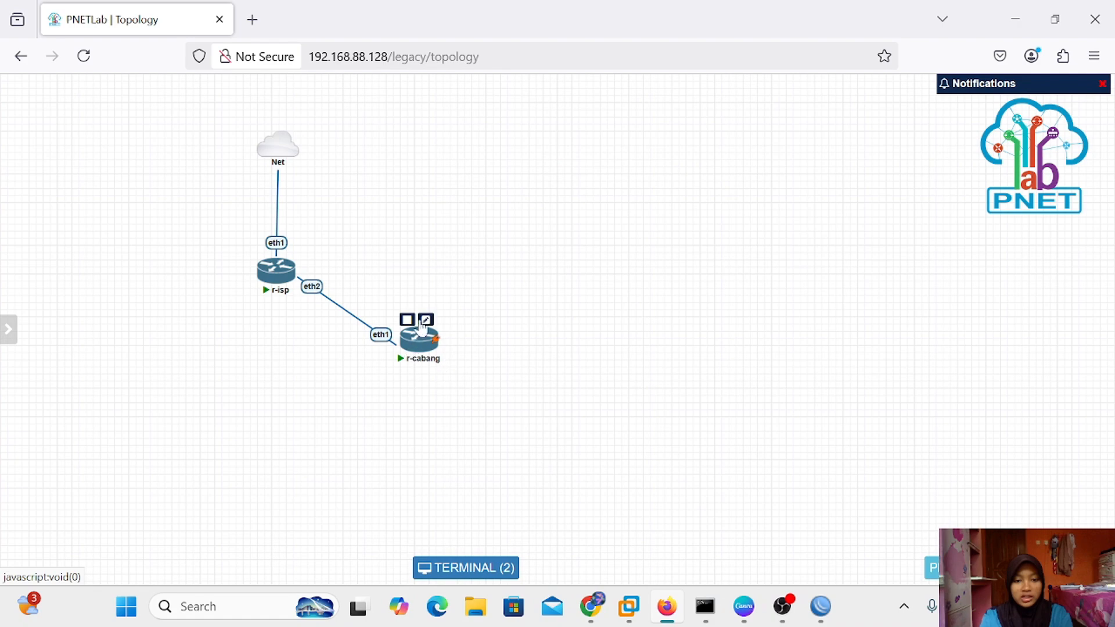
Rename the r-cabang node to r-silva and save it
click(425, 321)
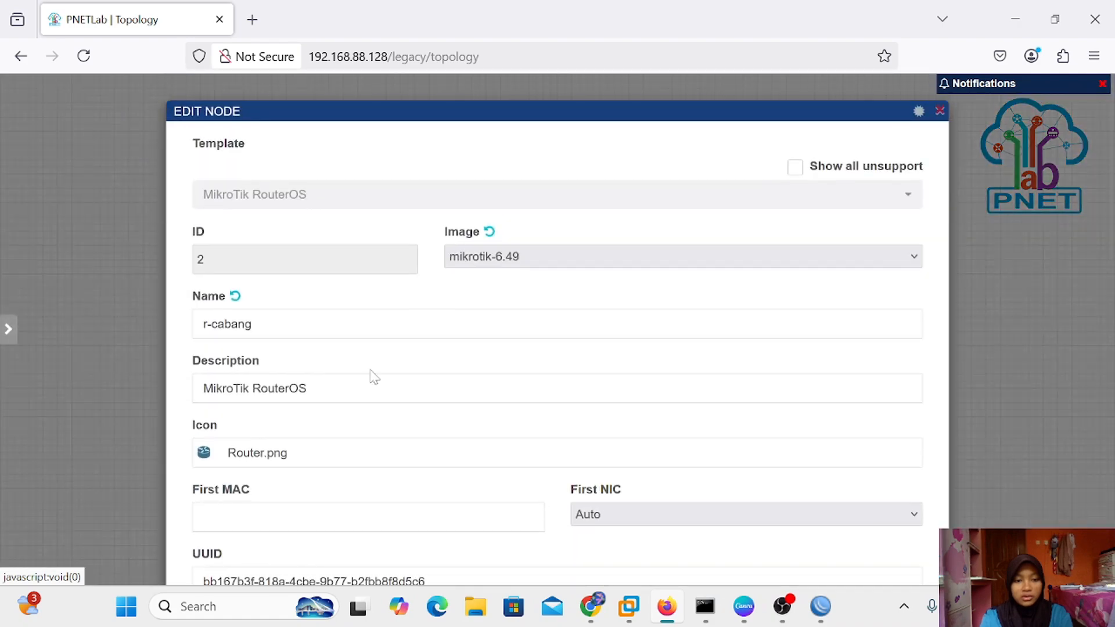
click(258, 324)
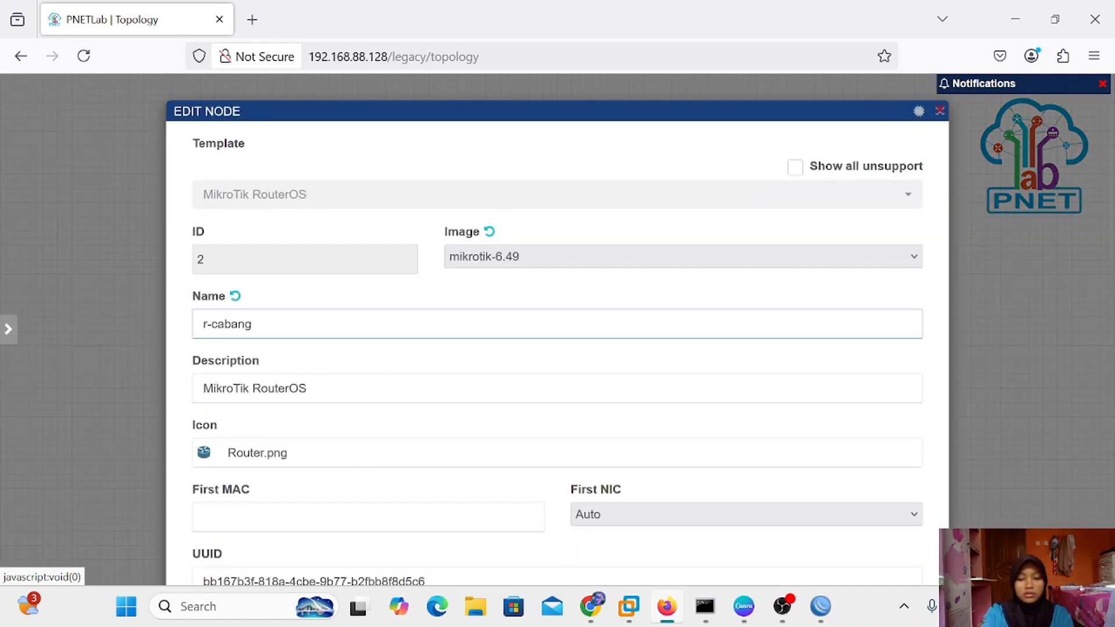
key(BackSpace)
key(BackSpace)
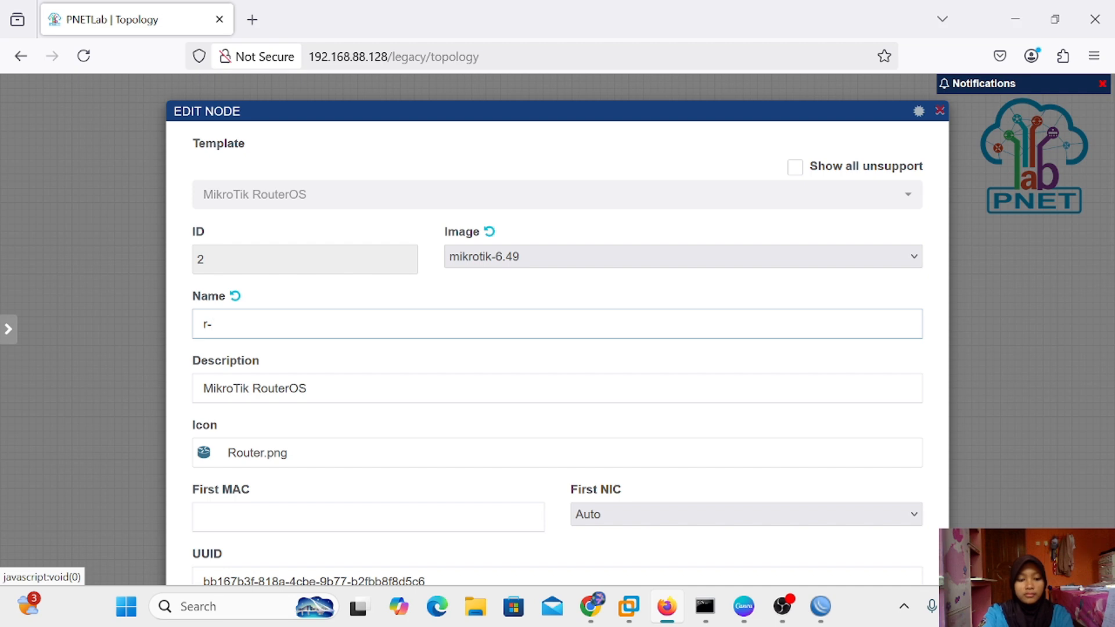
text(silva)
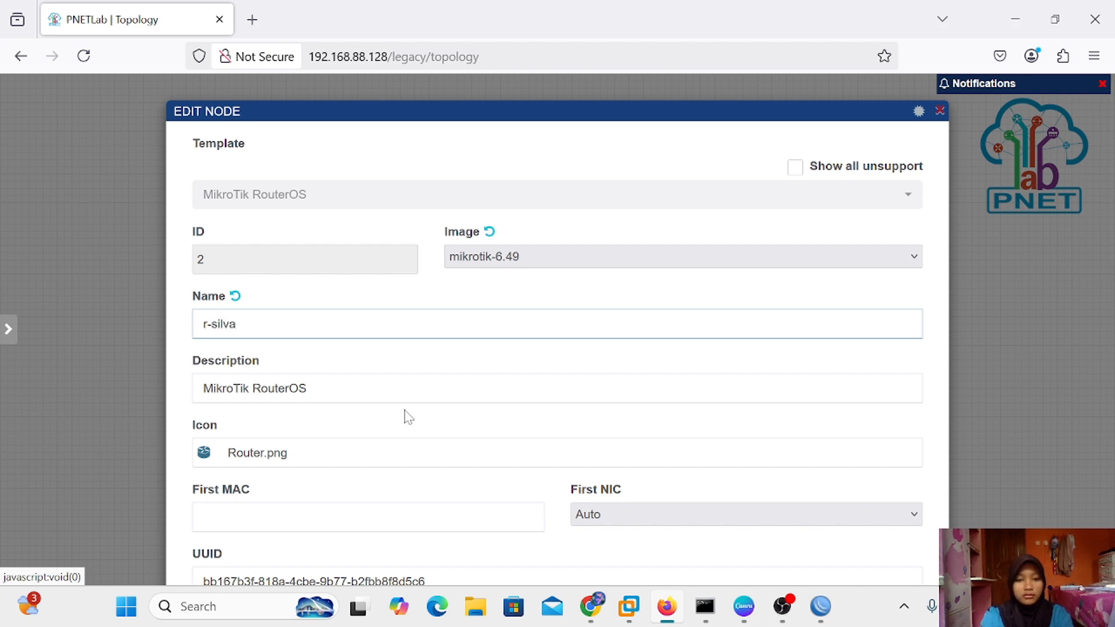
scroll(406, 416, down, 12)
scroll(522, 511, up, 1)
click(524, 524)
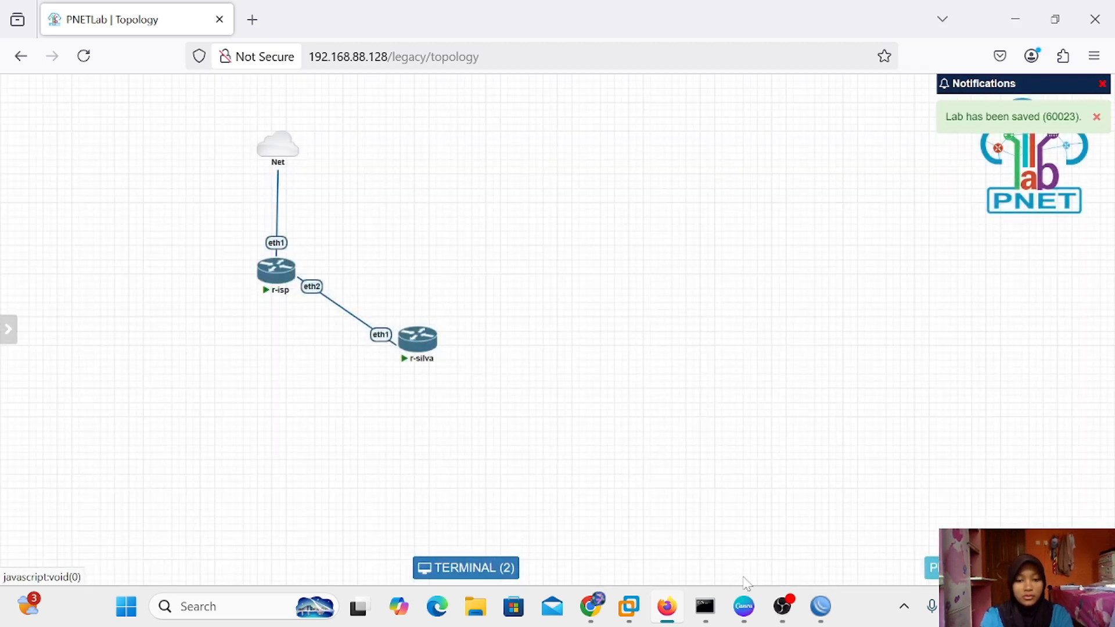
From the r-isp session, start a New WinBox login using r-isp as the RoMON agent
mouse_move(834, 599)
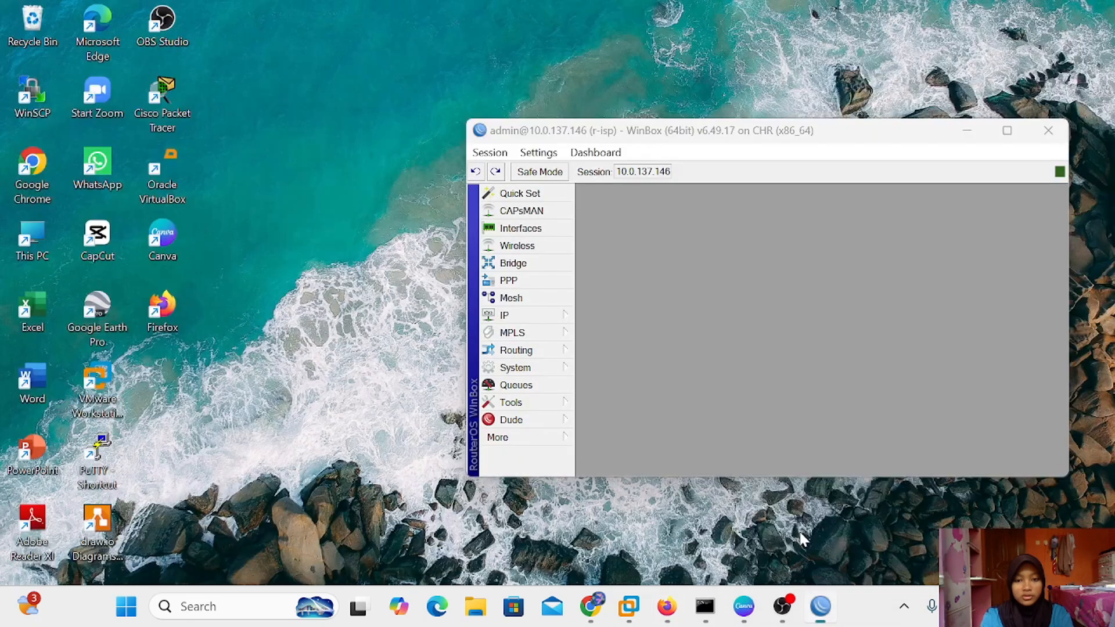
click(799, 532)
mouse_move(646, 134)
mouse_down()
mouse_move(669, 125)
mouse_move(650, 122)
mouse_up()
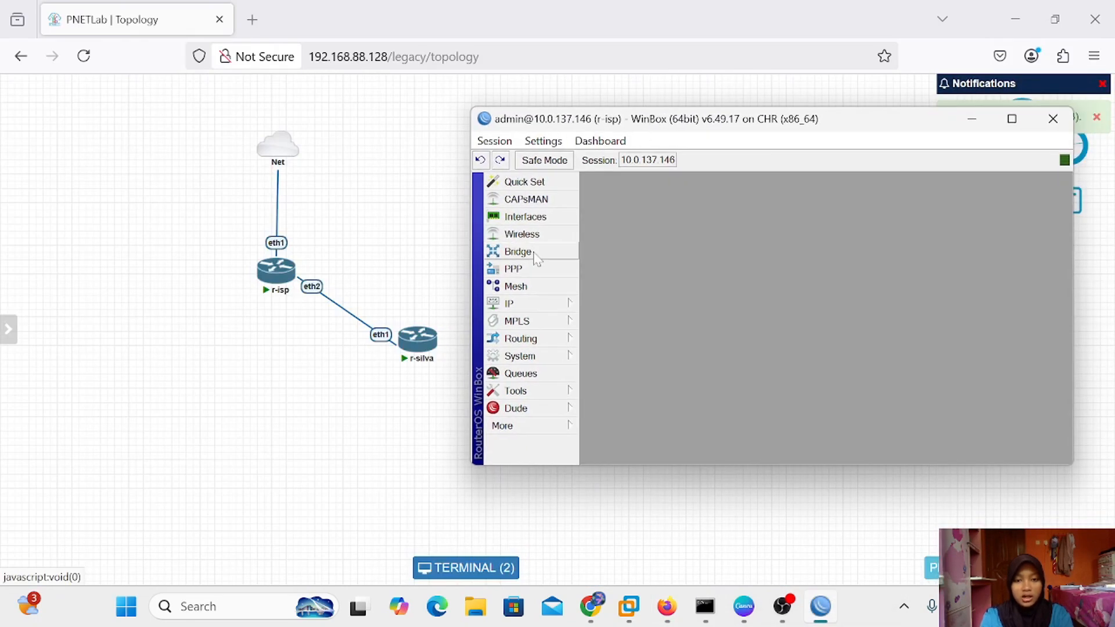
click(525, 427)
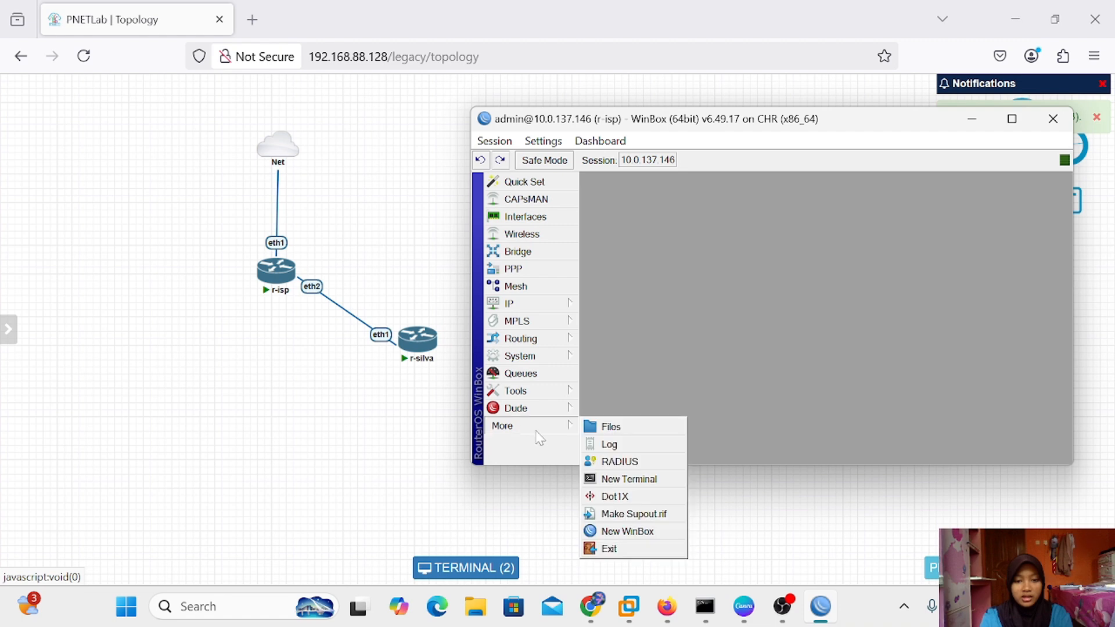
click(613, 532)
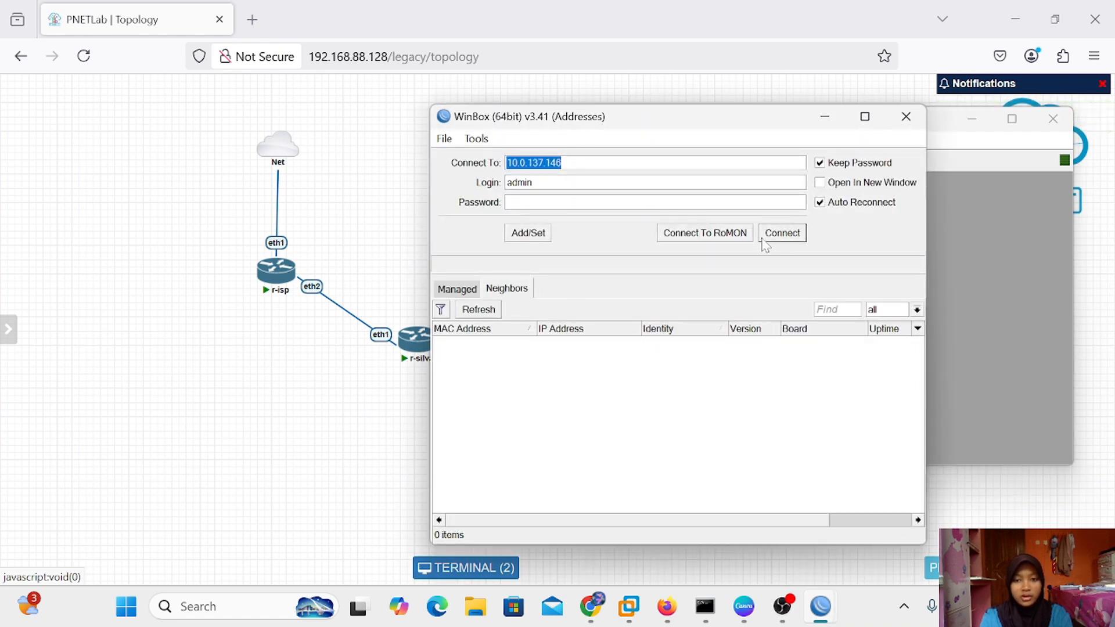
click(735, 232)
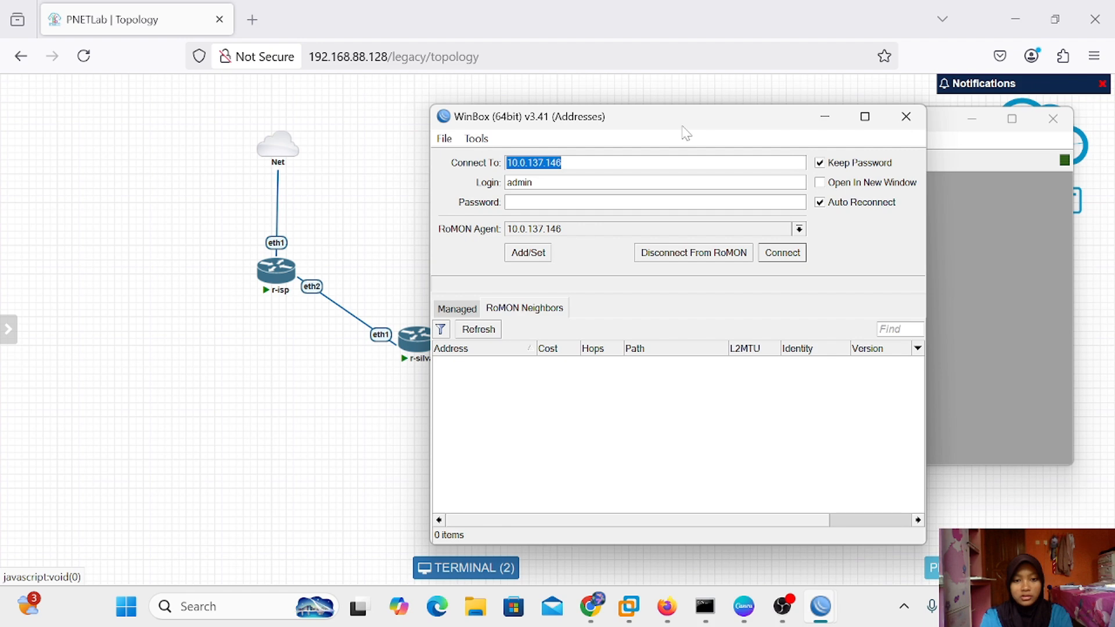
drag(683, 117, 651, 99)
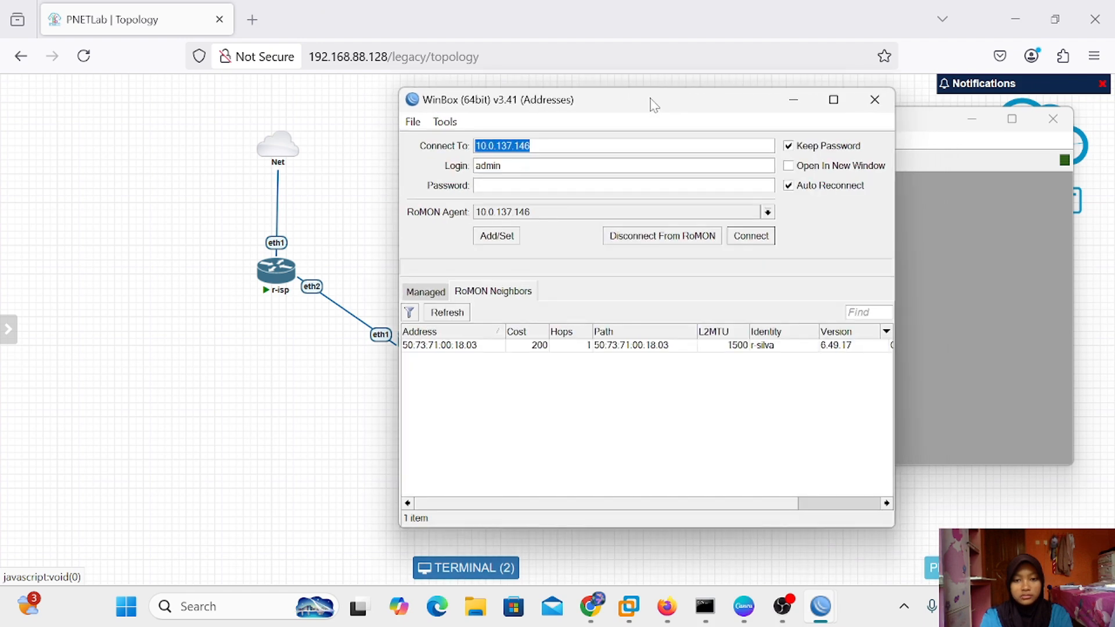
Connect to the r-silva RoMON neighbour, dismiss the password prompt, and arrange its window
click(476, 346)
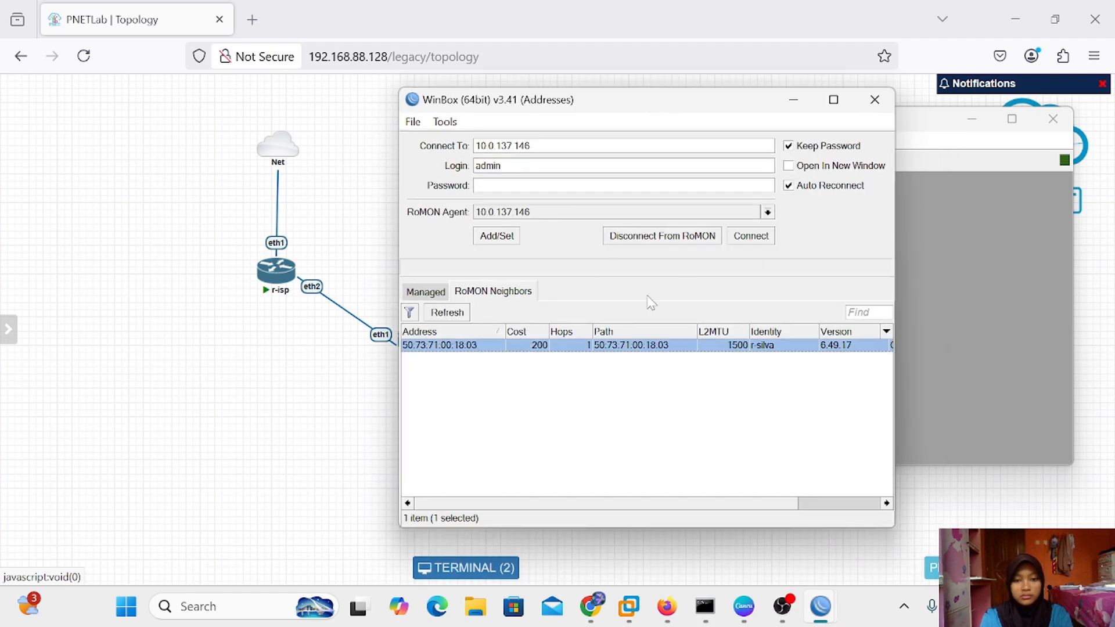
click(750, 239)
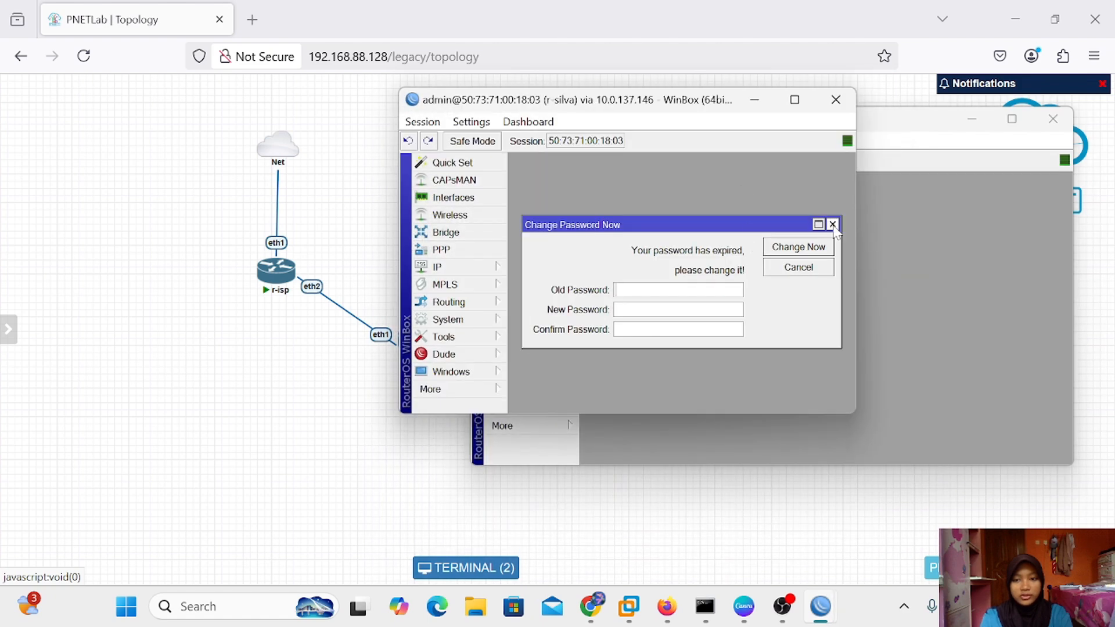
click(832, 225)
drag(860, 205, 1075, 204)
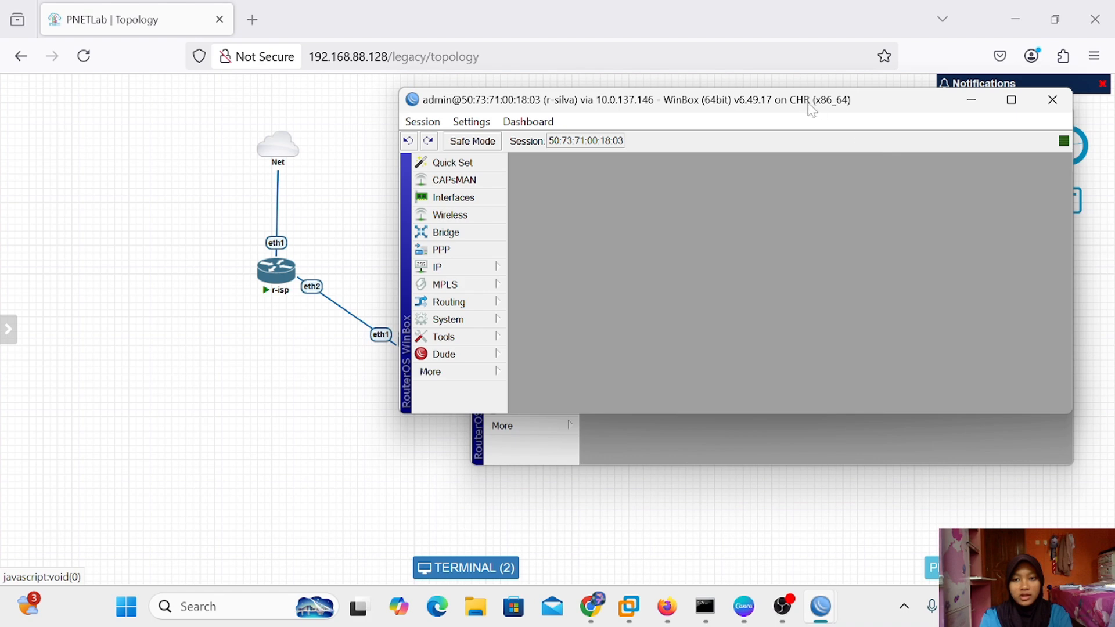
drag(811, 109, 807, 148)
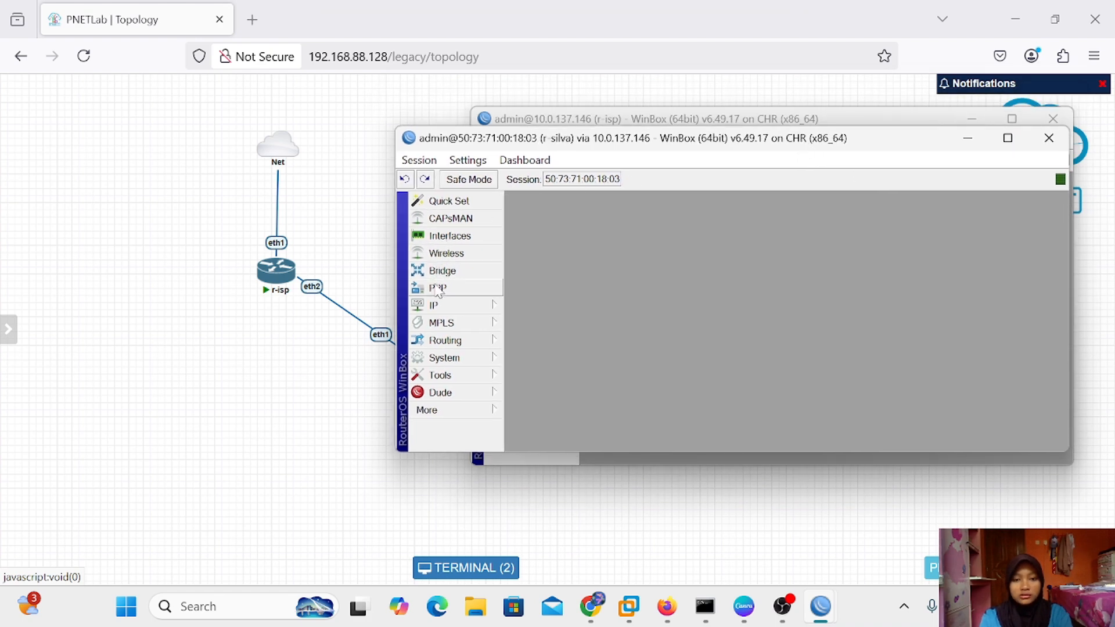
Delete r-silva's EoIP tunnel, old bridge and l2tp-out1 interfaces, leaving ether1–ether4
click(473, 243)
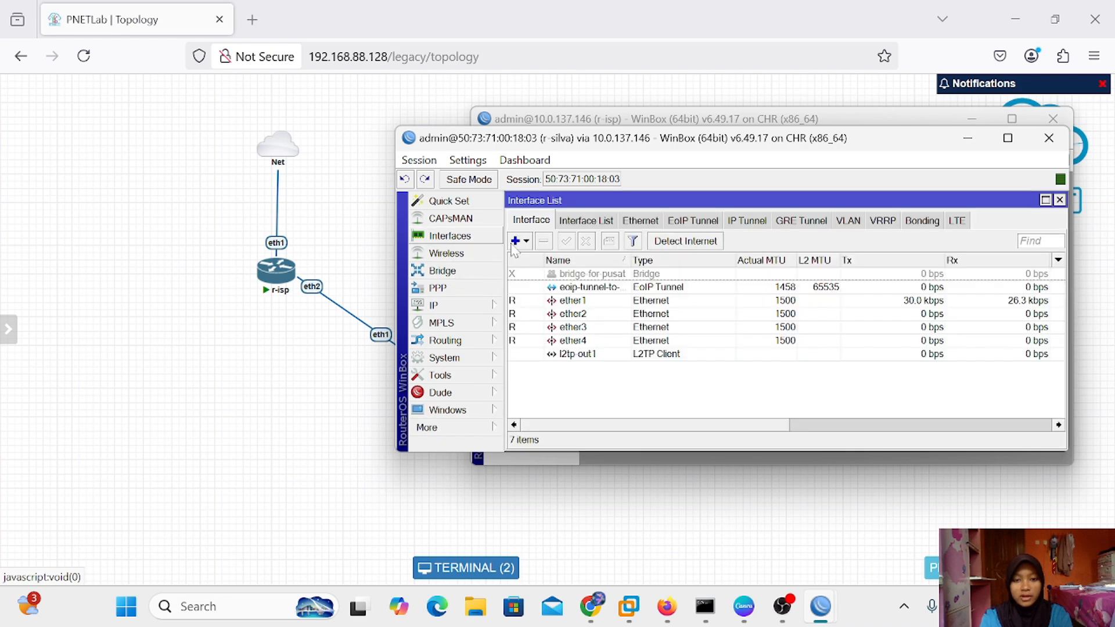
click(587, 286)
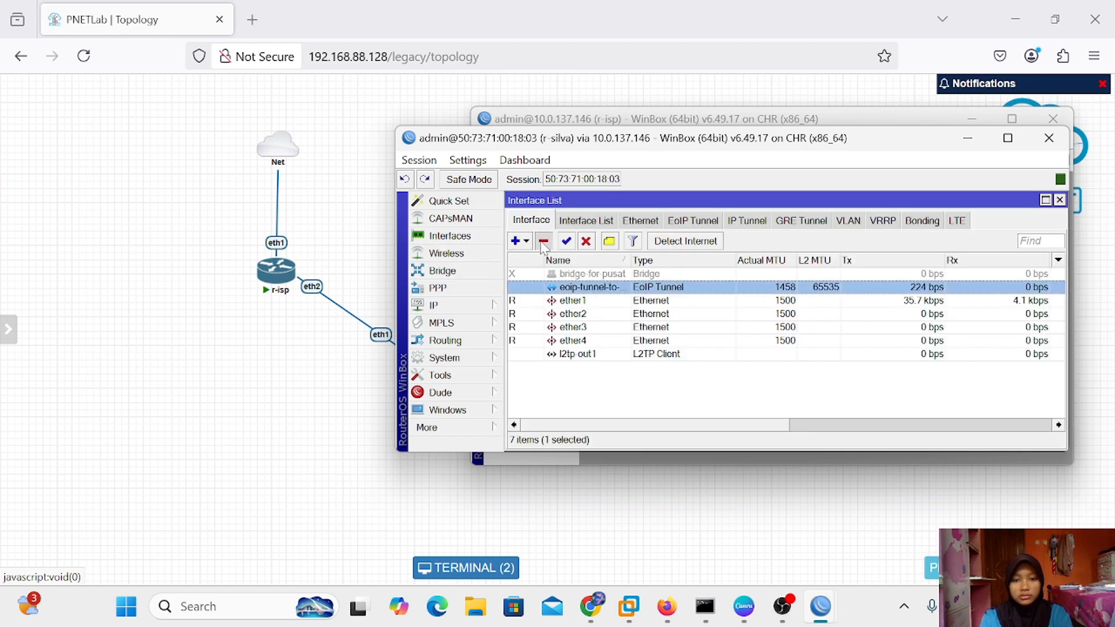
click(543, 241)
click(568, 275)
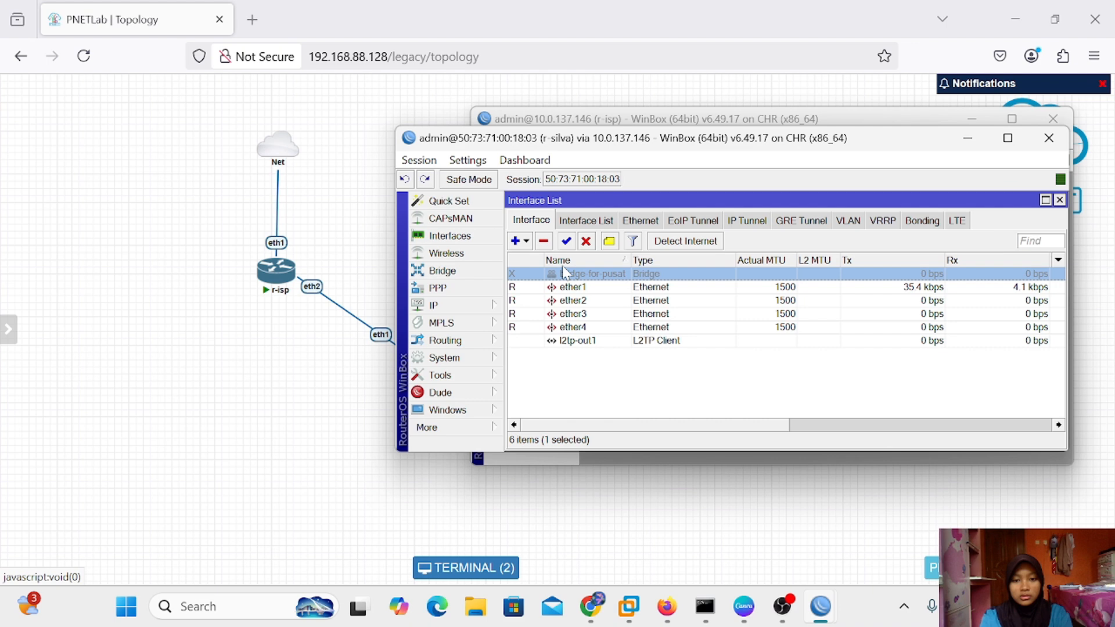
click(543, 240)
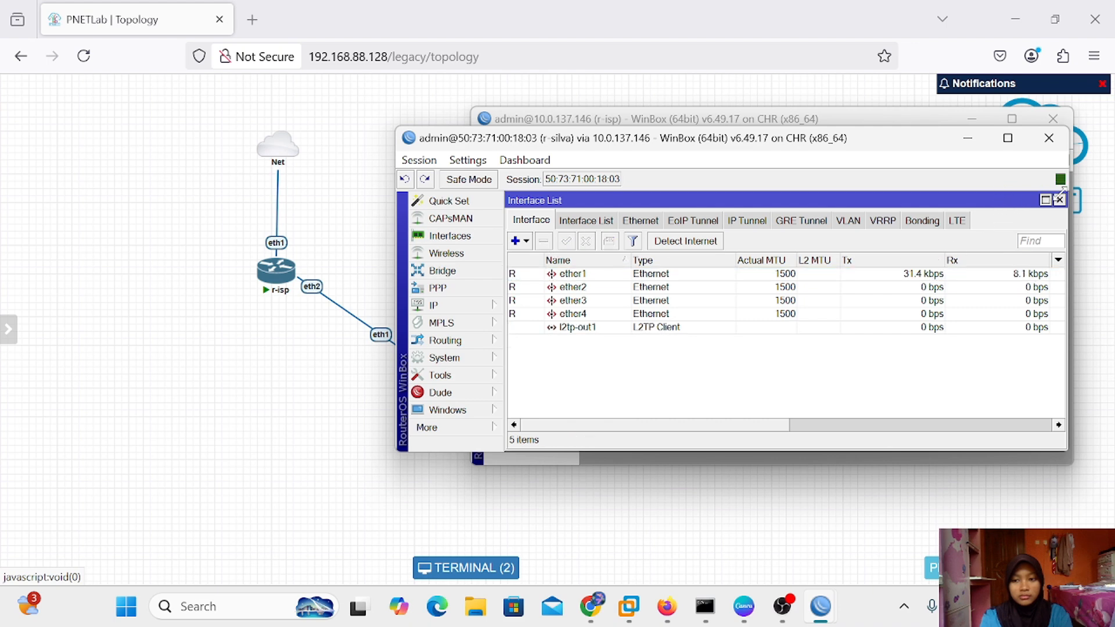
click(755, 327)
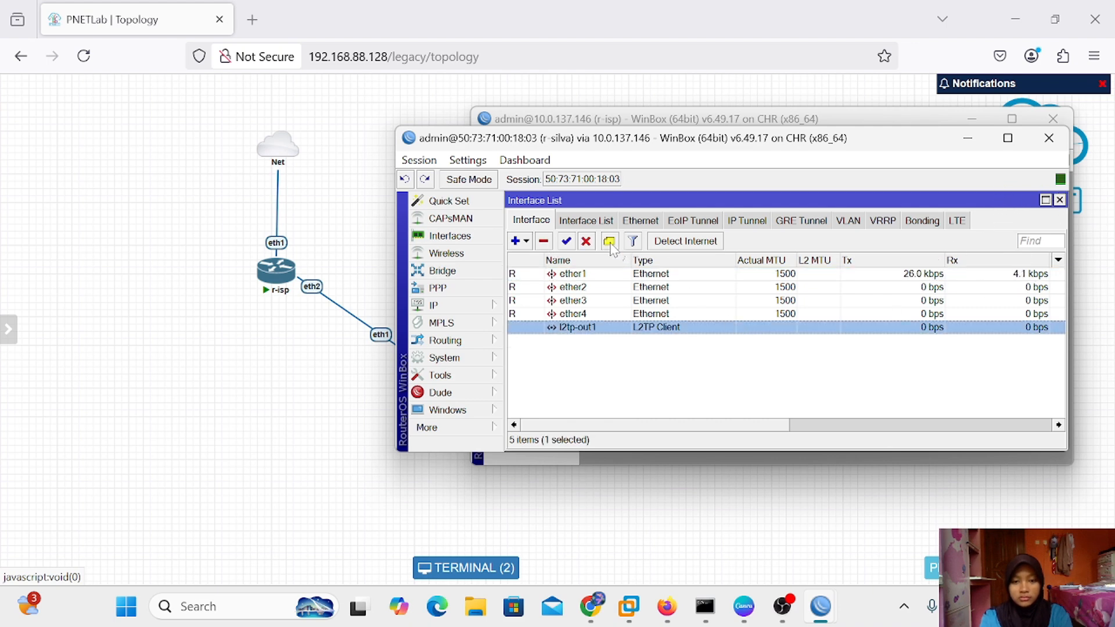
click(544, 241)
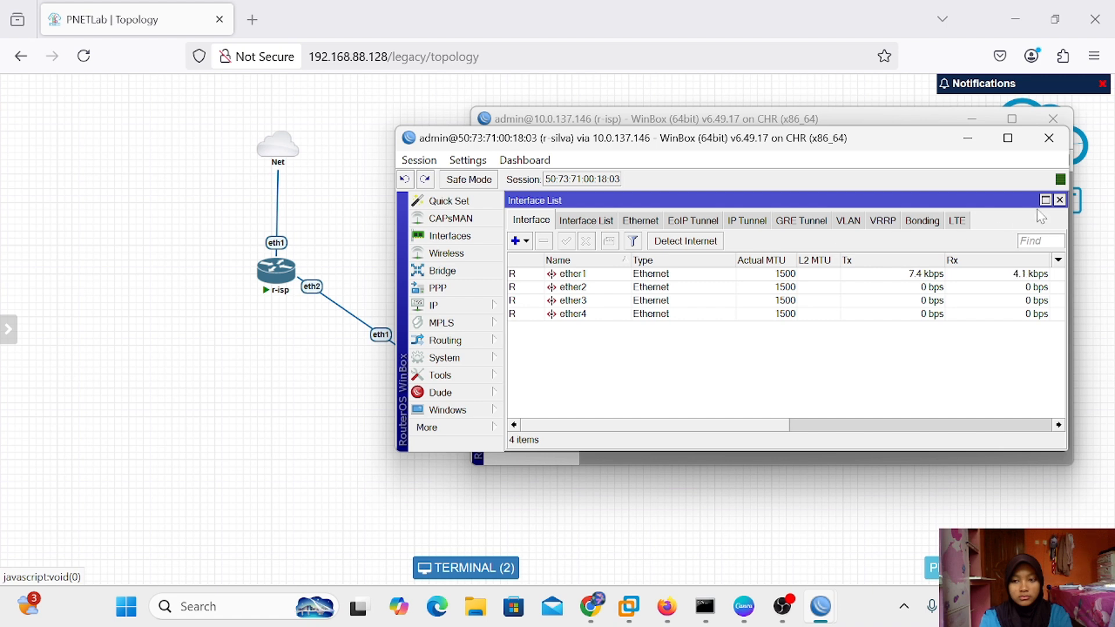
click(1059, 200)
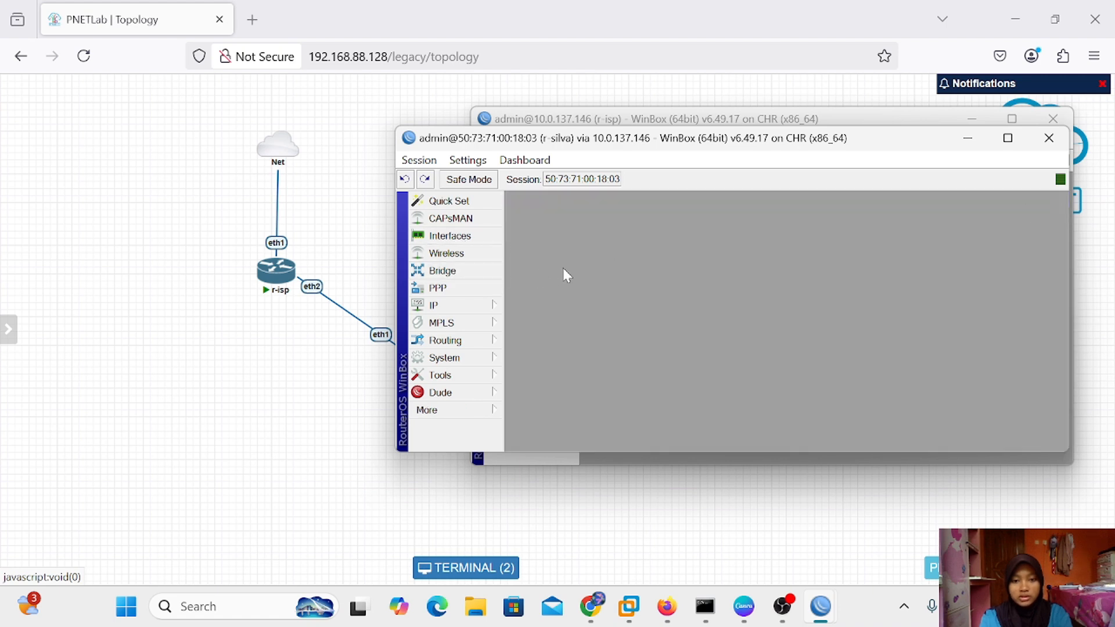
Remove the unknown and ether2 ports from r-silva's bridge and check the VLAN and port-extension lists
click(450, 275)
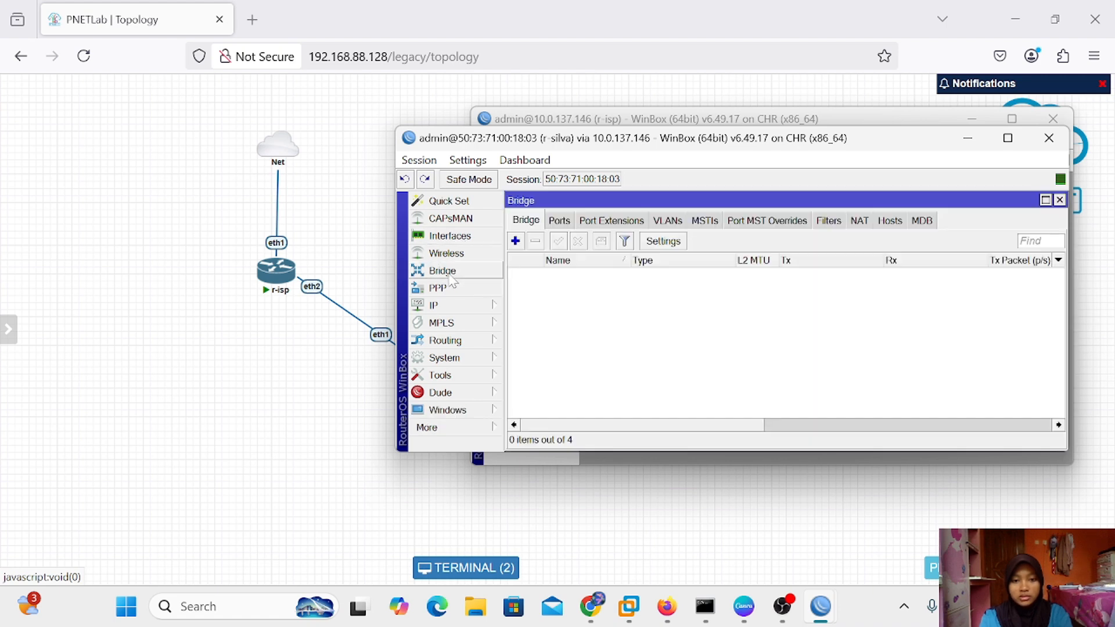
click(559, 222)
click(583, 285)
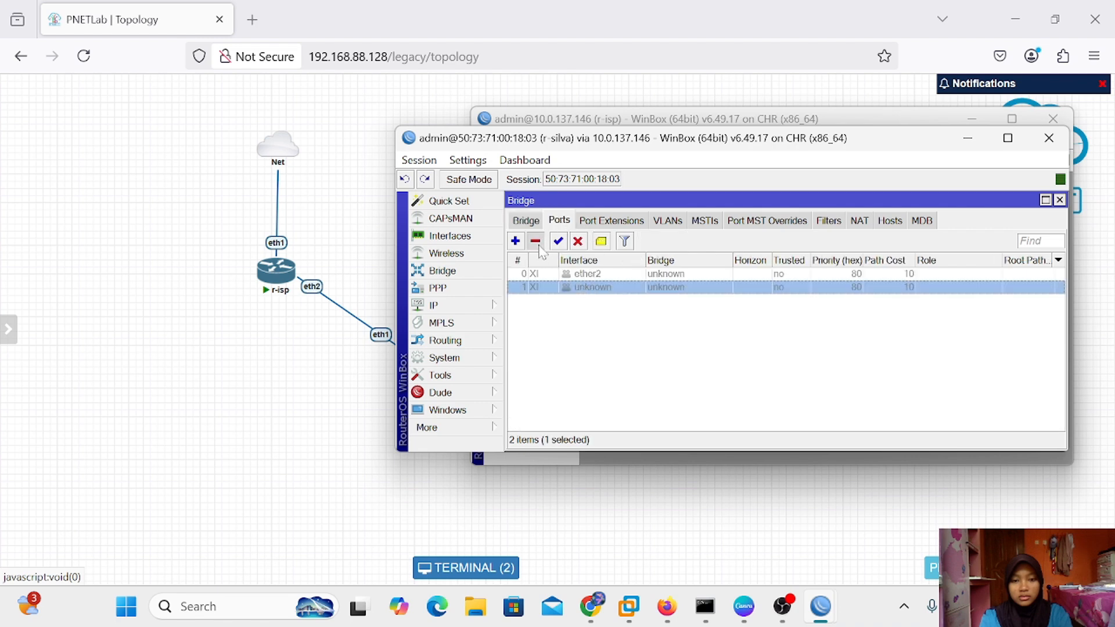
click(536, 241)
click(564, 278)
click(537, 242)
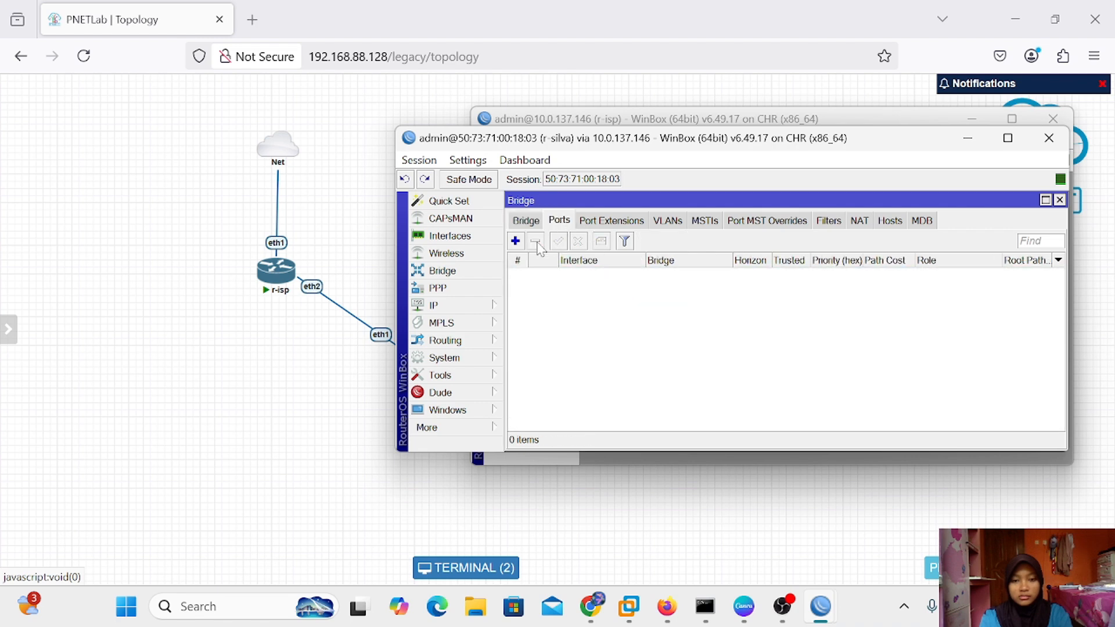
click(675, 222)
click(601, 224)
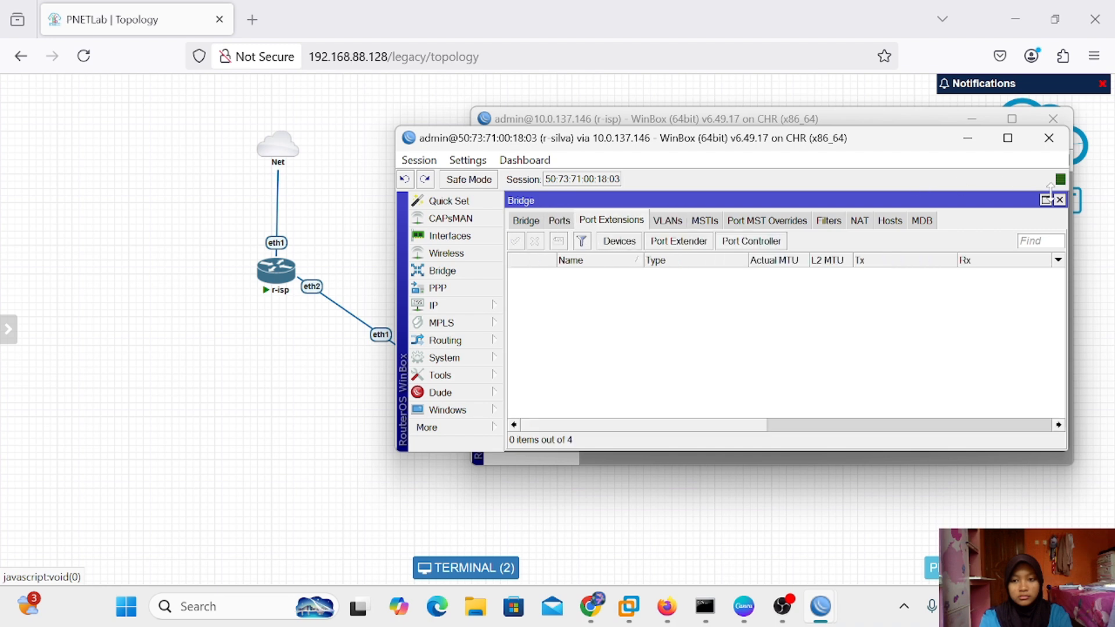
click(1059, 200)
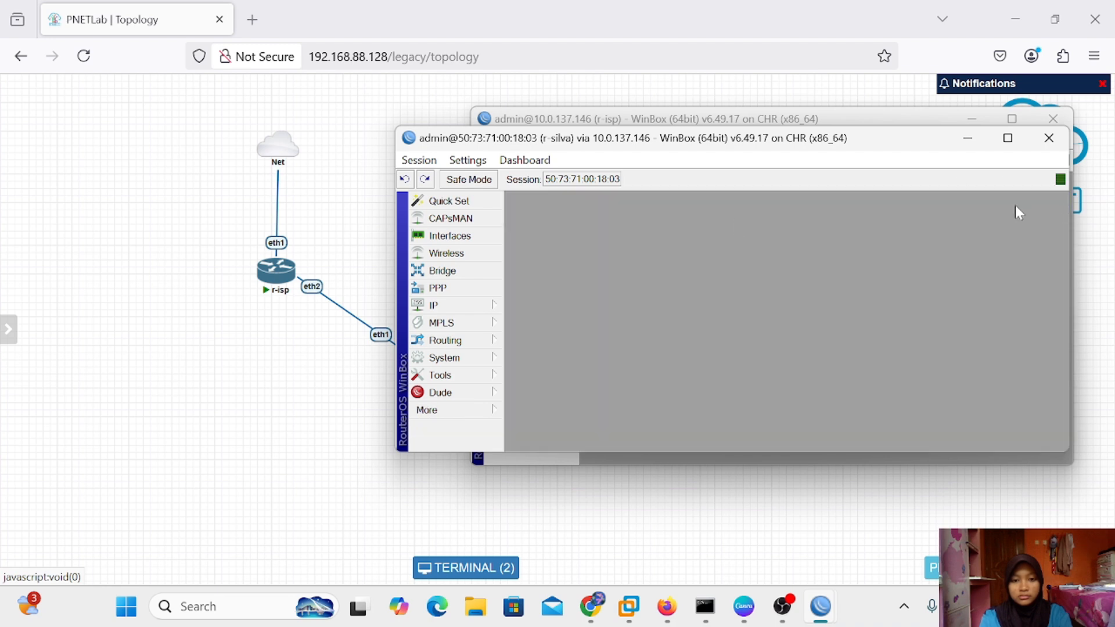
Review PPP's PPPoE servers, secrets, profiles, active connections and L2TP settings, leaving everything unchanged
click(439, 288)
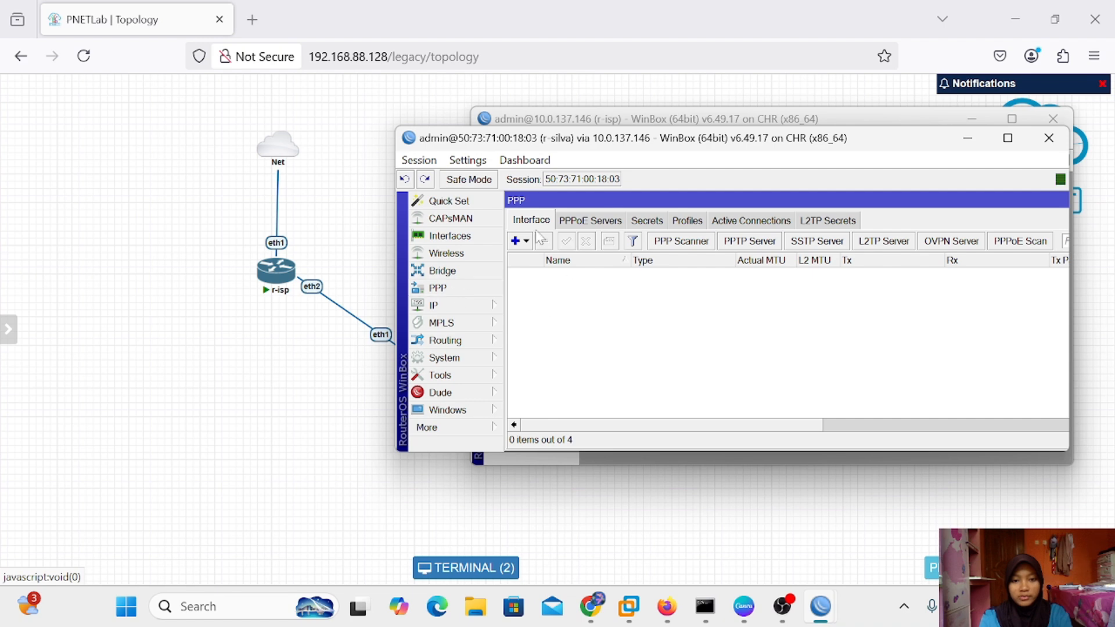
click(583, 220)
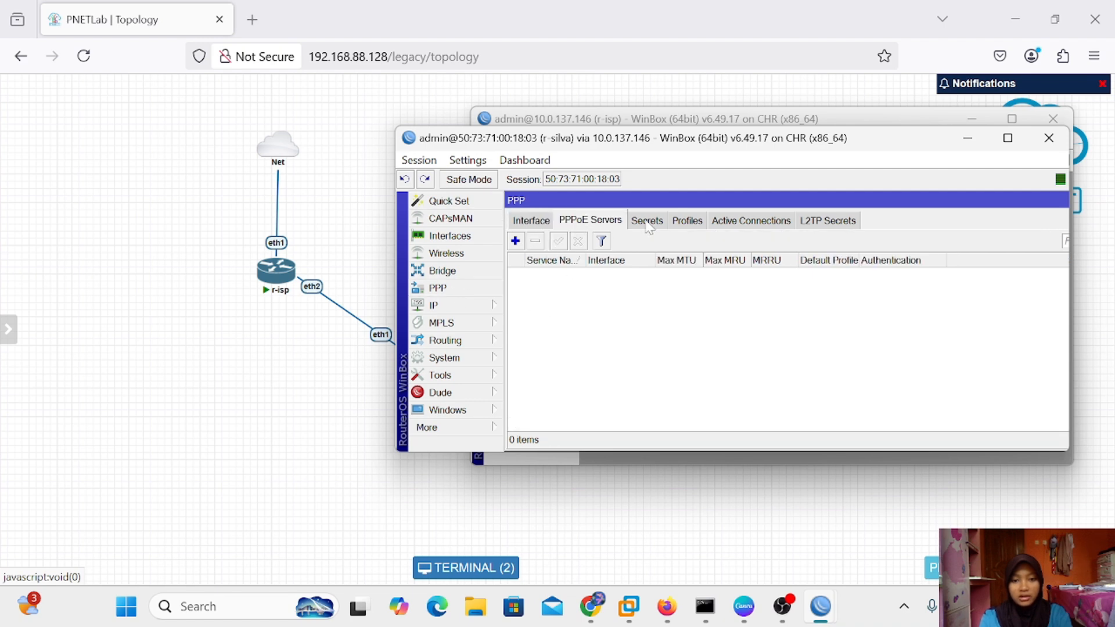
click(660, 226)
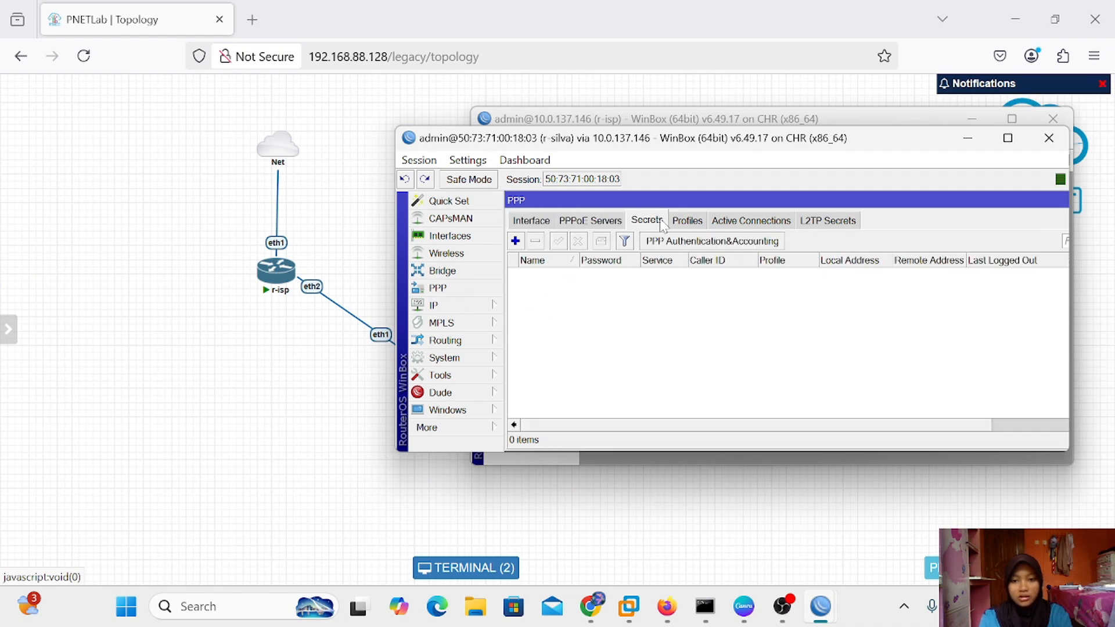
click(700, 221)
click(741, 225)
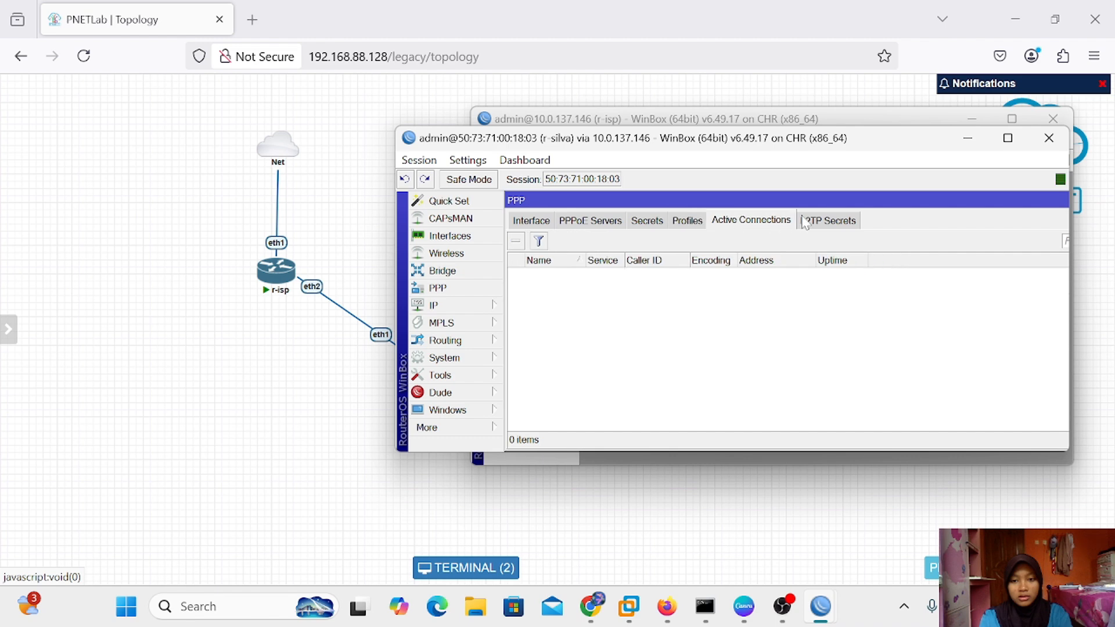
click(806, 224)
click(538, 228)
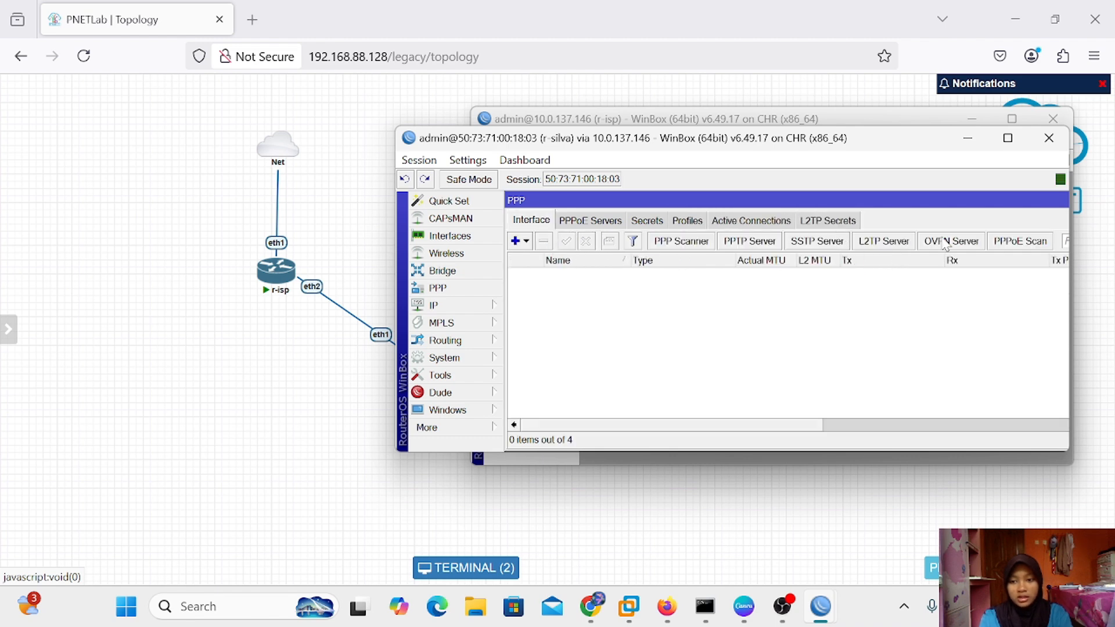
click(890, 243)
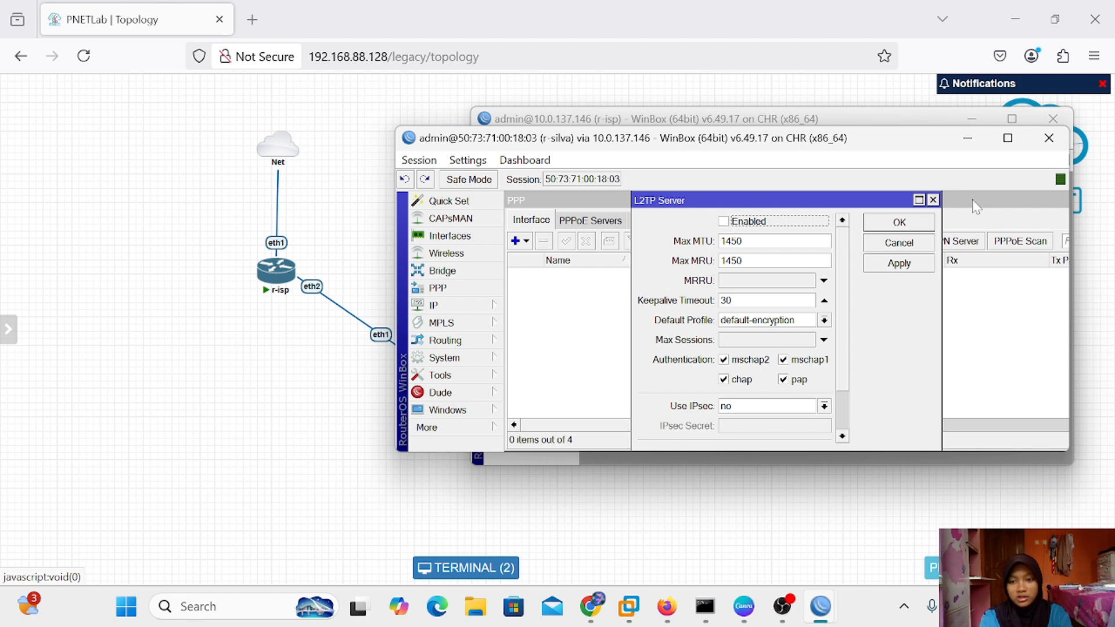
click(933, 201)
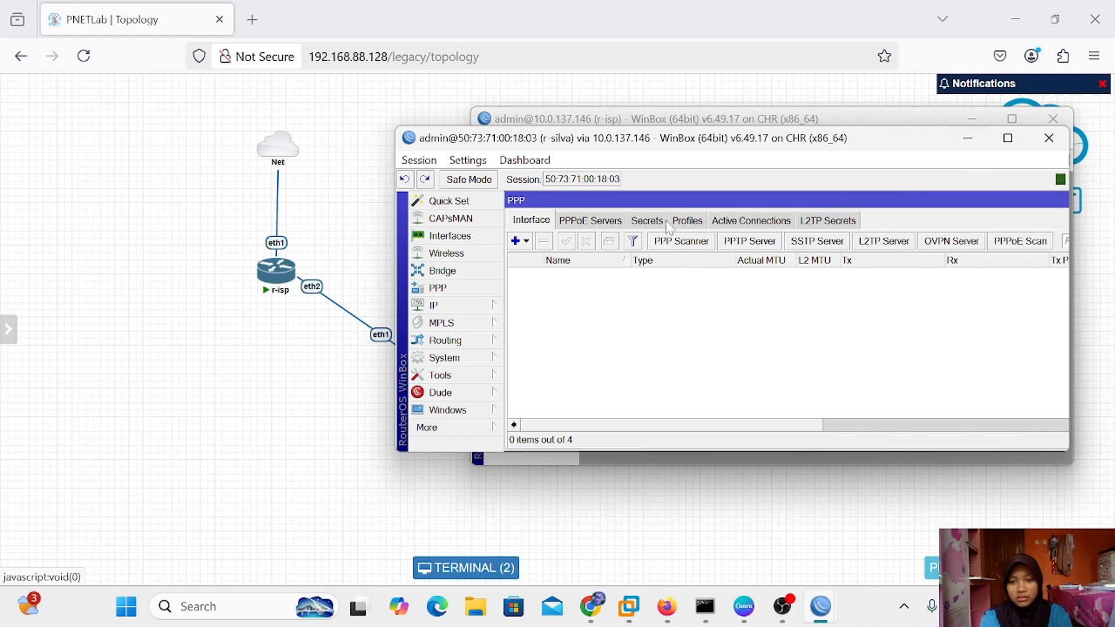
Delete r-silva's IP addresses 10.0.137.147/24, 192.168.1.2/24 and 192.168.1.4/24
click(440, 310)
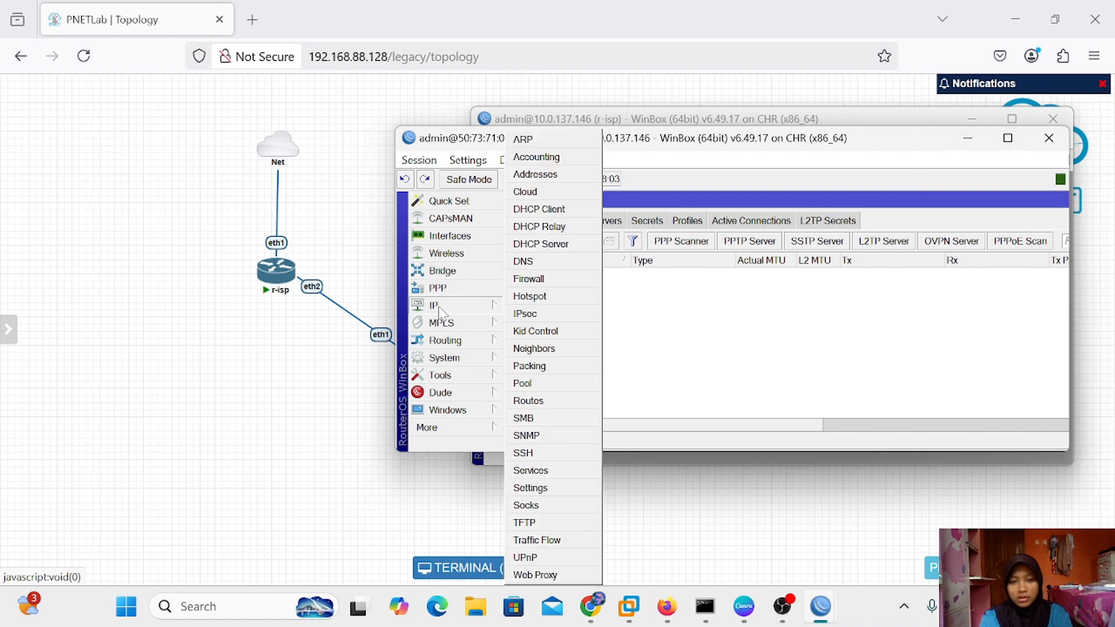
click(566, 177)
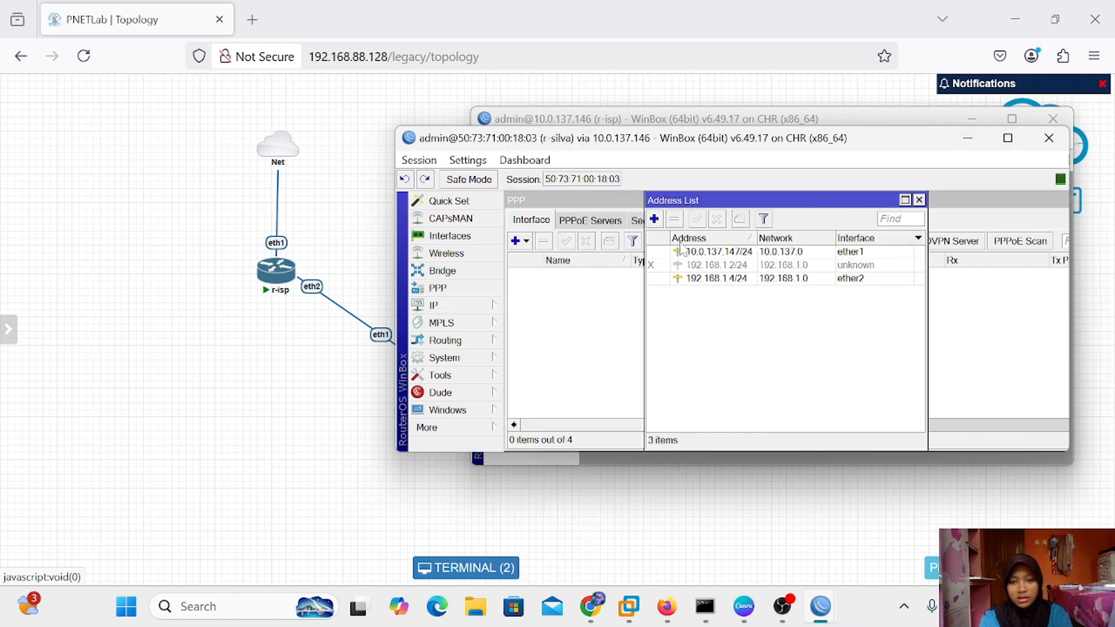
click(719, 252)
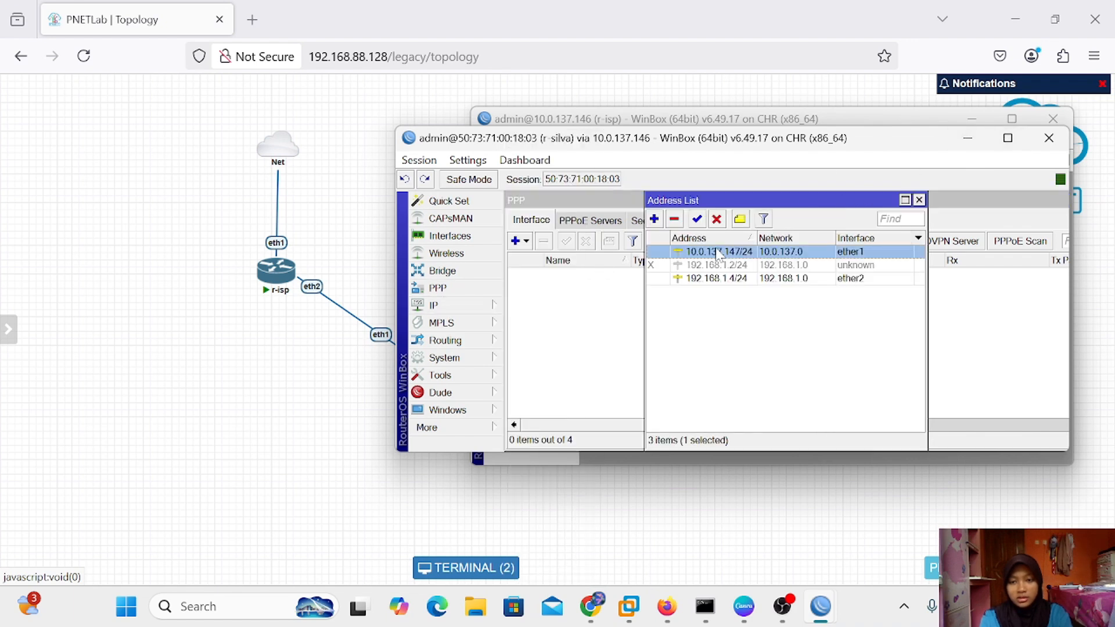
click(674, 219)
click(700, 254)
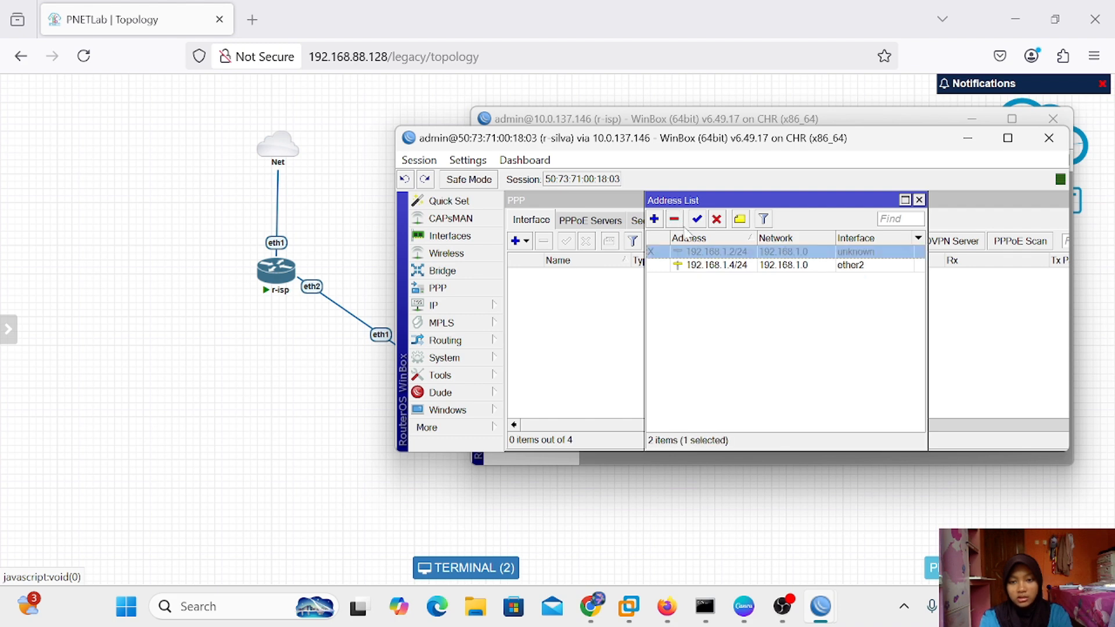
click(674, 219)
click(707, 255)
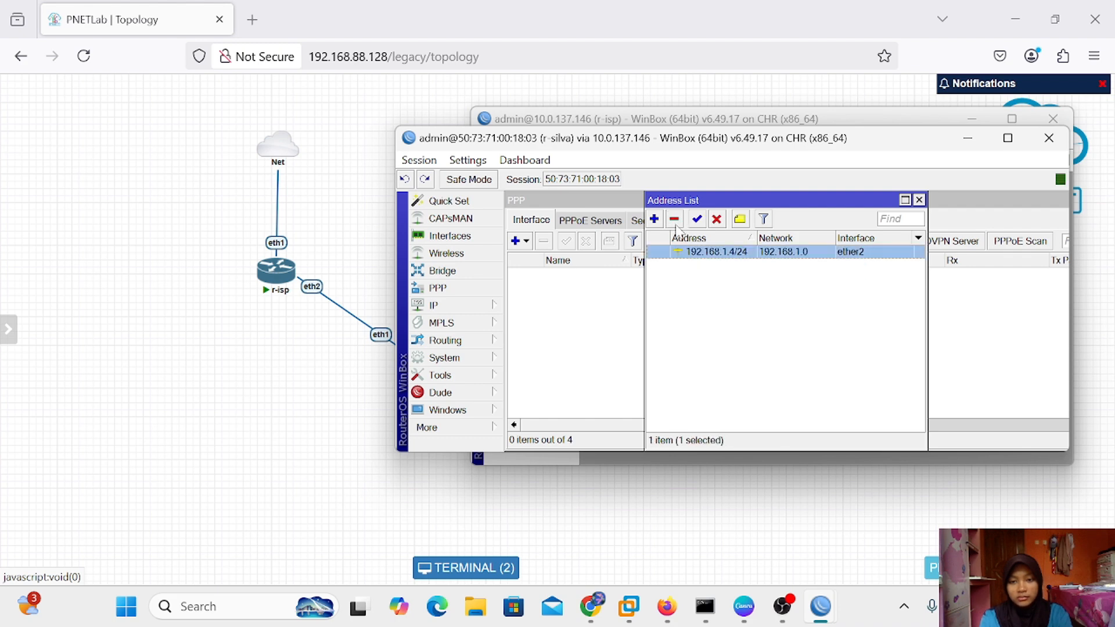
click(675, 219)
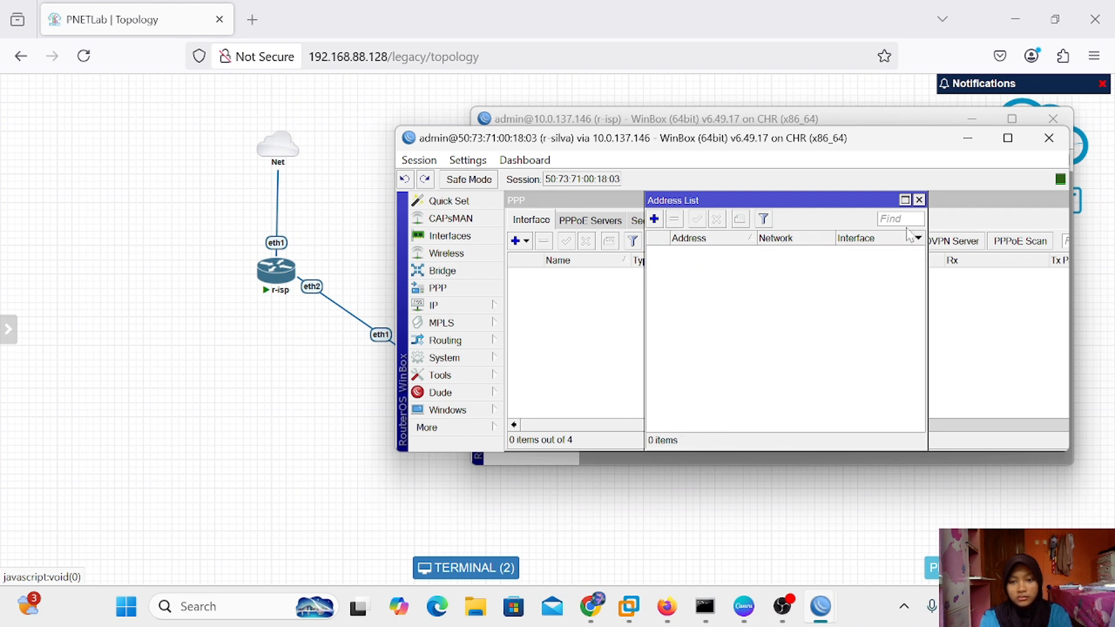
click(922, 201)
Close the PPP window and minimize the r-silva session
drag(922, 200, 771, 227)
click(954, 227)
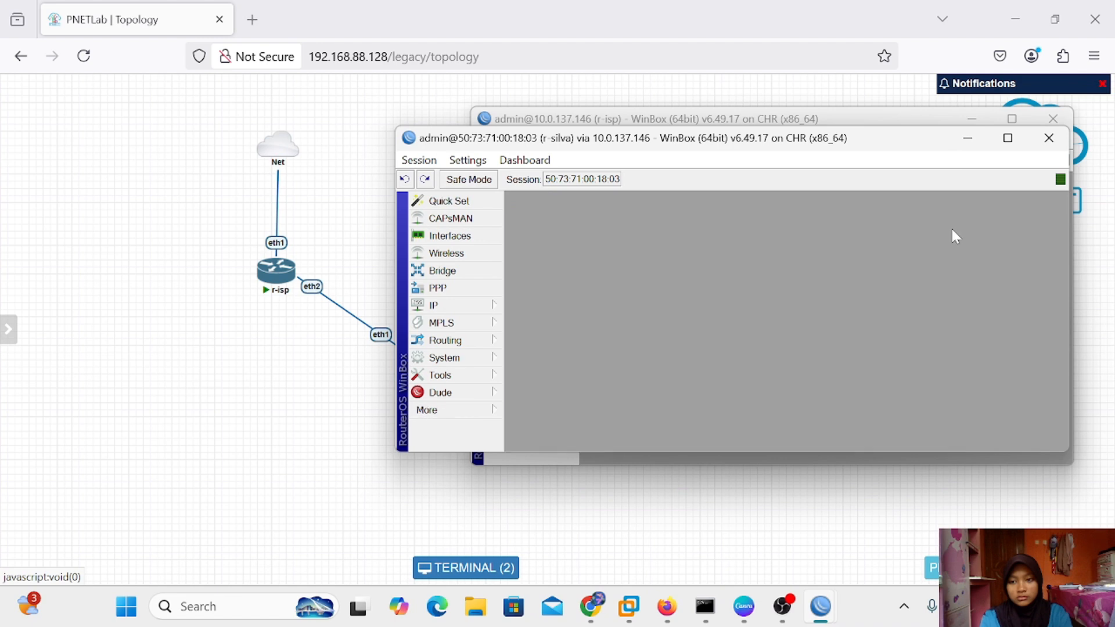
click(968, 138)
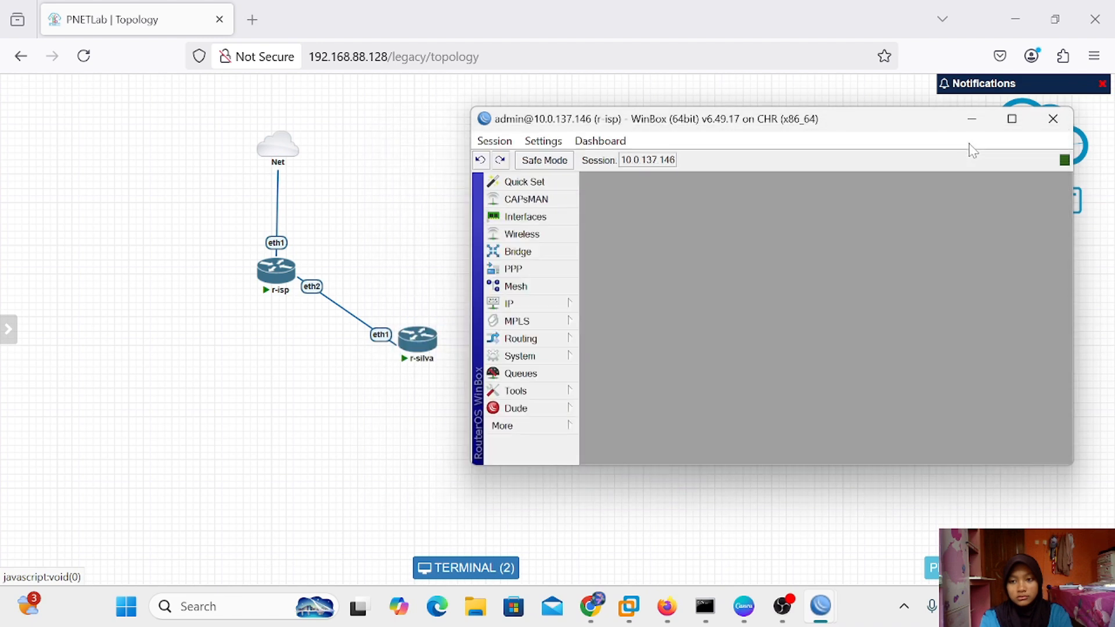
Add two Virtual PC (VPCS) nodes to the lab
click(971, 119)
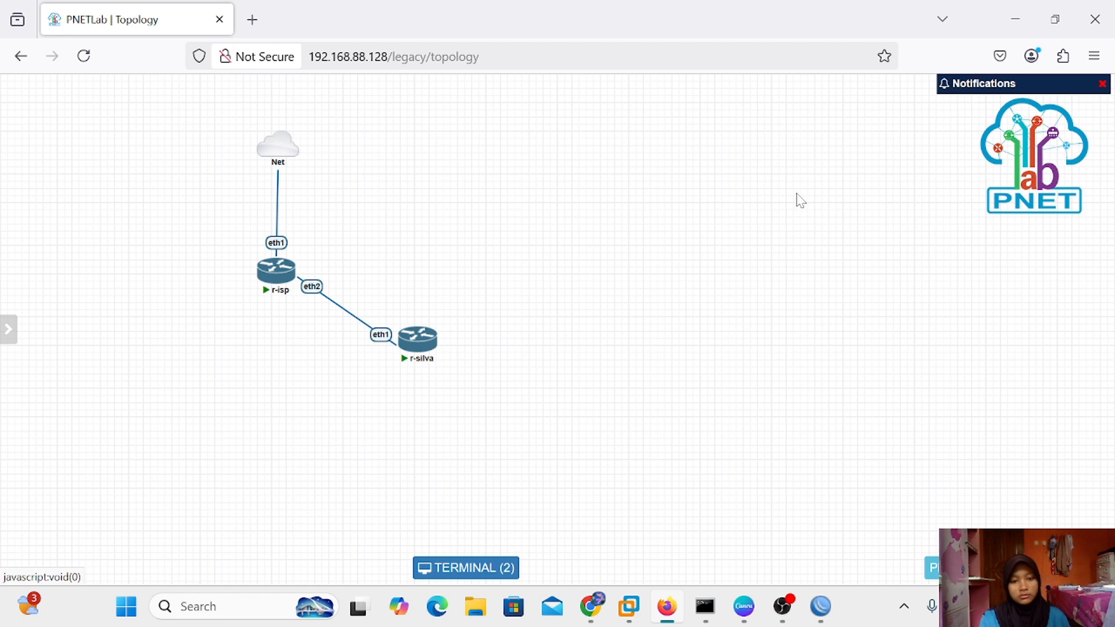
right_click(638, 334)
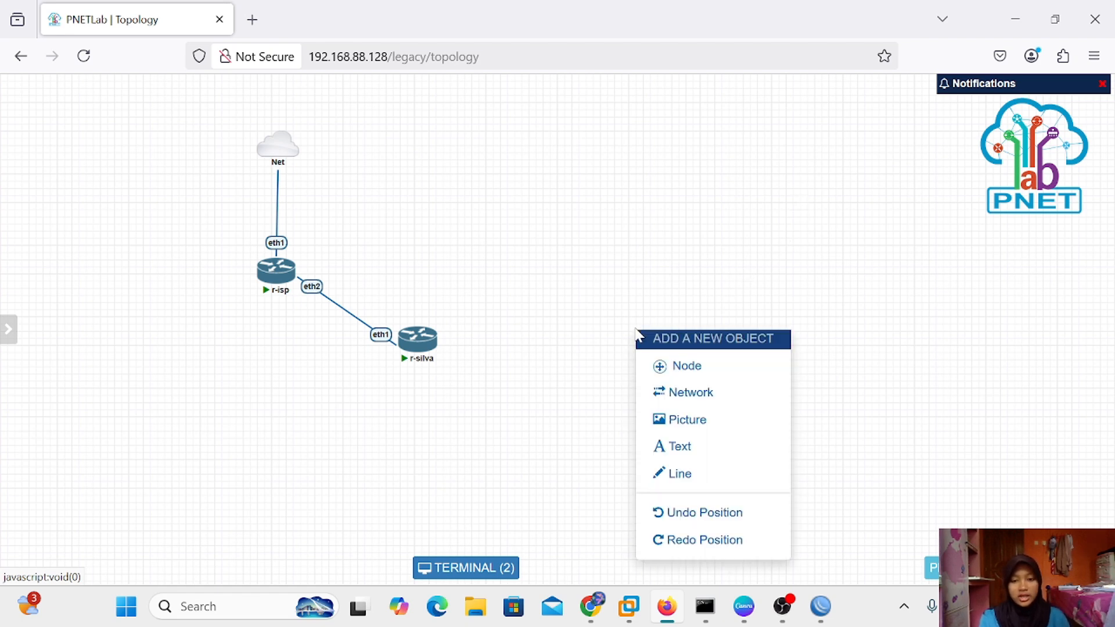
click(689, 371)
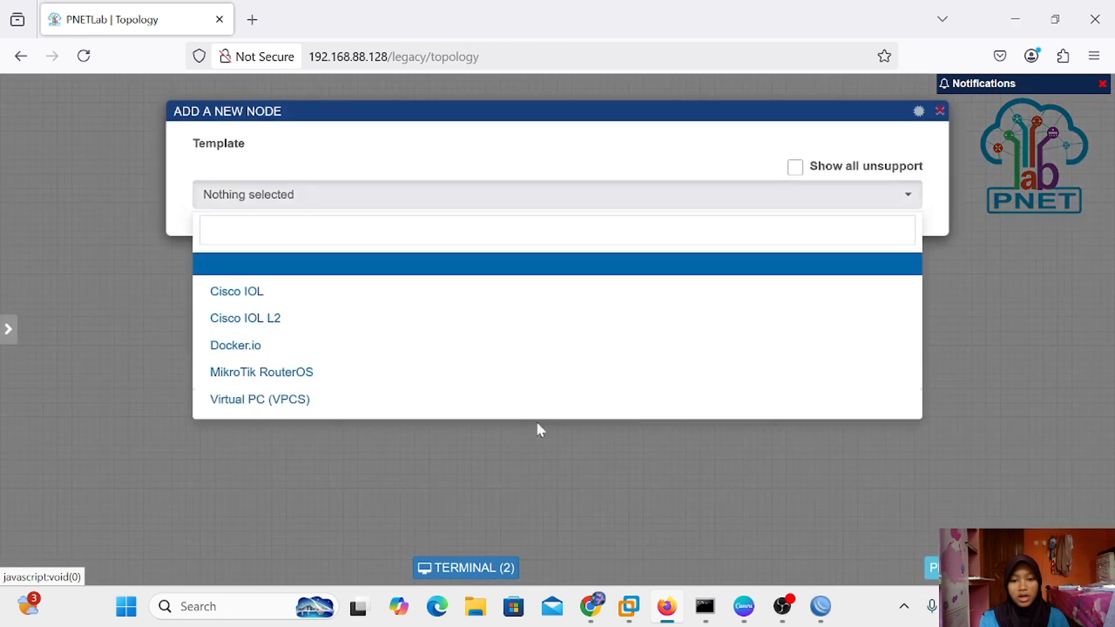
click(453, 402)
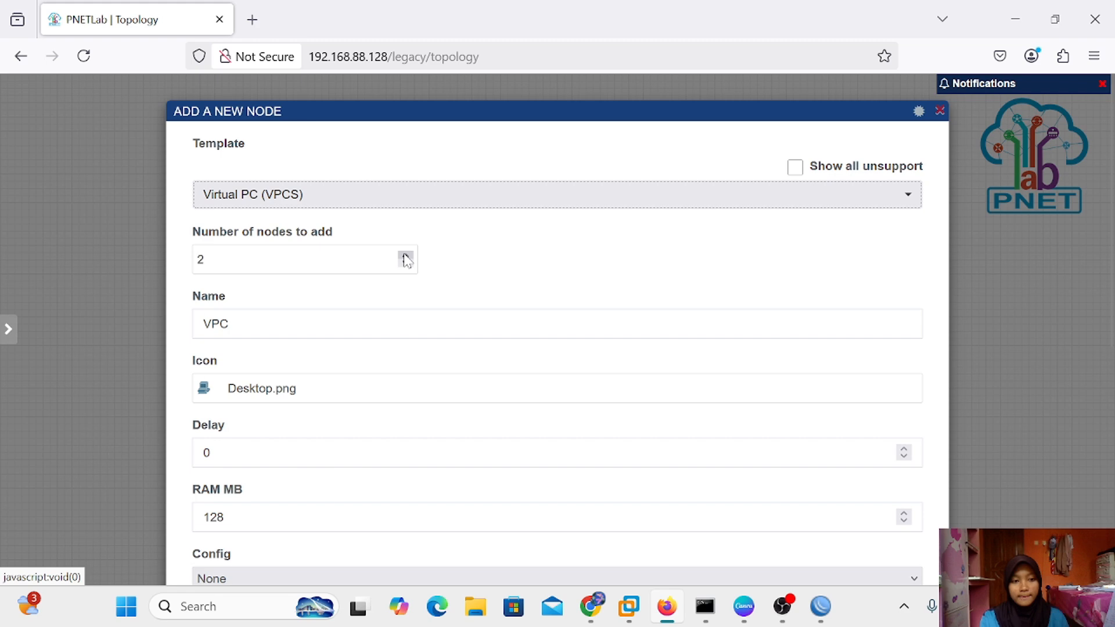
scroll(515, 498, down, 5)
click(528, 541)
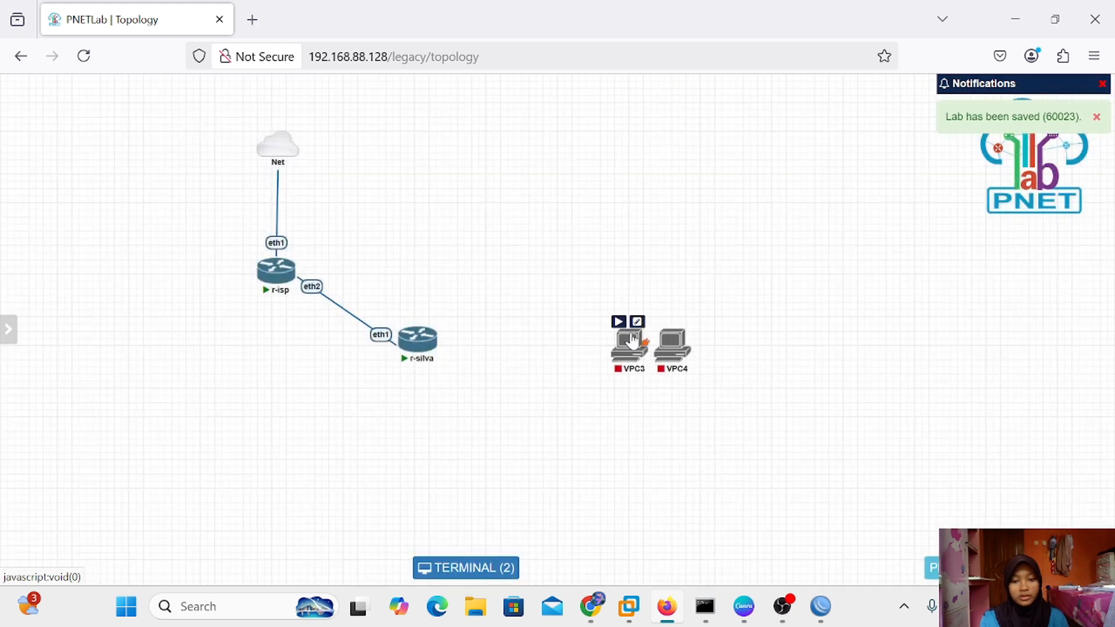
Place VPC3 and VPC4 below r-silva, start both, and link each to r-silva
drag(606, 349, 344, 477)
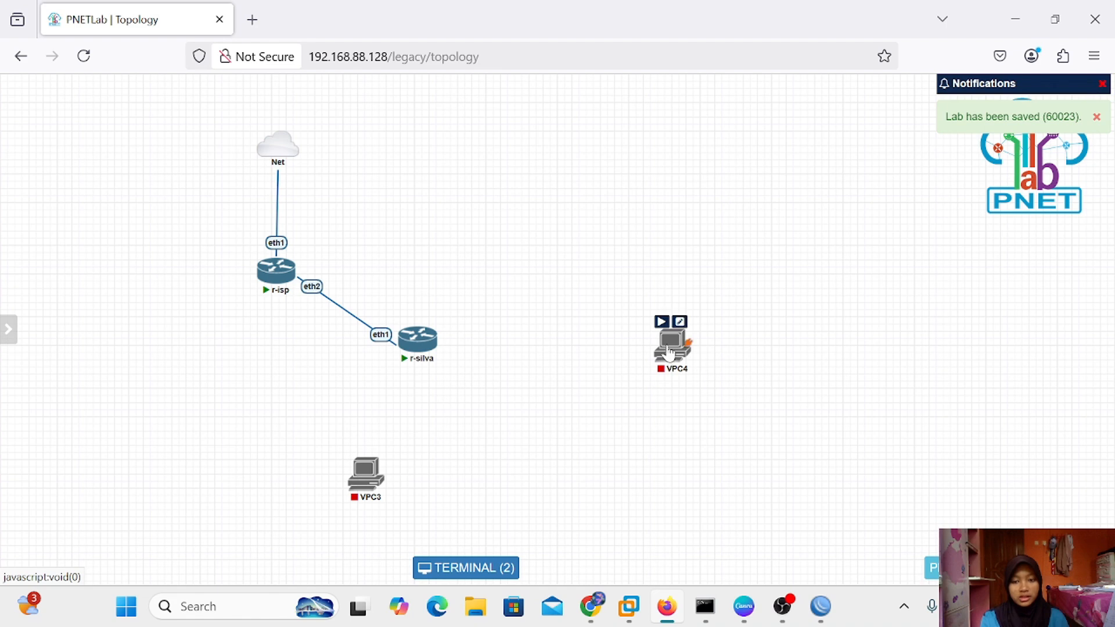
drag(671, 353, 509, 473)
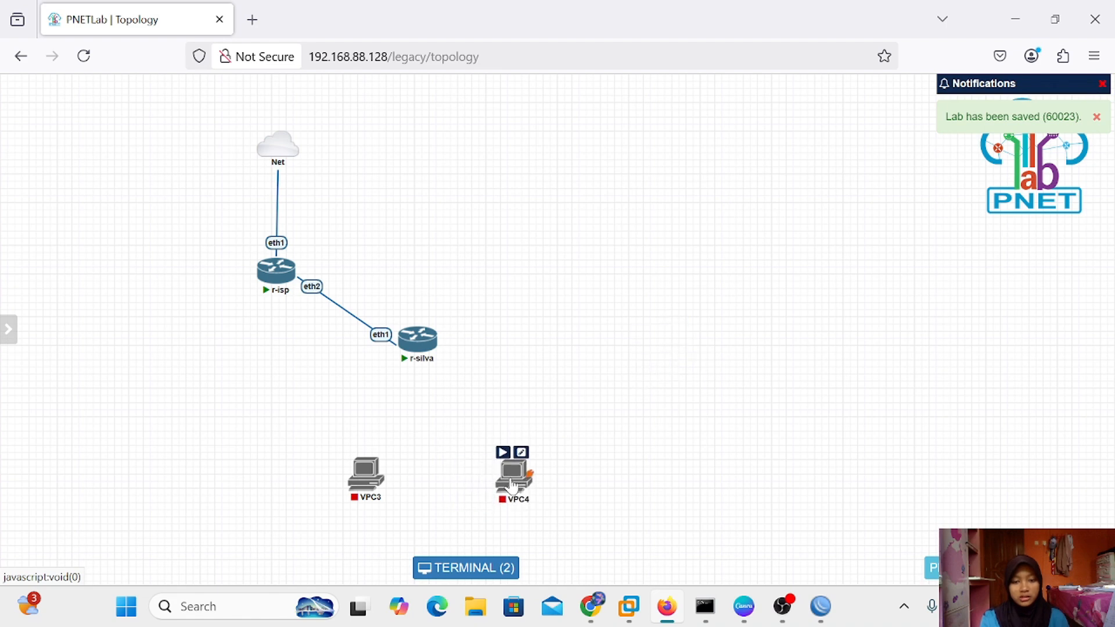
click(503, 452)
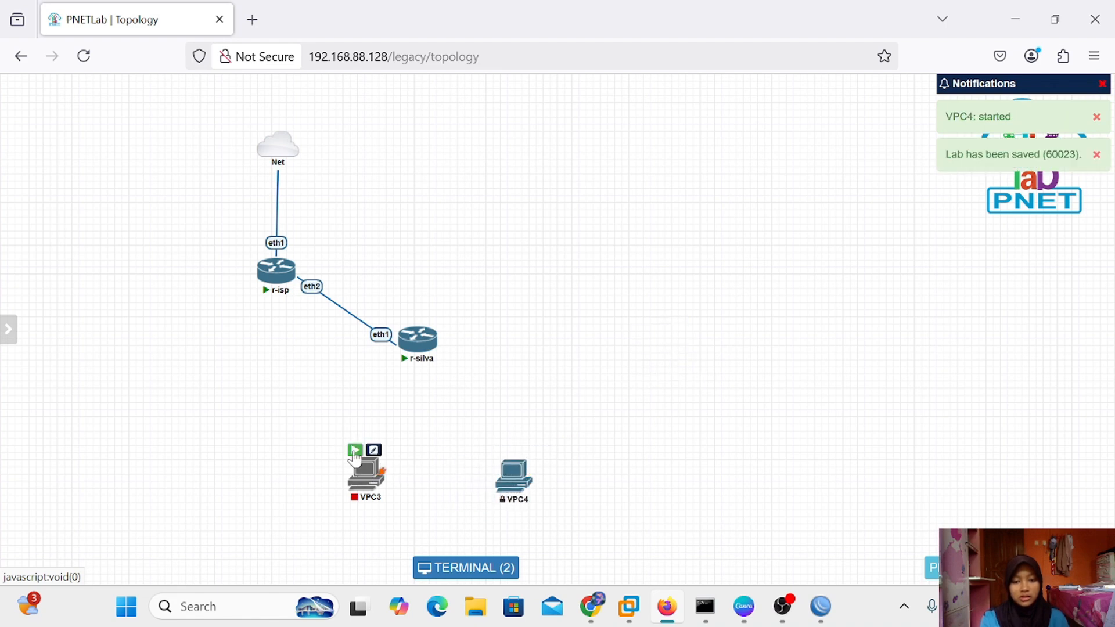
click(355, 452)
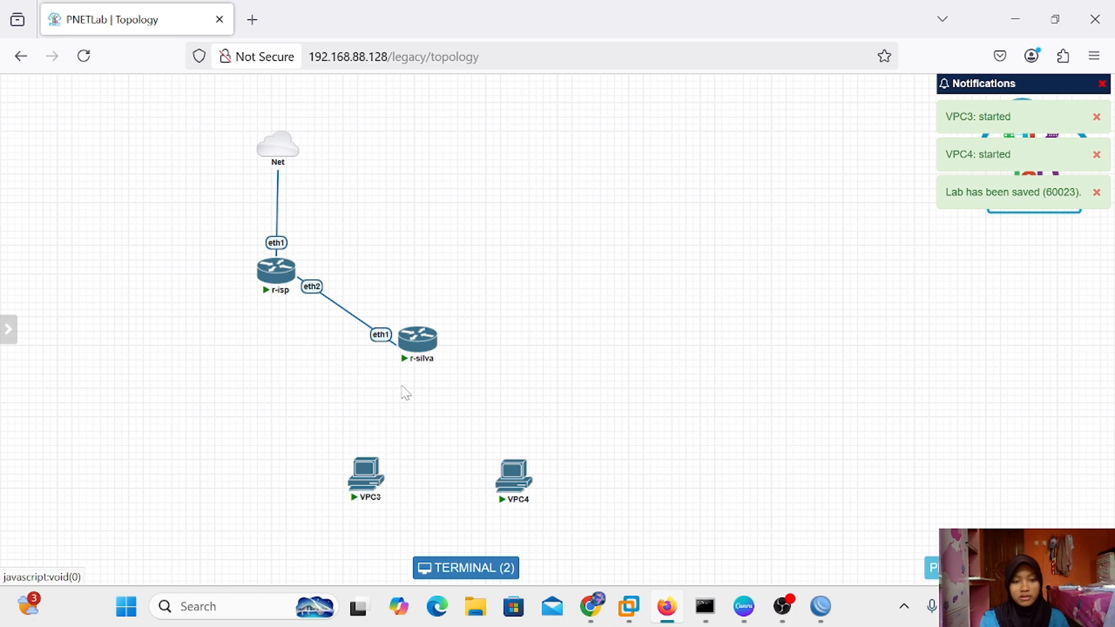
drag(383, 468, 423, 354)
click(591, 529)
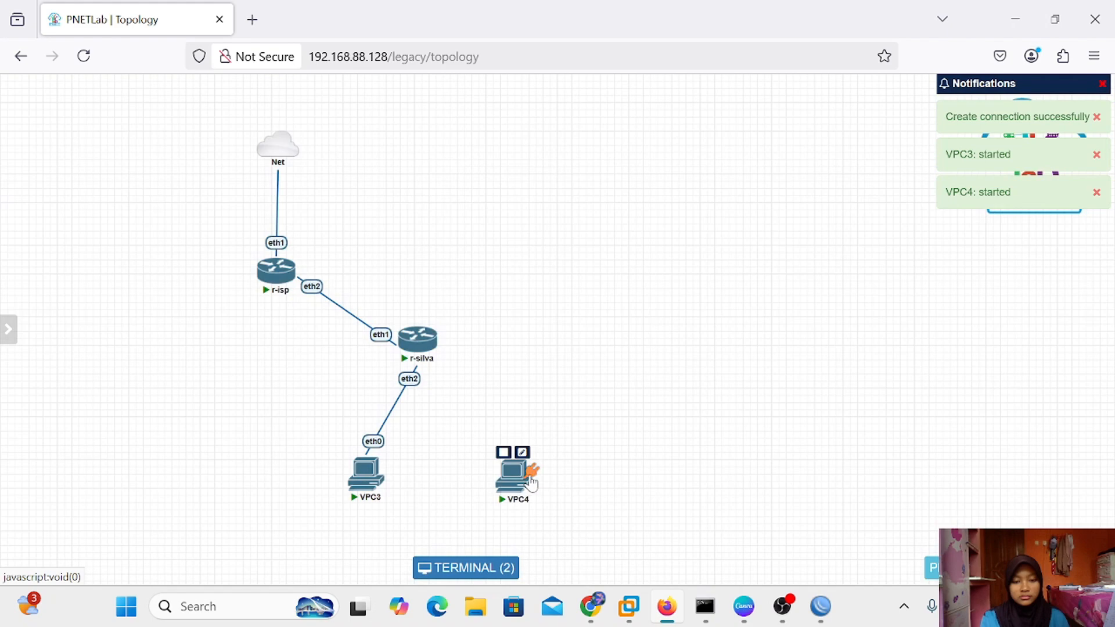
drag(525, 470, 424, 359)
Confirm VPC4's link to r-silva eth3 and rename VPC3 to VPC1
click(593, 537)
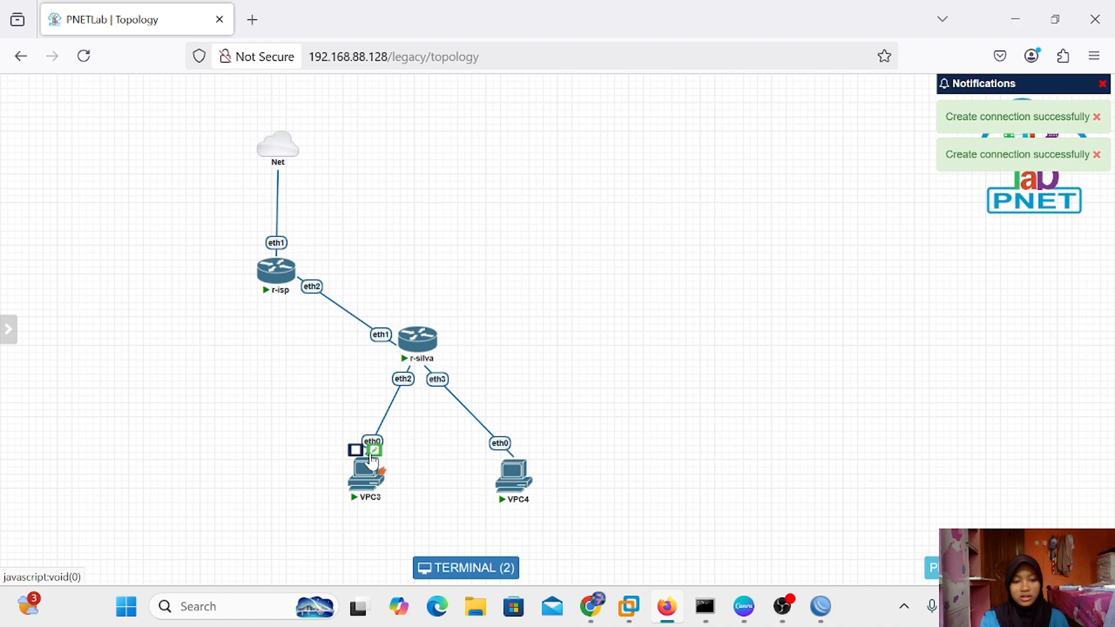
click(373, 451)
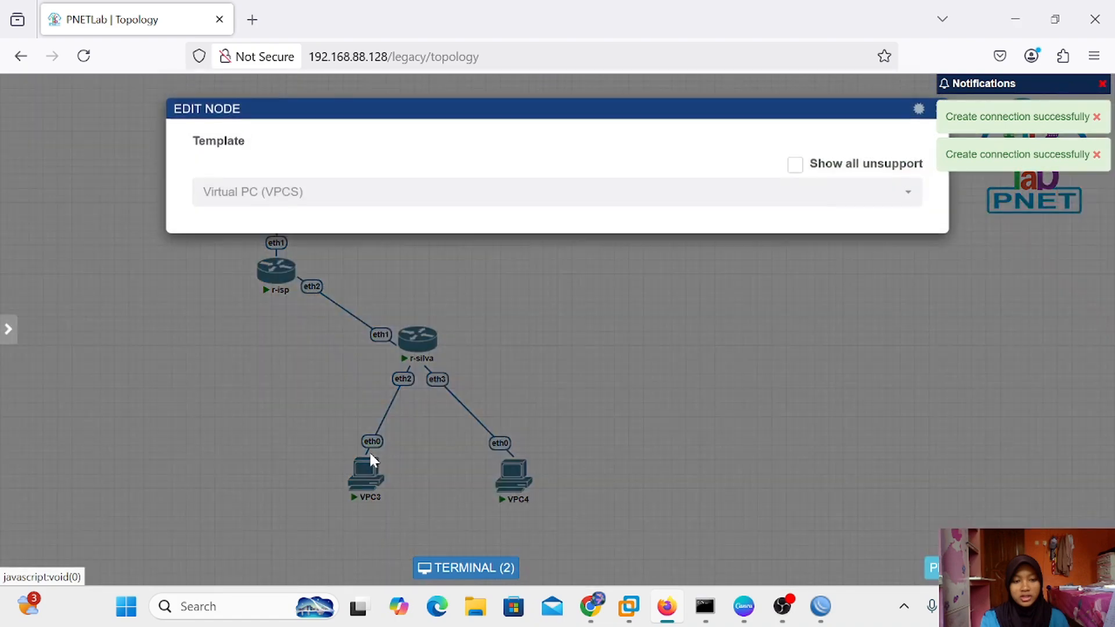
click(238, 324)
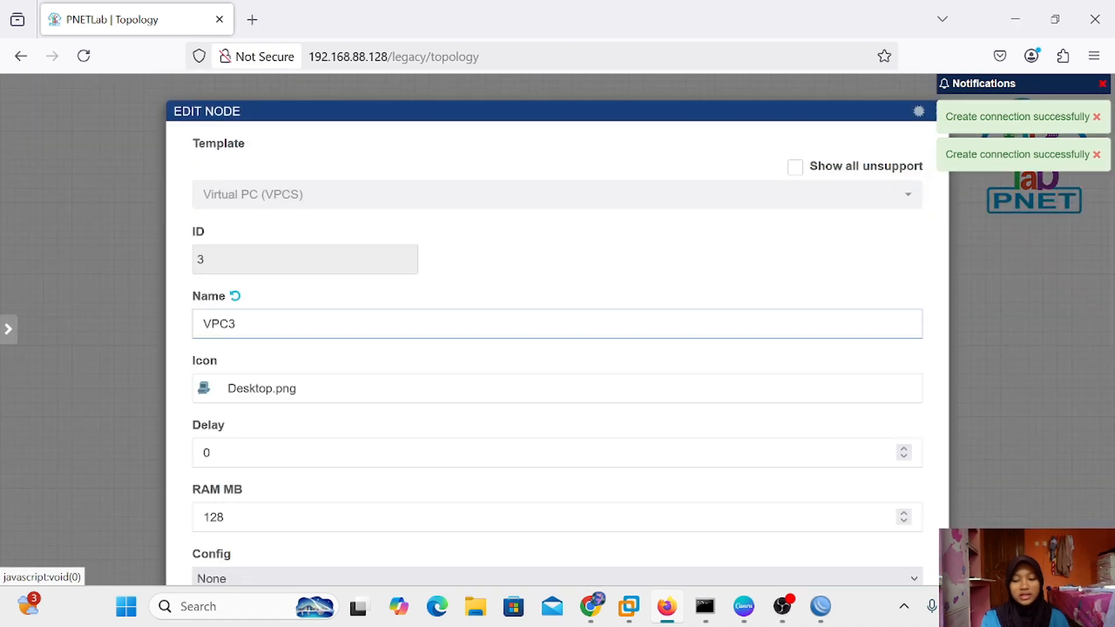
key(BackSpace)
text(1)
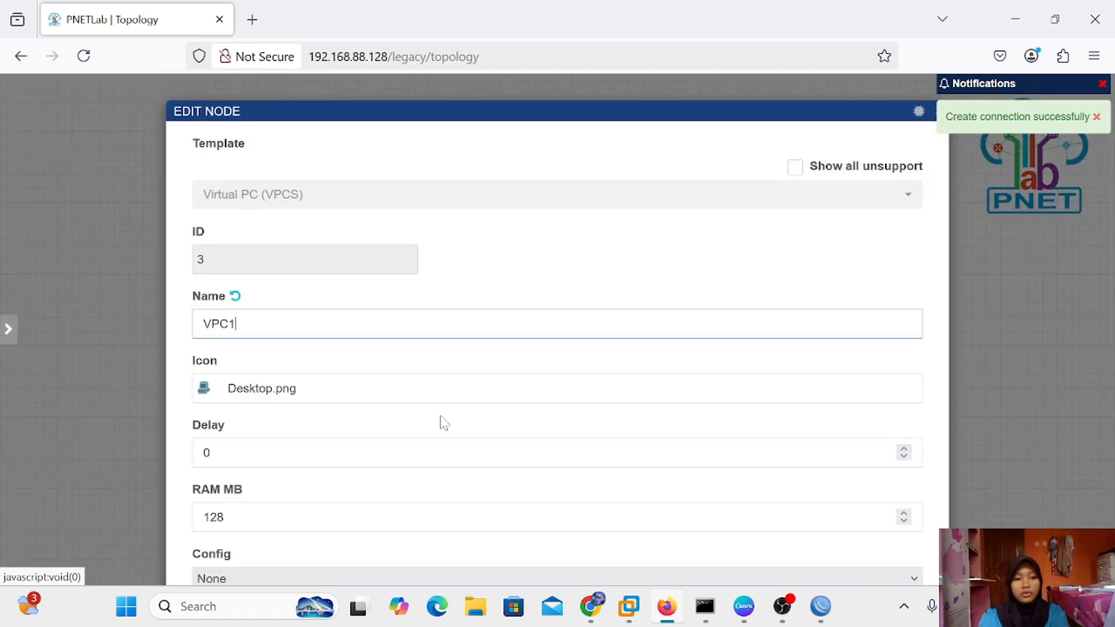
scroll(445, 422, down, 5)
click(521, 530)
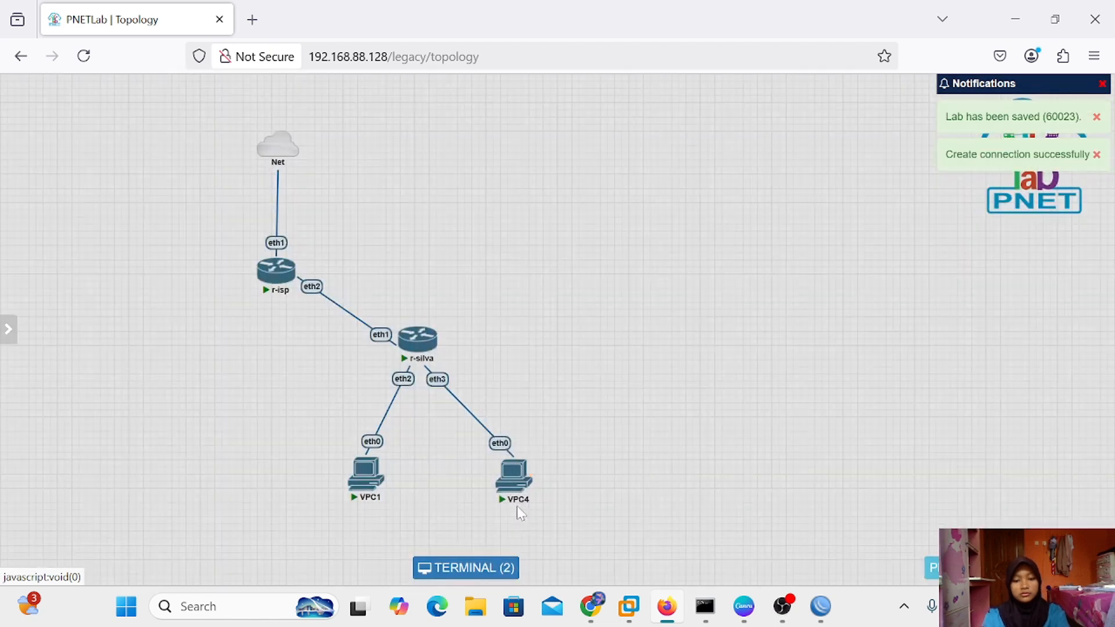
Rename VPC4 to VPC2 and nudge it slightly left
mouse_move(513, 477)
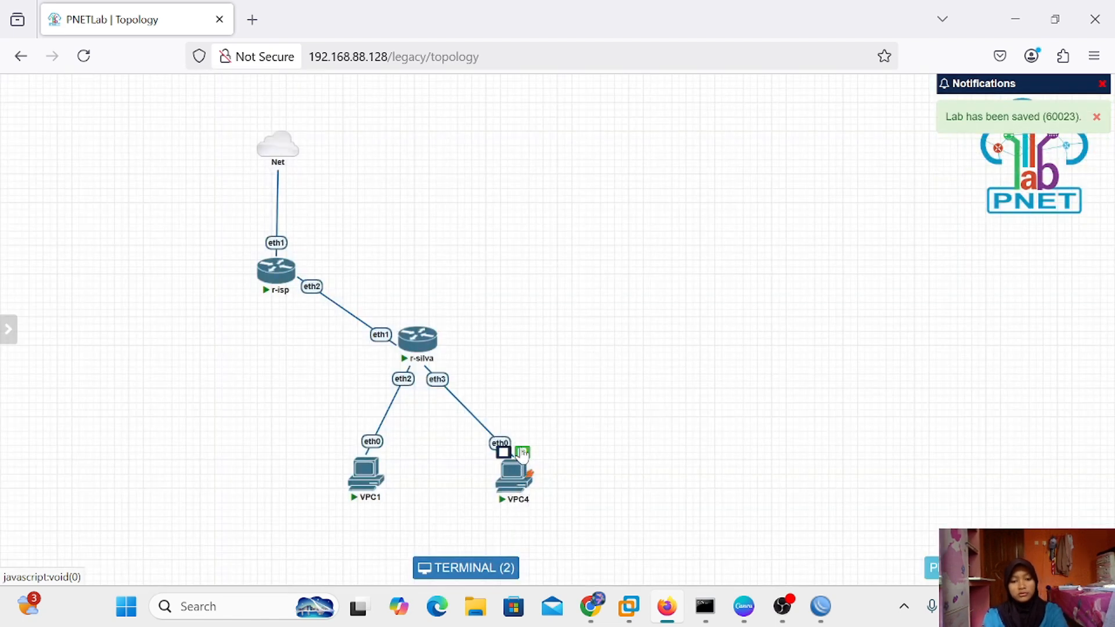
click(522, 453)
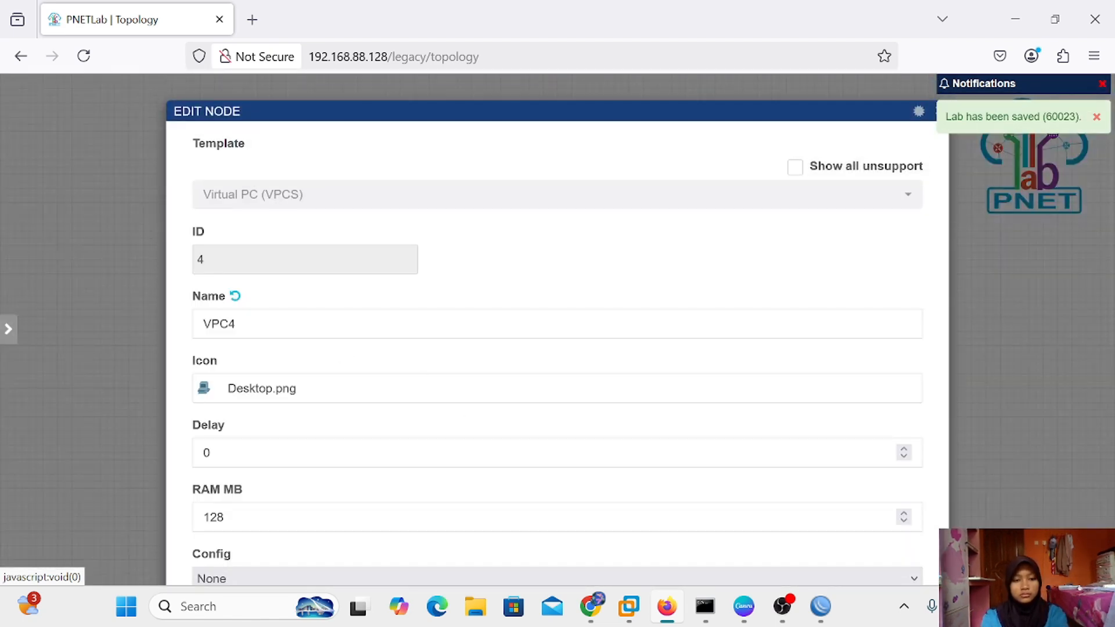
click(236, 324)
key(BackSpace)
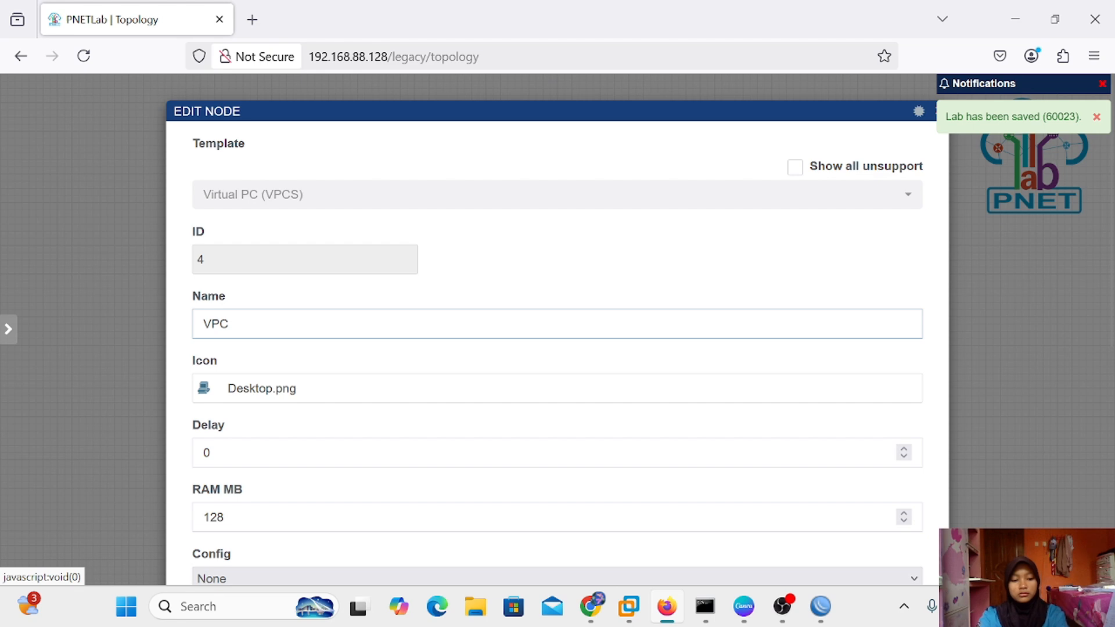
scroll(349, 480, down, 7)
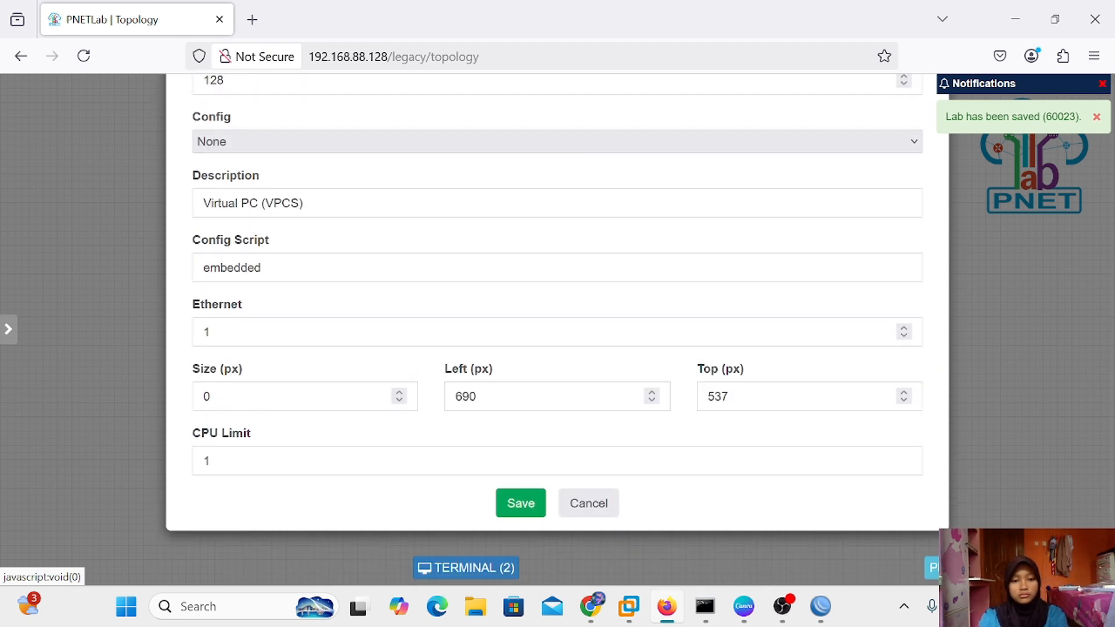
click(519, 531)
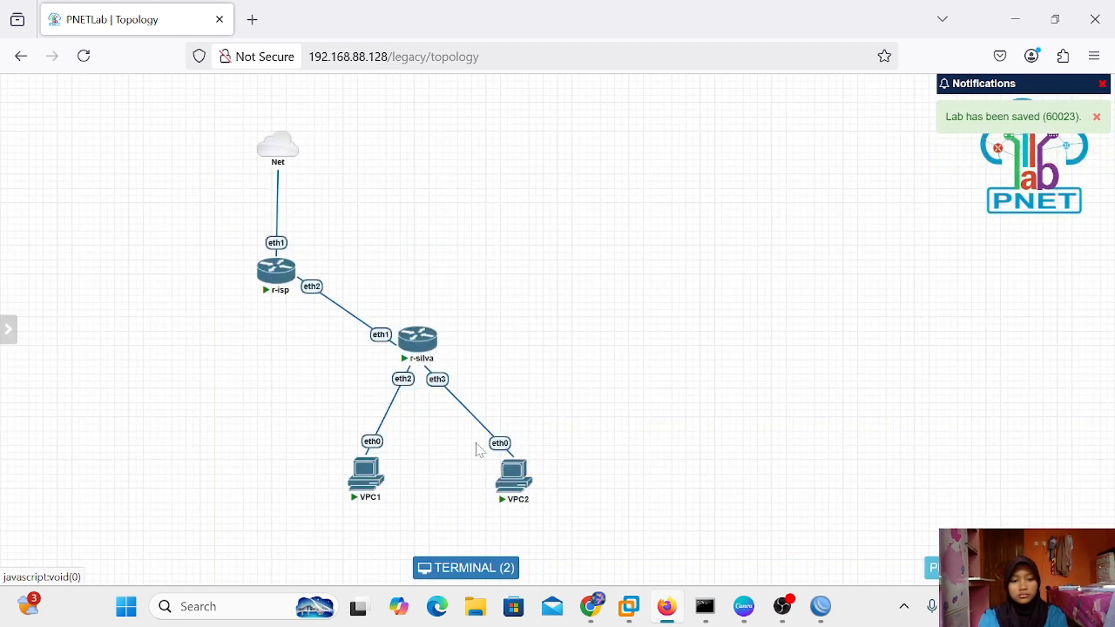
drag(526, 489, 509, 490)
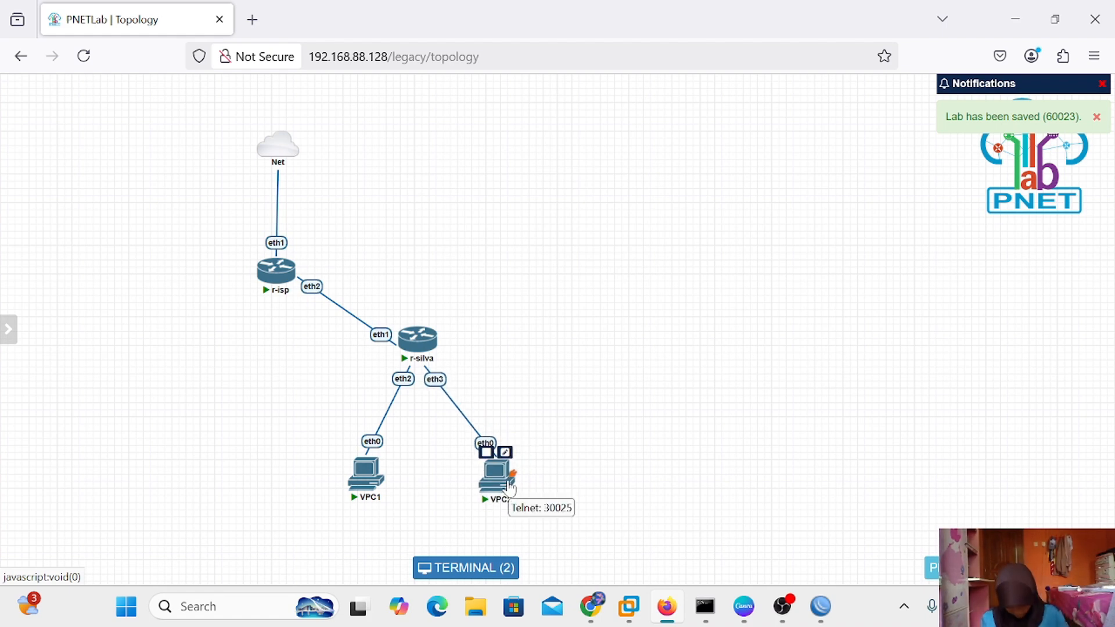
click(784, 606)
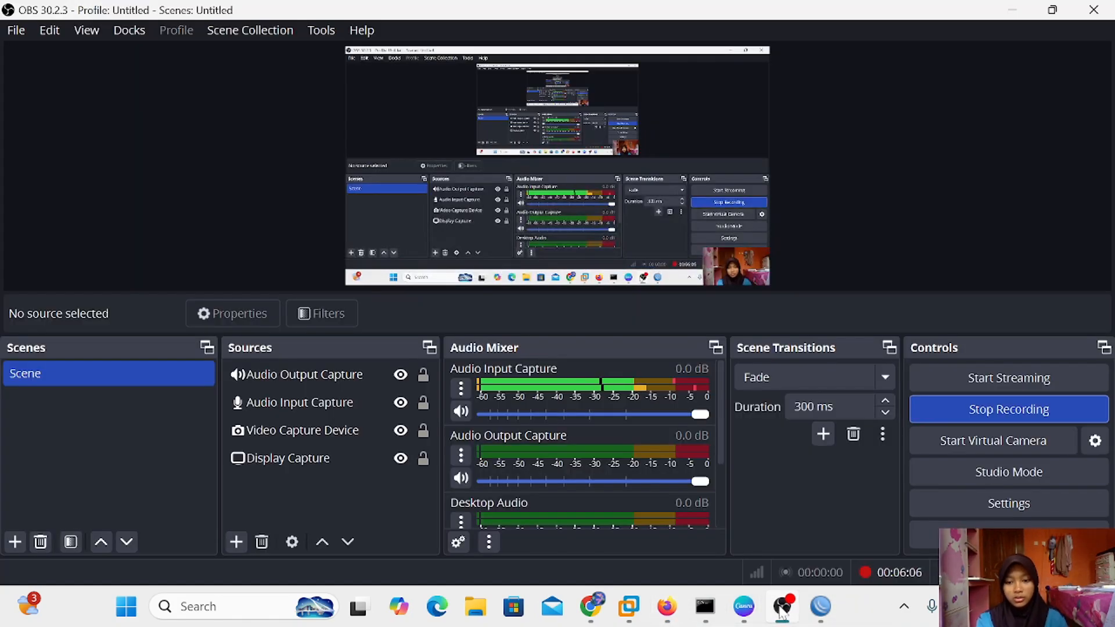
click(666, 608)
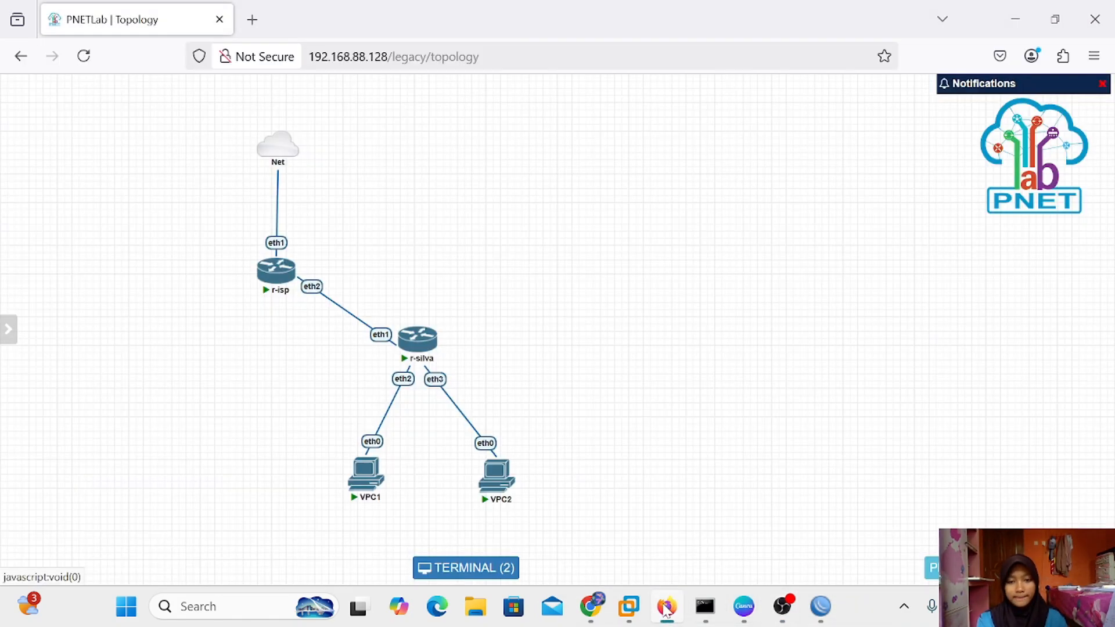
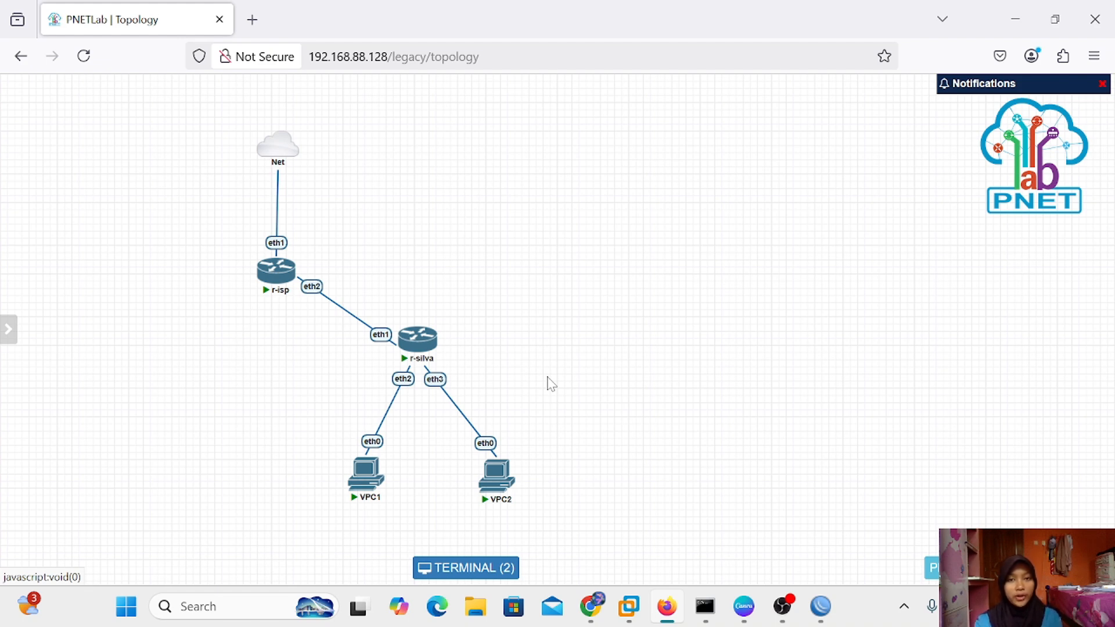
Nudge the VPC1 node slightly left on the PNETLab topology
mouse_move(273, 273)
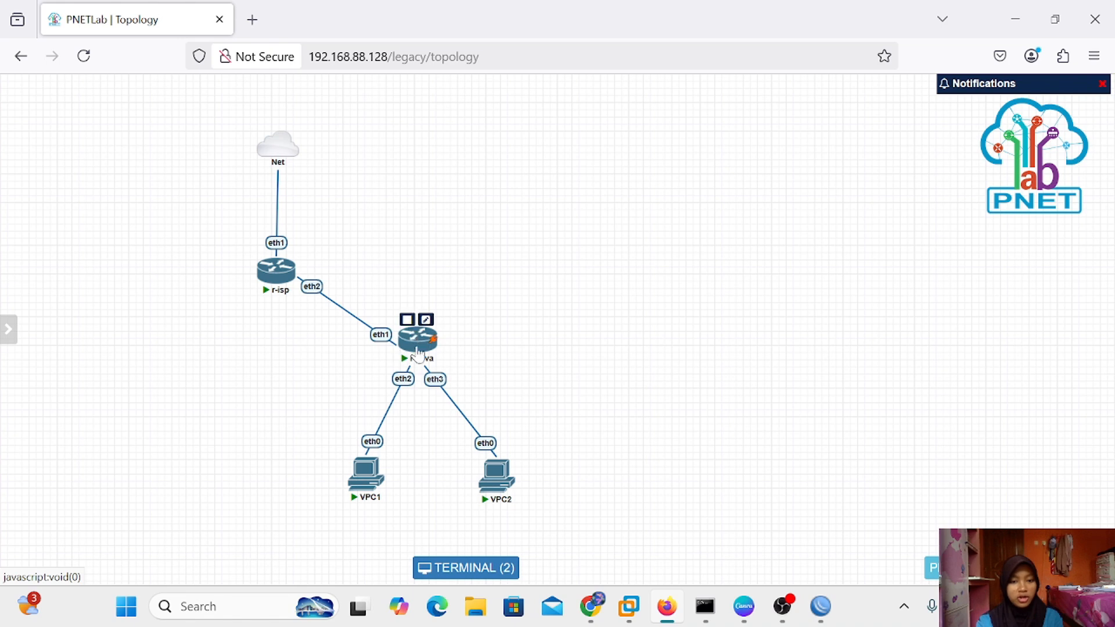
drag(366, 473, 347, 475)
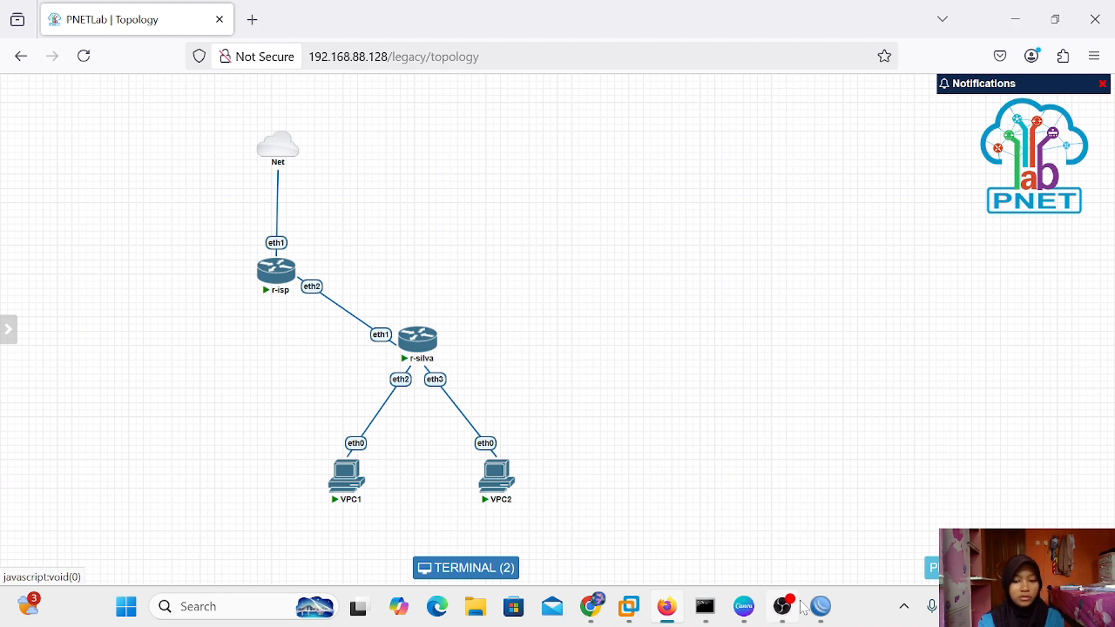
Bring up r-isp's WinBox session and open the PPPoE Servers list under PPP
mouse_move(831, 613)
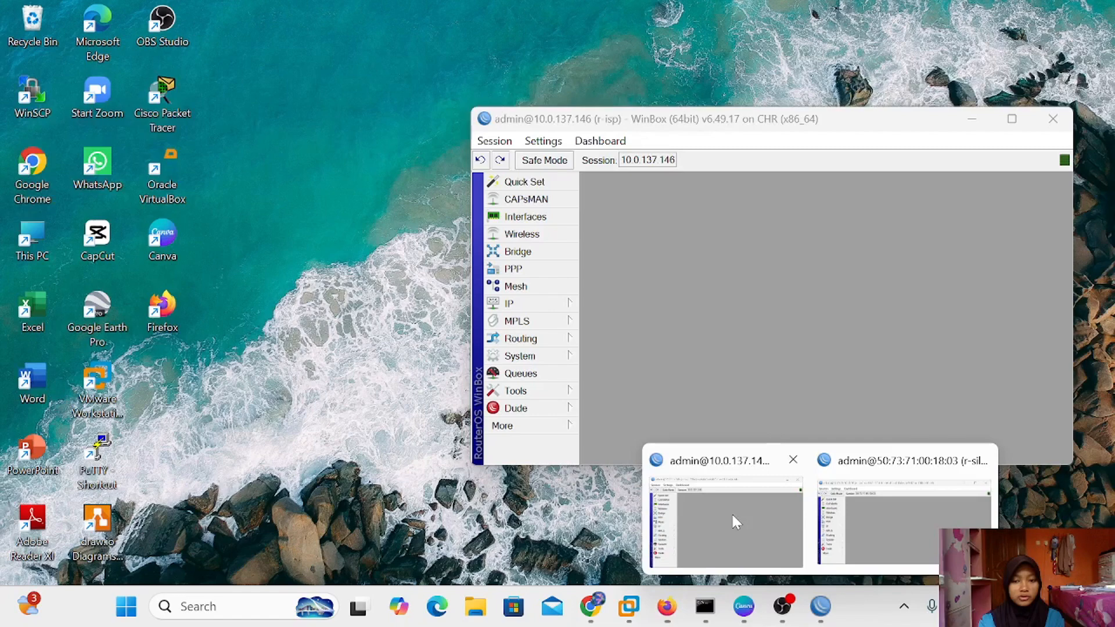
click(731, 512)
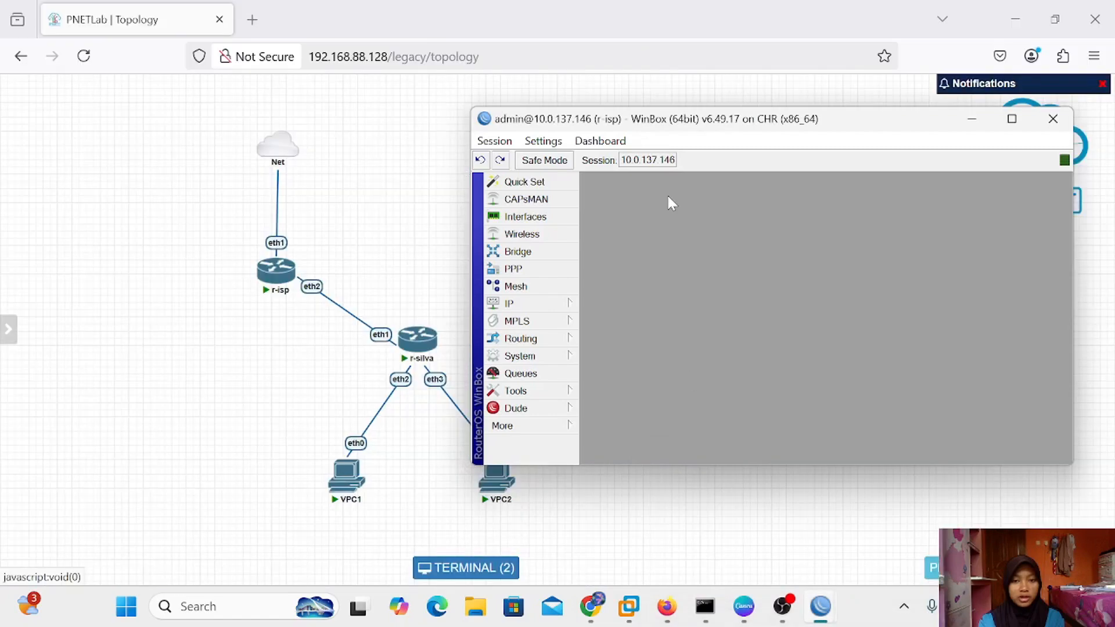
drag(656, 125, 657, 147)
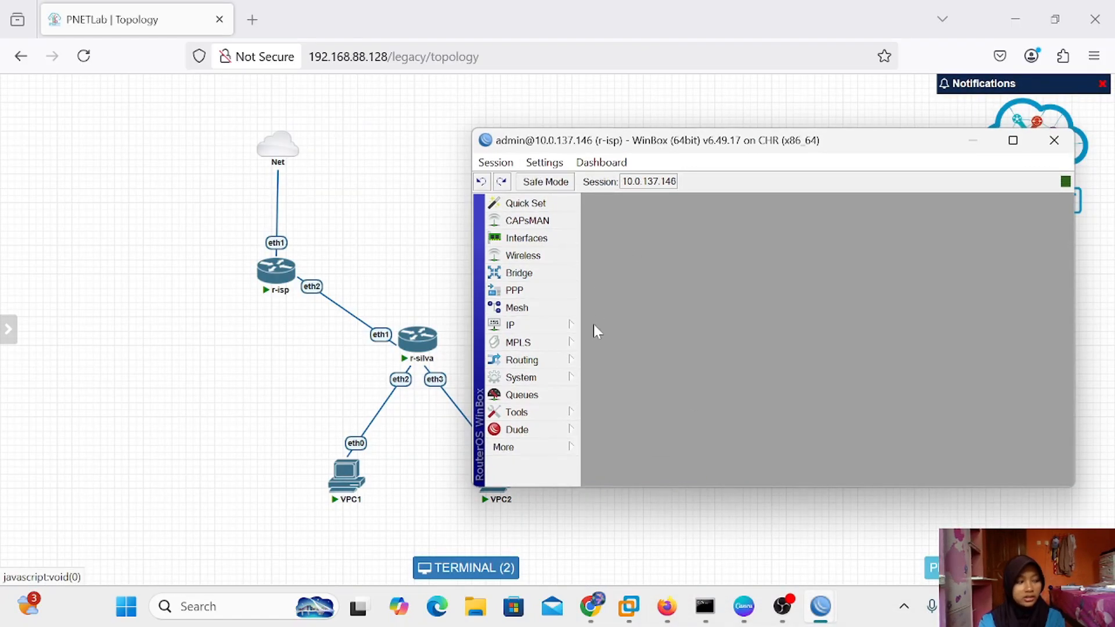
click(545, 289)
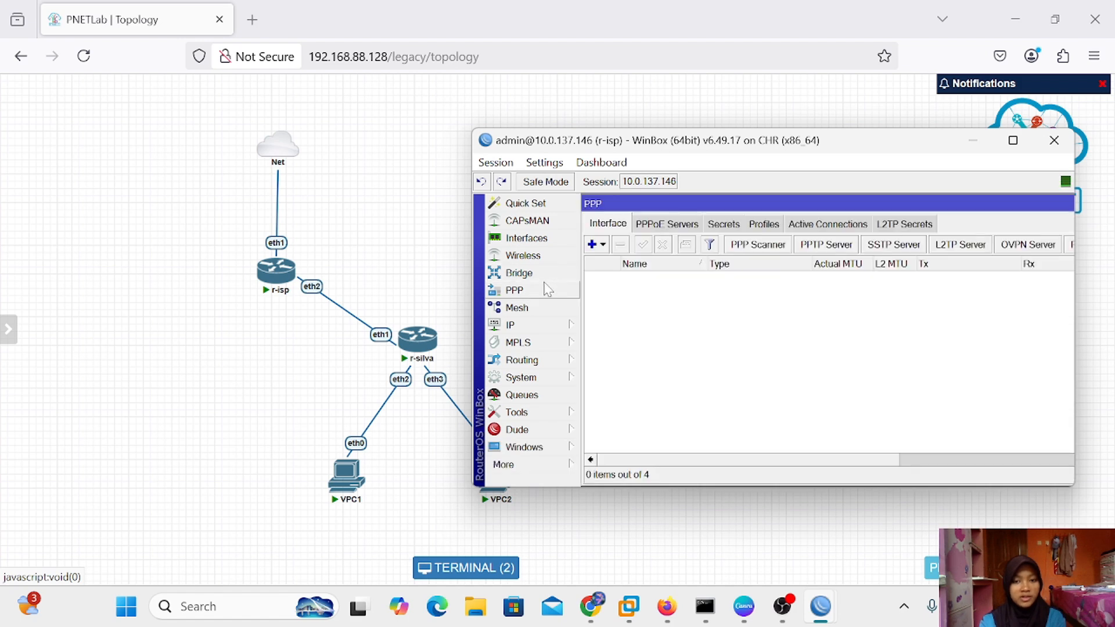
click(657, 225)
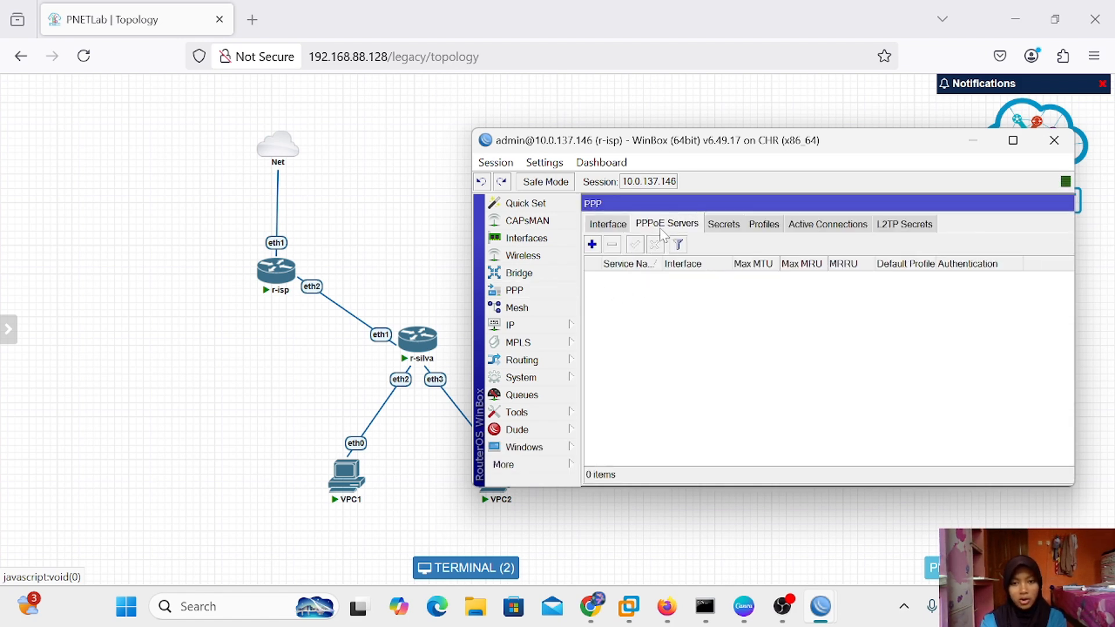
click(592, 244)
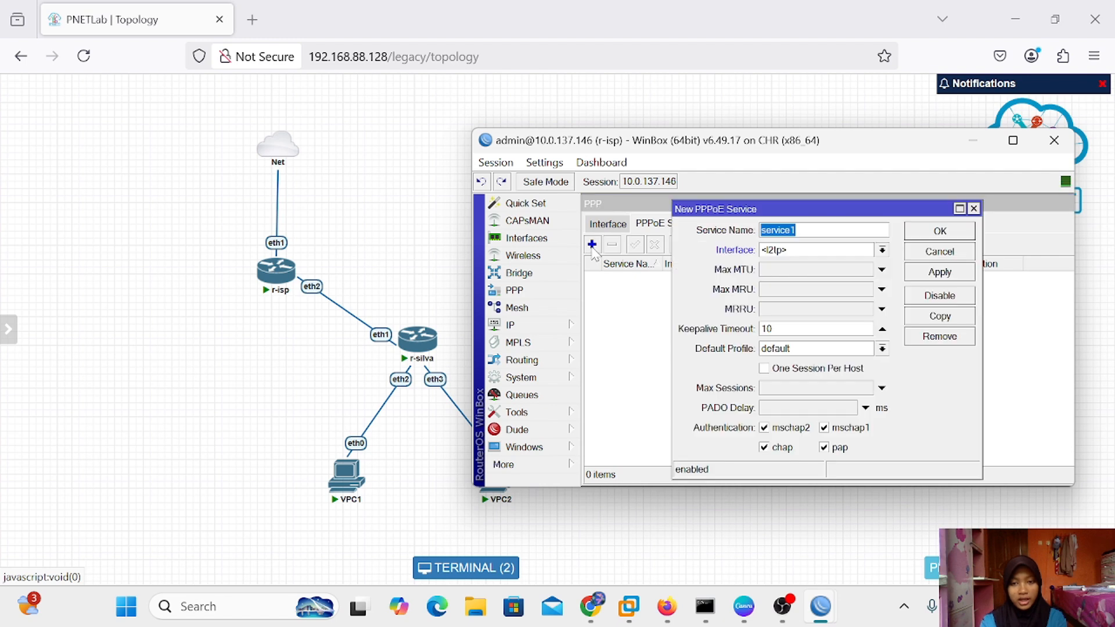
drag(806, 207, 716, 200)
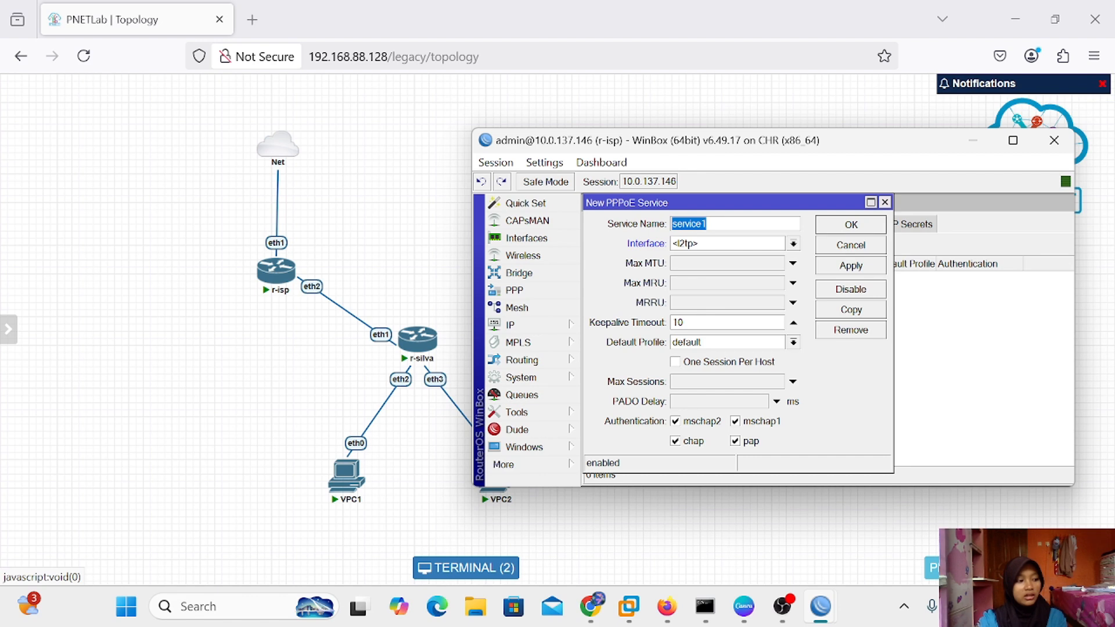
key(BackSpace)
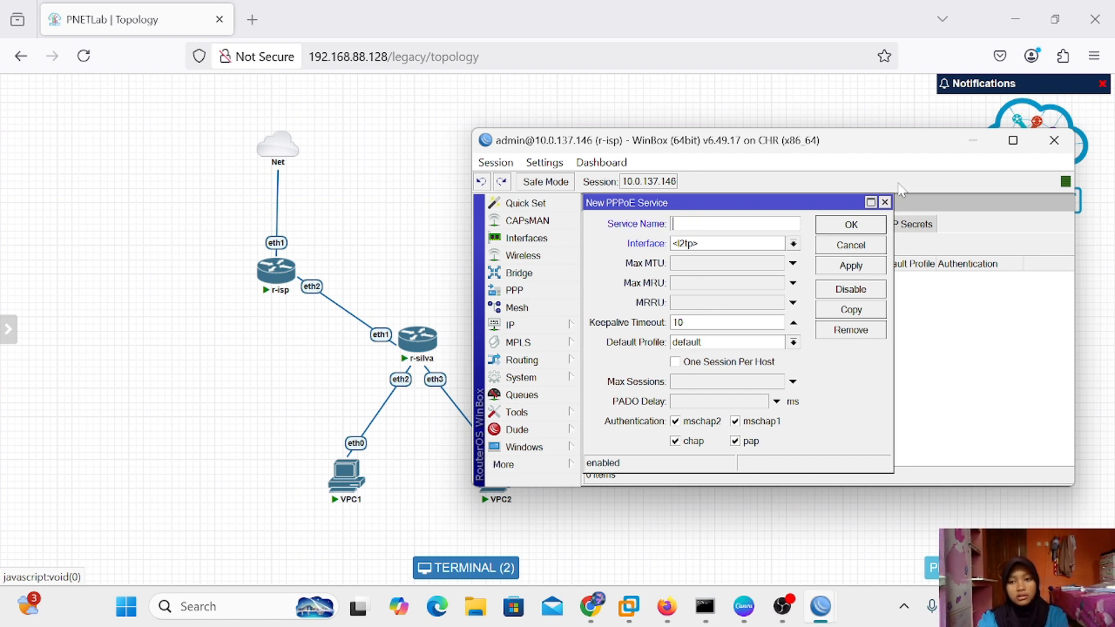
click(885, 203)
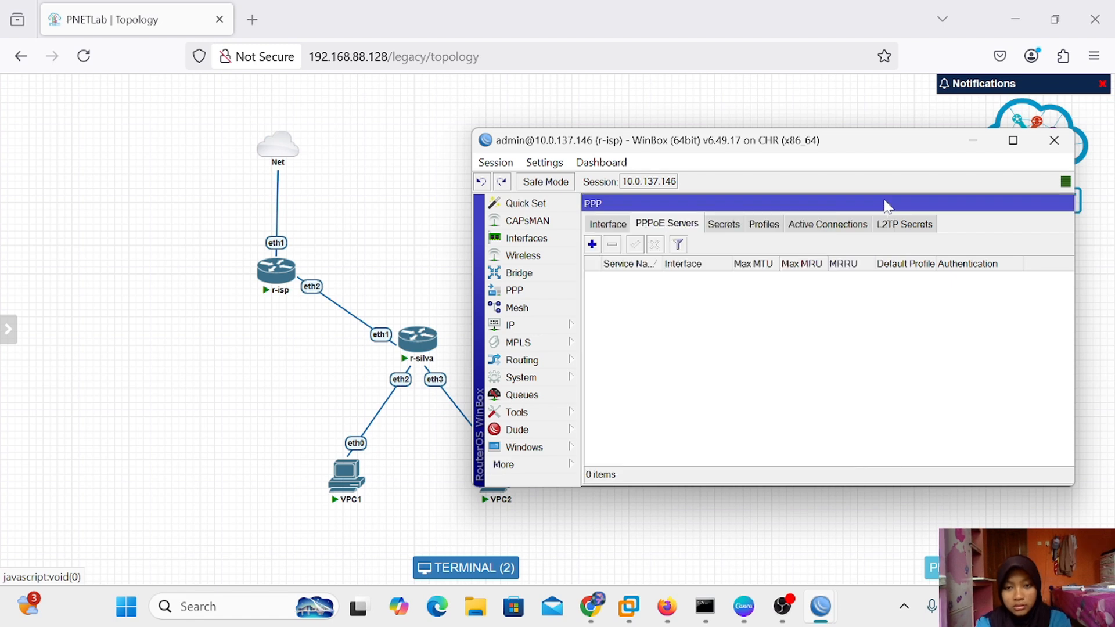
Add PPPoE server service-pppoe-silva on interface ether2 and save it
click(602, 241)
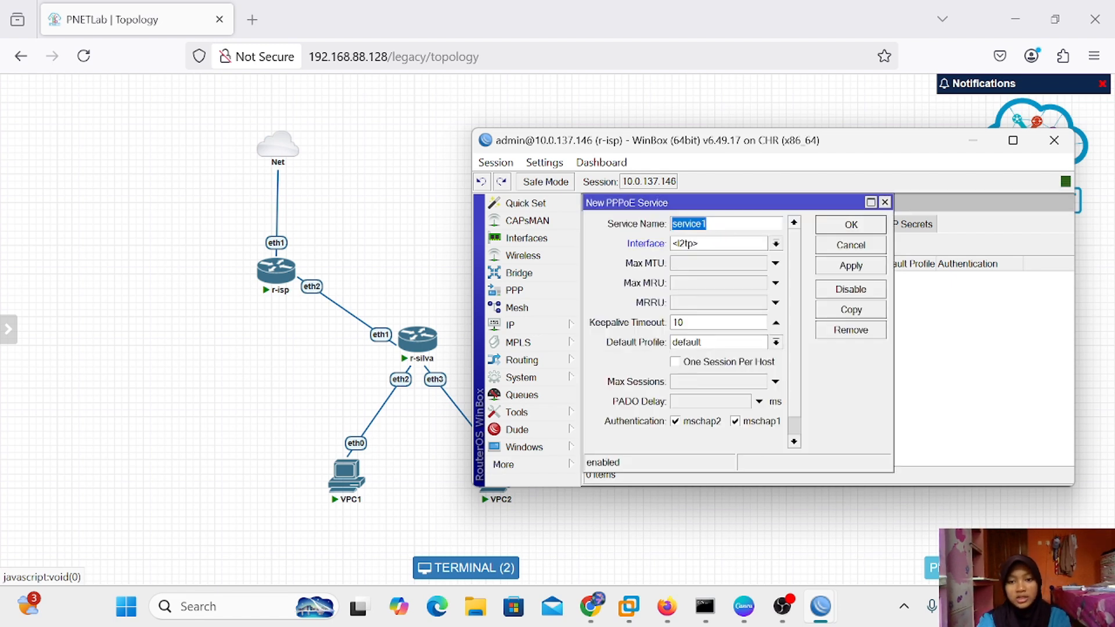
click(727, 223)
key(BackSpace)
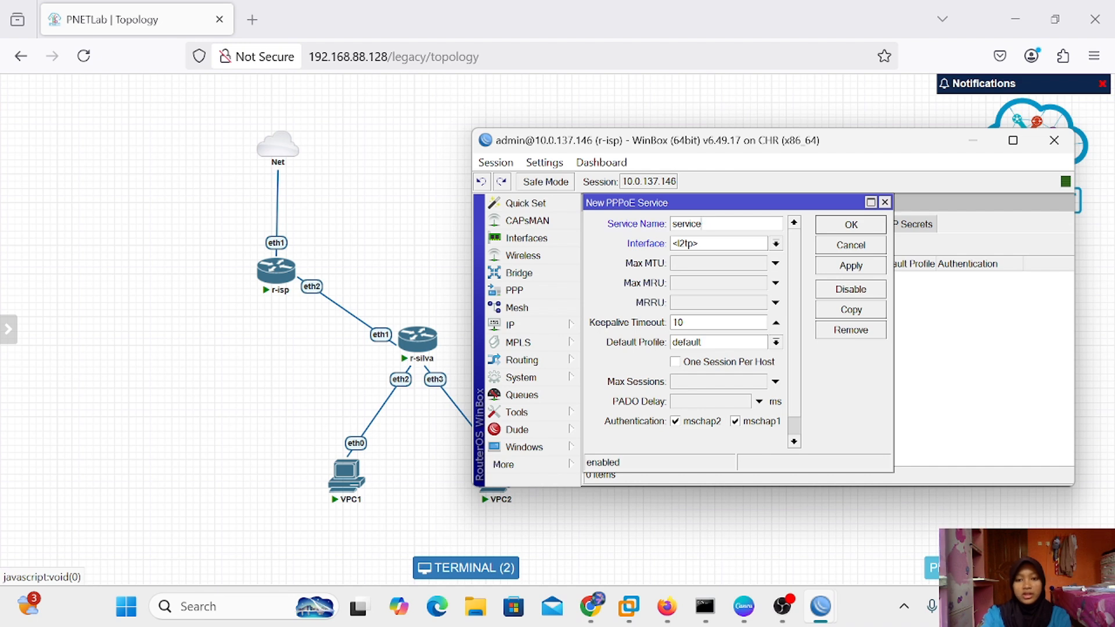
text(-ppp)
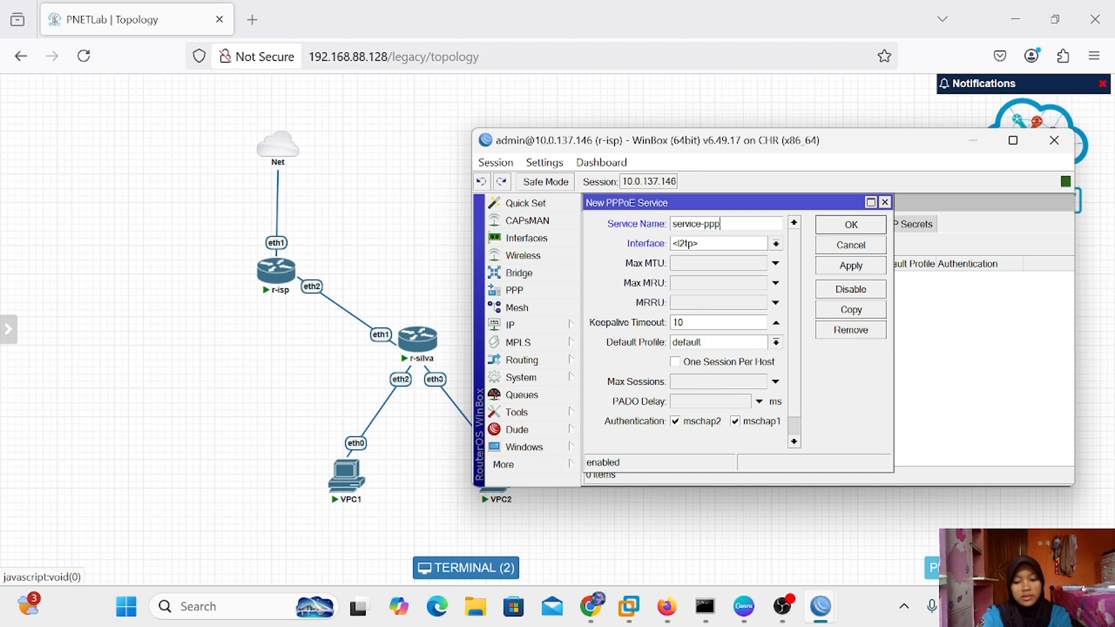
text(oe-silva)
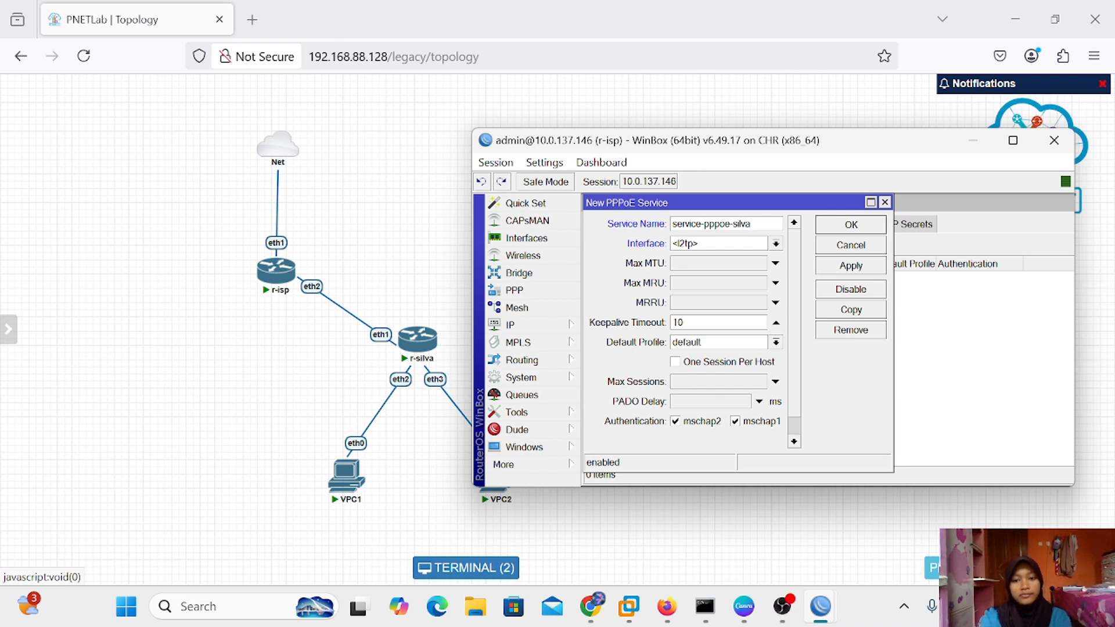
click(775, 244)
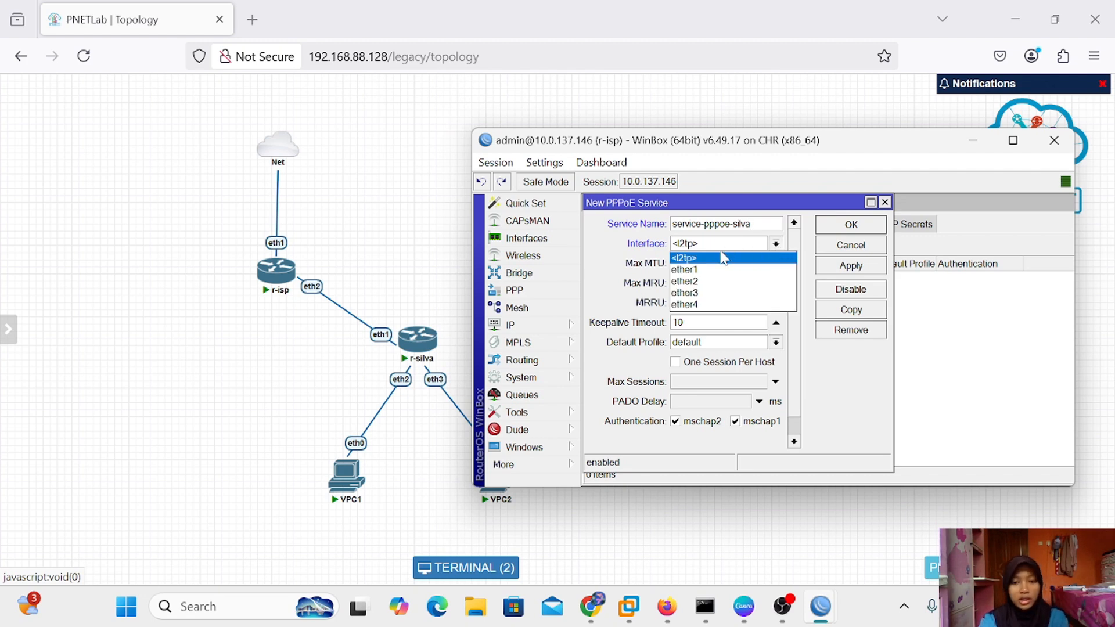
click(686, 282)
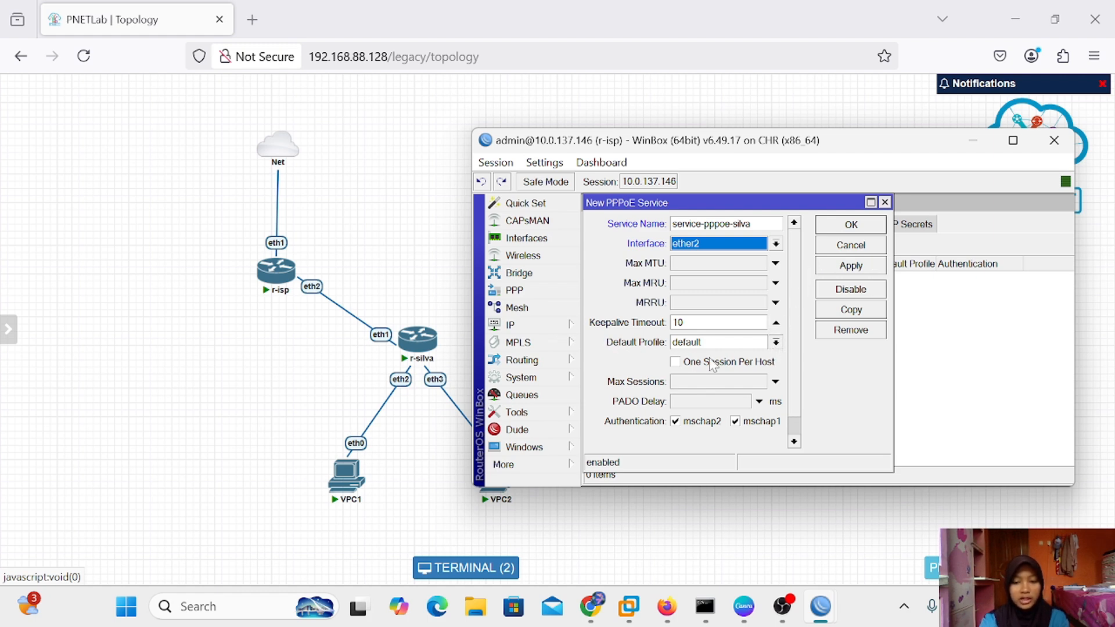
click(859, 266)
click(873, 226)
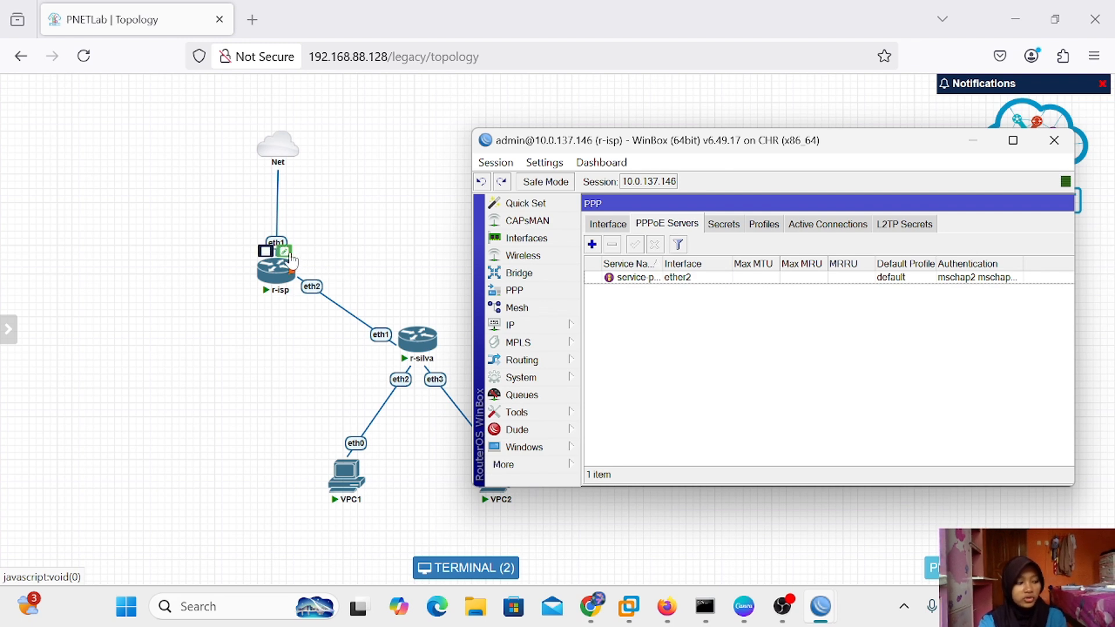
Start a new PPP secret named pppoe-silva with a password, restricted to the pppoe service
click(719, 223)
click(592, 244)
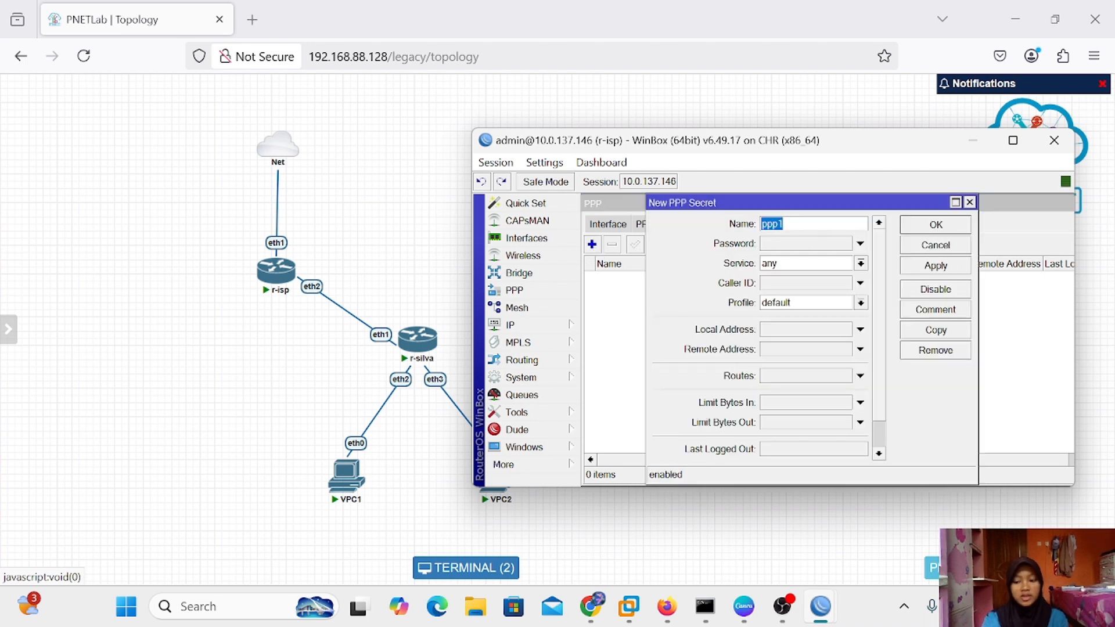
key(BackSpace)
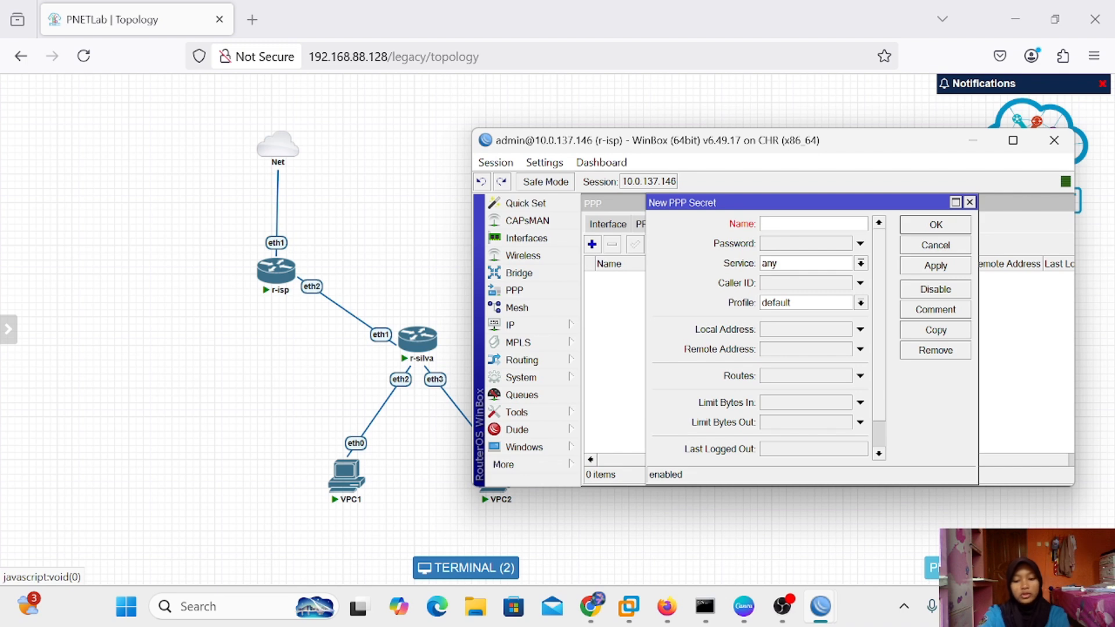
text(pppoe-silva)
click(818, 242)
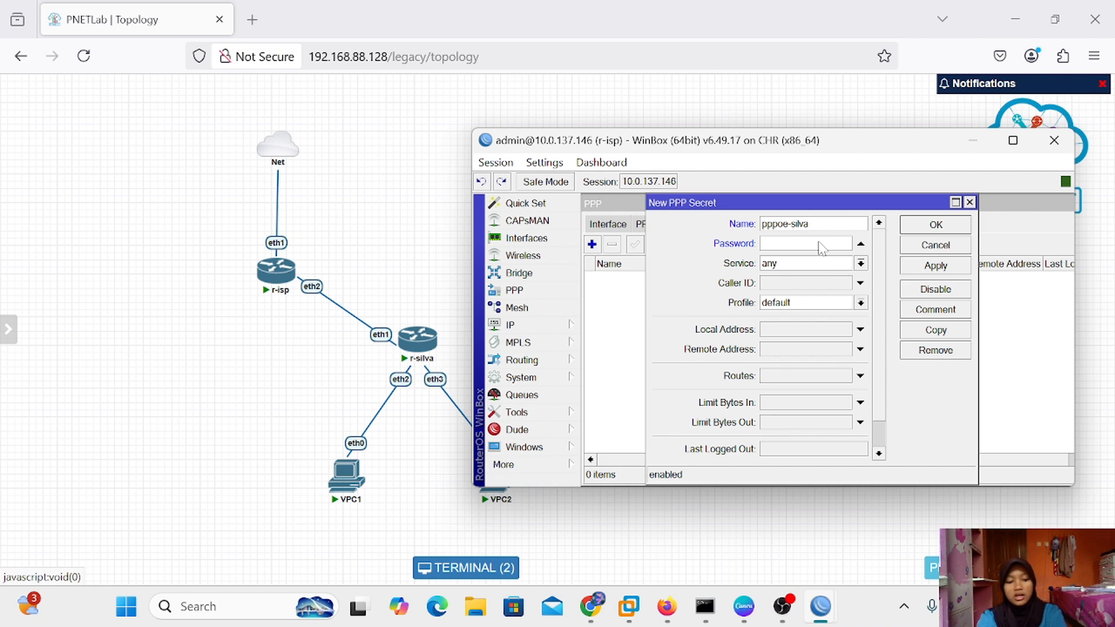
text(123)
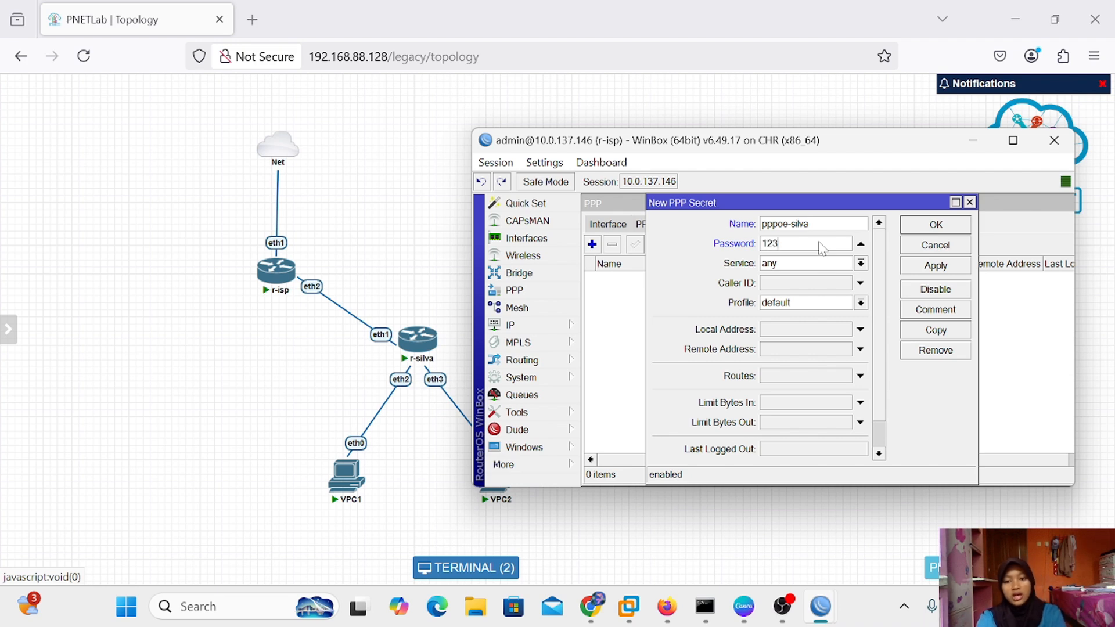
click(861, 264)
click(812, 330)
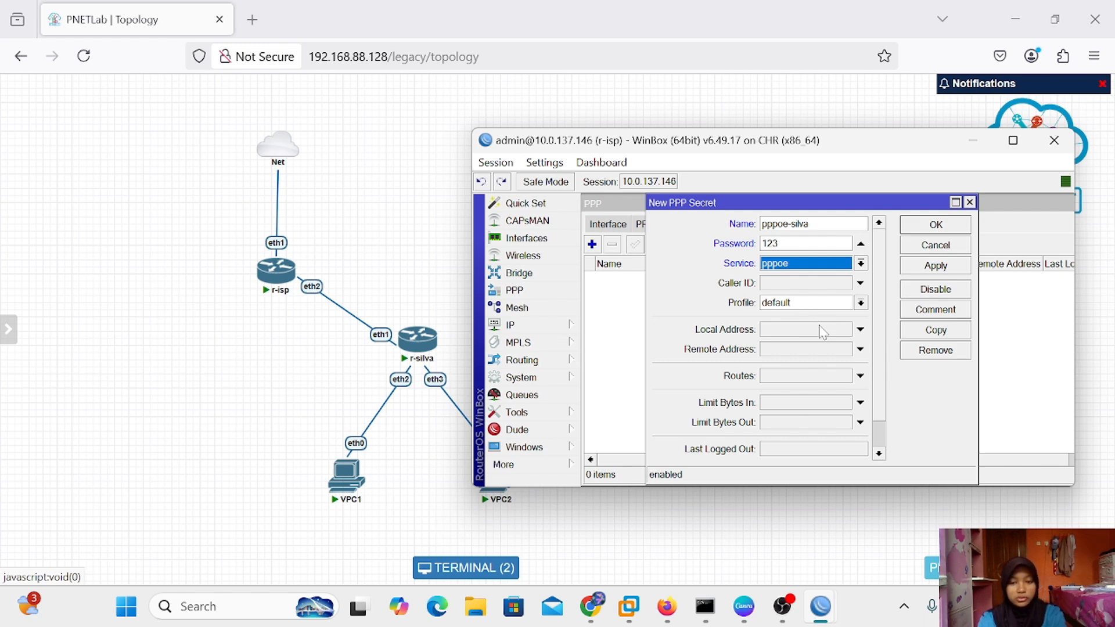
Give the secret local address 192.168.1.1 and remote address 192.168.1.2, then save it
click(771, 329)
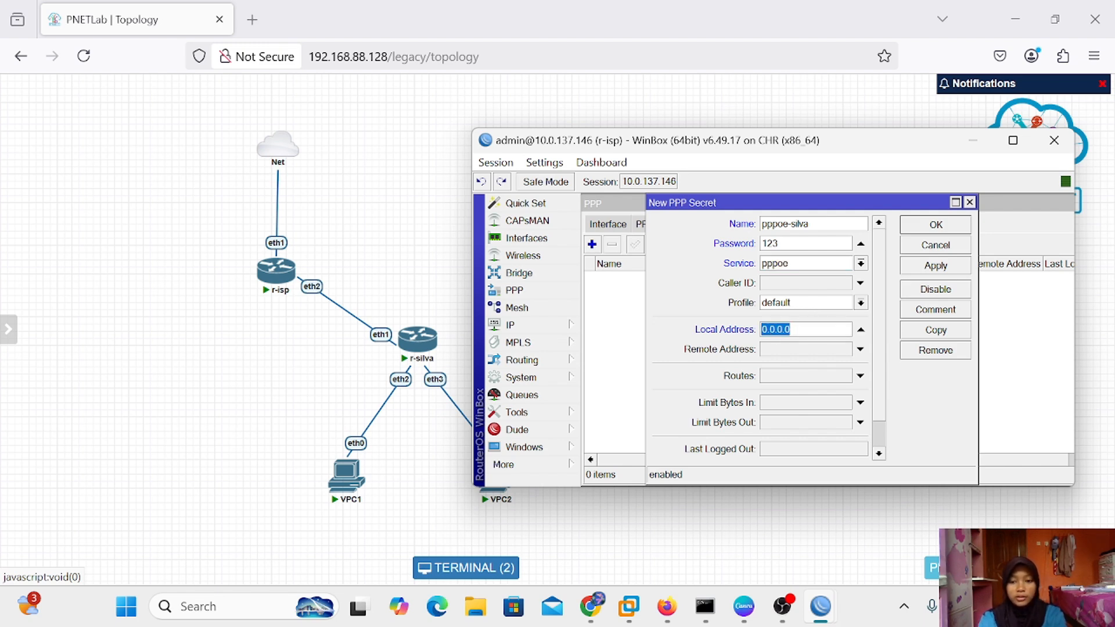
key(BackSpace)
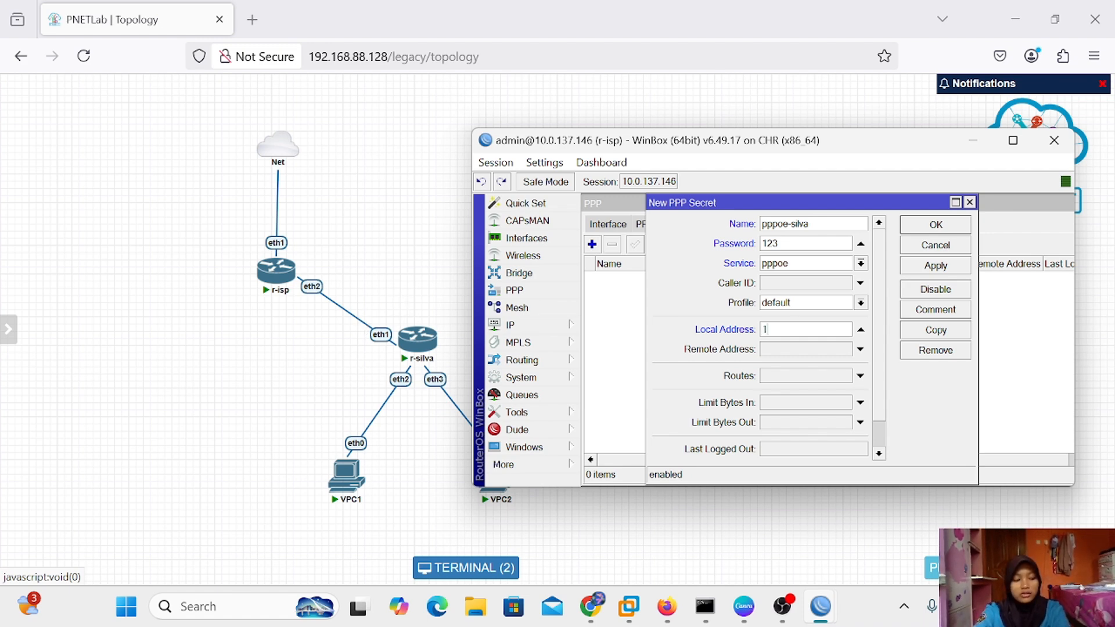
text(.1)
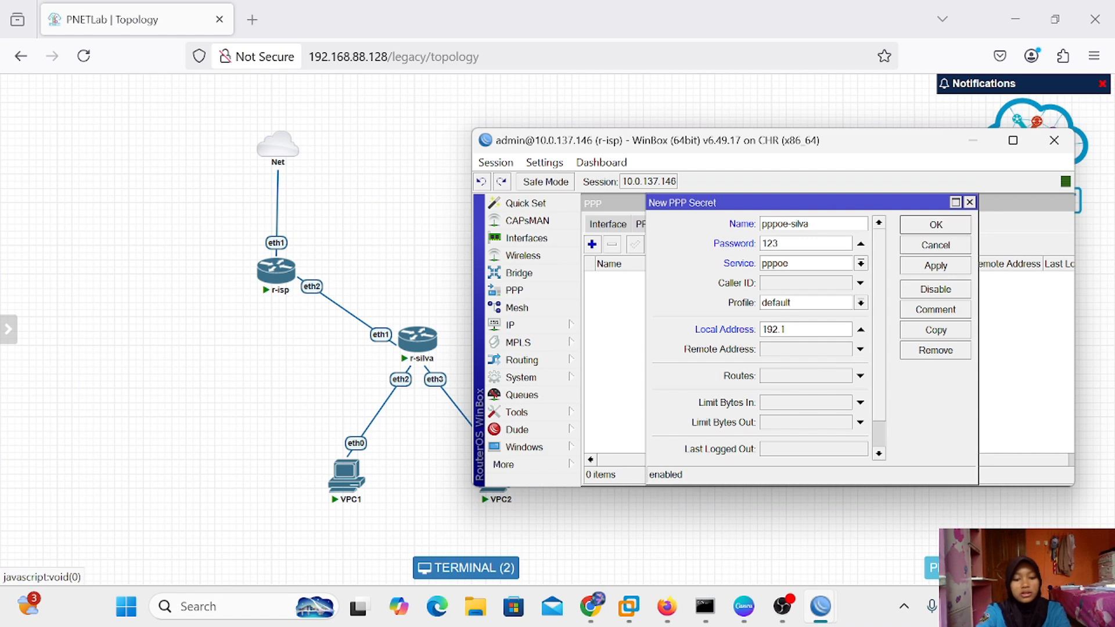
text(68.1.1)
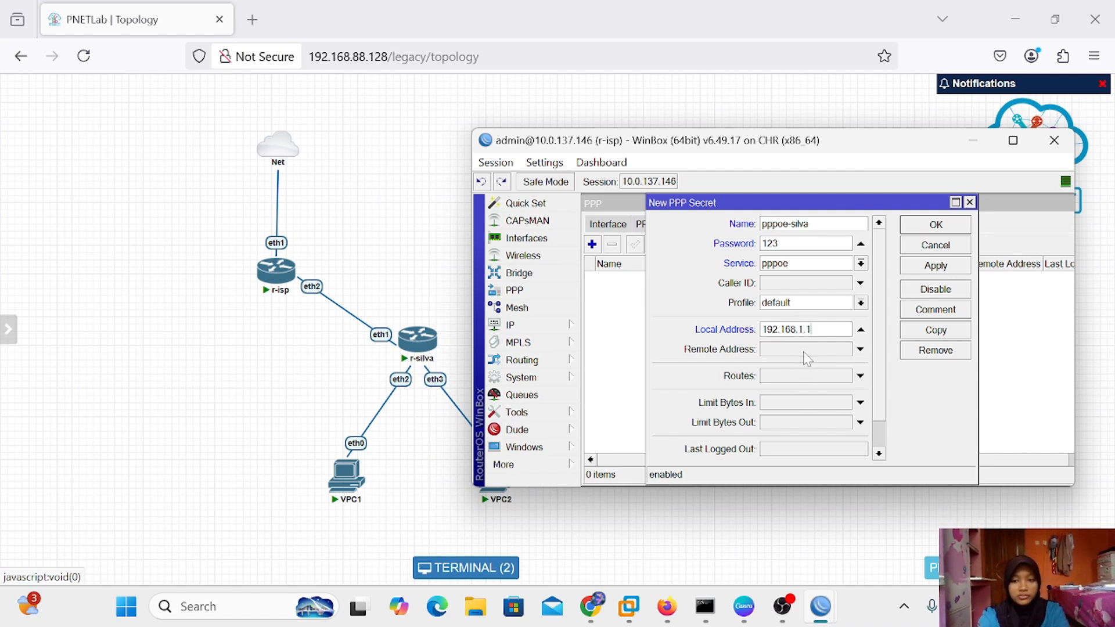
click(808, 350)
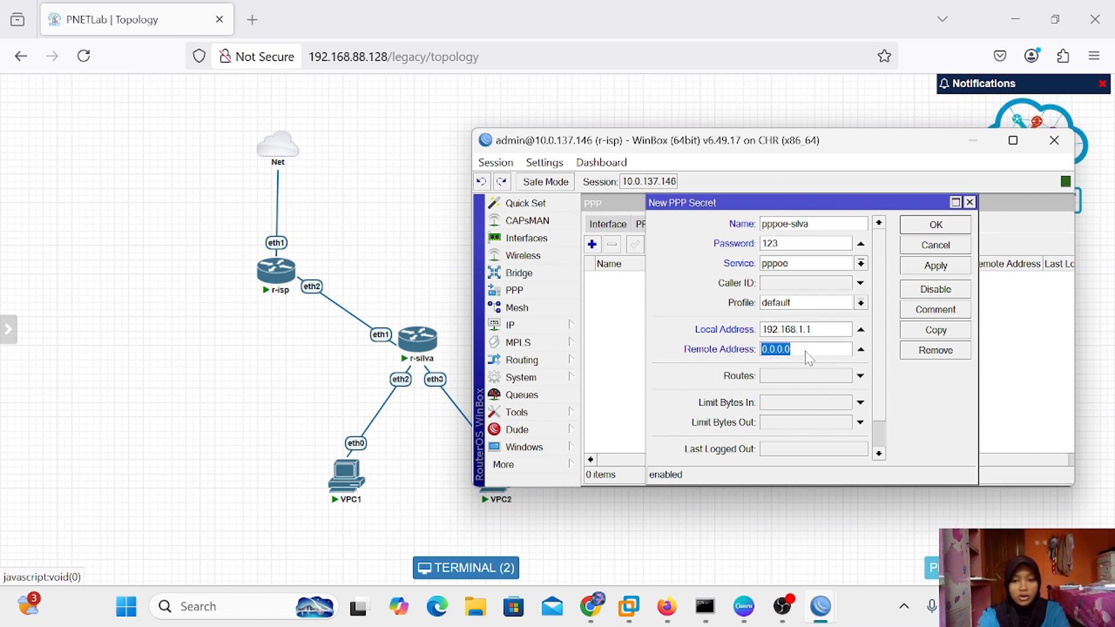
key(BackSpace)
text(1)
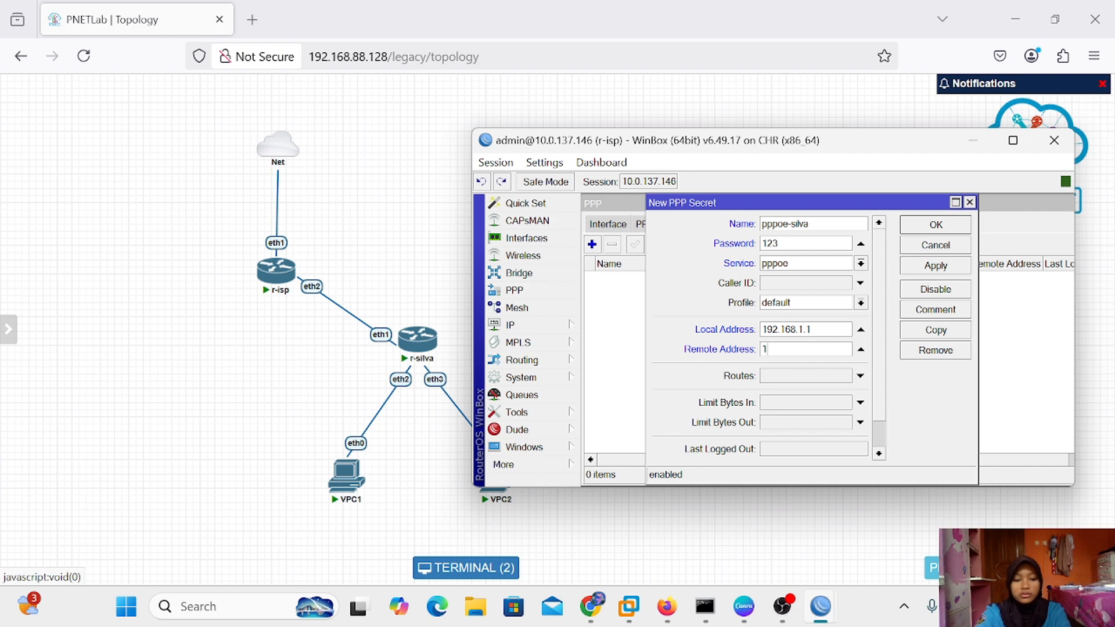
text(92.168.1.2)
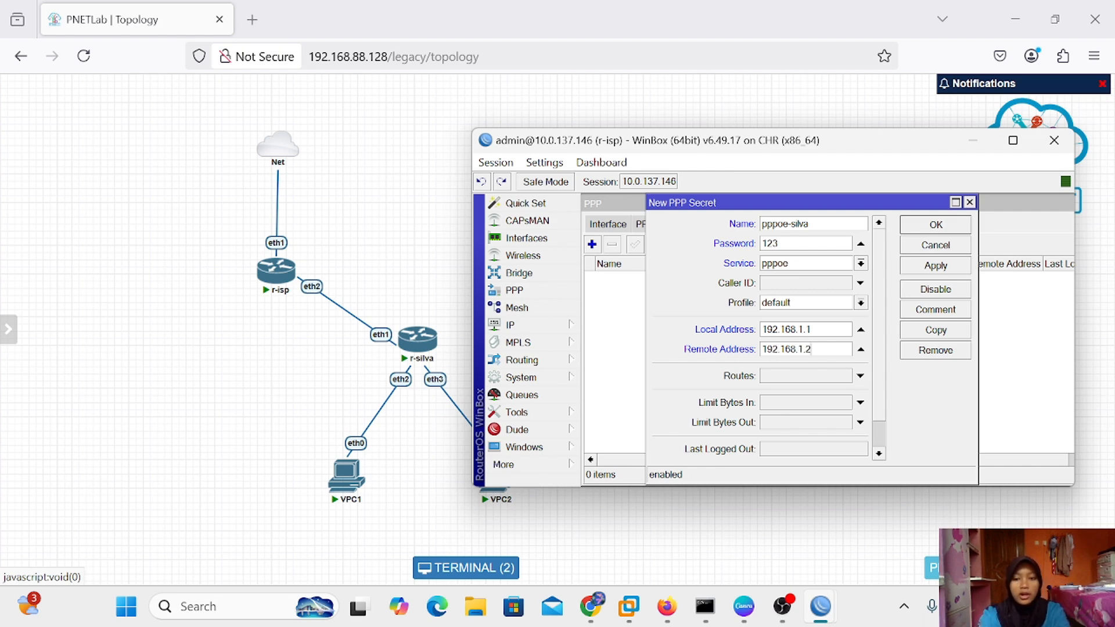
click(945, 271)
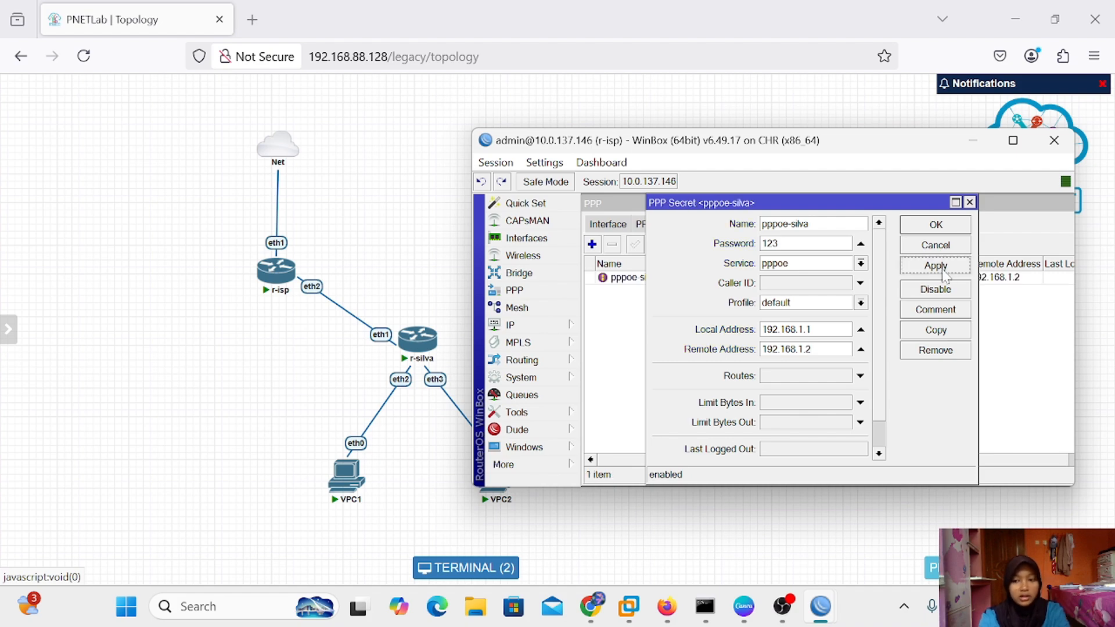
click(954, 228)
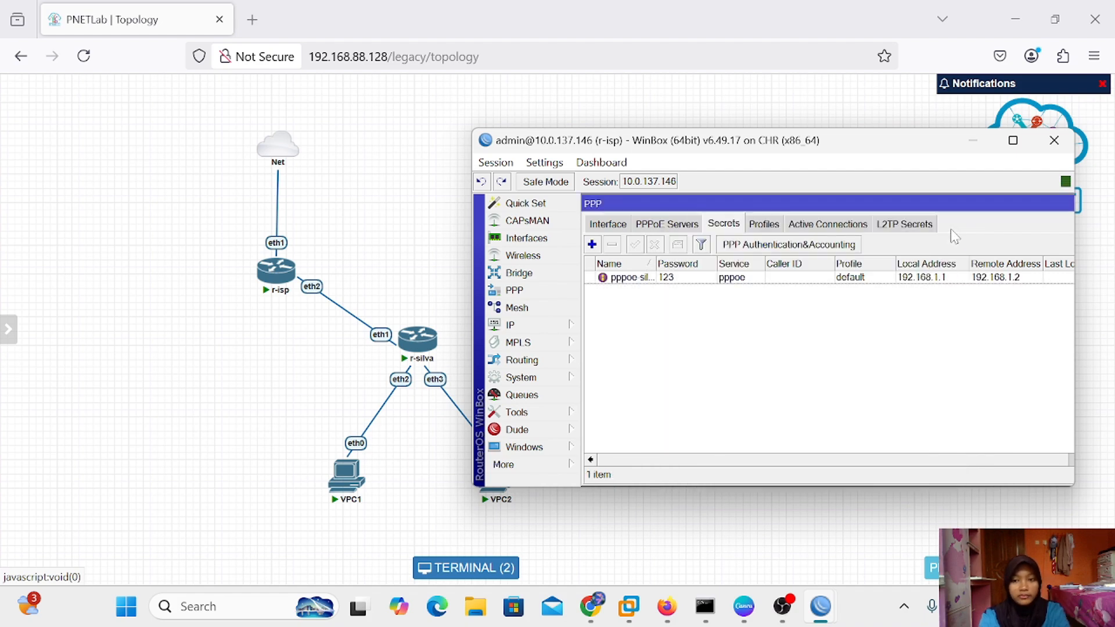
click(972, 140)
Bring up r-silva's WinBox and open the PPP Interface list
mouse_move(820, 607)
click(886, 507)
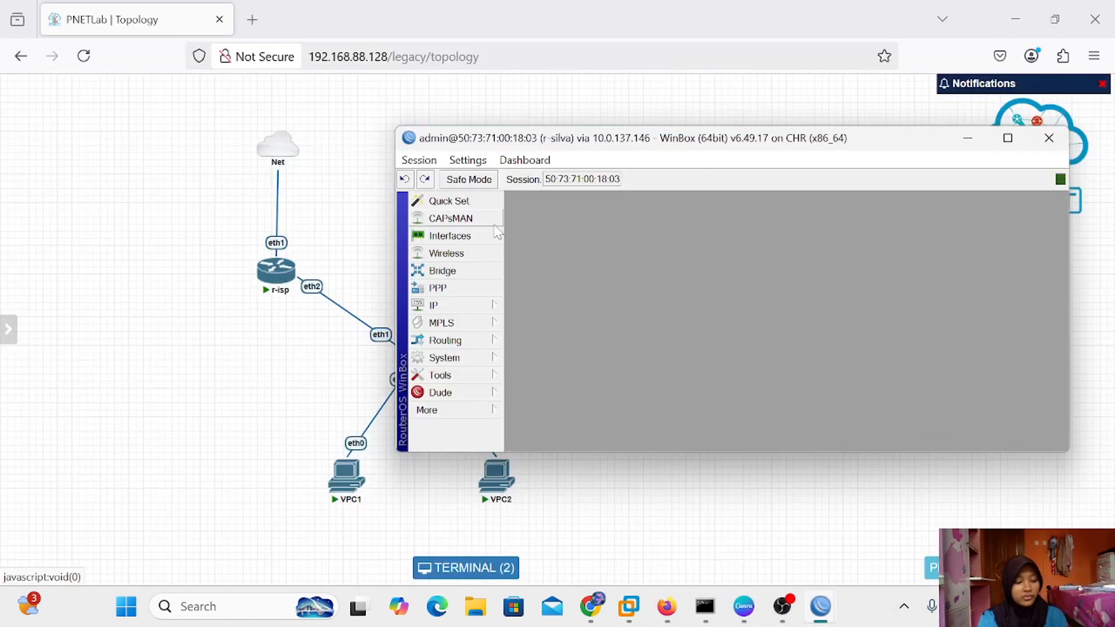
click(439, 288)
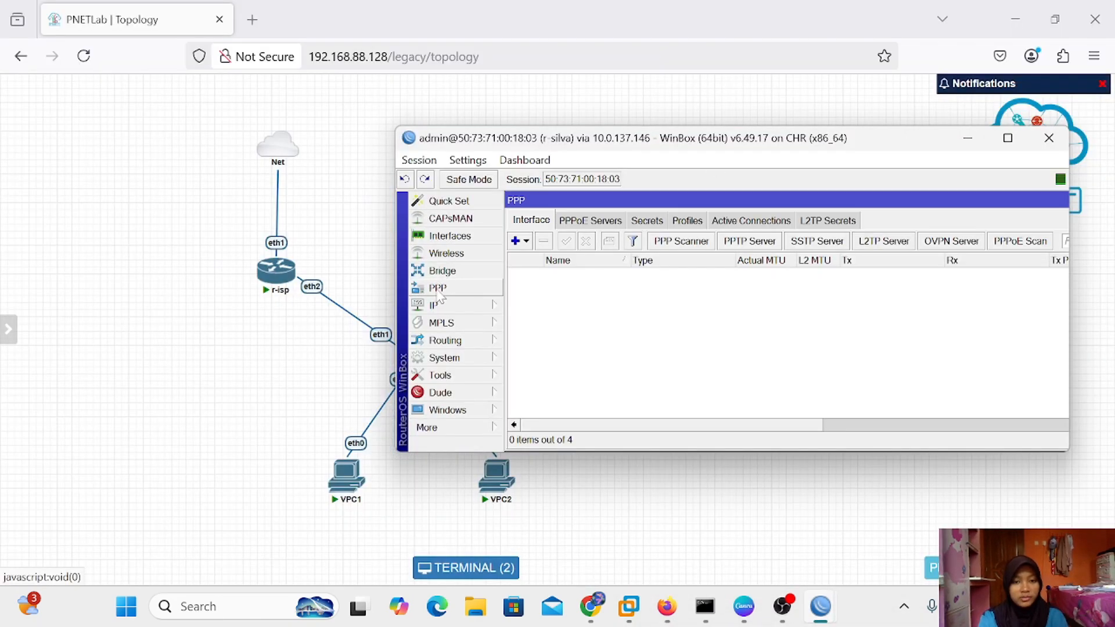
click(586, 221)
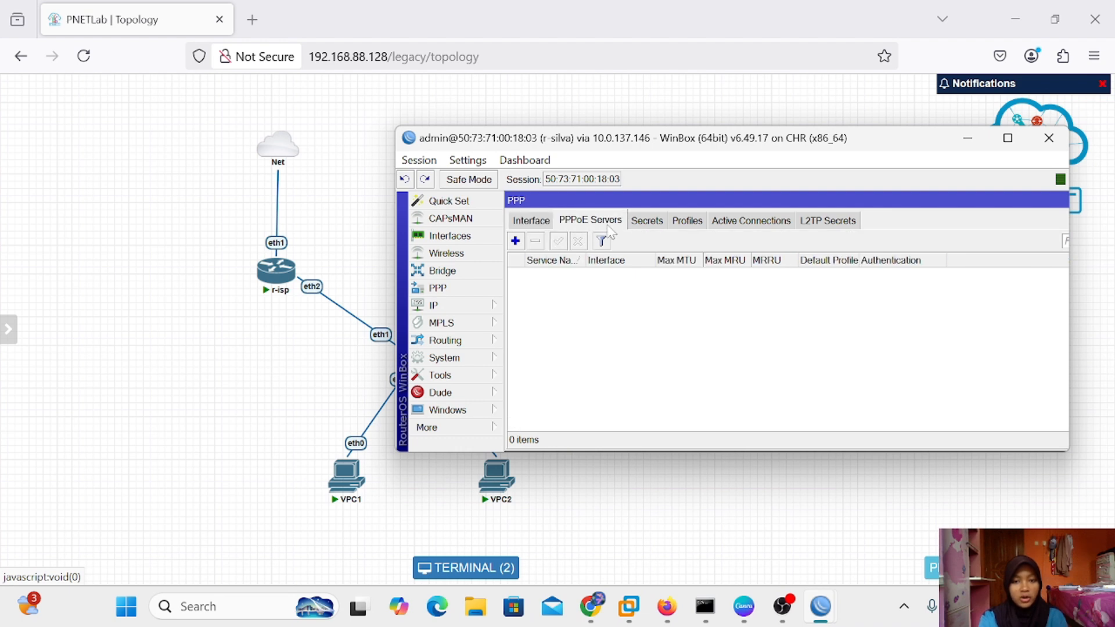
click(515, 240)
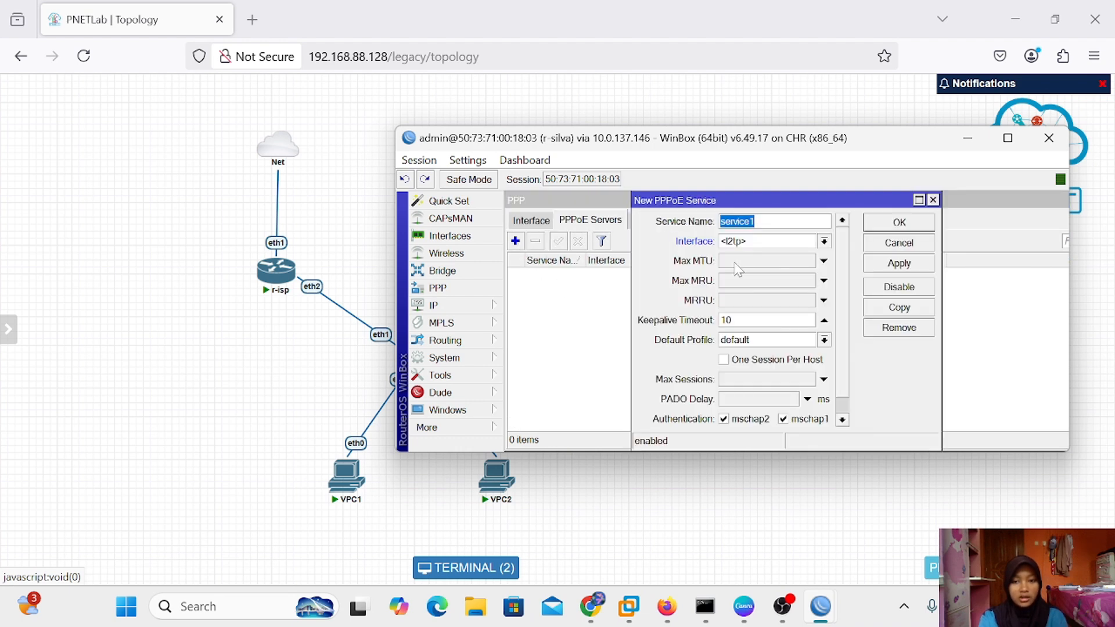
click(932, 199)
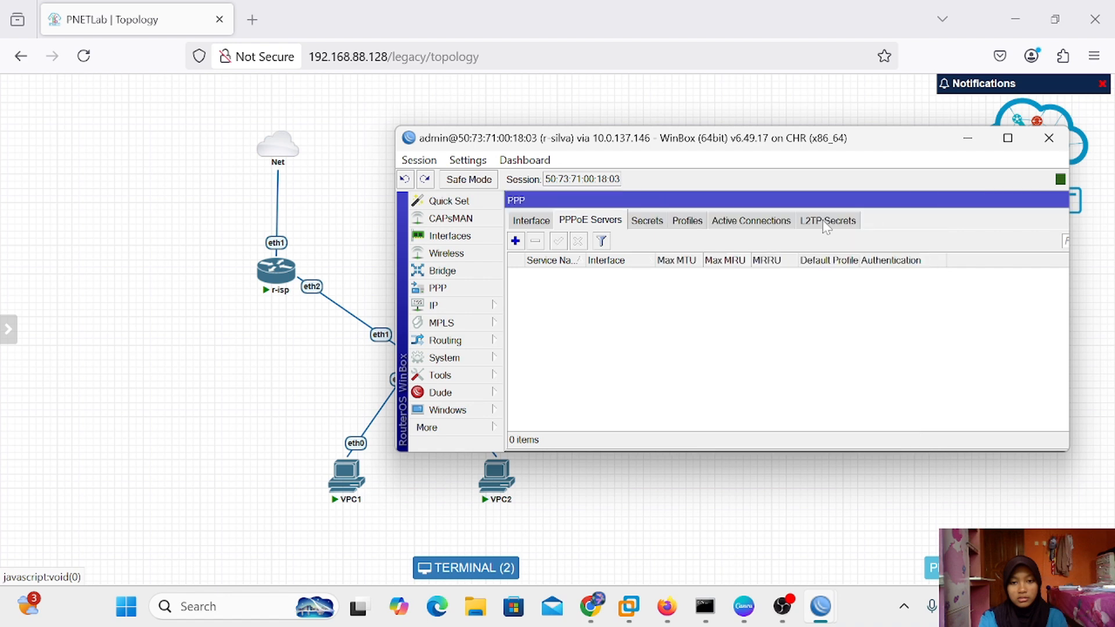
click(541, 222)
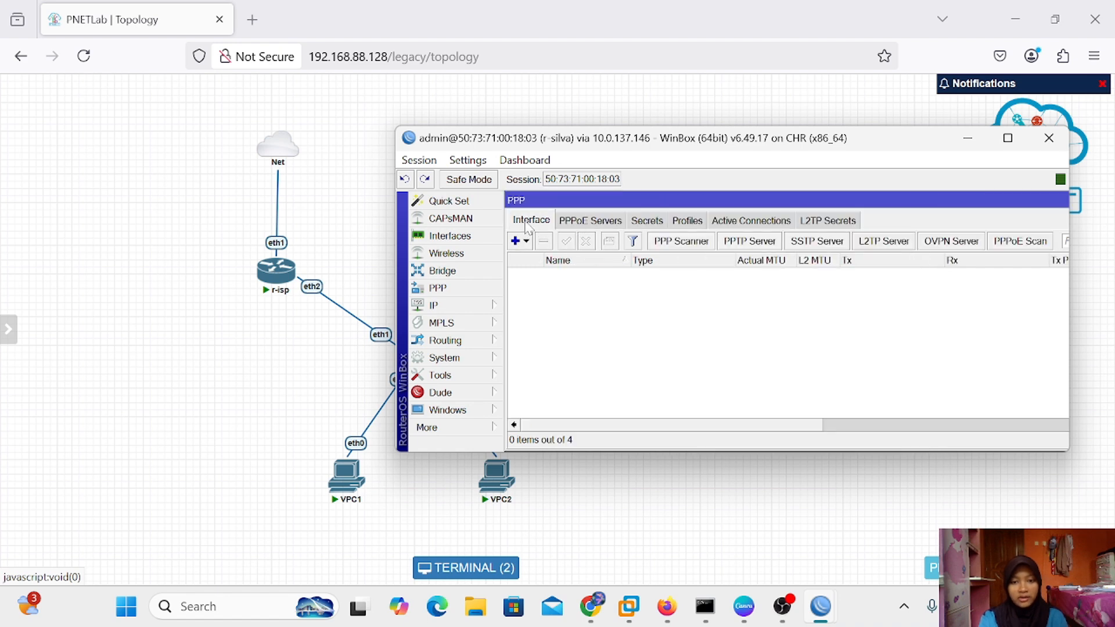
click(518, 240)
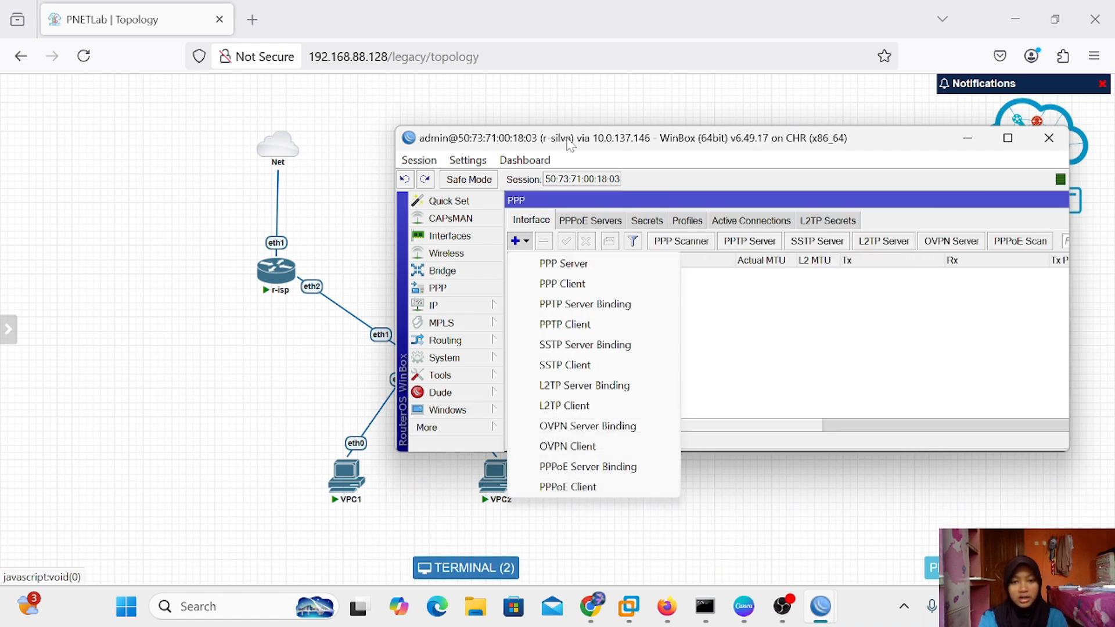
mouse_move(569, 139)
mouse_down()
mouse_move(672, 140)
mouse_move(559, 153)
mouse_up()
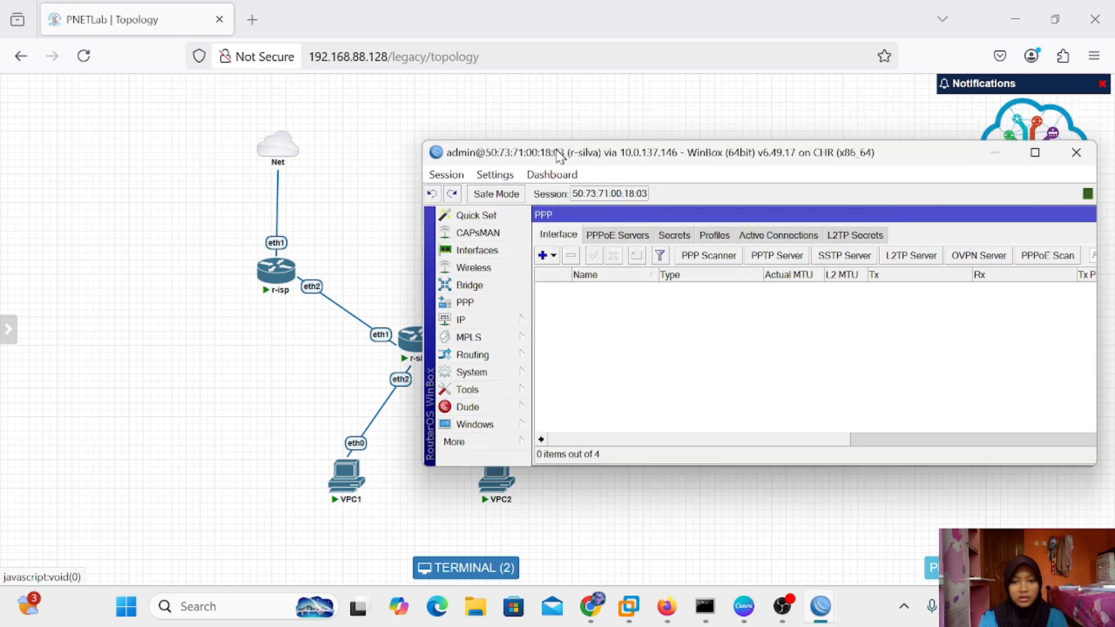
Add a PPPoE client named pppoe-out1 that dials out over ether1
click(552, 255)
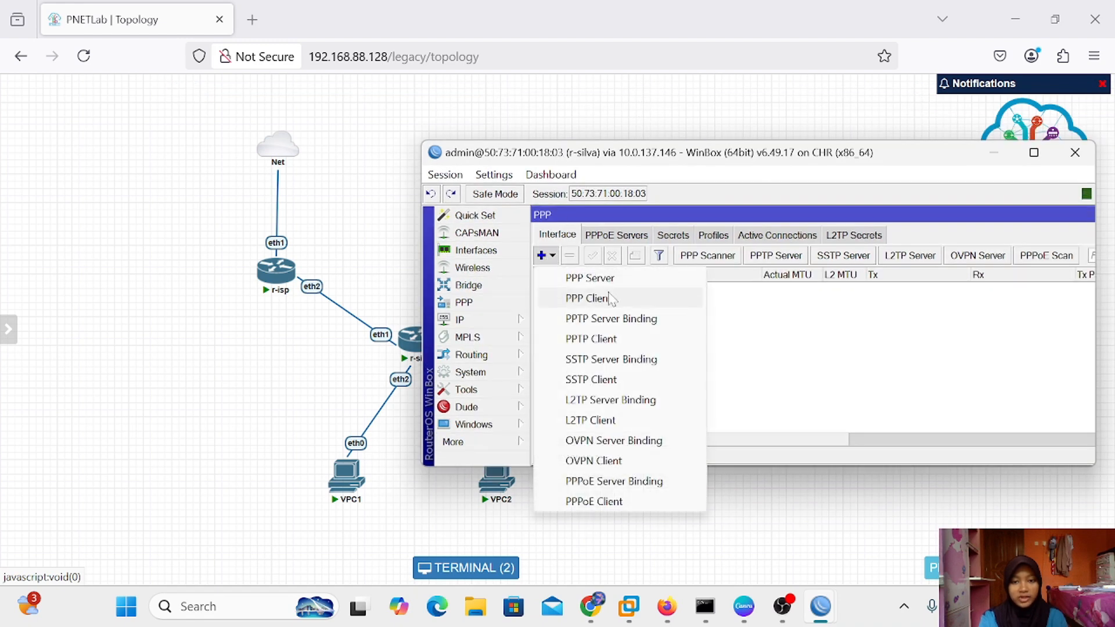
click(604, 509)
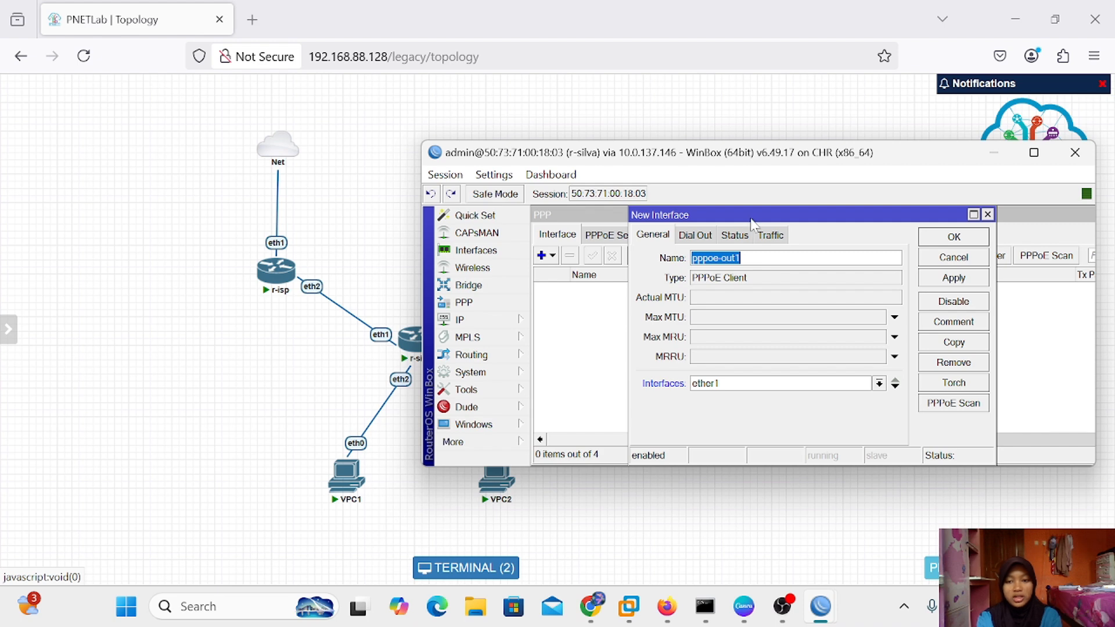
drag(750, 213, 721, 213)
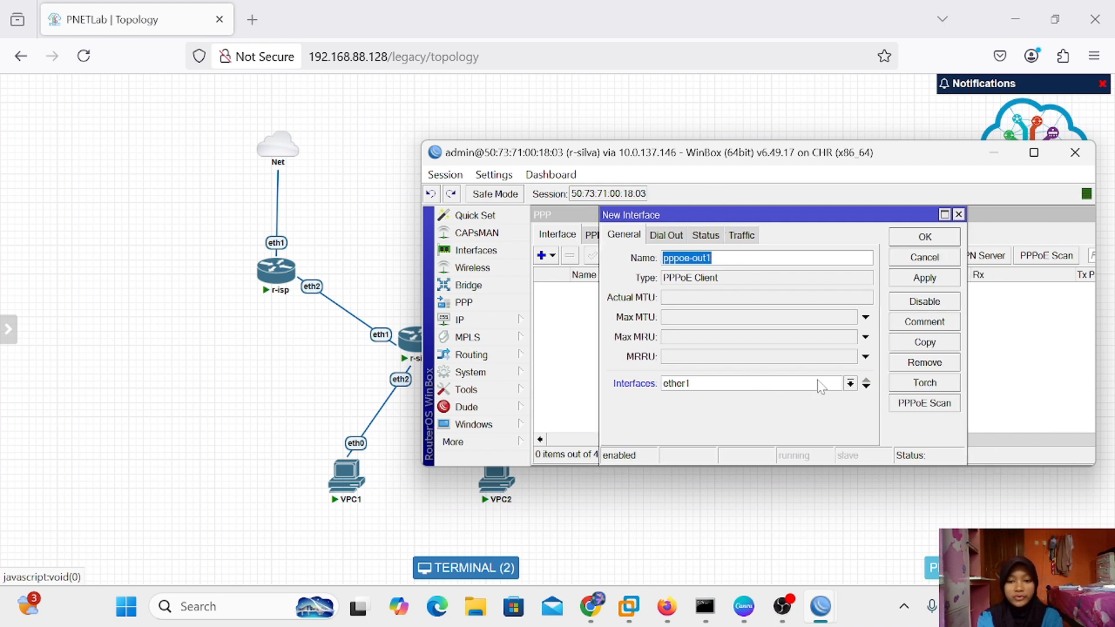
click(850, 385)
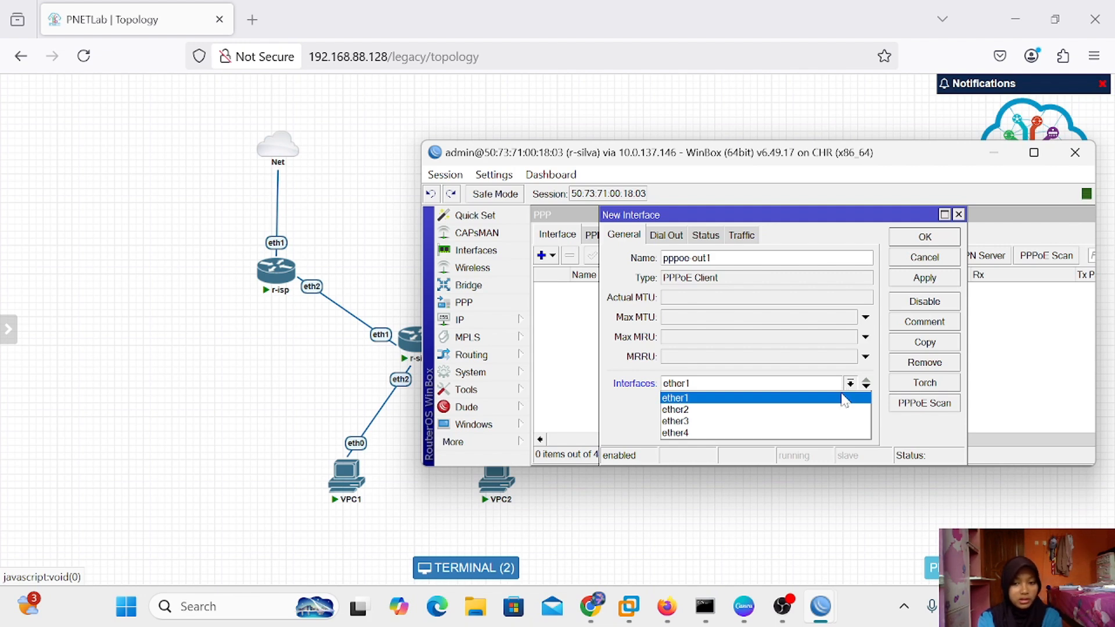
click(884, 378)
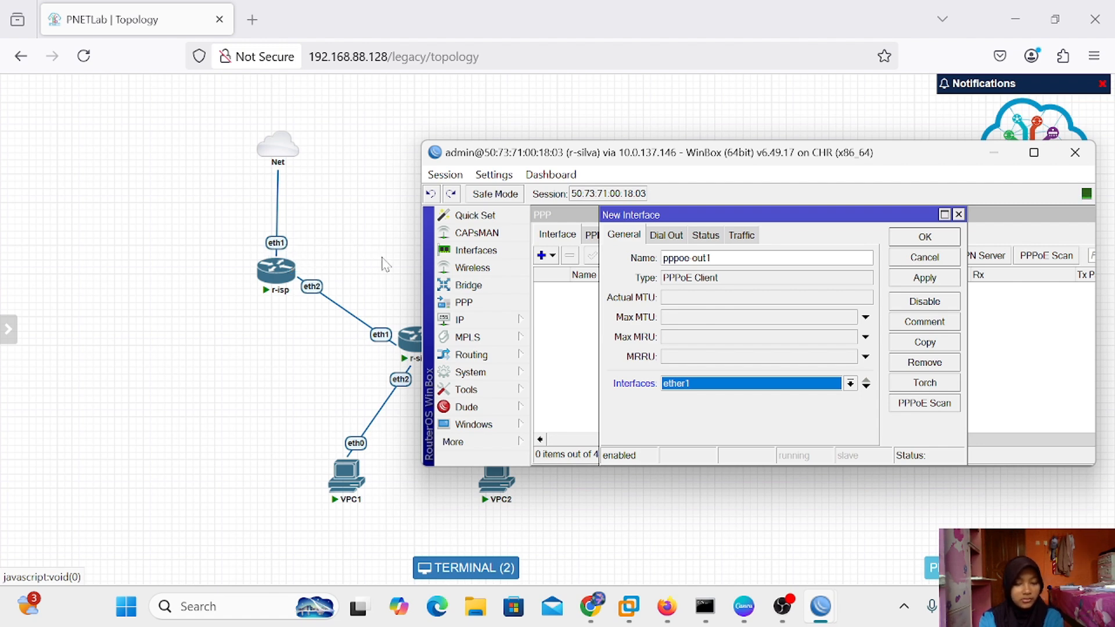
click(666, 237)
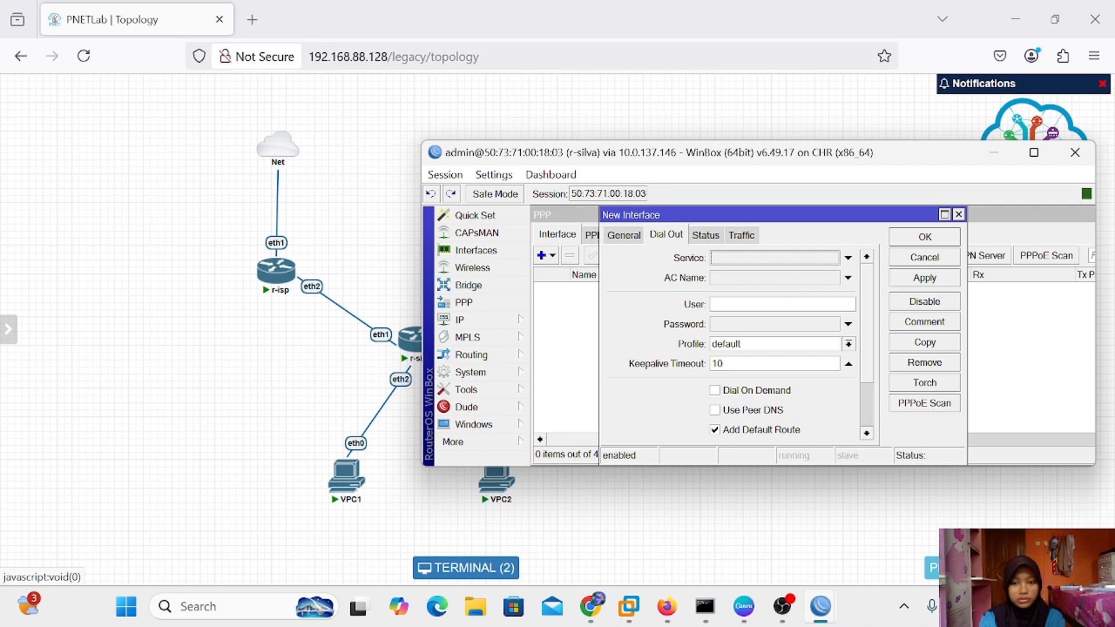
Log pppoe-out1 in with the pppoe-silva credentials, enable Use Peer DNS and Add Default Route, and save
click(749, 304)
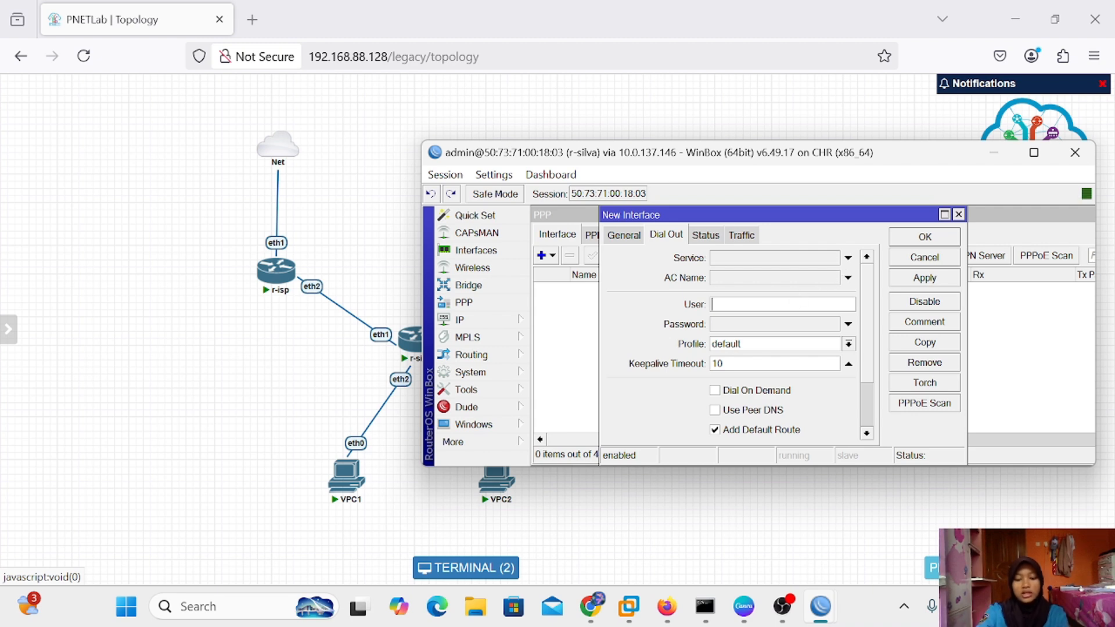
text(pppo)
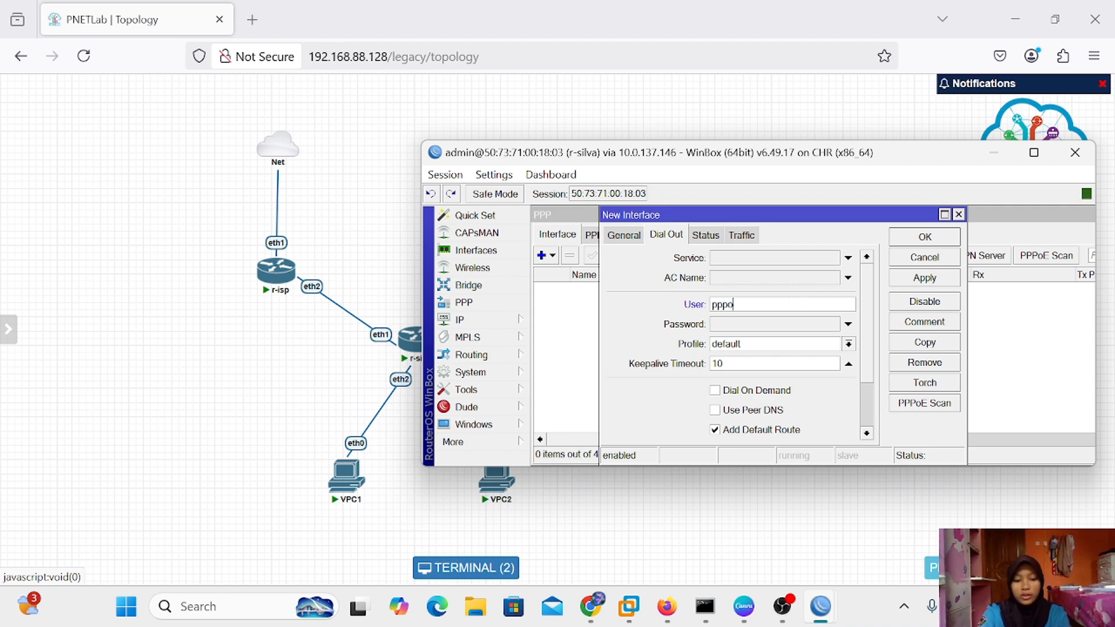
text(e-silva)
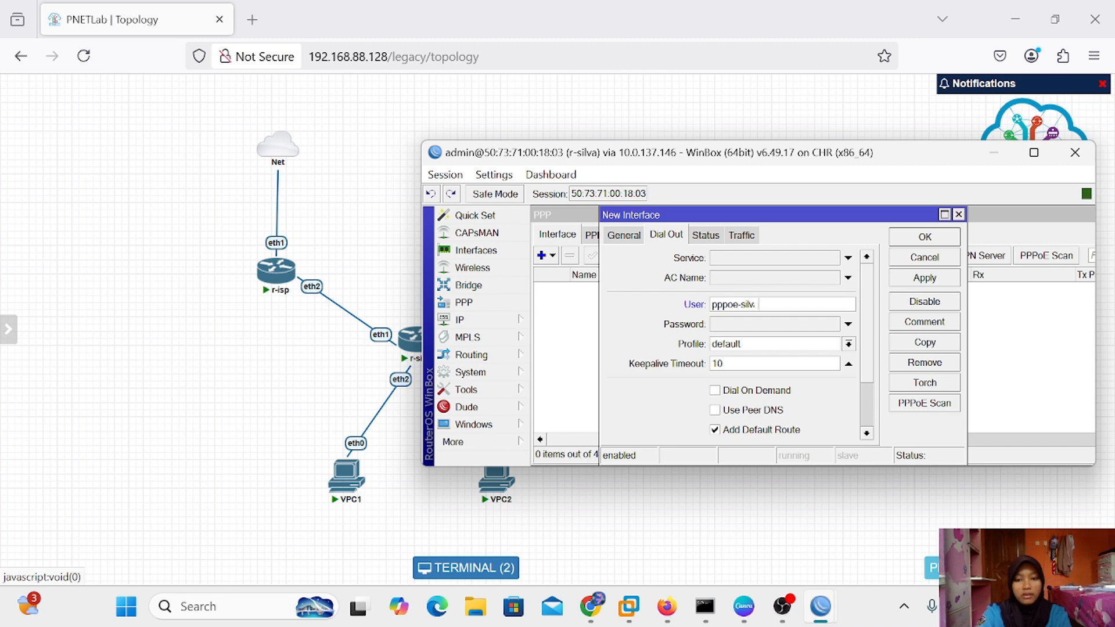
click(811, 330)
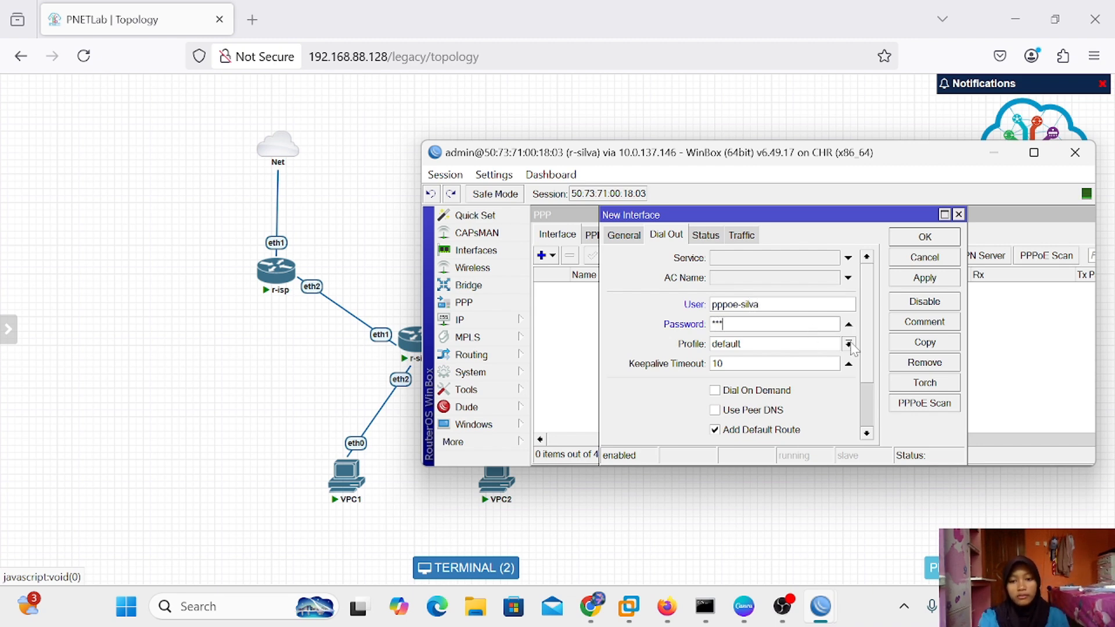
click(715, 410)
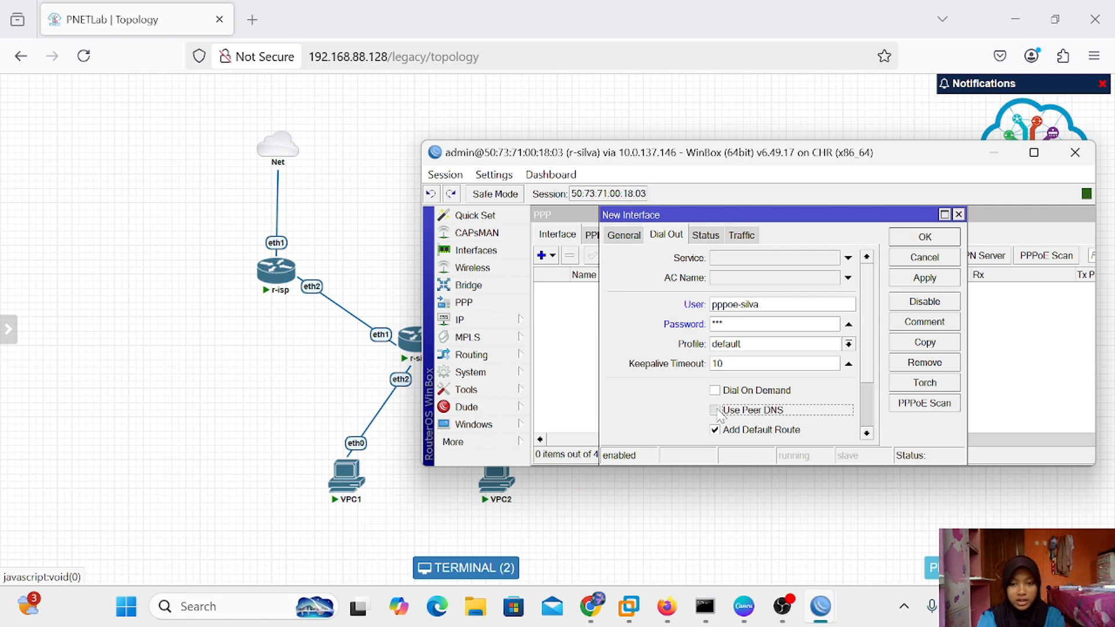
click(715, 430)
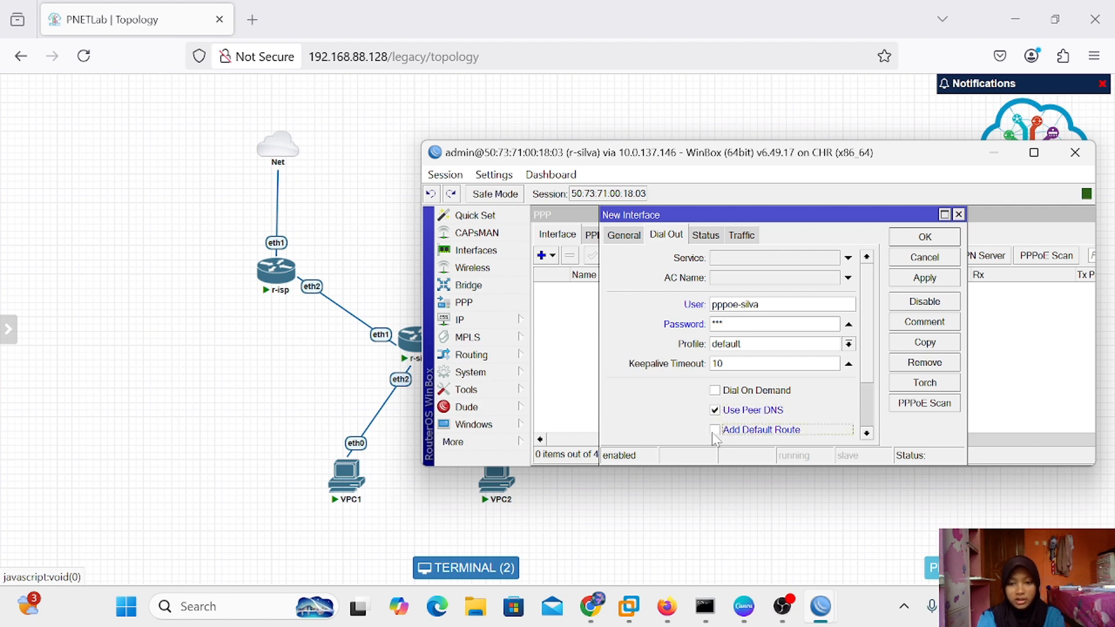
click(714, 430)
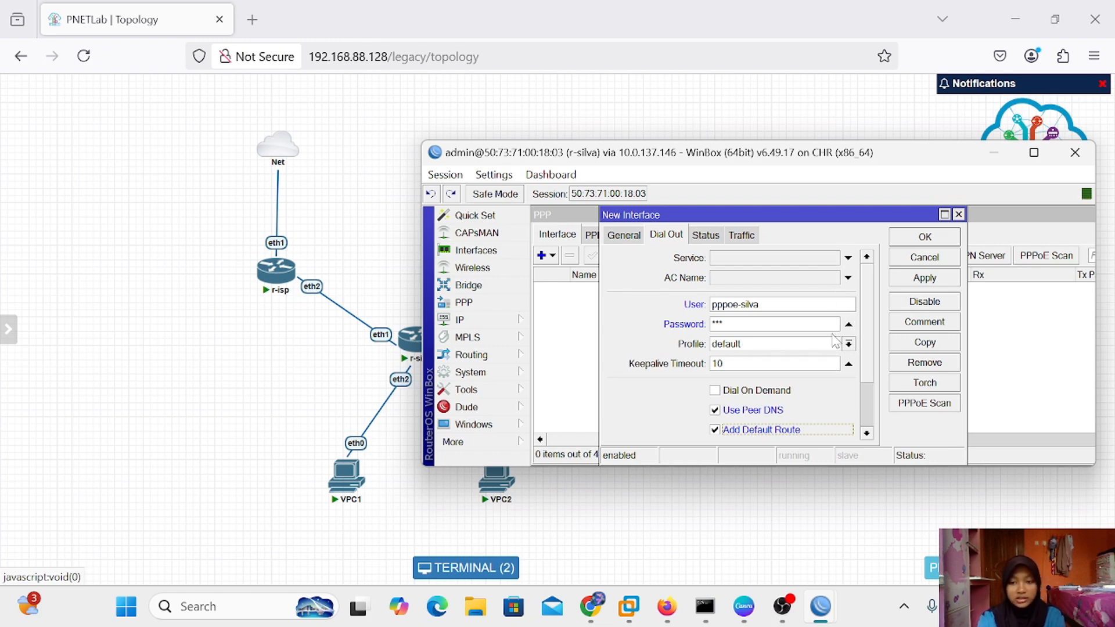
click(918, 284)
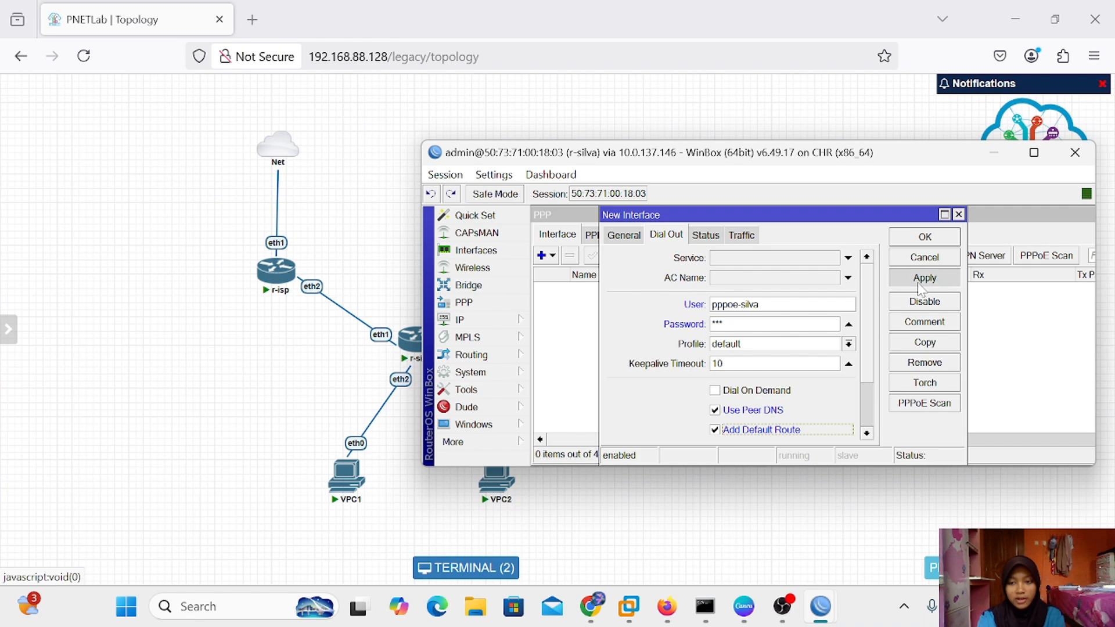
click(935, 240)
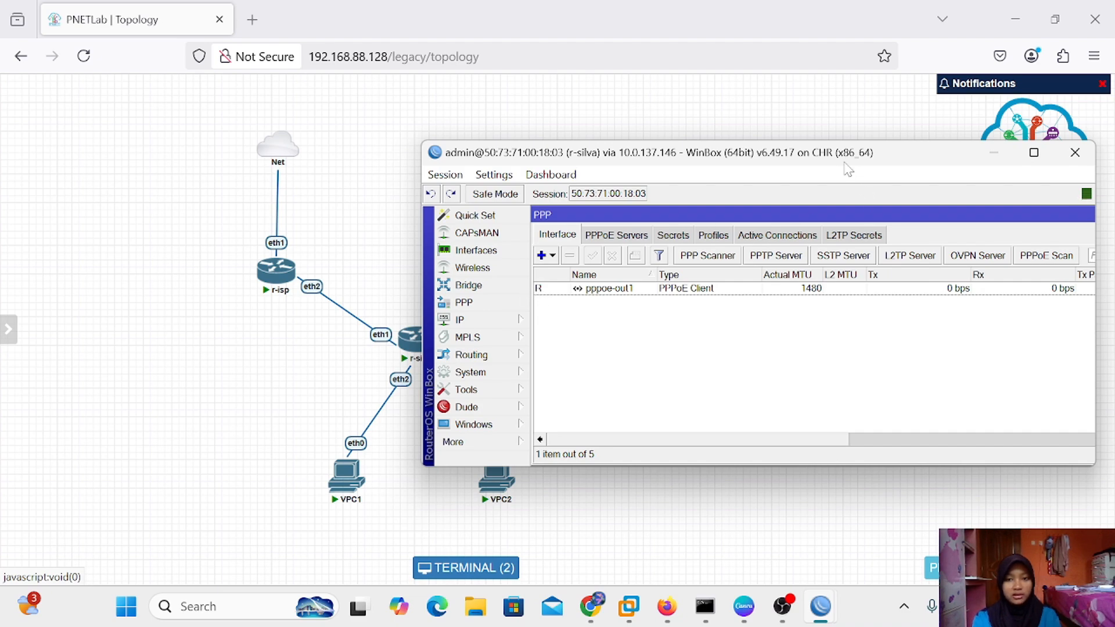
Close the PPP window, confirm pppoe-out1 holds 192.168.1.2 in IP Addresses, and open a New Terminal
drag(846, 169, 798, 161)
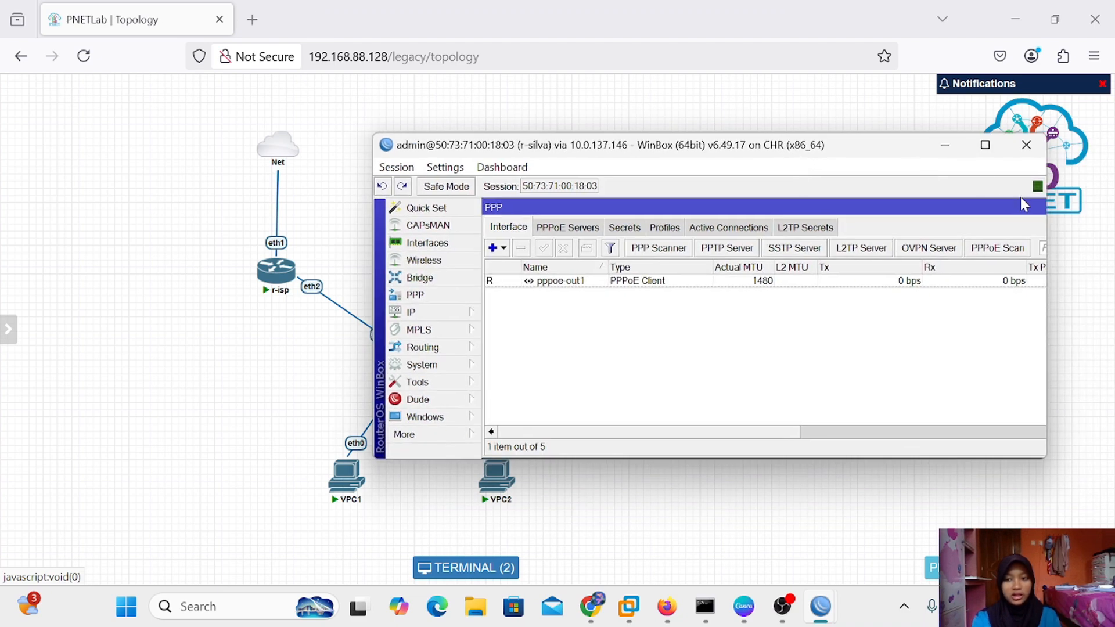
drag(1000, 211, 863, 215)
click(945, 211)
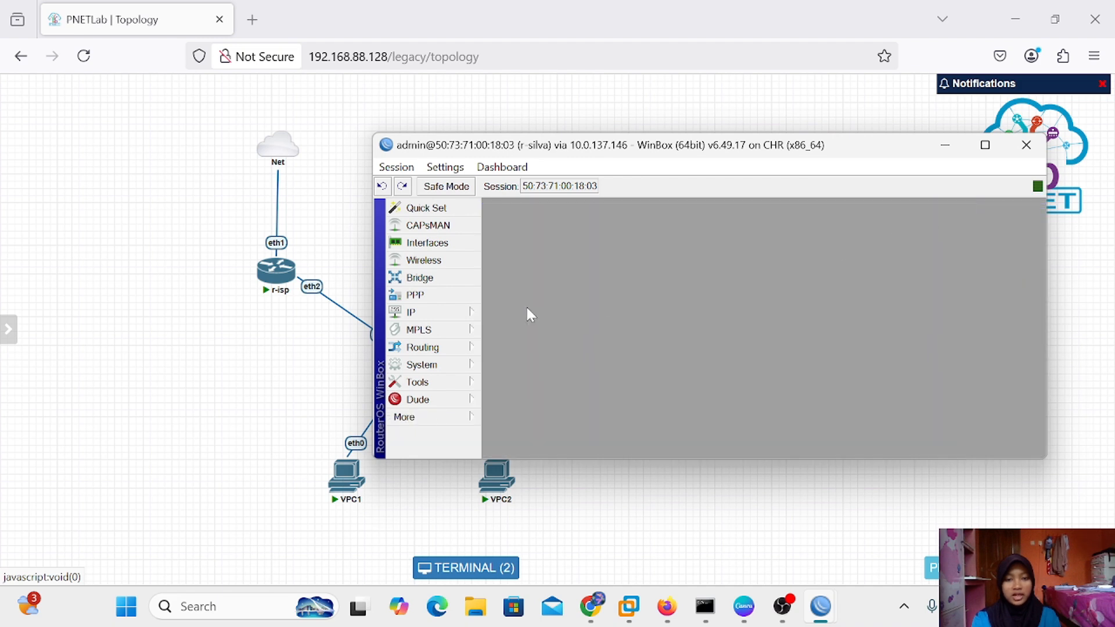
click(448, 312)
click(512, 174)
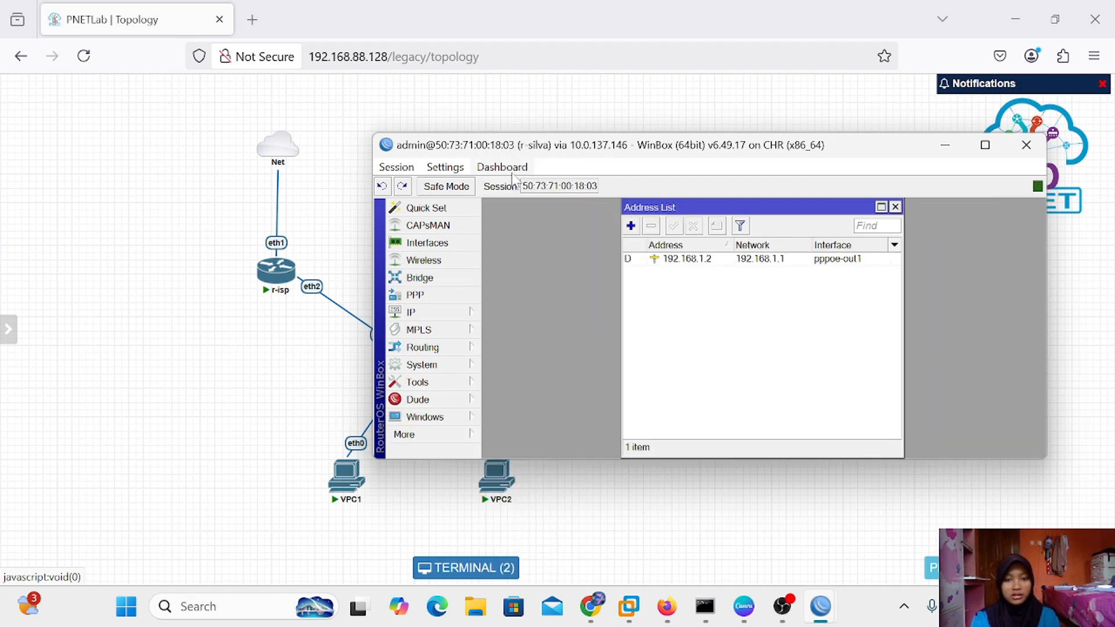
click(502, 167)
click(587, 301)
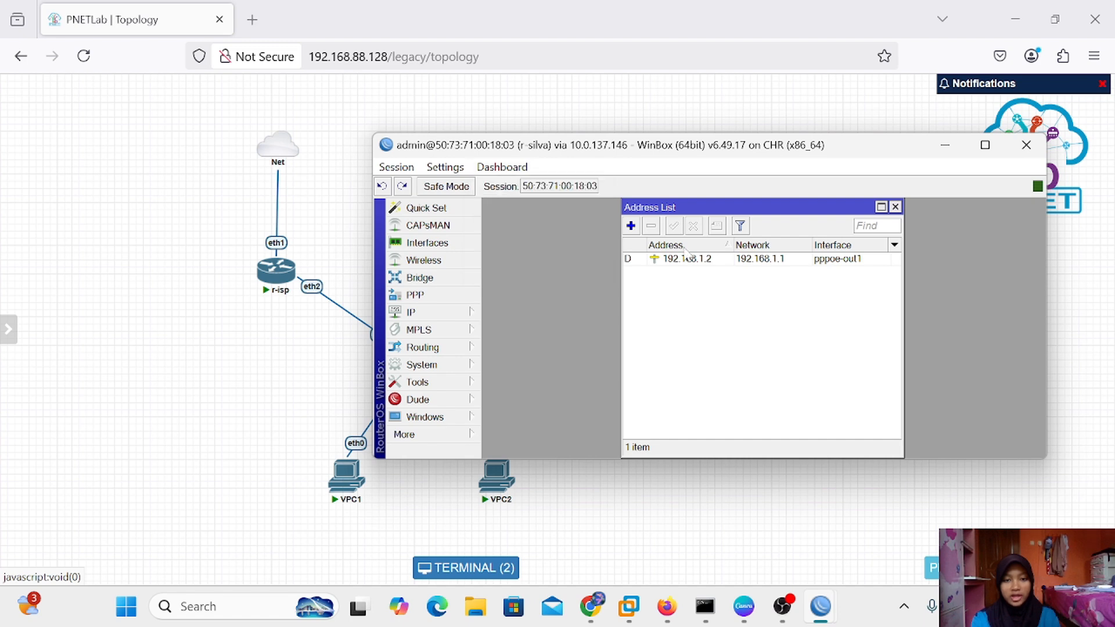
click(894, 206)
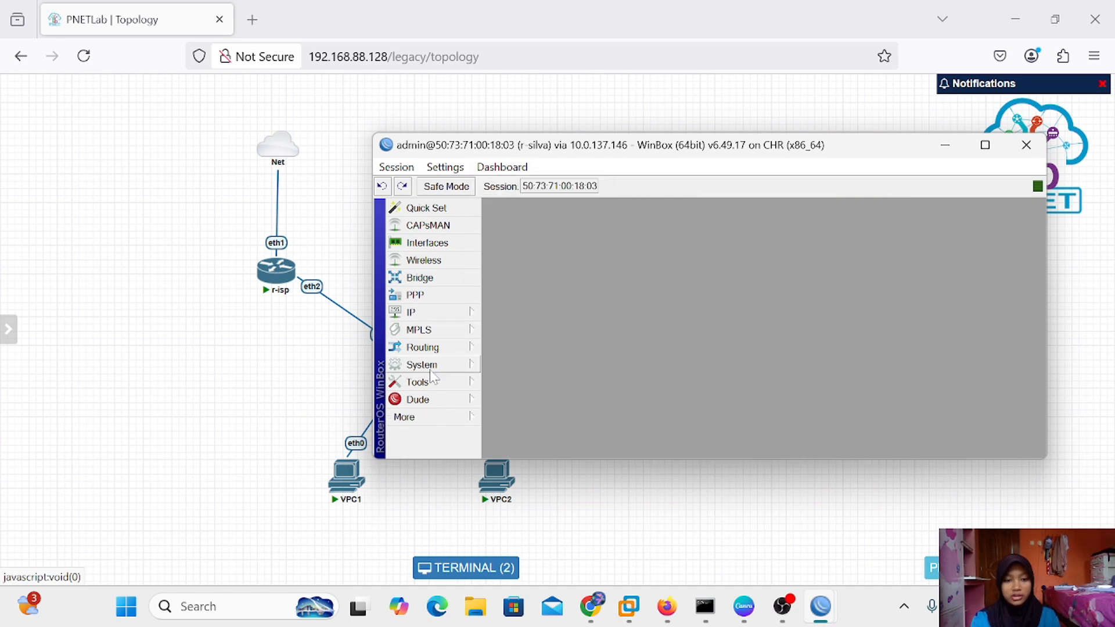
click(418, 417)
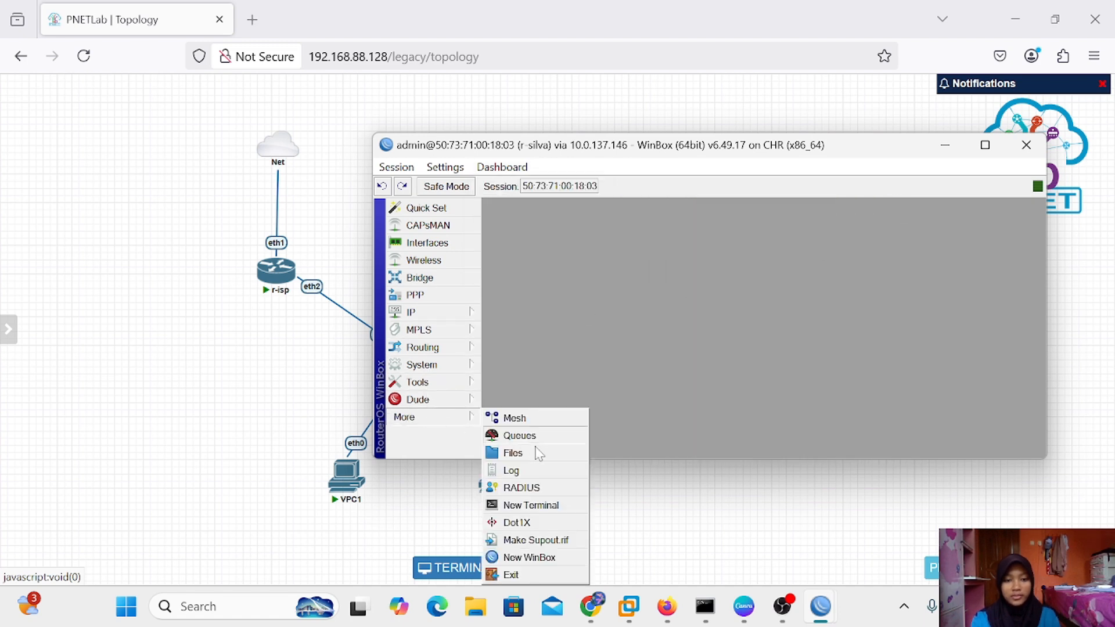
click(543, 505)
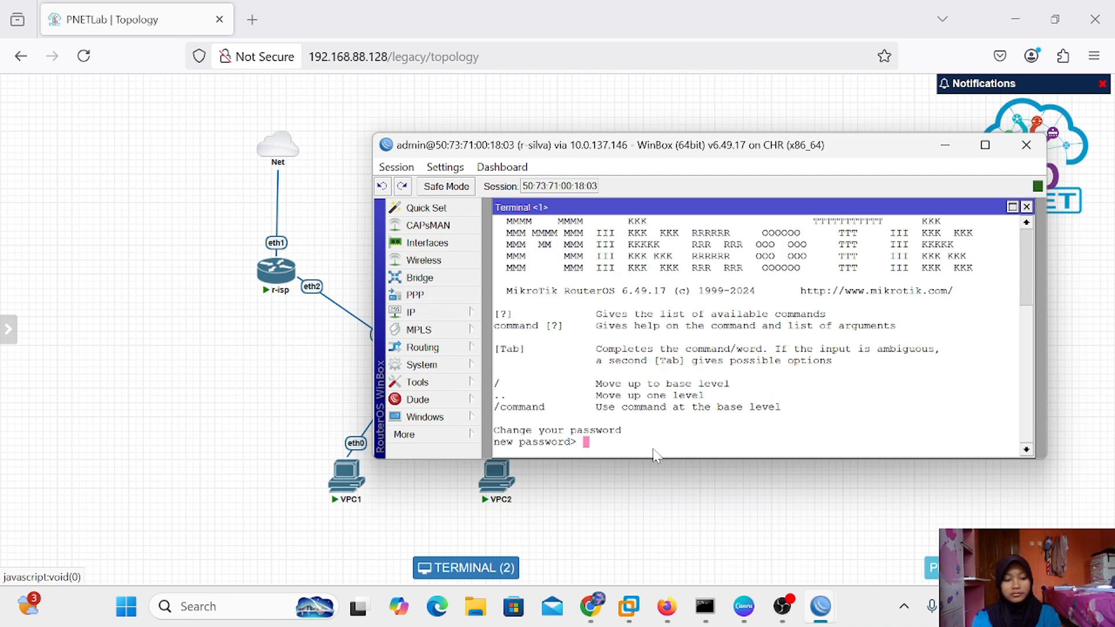
Skip the password prompt and ping 192.168.1.1 from r-silva
key(Return)
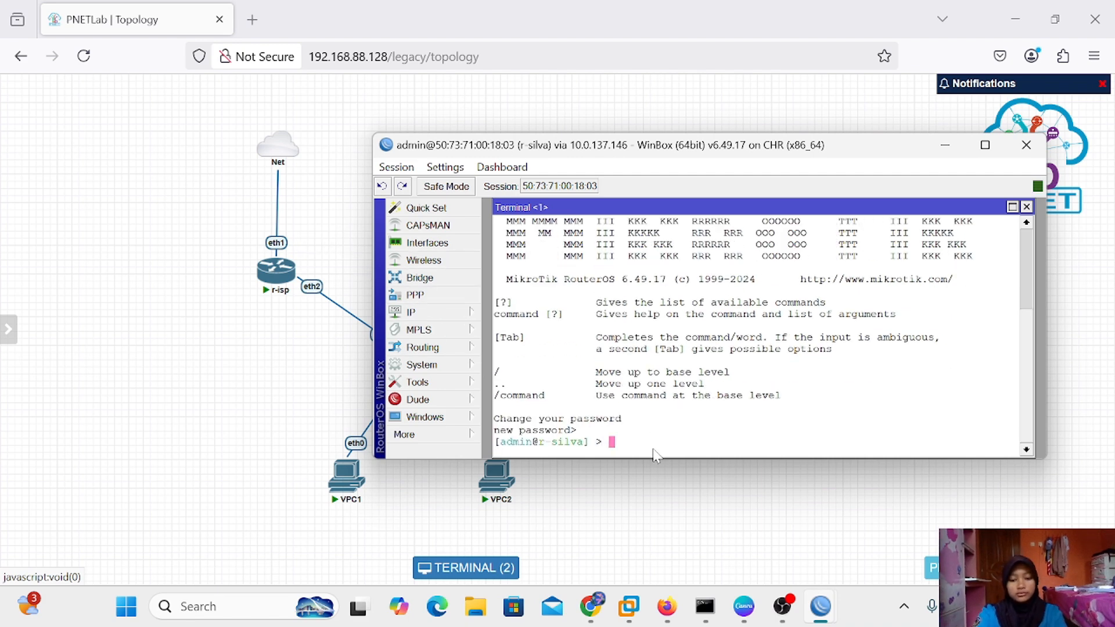
text(ping)
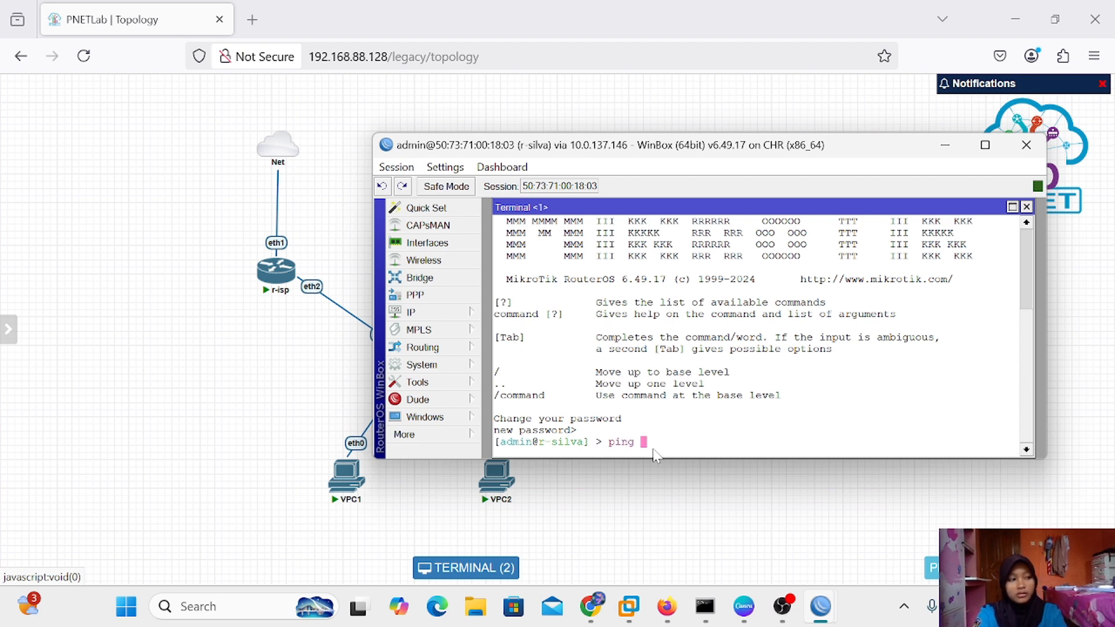
text( 19)
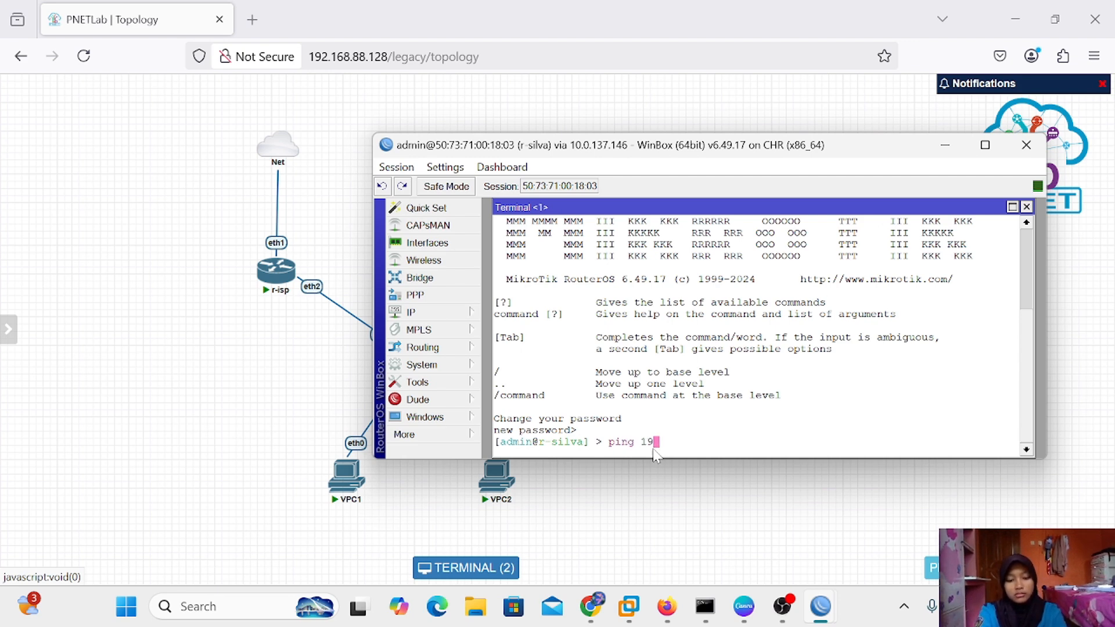
text(2.16)
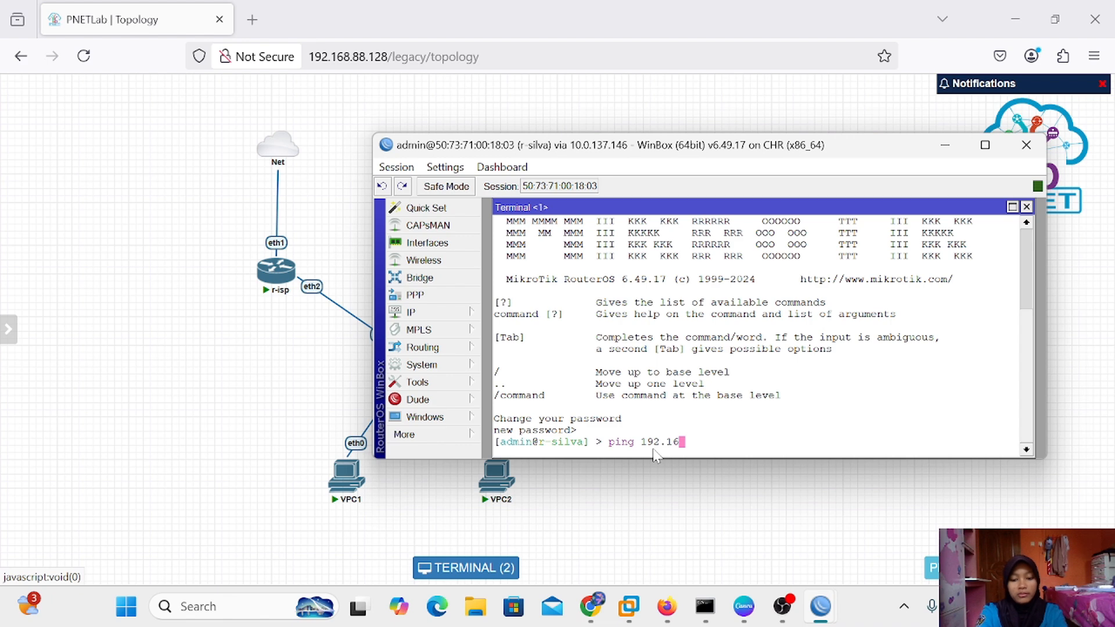
text(8.1)
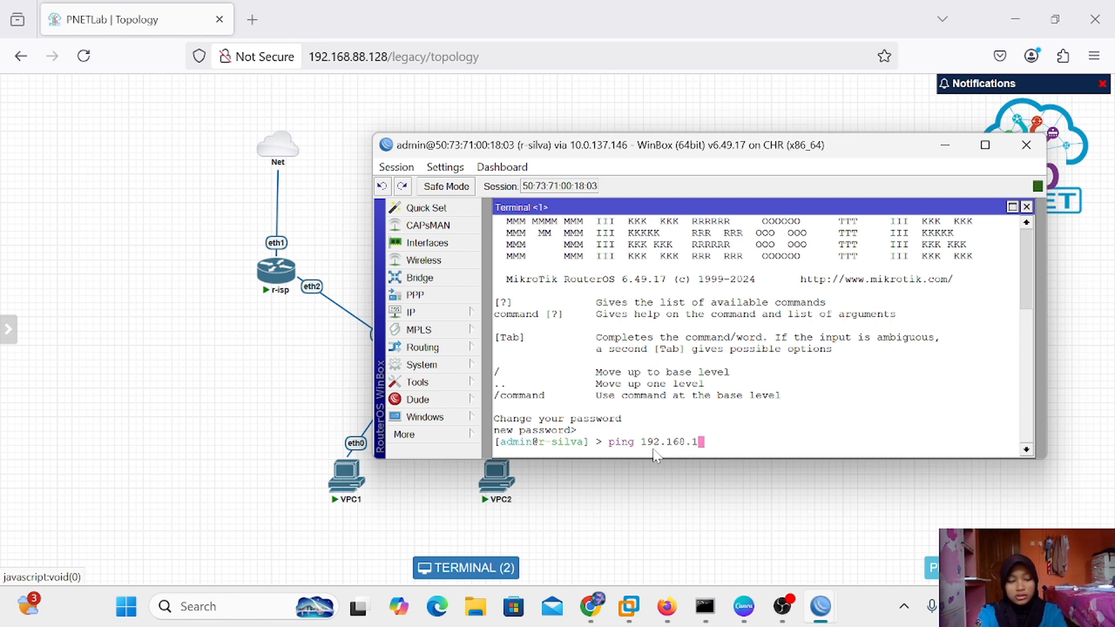
text(.1)
key(Return)
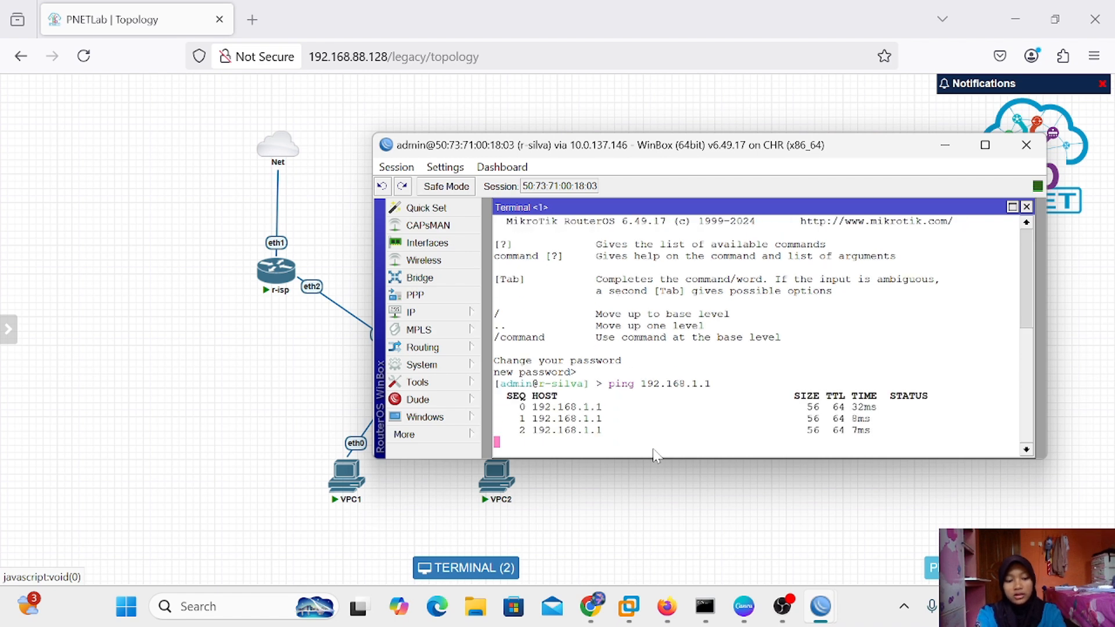
key(ctrl+c)
Ping internet and 8.8.8.8 from r-silva, then close the terminal
text(ping u)
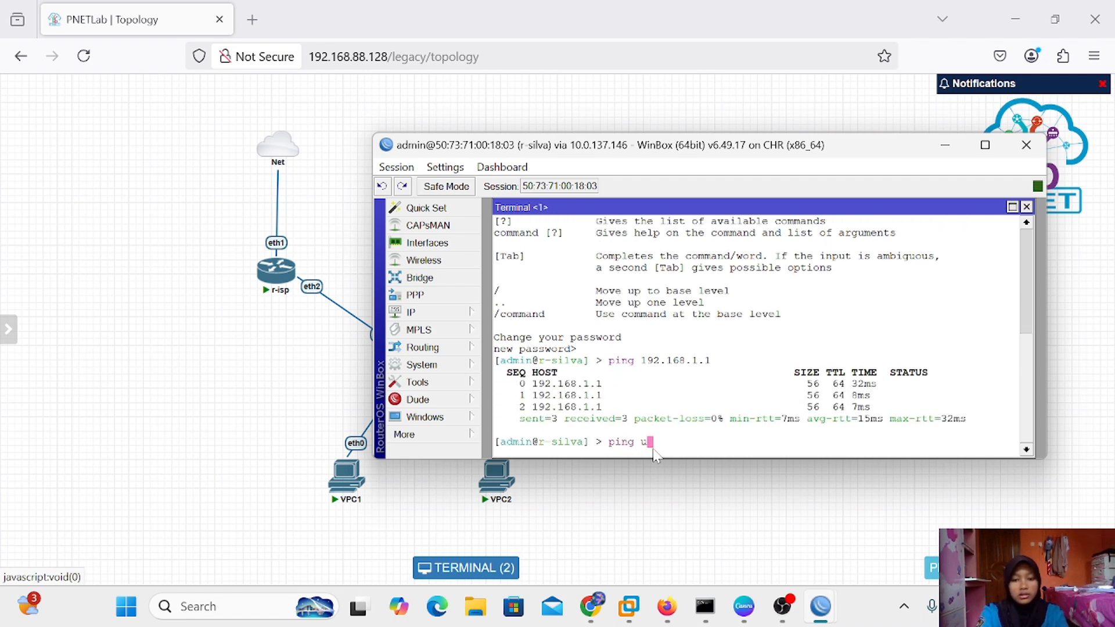
key(BackSpace)
text(internet)
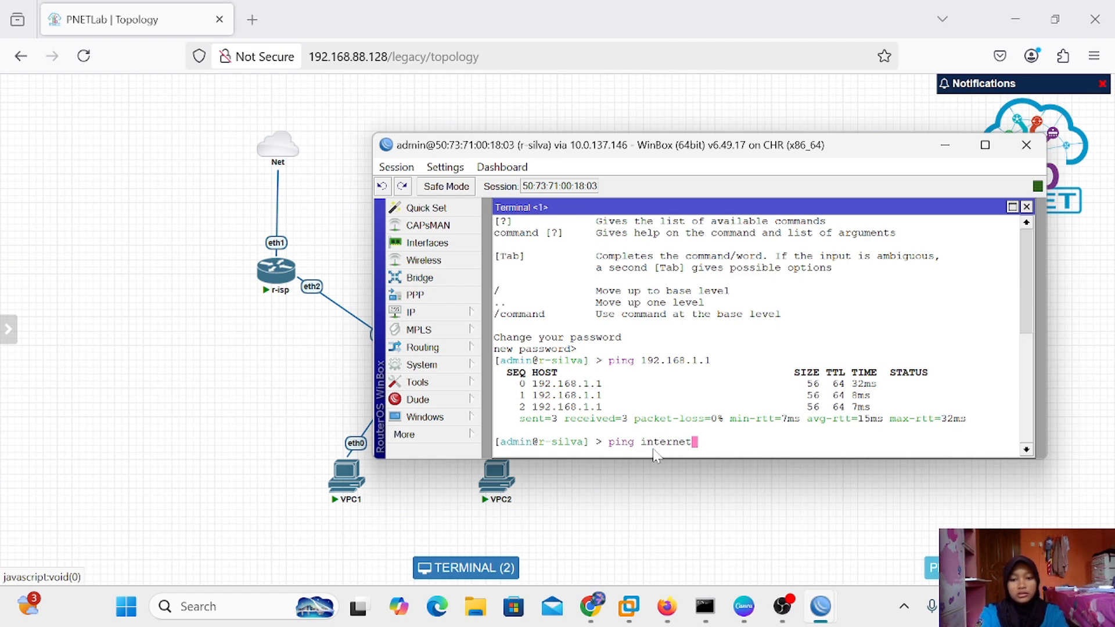
key(Return)
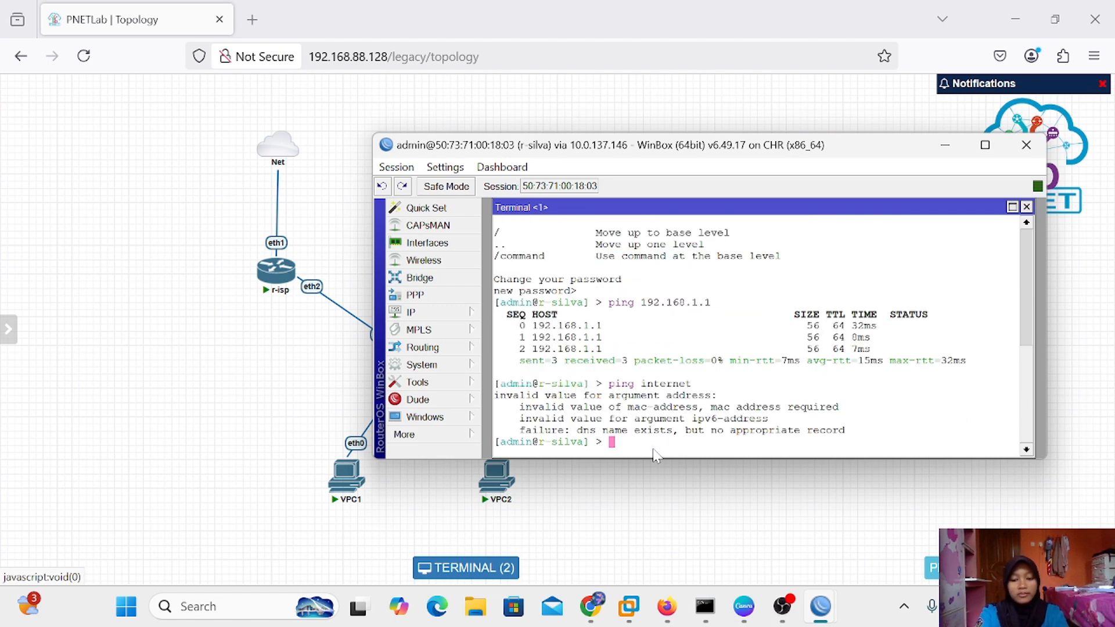
text(ping 8.8.8.8)
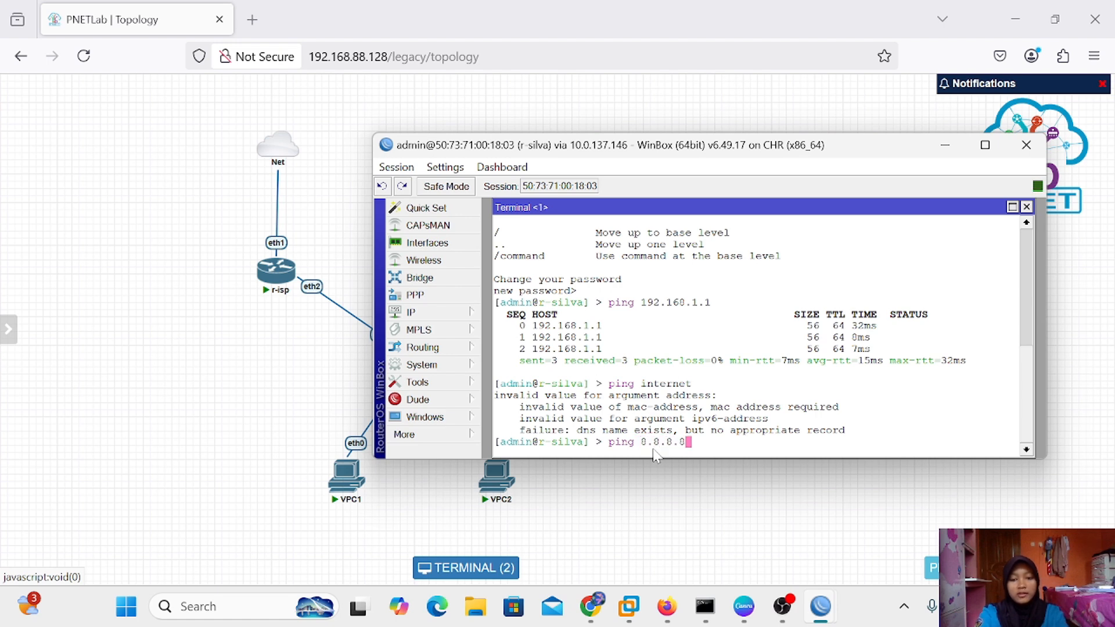
key(Return)
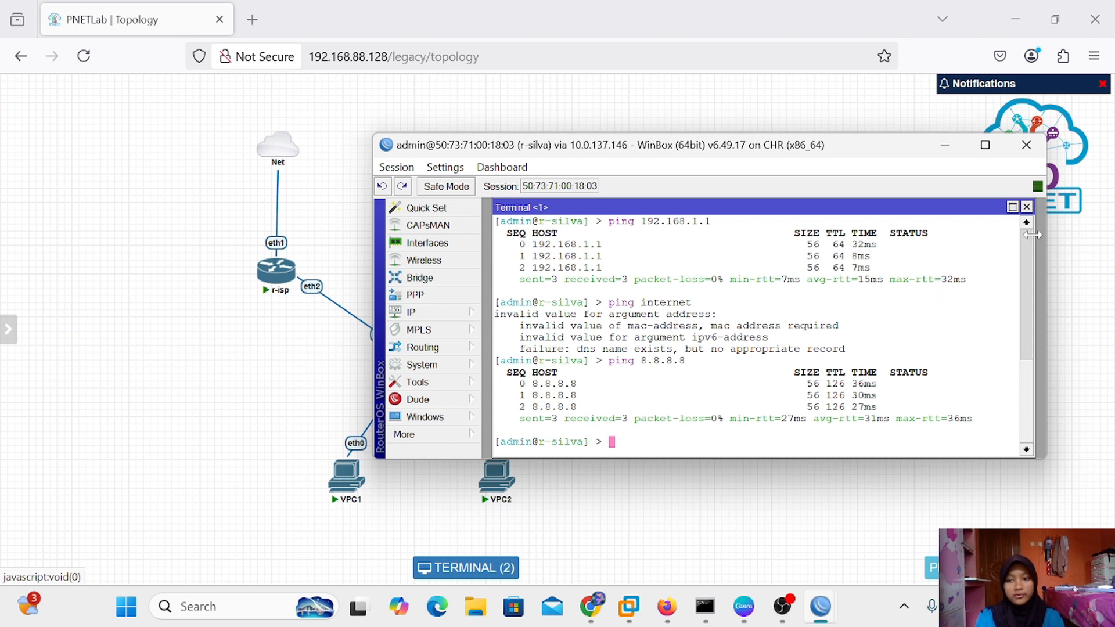
click(1026, 207)
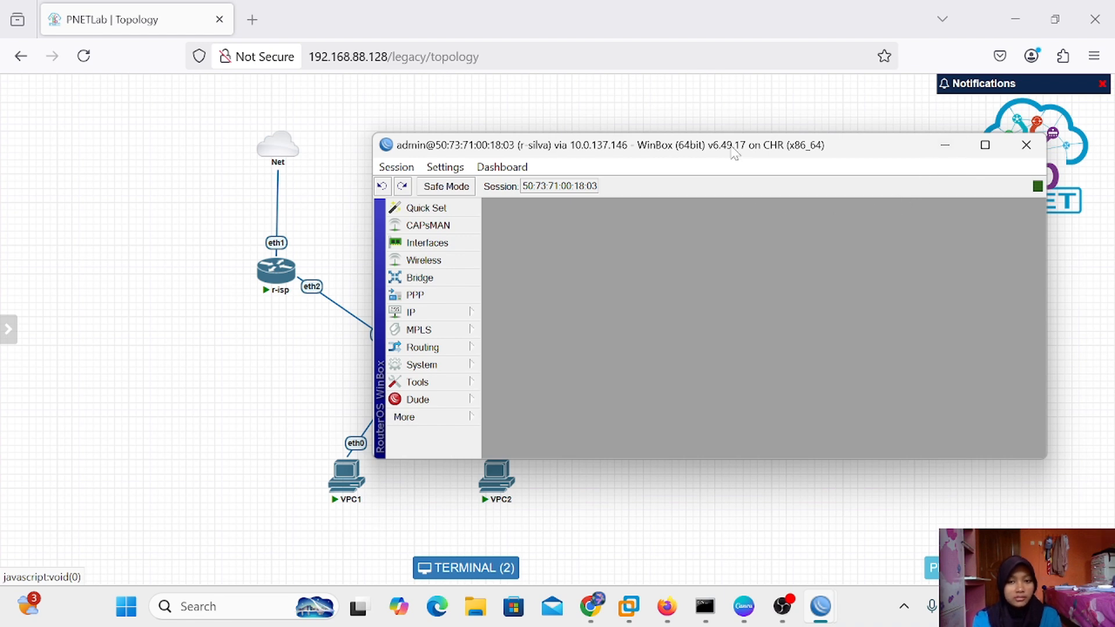
drag(735, 148, 829, 94)
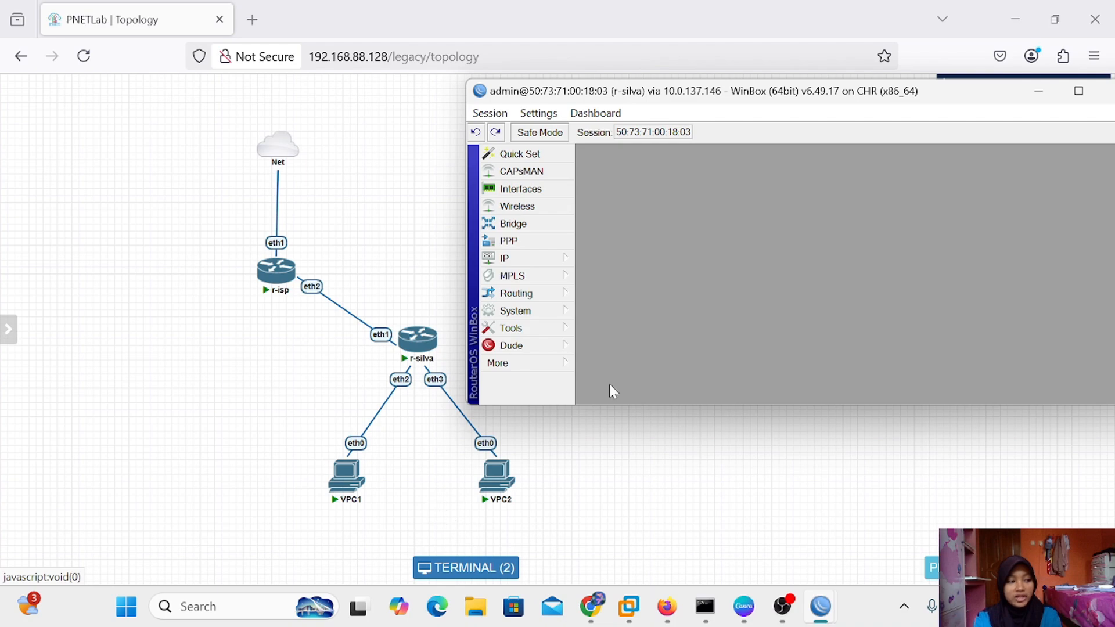
drag(700, 98, 741, 68)
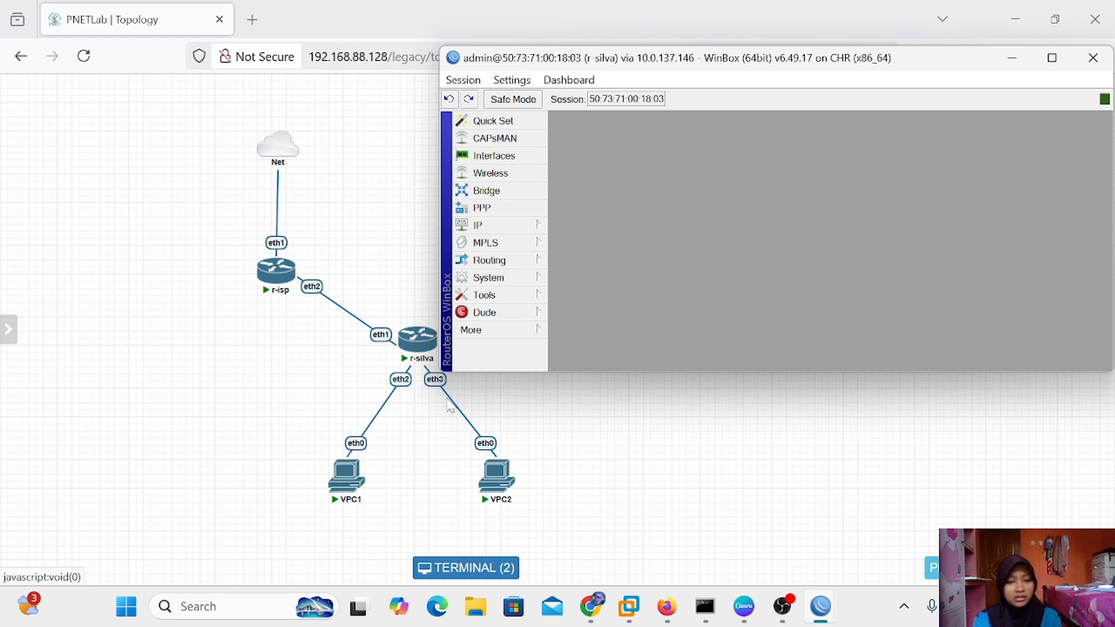
mouse_move(399, 365)
drag(590, 62, 620, 38)
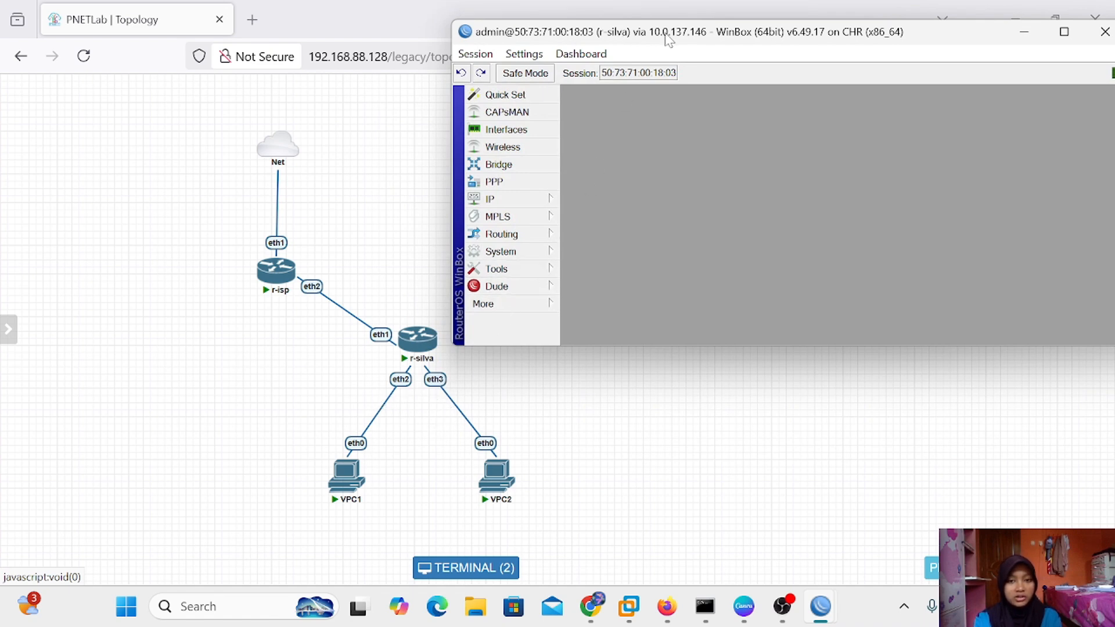
drag(670, 40, 546, 116)
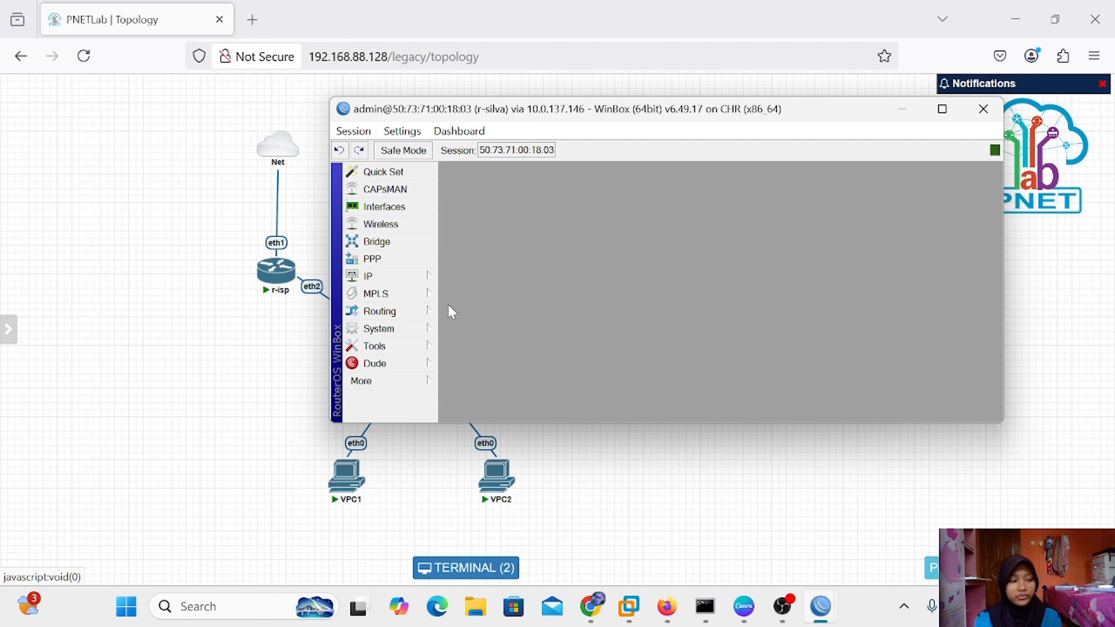
Under Bridge > Bridge, add a bridge named bridge-for-pppoe and save it
click(392, 242)
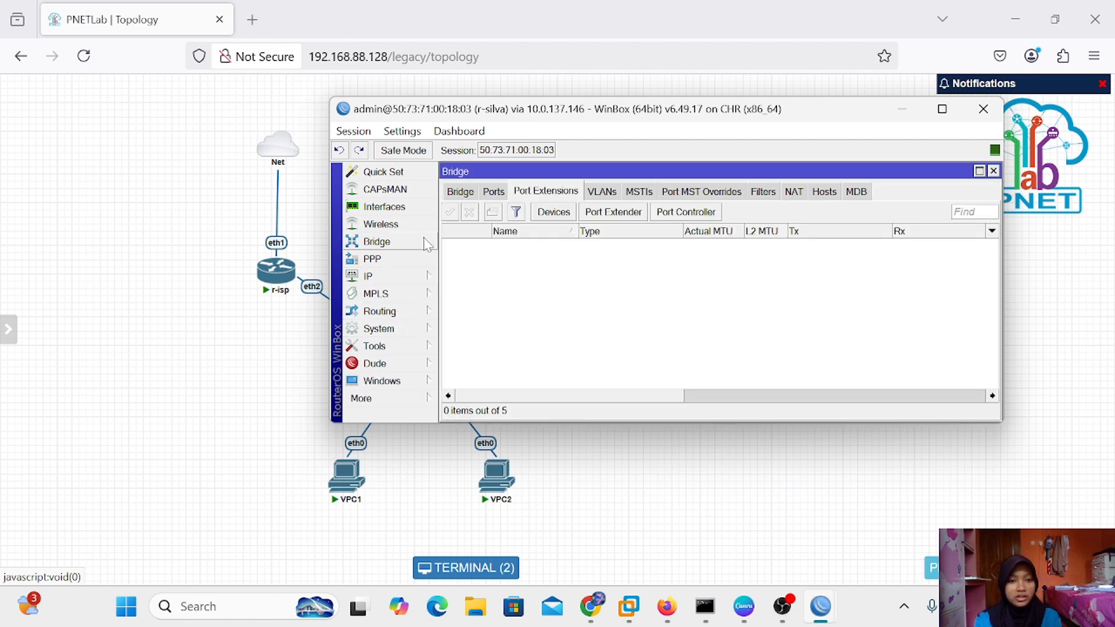
click(460, 192)
click(450, 213)
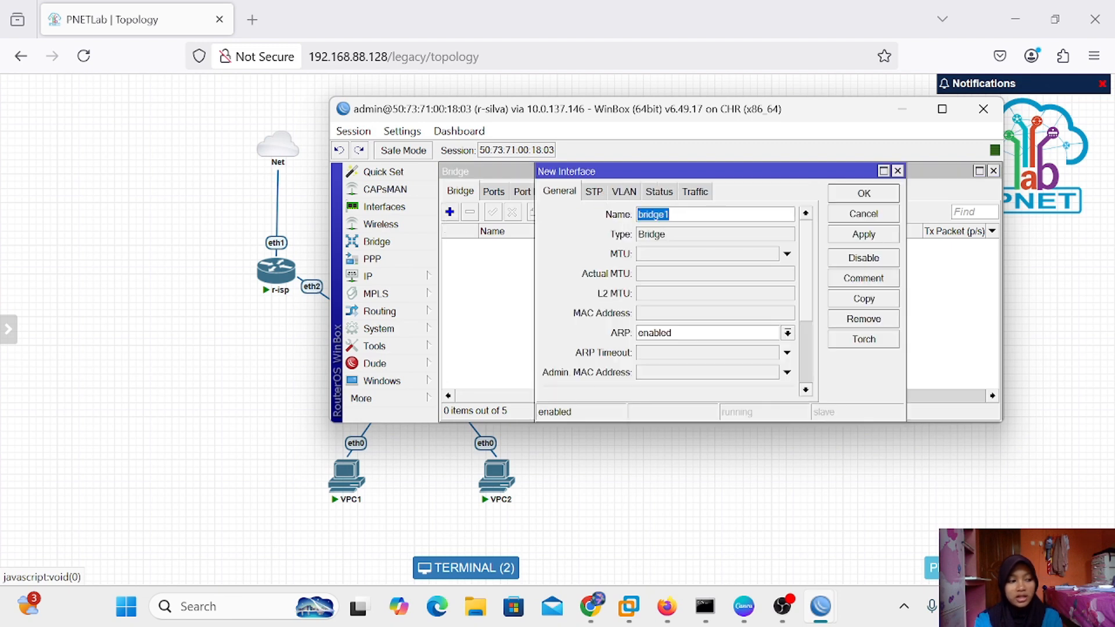
key(BackSpace)
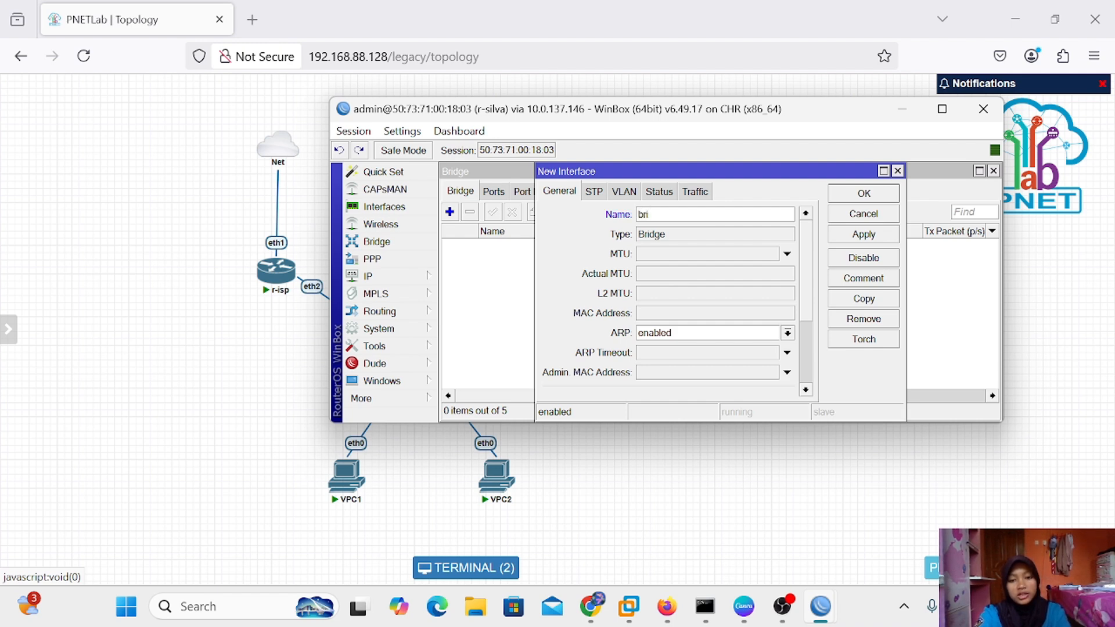
text(bridge)
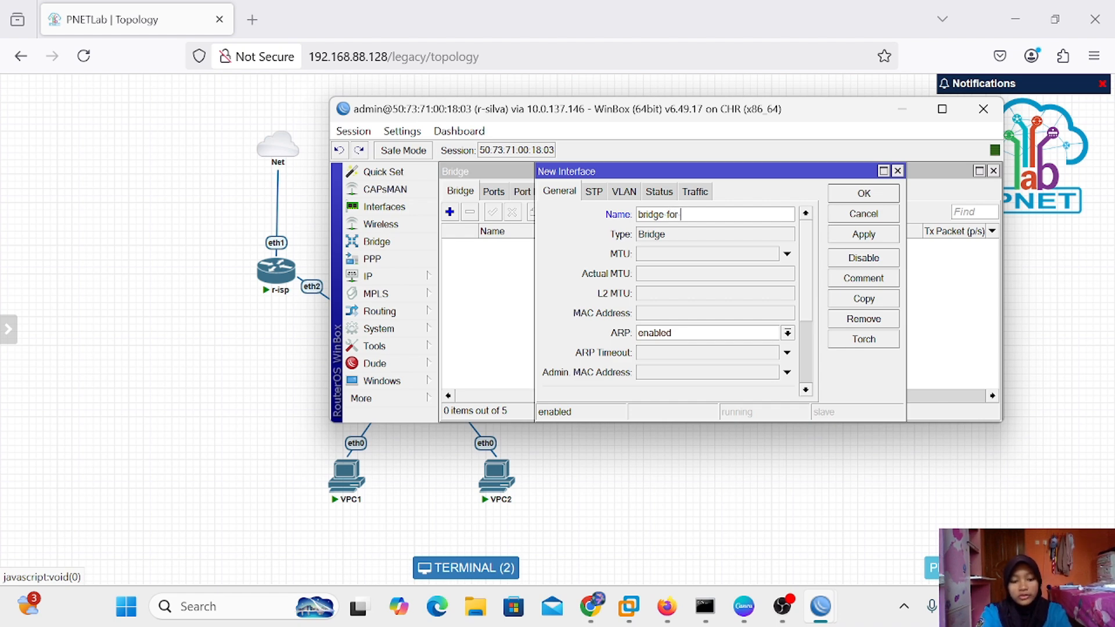
text(for pppoe)
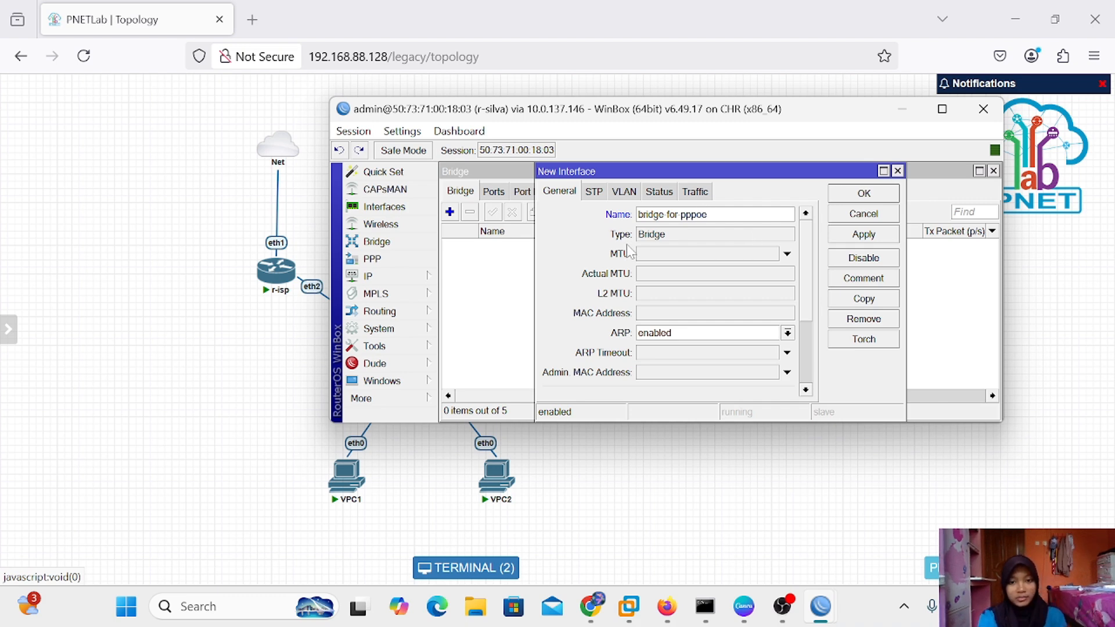
click(881, 233)
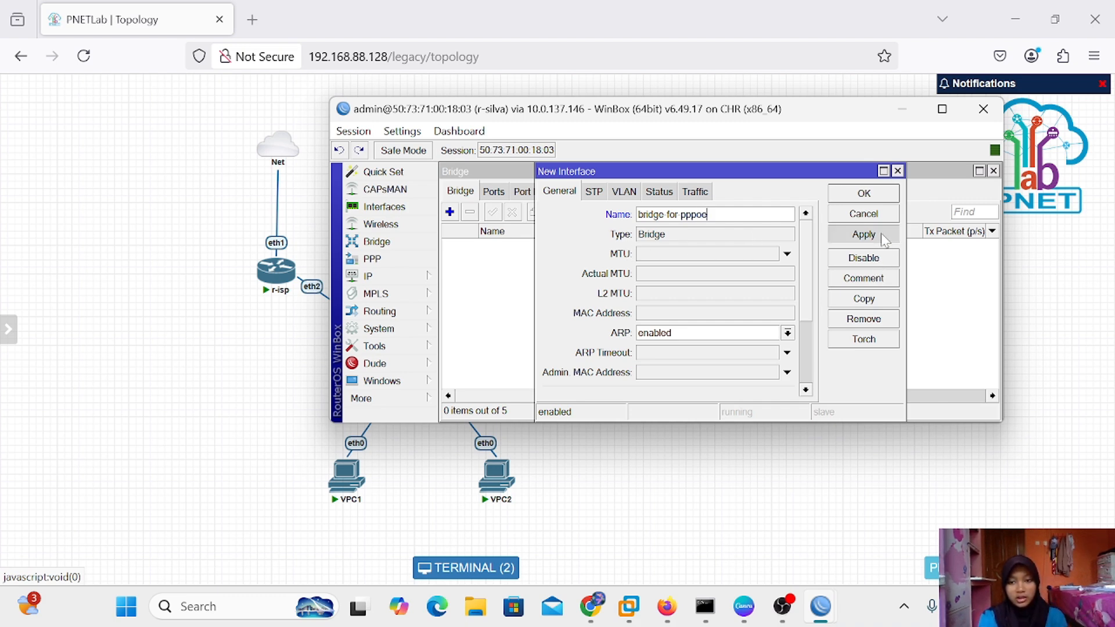
click(882, 196)
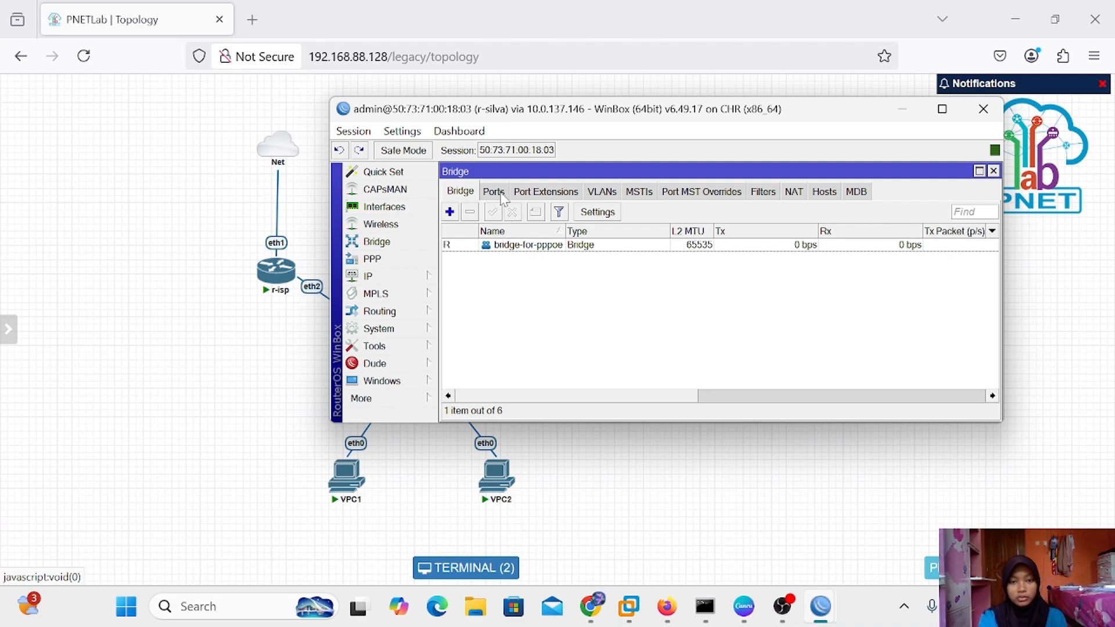
Add ether2 as a port of bridge-for-pppoe
click(501, 193)
click(449, 212)
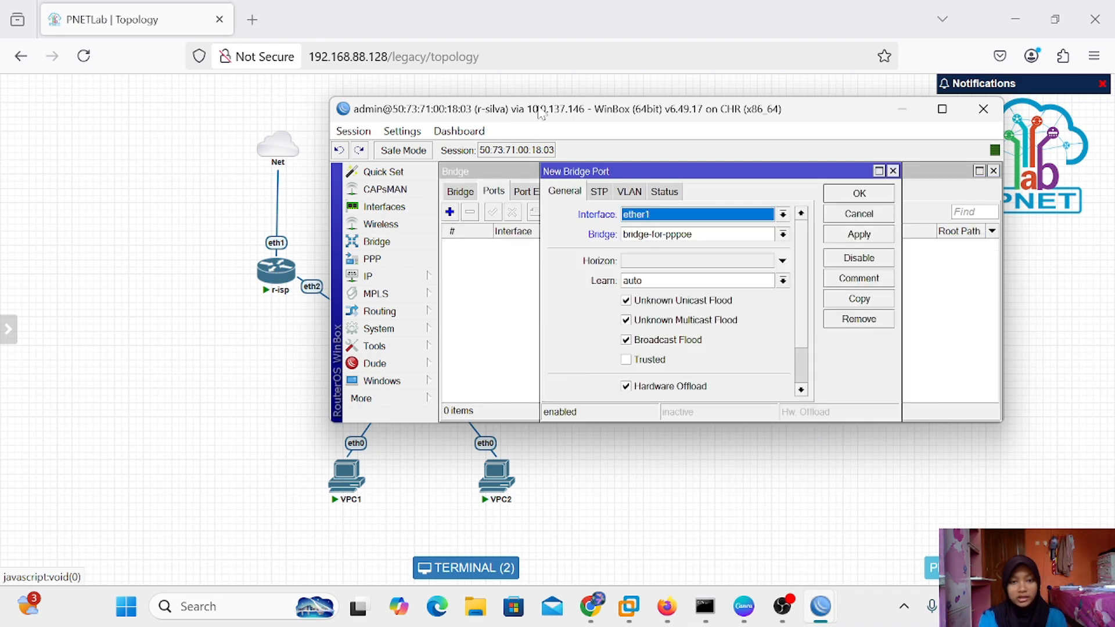
mouse_move(540, 113)
mouse_down()
mouse_move(599, 70)
mouse_move(565, 44)
mouse_move(679, 139)
mouse_move(519, 106)
mouse_up()
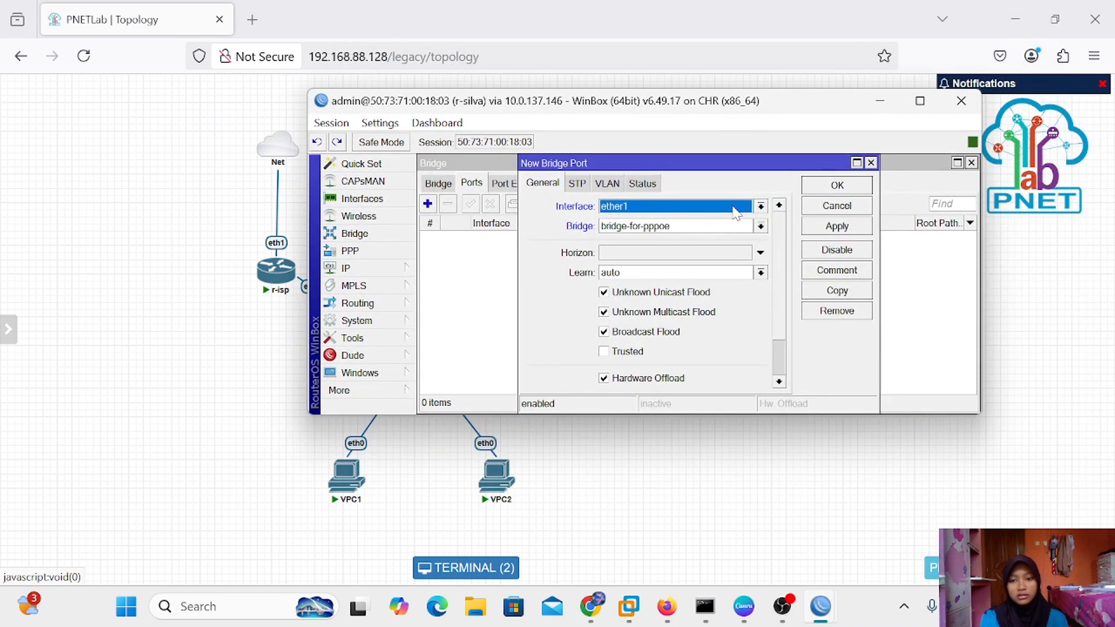
click(760, 206)
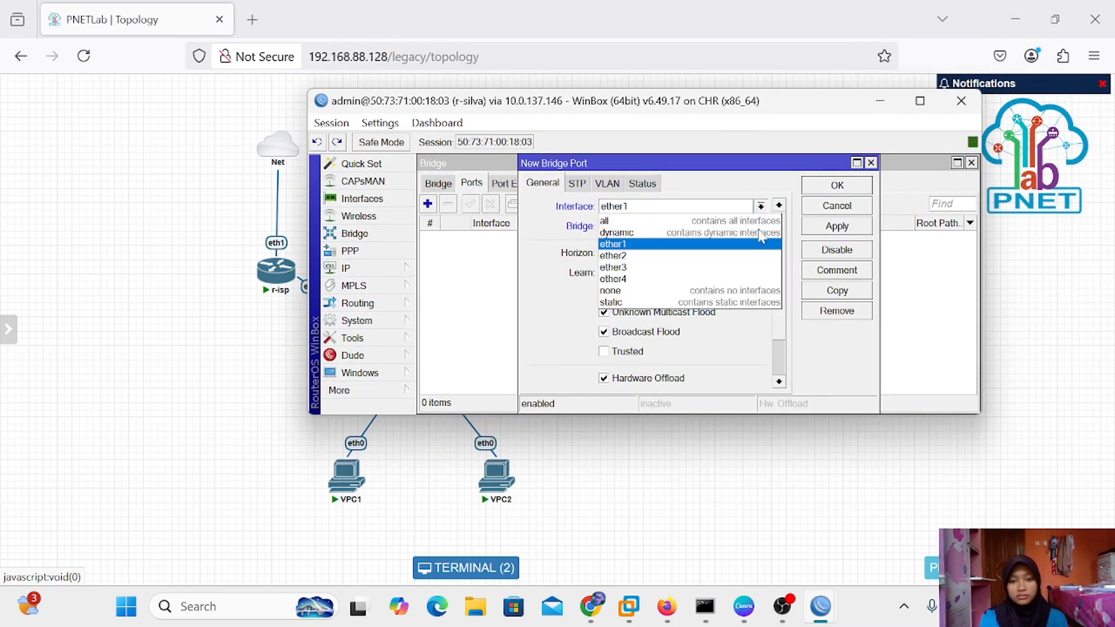
click(716, 257)
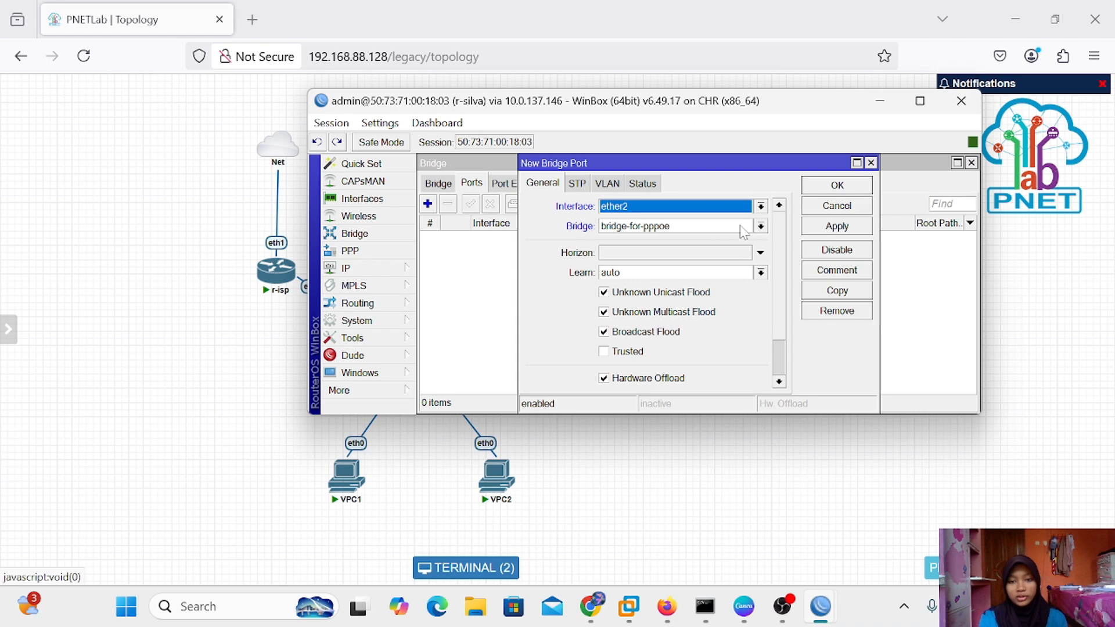
click(837, 226)
click(840, 185)
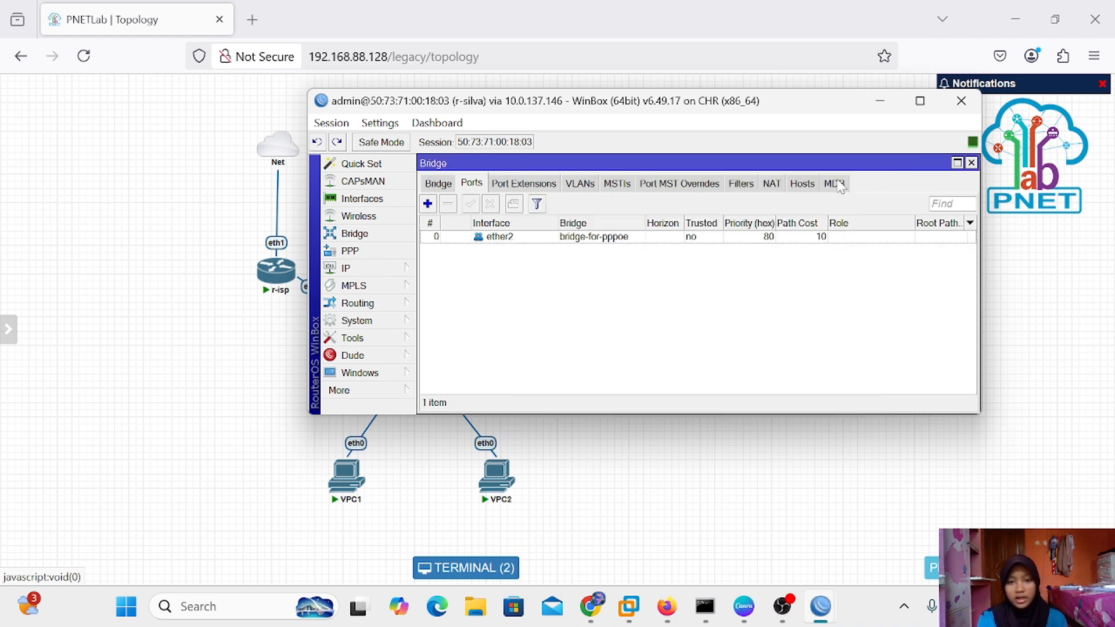
Add ether3 as a second bridge port and close the Bridge window
click(428, 204)
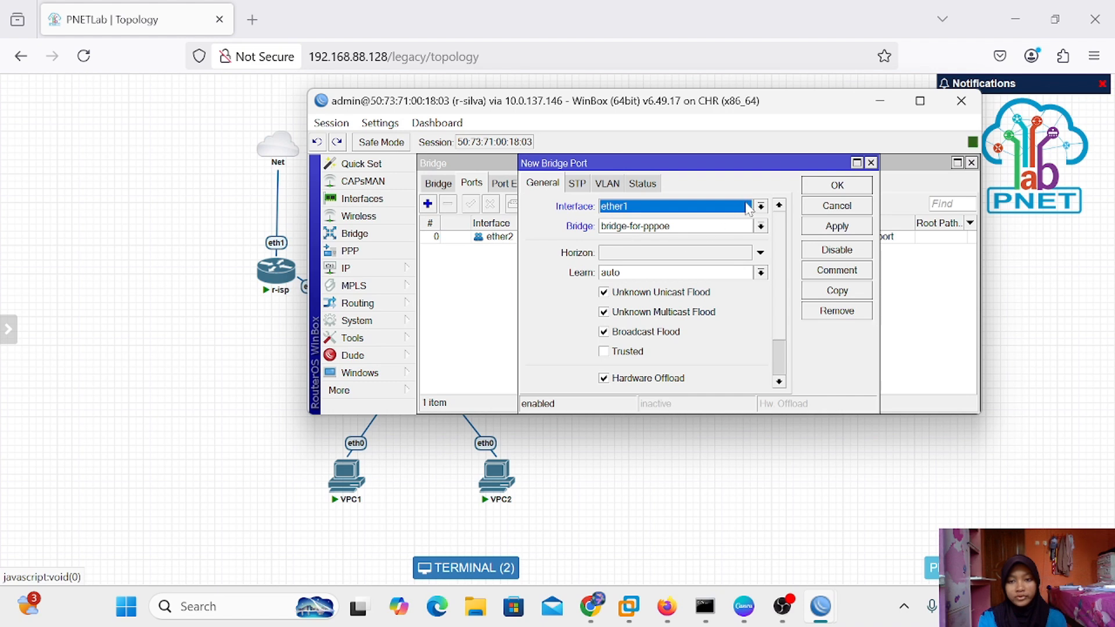
click(760, 207)
click(735, 267)
click(854, 232)
click(854, 187)
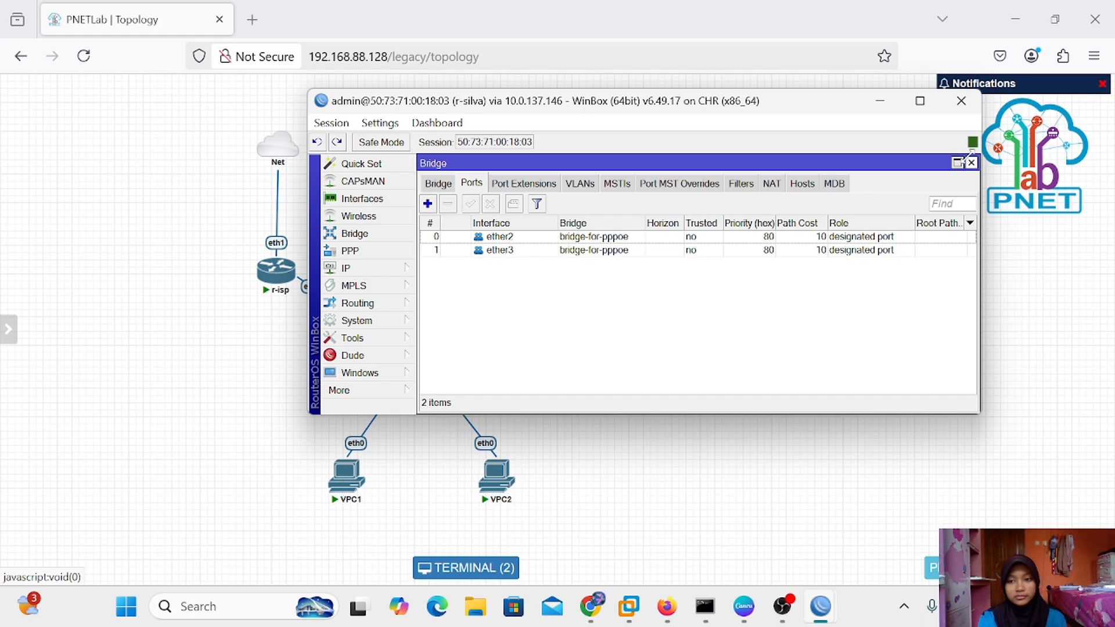
click(970, 163)
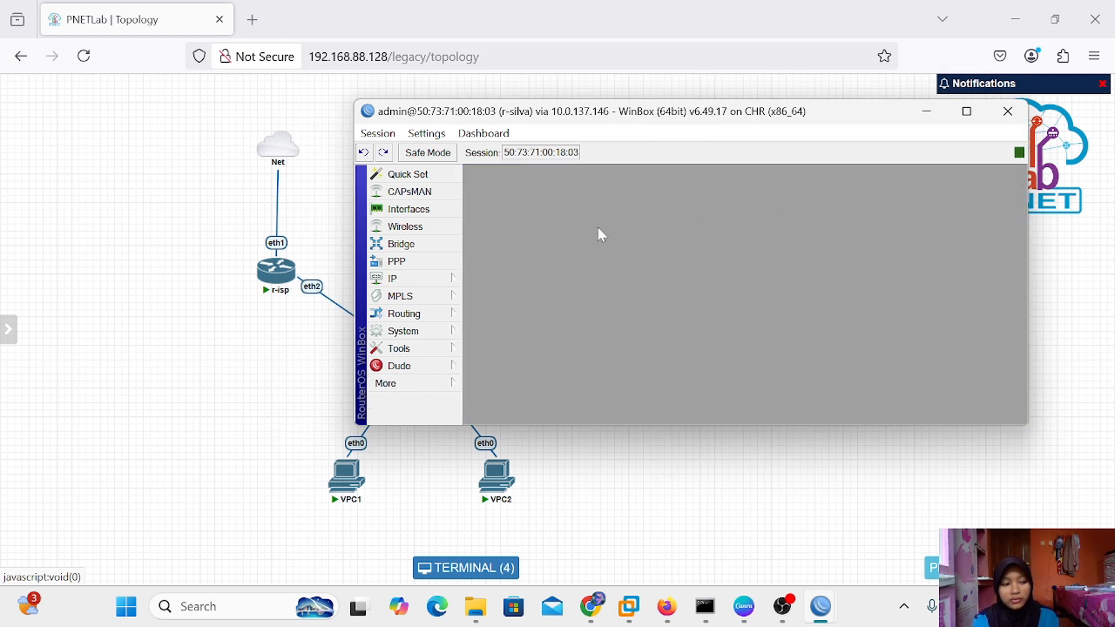
Add IP address 10.10.10.1/24 on bridge-for-pppoe, then close the Address List
click(413, 279)
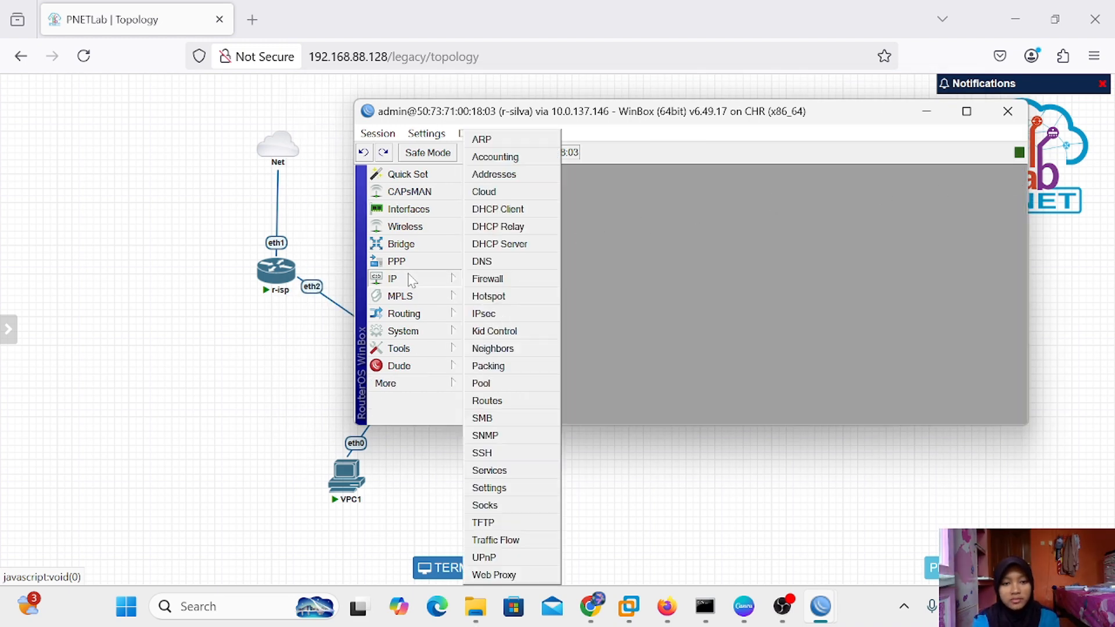
click(515, 174)
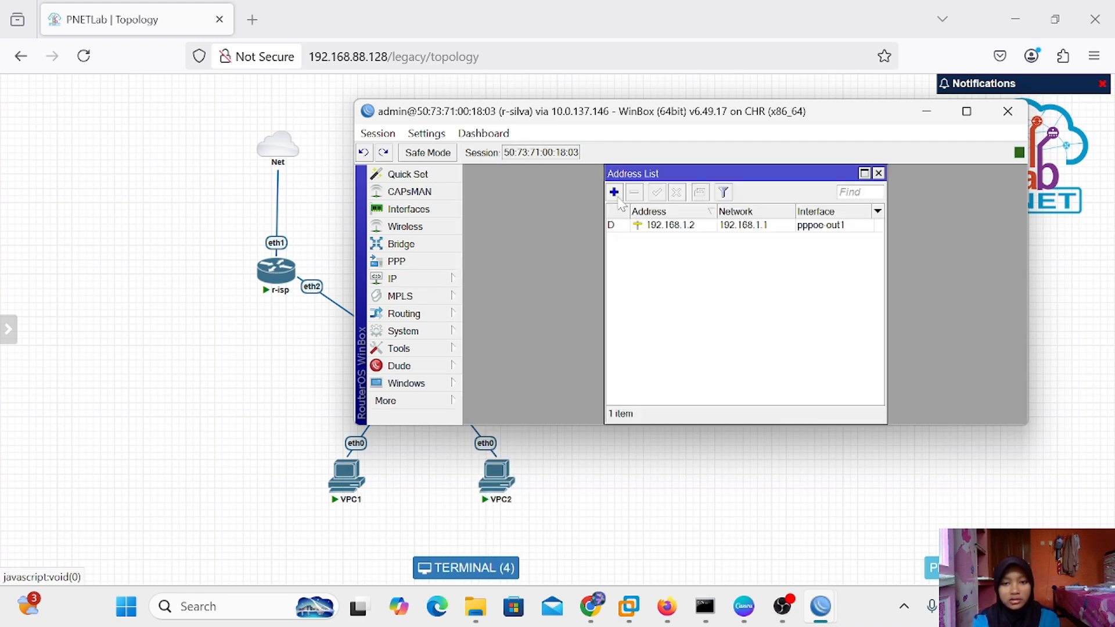
click(614, 192)
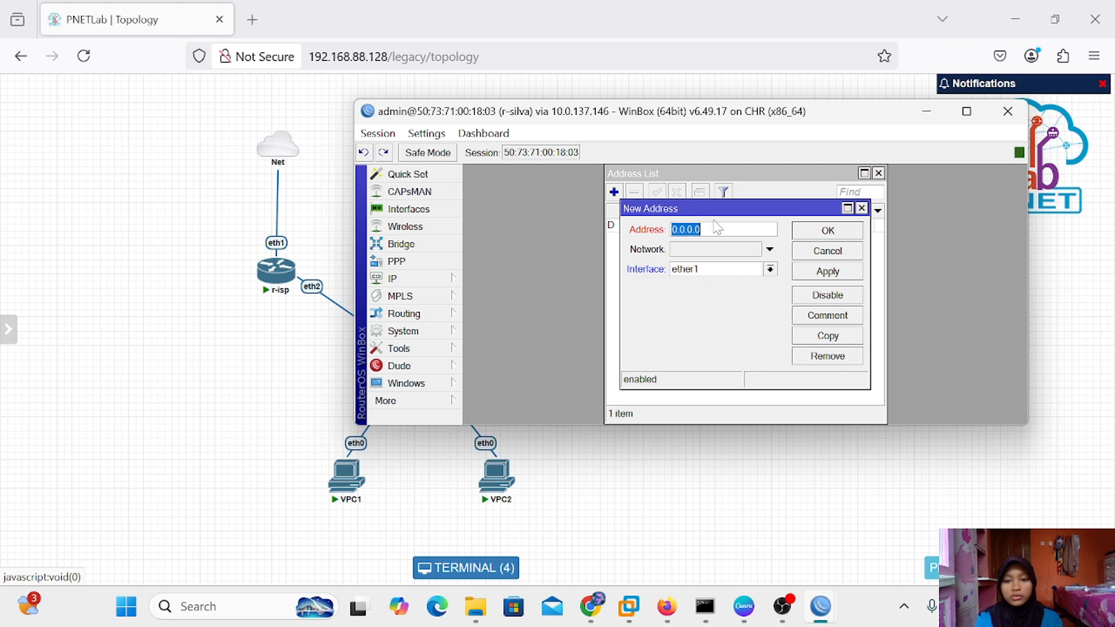
key(BackSpace)
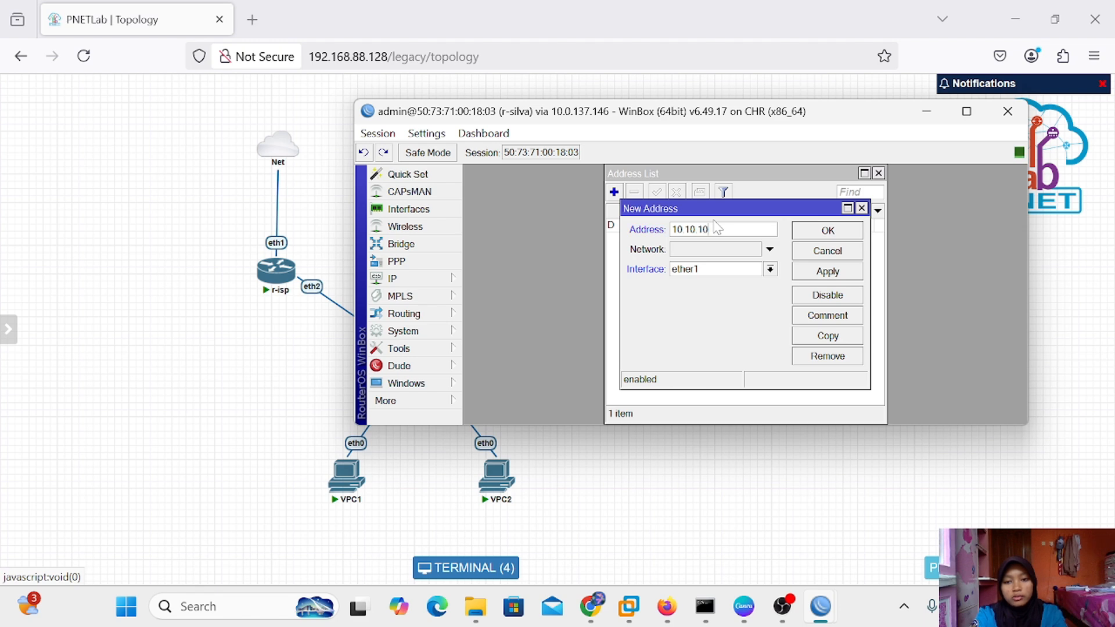
text(10.10.10.1/24)
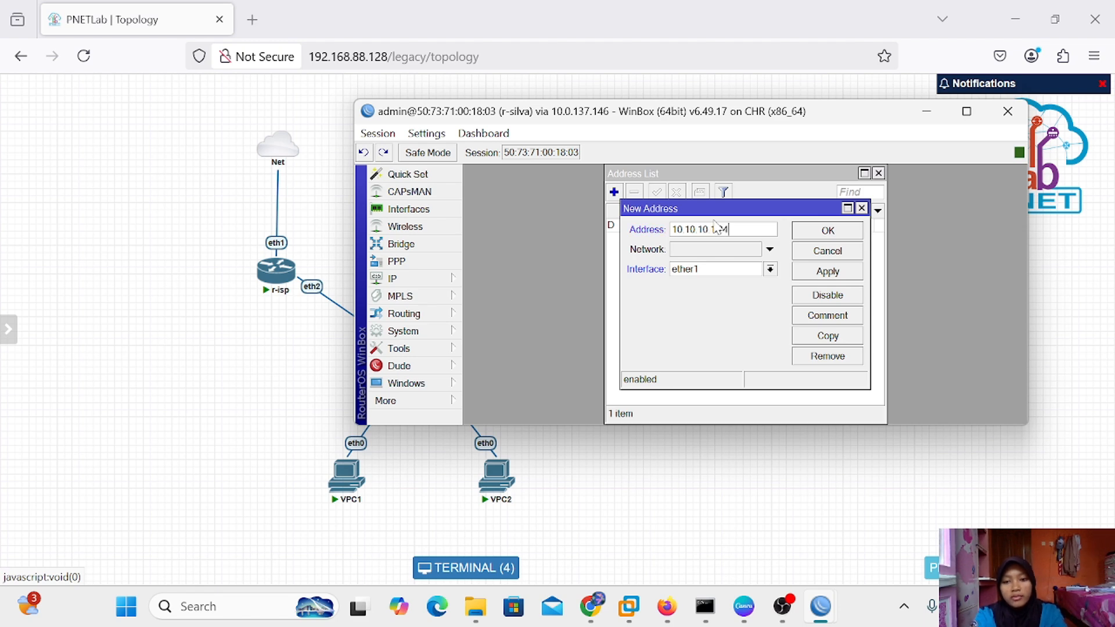
click(770, 269)
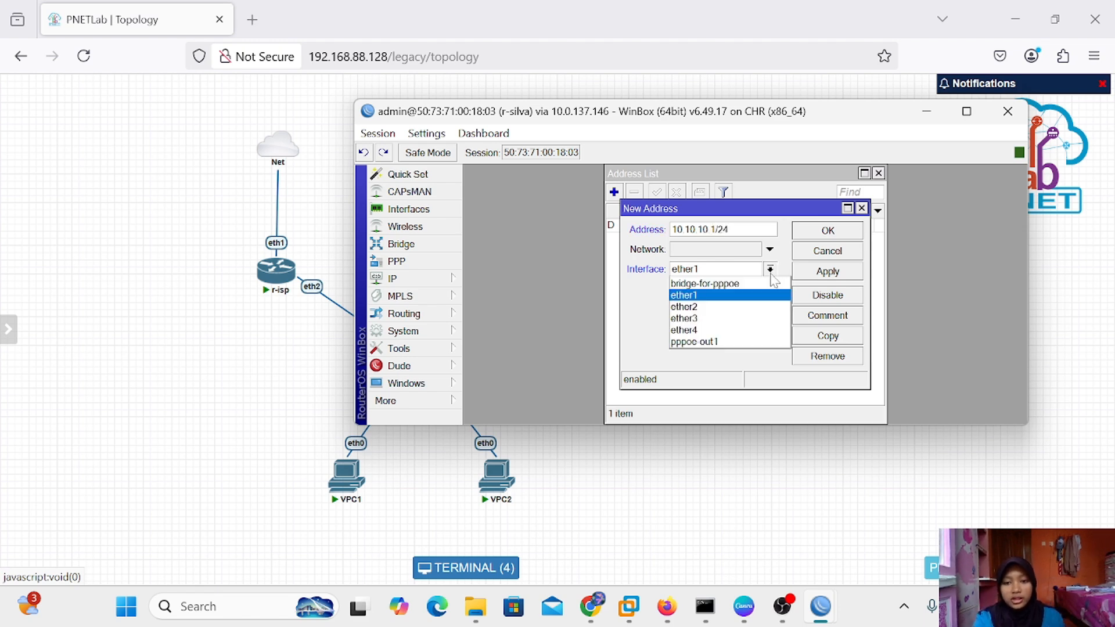
click(729, 284)
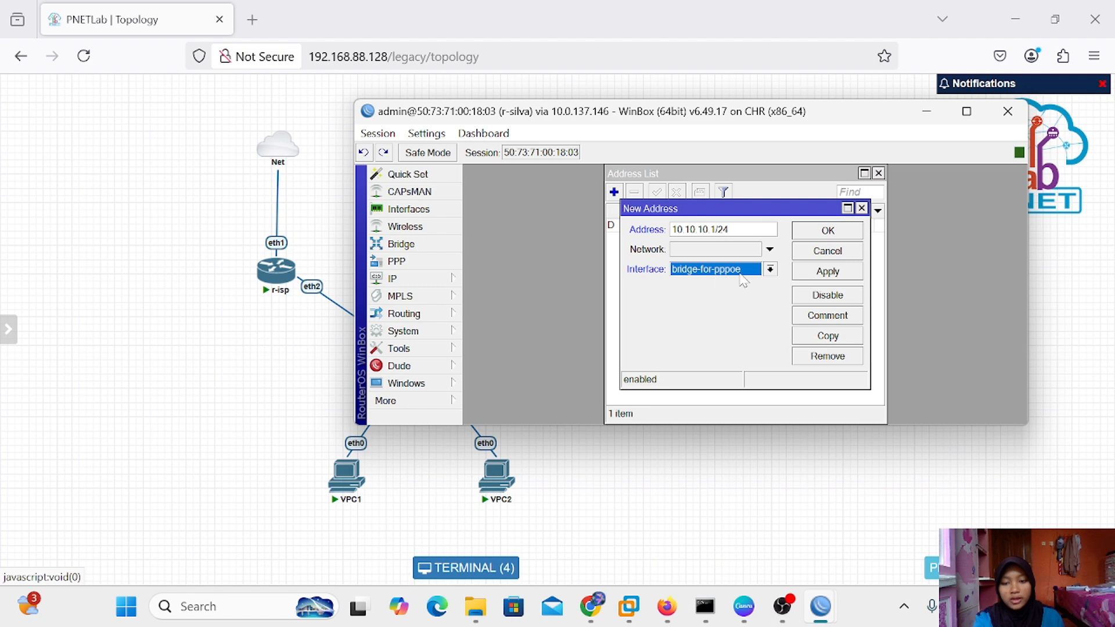
click(829, 273)
click(827, 231)
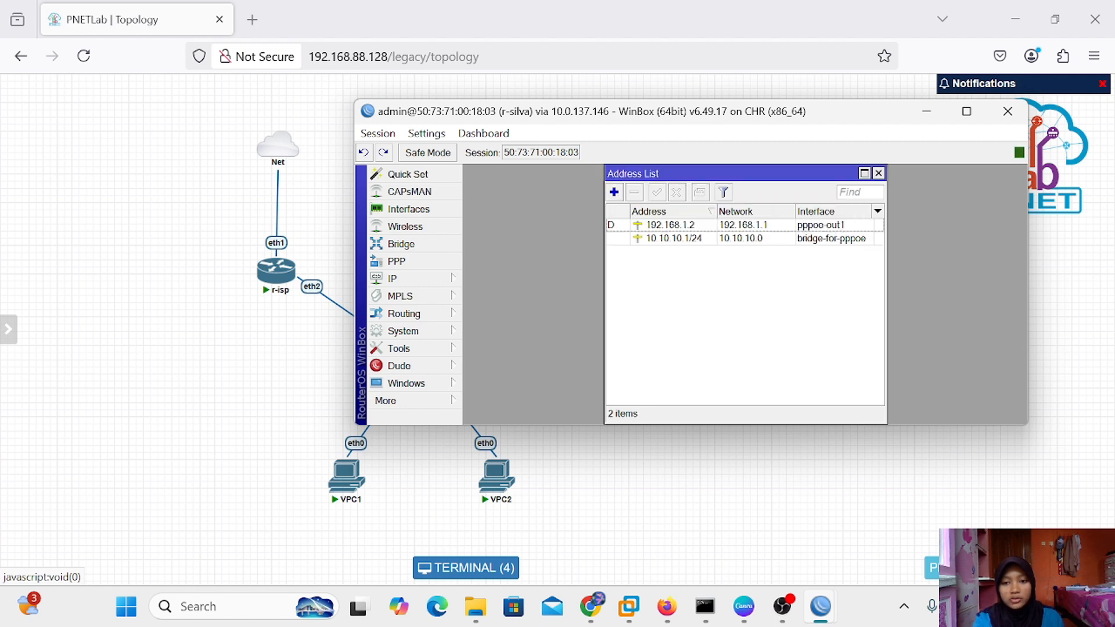
click(877, 174)
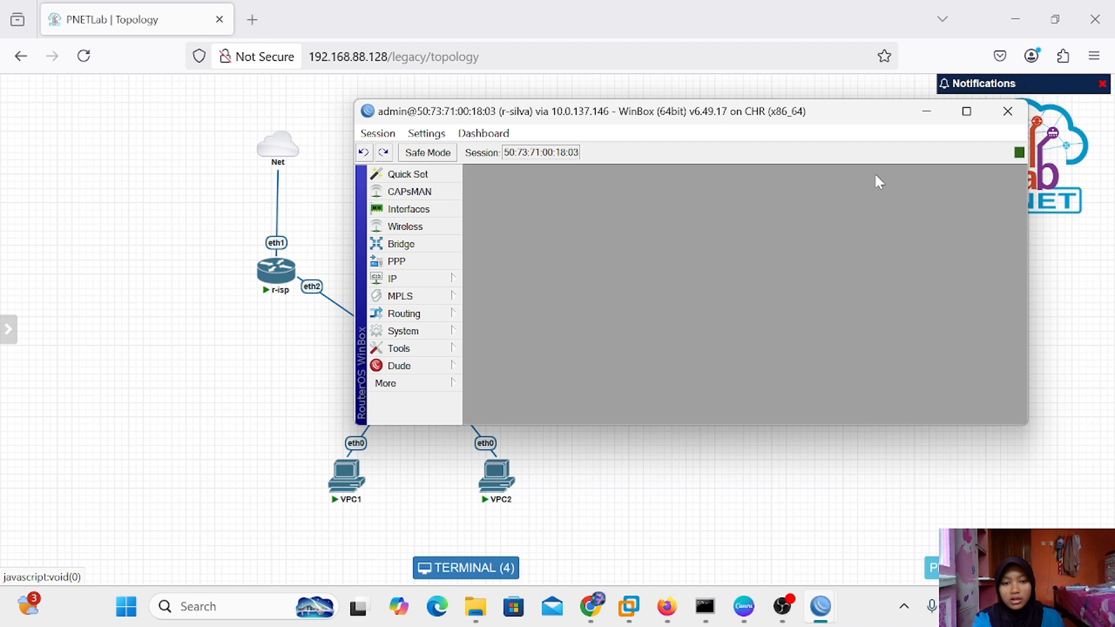
Start the DHCP Setup wizard on r-silva and choose bridge-for-pppoe as the server interface
click(420, 280)
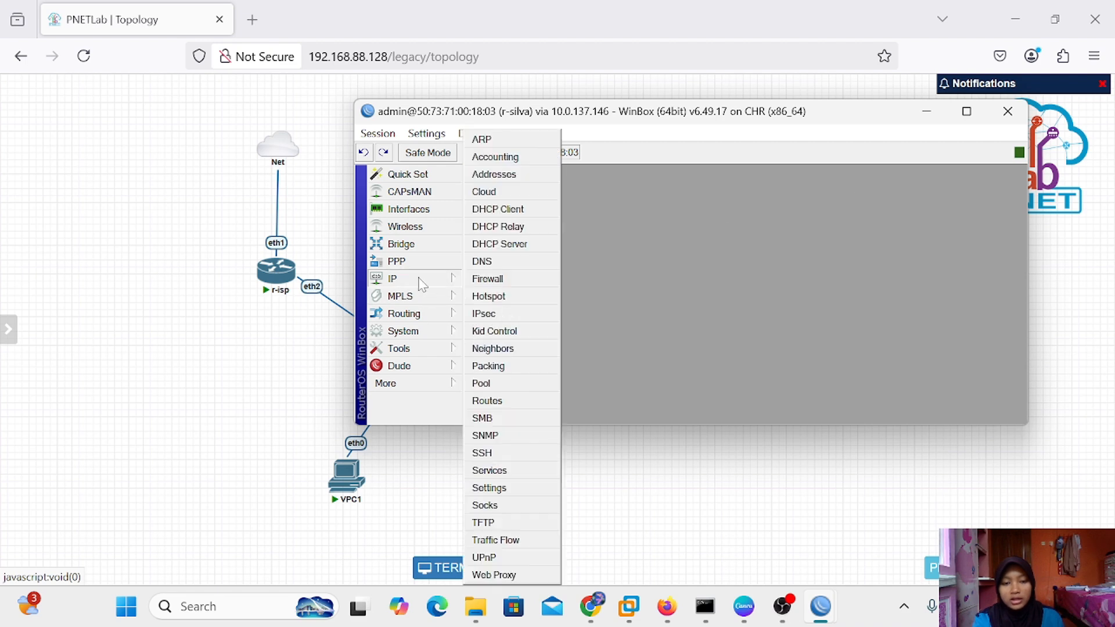
click(514, 246)
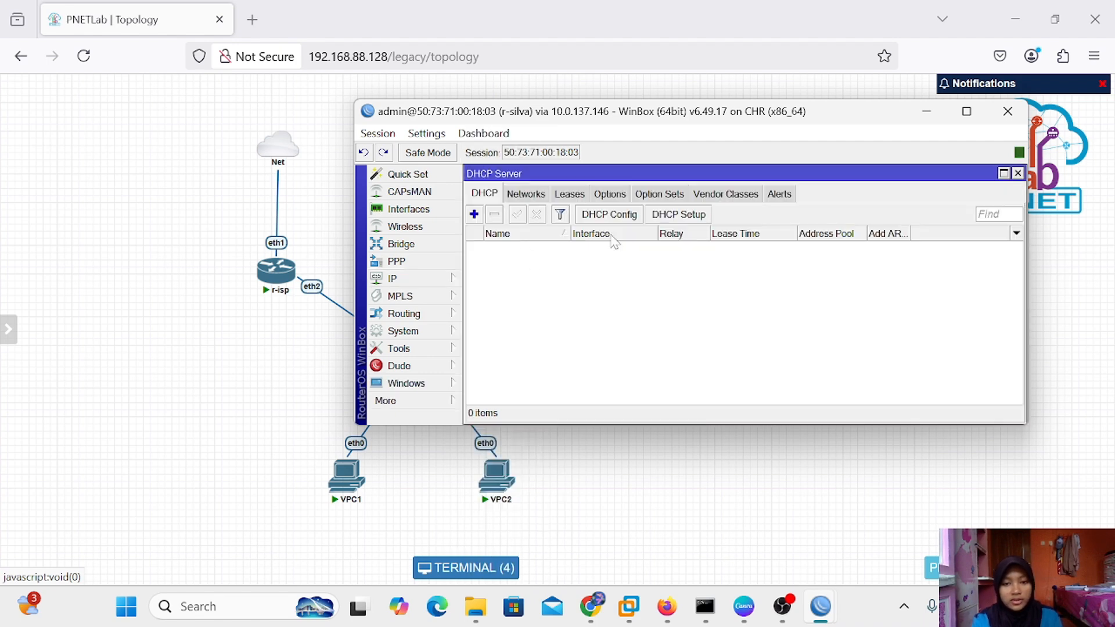
click(680, 215)
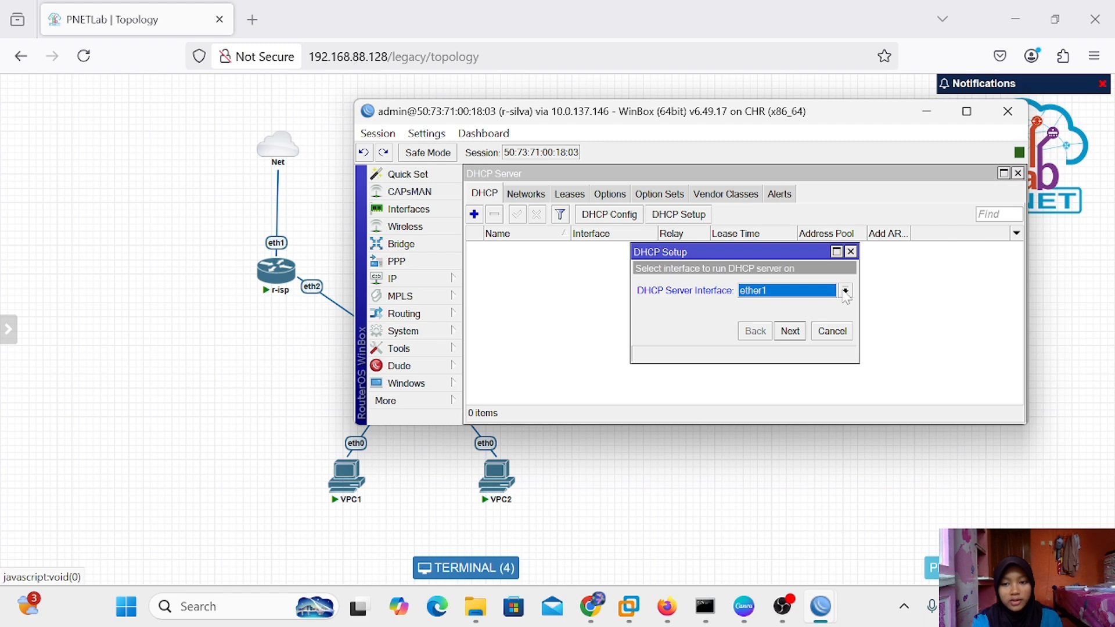
click(845, 290)
click(835, 316)
click(845, 290)
click(844, 291)
click(845, 291)
click(831, 305)
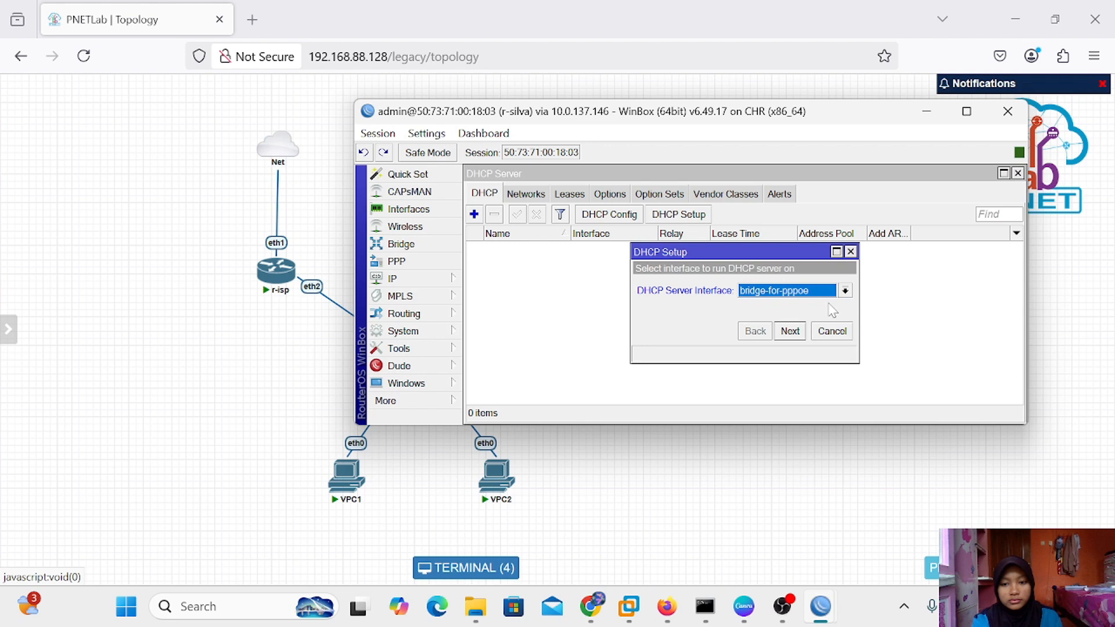
Accept the suggested address space, gateway, pool, DNS and 00:10:00 lease time to create dhcp1
click(790, 331)
click(790, 331)
click(789, 331)
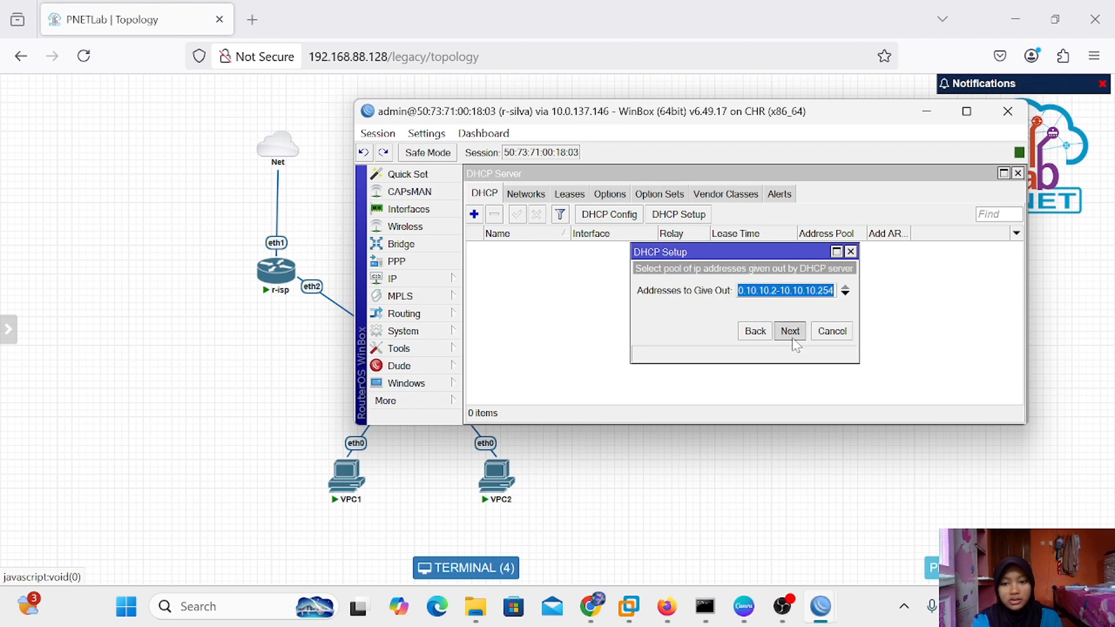
click(789, 331)
click(790, 331)
click(790, 331)
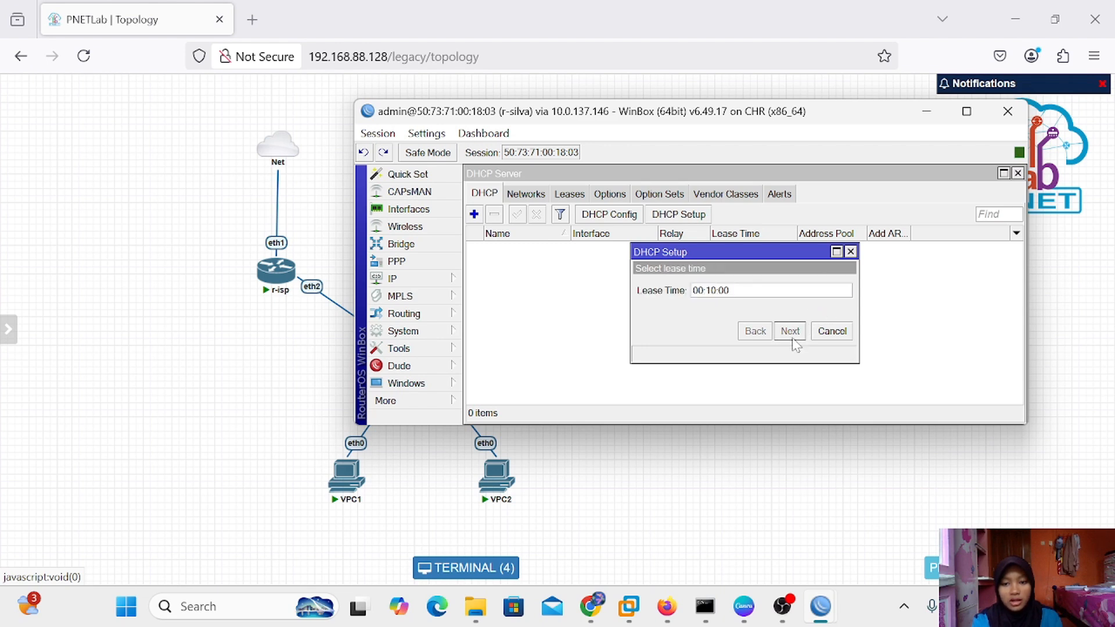
click(753, 288)
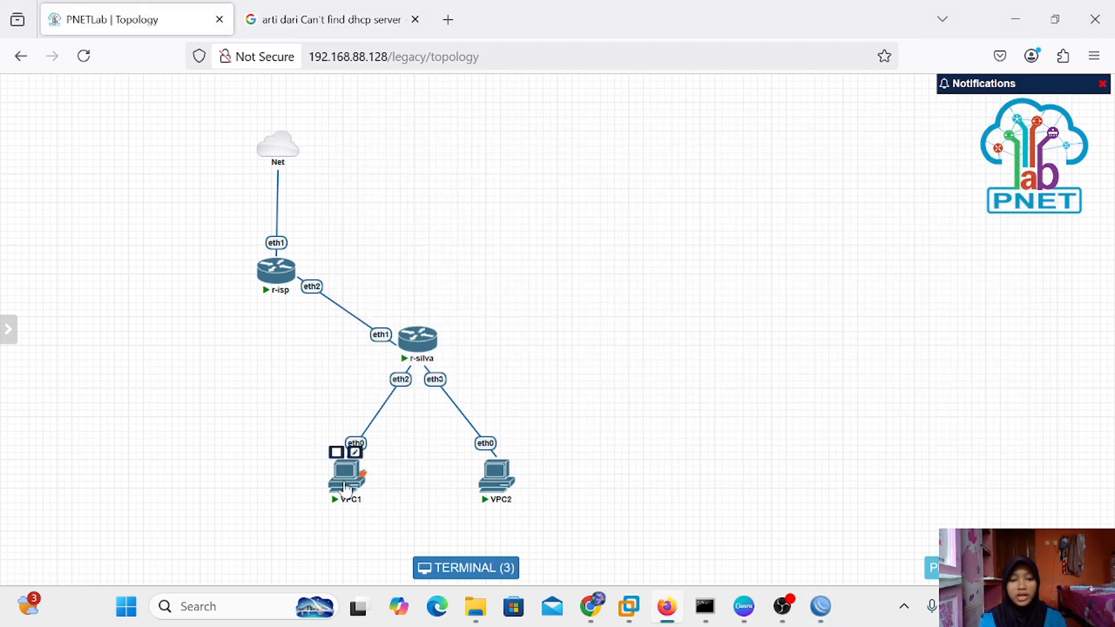
Open consoles for VPC1 and VPC2 and request a DHCP address on VPC1 with 'ip dhcp'
click(345, 487)
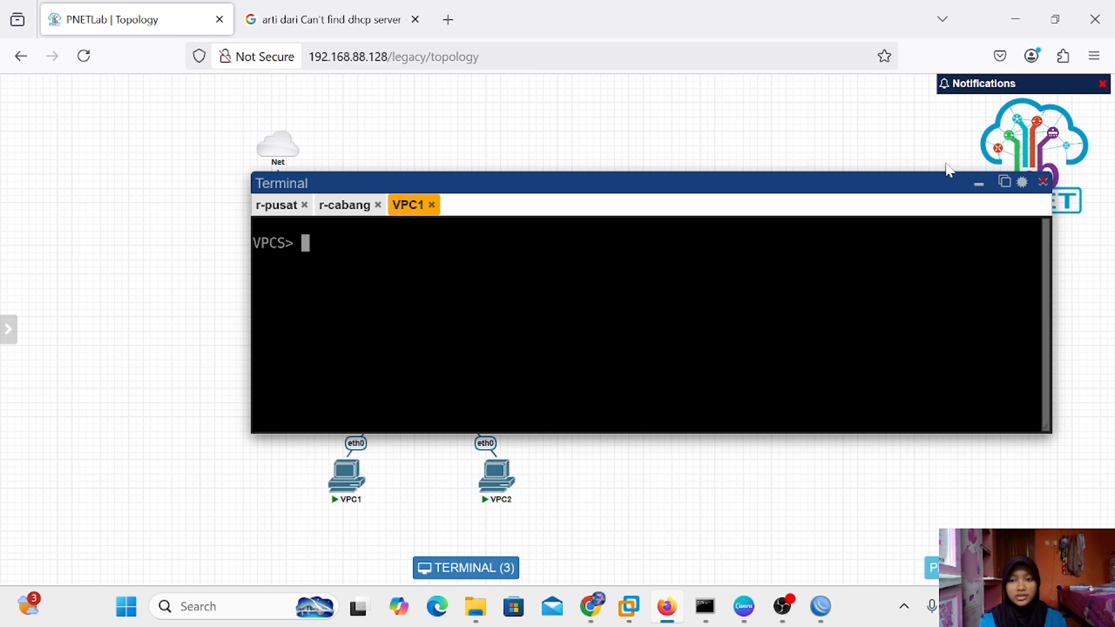
click(978, 182)
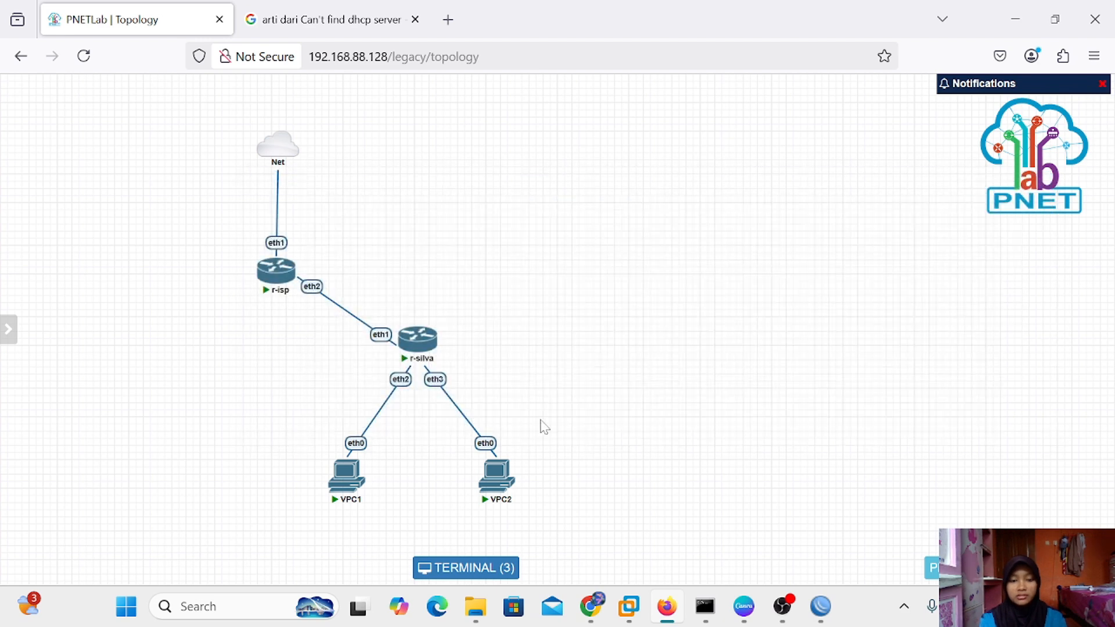
click(497, 475)
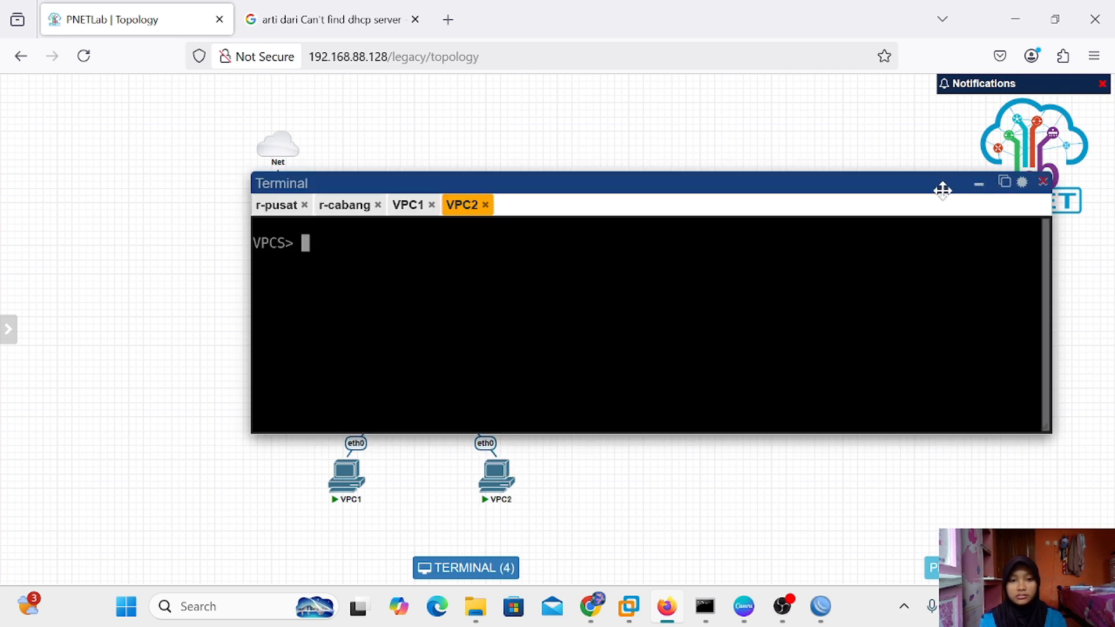
click(414, 210)
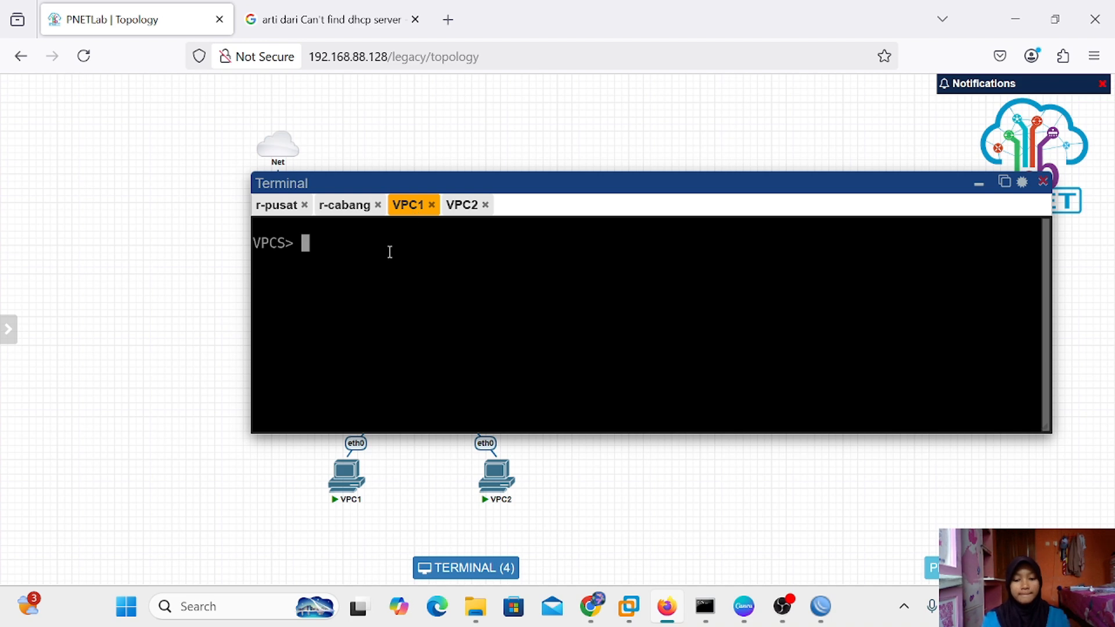
text(ip dhcp)
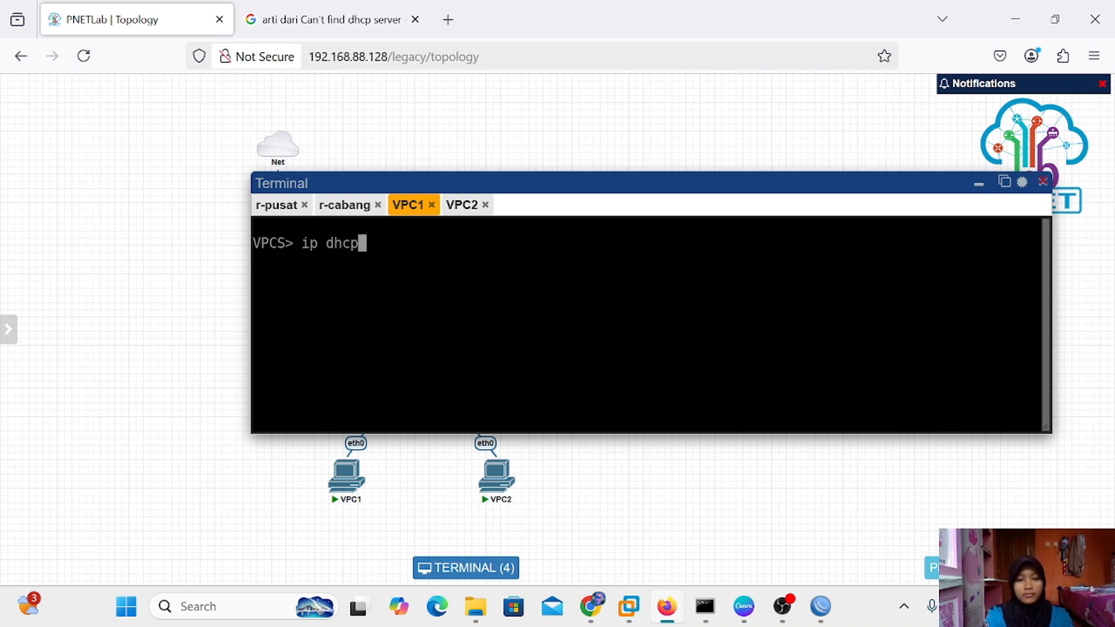
key(Return)
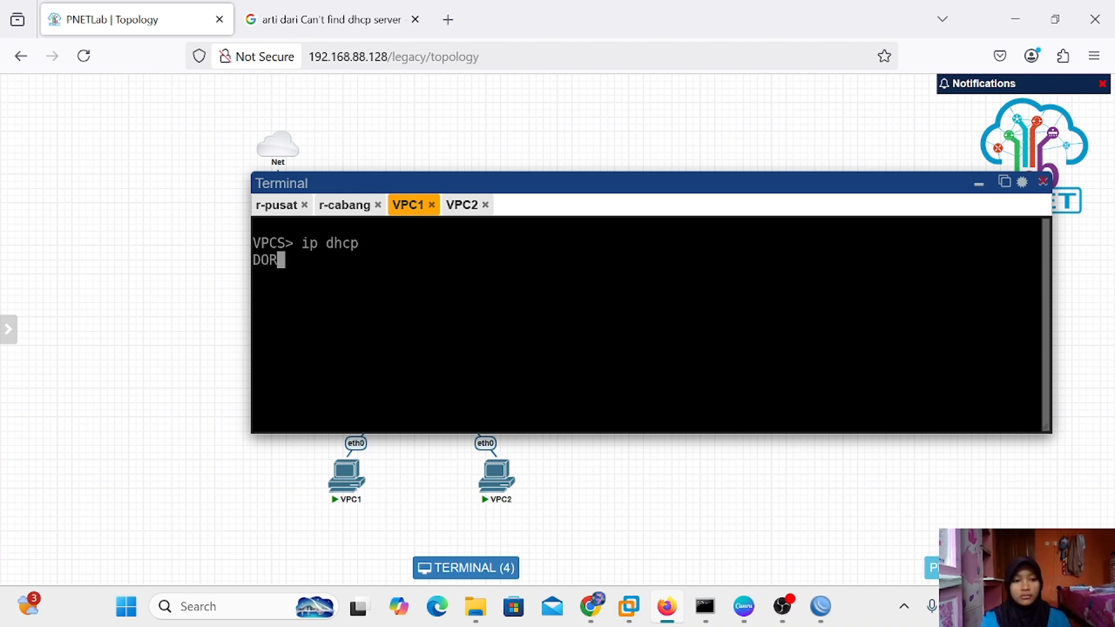
Run 'ip dhcp' on VPC2 and confirm leases 10.10.10.254/24 and 10.10.10.253/24 via gateway 10.10.10.1
click(452, 214)
text(ip )
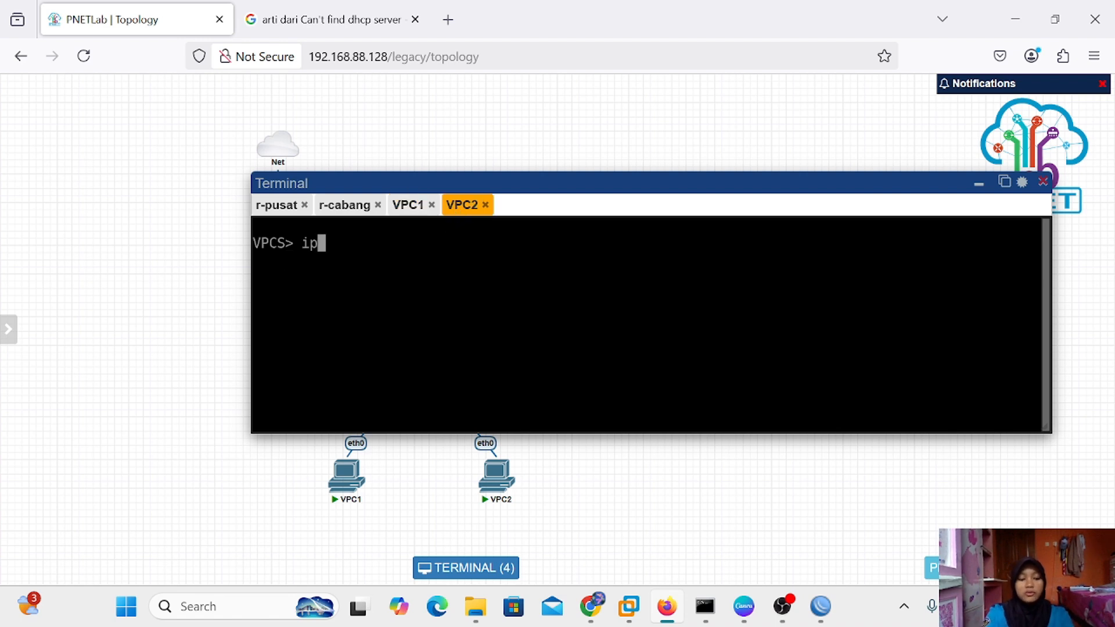
text(dhcp)
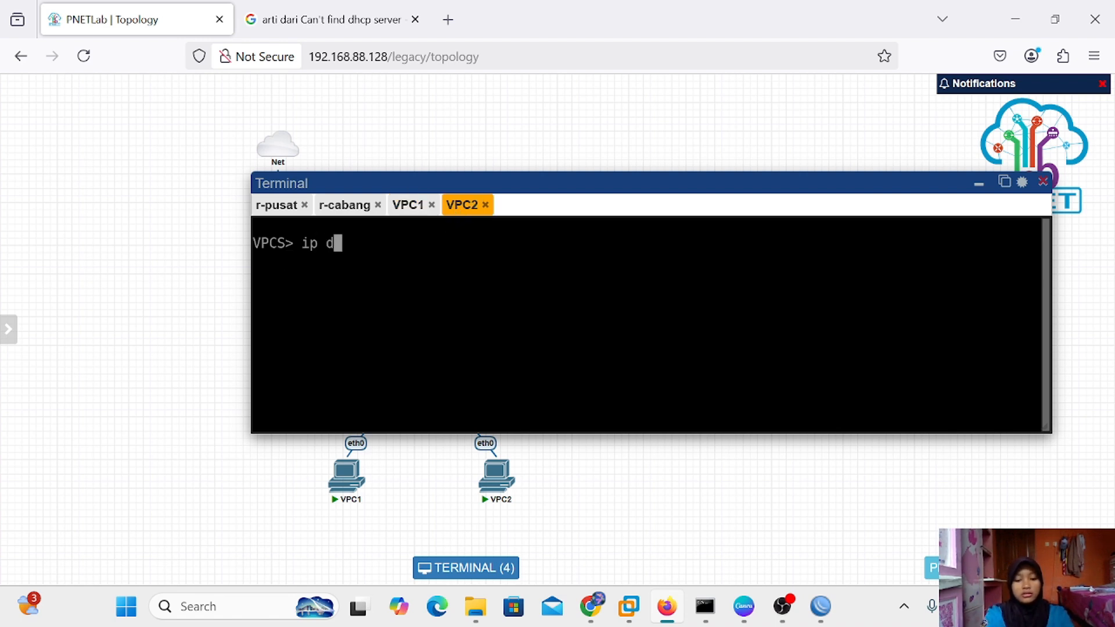
key(Return)
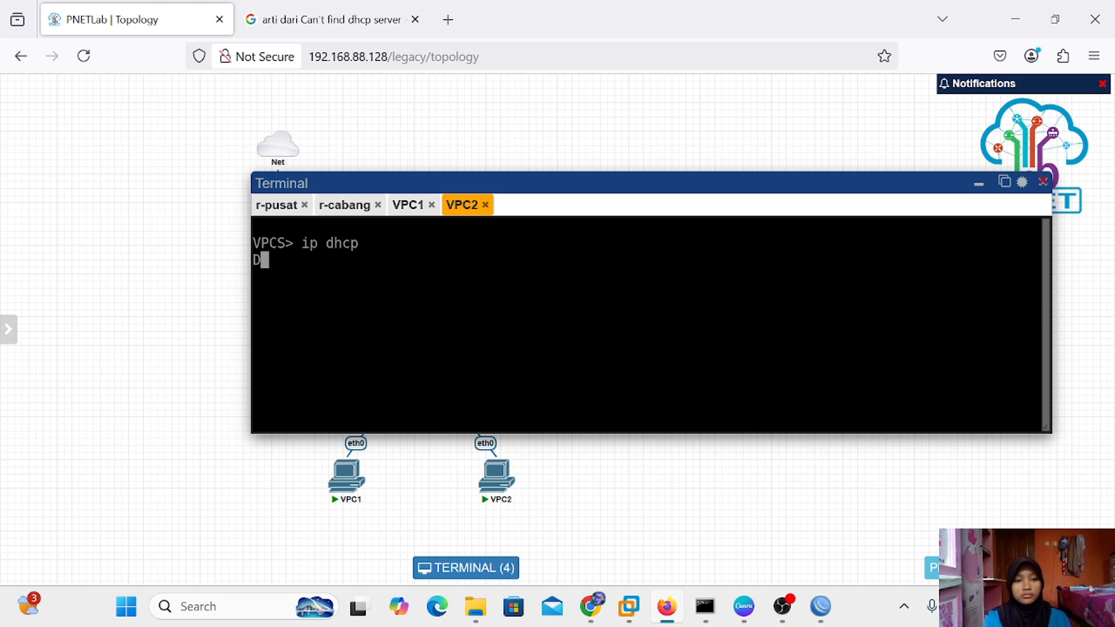
click(406, 206)
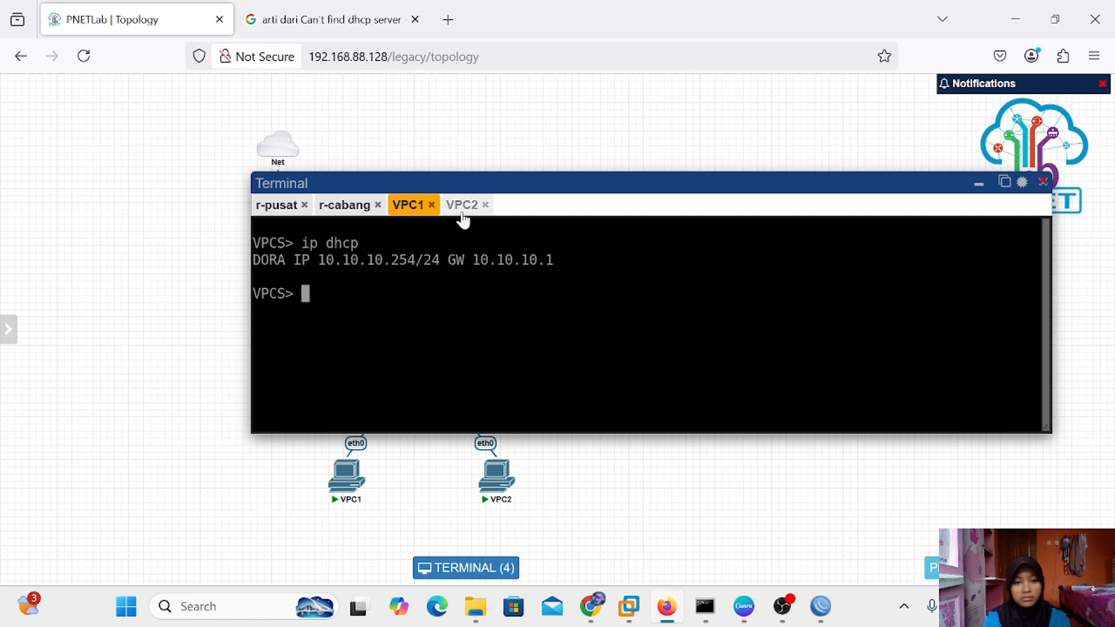
click(462, 209)
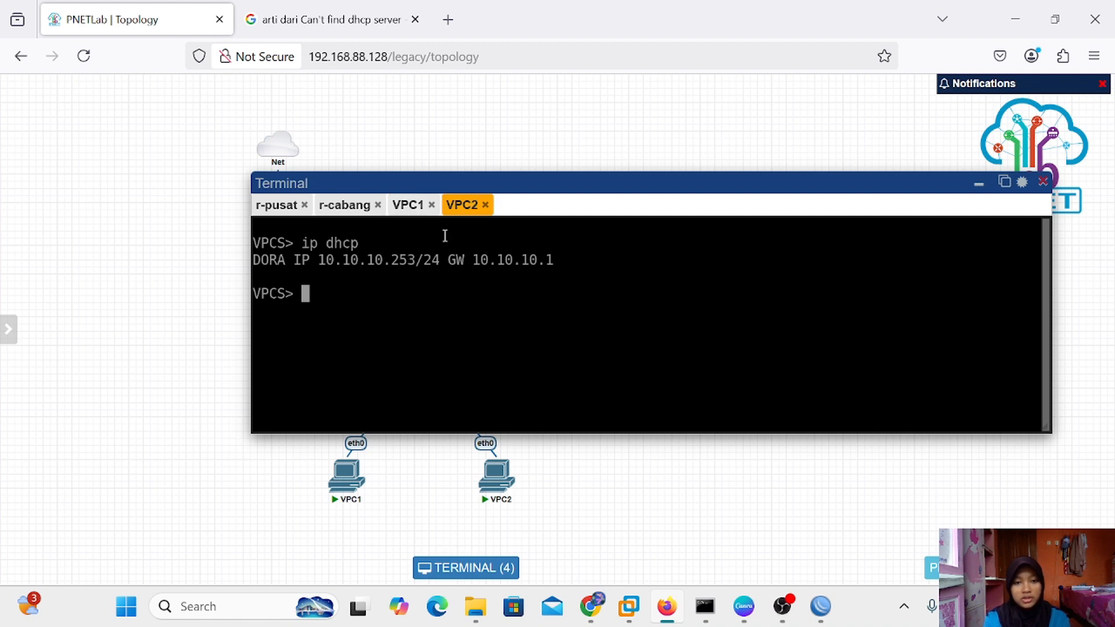
click(408, 211)
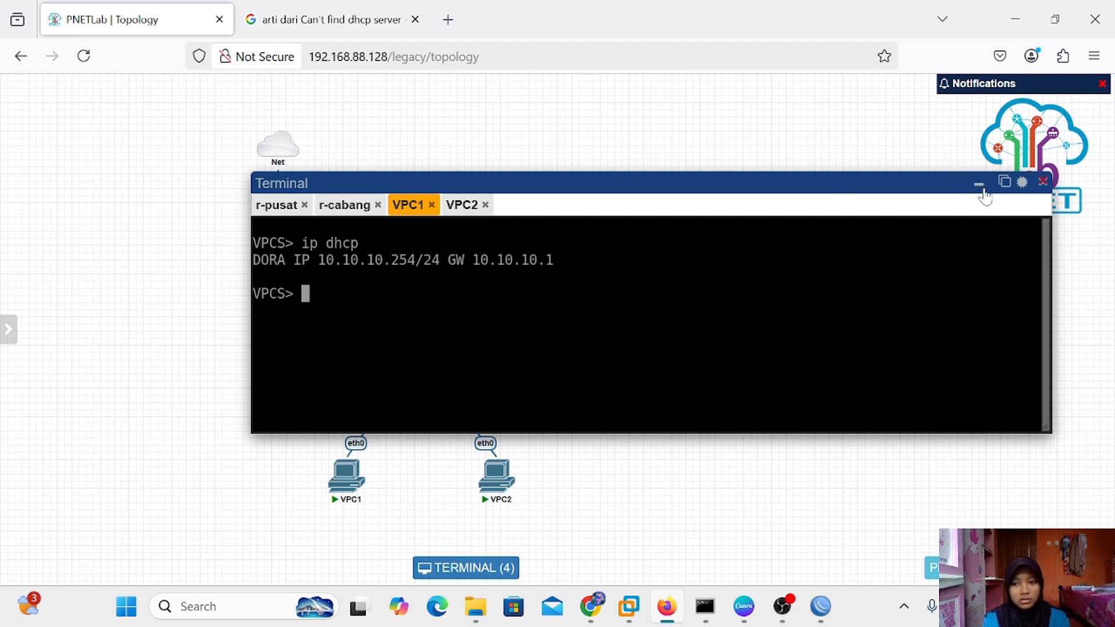
click(981, 187)
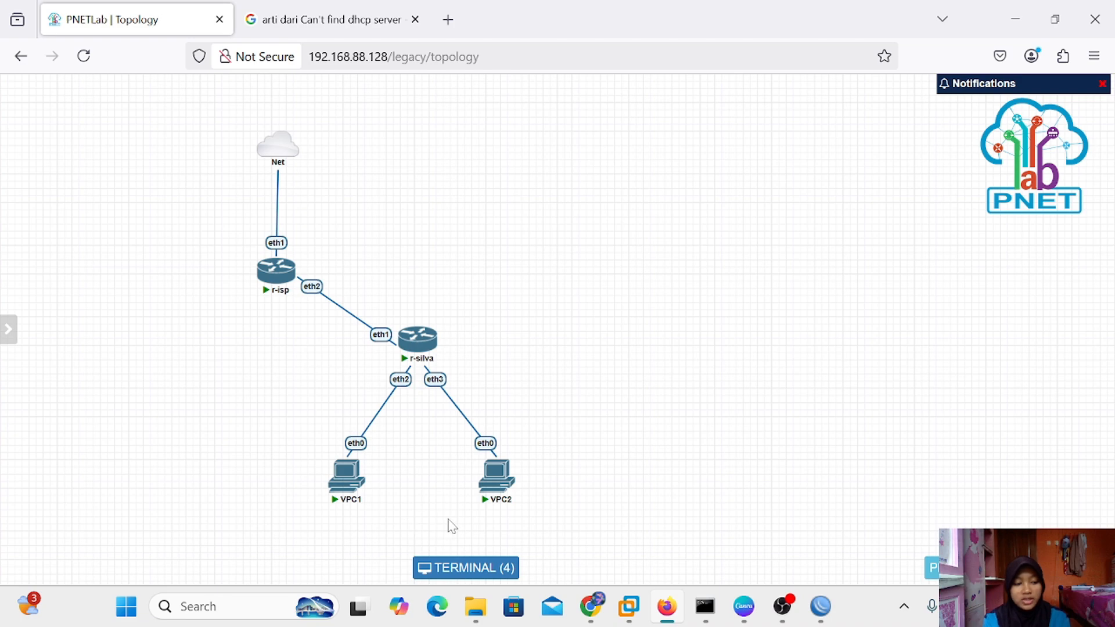
Change the srcnat masquerade NAT rule's Out. Interface to pppoe-out1, apply it, and close Firewall
mouse_move(821, 606)
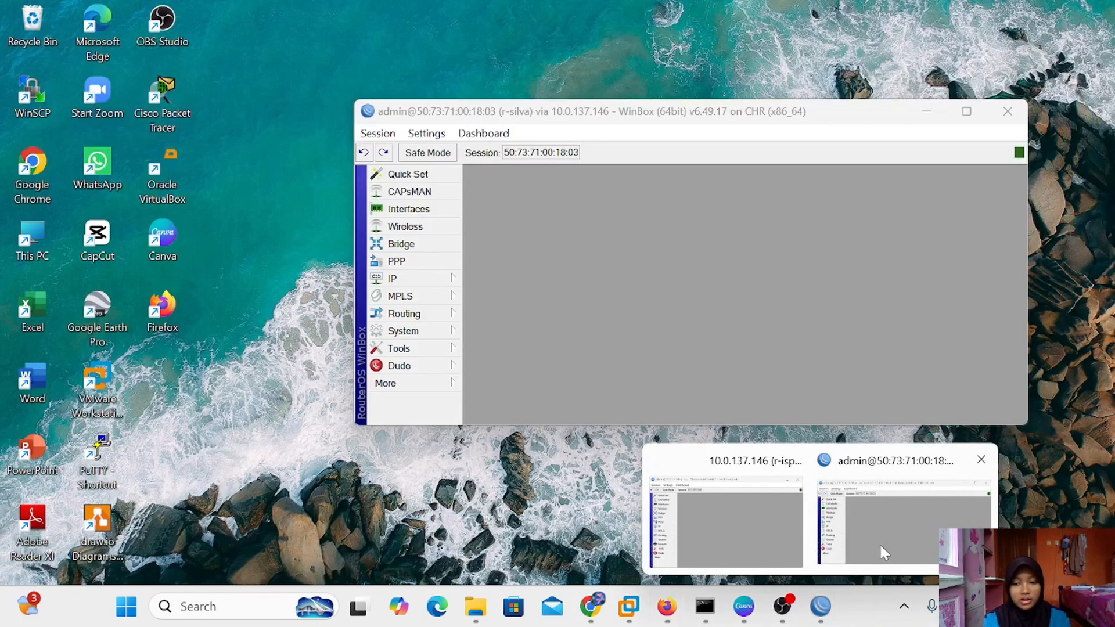
click(883, 551)
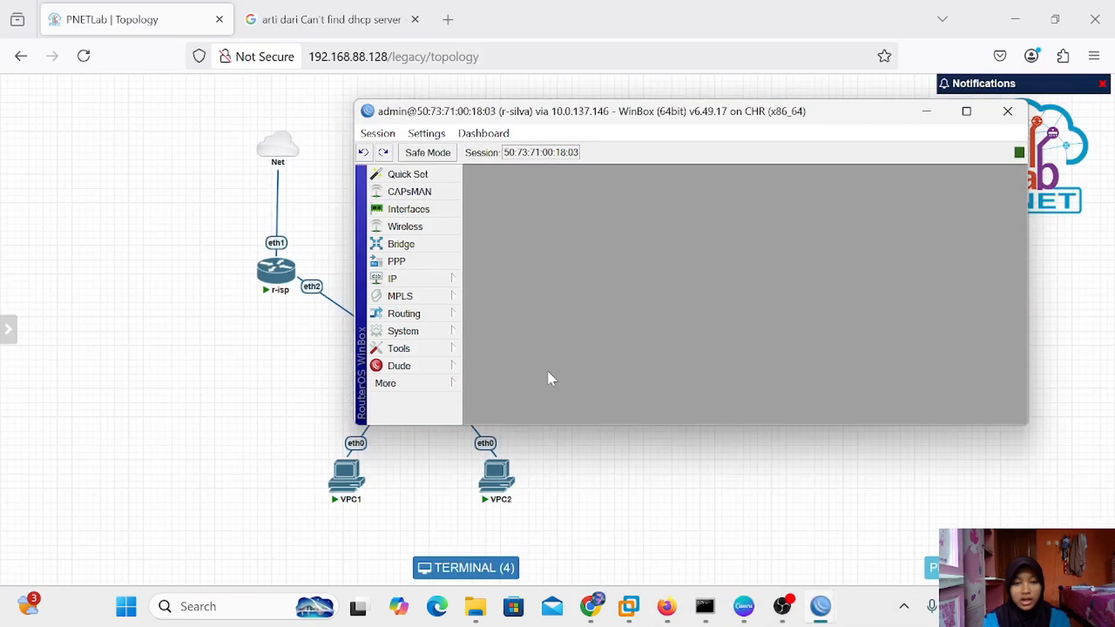
click(428, 281)
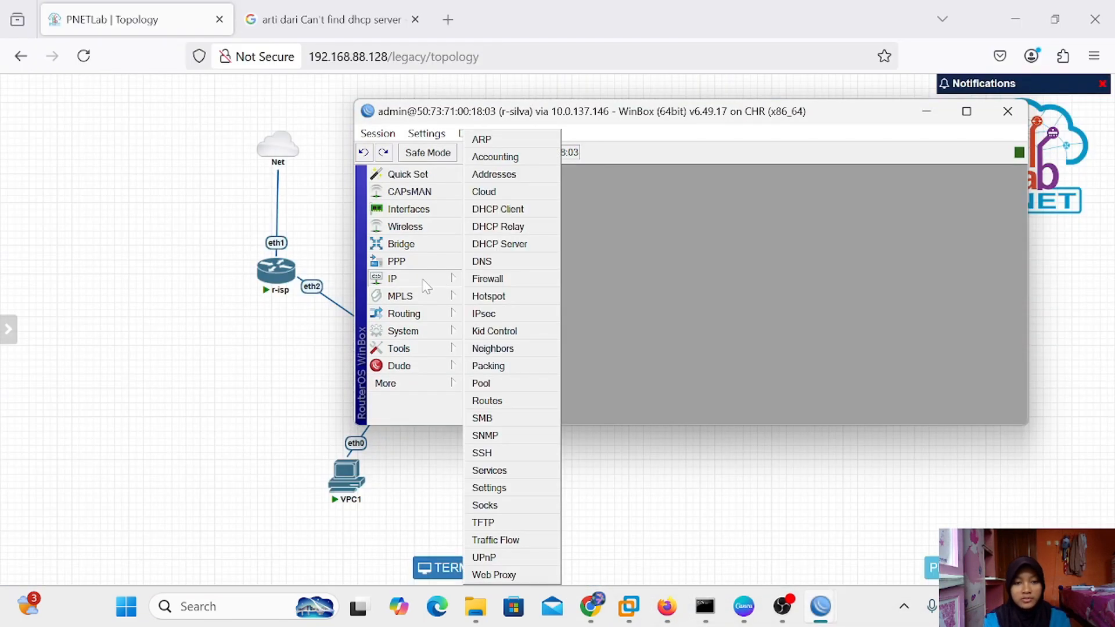
click(505, 280)
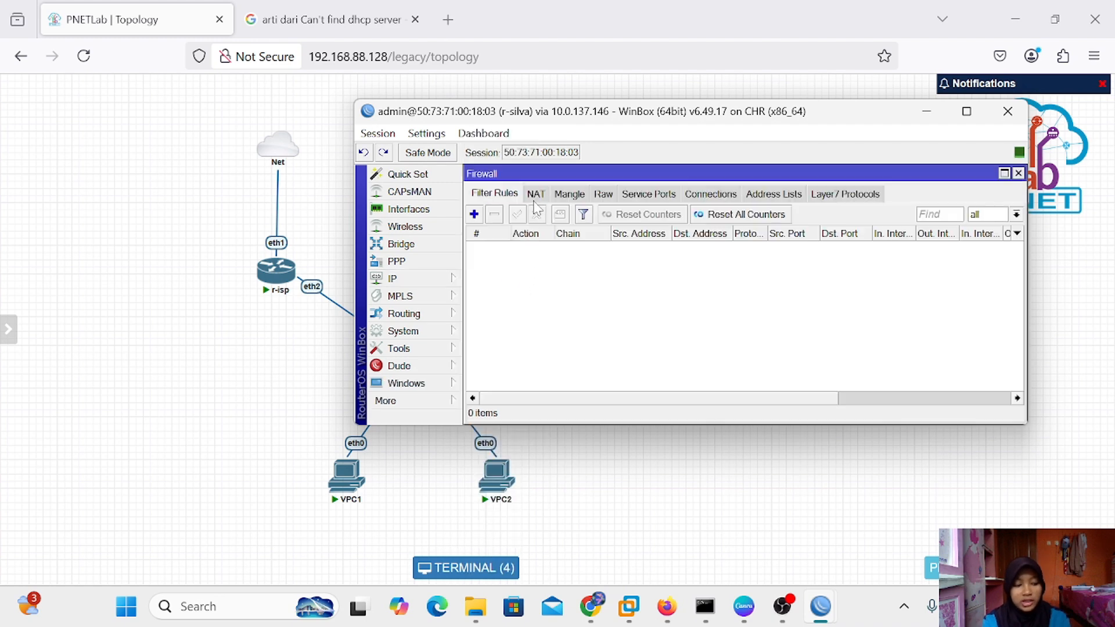
click(535, 196)
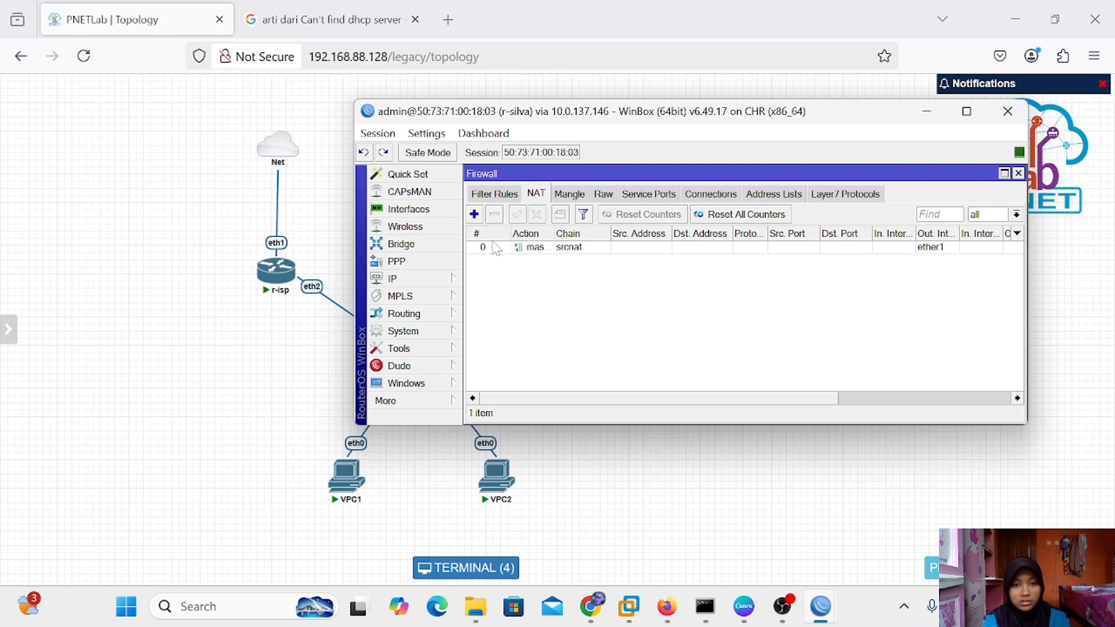
double_click(498, 249)
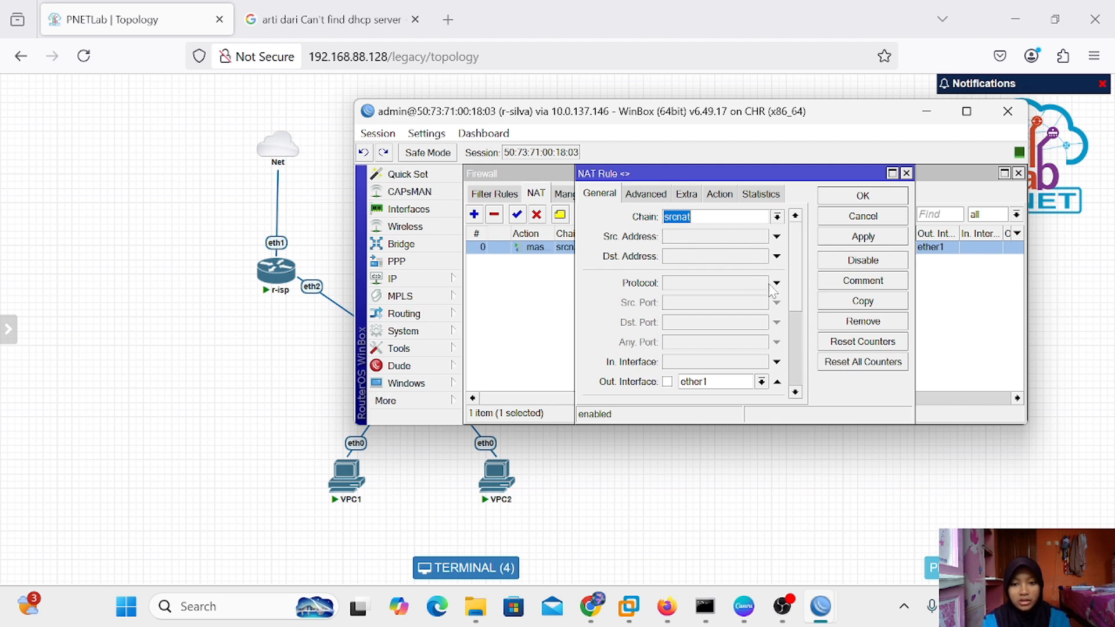
click(761, 381)
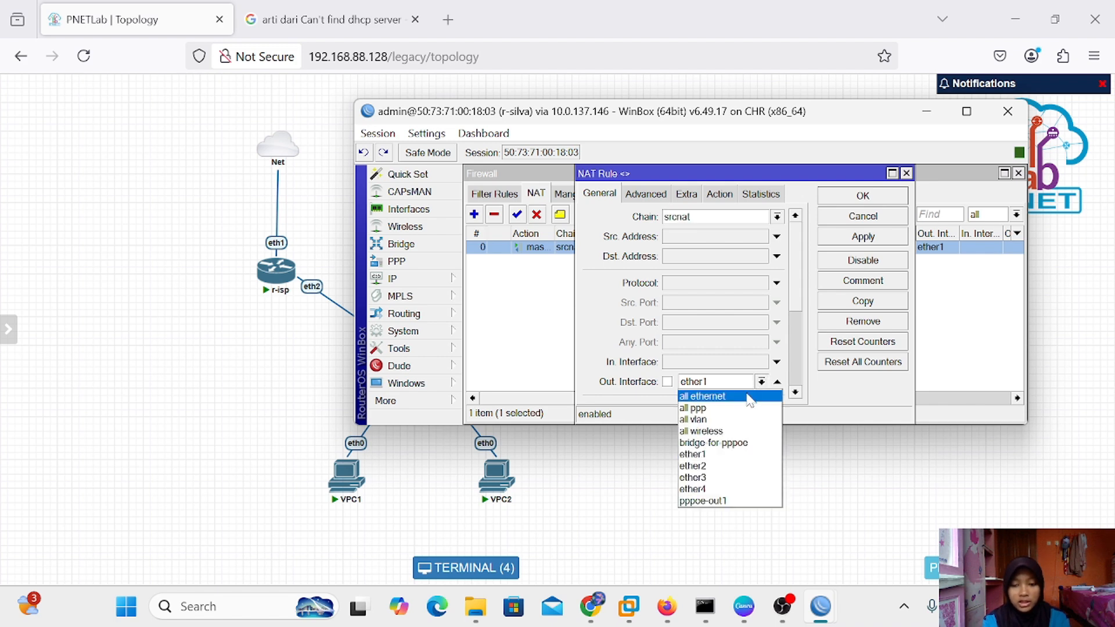
click(718, 503)
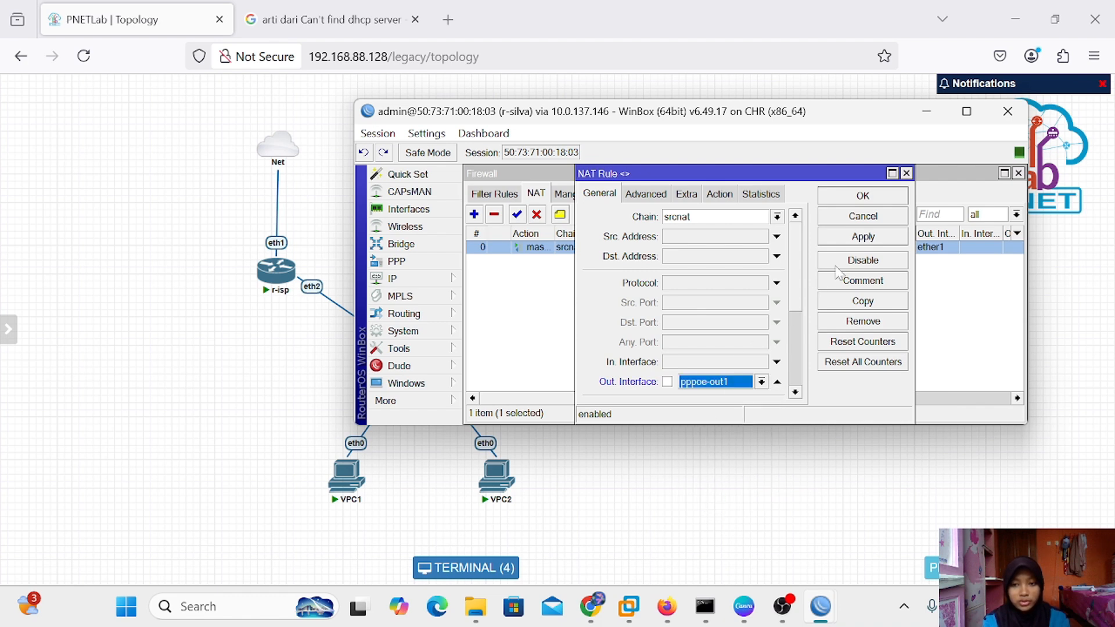
click(720, 195)
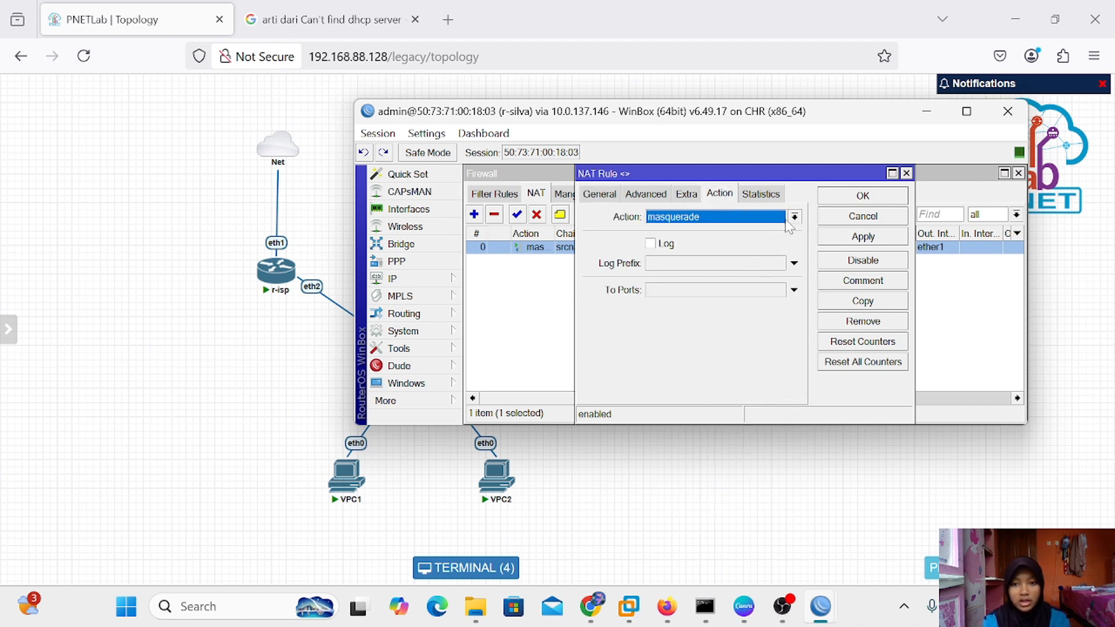
click(848, 237)
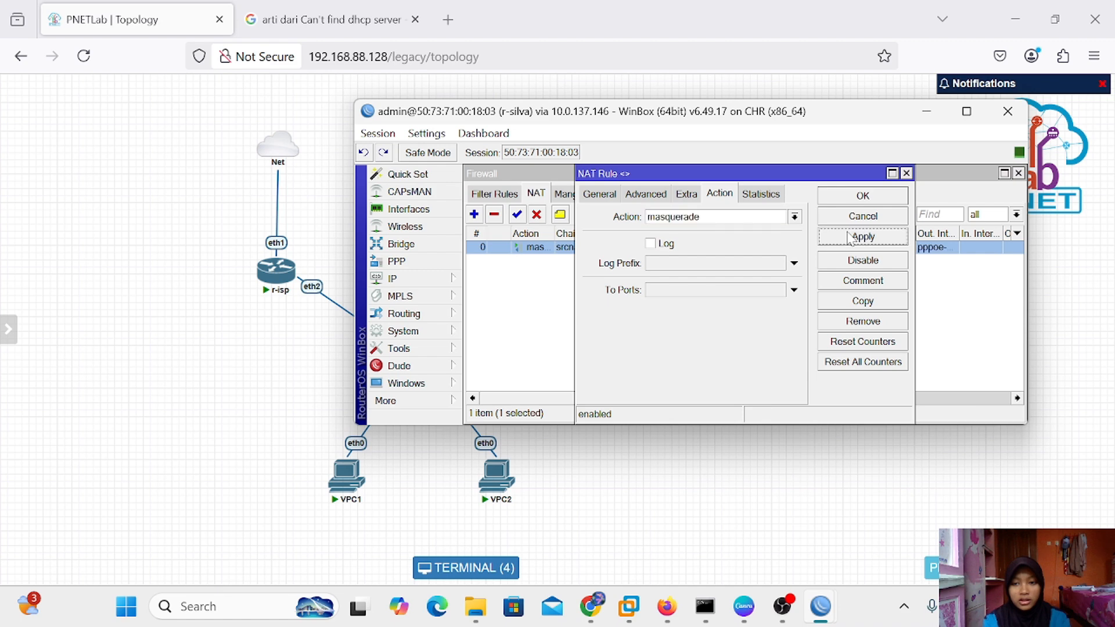
click(861, 200)
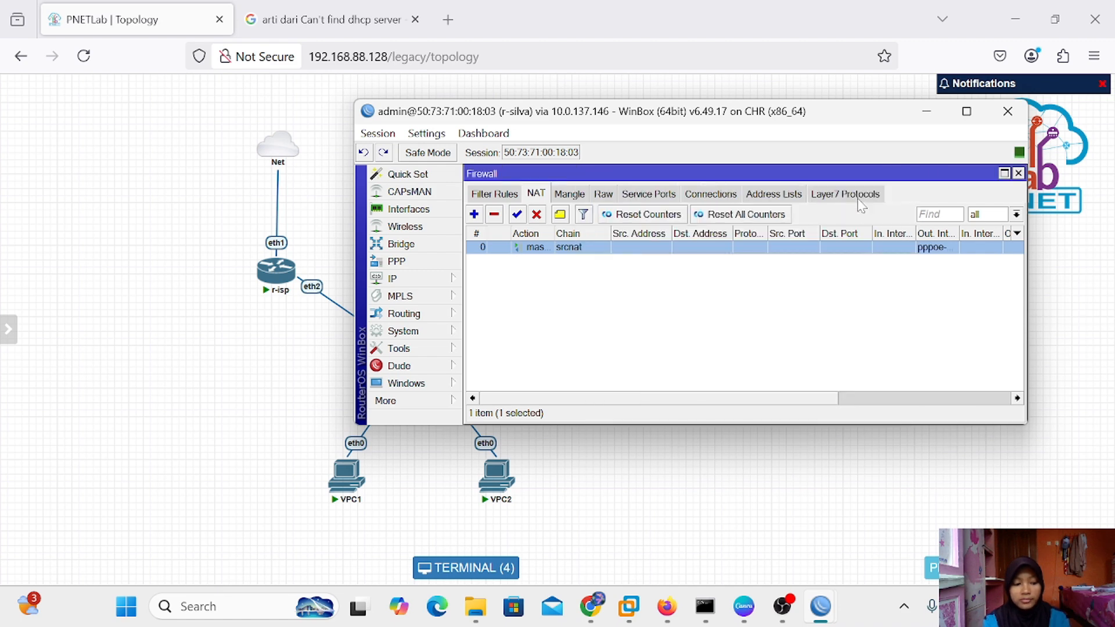
click(1018, 173)
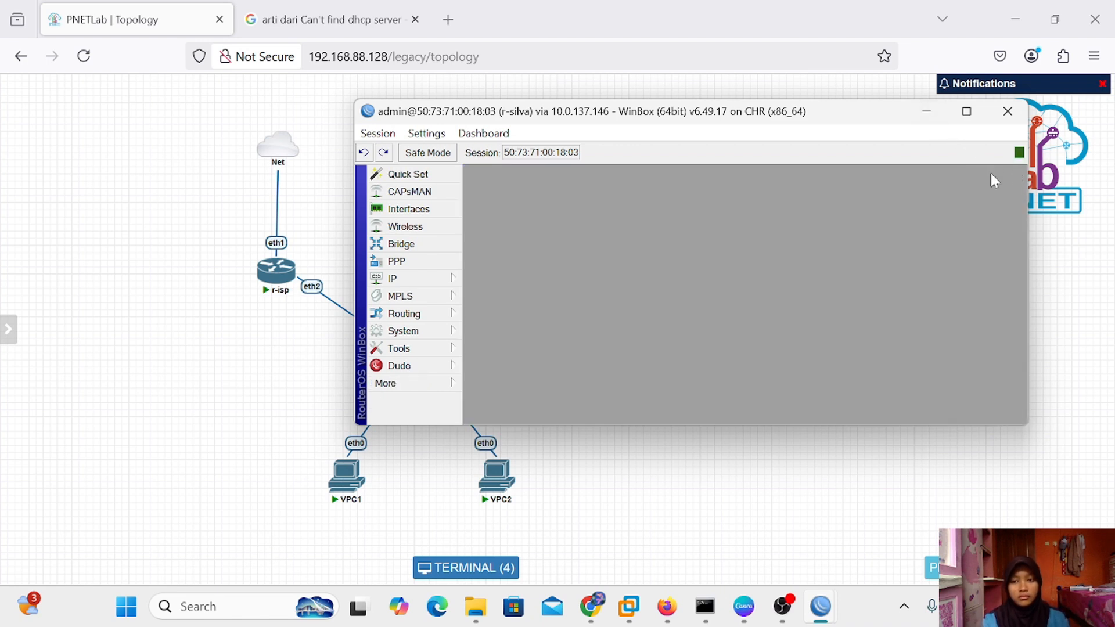
Bring up the VPC consoles and run 'ip dhcp' on VPC1 and VPC2 to get addresses from 10.10.10.1
click(931, 118)
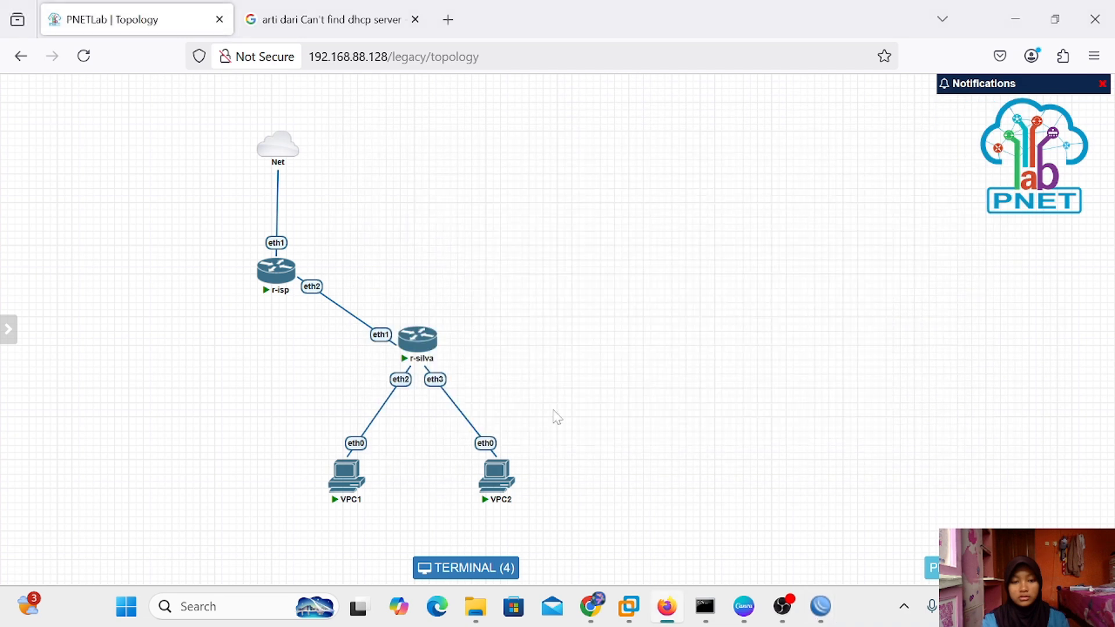
click(487, 569)
drag(495, 302, 450, 186)
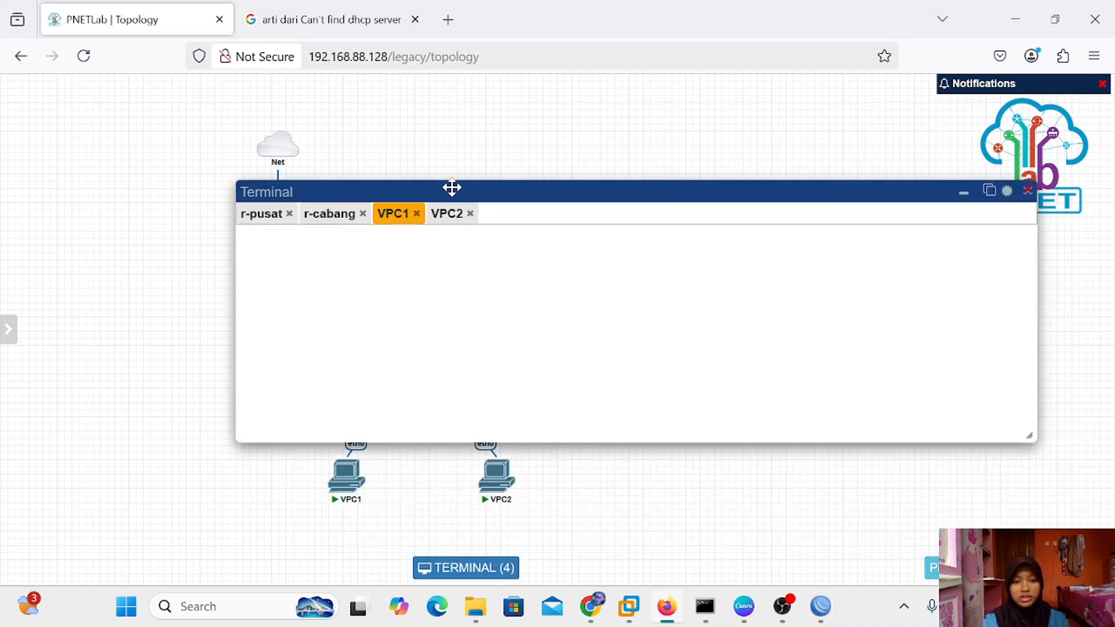
text(i)
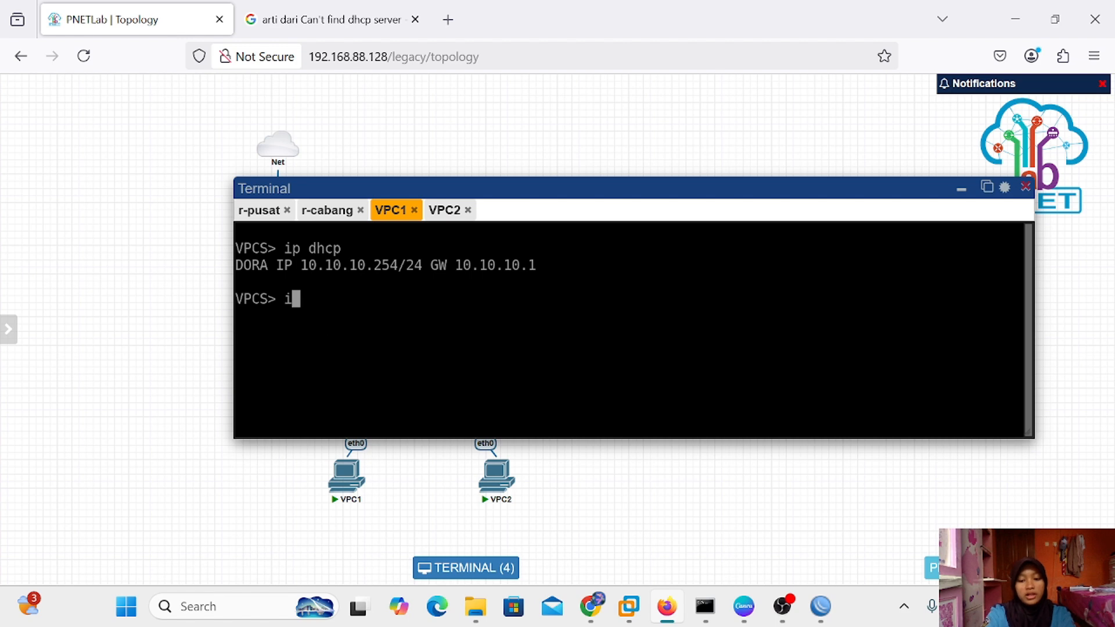
text(p dhcp)
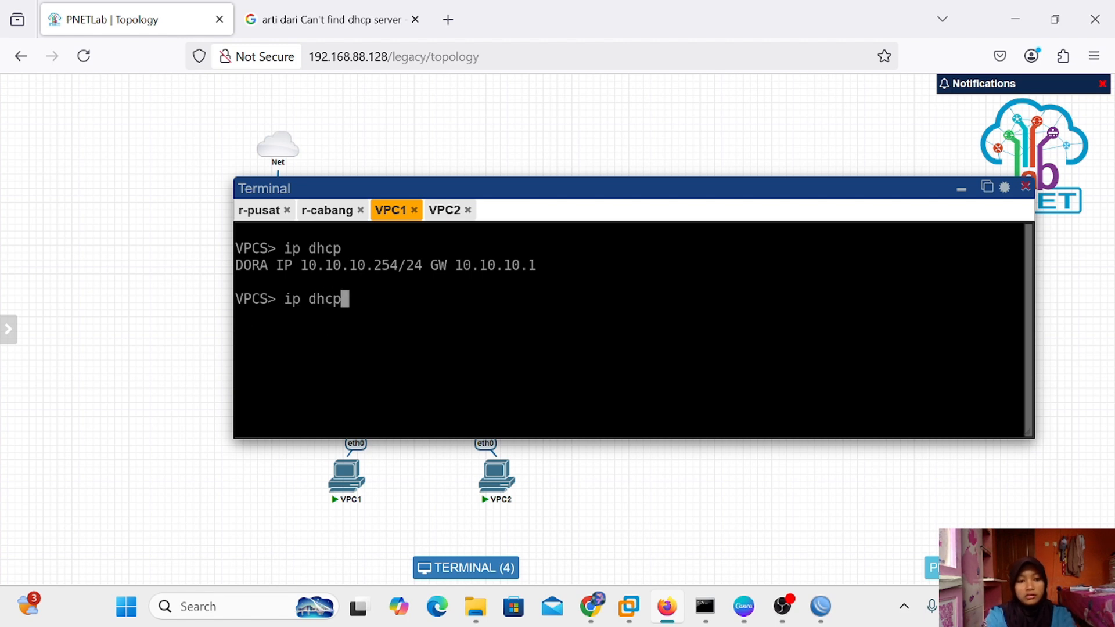
key(Return)
click(436, 217)
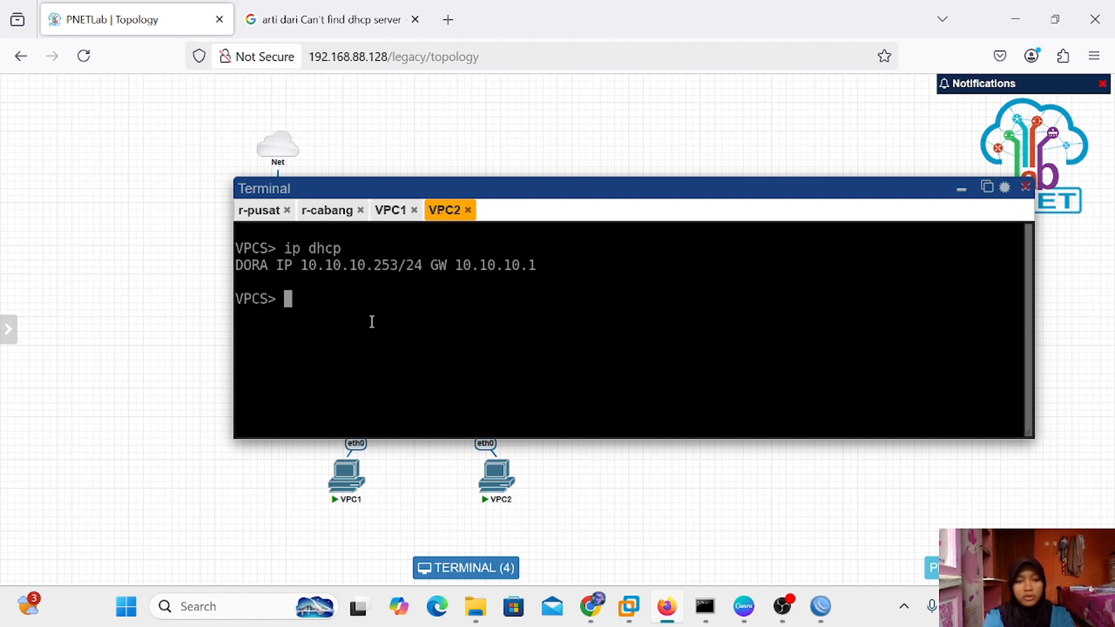
text(ip dhcp)
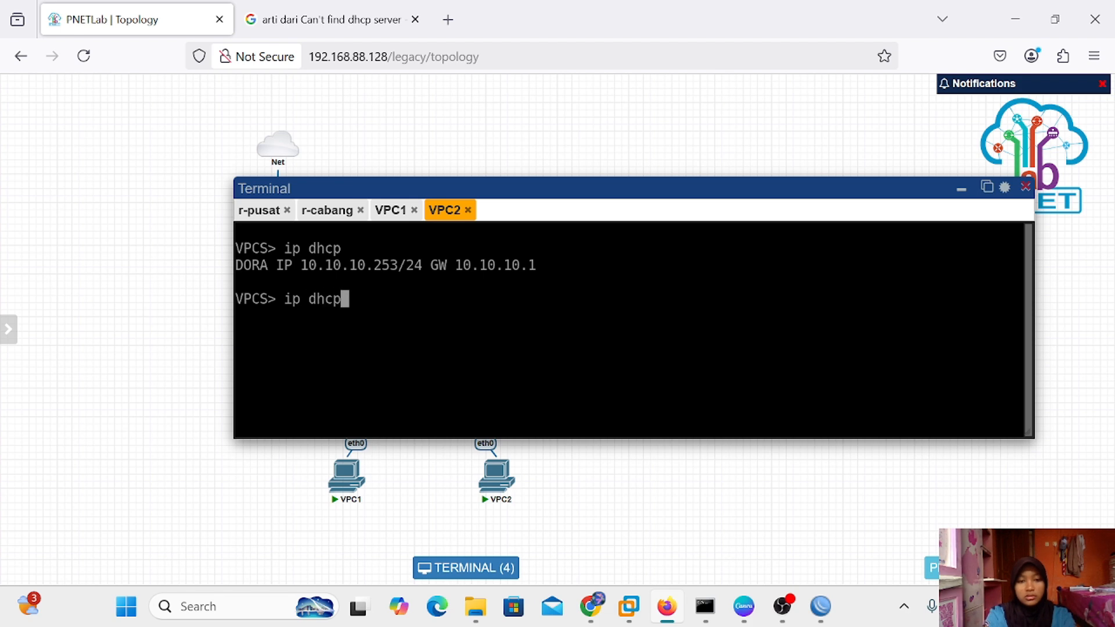
key(Return)
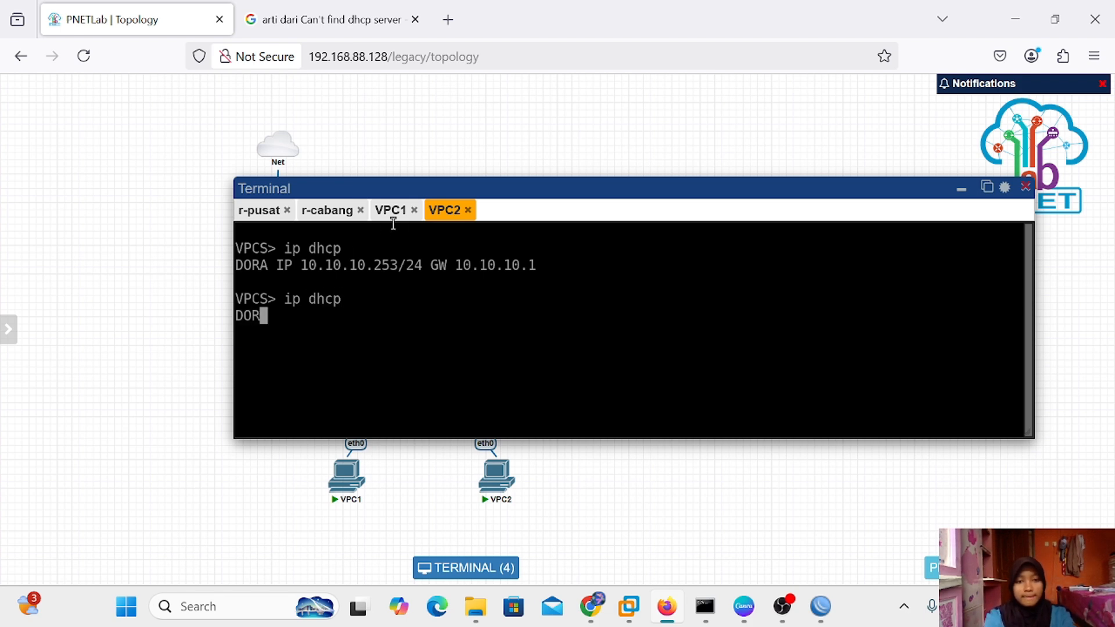
Ping 8.8.8.8 from VPC1 and then VPC2, stopping each with Ctrl+C after replies arrive
click(390, 211)
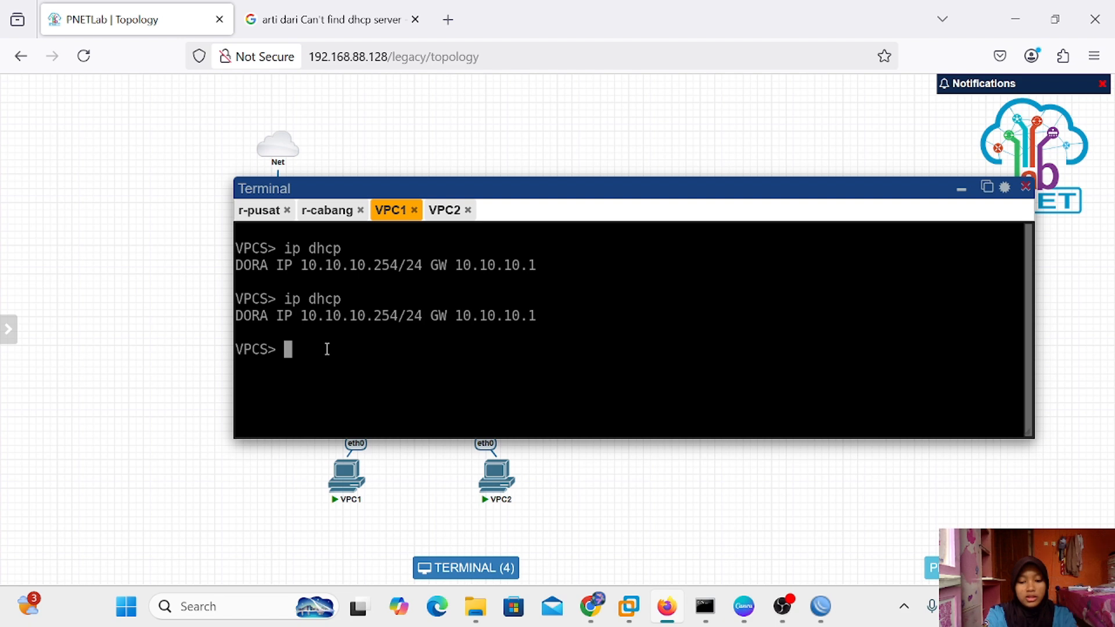
text(ping 8)
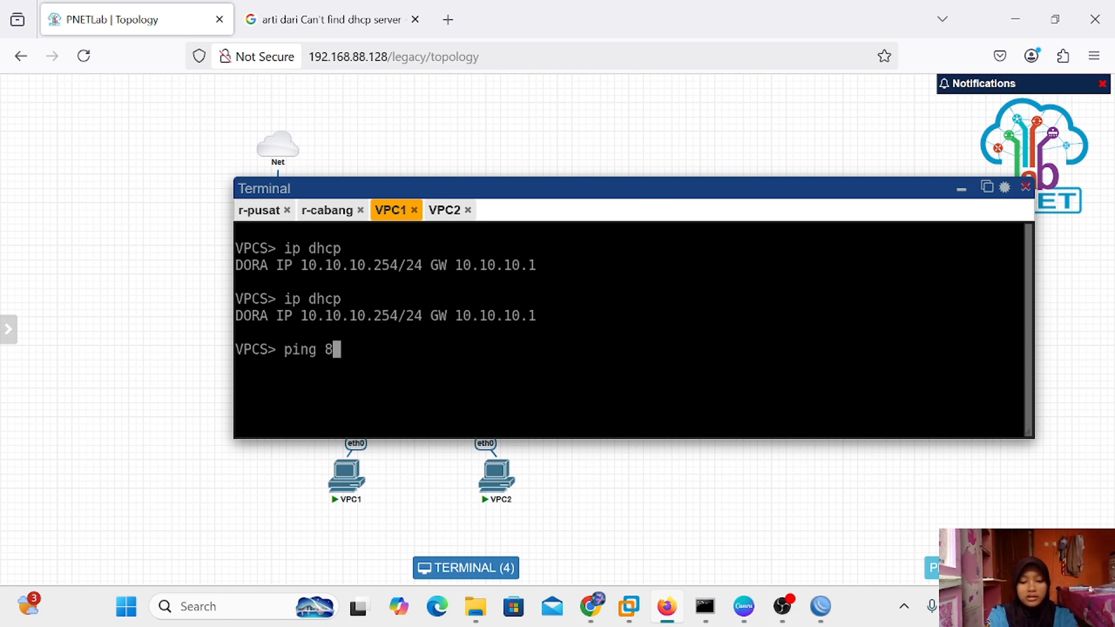
text(.8.8.8)
key(Return)
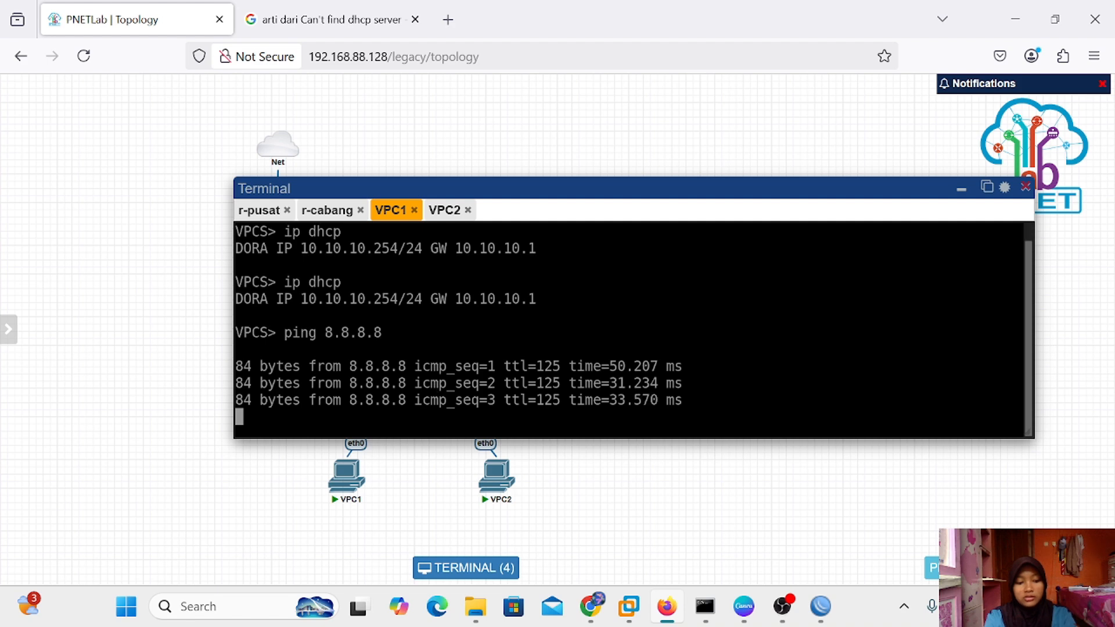
key(ctrl+c)
click(443, 214)
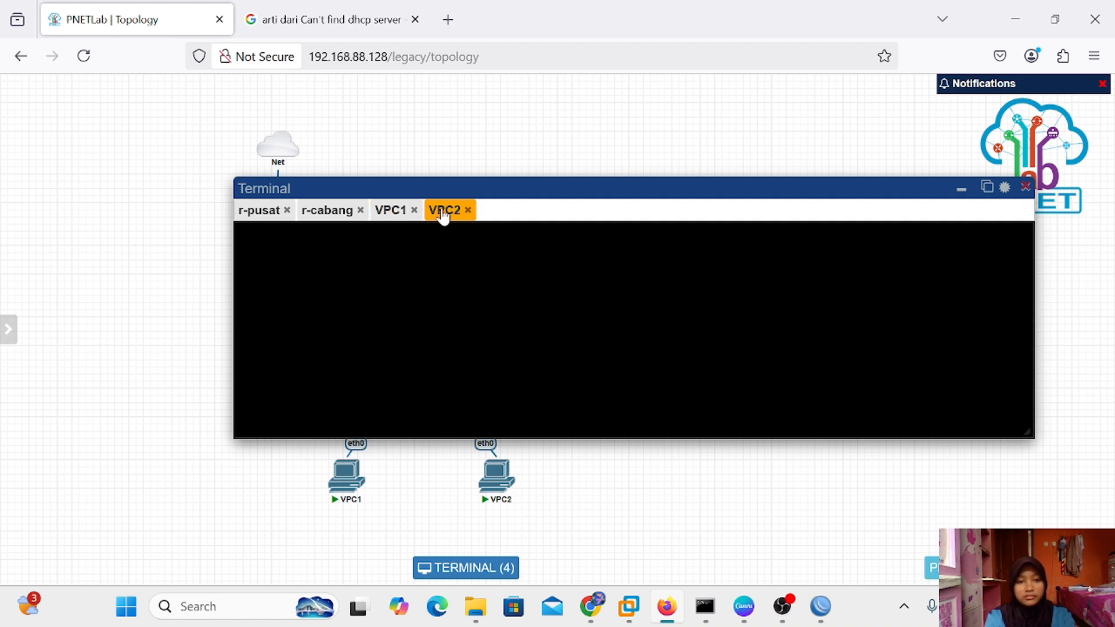
text(pi)
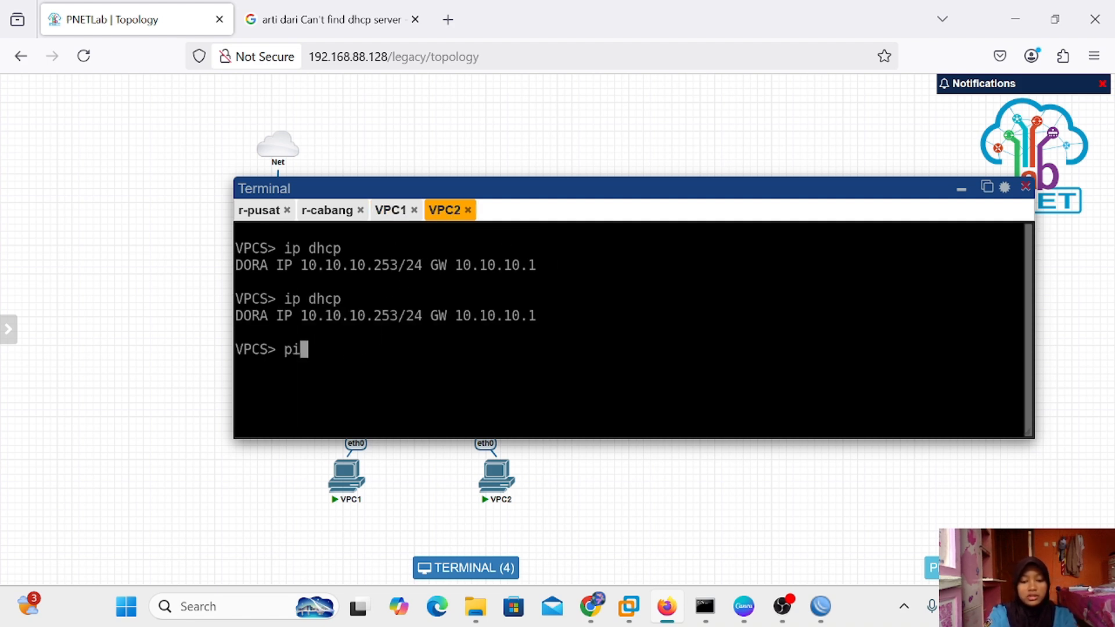
text(ng 8)
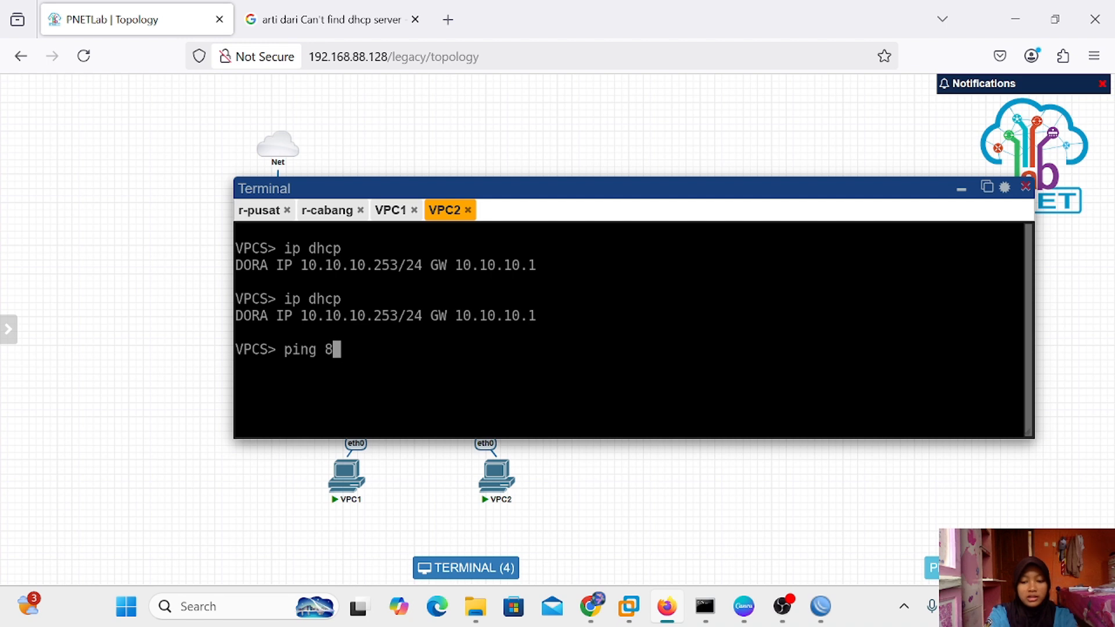
text(.8.8.8)
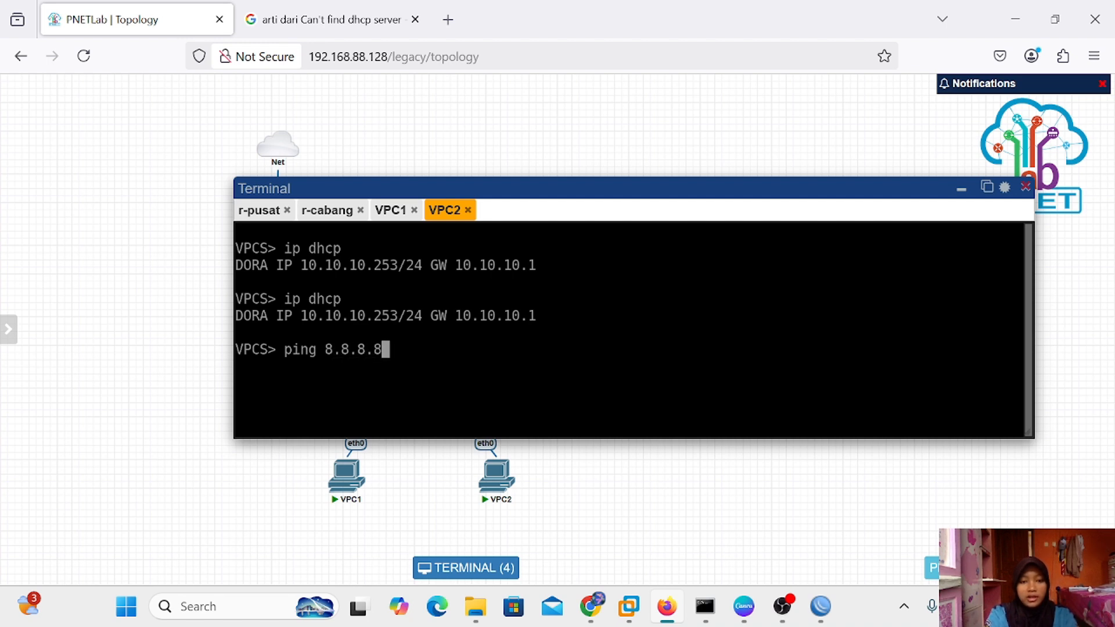
key(Return)
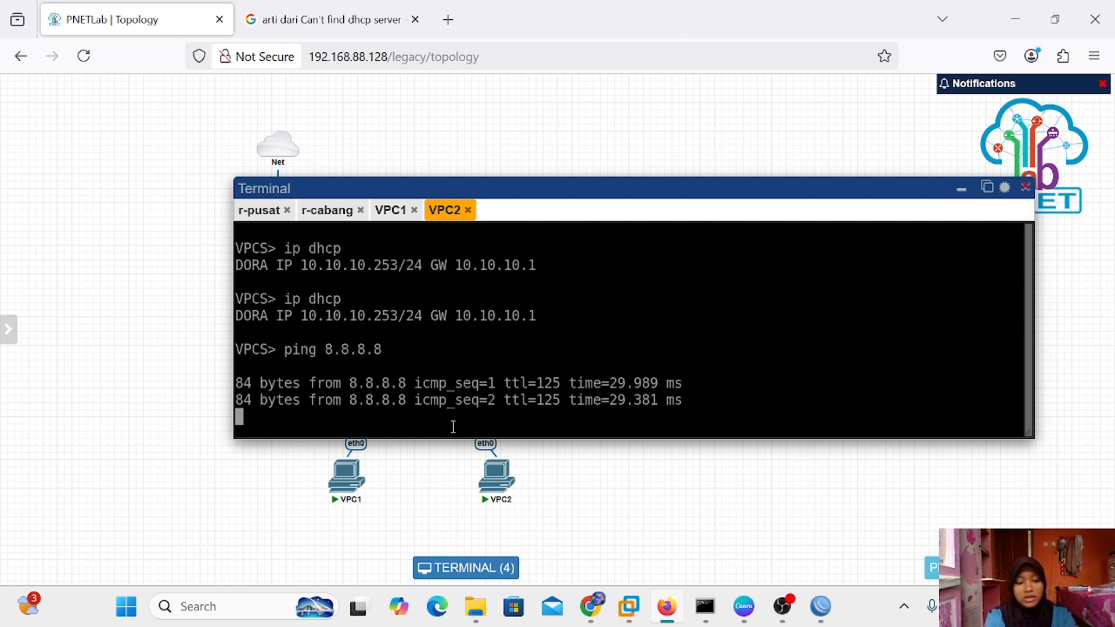
key(ctrl+c)
Play the vpn tunneling deck full screen from slide 17 and advance to the closing TERIMA KASIH slide
mouse_move(790, 612)
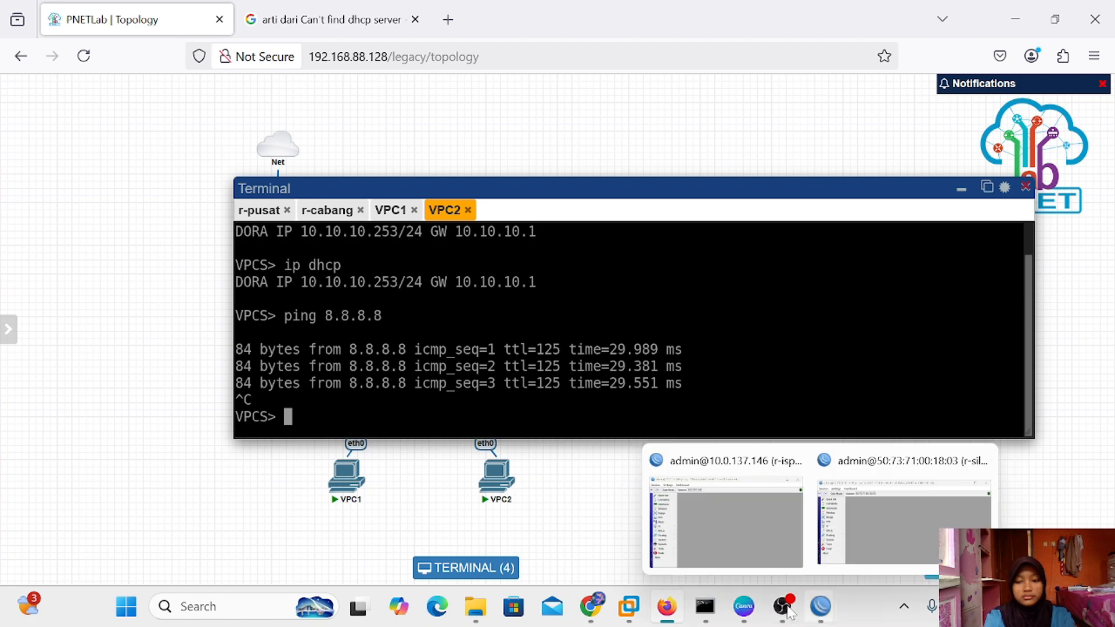
click(744, 606)
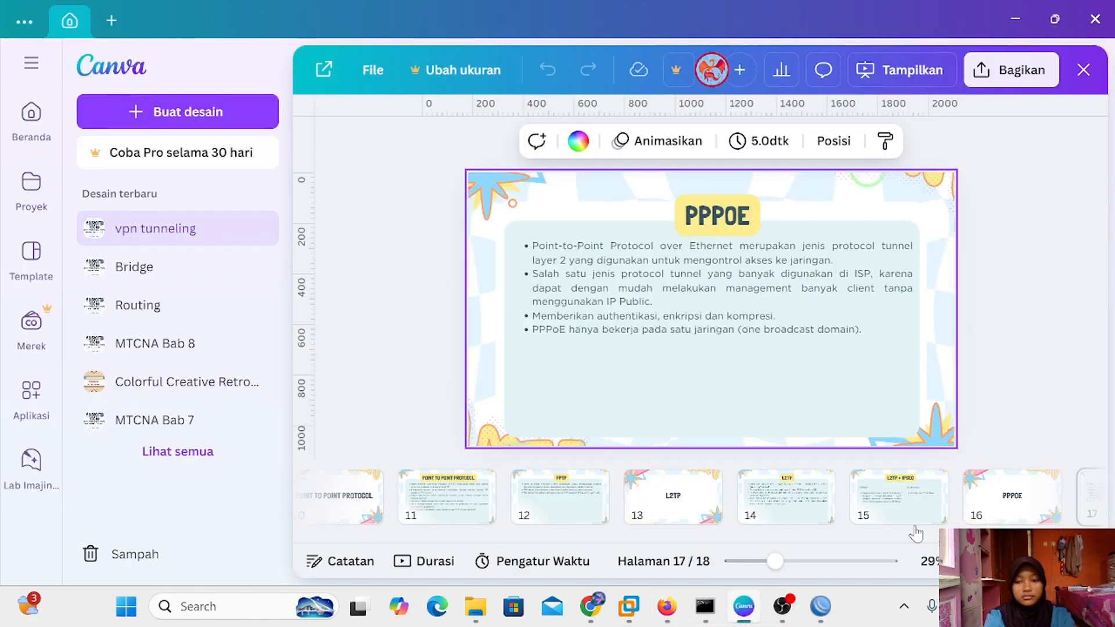
scroll(961, 489, down, 2)
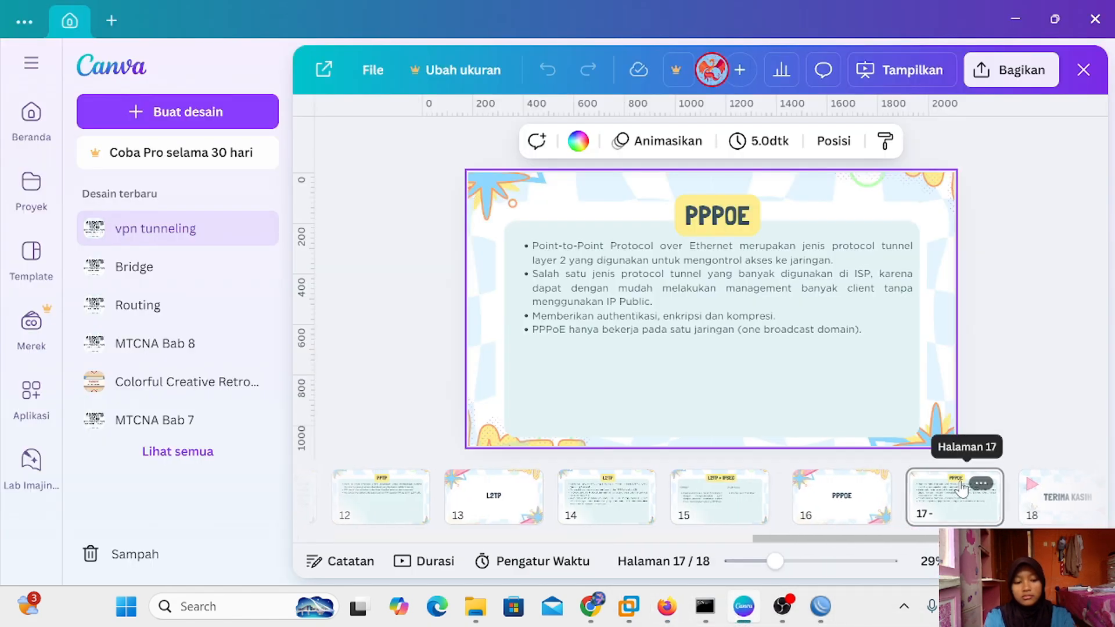
key(ctrl+alt+p)
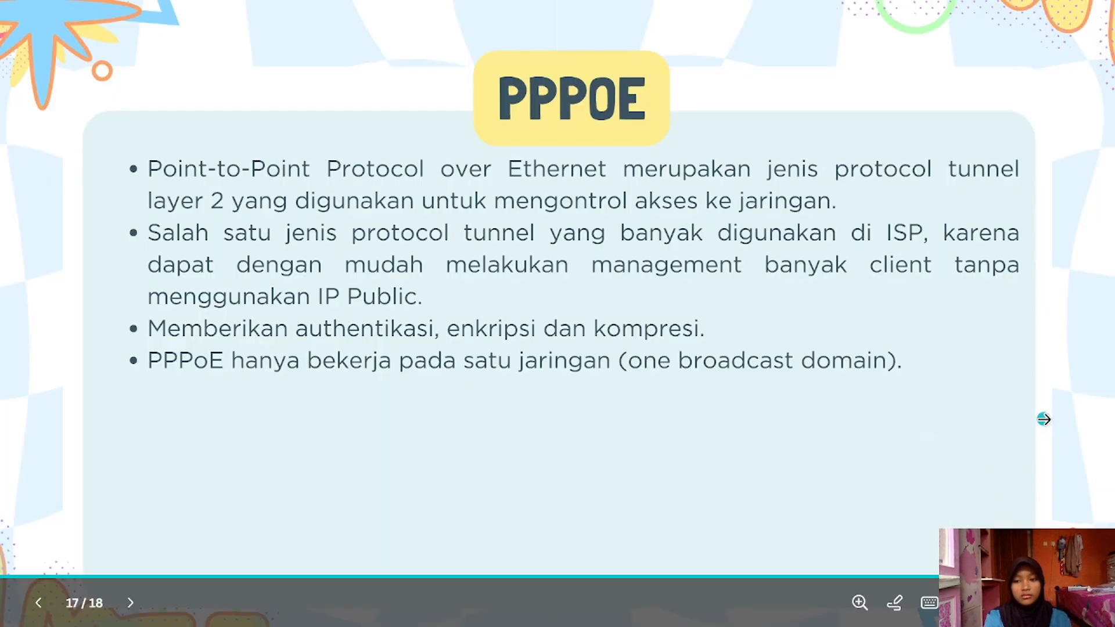
click(1043, 419)
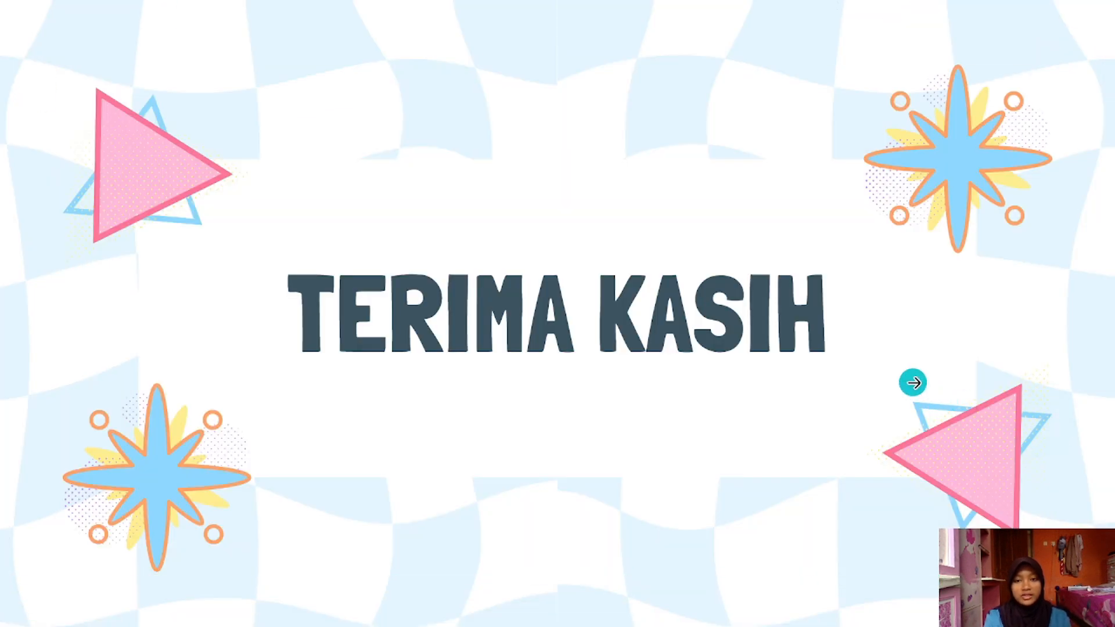